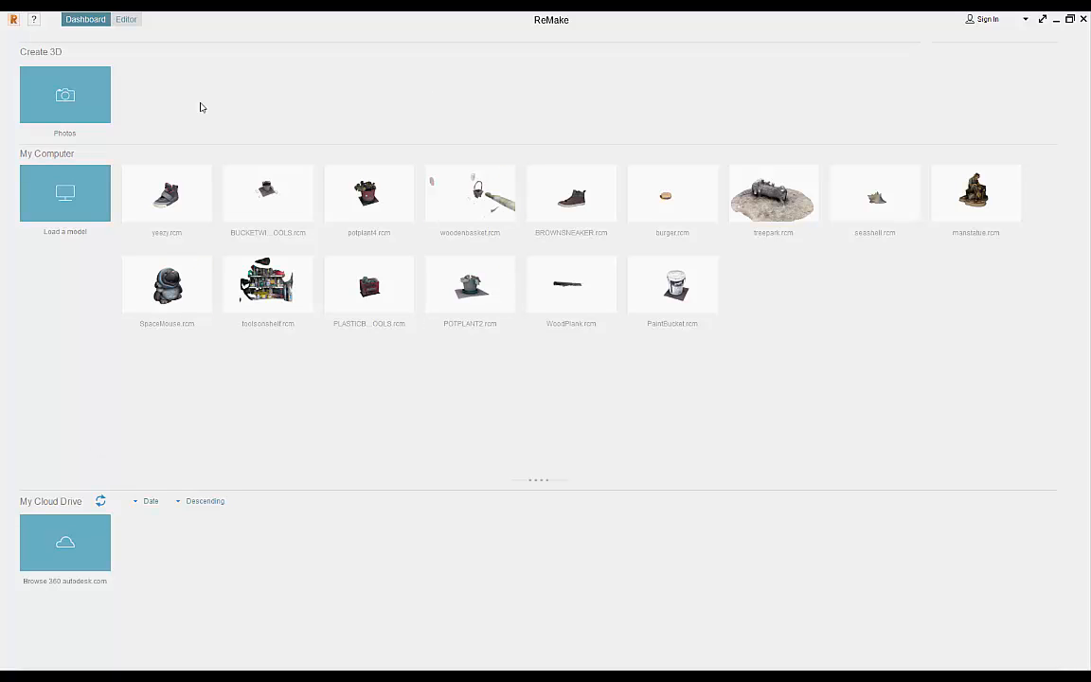
click(14, 21)
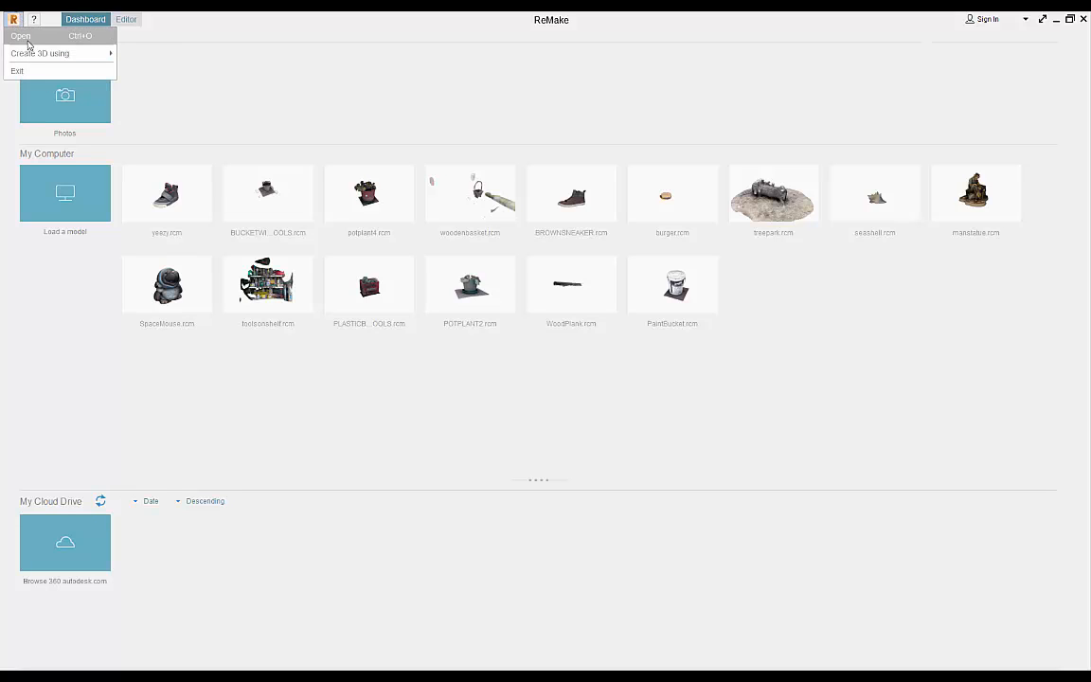
click(161, 93)
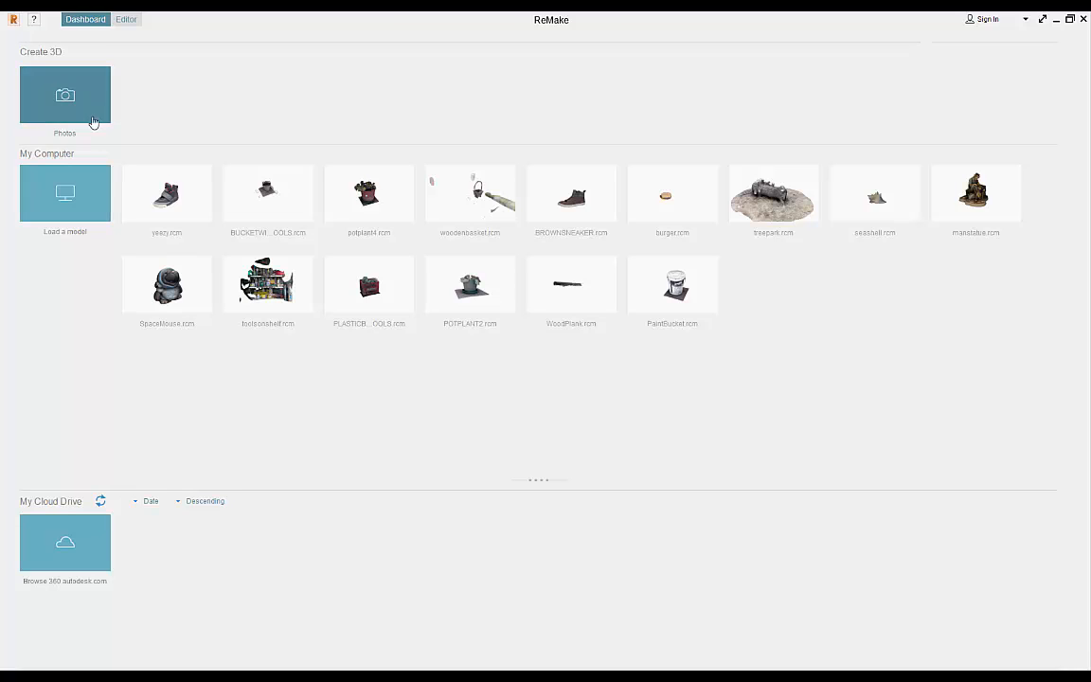
click(14, 20)
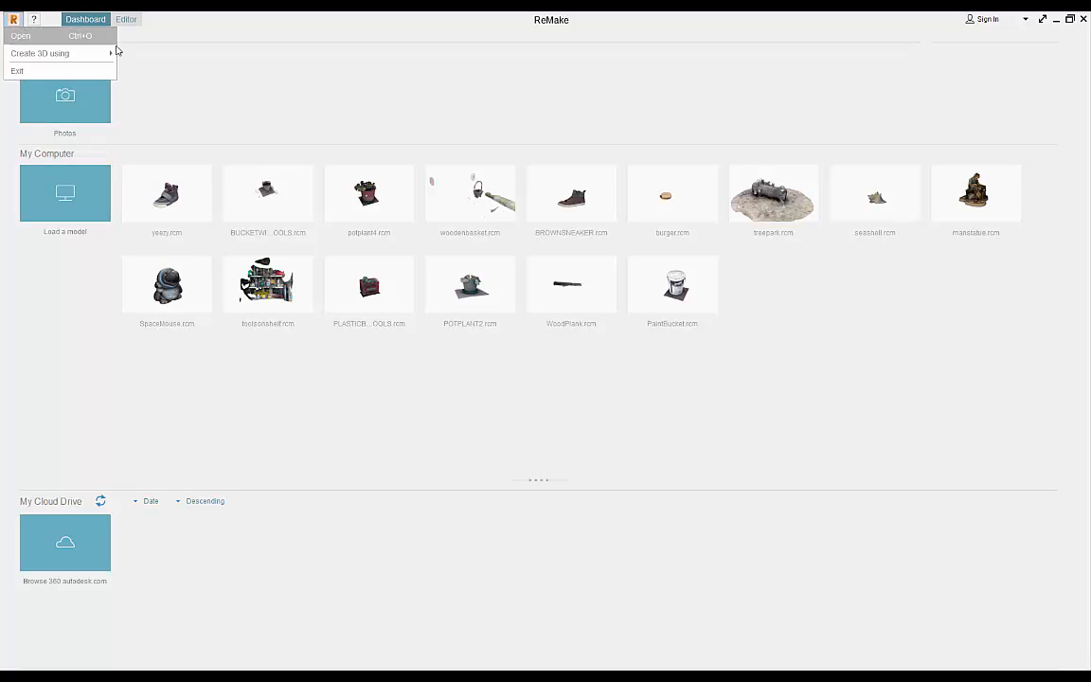
click(193, 105)
click(13, 18)
click(115, 187)
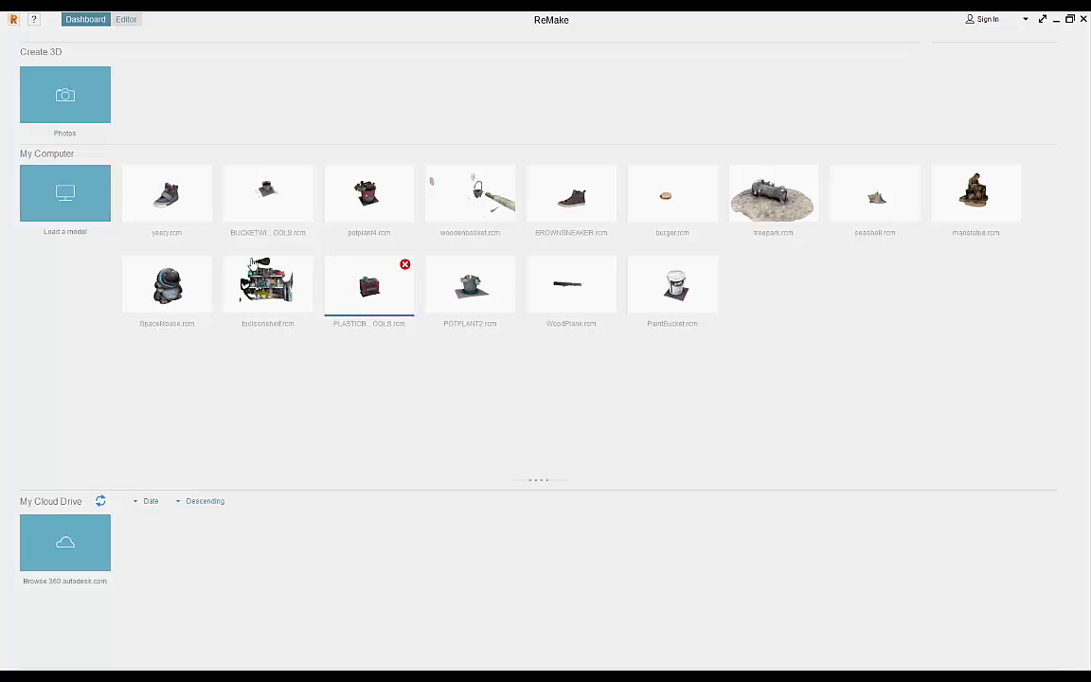
click(12, 20)
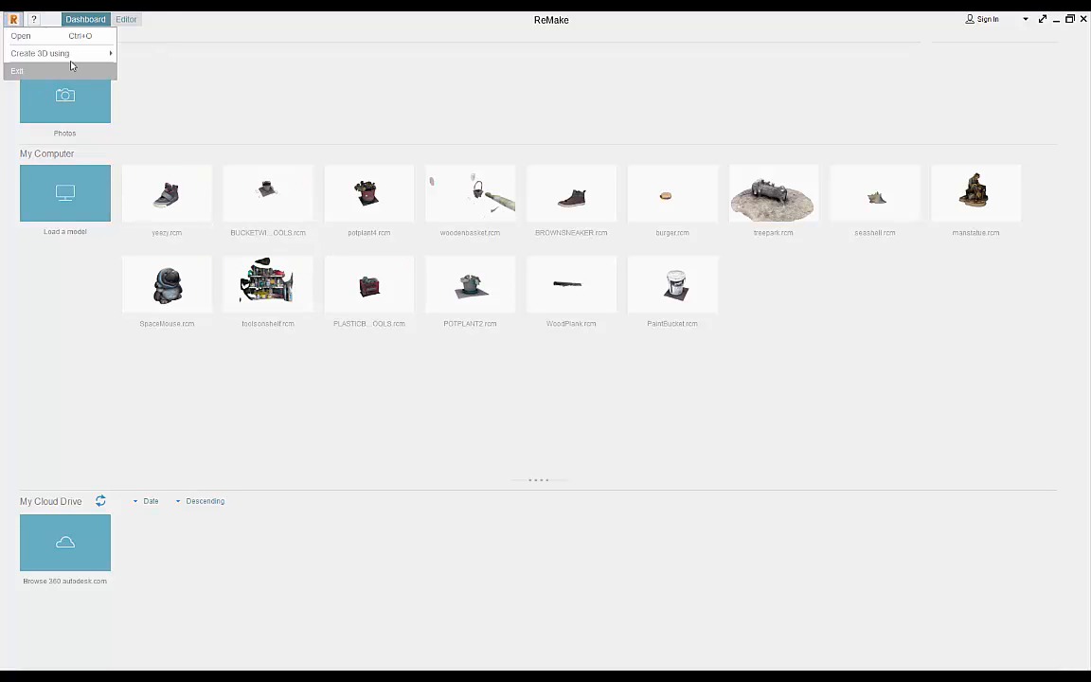
click(217, 101)
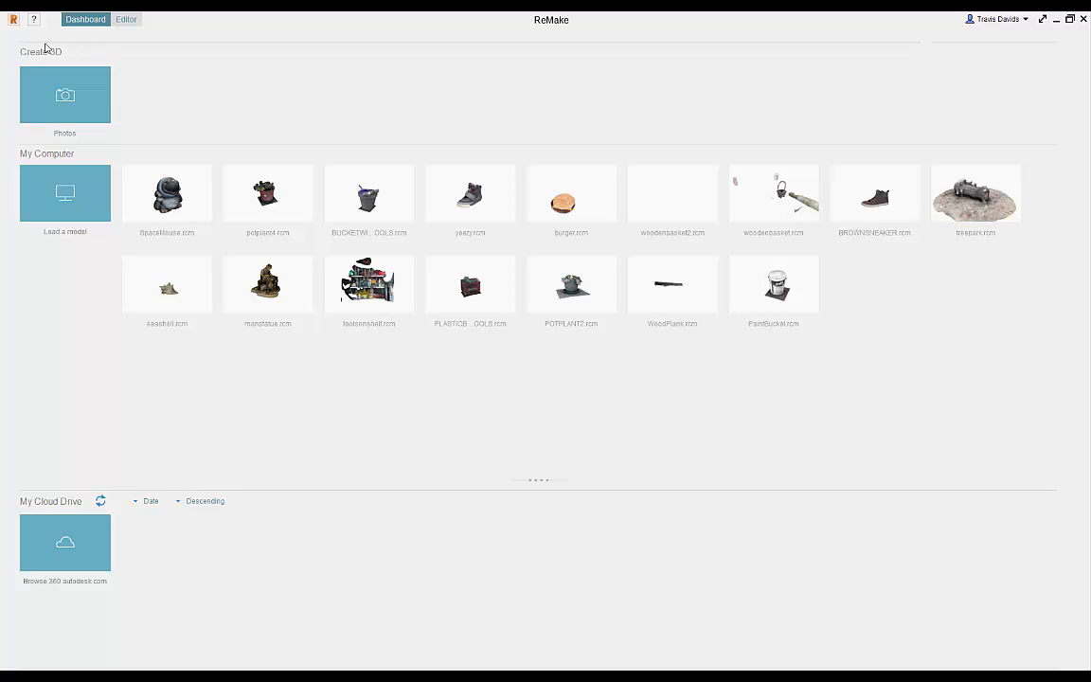
Start a new offline model from photos and enable the Boost up to 50 GigaPixels beta feature.
click(75, 97)
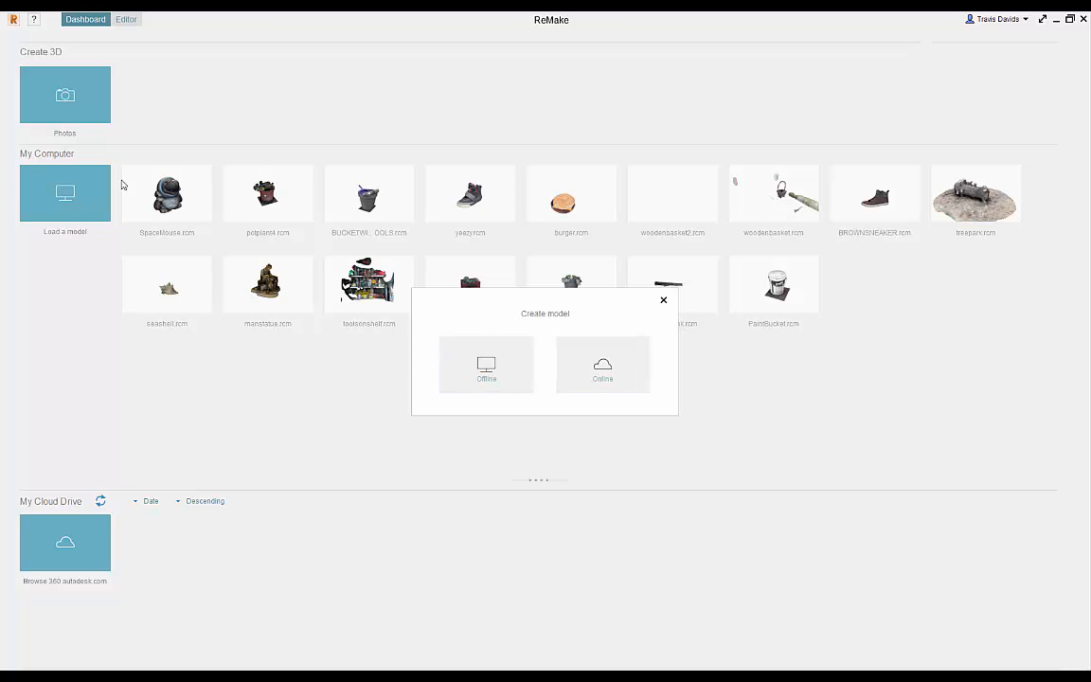
click(486, 365)
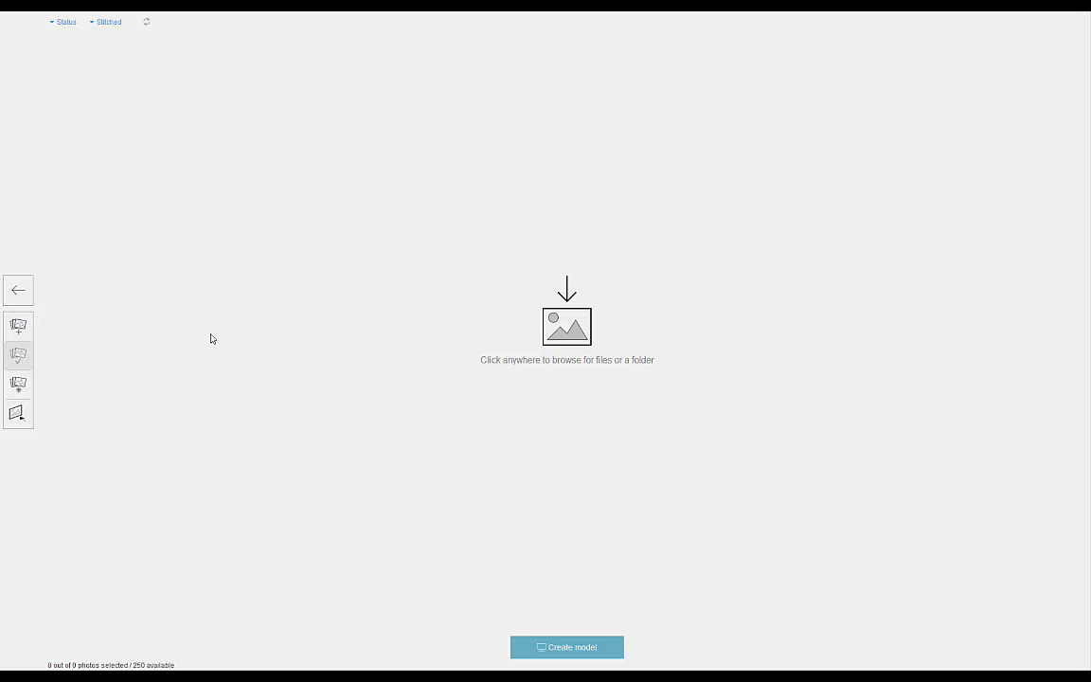
click(18, 384)
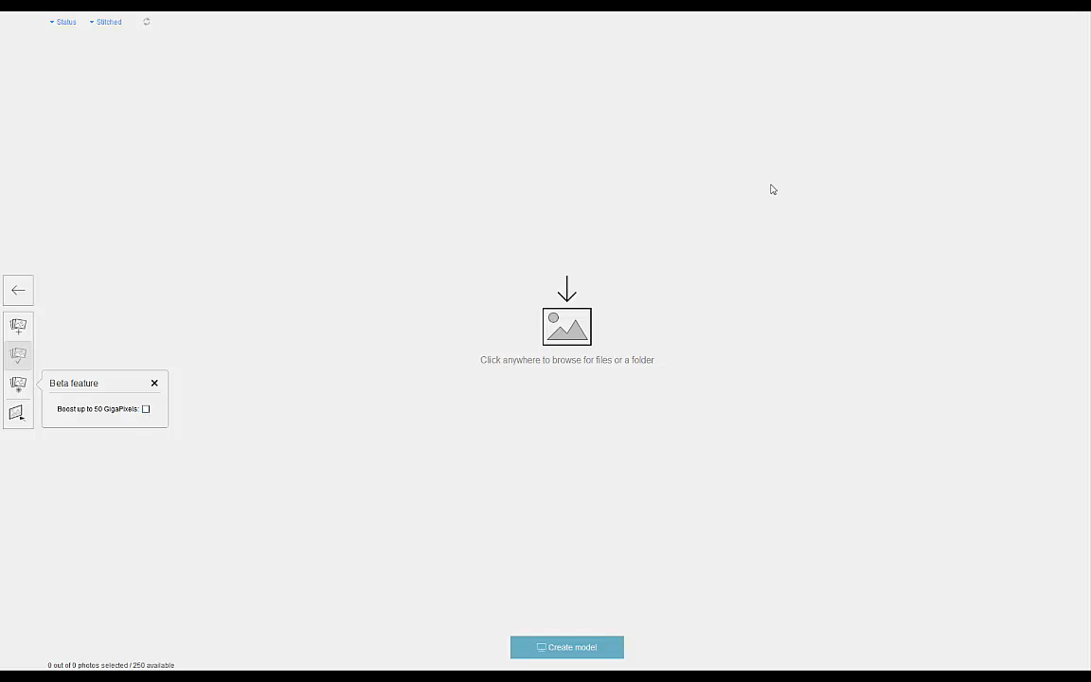
click(146, 409)
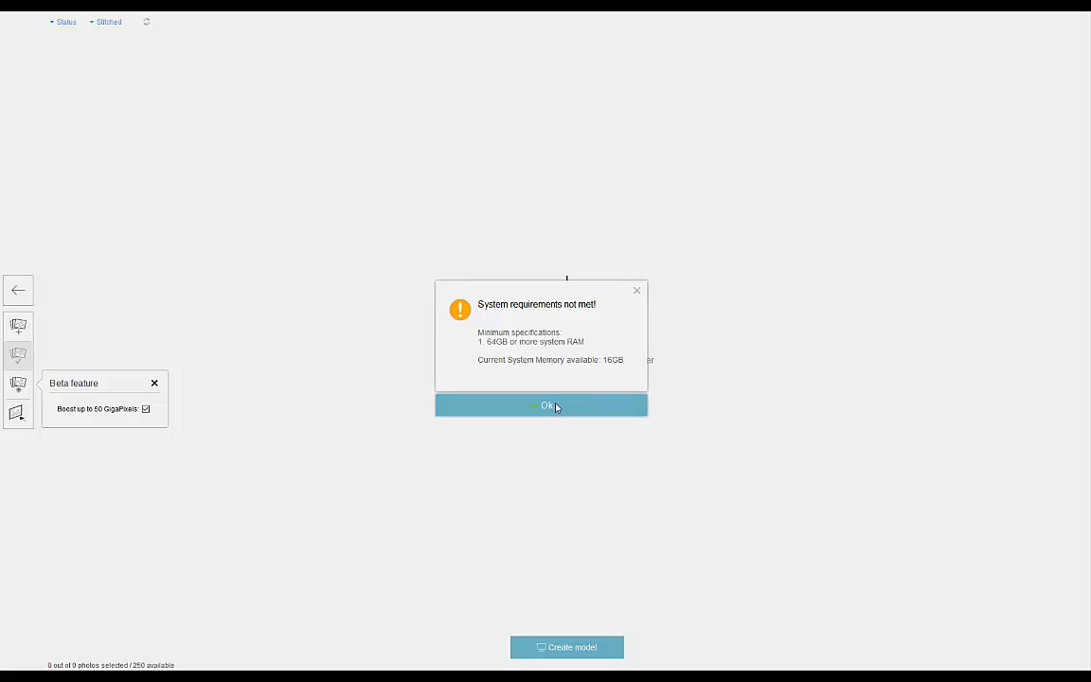
click(637, 289)
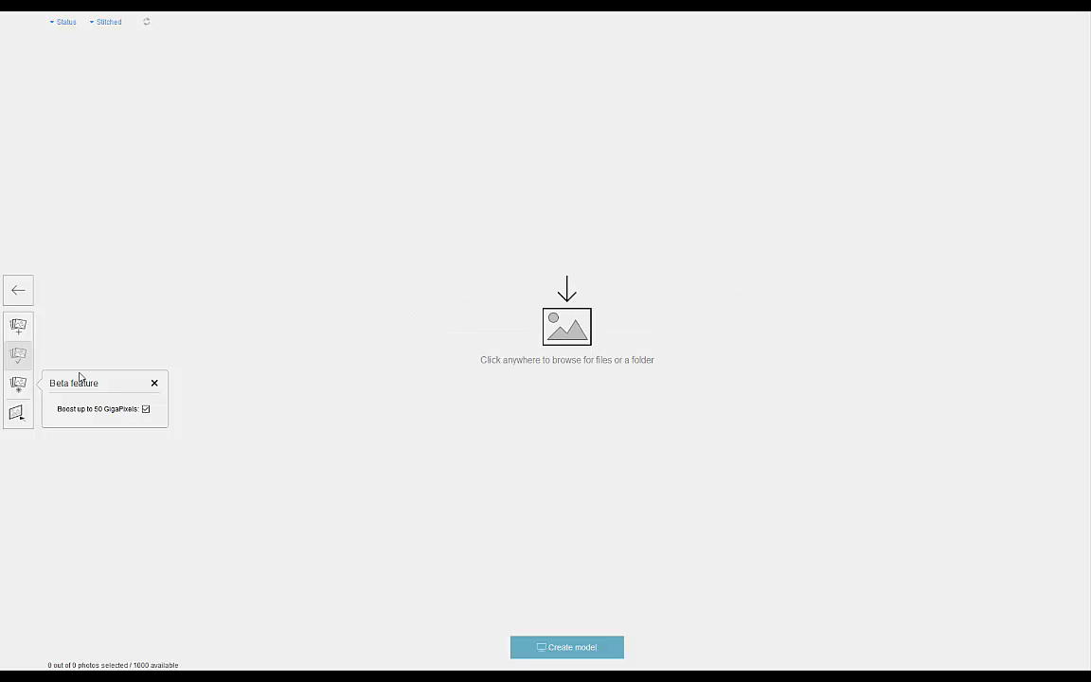
View the Reproject Textures settings and close them without making changes.
click(20, 415)
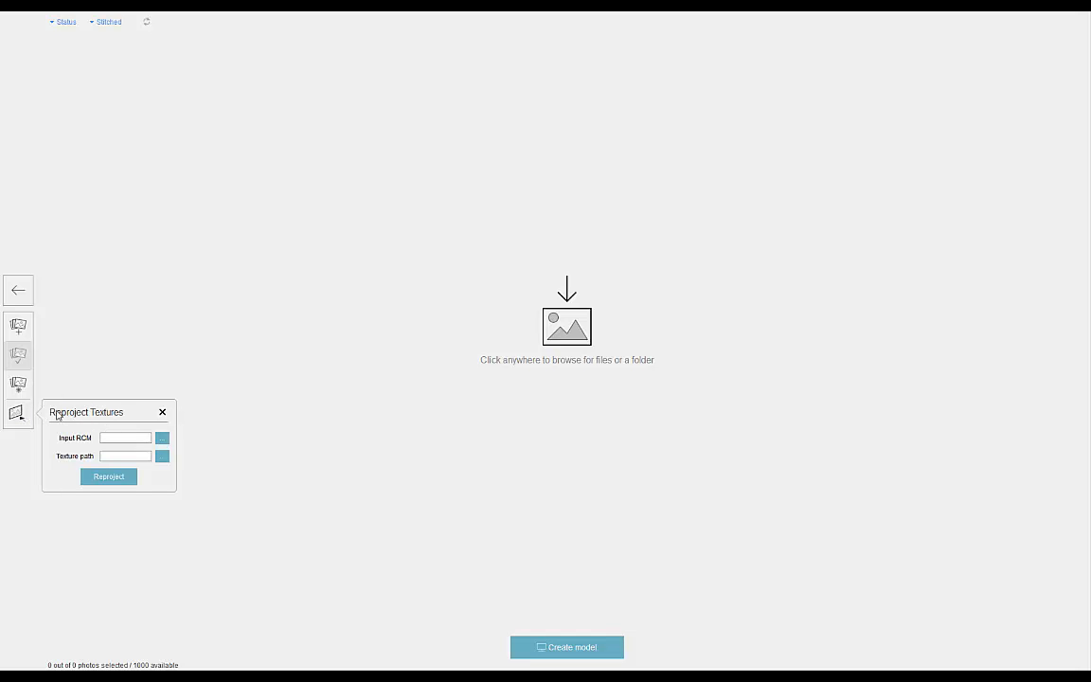
click(162, 413)
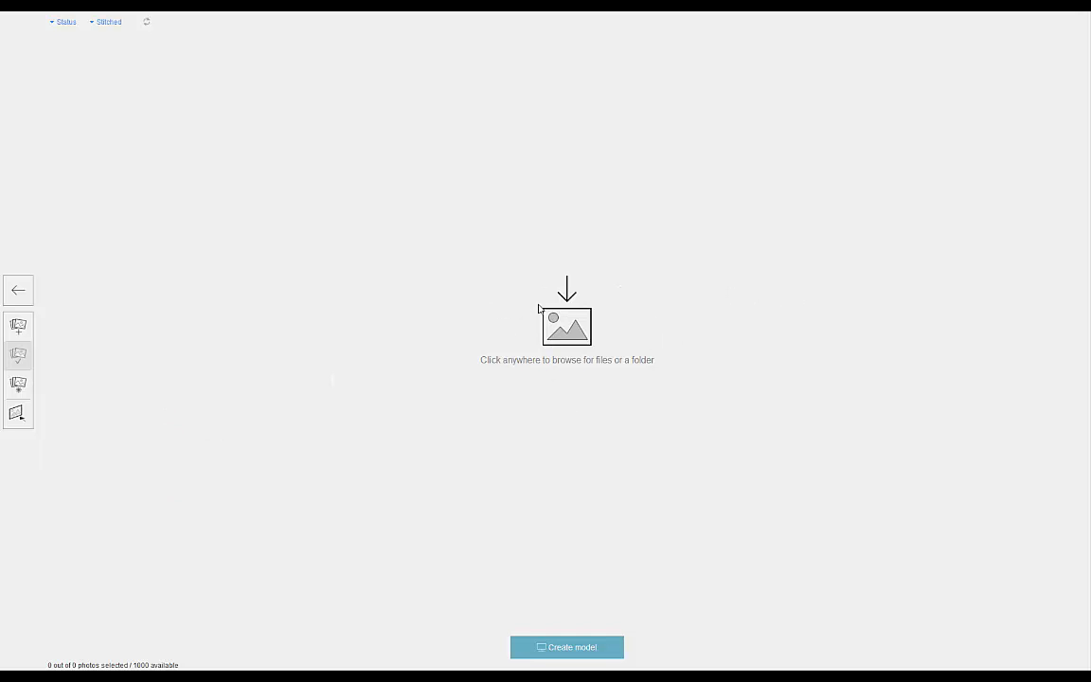
Browse the photos in the Wooden Basket folder and preview several shots of the upright and tipped-over basket.
click(533, 355)
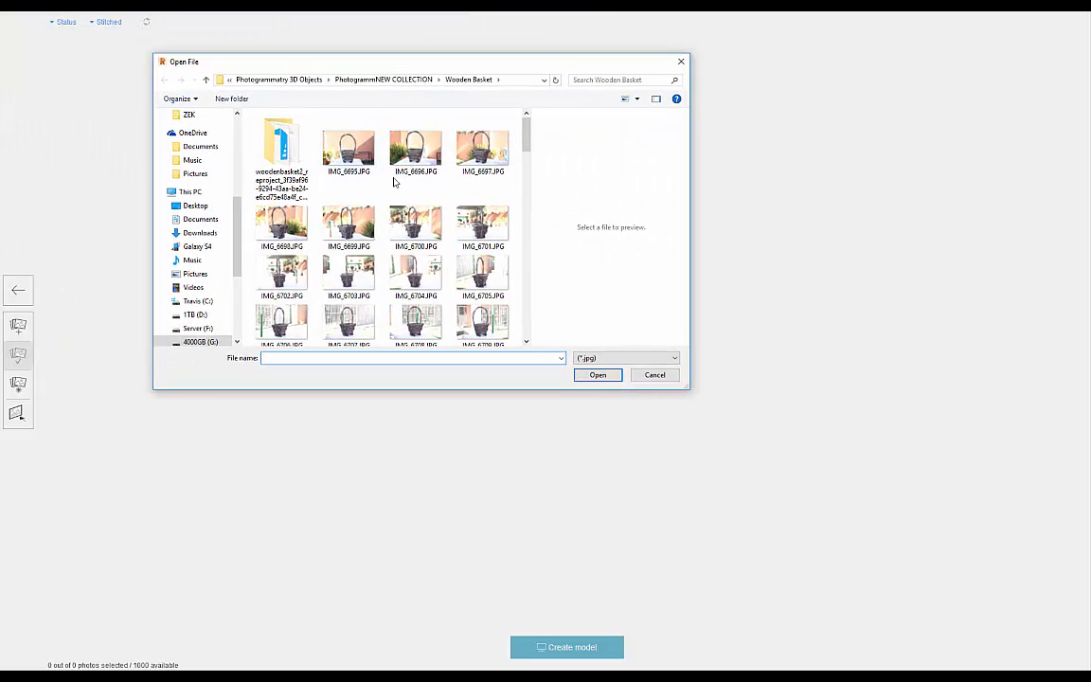
click(371, 159)
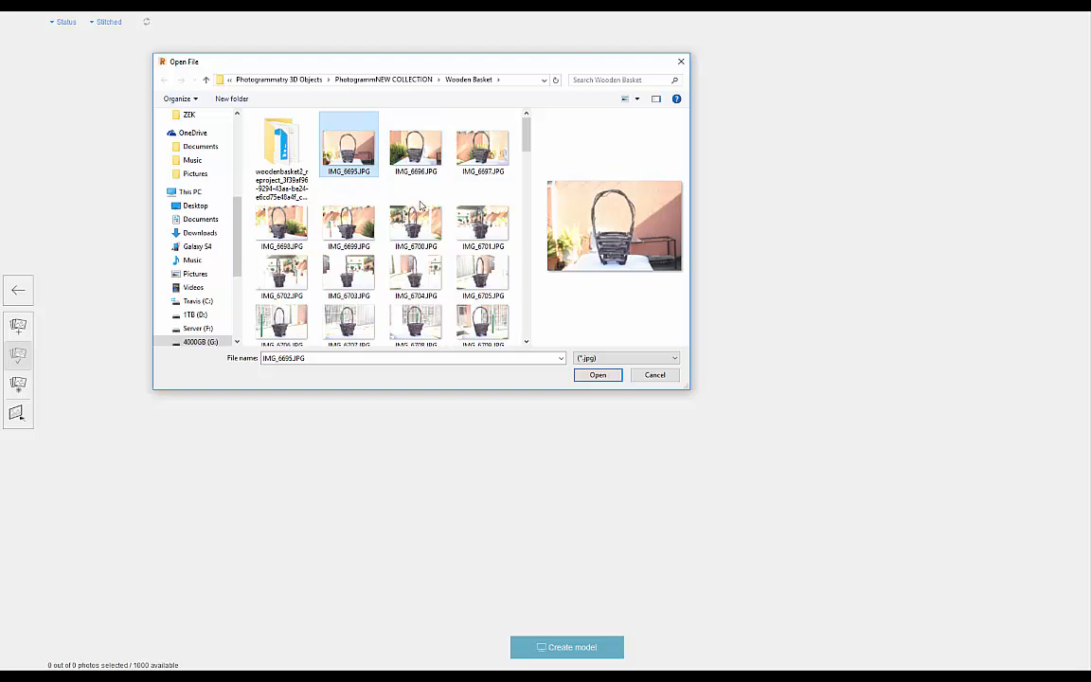
scroll(412, 229, down, 5)
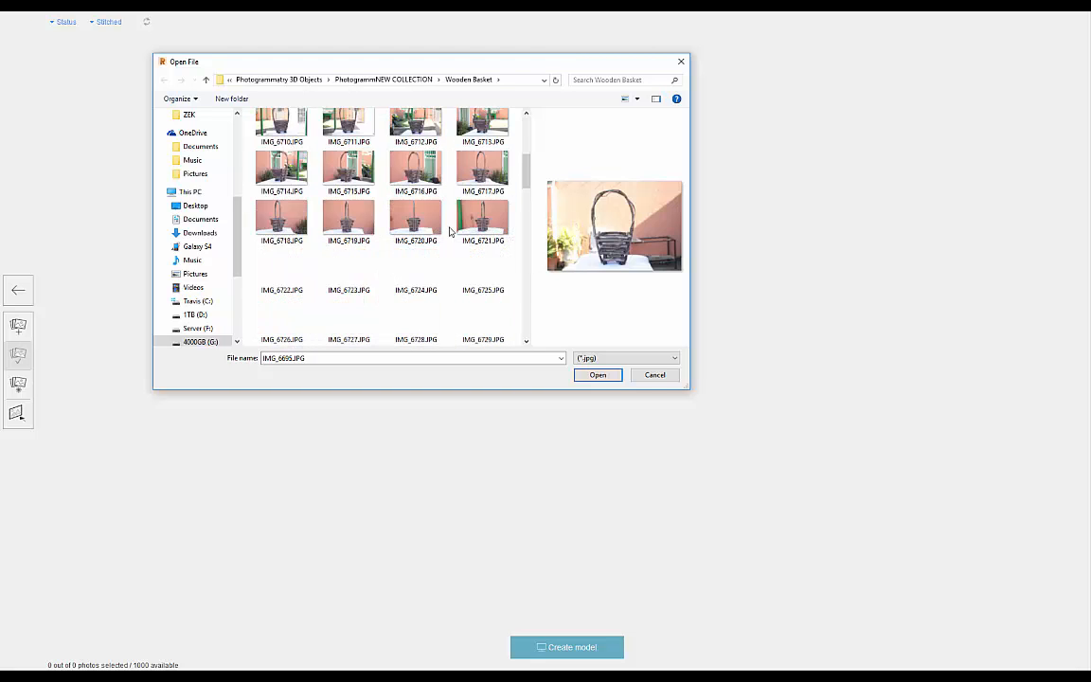
scroll(417, 233, up, 2)
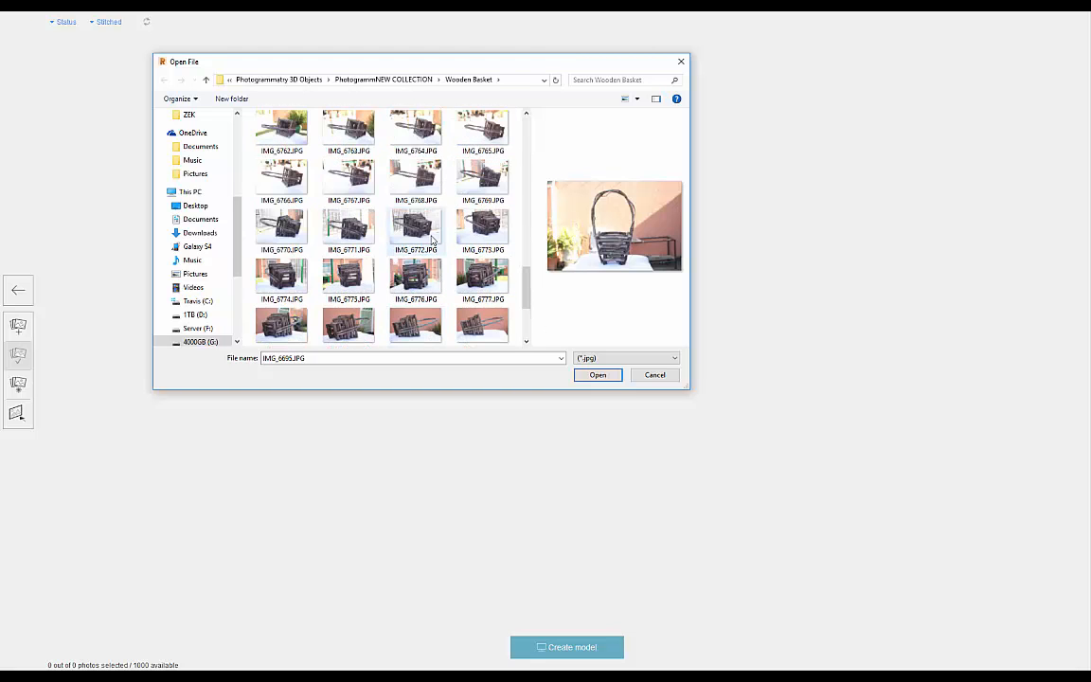
scroll(426, 234, up, 3)
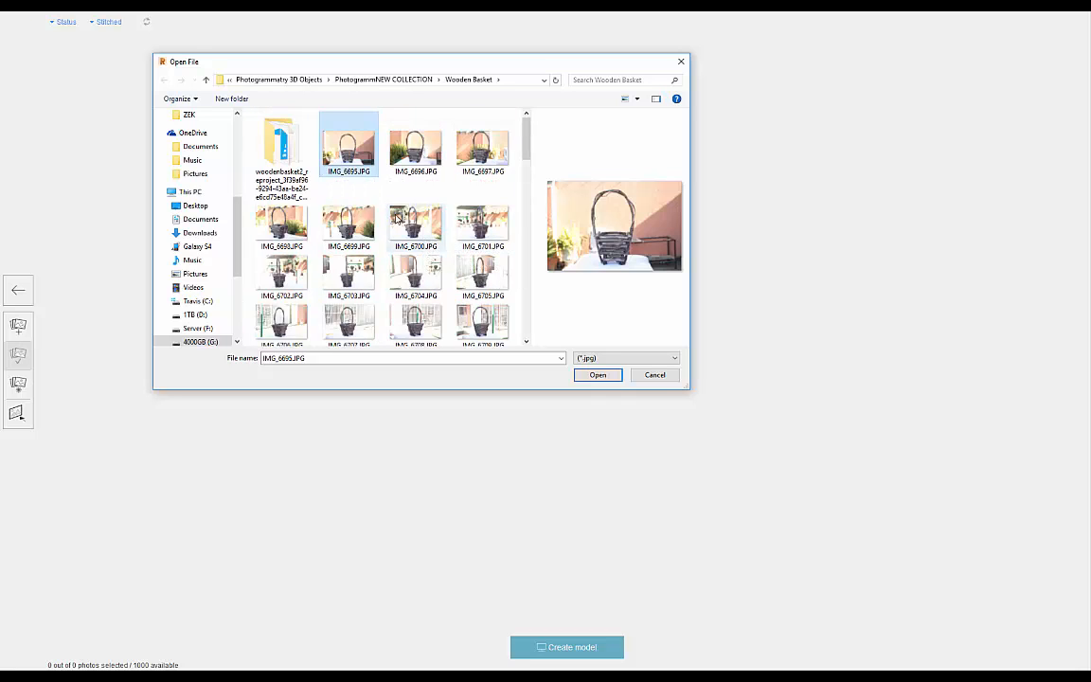
scroll(363, 219, down, 5)
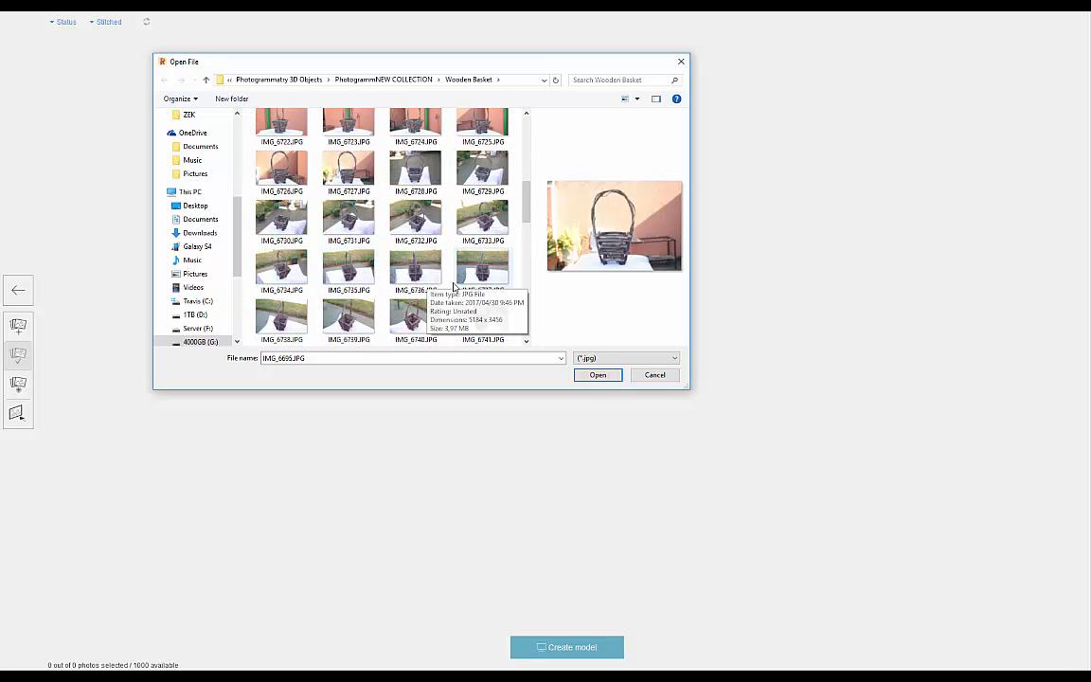
click(425, 235)
scroll(426, 235, down, 7)
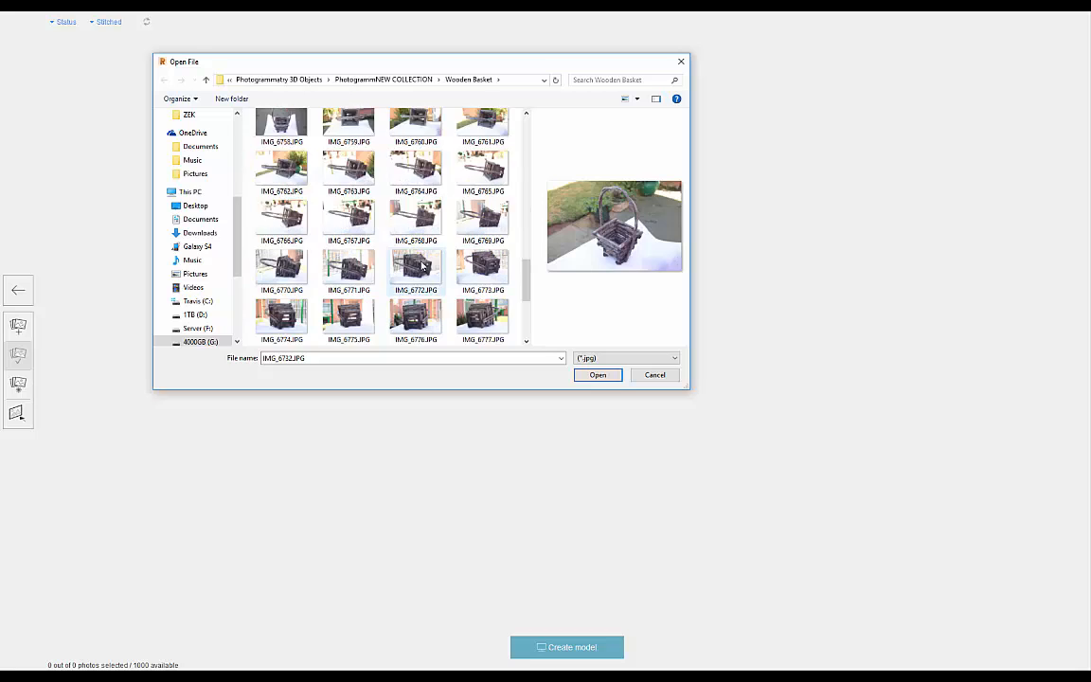
scroll(422, 266, down, 2)
click(417, 220)
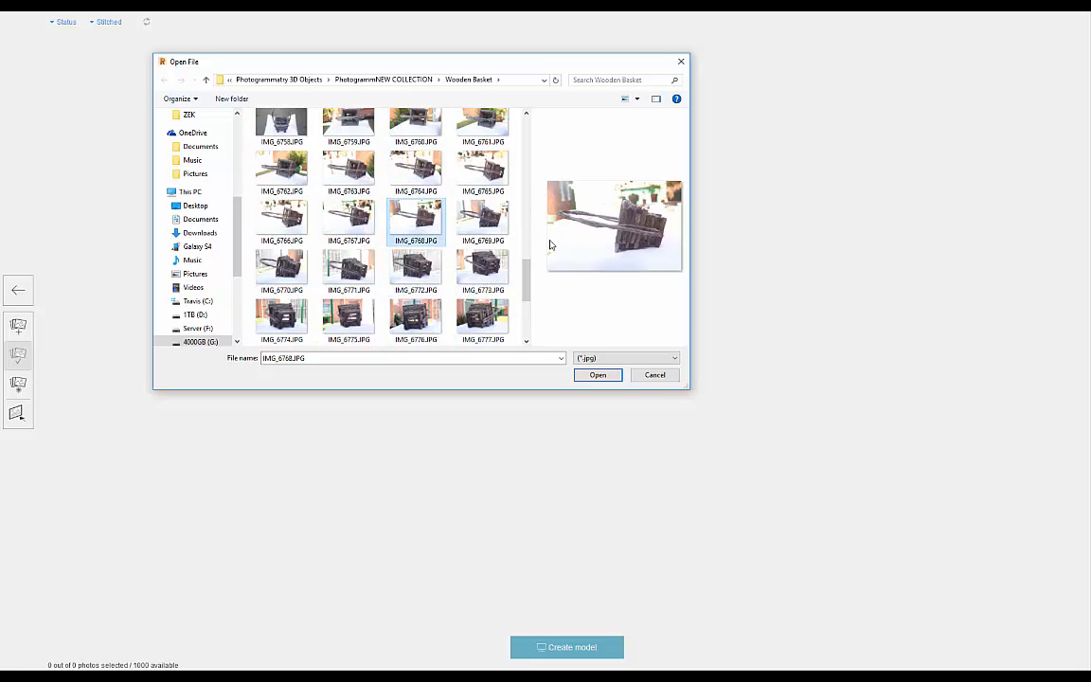
scroll(435, 225, down, 5)
scroll(421, 204, up, 3)
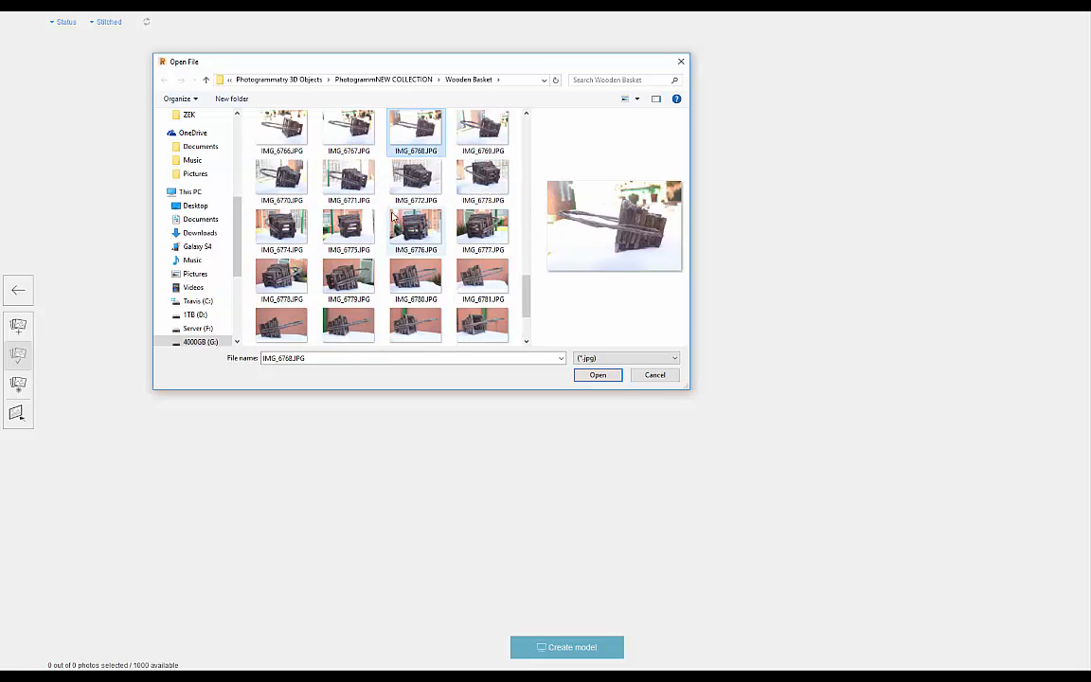
click(423, 193)
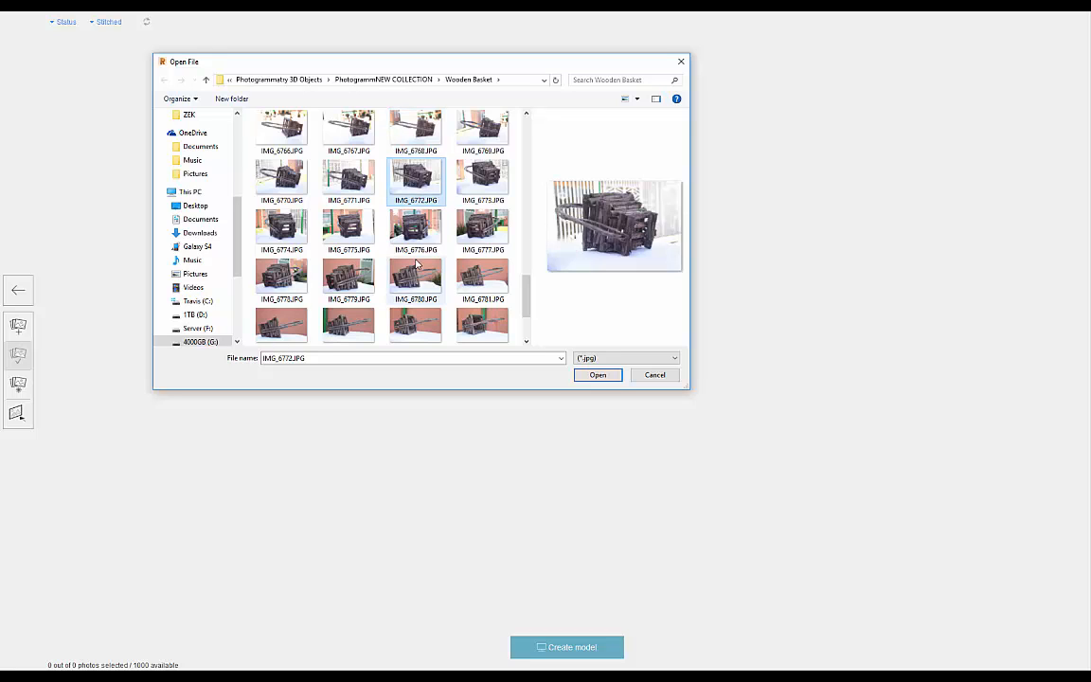
click(427, 136)
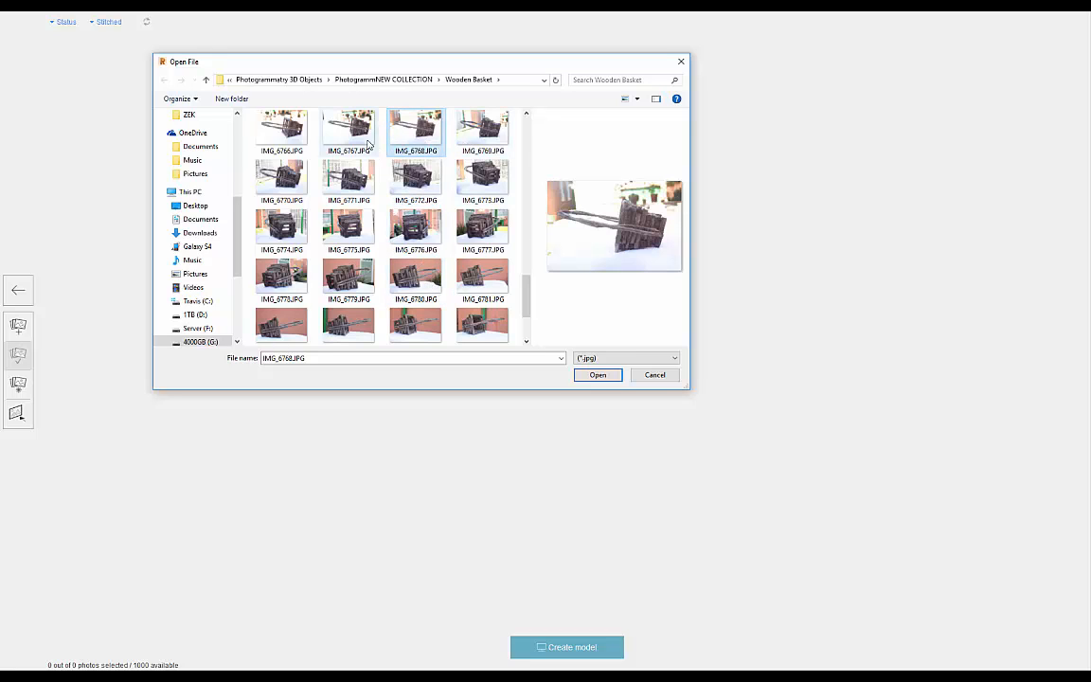
click(365, 148)
click(350, 197)
click(286, 180)
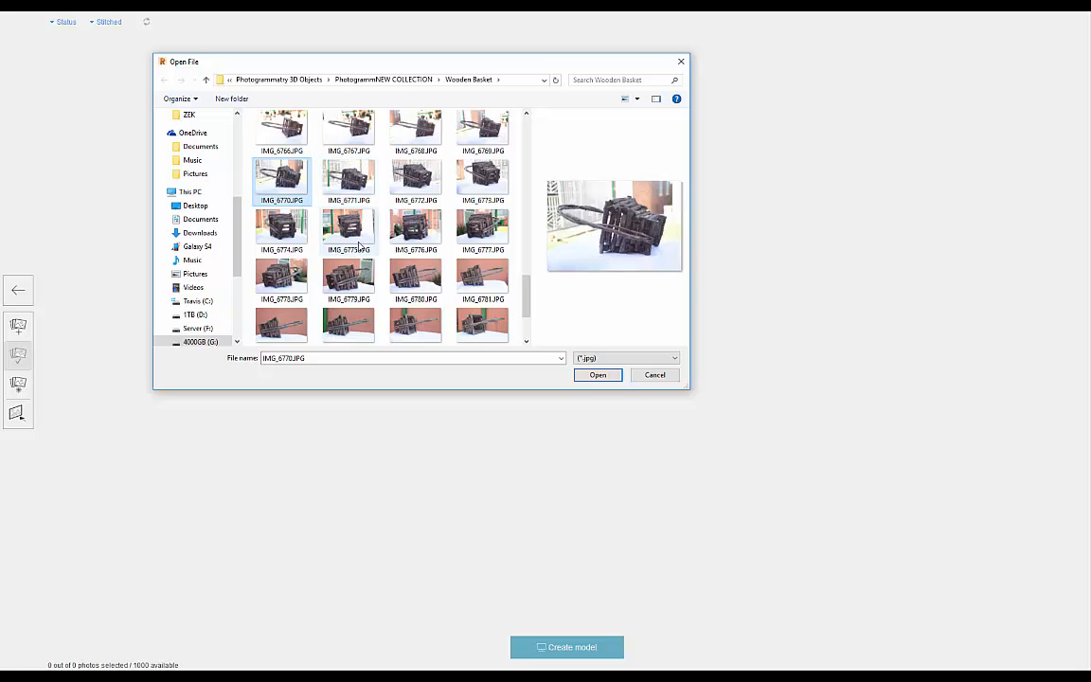
click(470, 328)
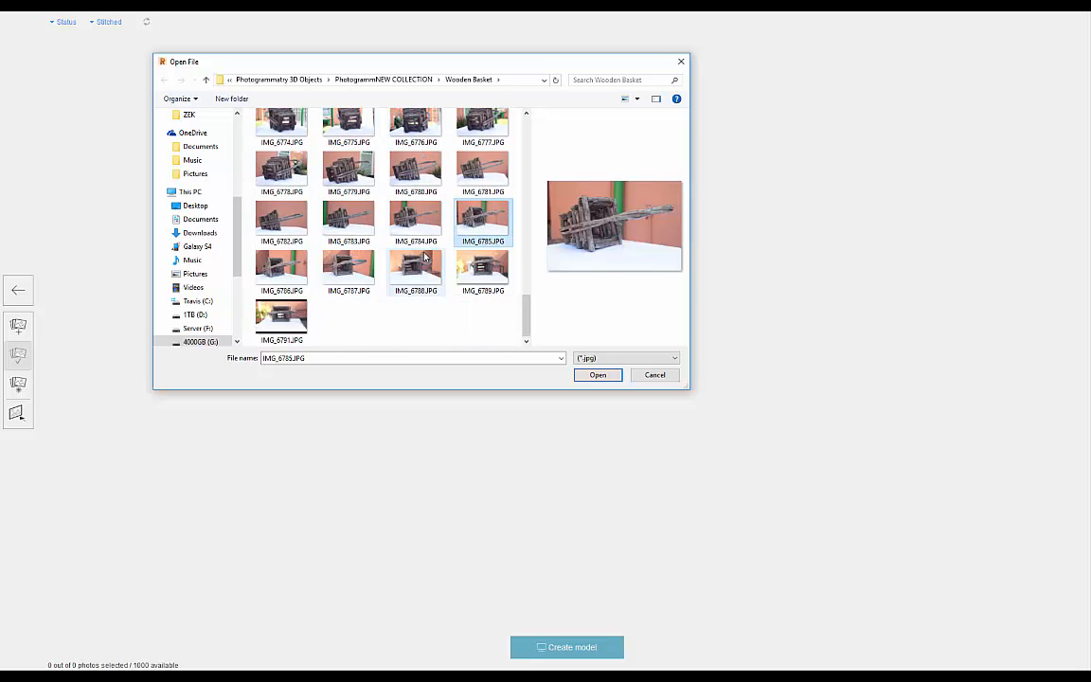
Import all the basket photos from IMG_6695.JPG through IMG_6791.JPG.
scroll(407, 232, up, 10)
click(349, 150)
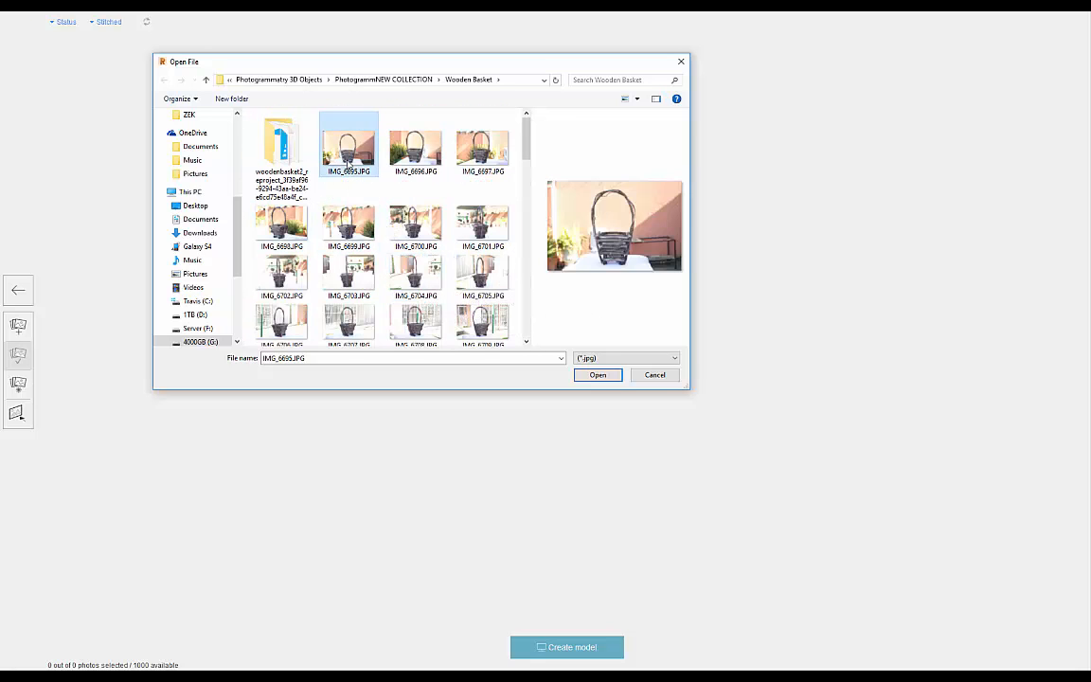
scroll(350, 213, down, 10)
shift+click(306, 322)
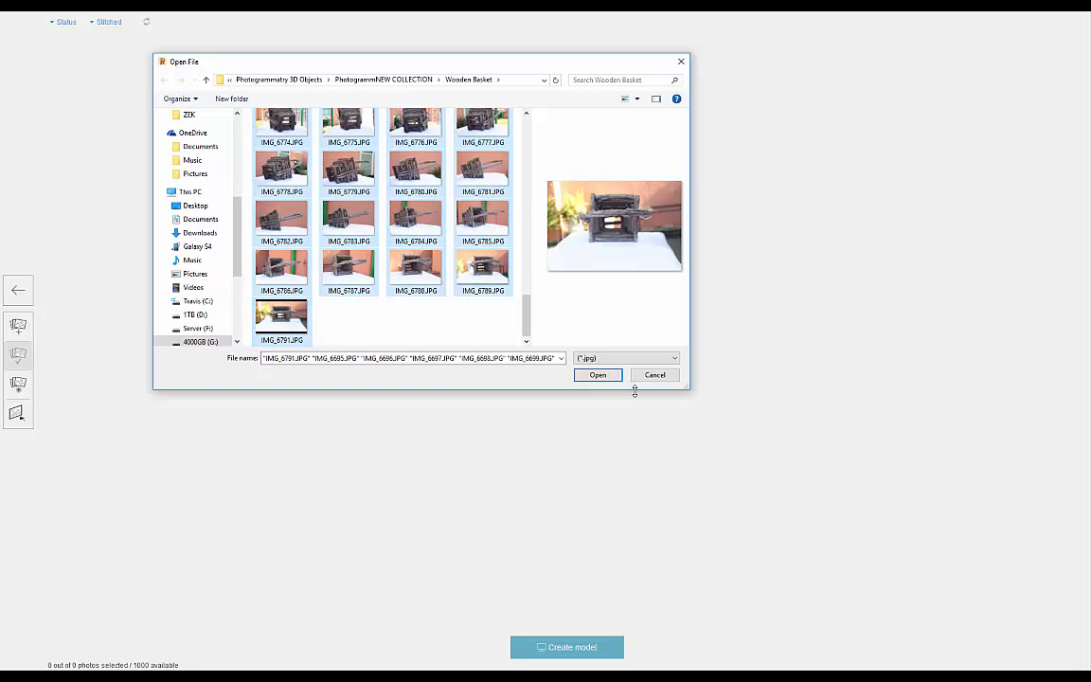
click(598, 376)
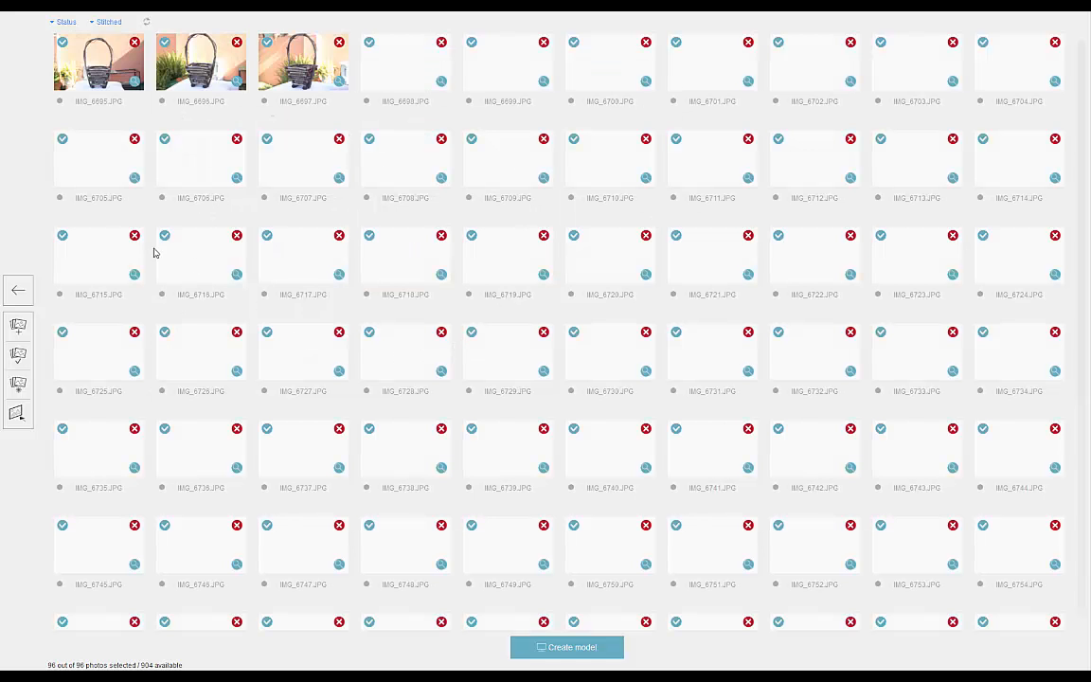
Call up photo validation for the imported photos and dismiss it without starting the process.
click(19, 356)
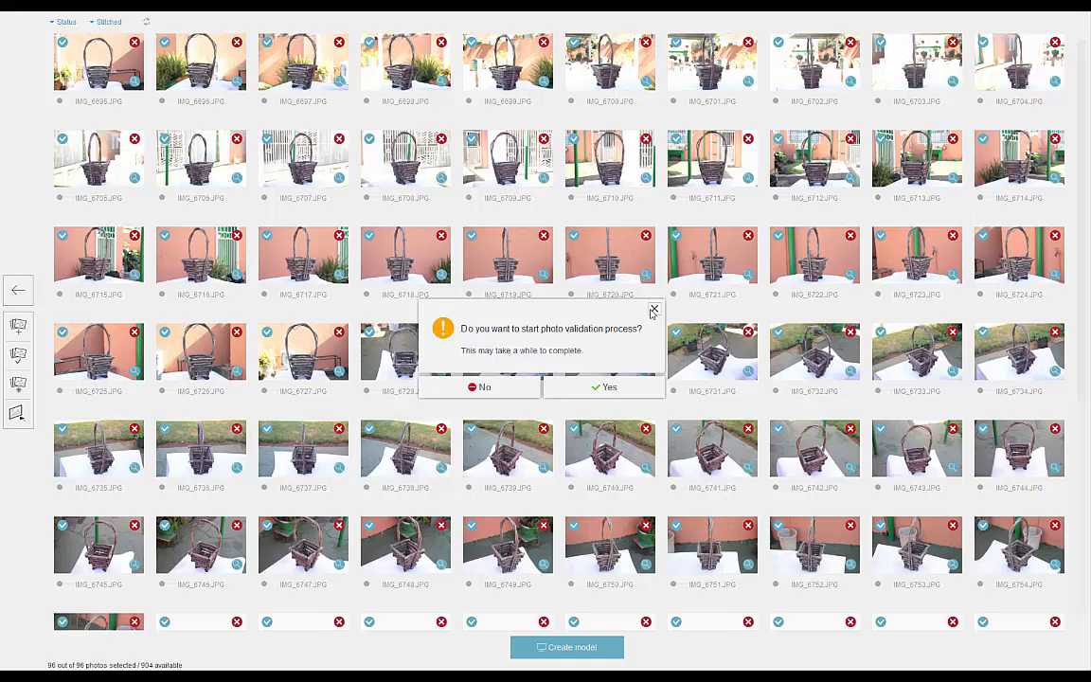
click(653, 310)
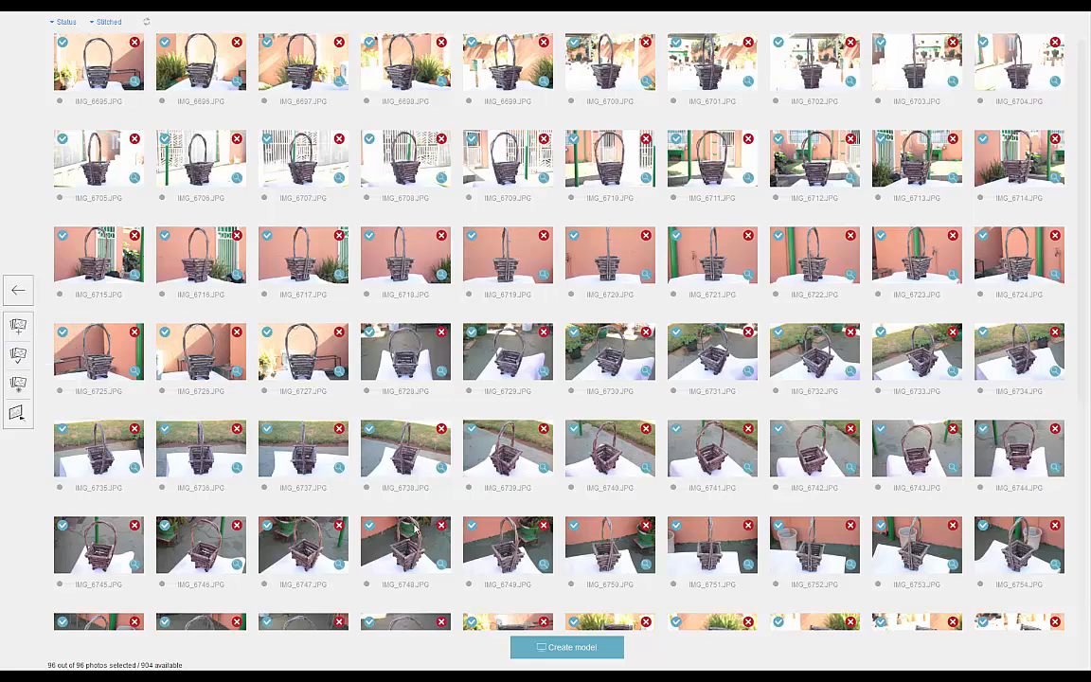
Open the model creation settings, set the quality to Standard and collapse the advanced options.
click(574, 648)
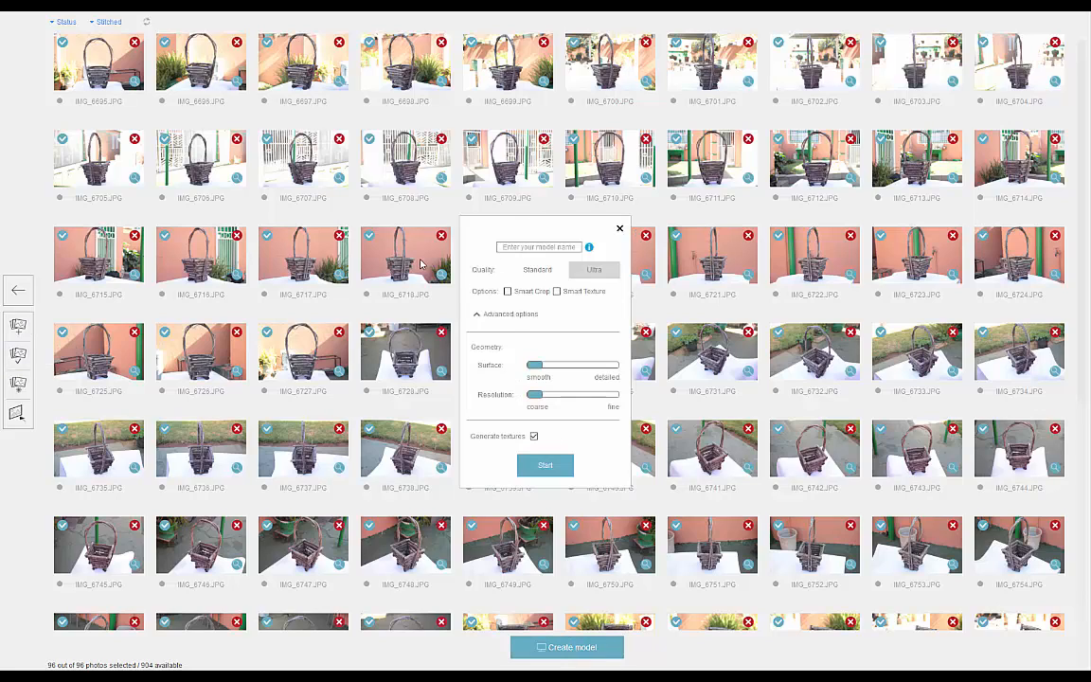
click(540, 273)
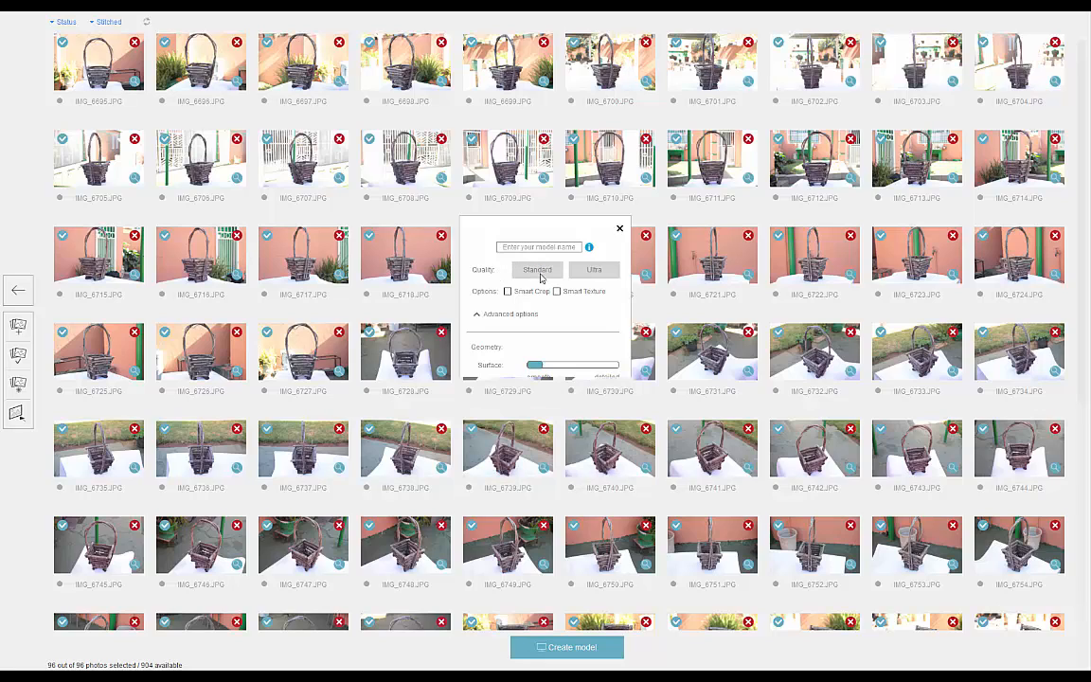
click(481, 317)
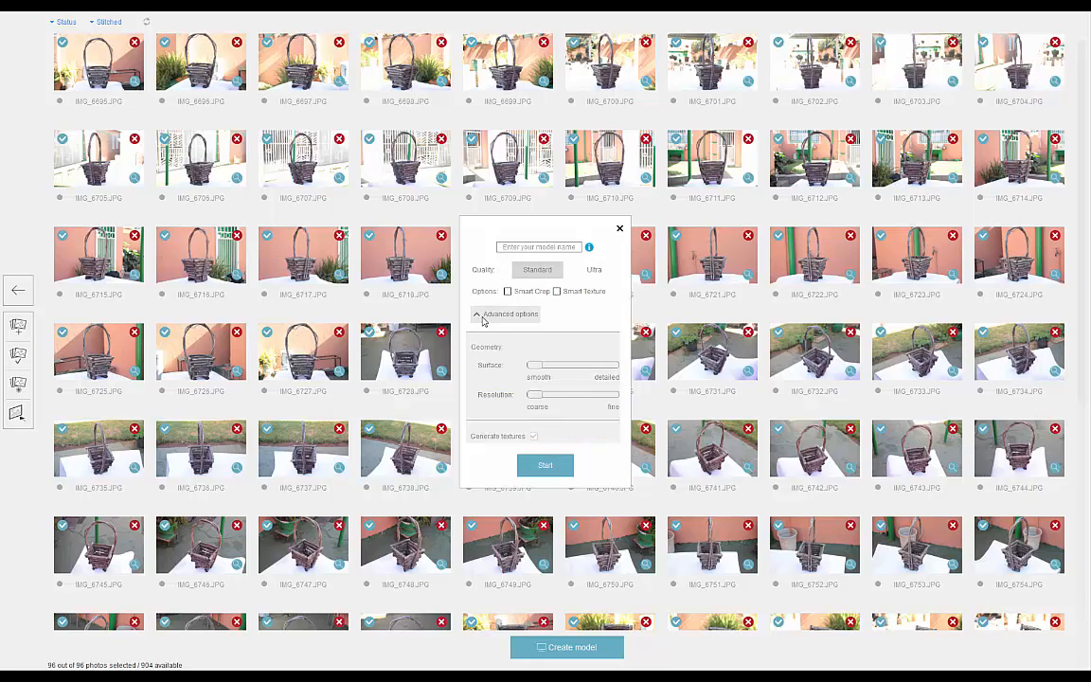
click(481, 318)
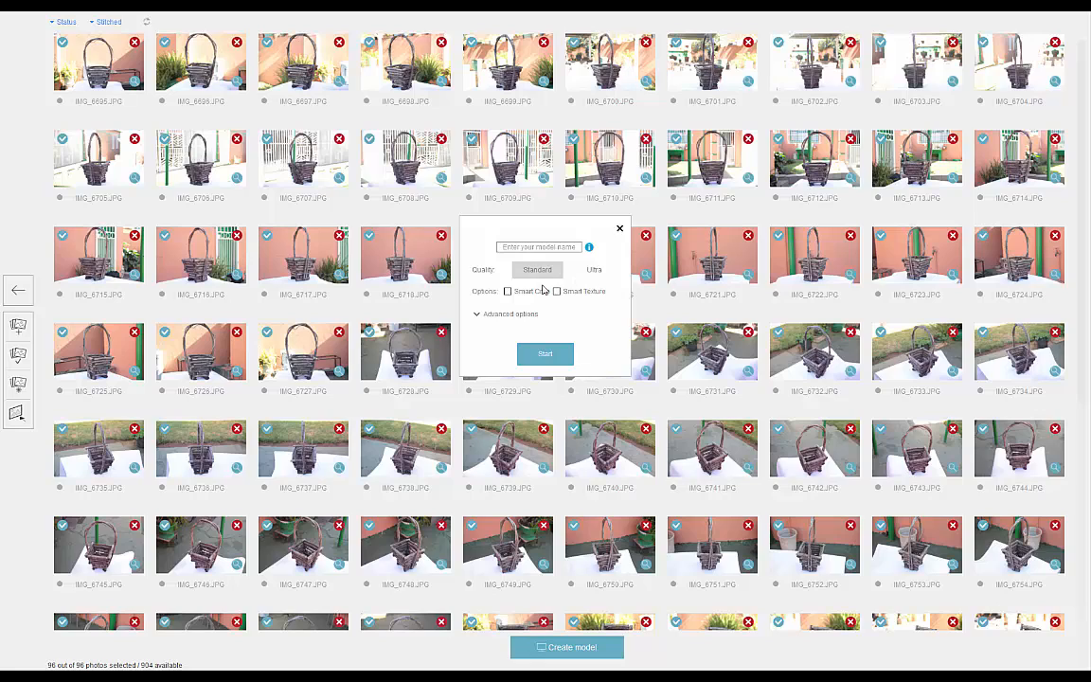
Name the model basket, set Ultra quality with the most detailed surface and finest resolution, and start creating it.
click(594, 272)
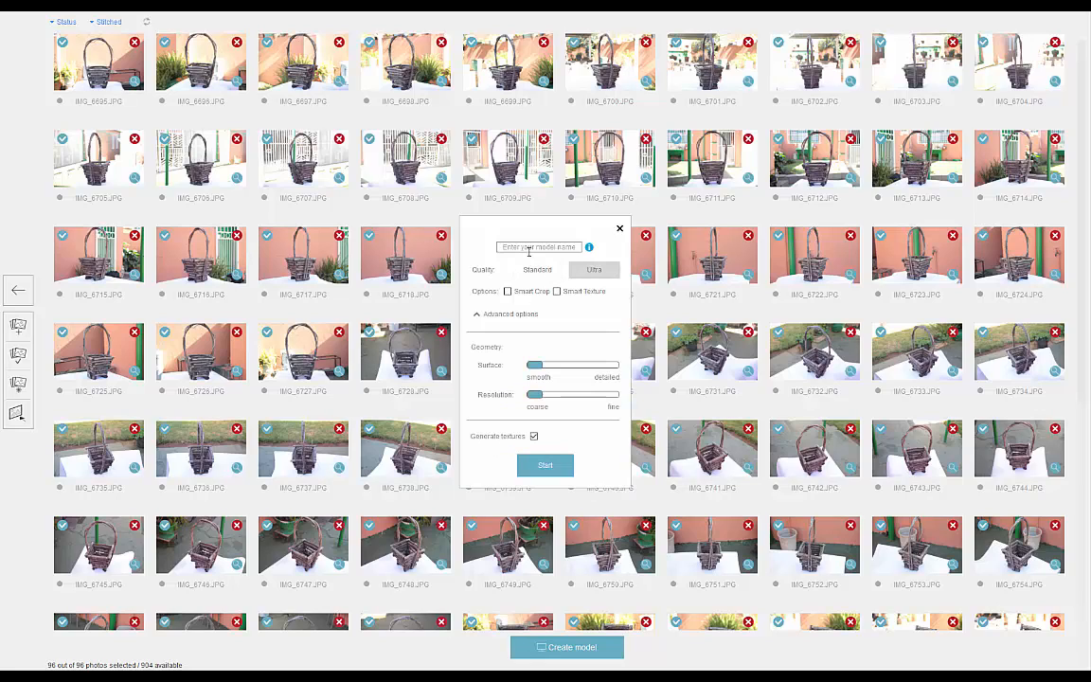
click(542, 248)
drag(536, 365, 612, 365)
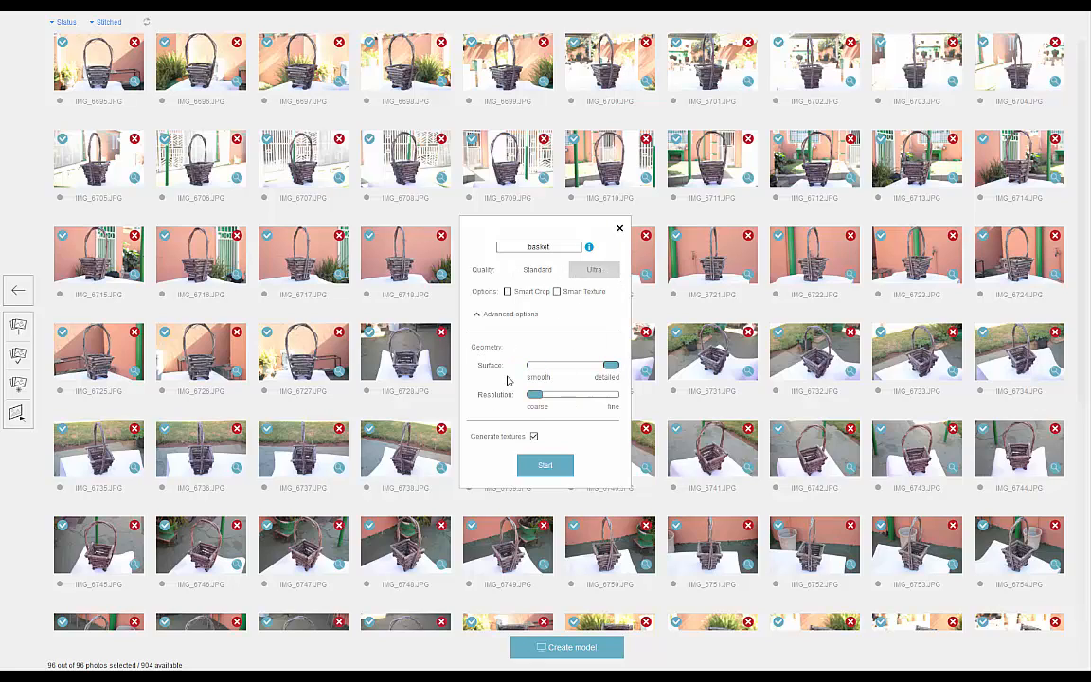
drag(534, 394, 617, 398)
click(544, 468)
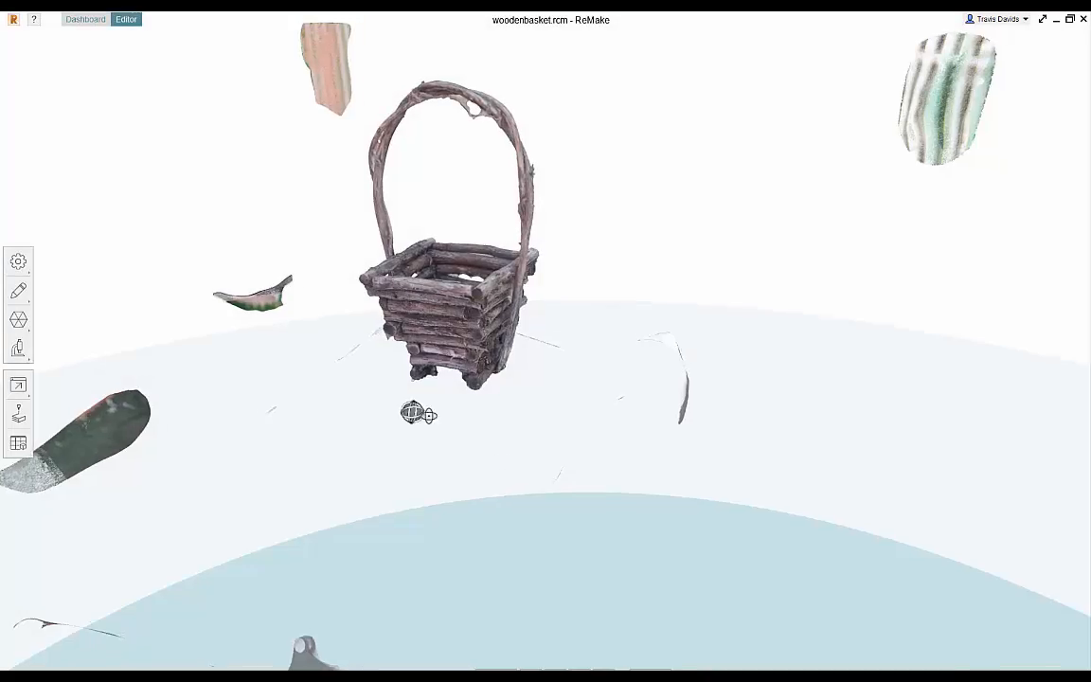
Examine the finished wooden basket model and the stray background fragments around it from several distances and angles.
drag(414, 413, 602, 437)
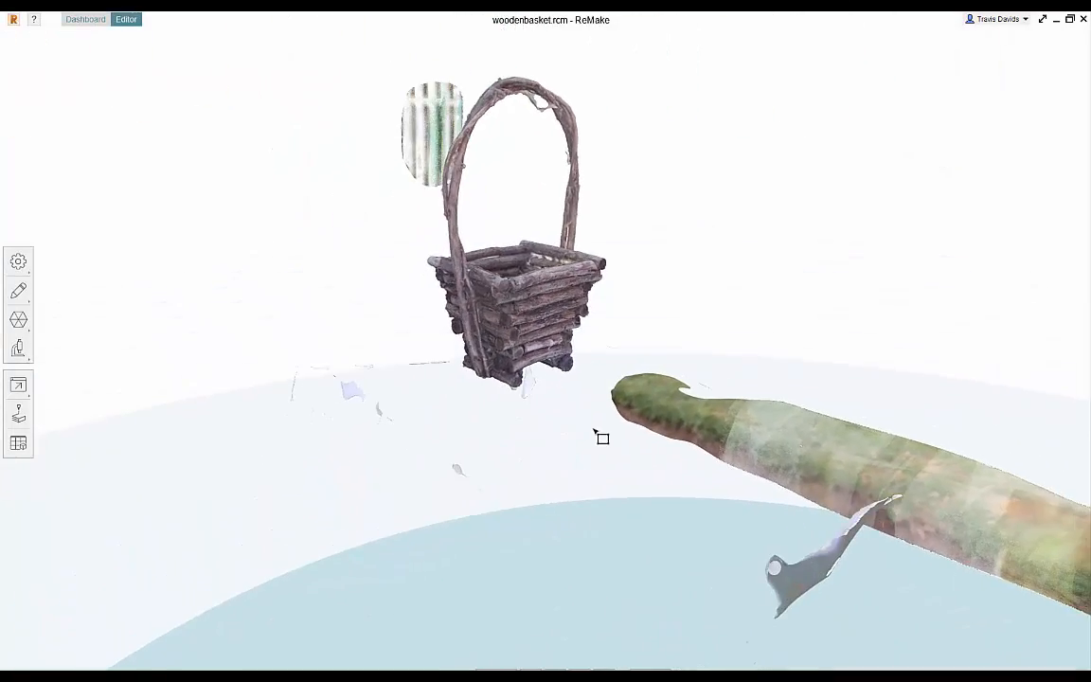
scroll(707, 478, down, 4)
right_drag(722, 514, 536, 491)
middle_drag(559, 481, 529, 492)
scroll(538, 491, down, 3)
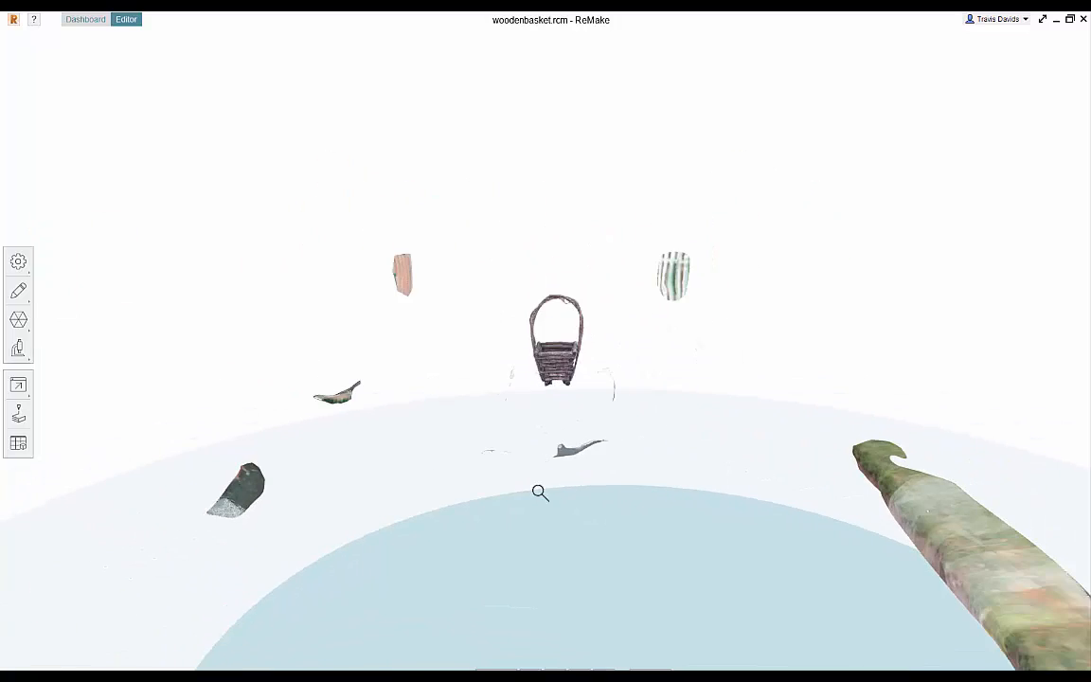
right_drag(530, 491, 290, 530)
middle_drag(234, 534, 282, 413)
scroll(285, 413, down, 4)
right_drag(493, 512, 665, 525)
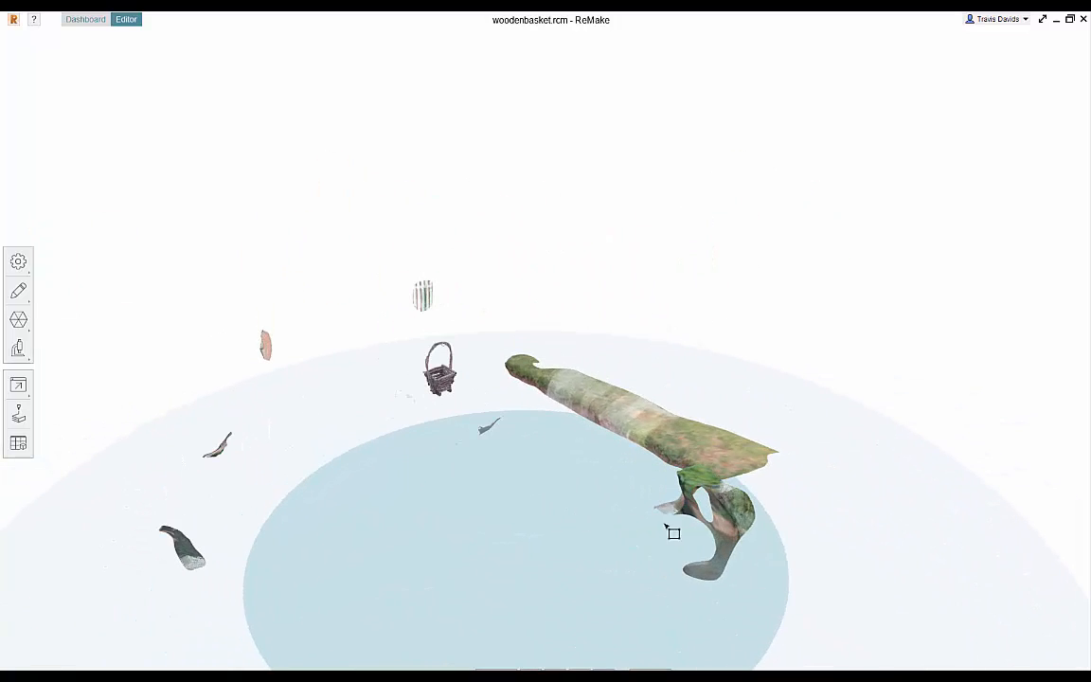
right_drag(490, 471, 483, 393)
scroll(533, 511, up, 5)
middle_drag(432, 307, 534, 401)
scroll(534, 401, down, 4)
right_drag(581, 396, 333, 417)
middle_drag(334, 417, 486, 385)
scroll(487, 385, up, 2)
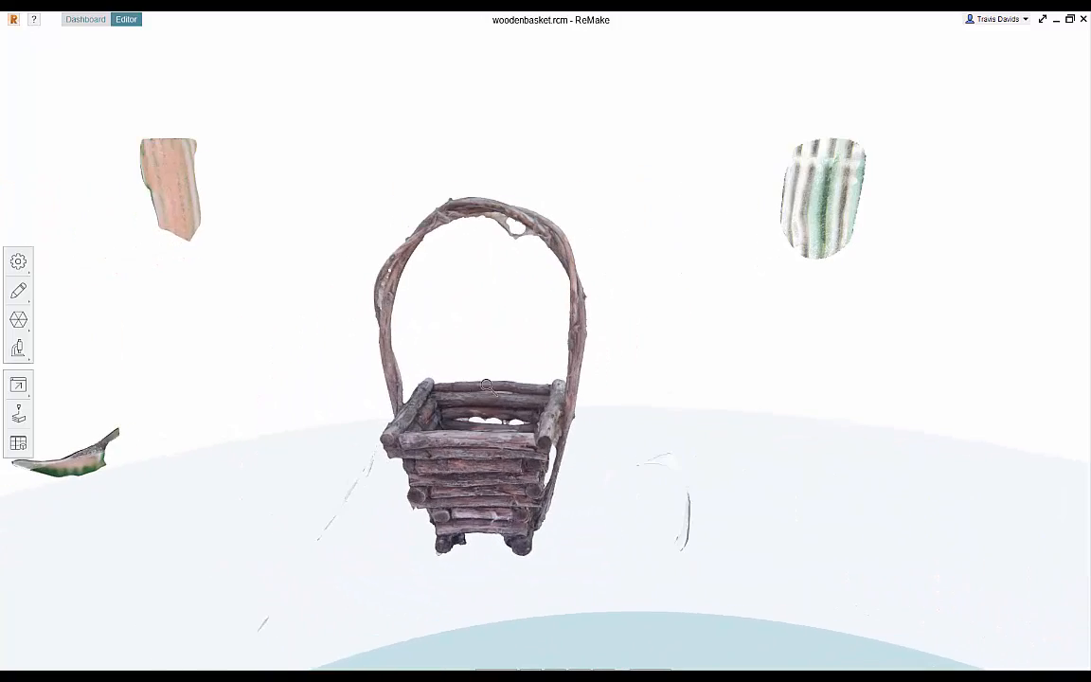
Inspect the basket's underside, log walls and interior for gaps and leftover background geometry.
right_drag(486, 385, 407, 294)
right_drag(599, 341, 616, 464)
right_drag(563, 546, 511, 589)
middle_drag(511, 589, 528, 456)
scroll(490, 454, up, 4)
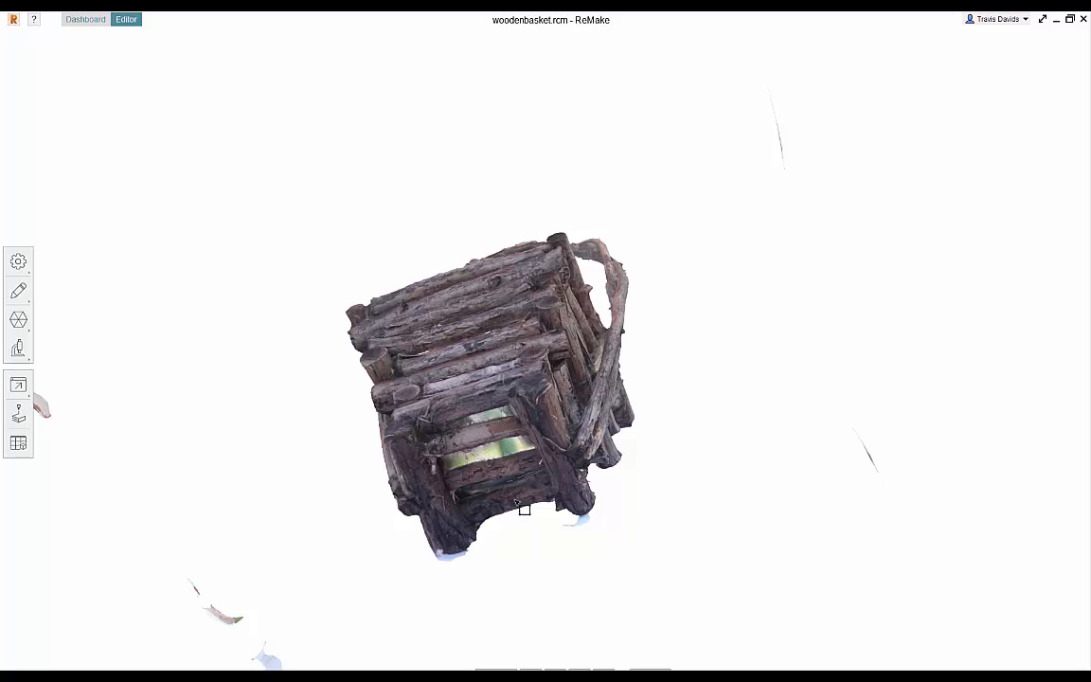
right_drag(525, 509, 466, 457)
right_drag(633, 439, 522, 417)
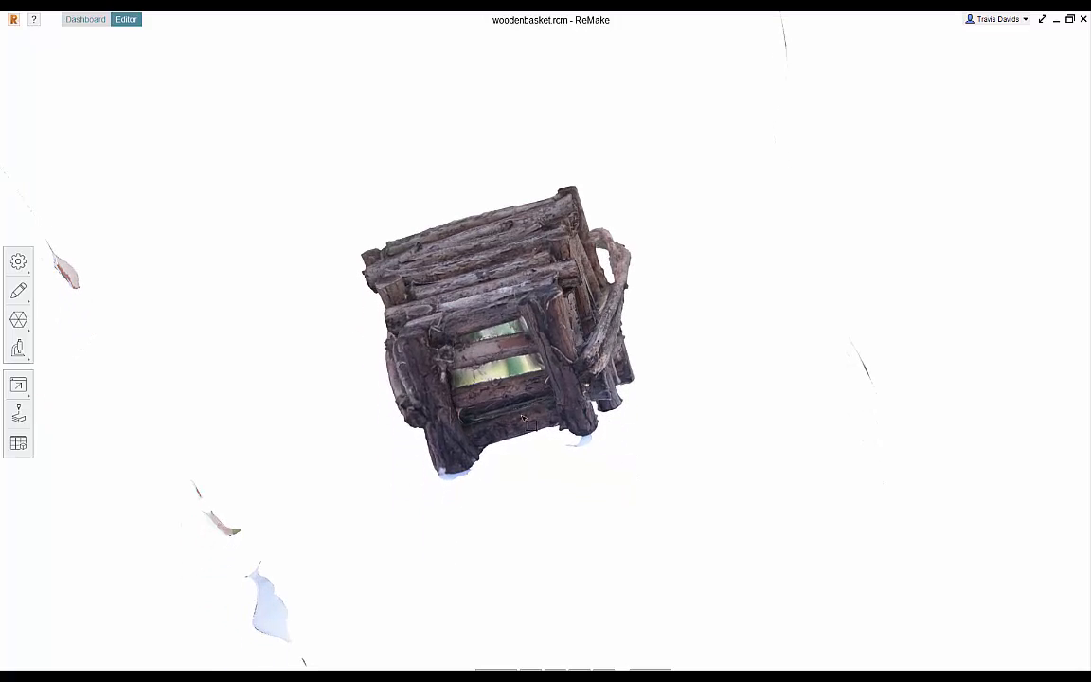
scroll(510, 375, up, 3)
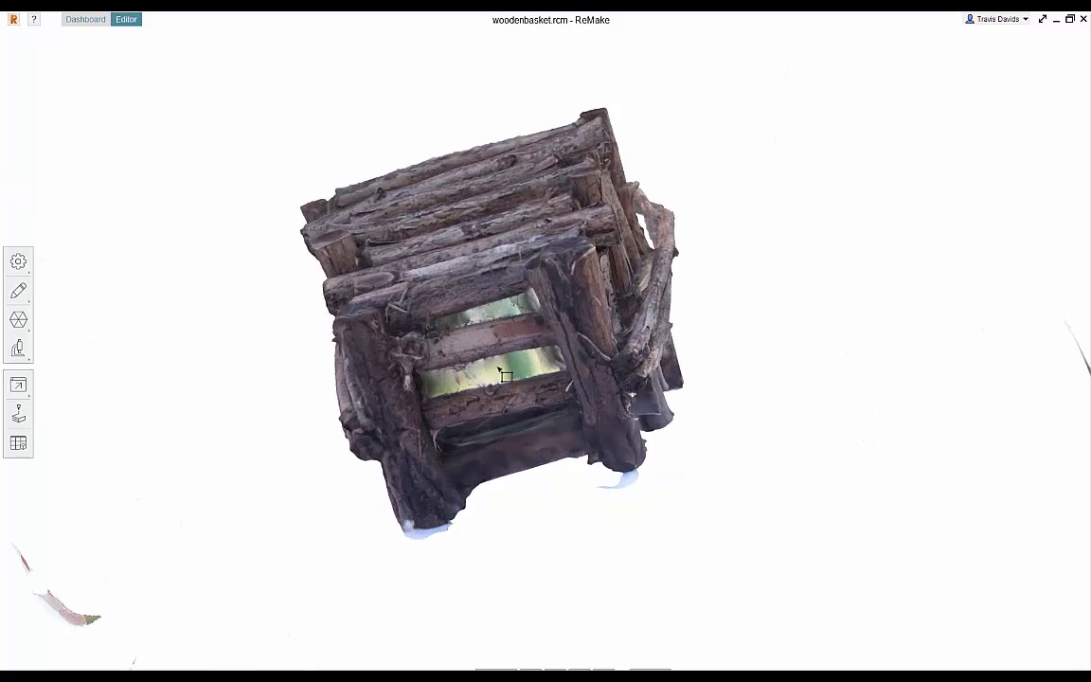
right_drag(605, 352, 657, 613)
middle_drag(657, 614, 618, 349)
scroll(618, 348, down, 3)
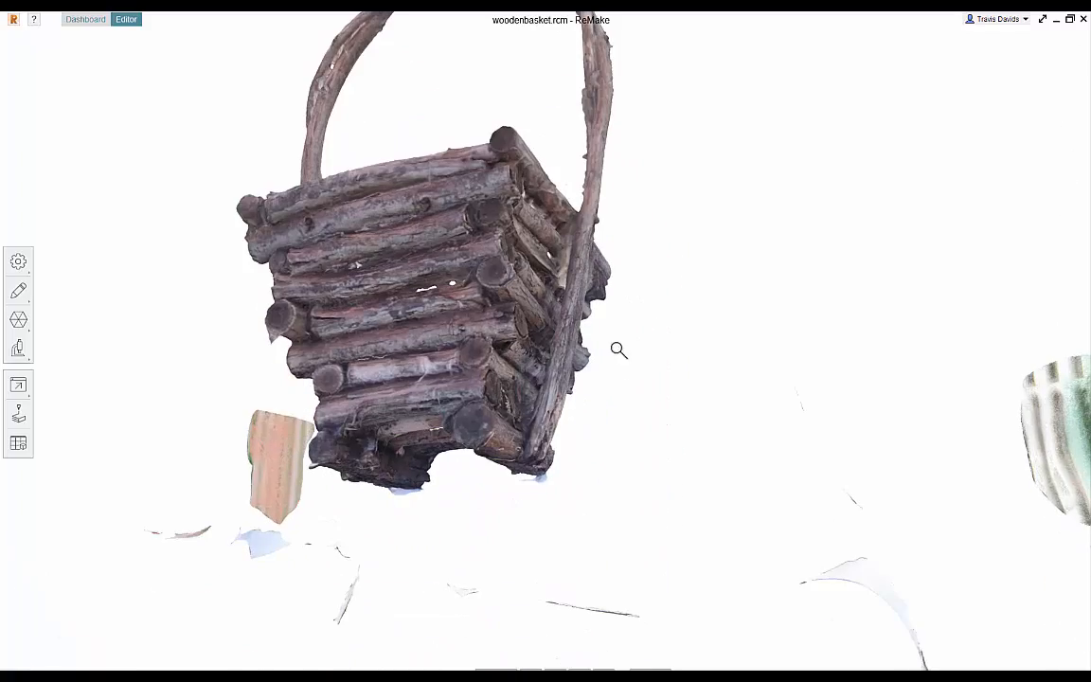
right_drag(550, 269, 637, 433)
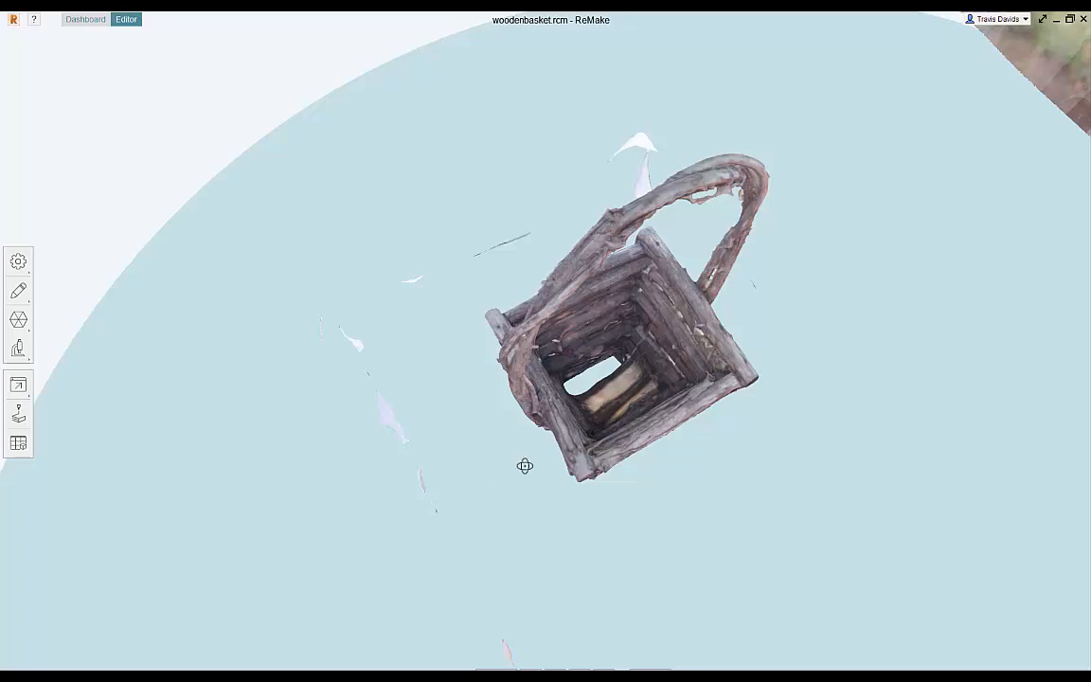
right_drag(525, 465, 497, 443)
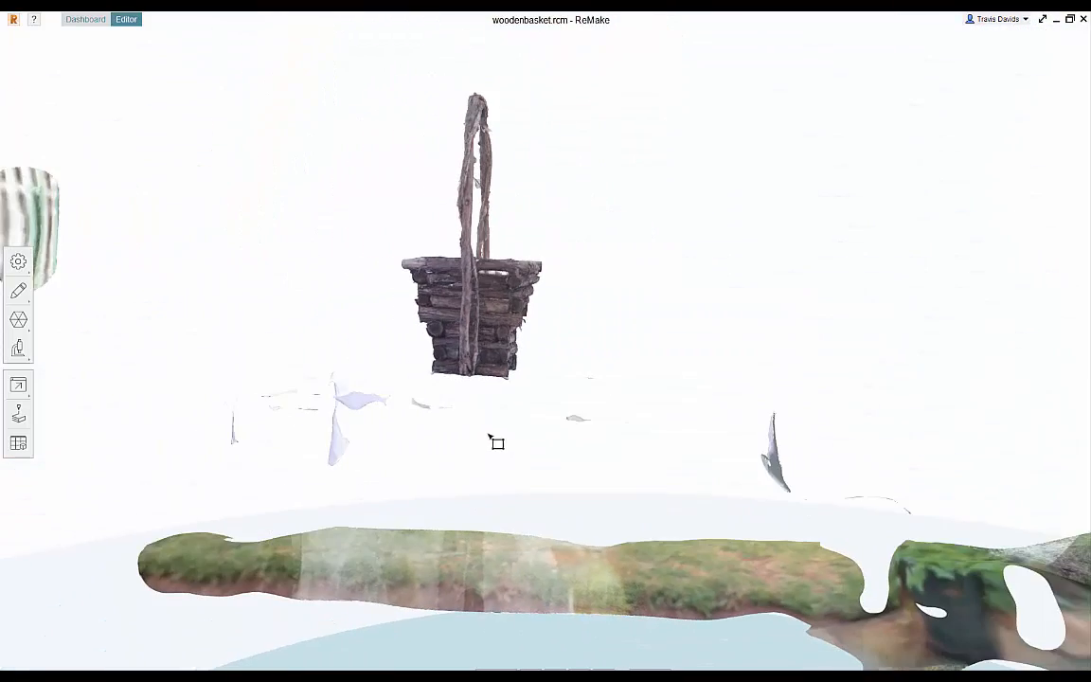
Inspect the basket's handle and outer sides all the way around at close range.
right_drag(324, 278, 543, 328)
scroll(487, 292, up, 4)
right_drag(343, 331, 426, 306)
middle_drag(616, 245, 577, 292)
middle_drag(578, 199, 497, 266)
scroll(497, 266, down, 2)
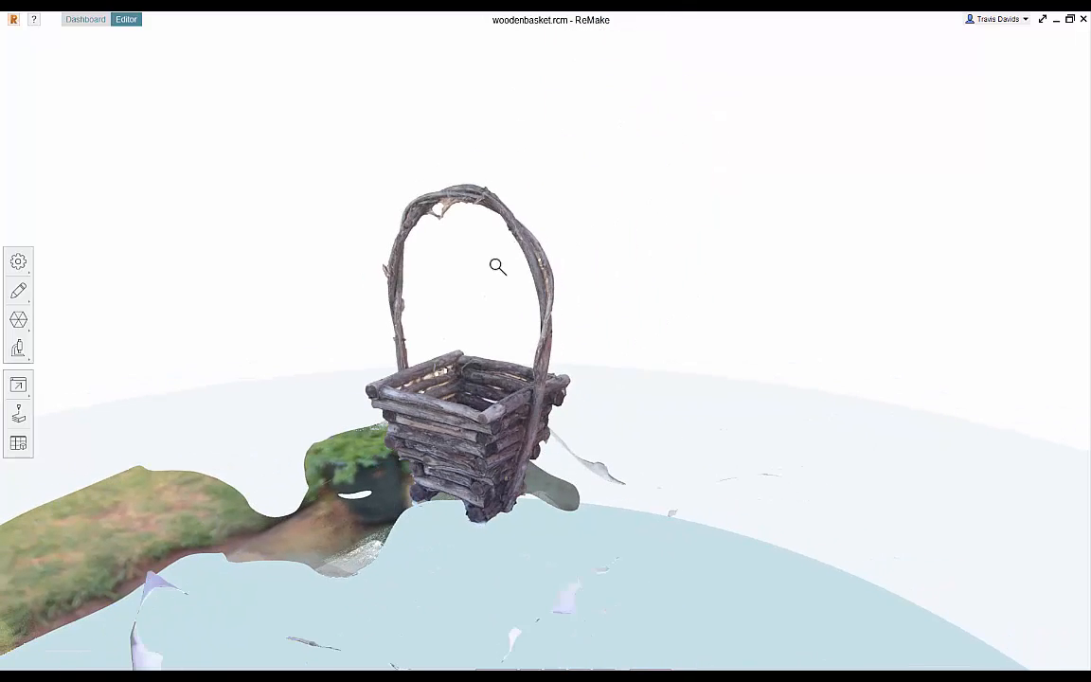
right_drag(420, 341, 658, 339)
scroll(696, 275, up, 4)
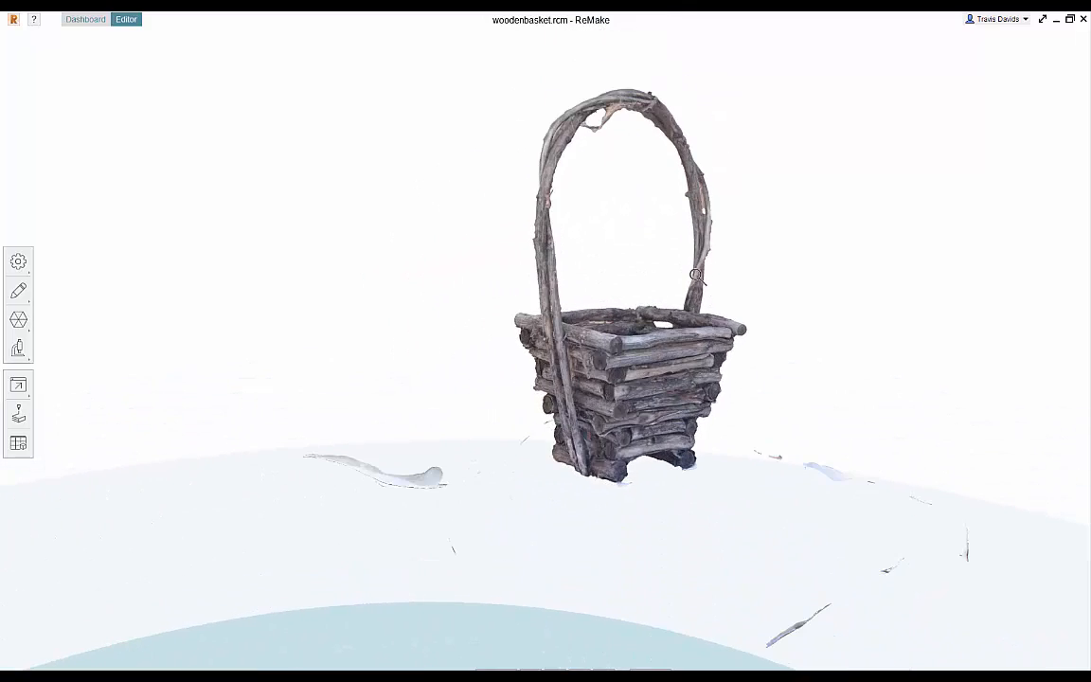
middle_drag(696, 275, 526, 312)
right_drag(435, 331, 504, 328)
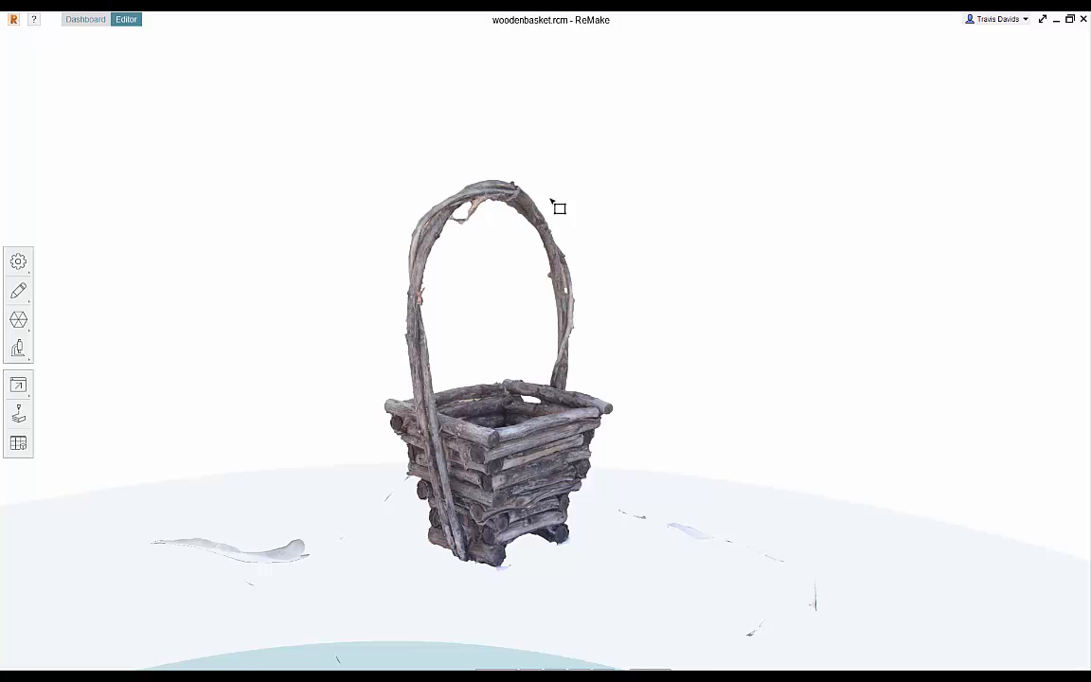
right_drag(566, 435, 511, 419)
right_click(511, 419)
right_drag(642, 327, 476, 343)
middle_drag(378, 374, 529, 309)
scroll(529, 308, up, 3)
right_drag(571, 294, 411, 336)
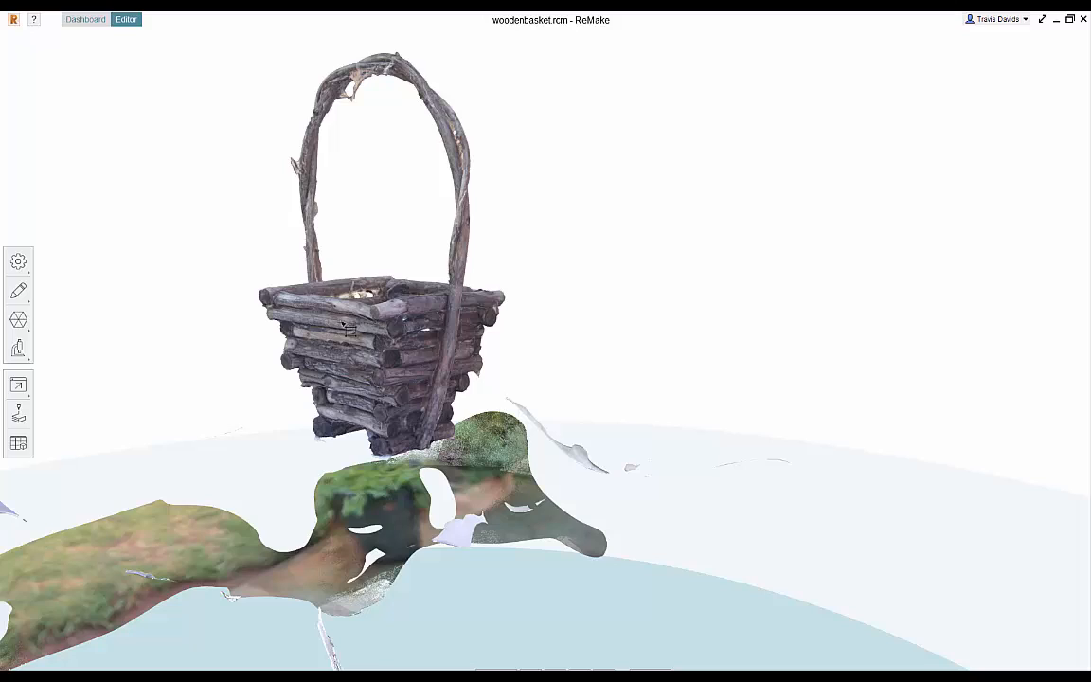
Compare the basket with the surrounding grass strip and wall fragments that were reconstructed along with it.
right_drag(502, 331, 341, 336)
scroll(452, 321, up, 4)
scroll(332, 331, down, 3)
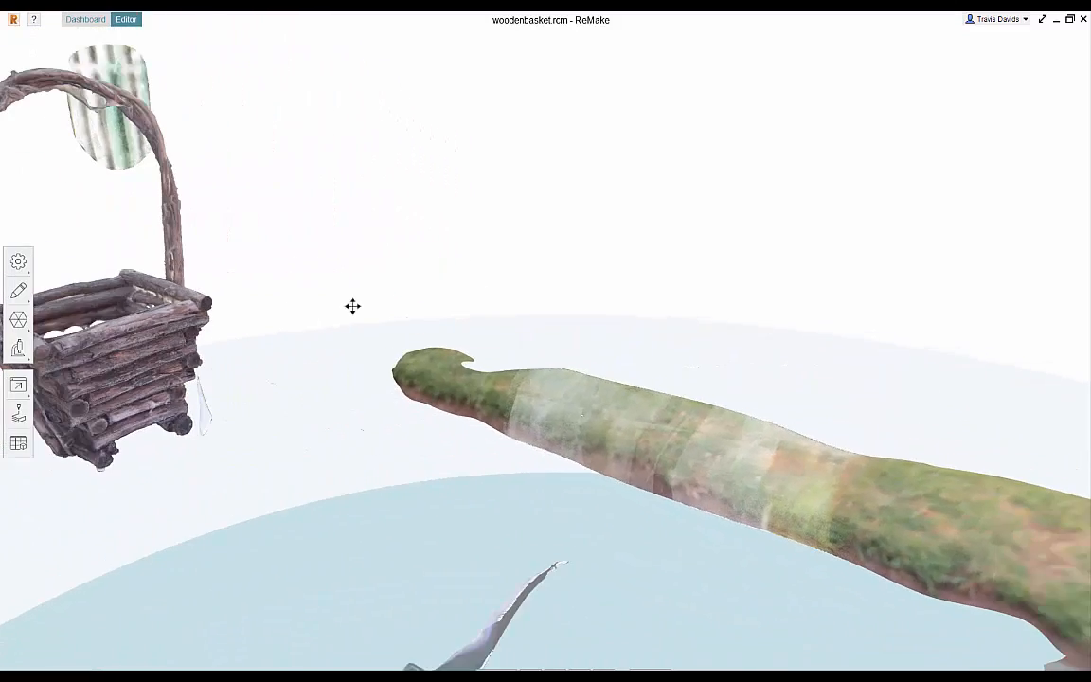
middle_drag(351, 305, 541, 280)
scroll(541, 280, down, 1)
right_drag(540, 280, 424, 176)
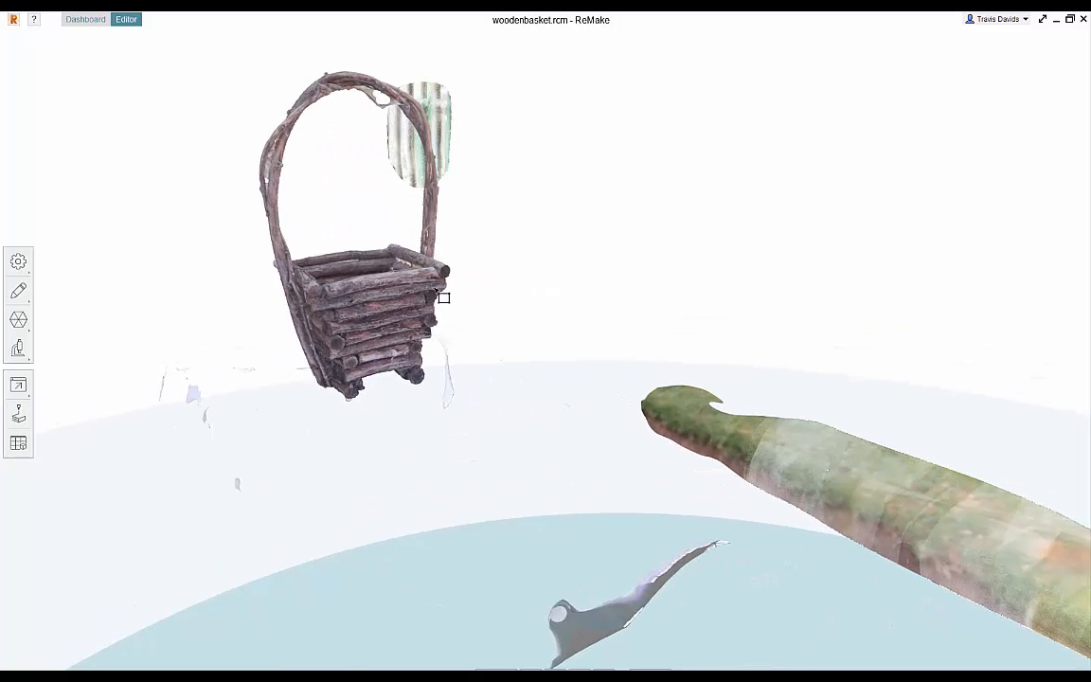
scroll(443, 297, down, 1)
scroll(530, 305, down, 2)
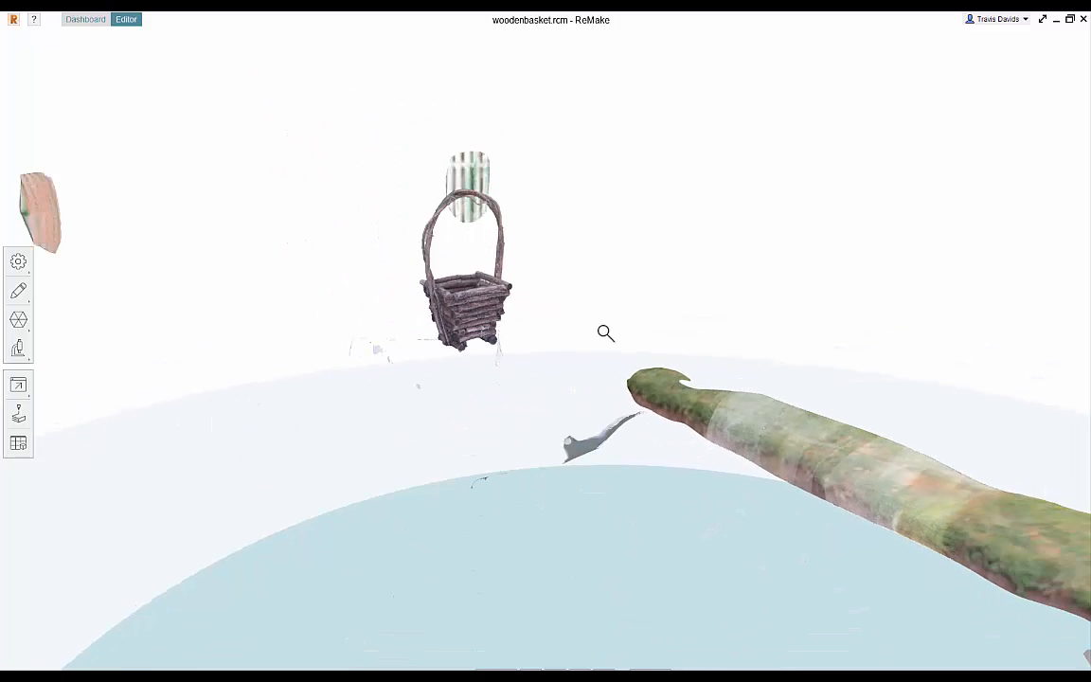
scroll(593, 301, down, 1)
middle_drag(582, 322, 704, 384)
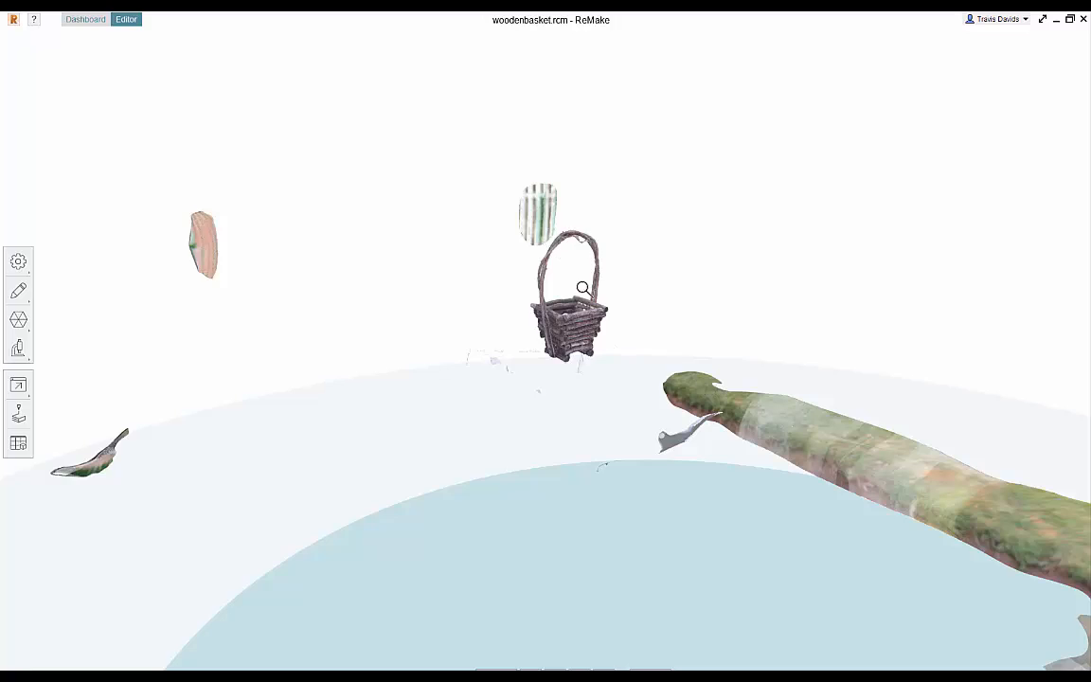
scroll(582, 288, up, 1)
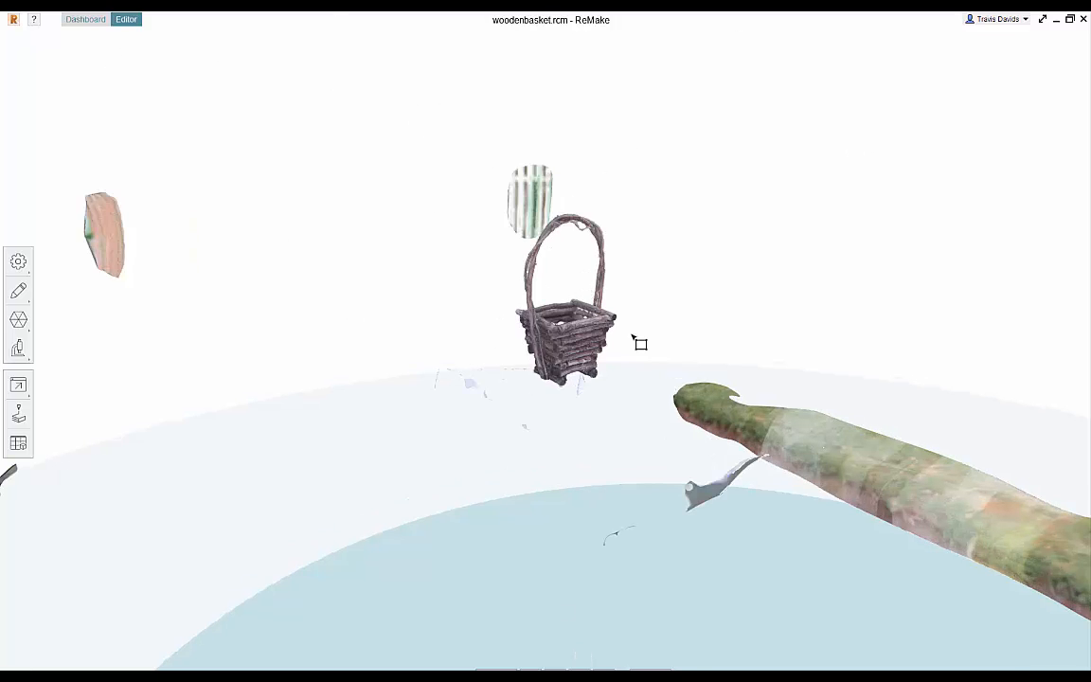
scroll(572, 285, up, 3)
middle_drag(696, 287, 616, 367)
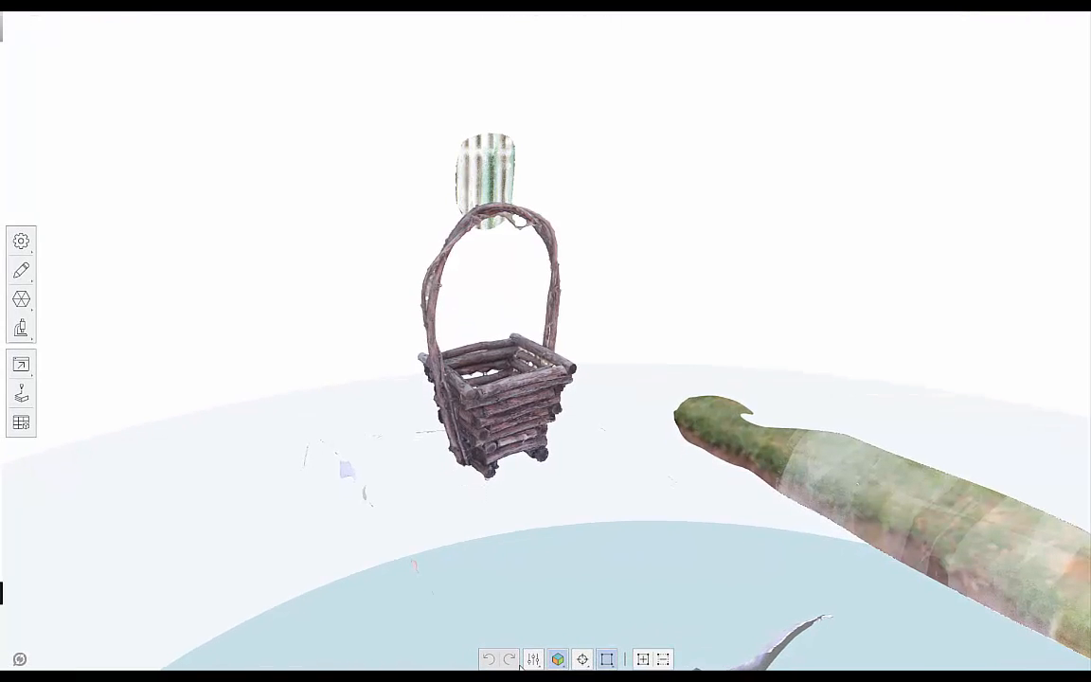
Display the camera positions around the basket model.
click(607, 660)
scroll(560, 550, up, 3)
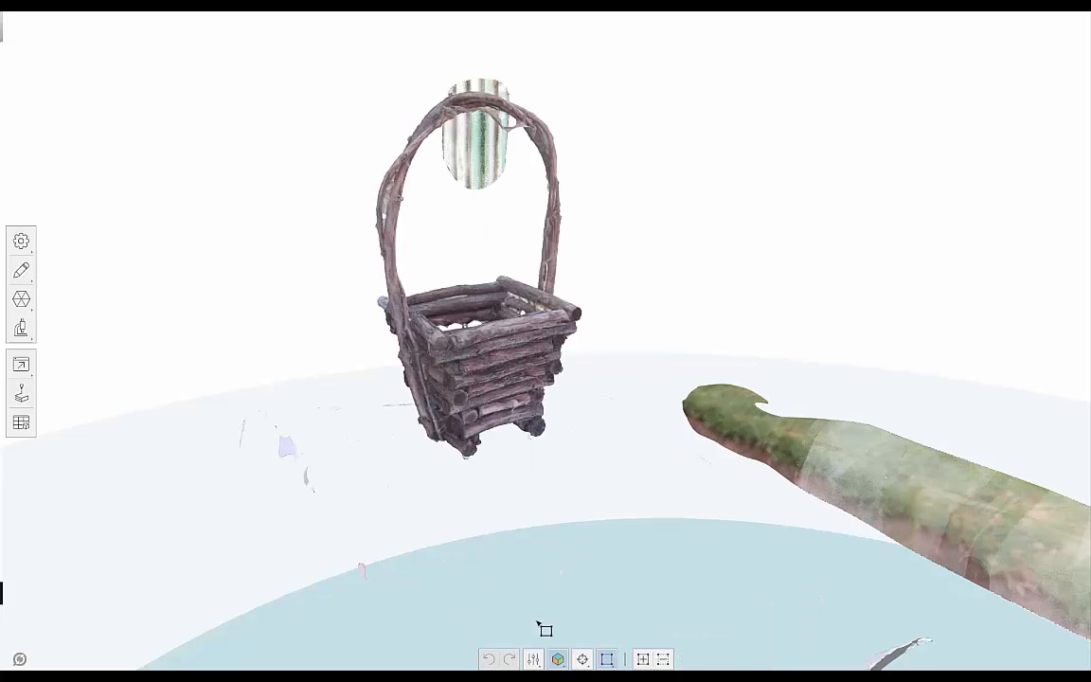
scroll(540, 627, up, 2)
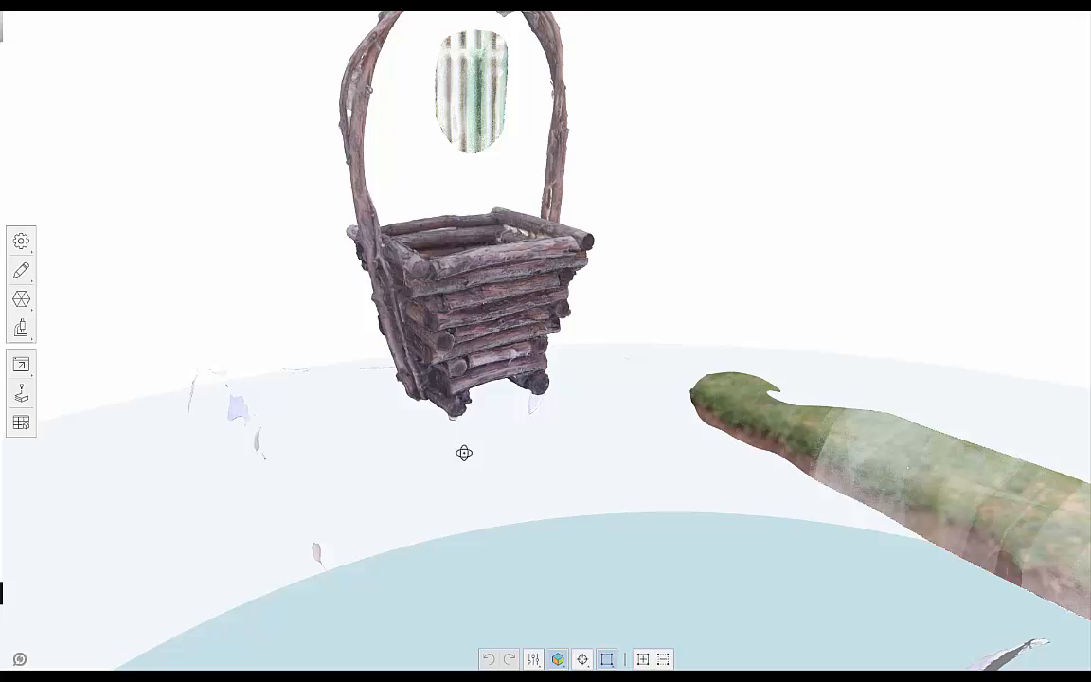
drag(464, 453, 453, 589)
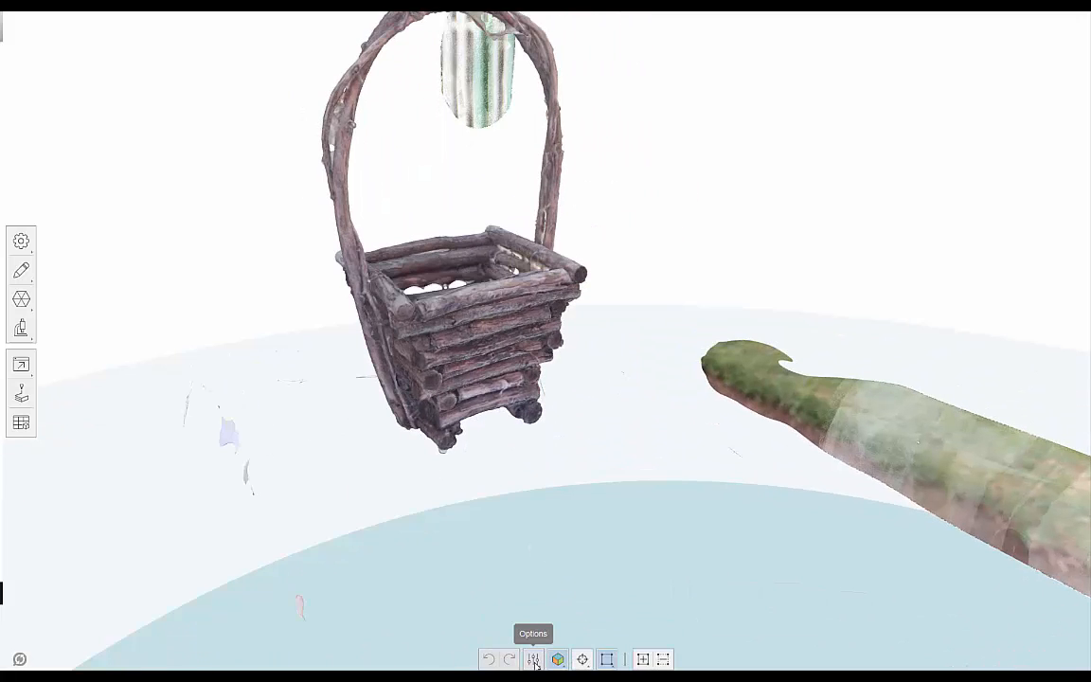
click(535, 660)
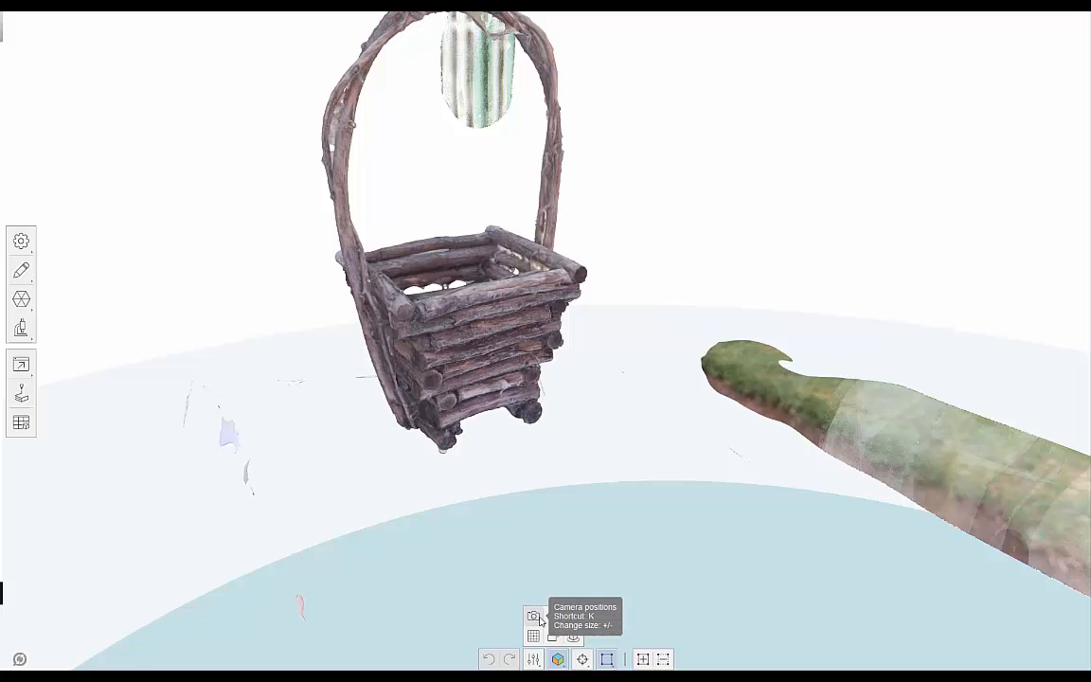
click(536, 620)
scroll(651, 455, down, 5)
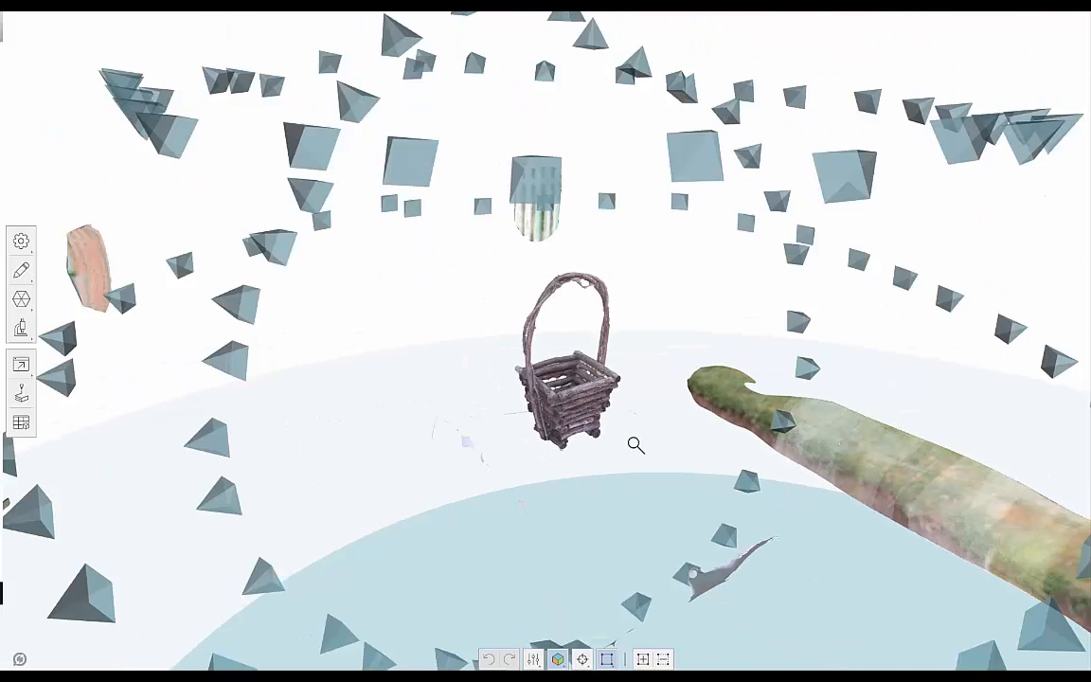
Examine the rings of camera positions around the basket from several angles and bring up the view options.
drag(627, 437, 549, 397)
drag(308, 277, 485, 419)
right_drag(483, 415, 486, 347)
right_drag(420, 490, 413, 566)
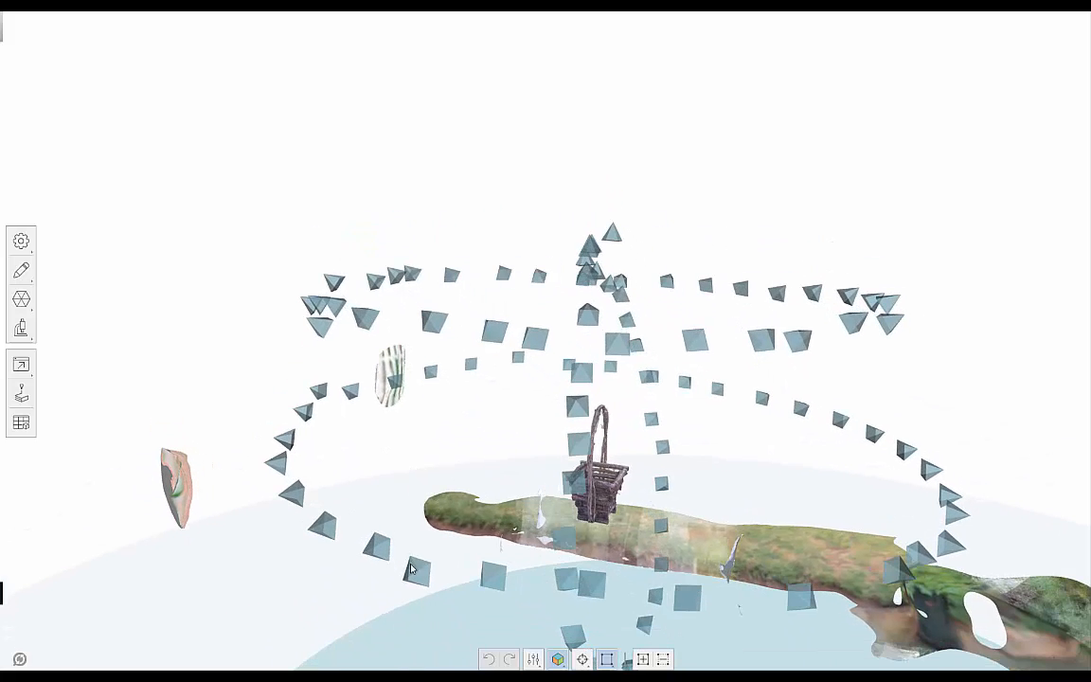
drag(442, 465, 653, 358)
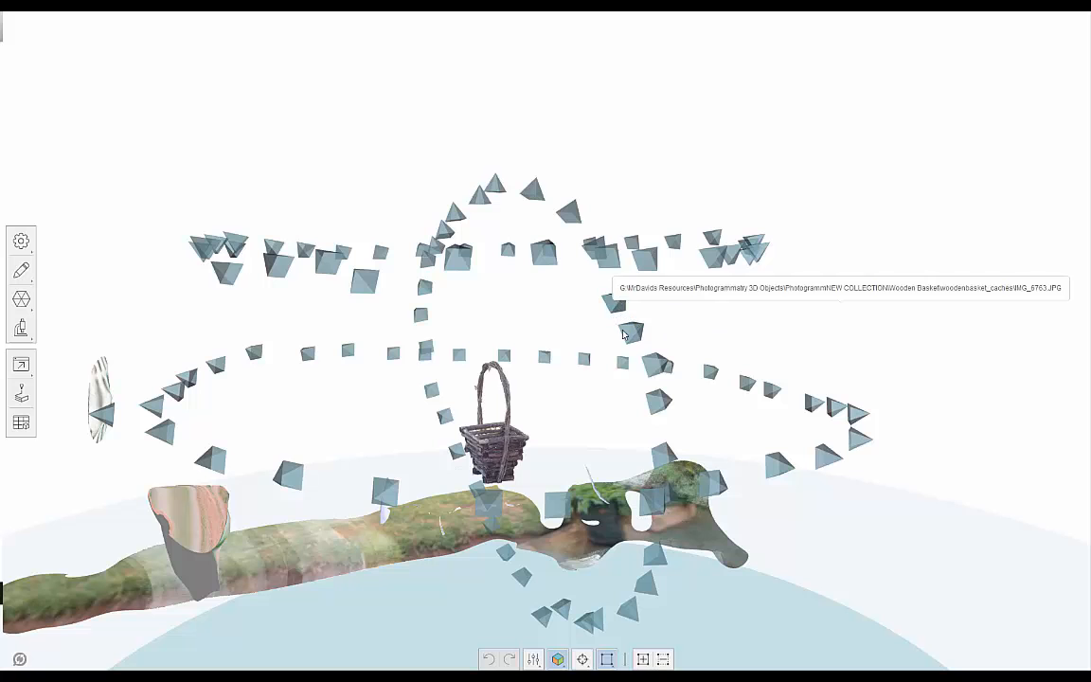
drag(499, 339, 380, 484)
drag(225, 453, 358, 415)
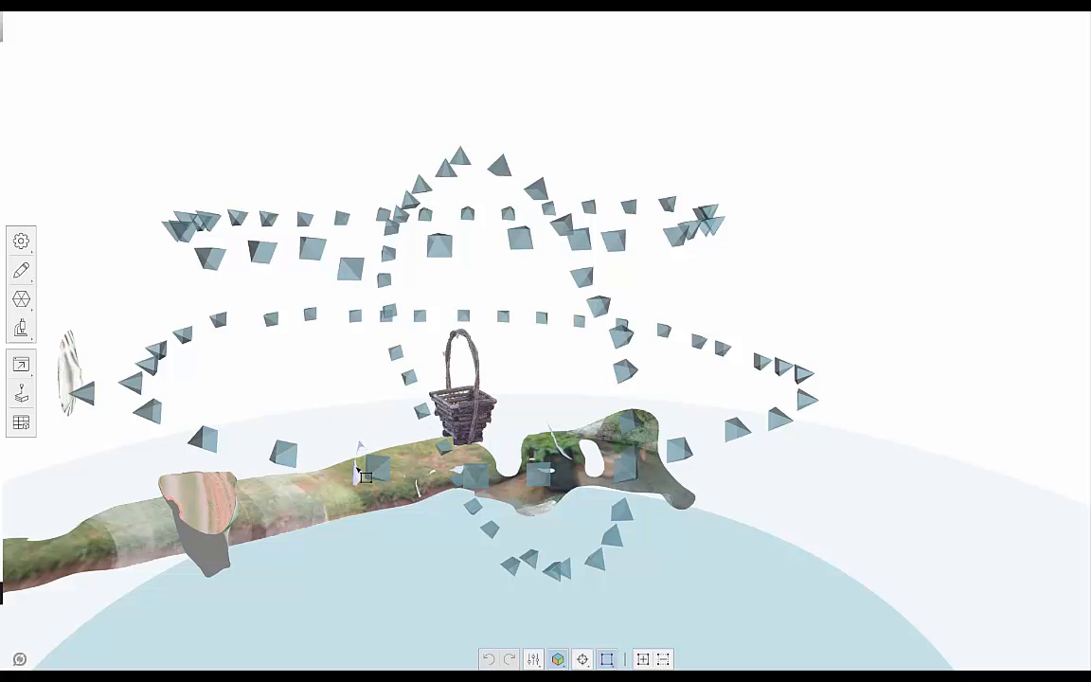
drag(509, 354, 580, 324)
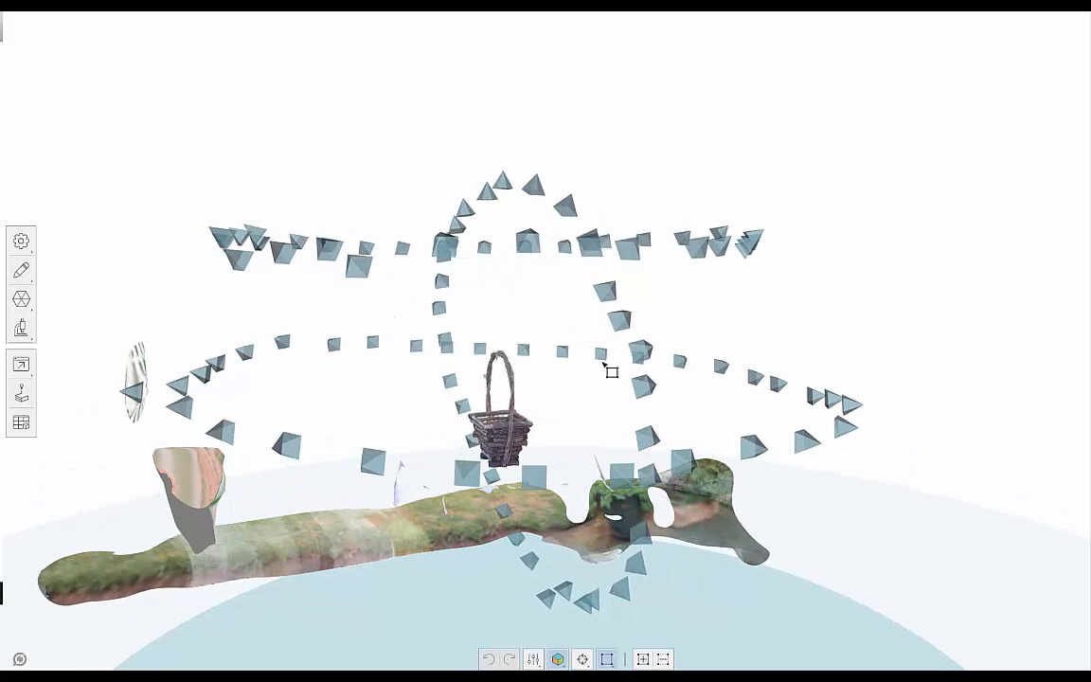
drag(756, 343, 559, 336)
drag(784, 294, 692, 284)
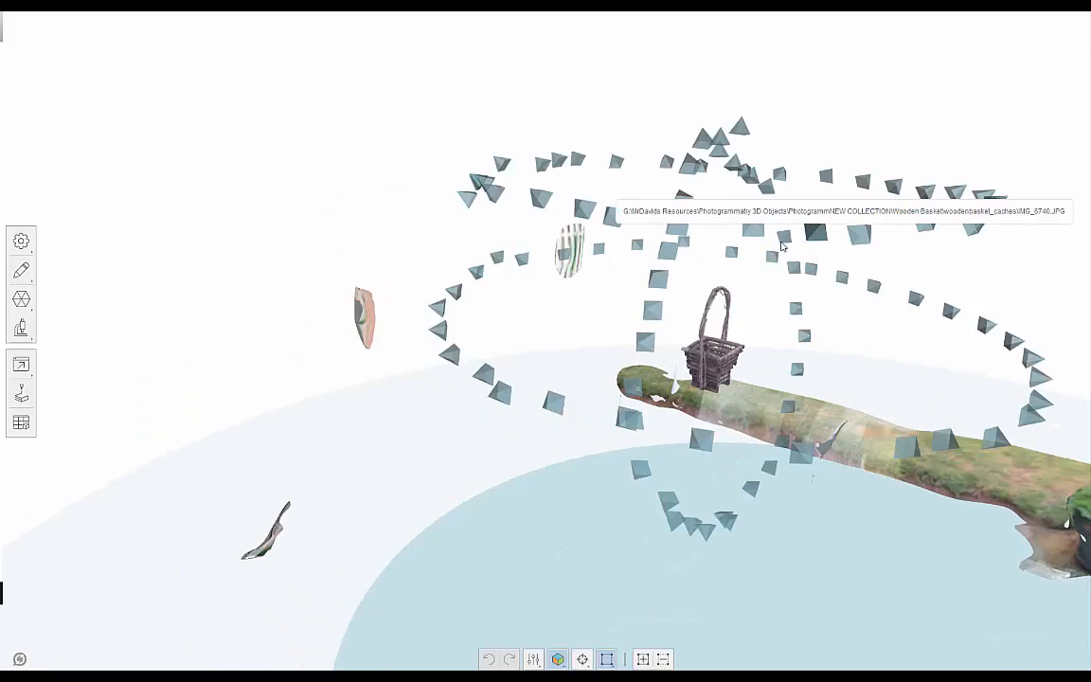
middle_drag(783, 246, 649, 285)
right_drag(618, 301, 599, 371)
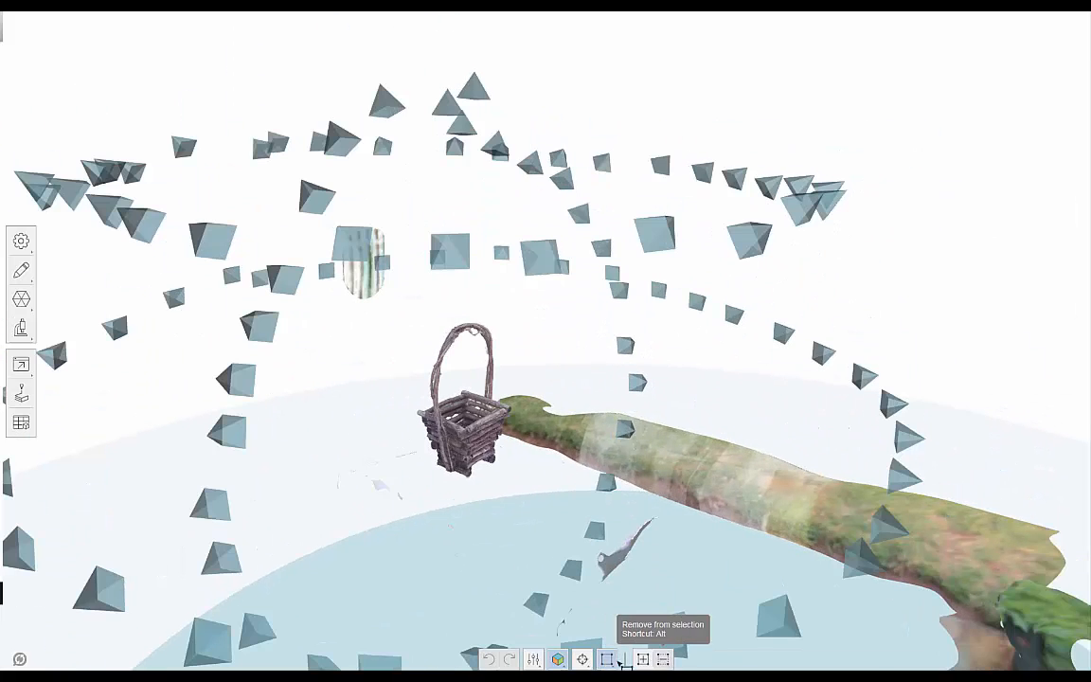
mouse_move(533, 659)
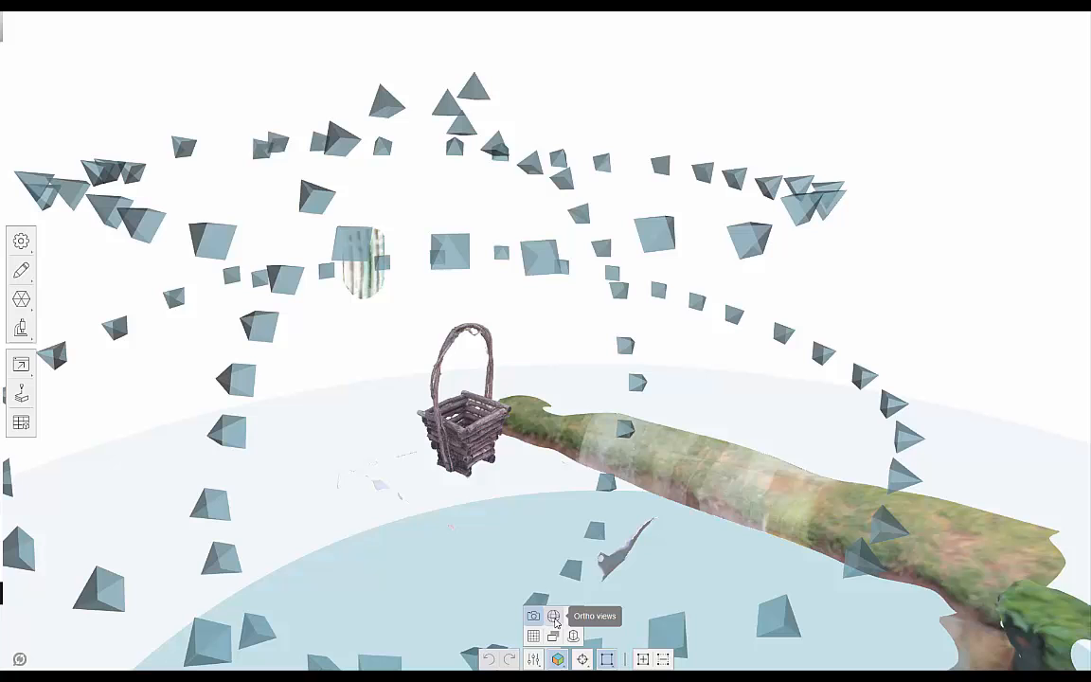
Try the ortho view options on the basket, the camera rings and the surrounding fragments, and return to the general view options.
click(554, 617)
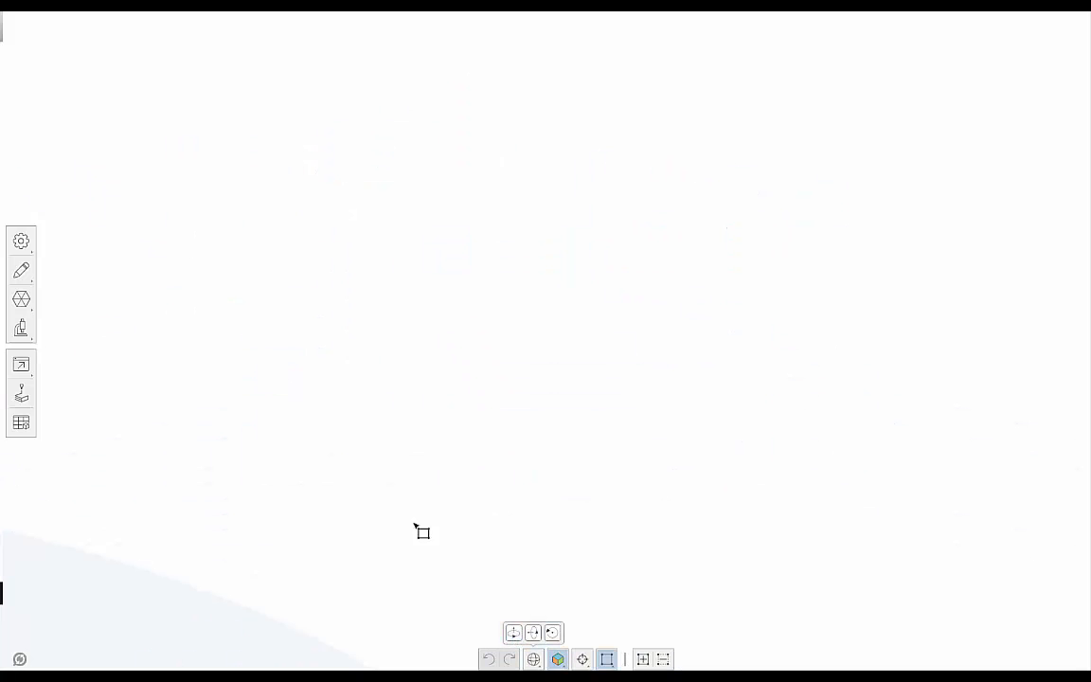
scroll(355, 549, down, 5)
middle_drag(355, 548, 724, 369)
drag(526, 409, 607, 623)
click(538, 635)
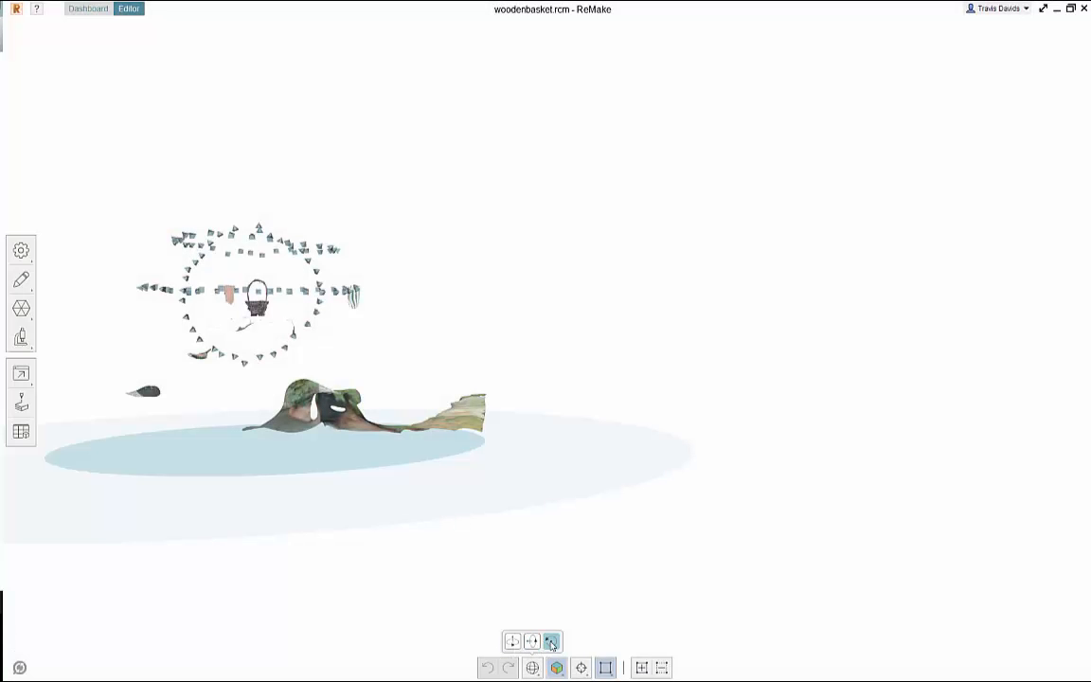
drag(490, 473, 540, 580)
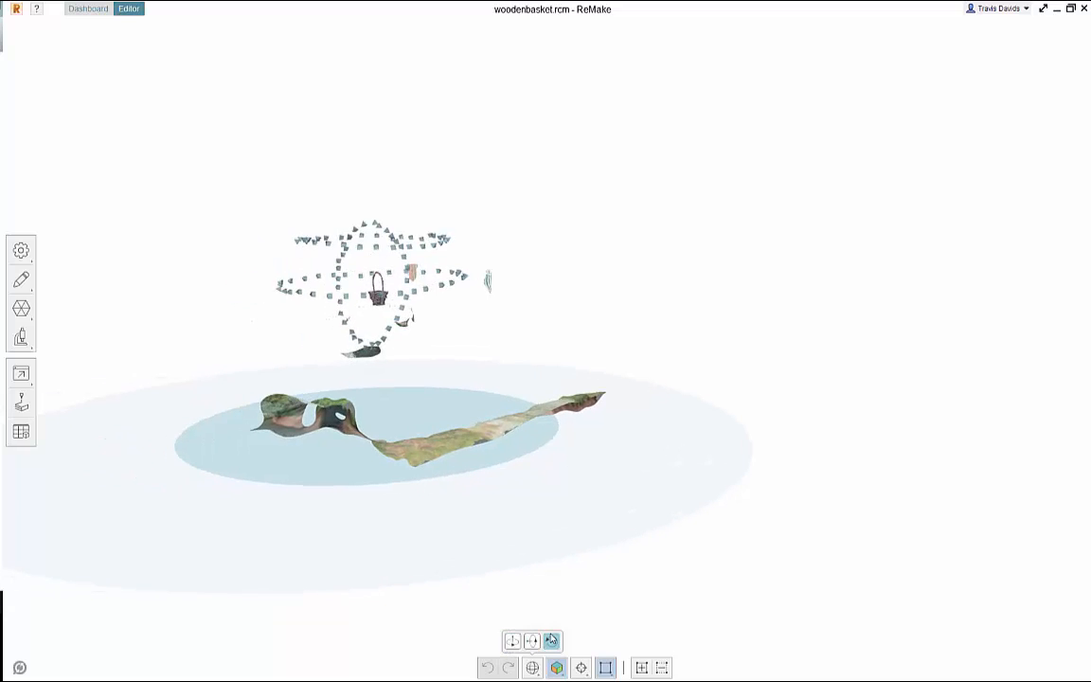
scroll(395, 407, up, 4)
right_drag(395, 407, 493, 526)
scroll(439, 511, up, 5)
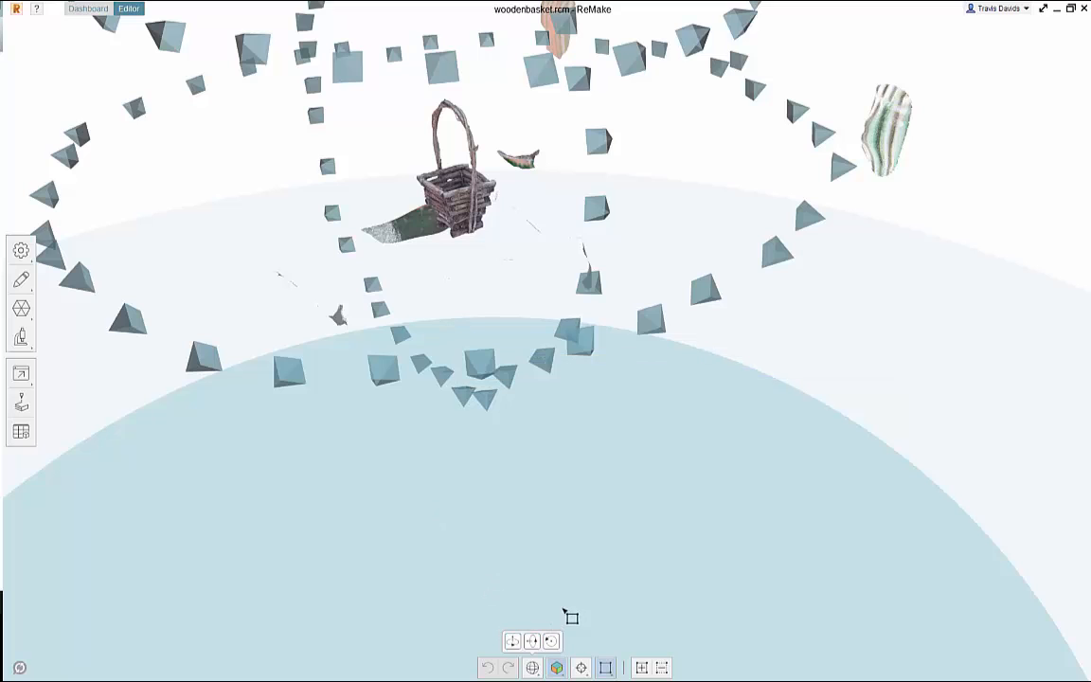
scroll(566, 615, down, 5)
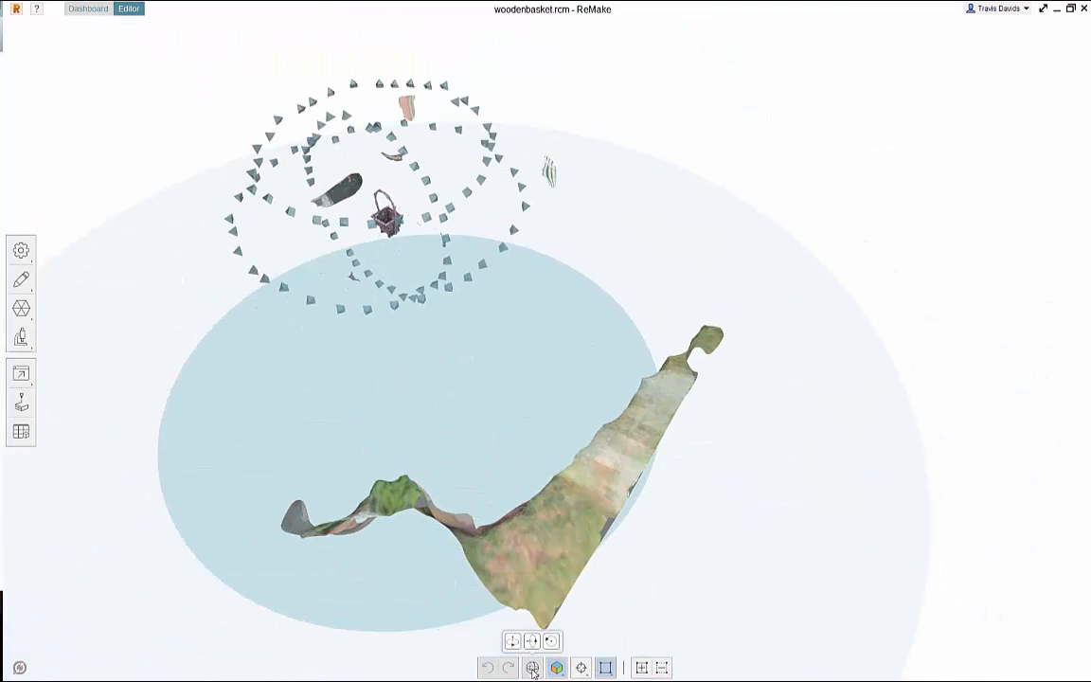
click(534, 669)
click(553, 625)
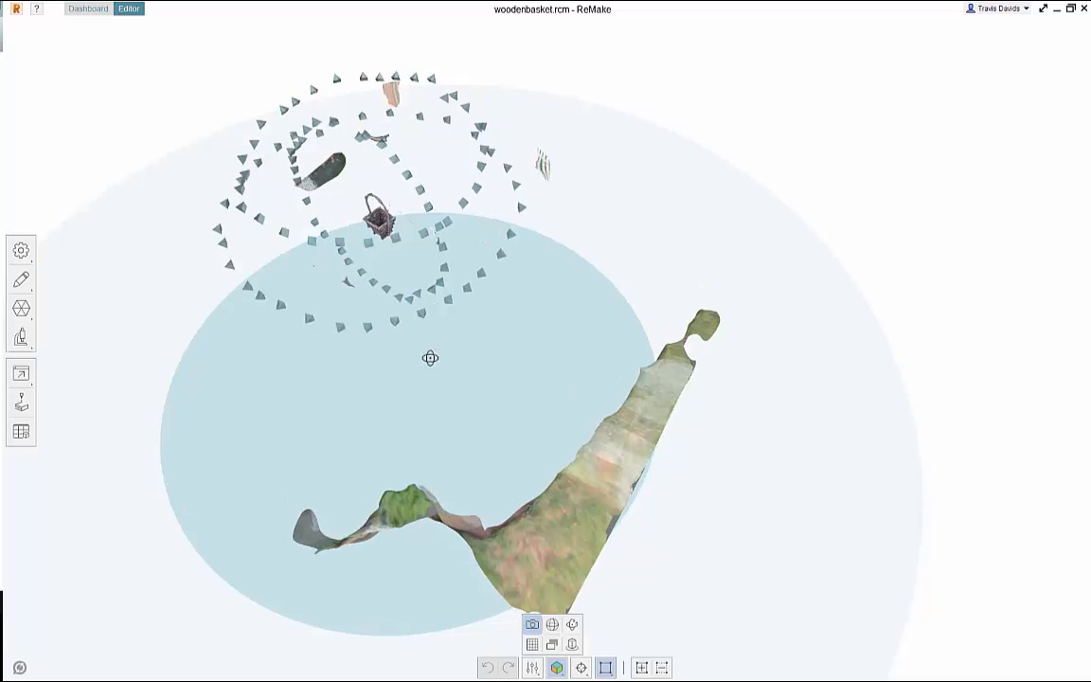
Select the far end of the grass strip and examine the scene with its camera rings from above and from the side.
drag(575, 176, 734, 371)
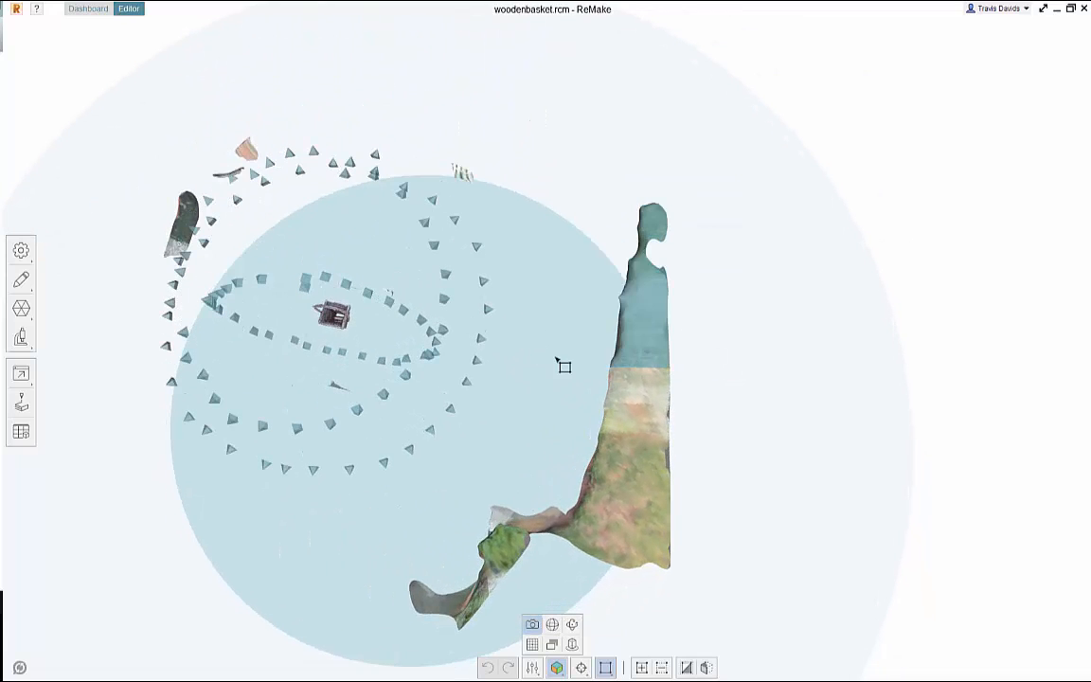
right_drag(557, 359, 583, 402)
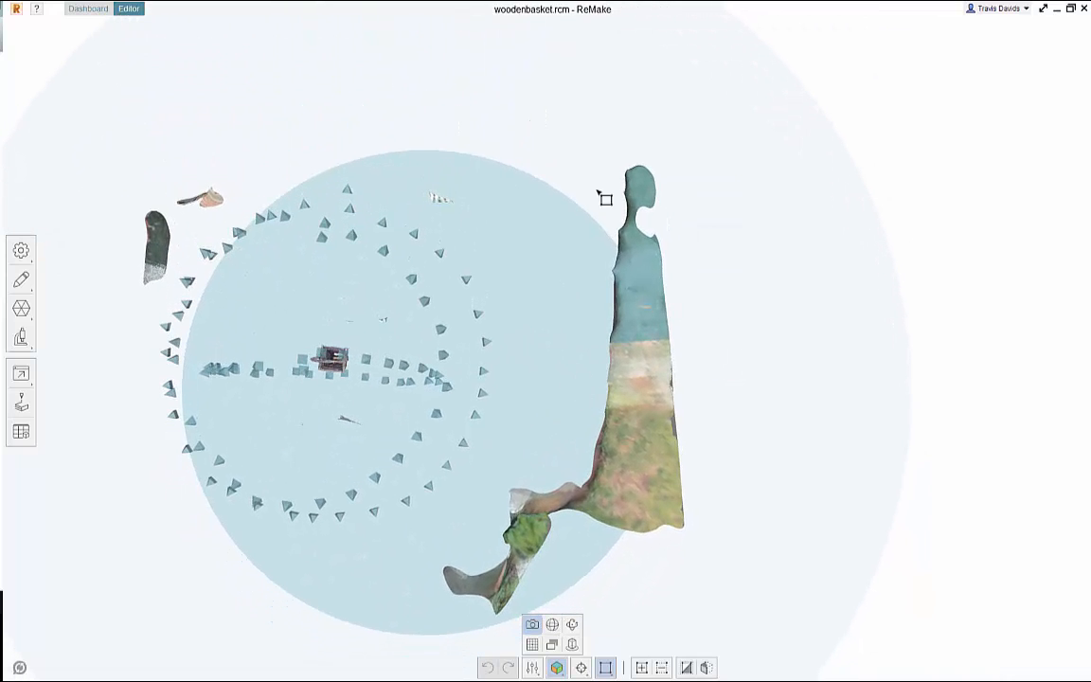
click(715, 342)
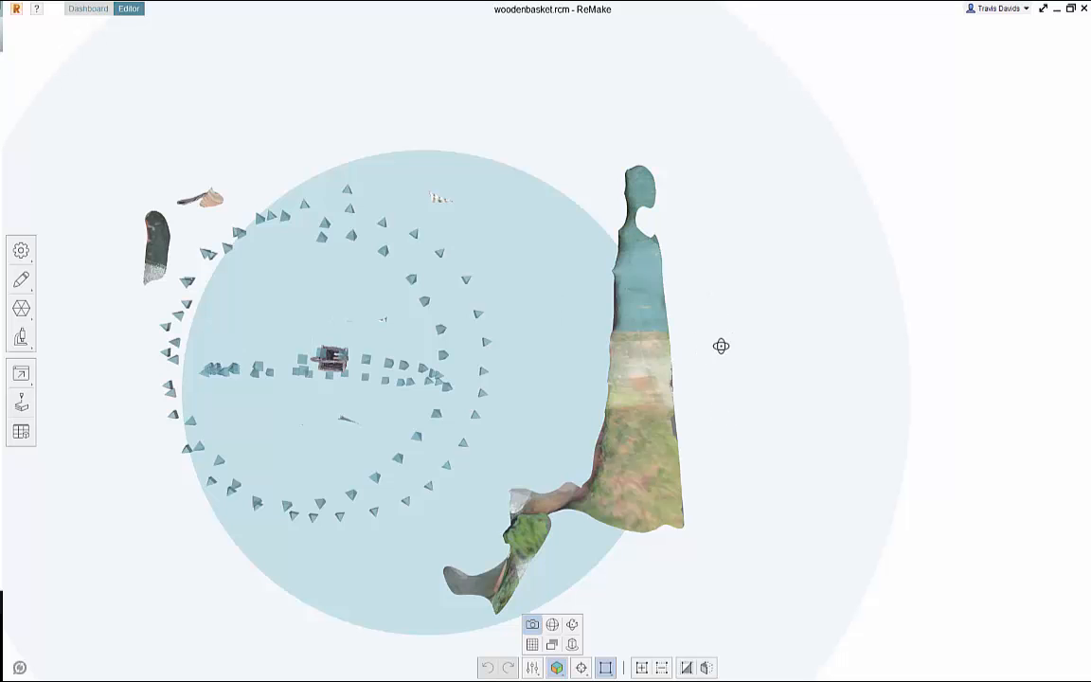
right_drag(721, 345, 509, 627)
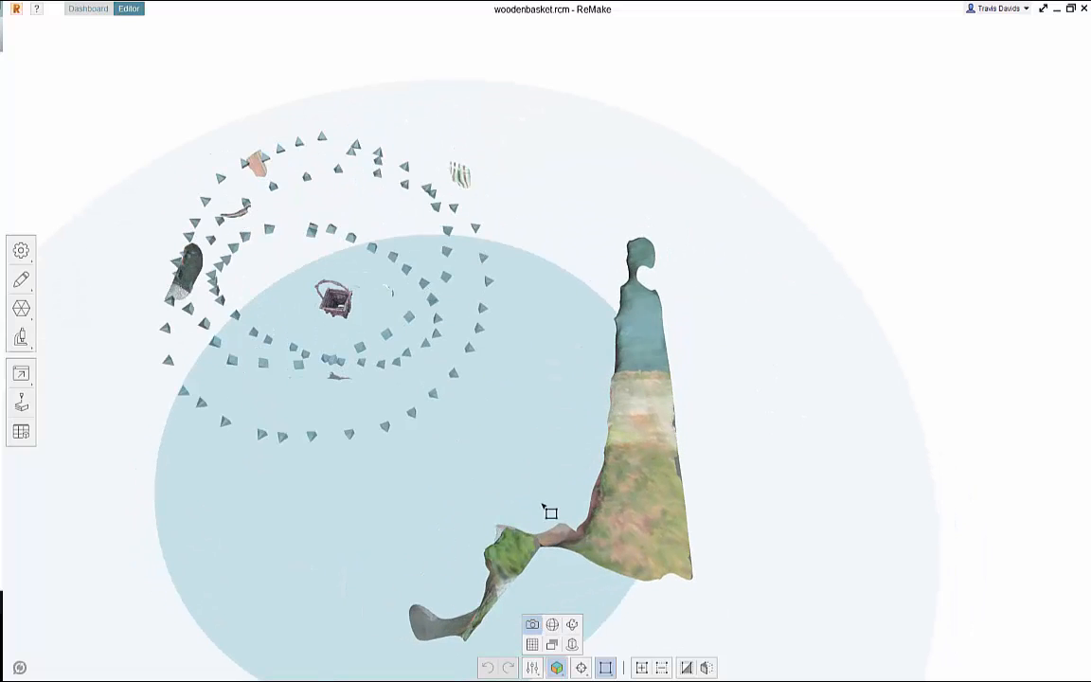
right_drag(543, 507, 523, 359)
right_drag(567, 273, 631, 240)
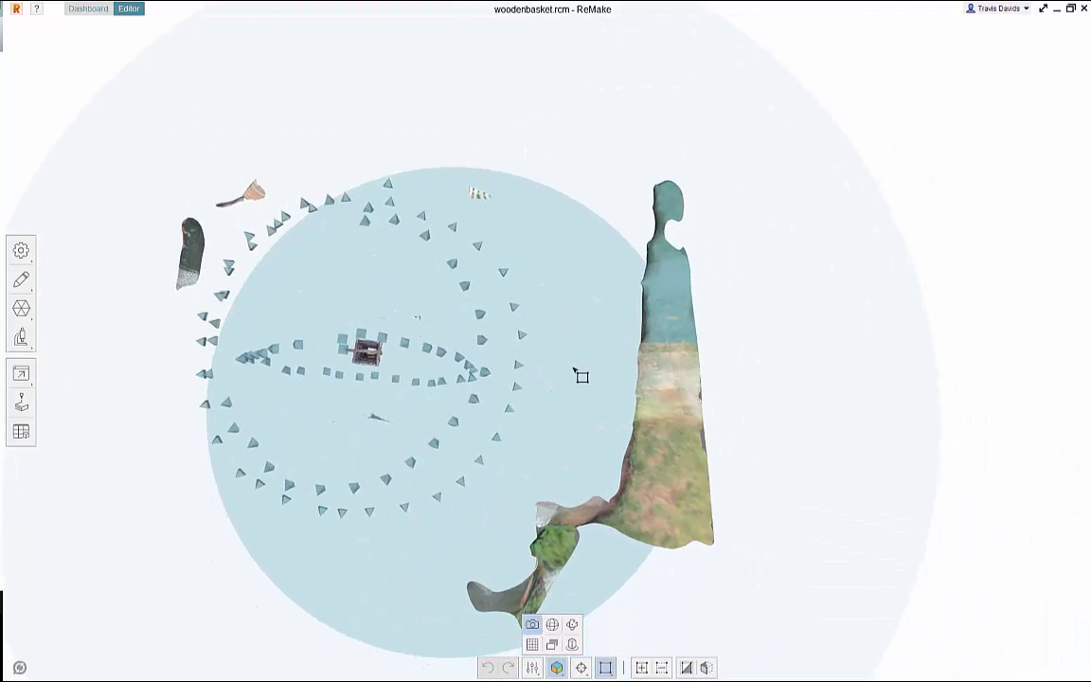
right_drag(582, 376, 435, 296)
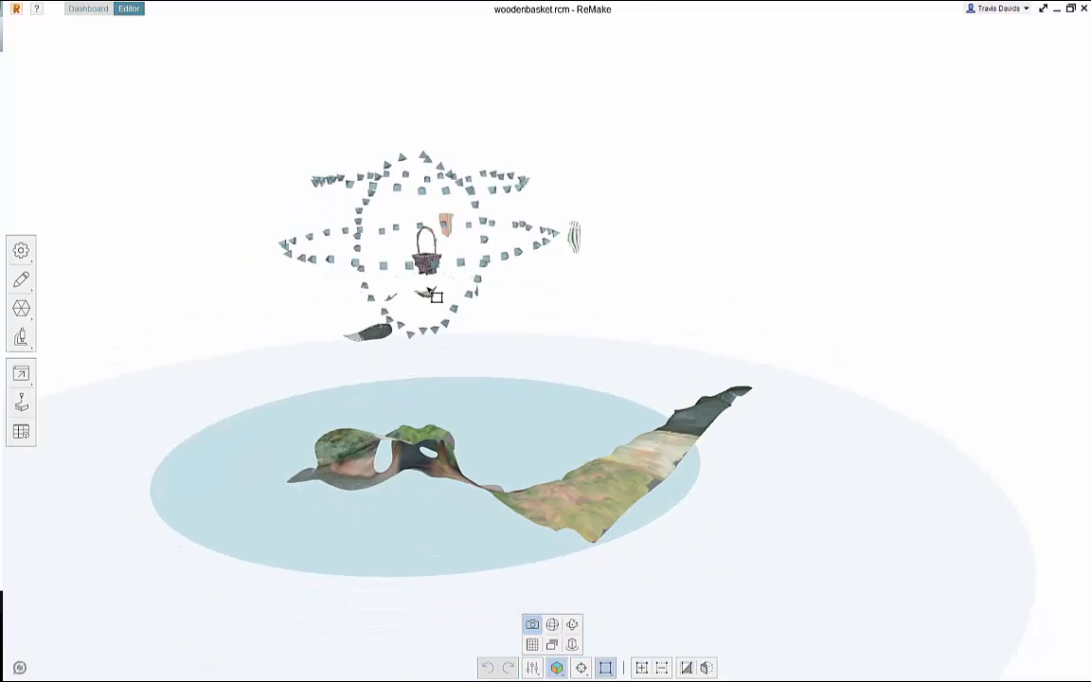
right_drag(407, 361, 643, 350)
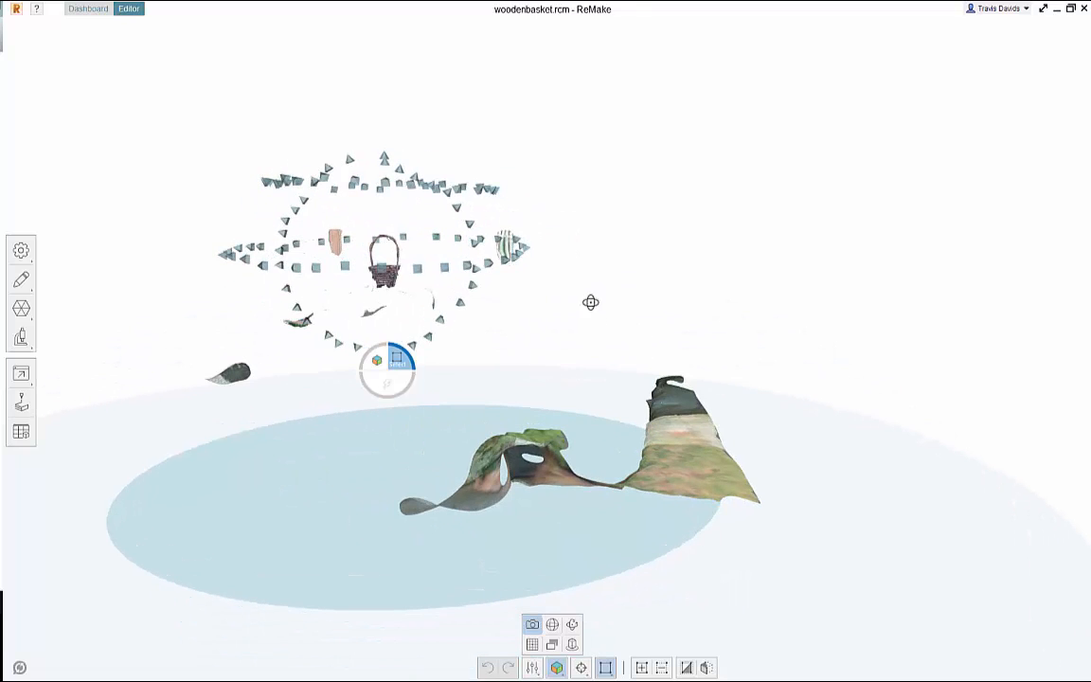
right_drag(590, 302, 720, 317)
right_drag(659, 272, 634, 251)
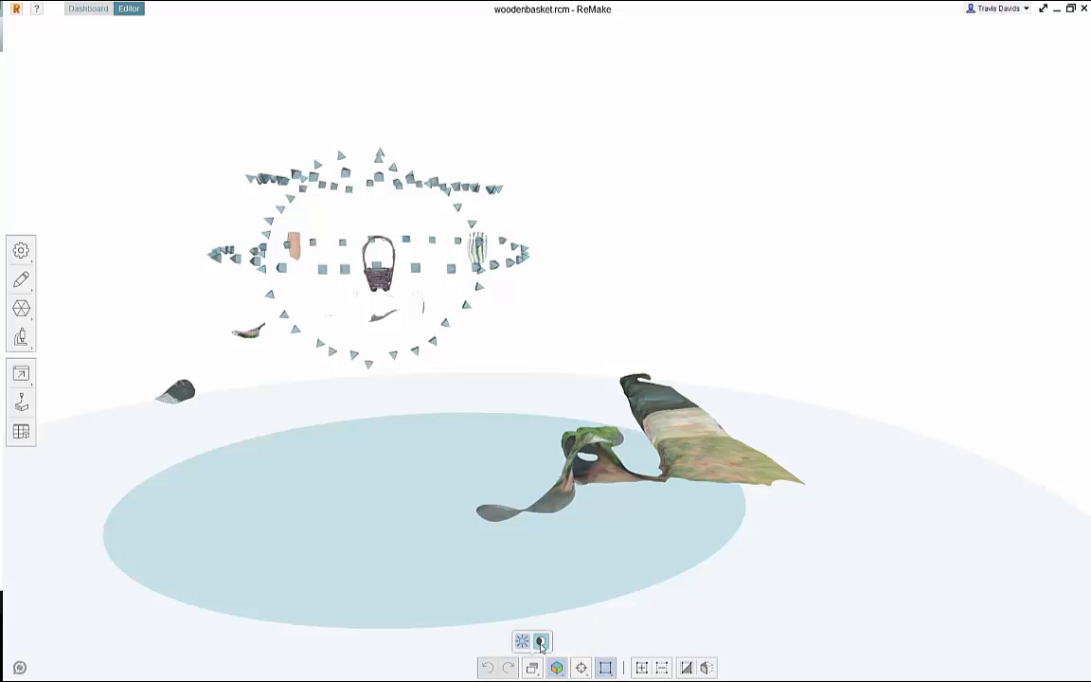
Try the dark background for the scene and switch back to the light one.
click(541, 642)
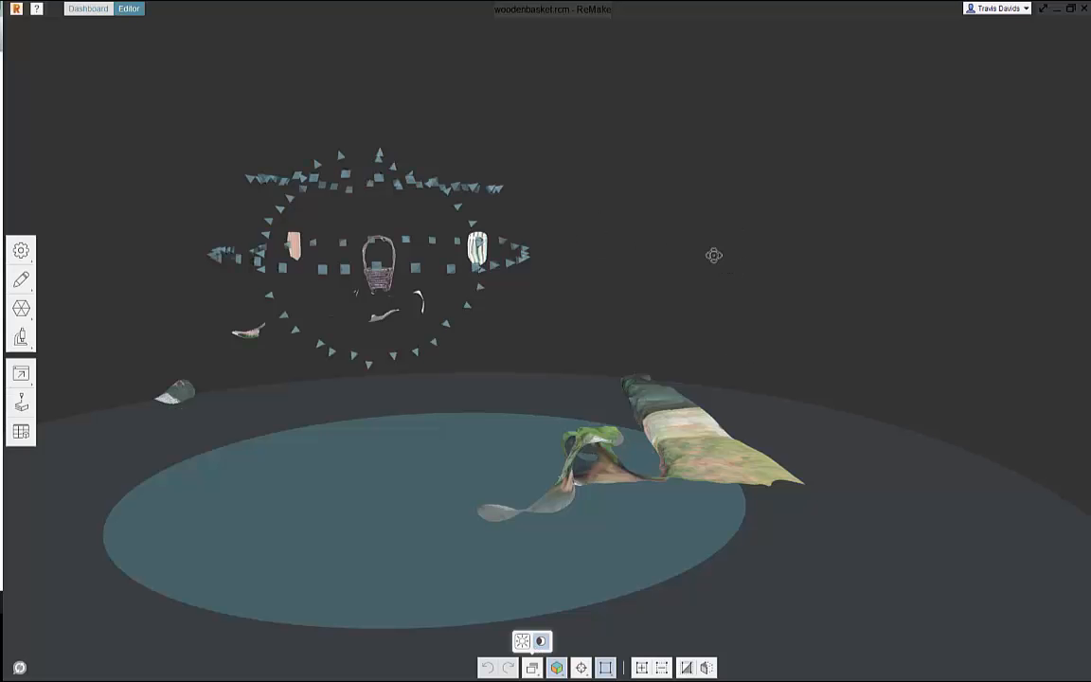
right_drag(714, 255, 615, 218)
click(522, 643)
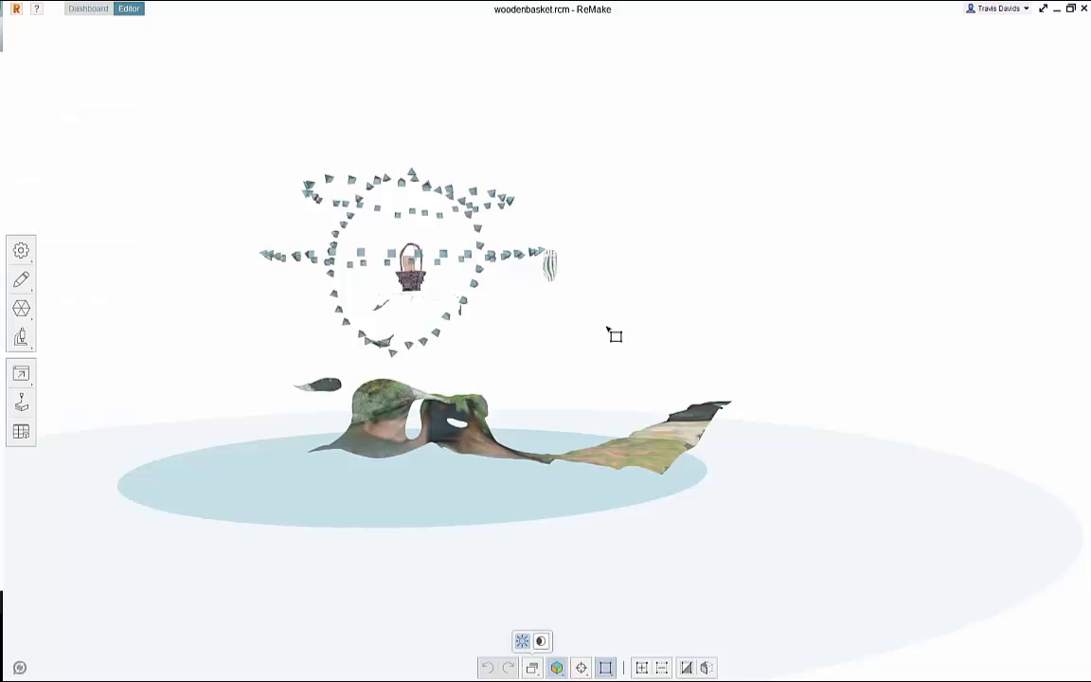
right_drag(611, 334, 530, 616)
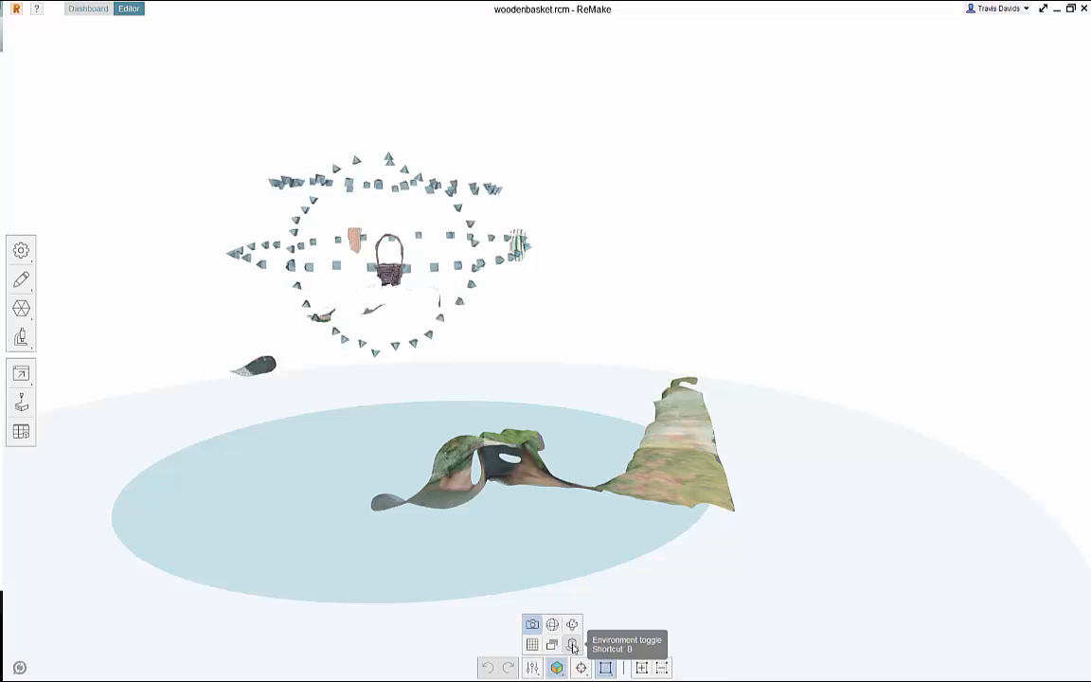
Turn the environment off around the model and restore the circular ground disc.
click(572, 645)
click(560, 642)
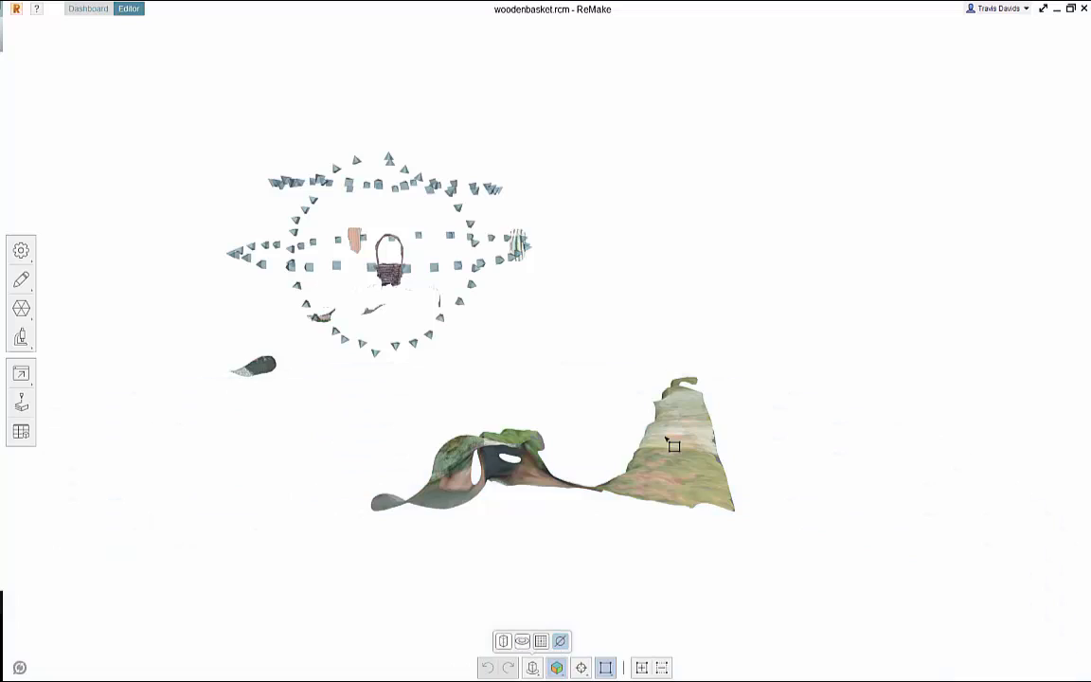
scroll(708, 519, down, 6)
click(522, 642)
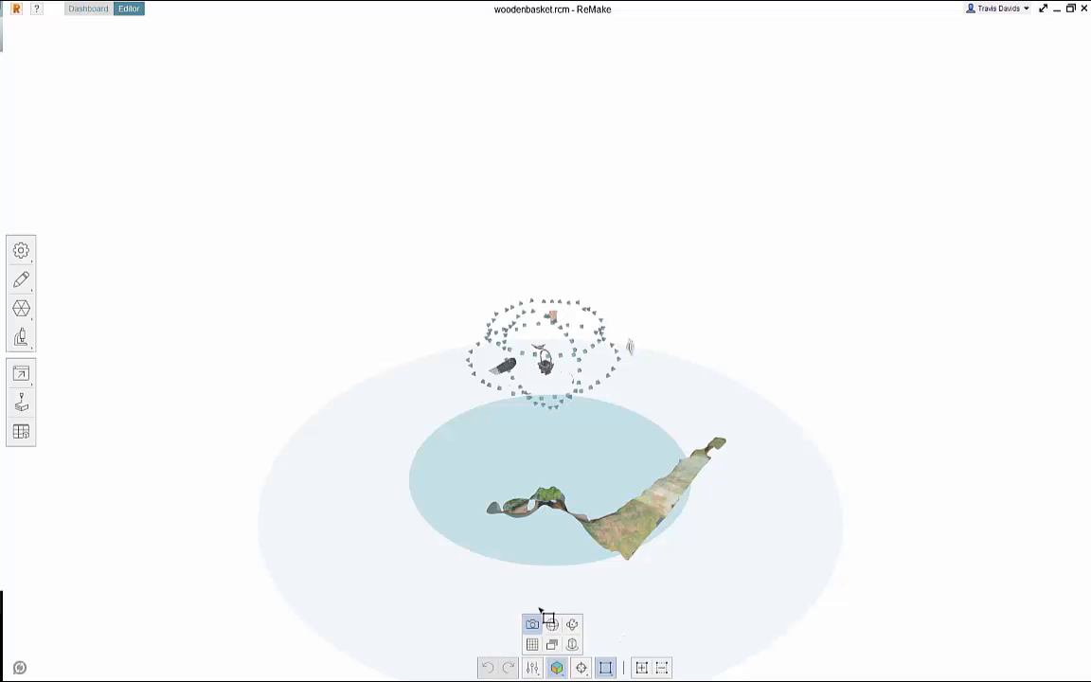
Hide the camera positions around the basket model.
drag(454, 549, 495, 528)
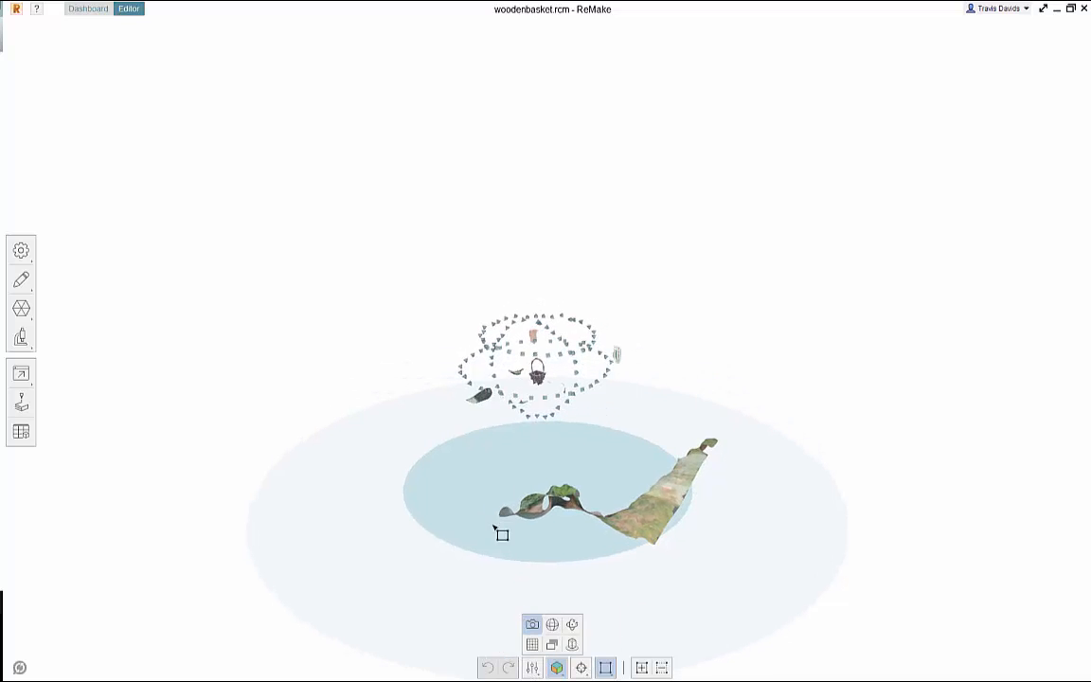
click(533, 626)
drag(519, 464, 577, 446)
scroll(550, 435, up, 6)
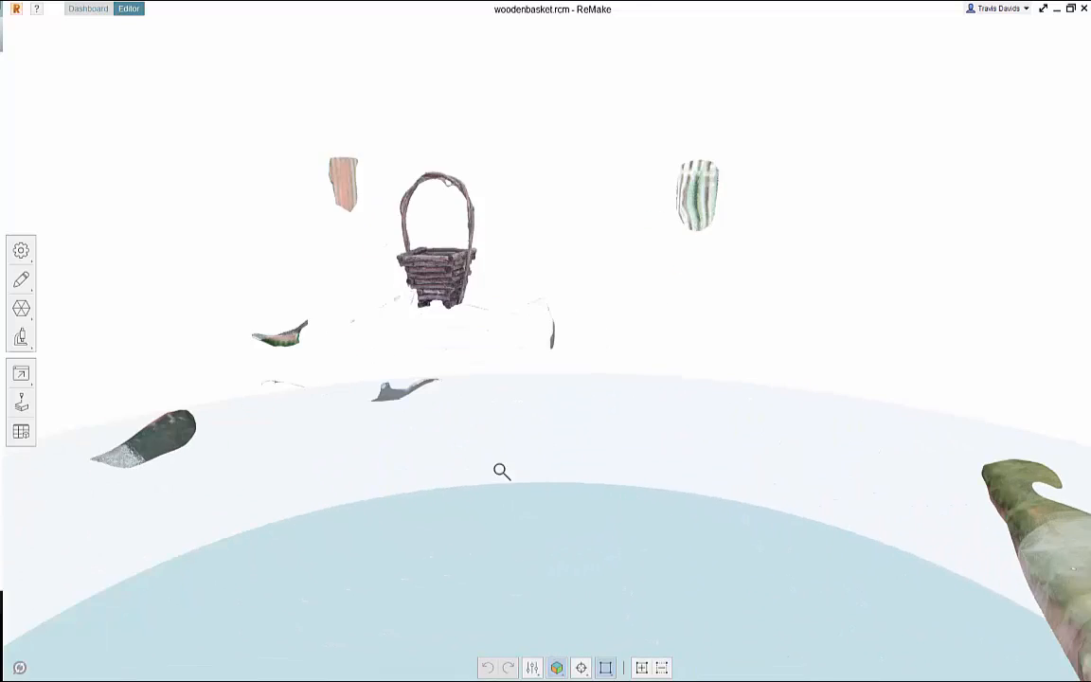
Examine the textured basket at close range from several sides.
drag(502, 472, 551, 504)
middle_drag(327, 322, 638, 479)
scroll(641, 502, up, 5)
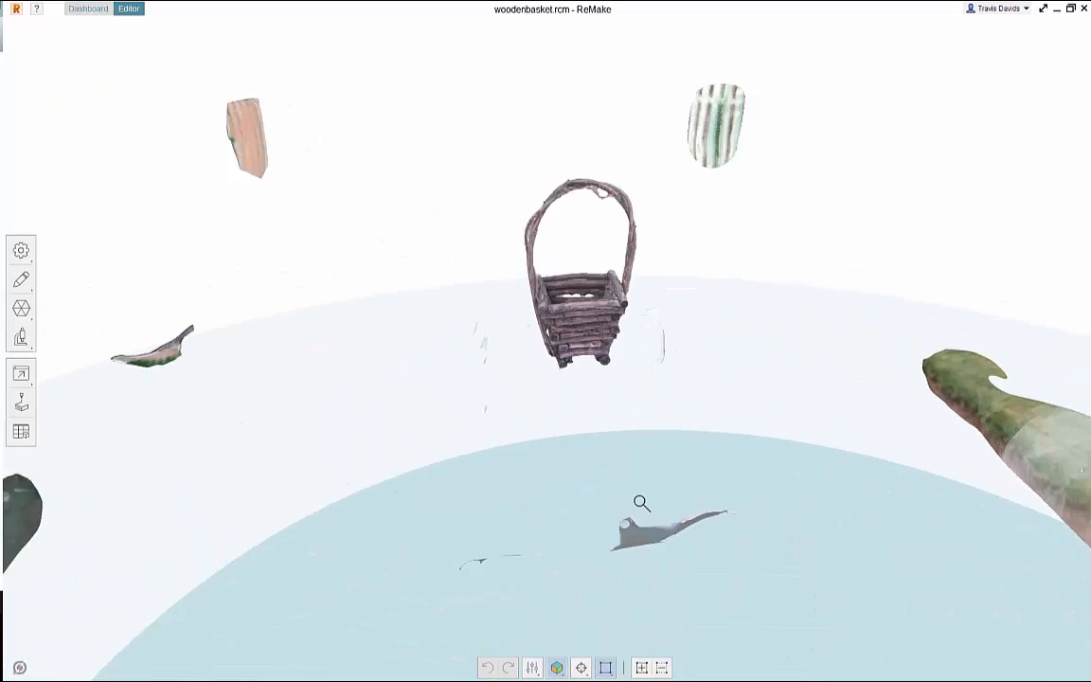
middle_drag(500, 420, 479, 480)
scroll(479, 480, down, 2)
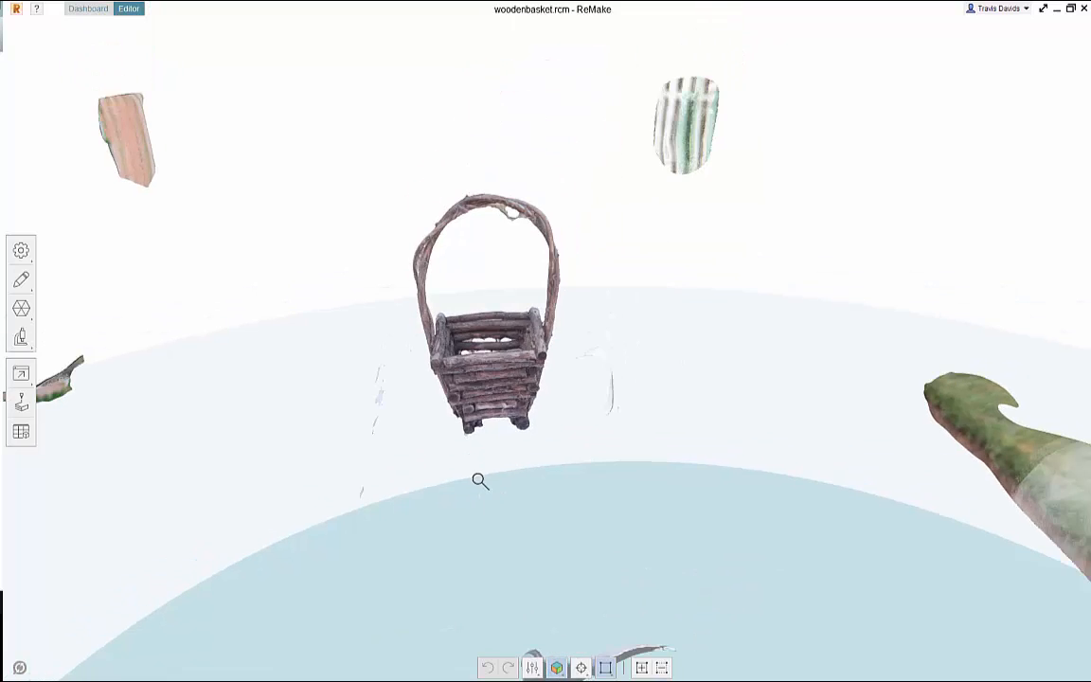
right_drag(468, 434, 611, 424)
scroll(516, 443, up, 3)
middle_drag(517, 444, 746, 524)
scroll(746, 524, down, 3)
right_drag(747, 524, 684, 495)
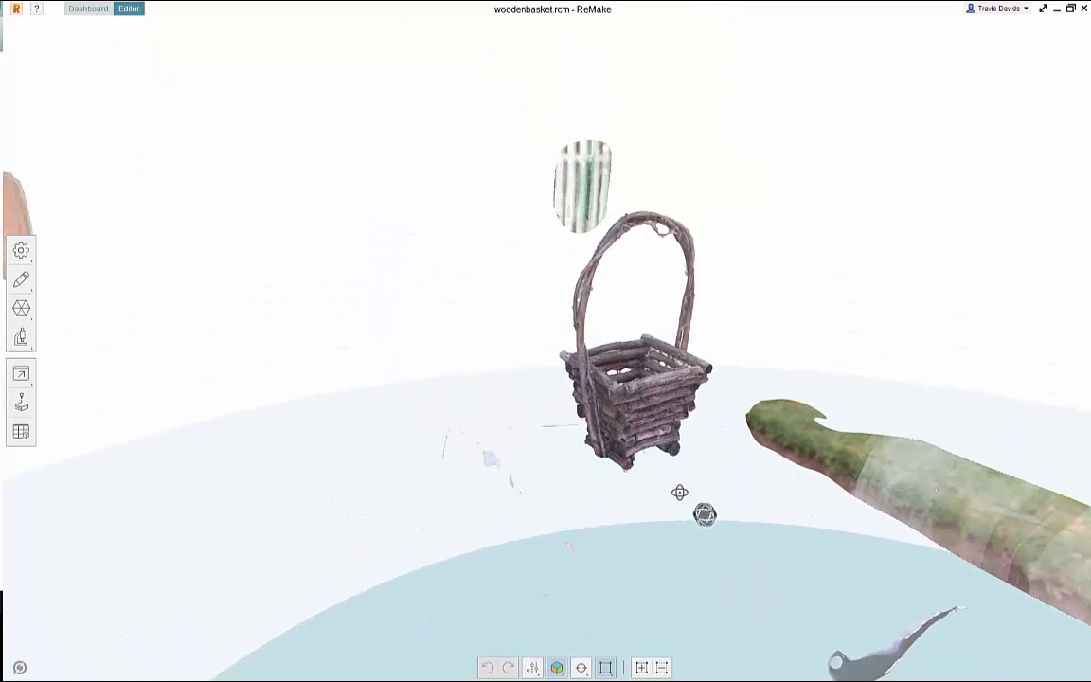
middle_drag(682, 494, 598, 511)
scroll(599, 512, up, 3)
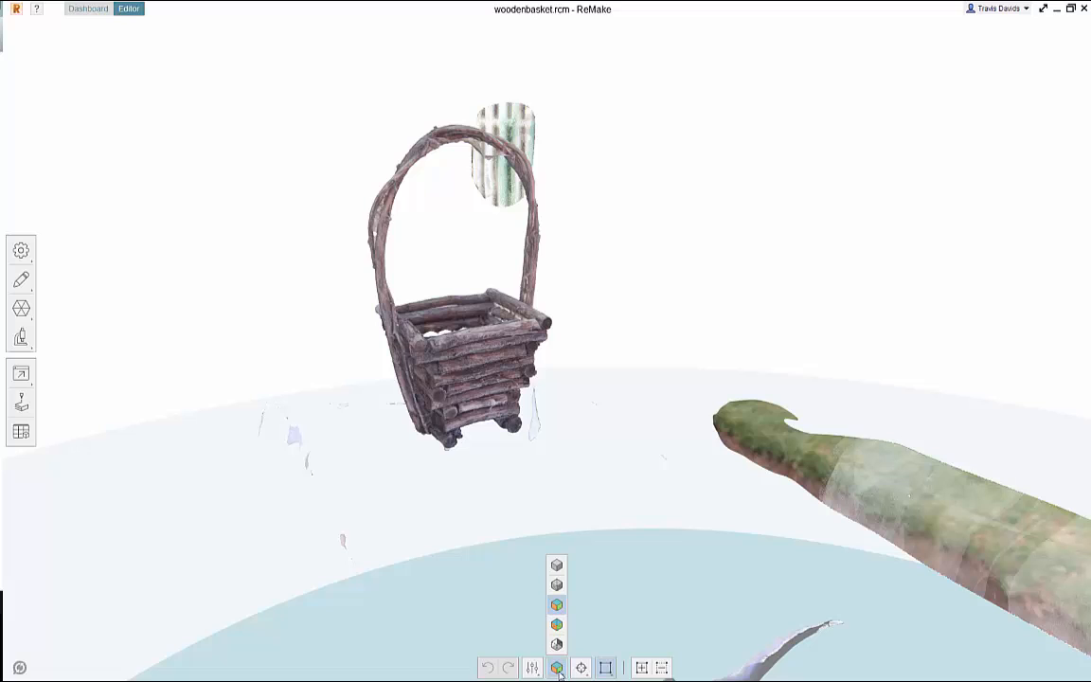
Switch the visualization to untextured solid shading and inspect the basket's handle and log sides.
click(557, 567)
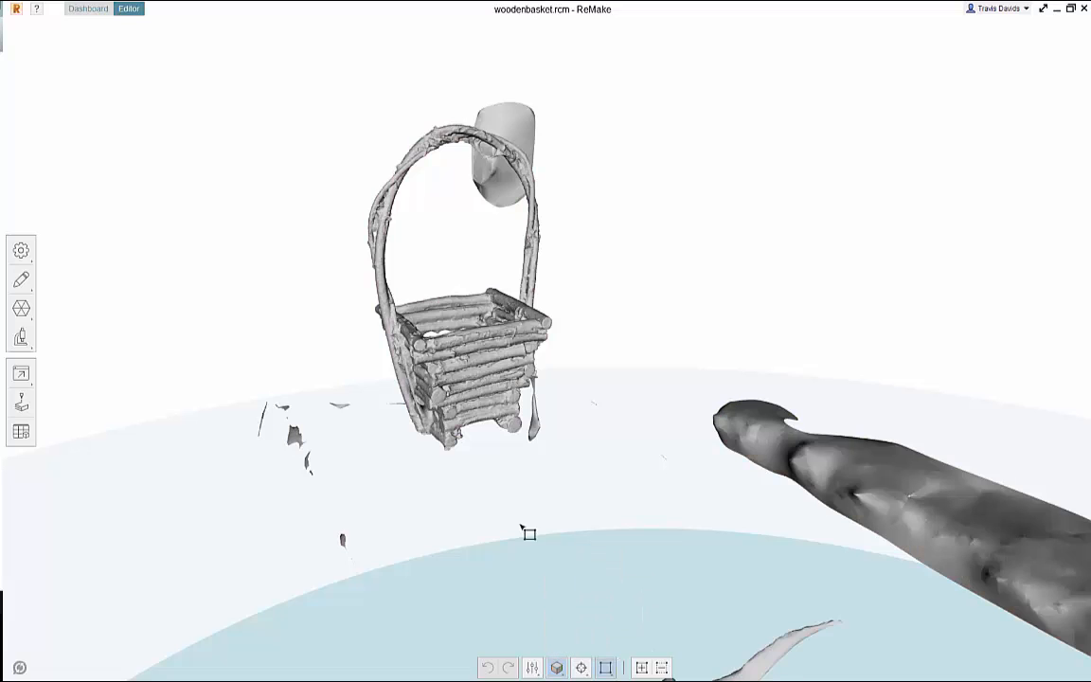
mouse_move(636, 446)
right_down()
mouse_move(580, 451)
mouse_move(663, 493)
right_up()
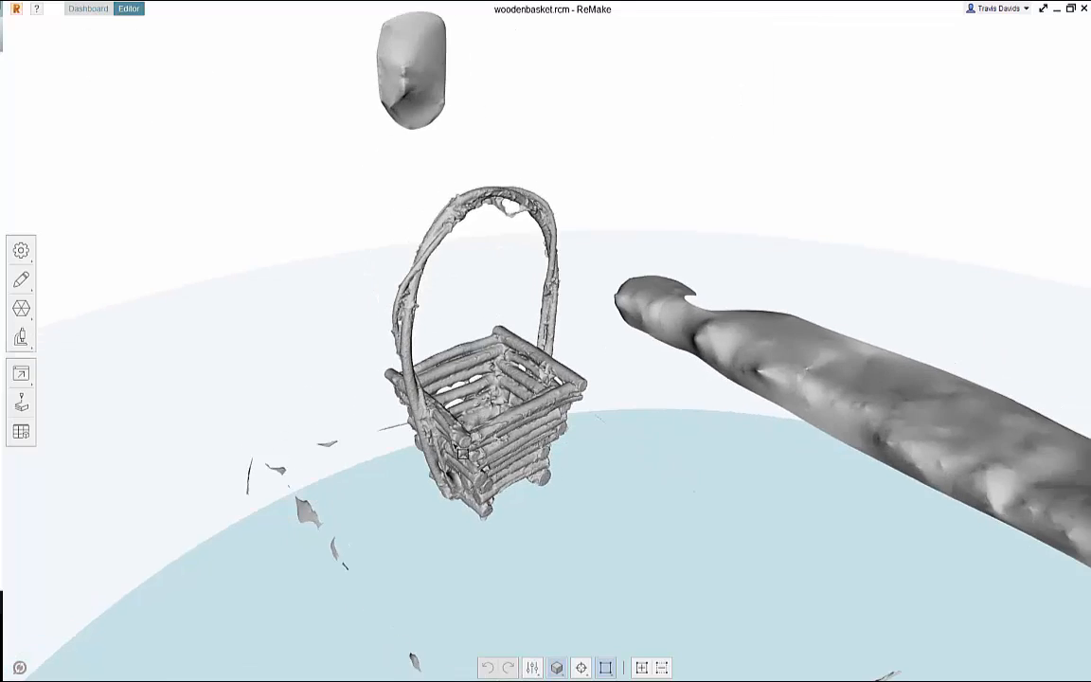
scroll(561, 546, up, 2)
right_drag(560, 546, 516, 341)
scroll(501, 310, up, 2)
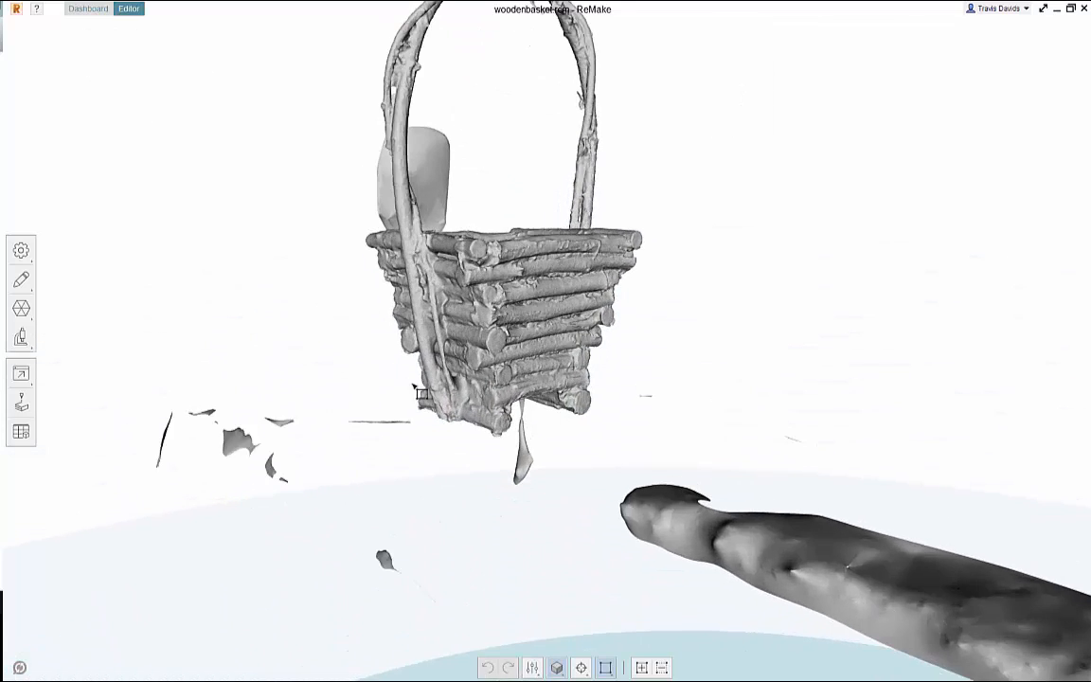
right_drag(411, 384, 530, 389)
scroll(701, 296, up, 1)
mouse_move(796, 344)
right_down()
mouse_move(690, 350)
mouse_move(577, 339)
right_up()
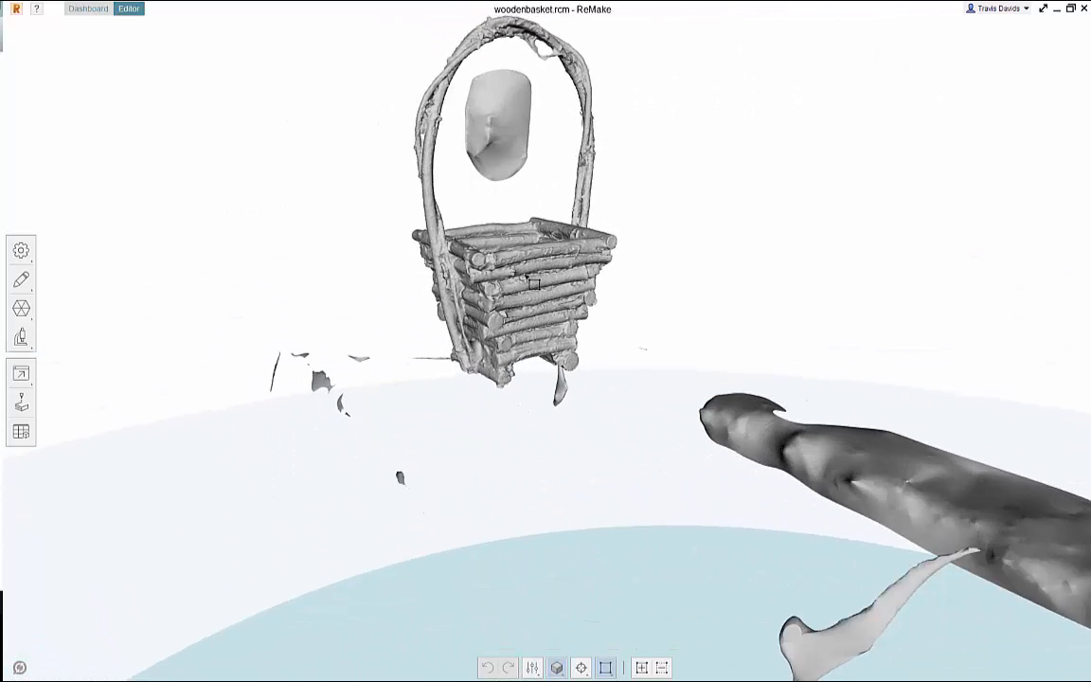
Inspect the untextured basket's corners, rim and interior from the remaining sides.
scroll(537, 298, up, 2)
right_drag(649, 332, 450, 358)
middle_drag(450, 358, 592, 407)
scroll(592, 406, up, 1)
mouse_move(551, 377)
right_down()
mouse_move(495, 371)
mouse_move(438, 331)
right_up()
scroll(639, 389, up, 2)
mouse_move(634, 384)
right_down()
mouse_move(594, 361)
mouse_move(579, 374)
right_up()
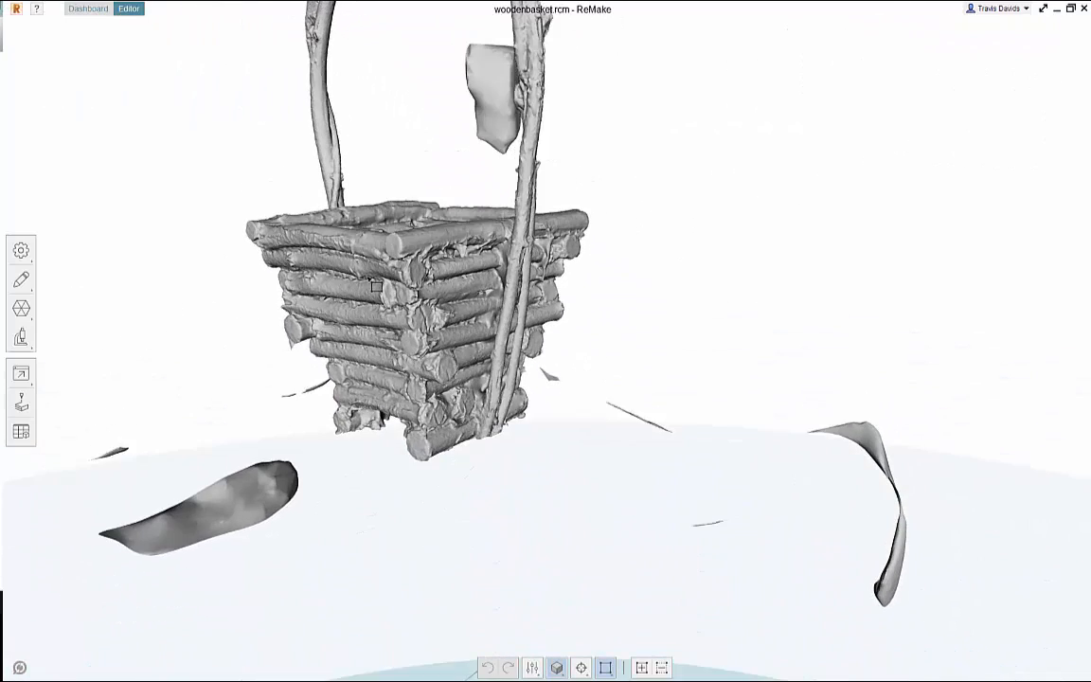
scroll(316, 254, up, 2)
right_drag(447, 304, 469, 346)
scroll(464, 332, down, 3)
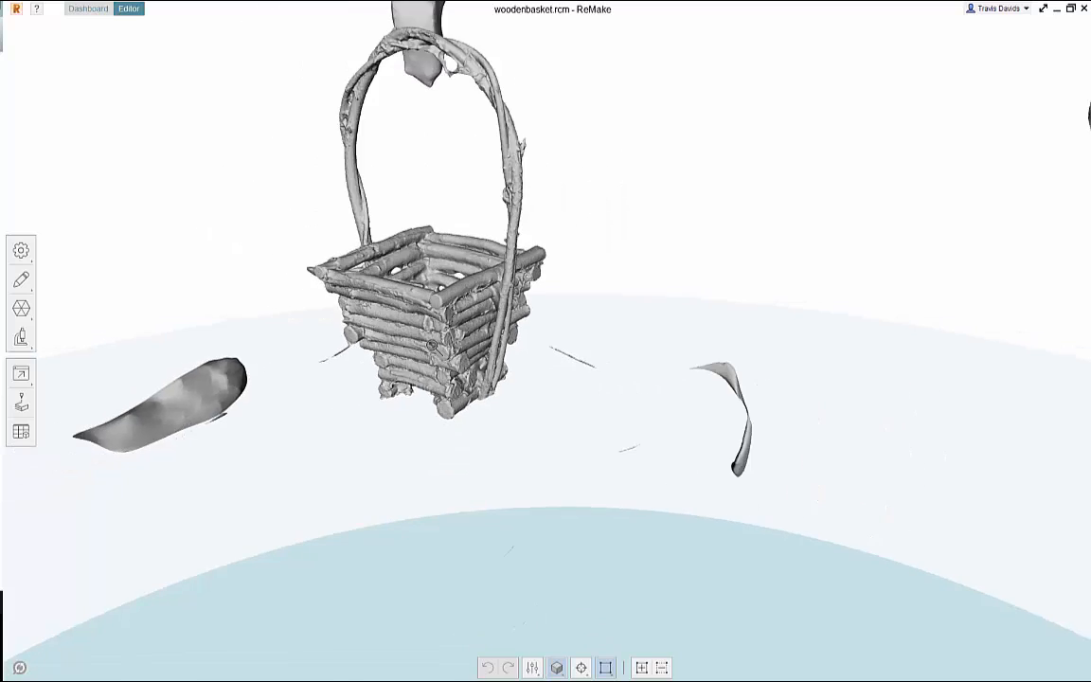
mouse_move(312, 316)
right_down()
mouse_move(353, 348)
mouse_move(564, 342)
mouse_move(583, 359)
right_up()
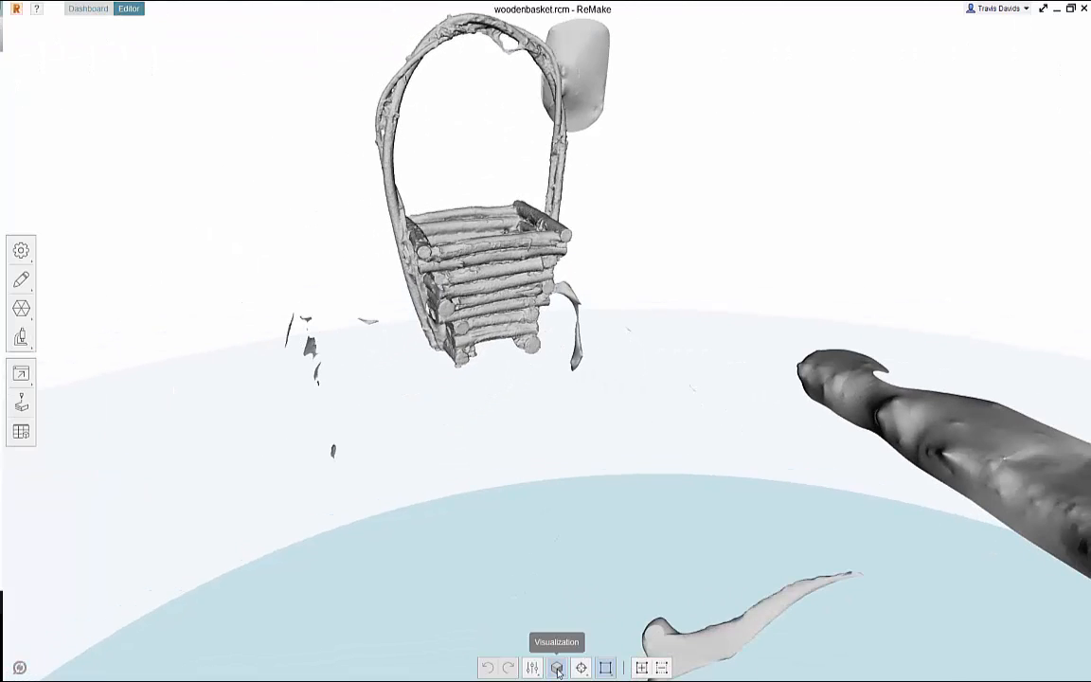
Display the solid model with its wireframe and view the mesh triangles on the basket's logs up close.
click(557, 585)
scroll(423, 320, up, 5)
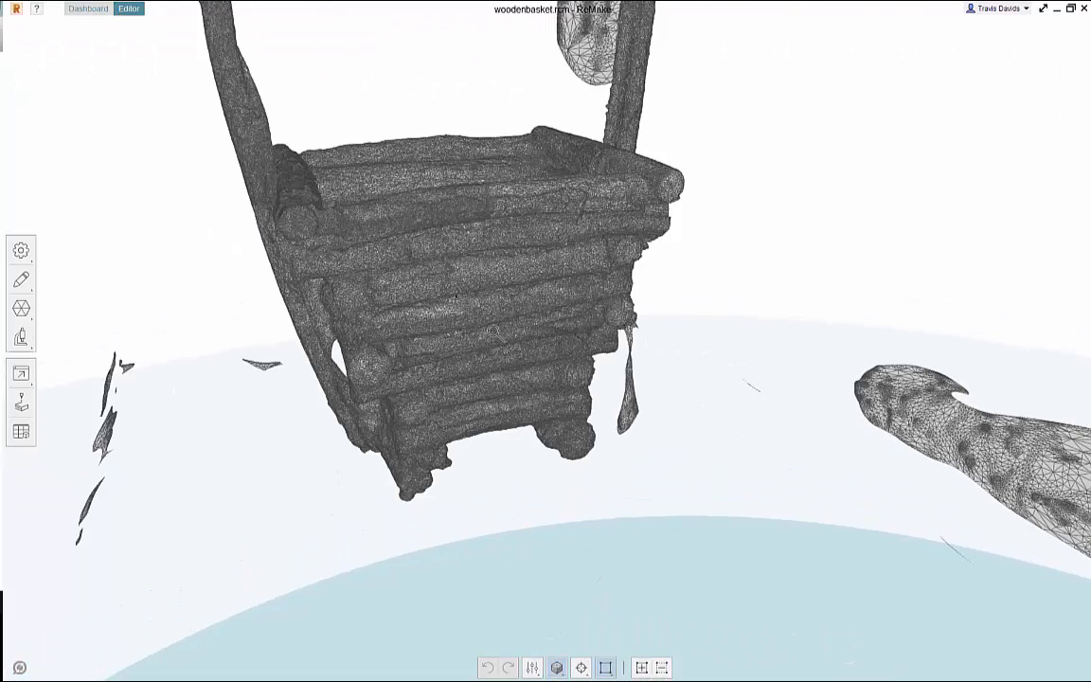
scroll(423, 320, up, 10)
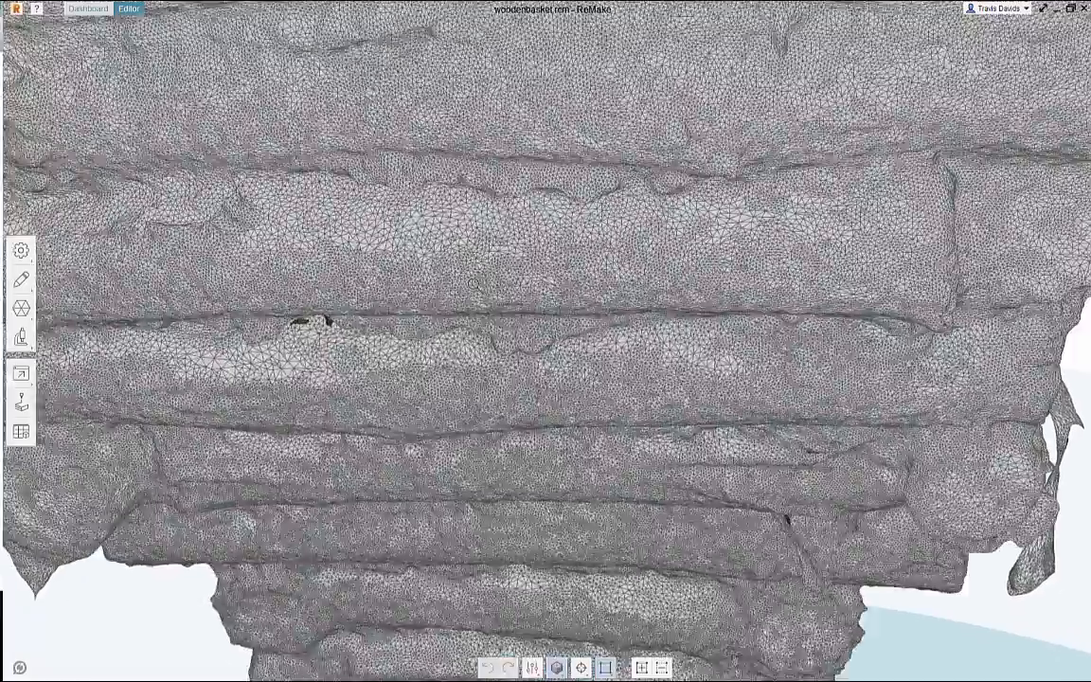
Examine the wireframe mesh from another side of the basket, both at close range and as a whole.
scroll(473, 283, down, 5)
right_drag(473, 277, 569, 252)
scroll(504, 272, up, 5)
scroll(503, 273, down, 5)
scroll(504, 273, up, 3)
scroll(563, 602, down, 10)
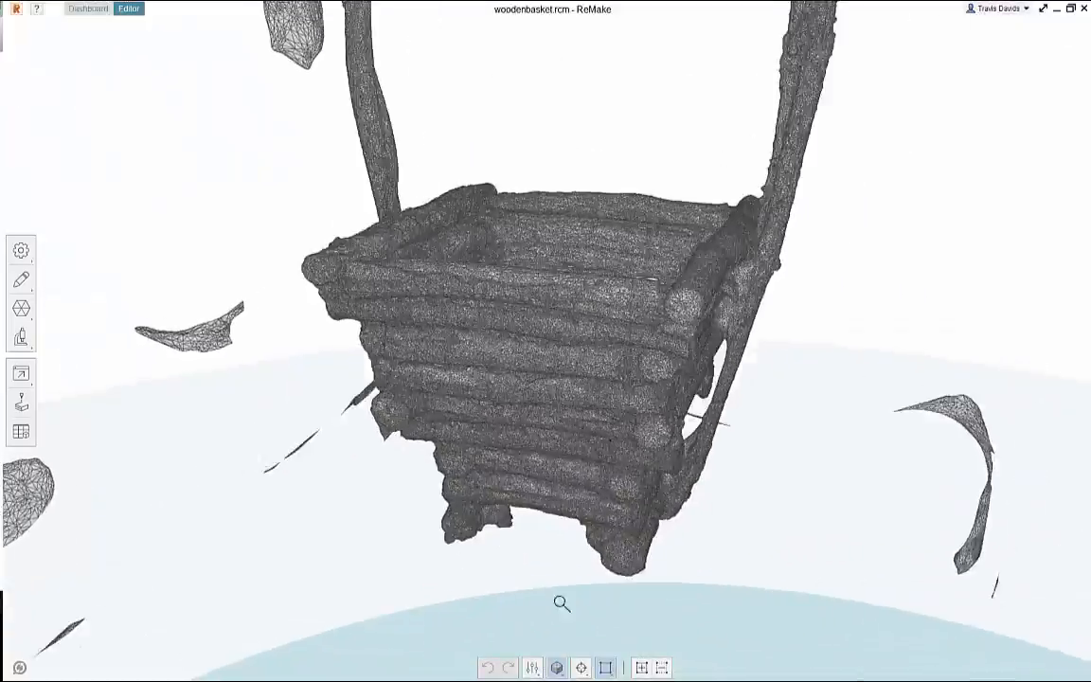
Compare the basket in textured and untextured solid shading, viewing it from above and from several sides.
click(557, 605)
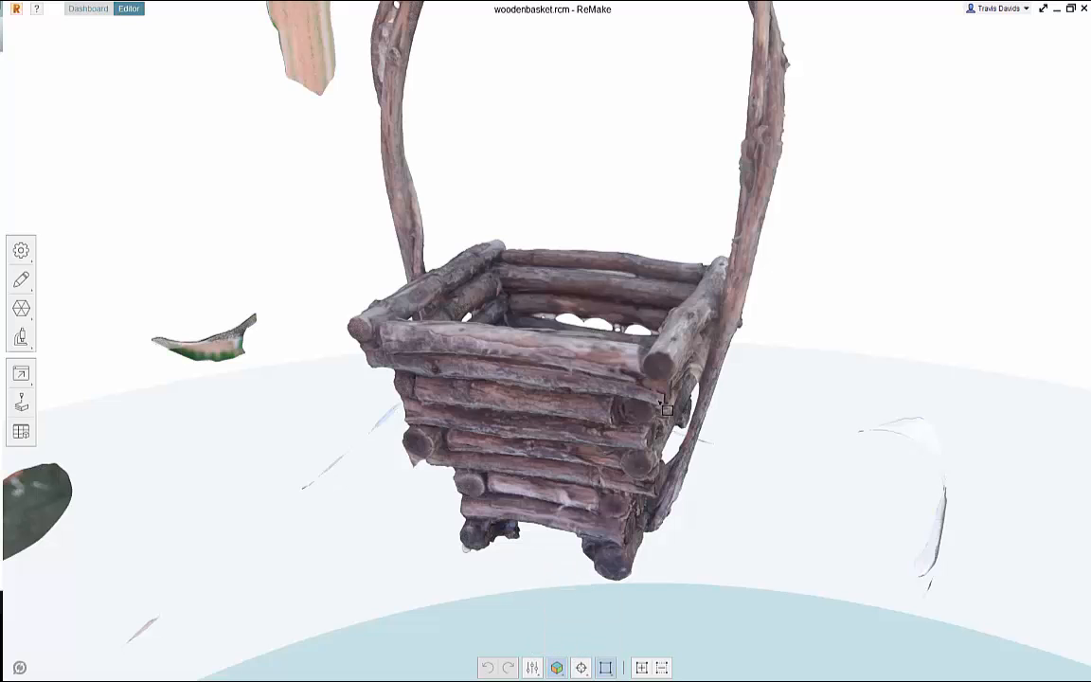
mouse_move(568, 530)
right_down()
mouse_move(597, 355)
mouse_move(580, 415)
mouse_move(684, 355)
mouse_move(606, 323)
mouse_move(611, 316)
mouse_move(579, 332)
mouse_move(541, 419)
mouse_move(555, 396)
mouse_move(573, 568)
mouse_move(604, 579)
mouse_move(611, 611)
mouse_move(621, 592)
right_up()
click(557, 565)
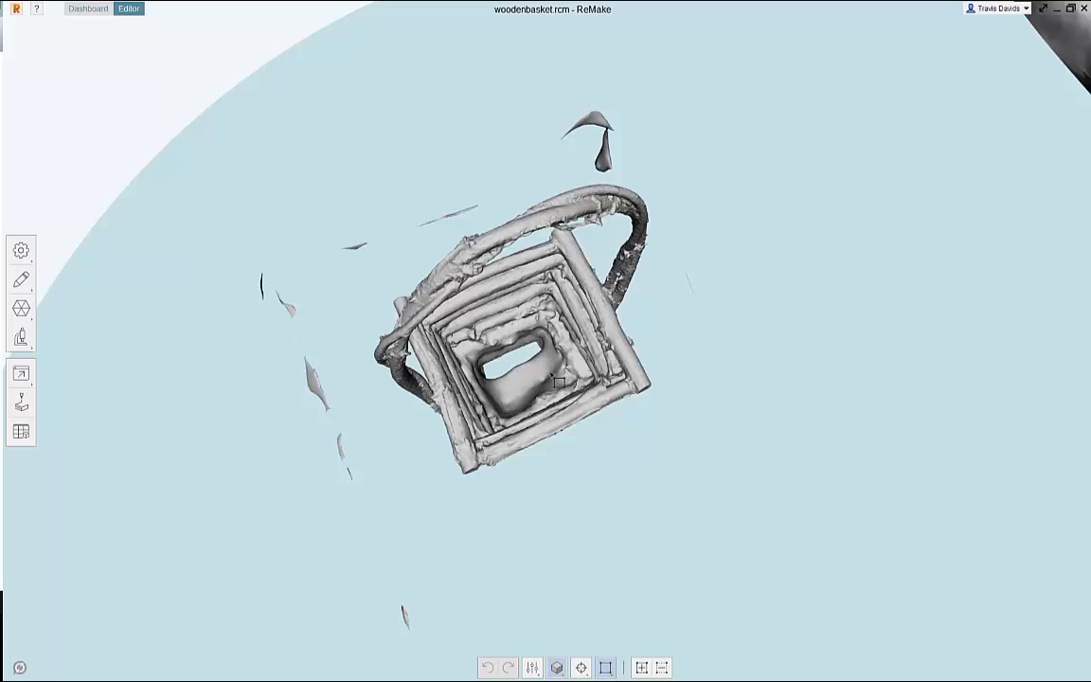
right_drag(559, 383, 606, 674)
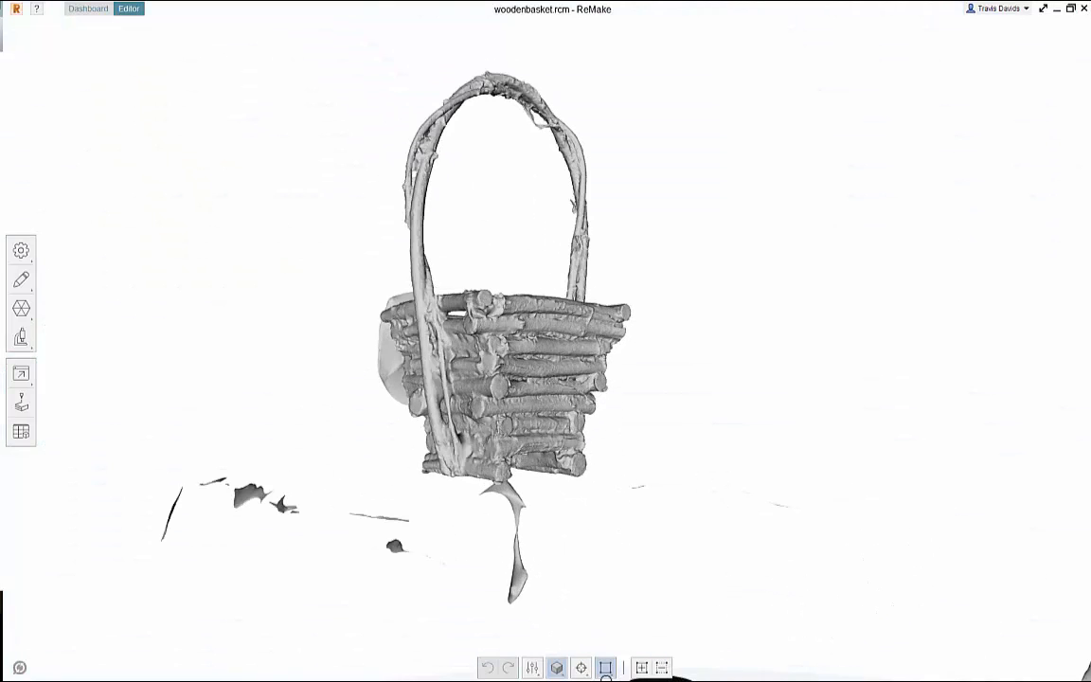
click(557, 604)
right_drag(631, 384, 511, 478)
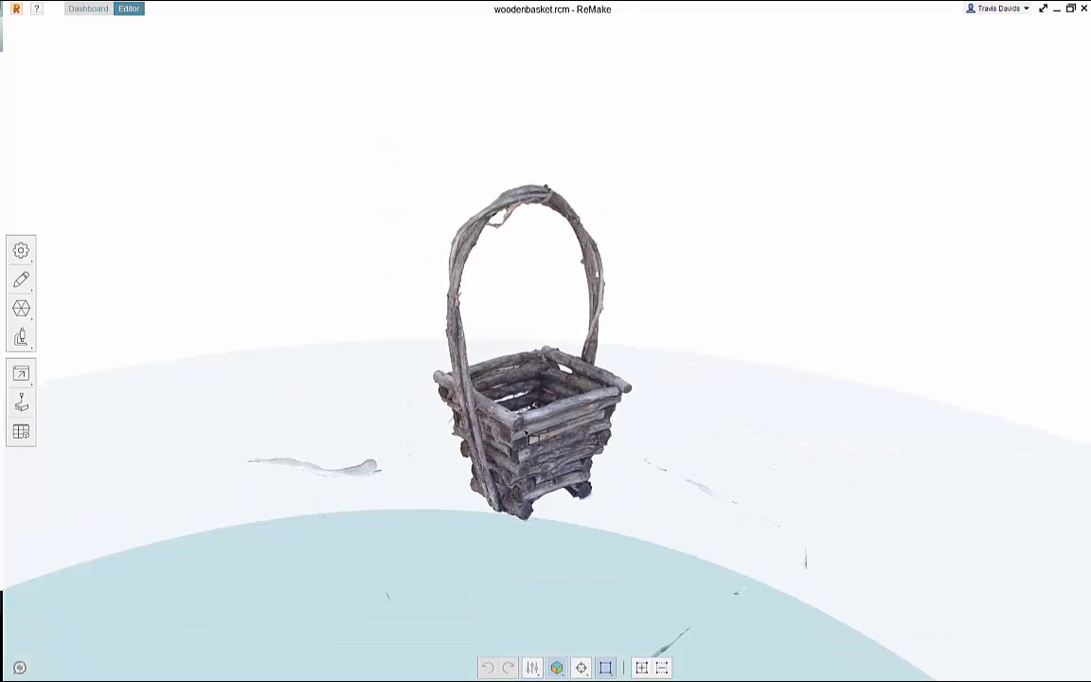
right_drag(572, 456, 572, 404)
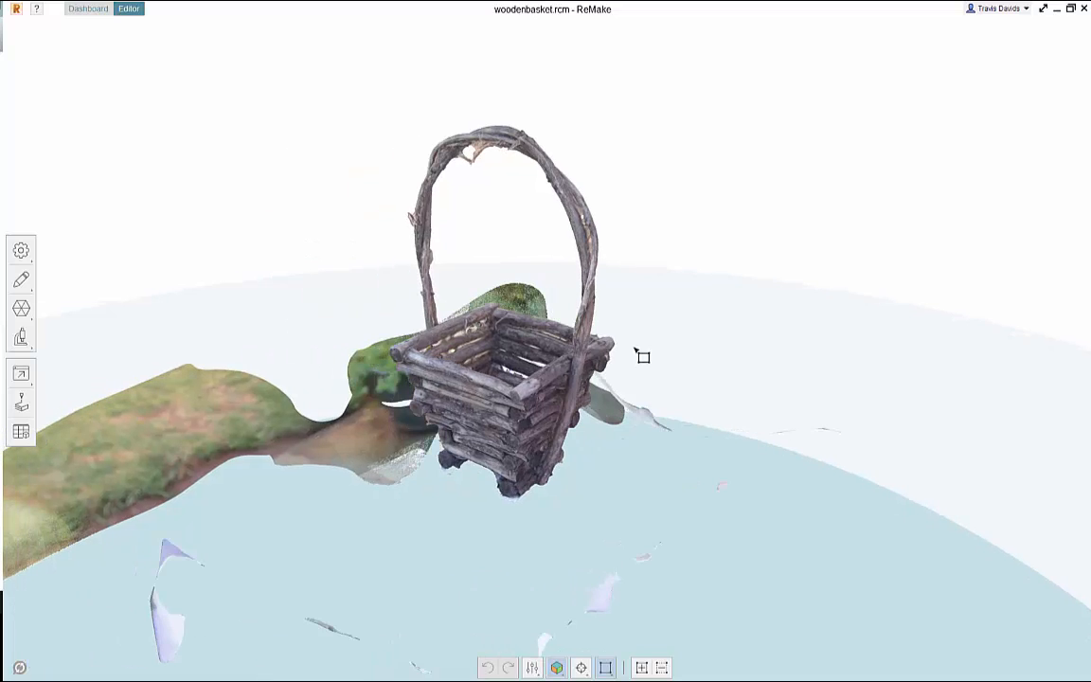
Switch the visualization to Textured with wireframe and view the basket's mesh over its texture more closely.
click(558, 669)
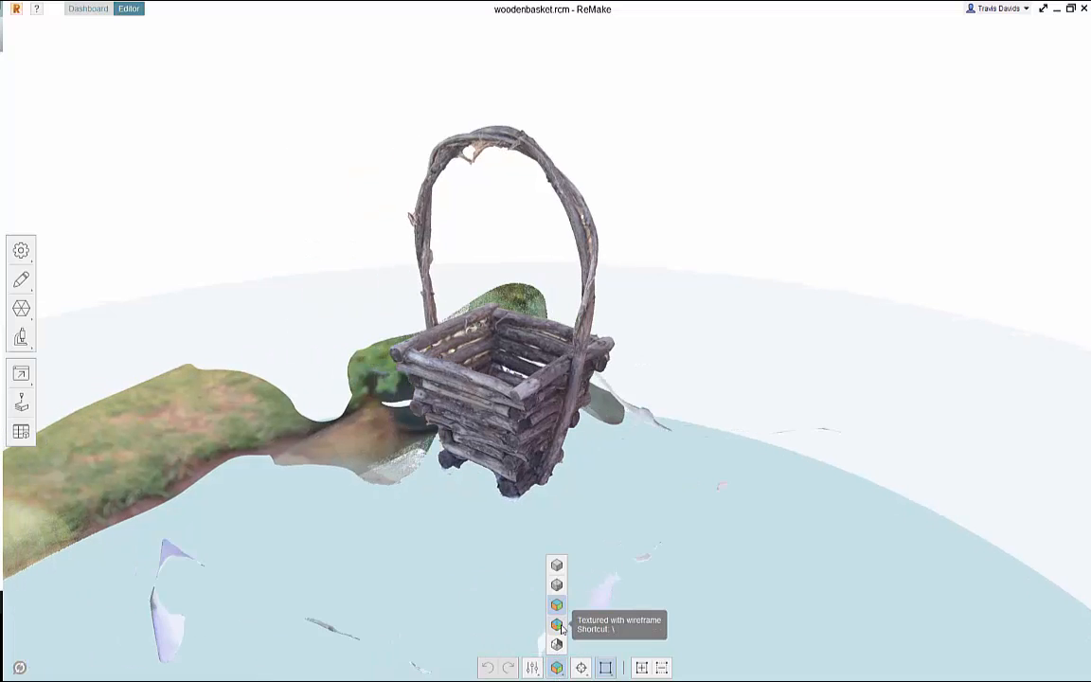
click(557, 624)
scroll(473, 435, up, 3)
scroll(474, 429, down, 1)
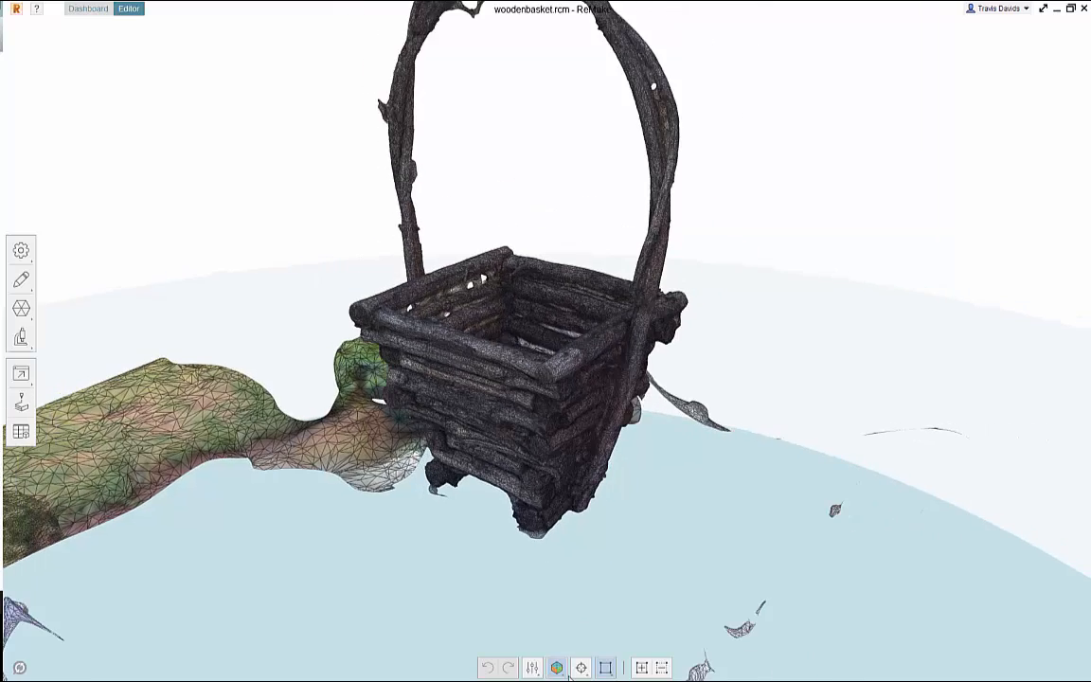
Switch to the transparent blue X-ray visualization and view the basket from a slightly different angle.
click(556, 602)
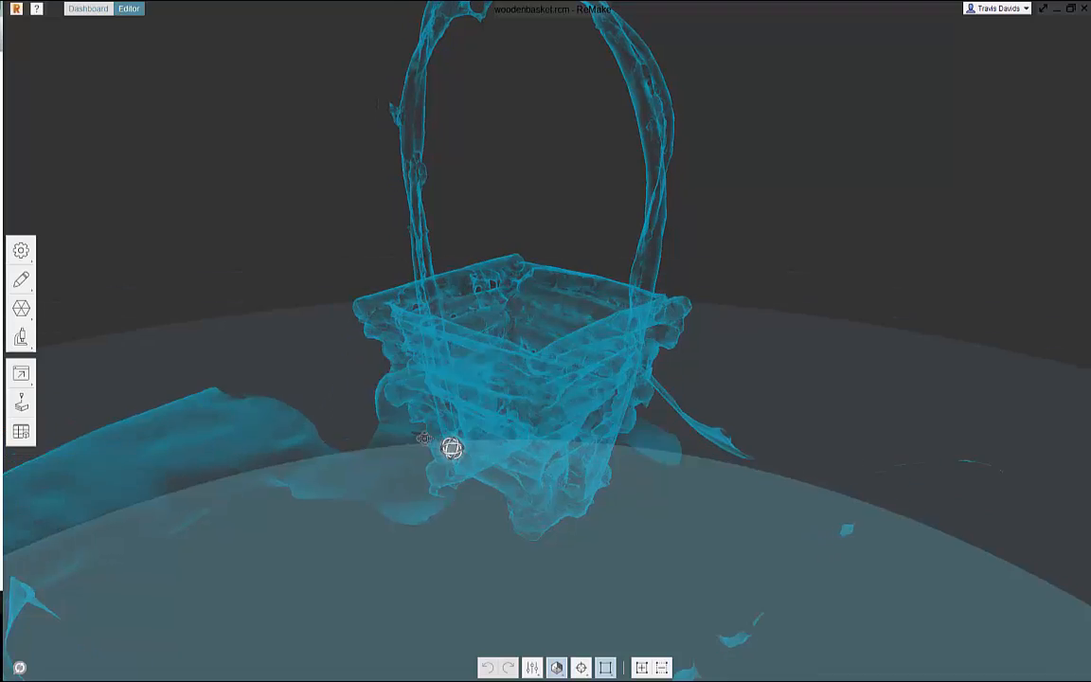
drag(451, 448, 452, 448)
right_drag(459, 246, 461, 398)
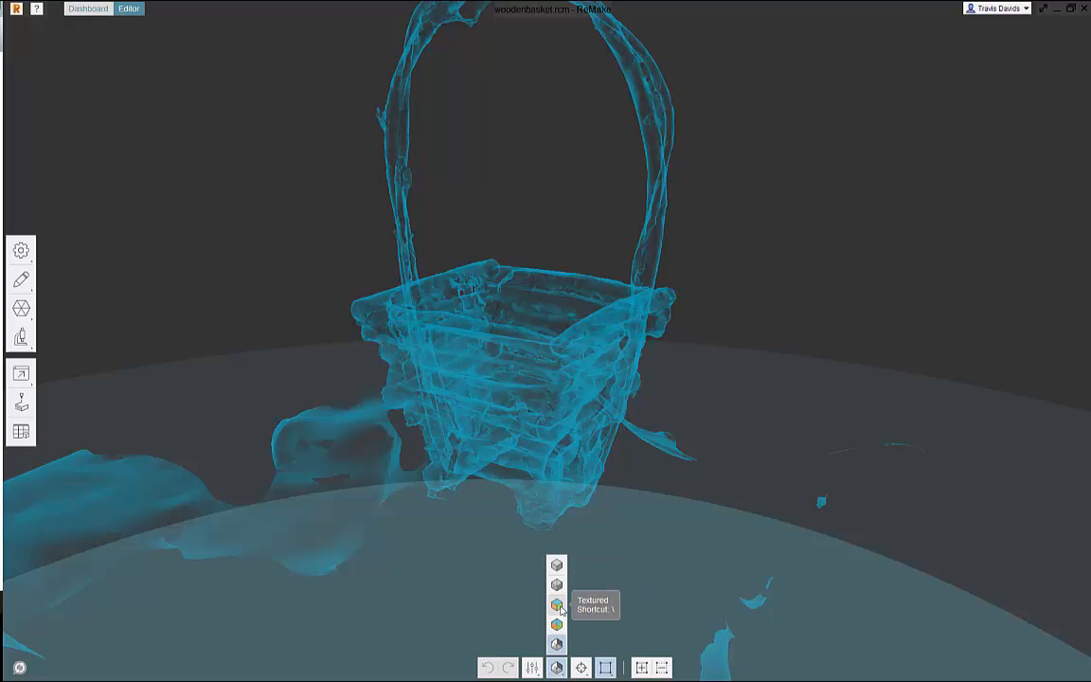
Restore the Textured visualization and inspect the basket and surrounding stray pieces from other sides.
click(556, 605)
scroll(475, 507, down, 5)
scroll(560, 651, up, 5)
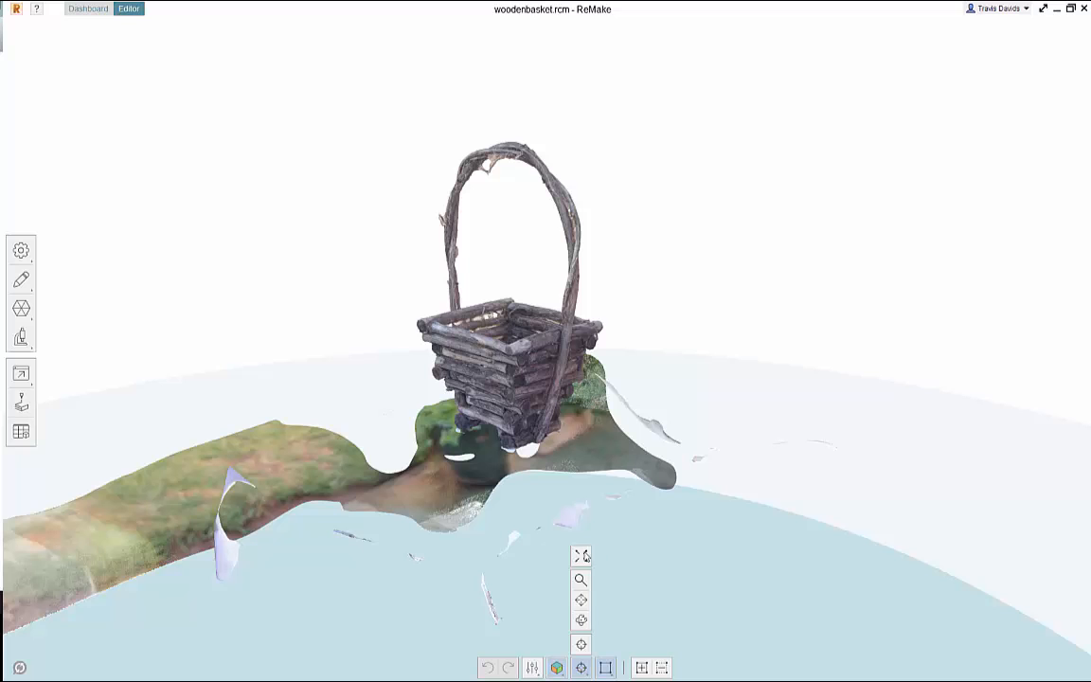
drag(709, 459, 535, 419)
right_drag(559, 303, 423, 310)
scroll(451, 296, up, 3)
middle_drag(552, 297, 521, 381)
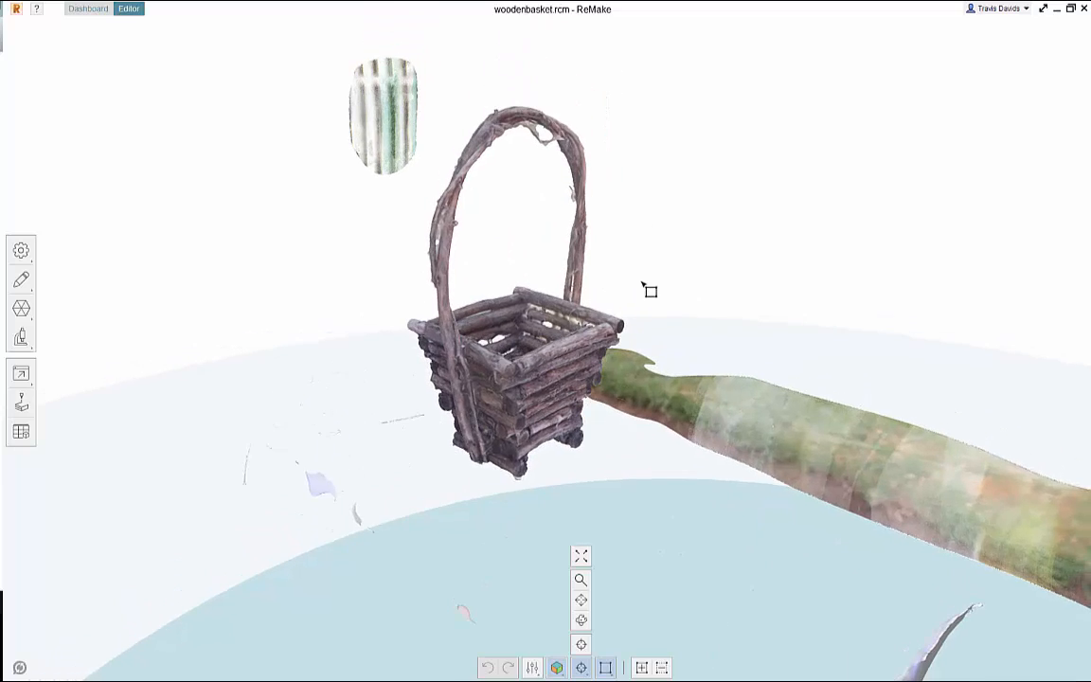
mouse_move(641, 282)
right_down()
mouse_move(500, 272)
mouse_move(655, 280)
mouse_move(383, 272)
mouse_move(575, 259)
mouse_move(641, 280)
mouse_move(614, 275)
mouse_move(626, 491)
right_up()
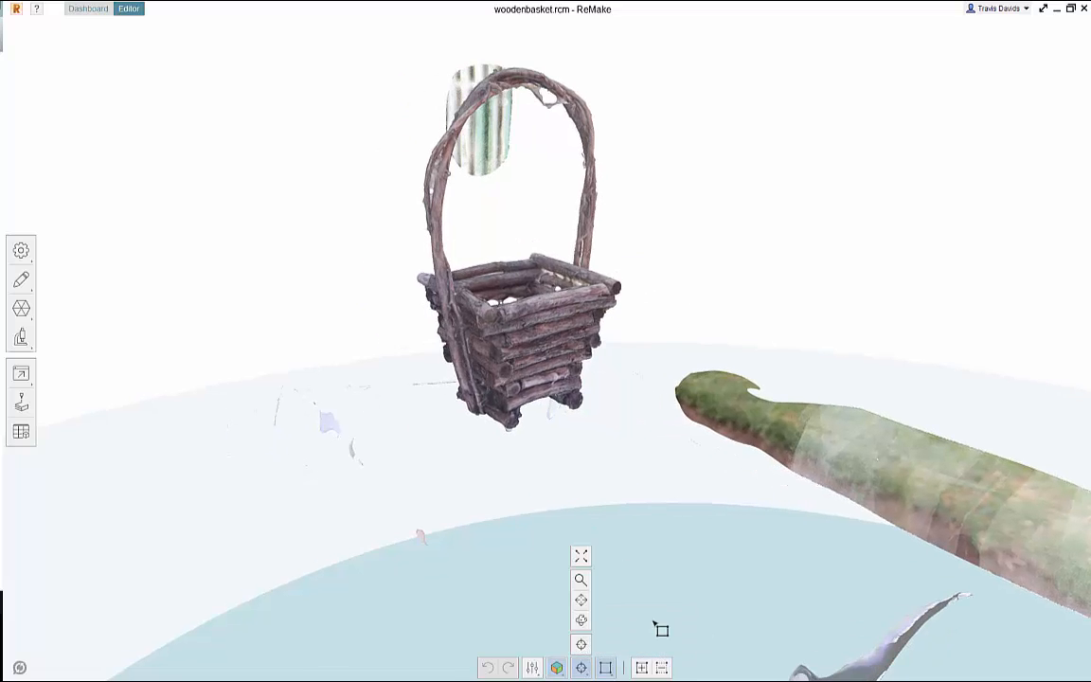
Activate the crosshair target navigation tool, then try orbiting, panning and zooming in and out on the basket.
click(583, 645)
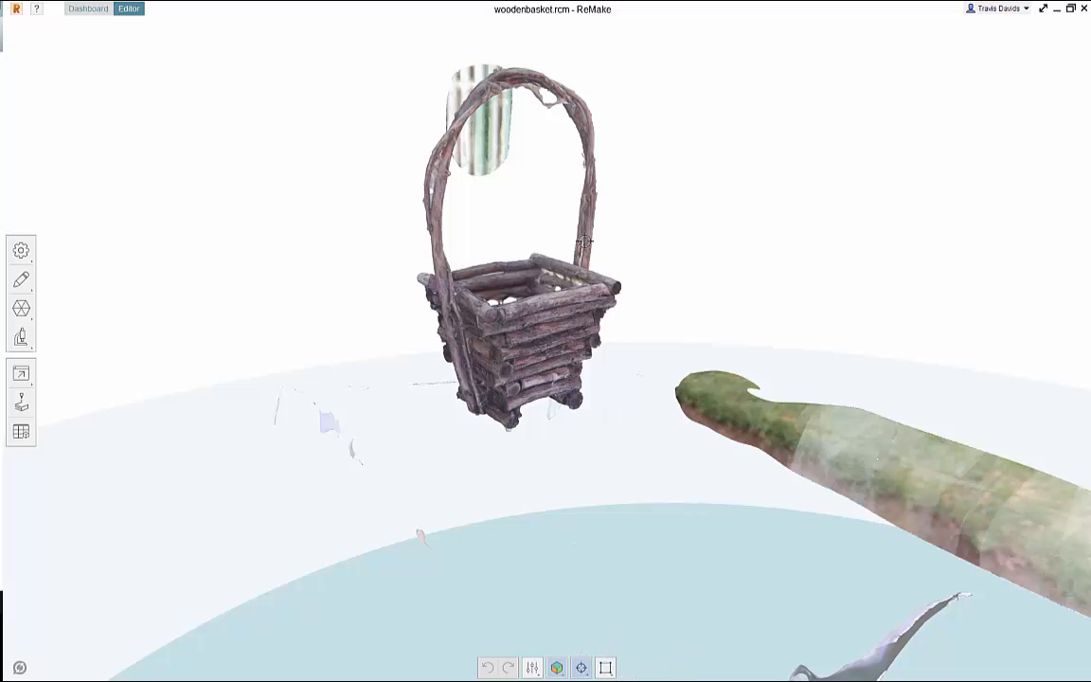
mouse_move(660, 262)
right_down()
mouse_move(649, 248)
mouse_move(649, 272)
mouse_move(622, 270)
mouse_move(456, 159)
mouse_move(528, 280)
mouse_move(609, 276)
mouse_move(713, 191)
mouse_move(728, 272)
mouse_move(336, 132)
mouse_move(136, 115)
mouse_move(667, 219)
mouse_move(779, 341)
mouse_move(589, 247)
mouse_move(663, 284)
right_up()
right_drag(1058, 170, 689, 326)
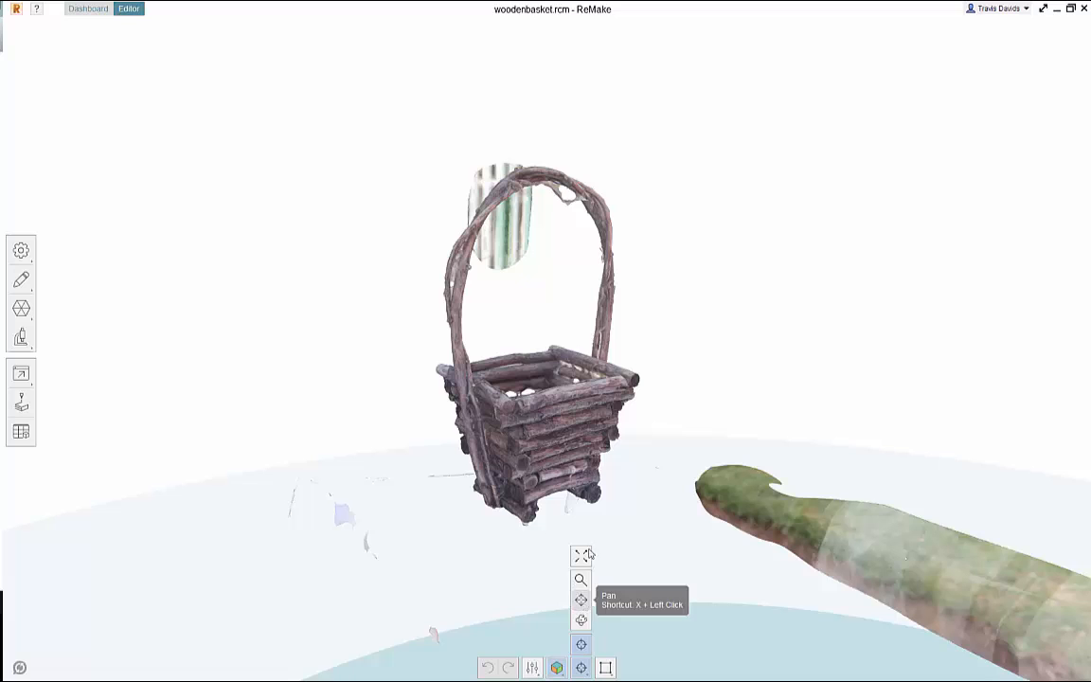
scroll(696, 373, up, 2)
scroll(640, 375, down, 2)
scroll(641, 375, up, 5)
scroll(561, 393, down, 5)
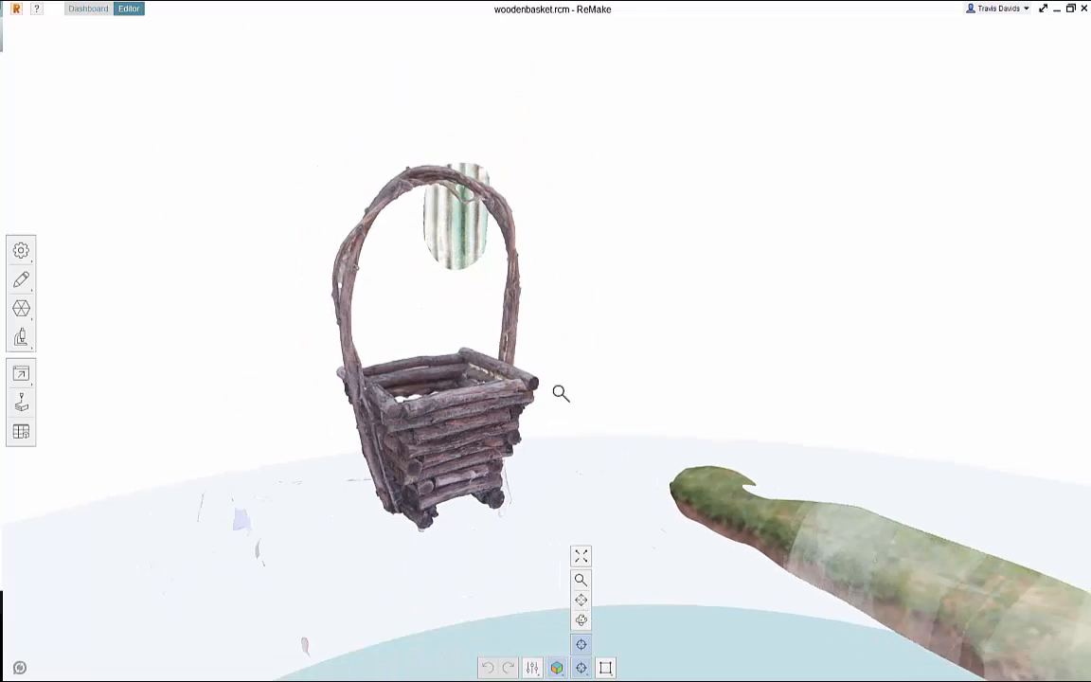
scroll(561, 393, up, 4)
Reposition and rotate the view around the basket, then fit the whole scene in view.
click(579, 622)
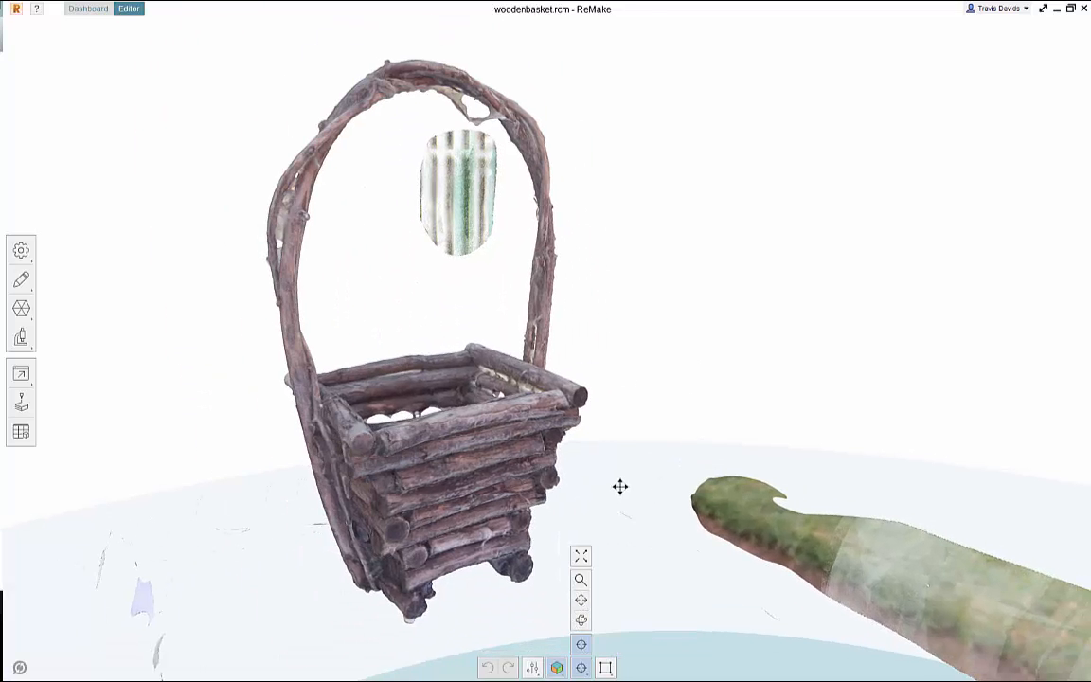
drag(560, 439, 601, 455)
middle_drag(635, 368, 646, 351)
right_drag(697, 390, 670, 445)
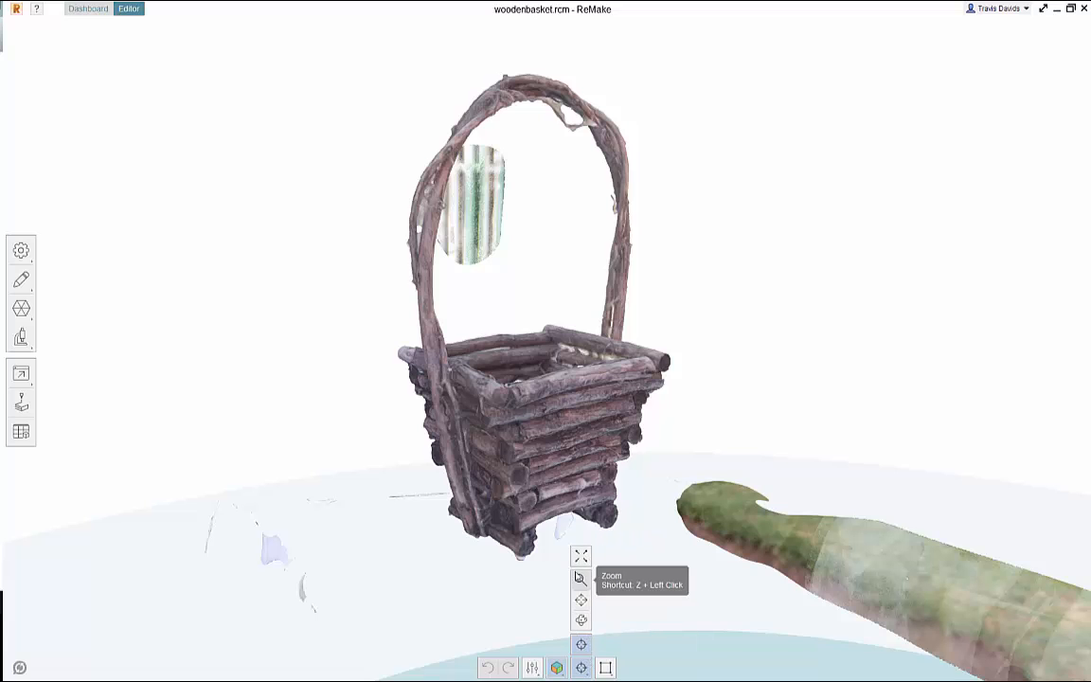
click(581, 556)
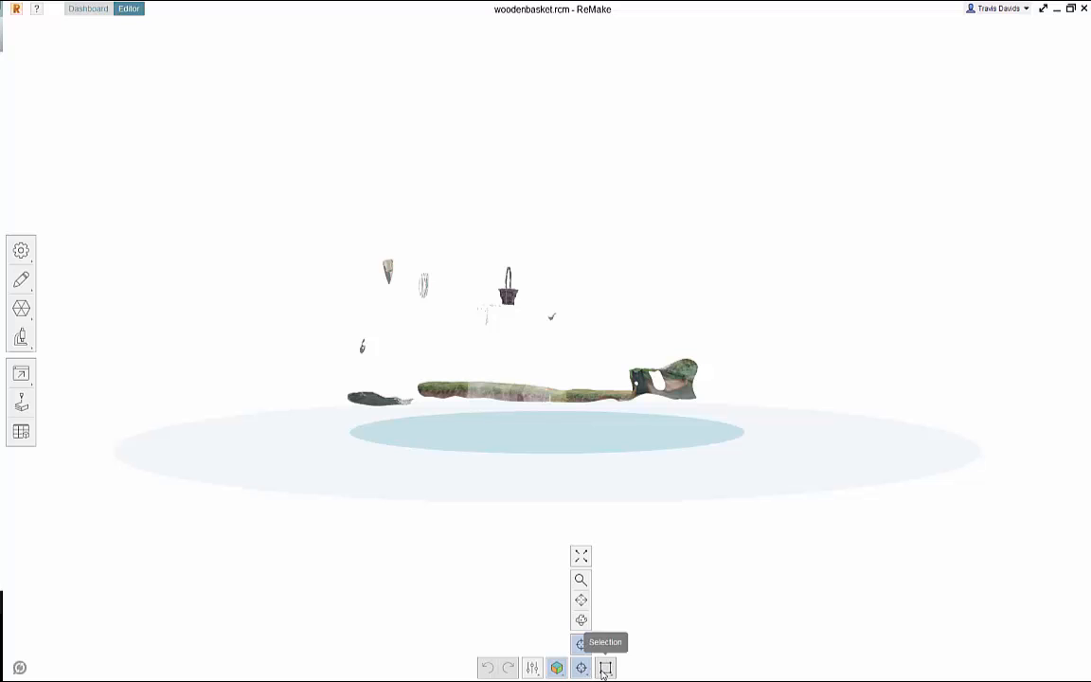
Choose the Brush selection tool and paint a small selection across the middle of the grassy ground strip.
mouse_move(602, 669)
scroll(519, 296, up, 4)
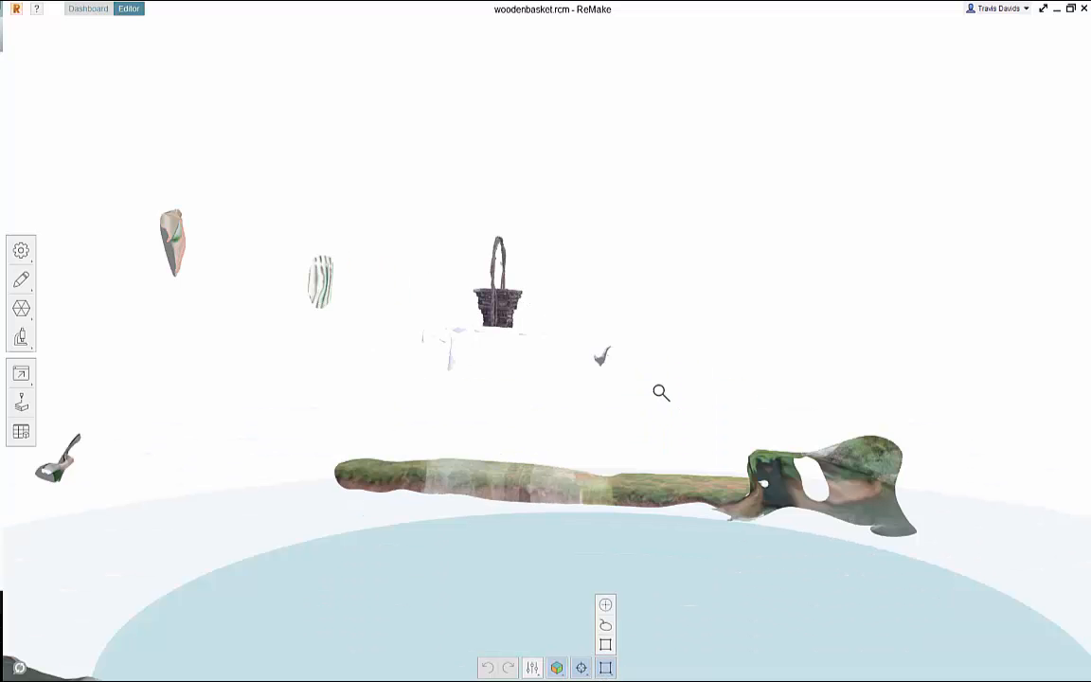
right_drag(660, 392, 502, 465)
middle_drag(502, 465, 616, 423)
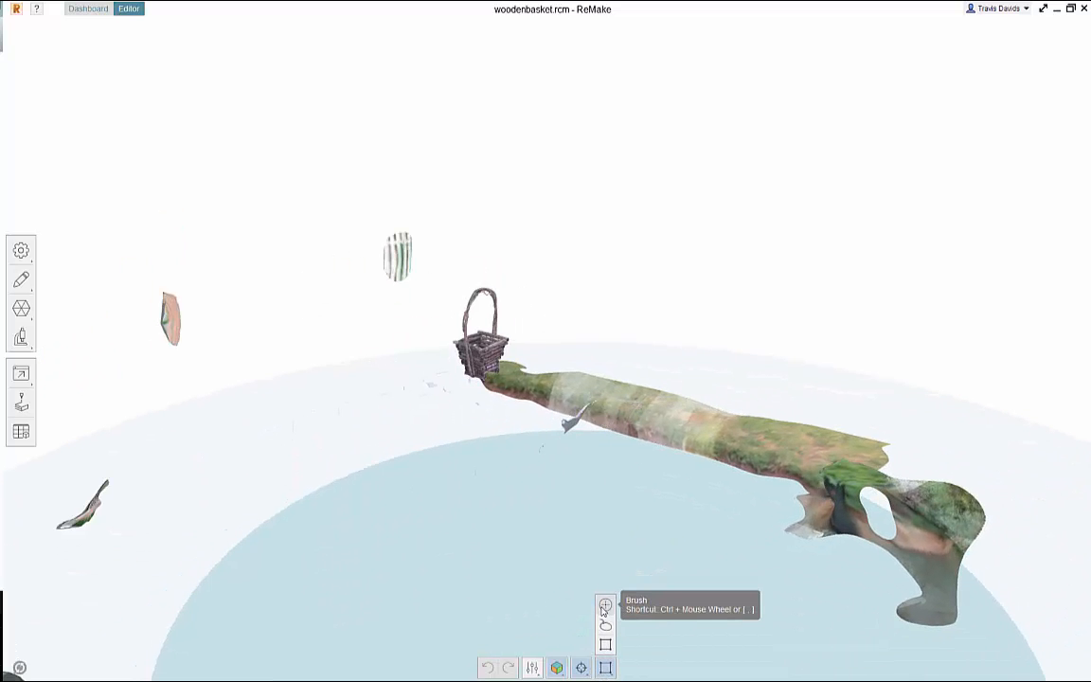
click(605, 606)
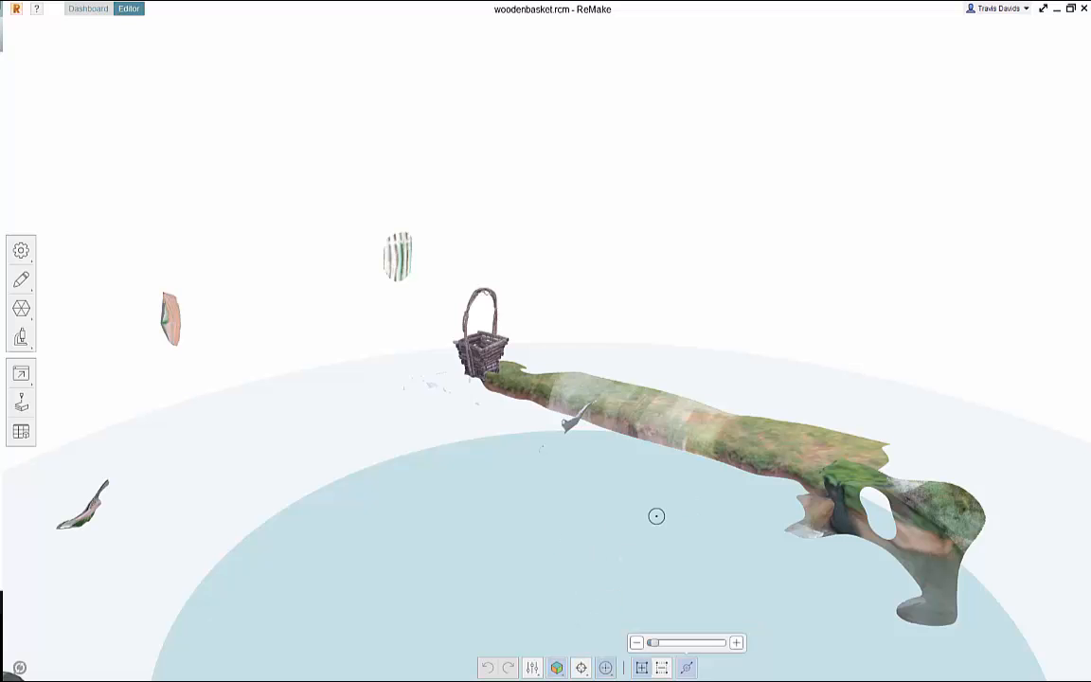
scroll(657, 515, up, 3)
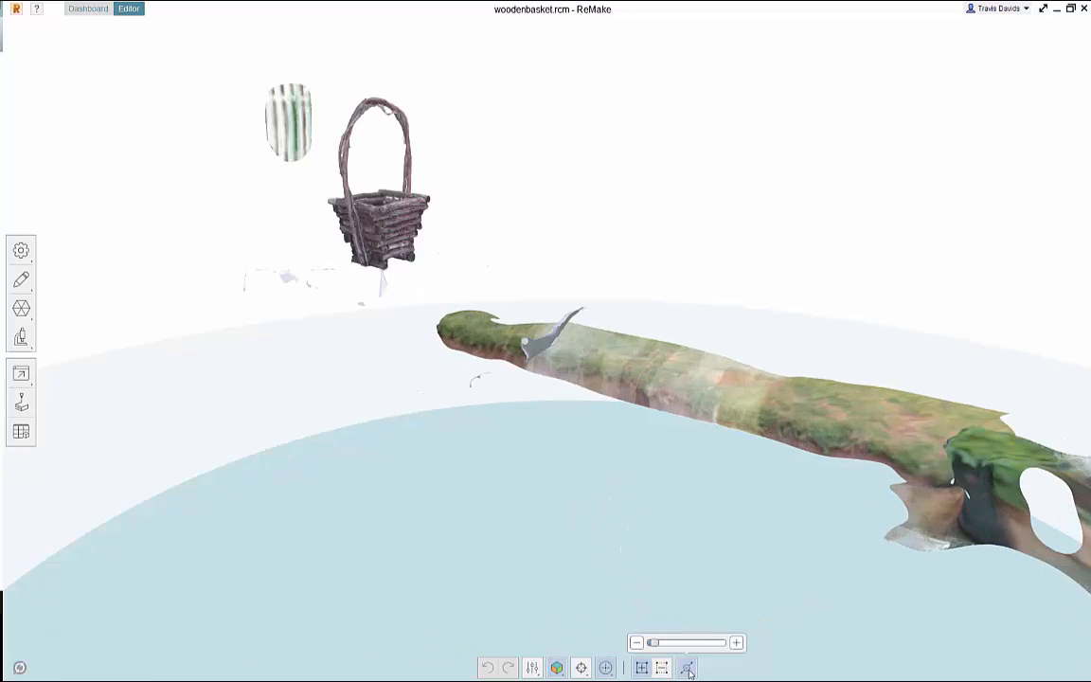
scroll(524, 531, up, 3)
scroll(545, 589, up, 1)
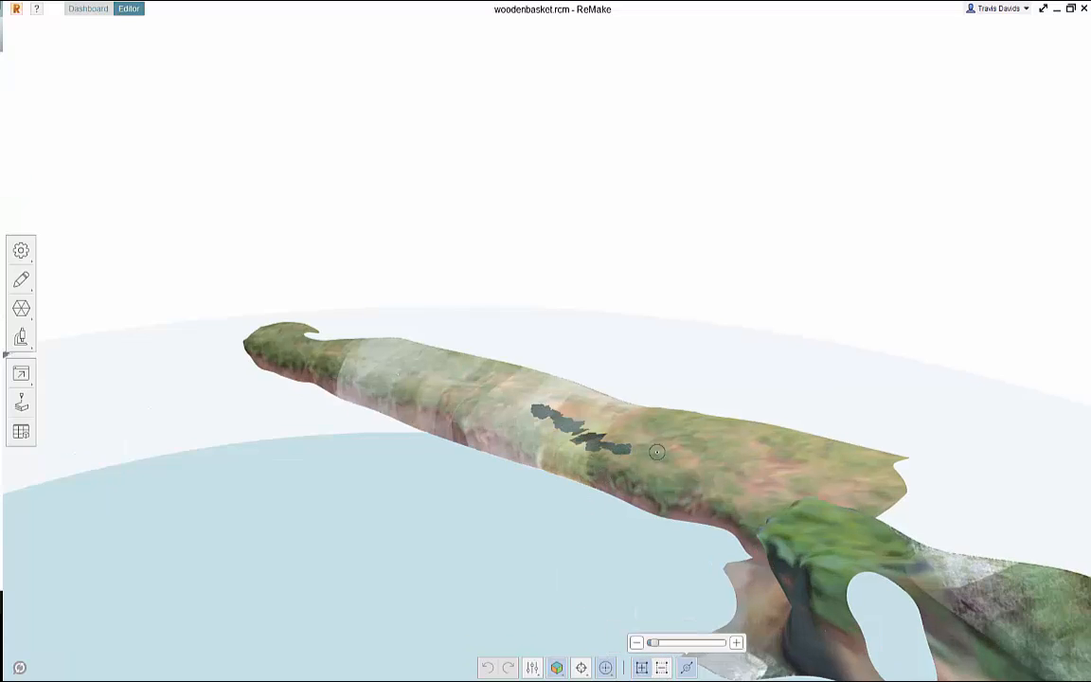
drag(657, 453, 585, 418)
Subtract part of the brushed selection on the ground strip, then clear the remaining selection.
click(662, 668)
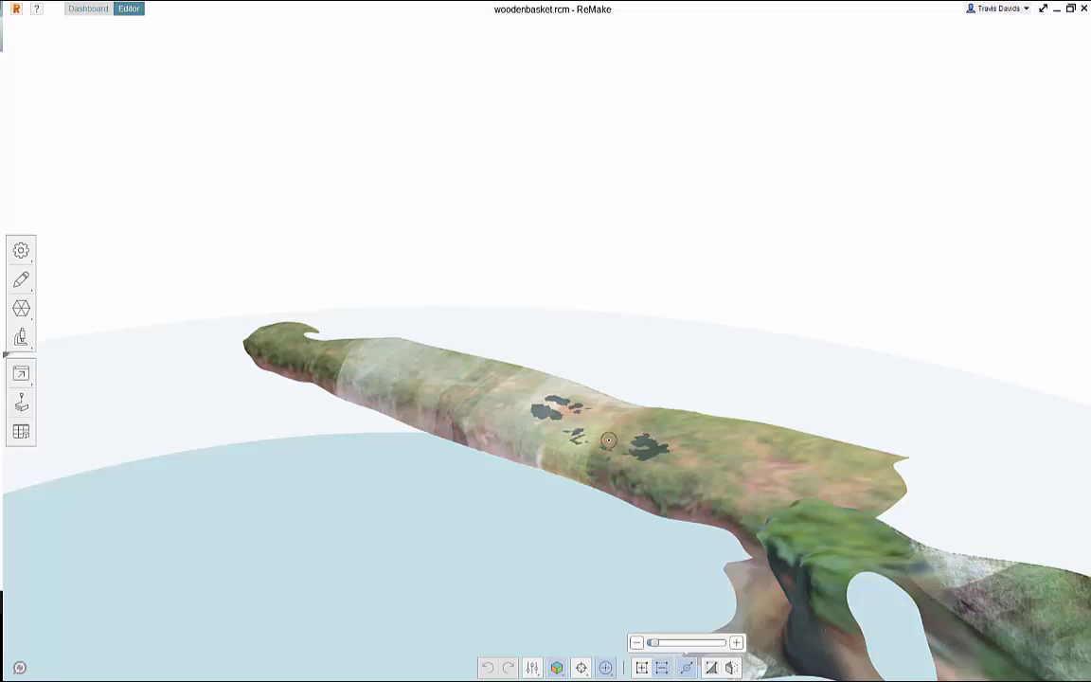
key(Escape)
click(687, 669)
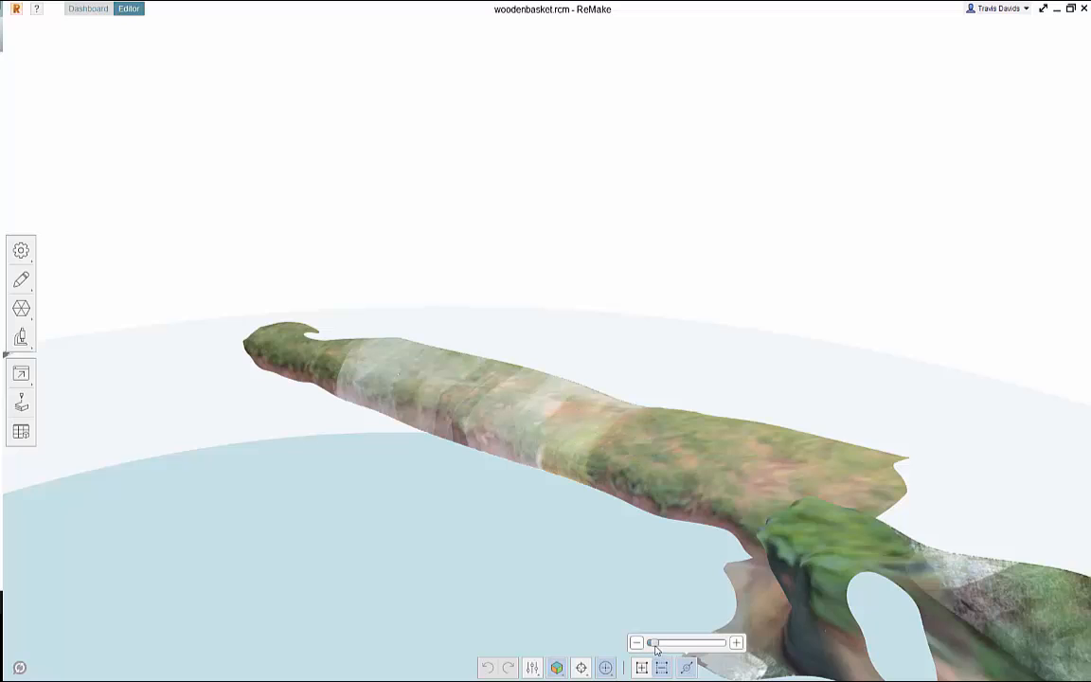
Return the brush to adding, raise its slider to nearly halfway and paint over most of the ground strip.
click(606, 668)
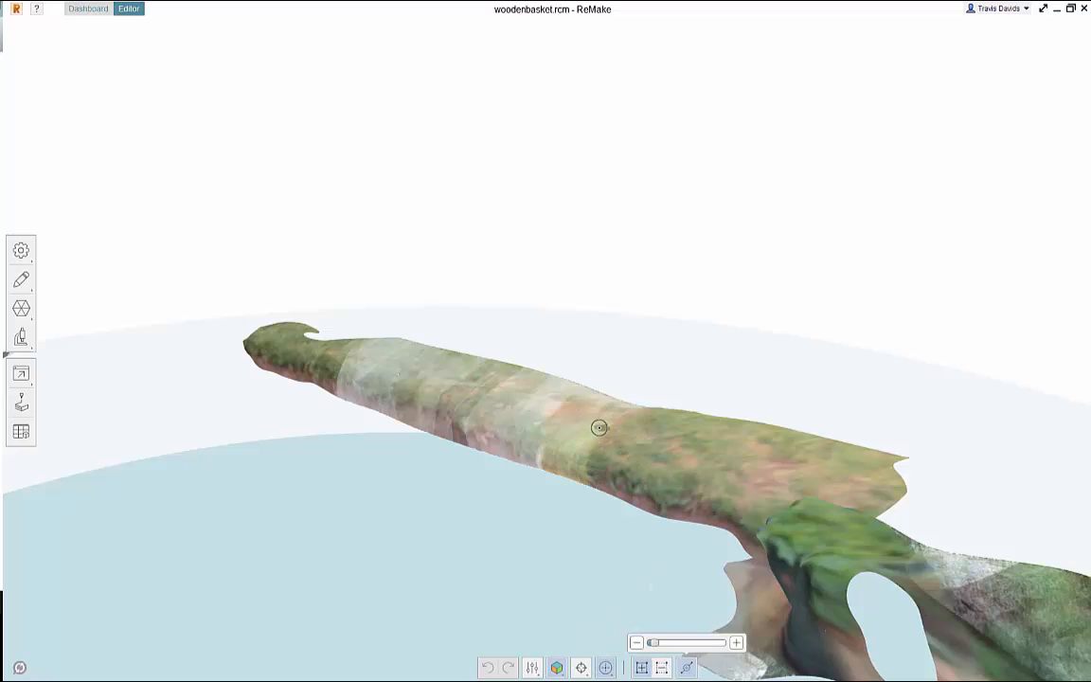
click(681, 644)
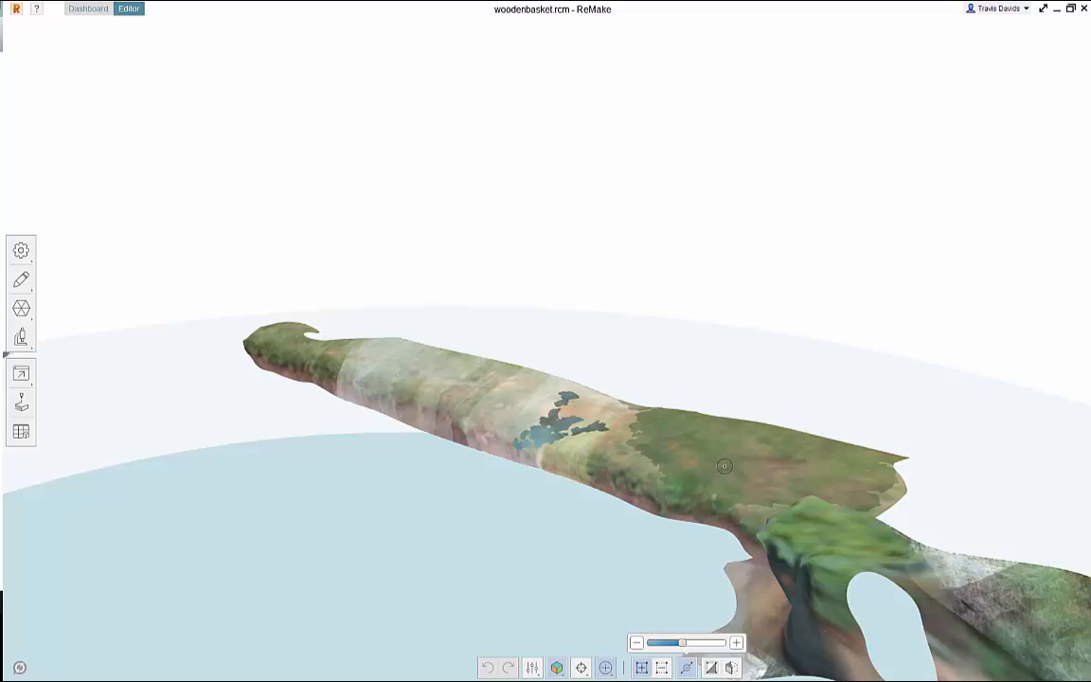
mouse_move(663, 437)
mouse_down()
mouse_move(824, 469)
mouse_move(587, 417)
mouse_move(448, 363)
mouse_move(370, 368)
mouse_up()
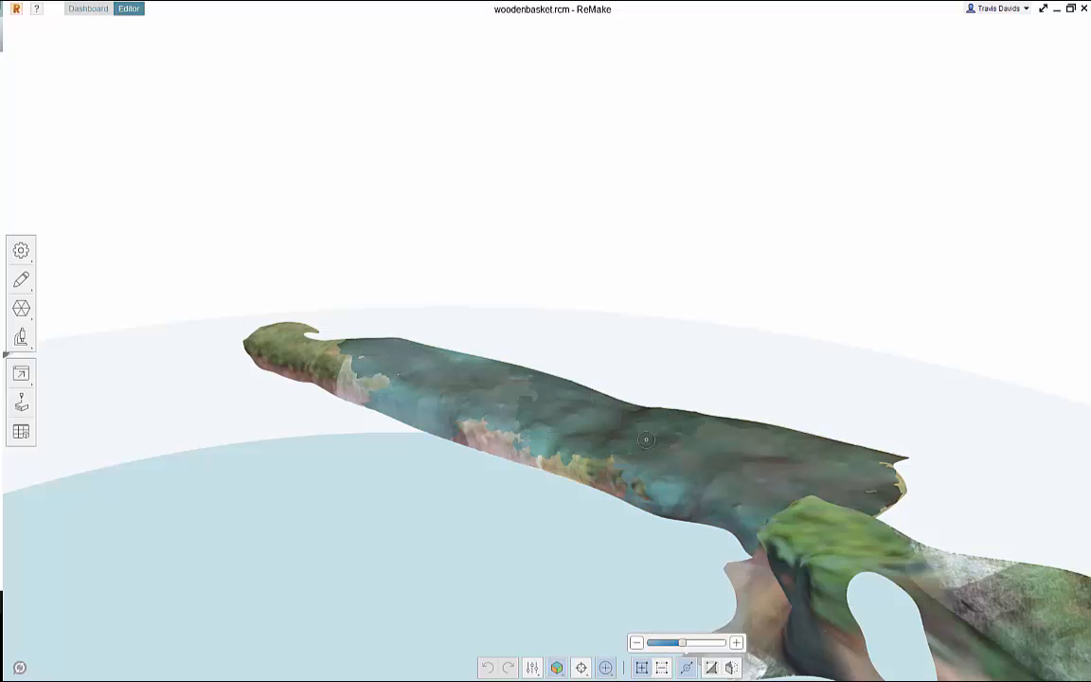
Invert the selection to cover everything outside the brushed area, then invert it back.
click(712, 667)
drag(559, 538, 551, 419)
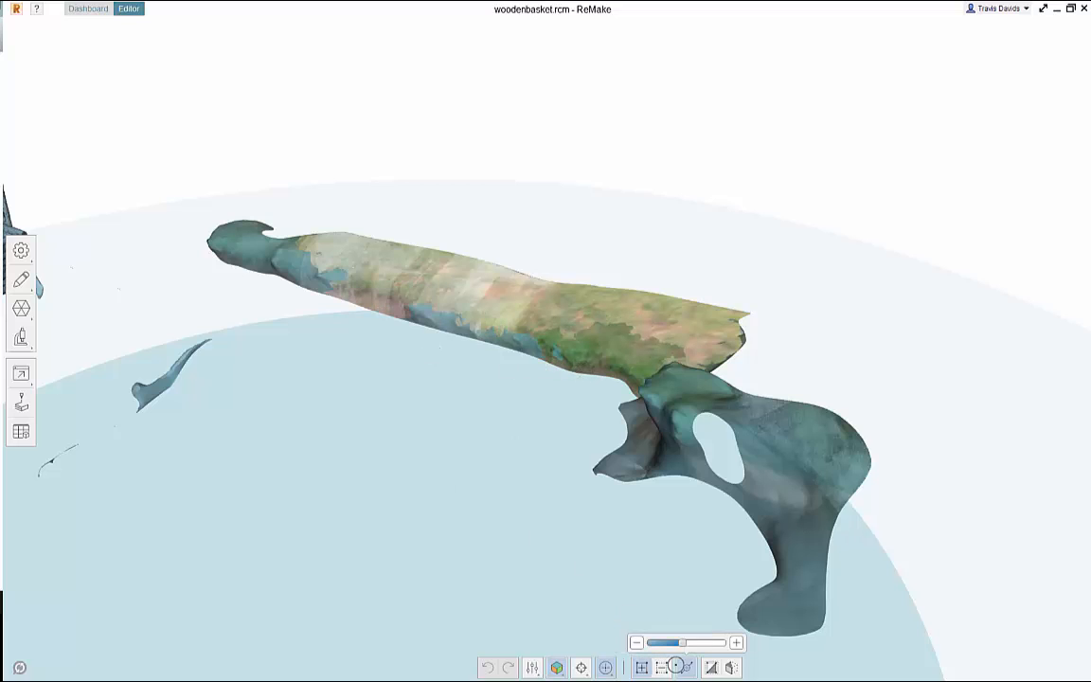
click(705, 661)
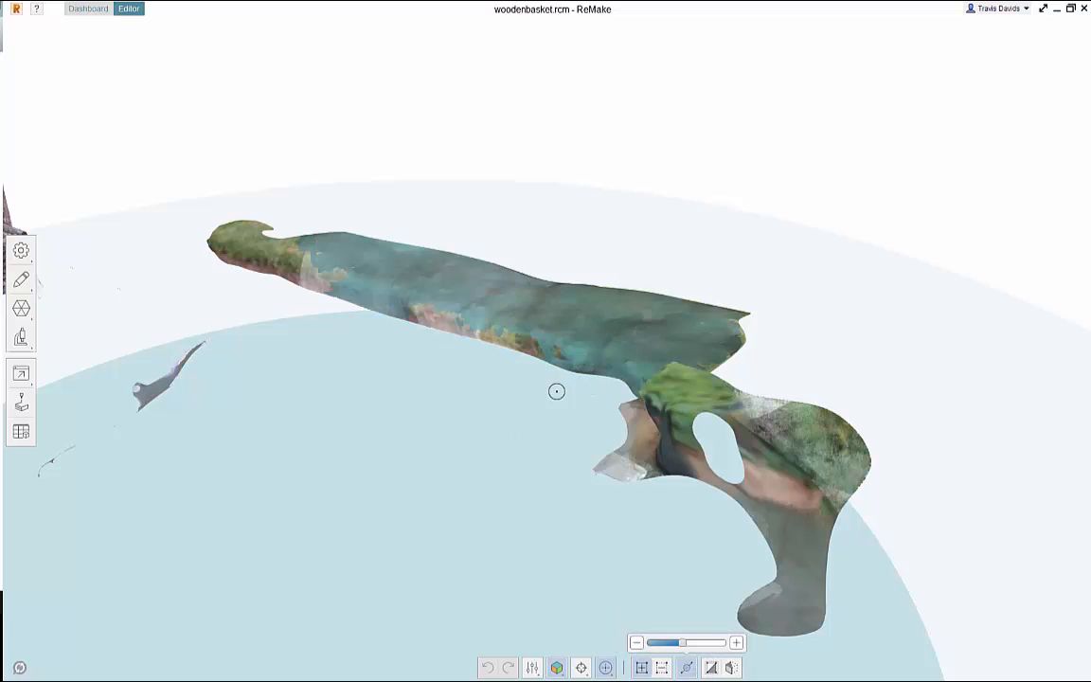
Subtract the far half of the ground strip from the selection, then set the brush back to adding.
click(662, 668)
mouse_move(544, 268)
mouse_down()
mouse_move(488, 295)
mouse_move(360, 269)
mouse_up()
click(647, 666)
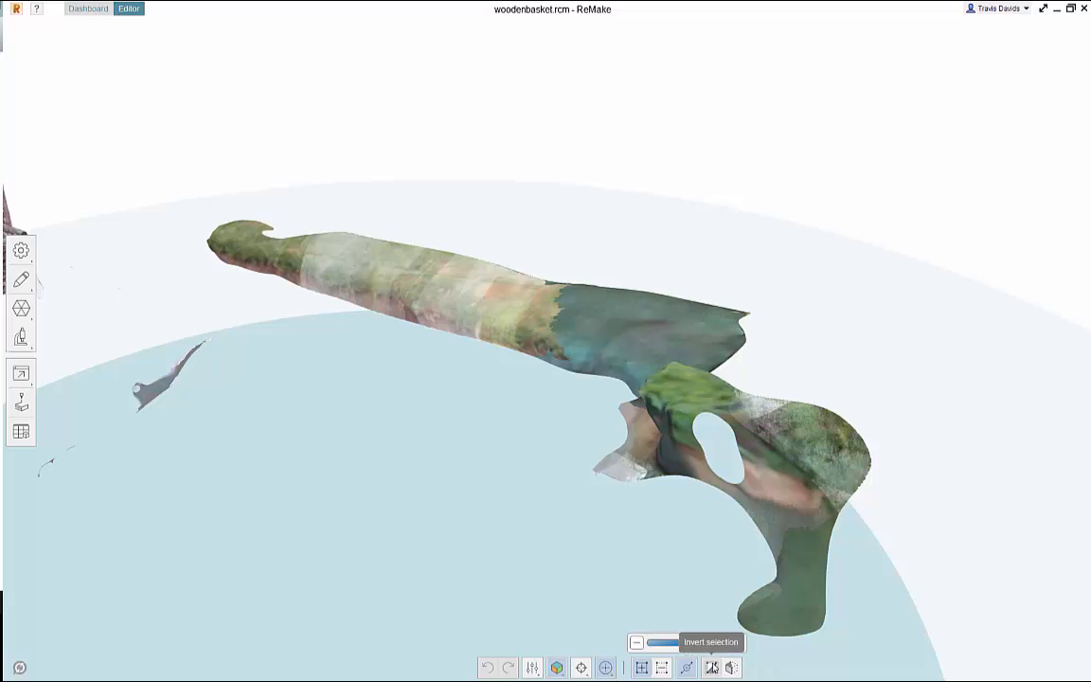
Invert the selection, delete everything except the near grass piece and examine what is left.
click(662, 667)
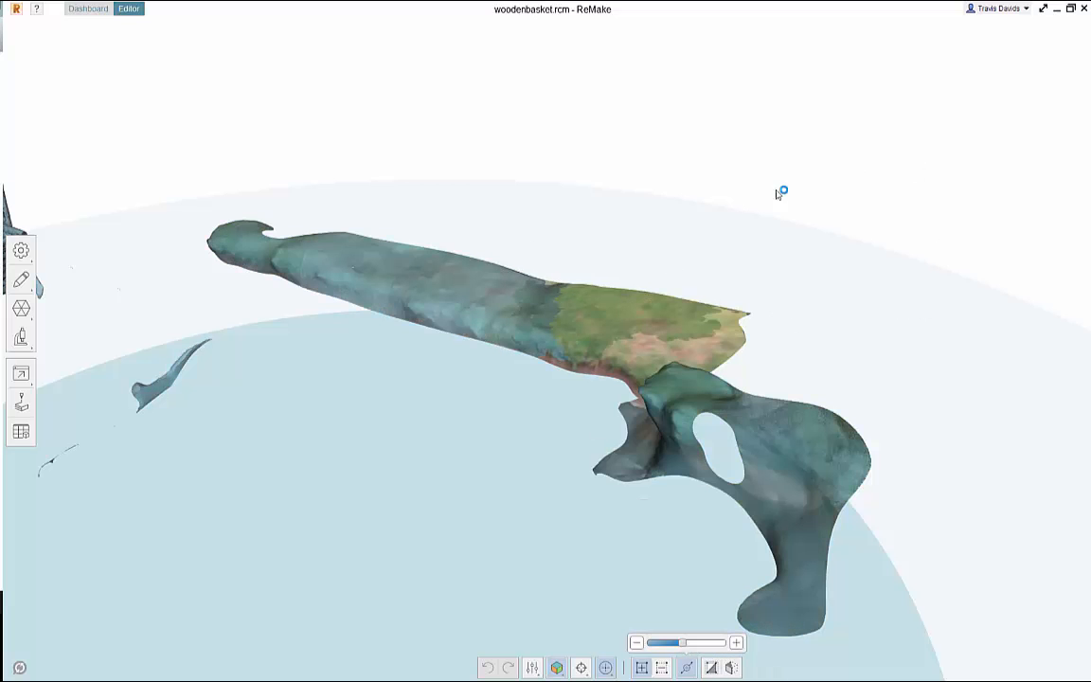
key(Delete)
right_drag(748, 439, 794, 353)
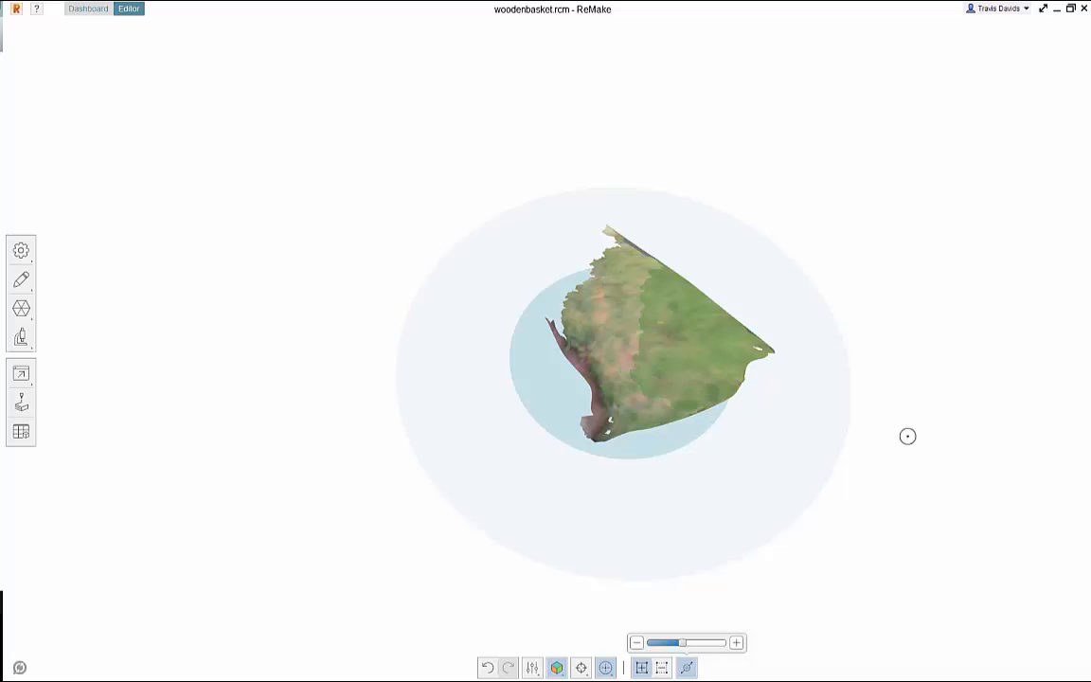
right_drag(857, 423, 898, 387)
right_drag(531, 396, 546, 367)
right_drag(853, 403, 823, 353)
Undo the deletion to bring back the removed parts of the scene.
key(ctrl+z)
key(ctrl+z)
key(ctrl+z)
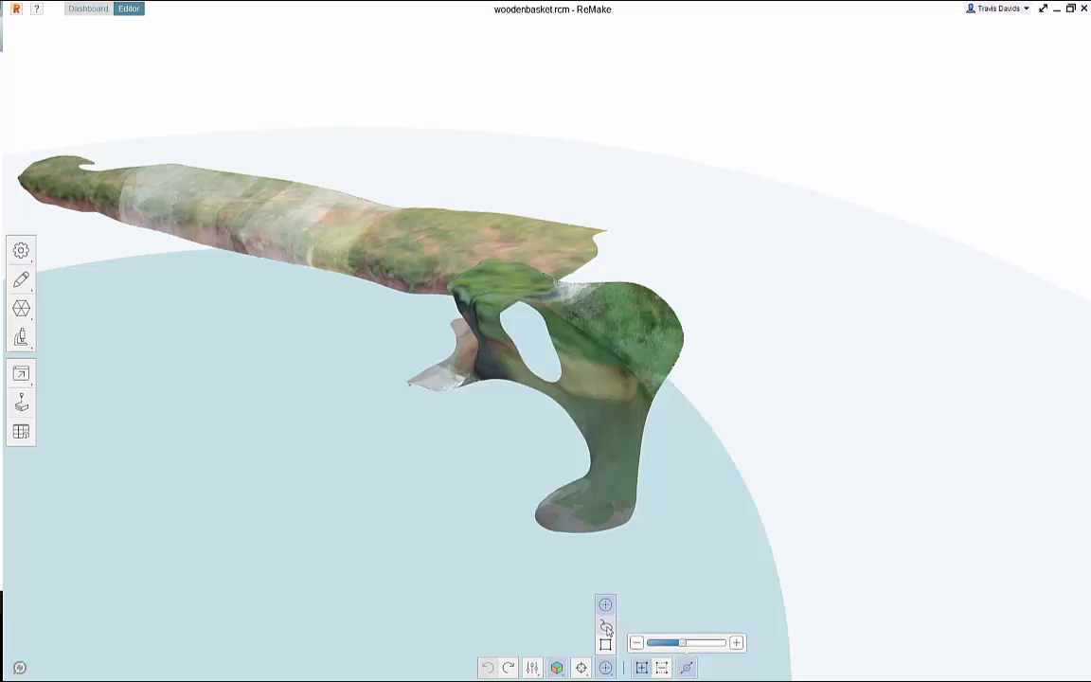
Choose the Lasso selection tool and outline the middle section of the grassy ground strip.
click(606, 625)
mouse_move(422, 374)
mouse_down()
mouse_move(387, 415)
mouse_move(398, 413)
mouse_up()
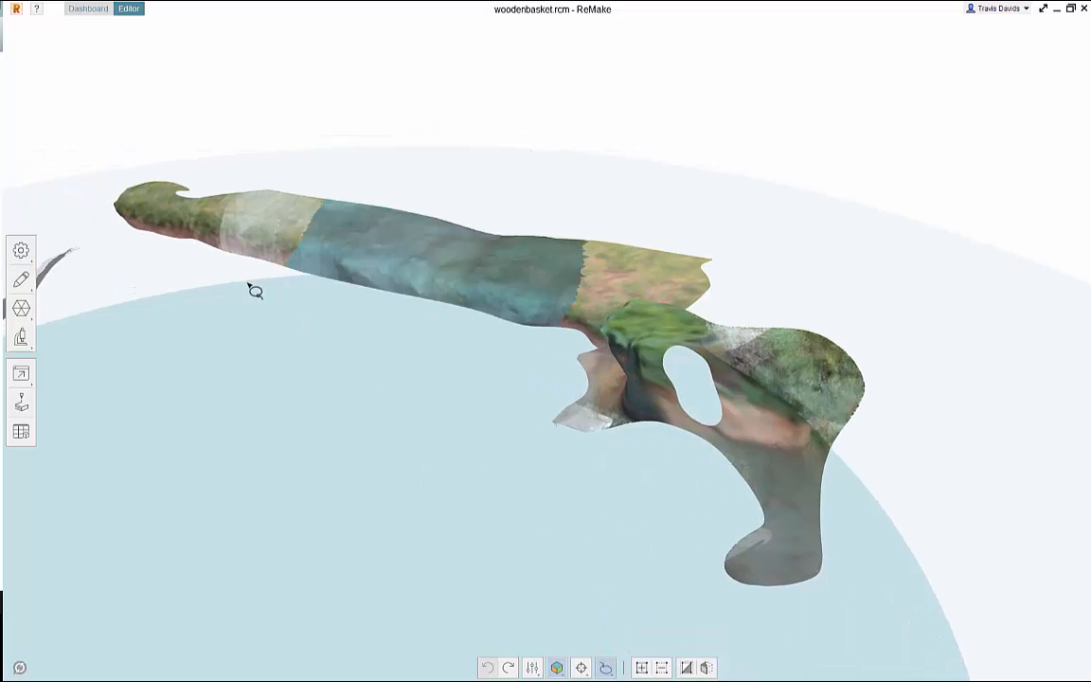
Lasso different middle and far sections of the grassy ground strip, then clear the selection.
mouse_move(248, 282)
mouse_down()
mouse_move(177, 349)
mouse_move(220, 351)
mouse_up()
drag(481, 269, 337, 369)
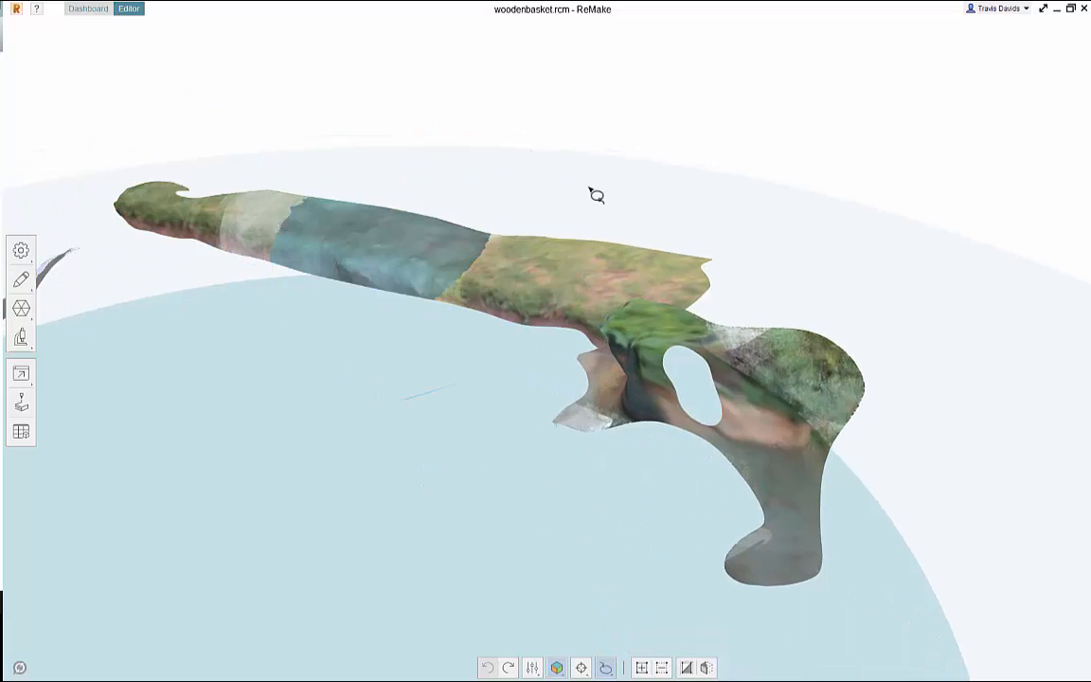
drag(589, 187, 413, 393)
mouse_move(170, 106)
mouse_down()
mouse_move(229, 232)
mouse_move(194, 185)
mouse_up()
right_drag(419, 348, 347, 319)
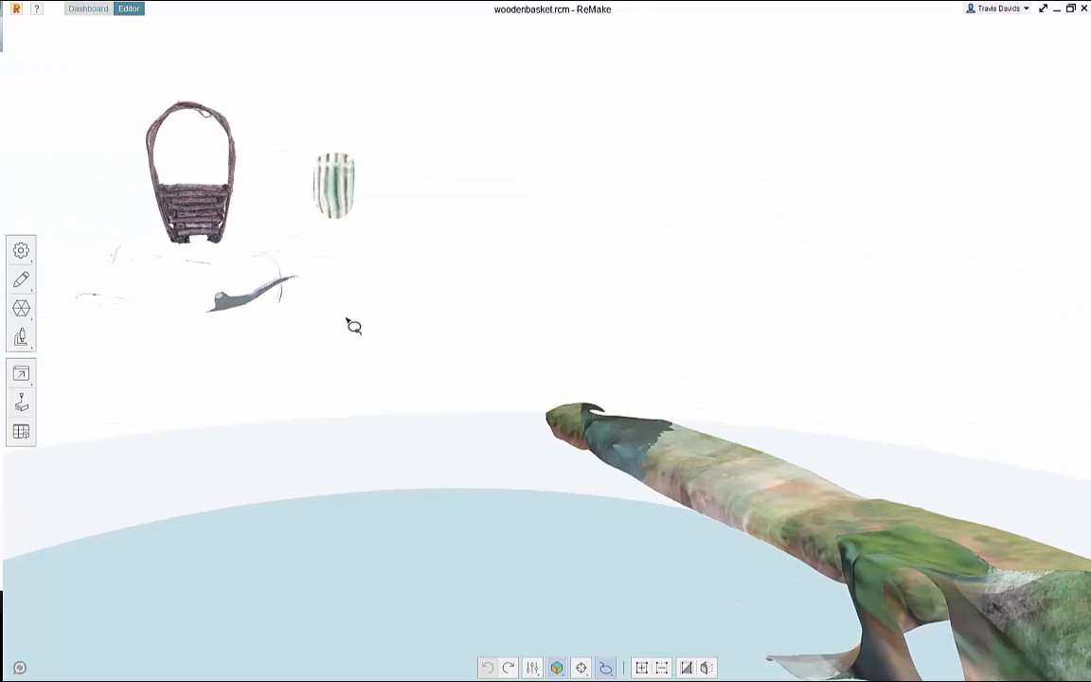
drag(332, 279, 492, 350)
drag(402, 282, 453, 302)
mouse_move(505, 281)
right_down()
mouse_move(608, 313)
mouse_move(472, 442)
right_up()
Switch to Window selection, box-select sections of the grassy ground strip, then clear the selection.
click(606, 670)
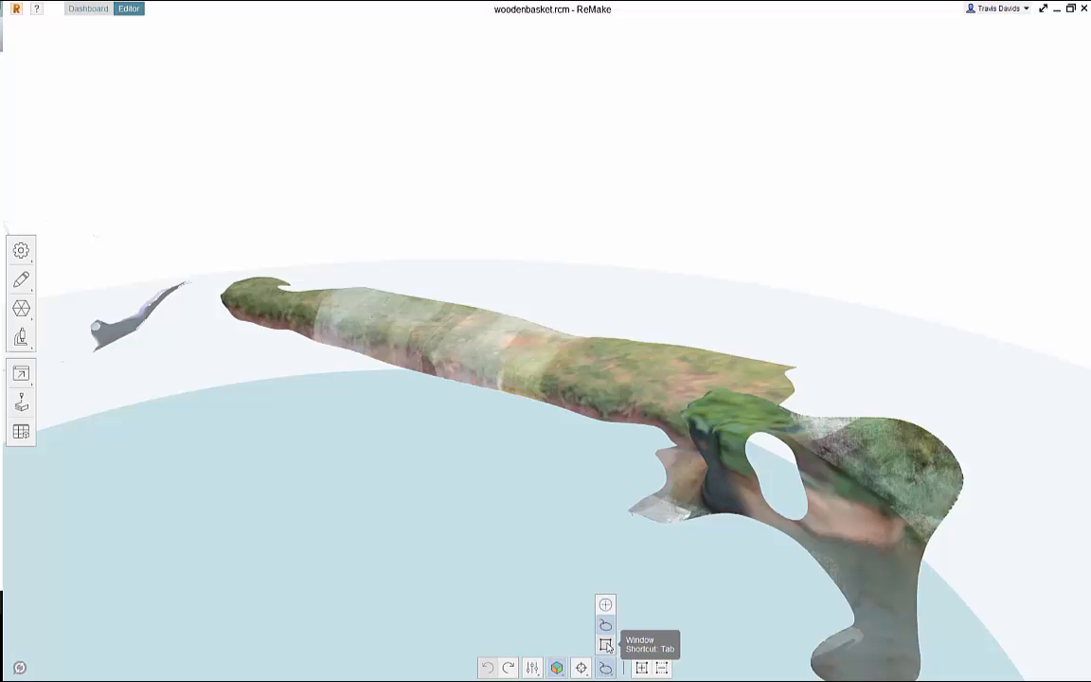
click(606, 645)
drag(331, 234, 559, 458)
drag(559, 283, 840, 470)
click(522, 276)
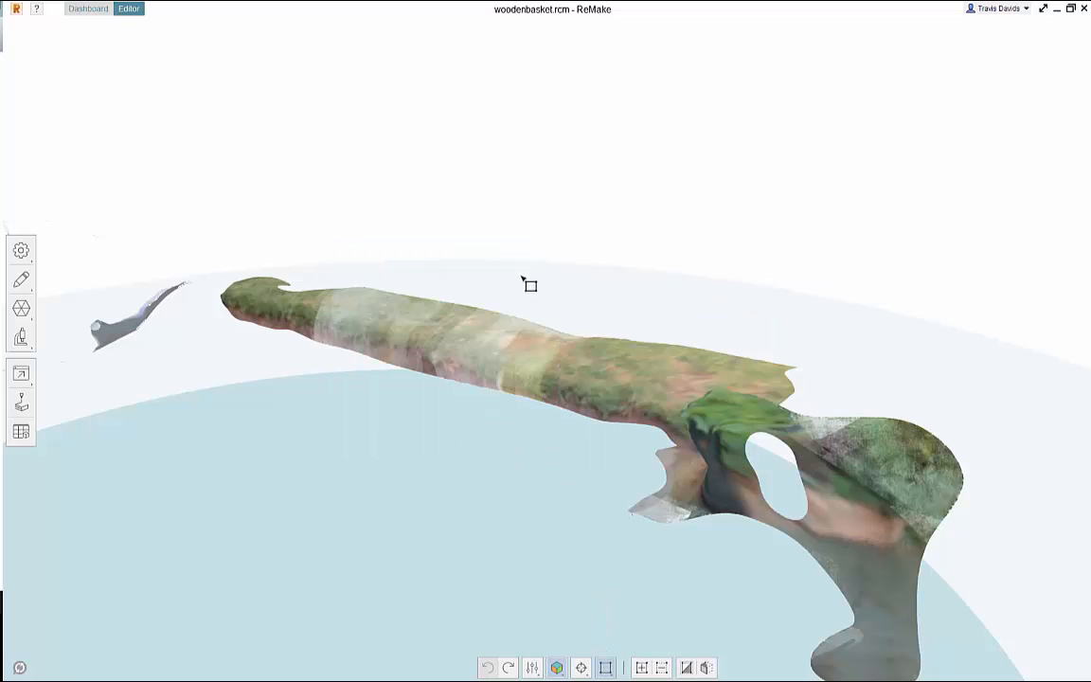
Return to the Lasso tool and outline the pale middle section of the grassy ground strip.
right_drag(516, 247, 587, 331)
scroll(587, 332, down, 4)
middle_drag(587, 332, 707, 404)
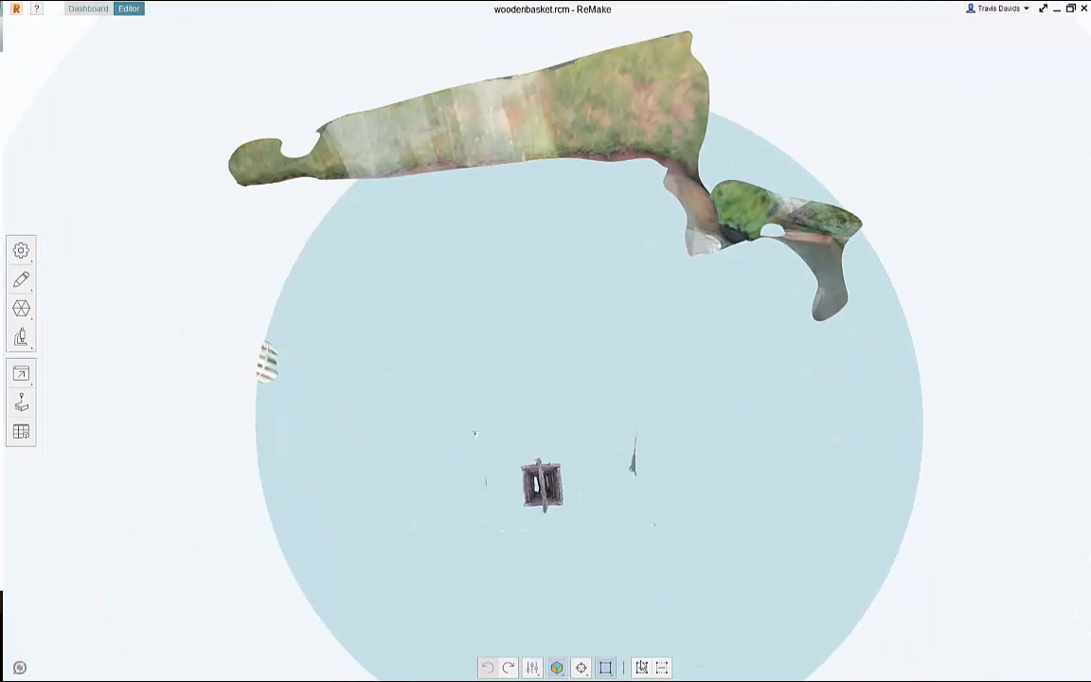
right_drag(604, 577, 449, 509)
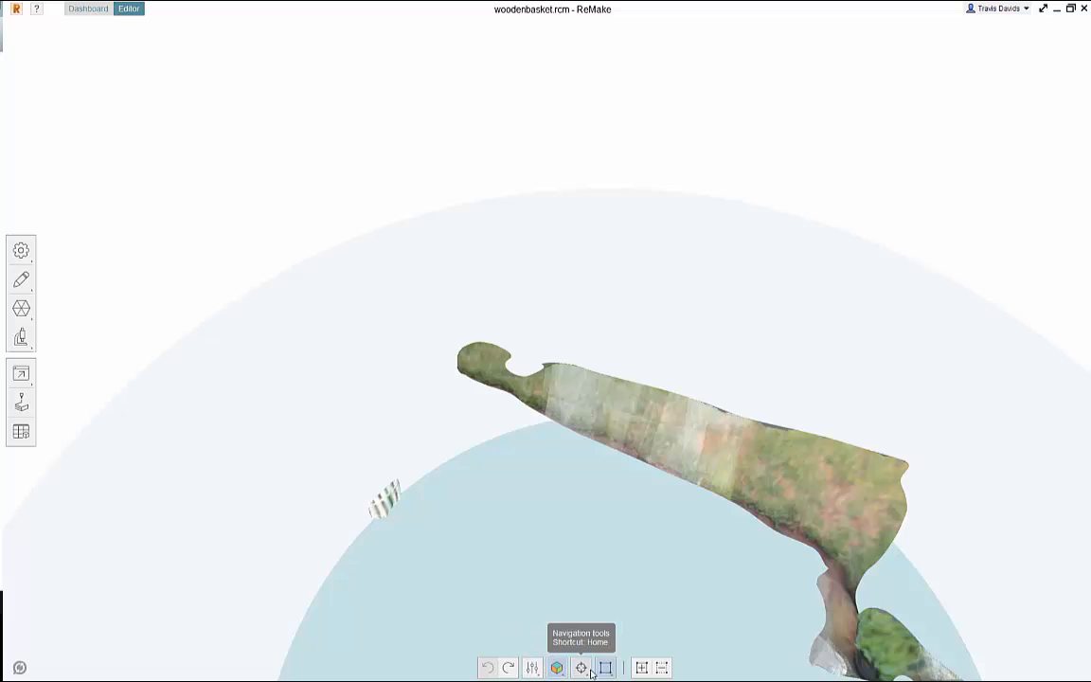
scroll(600, 566, up, 3)
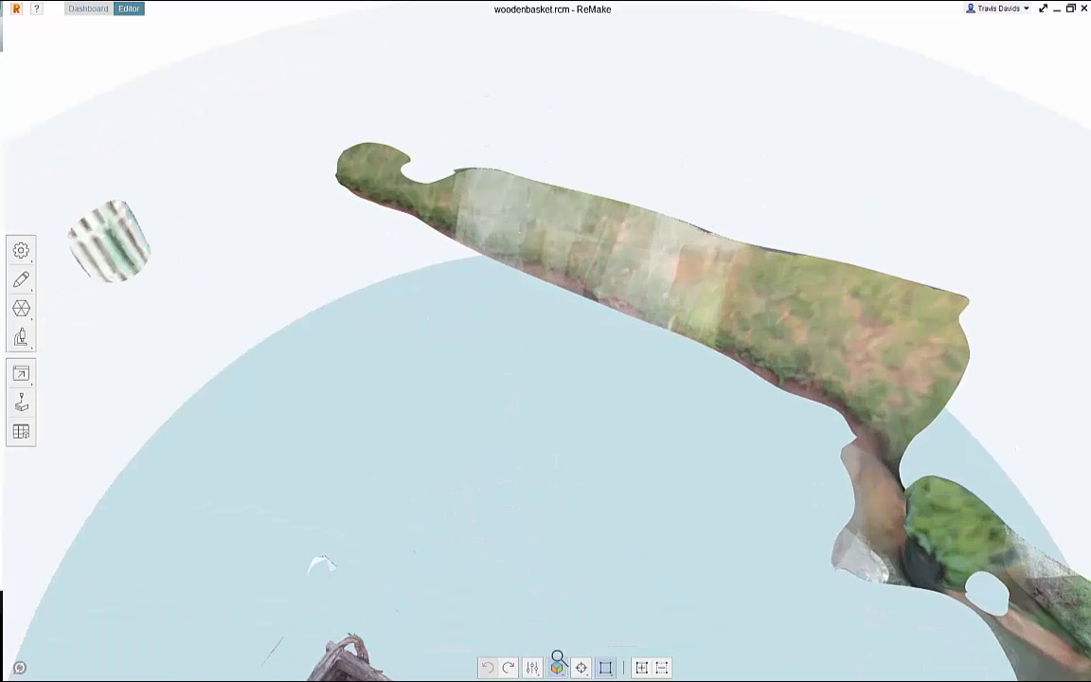
click(607, 667)
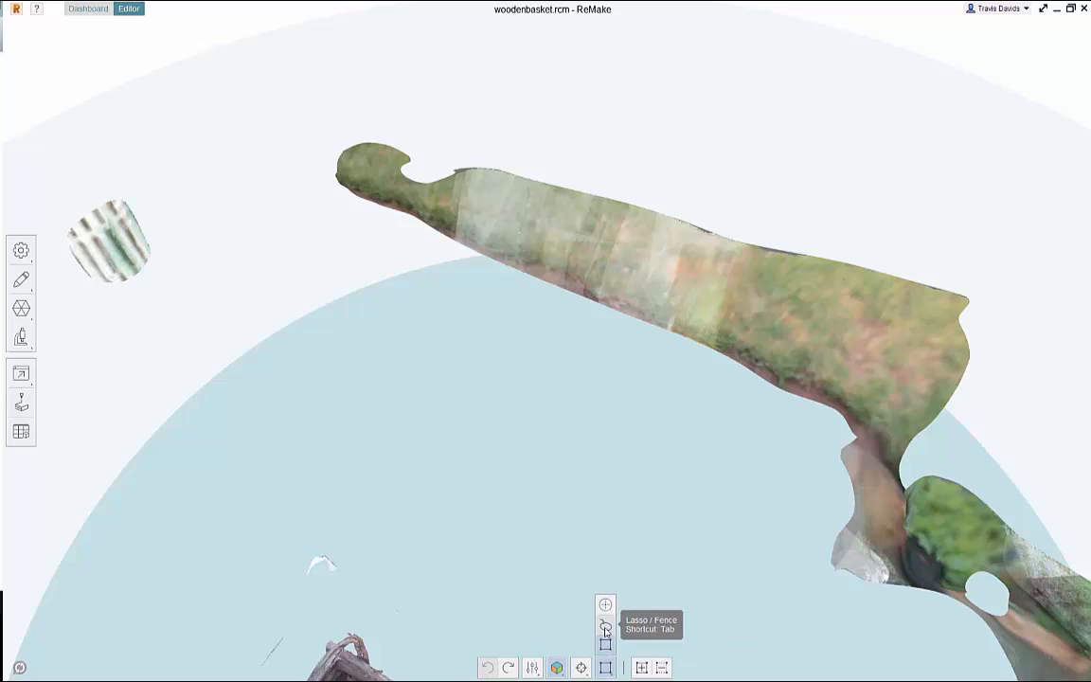
click(605, 625)
drag(519, 348, 581, 365)
click(639, 473)
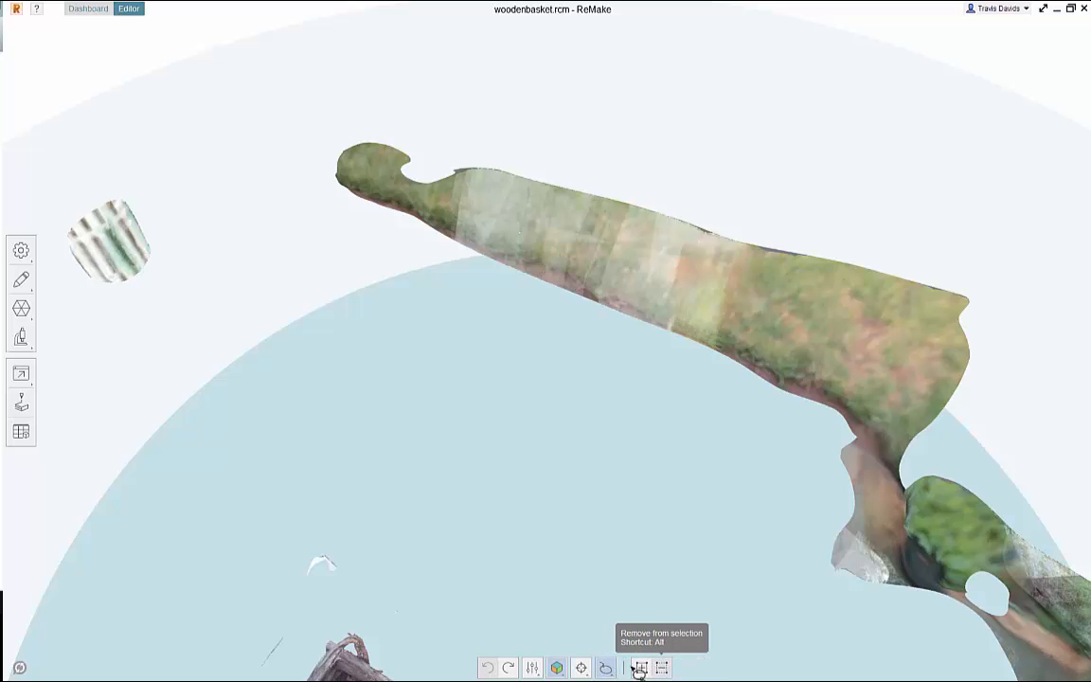
click(607, 669)
drag(625, 174, 595, 336)
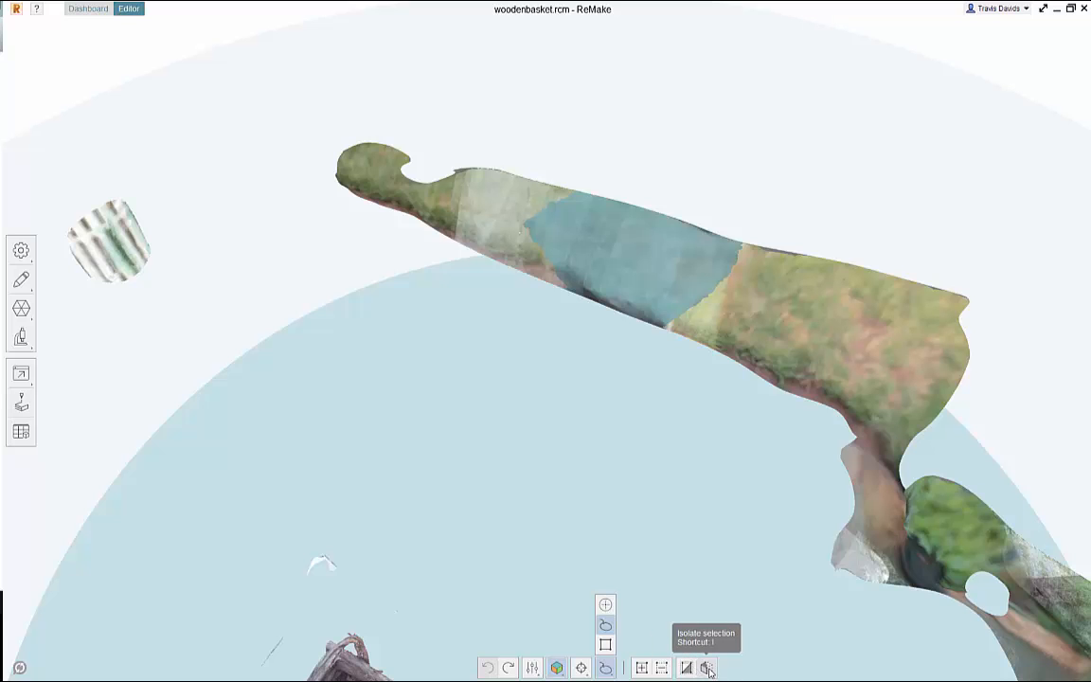
Isolate the selected ground section, examine it, and restore the rest of the scene.
click(707, 668)
mouse_move(748, 451)
middle_down()
mouse_move(626, 412)
mouse_move(699, 456)
mouse_move(613, 511)
mouse_move(635, 411)
middle_up()
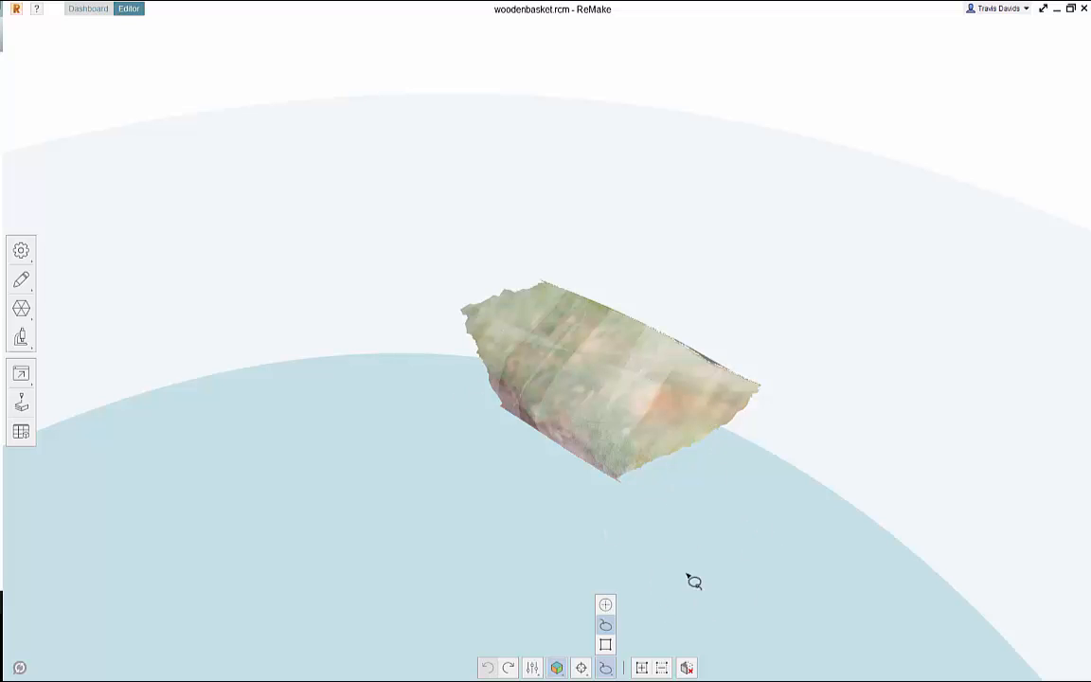
scroll(555, 411, down, 2)
click(687, 668)
scroll(545, 434, down, 5)
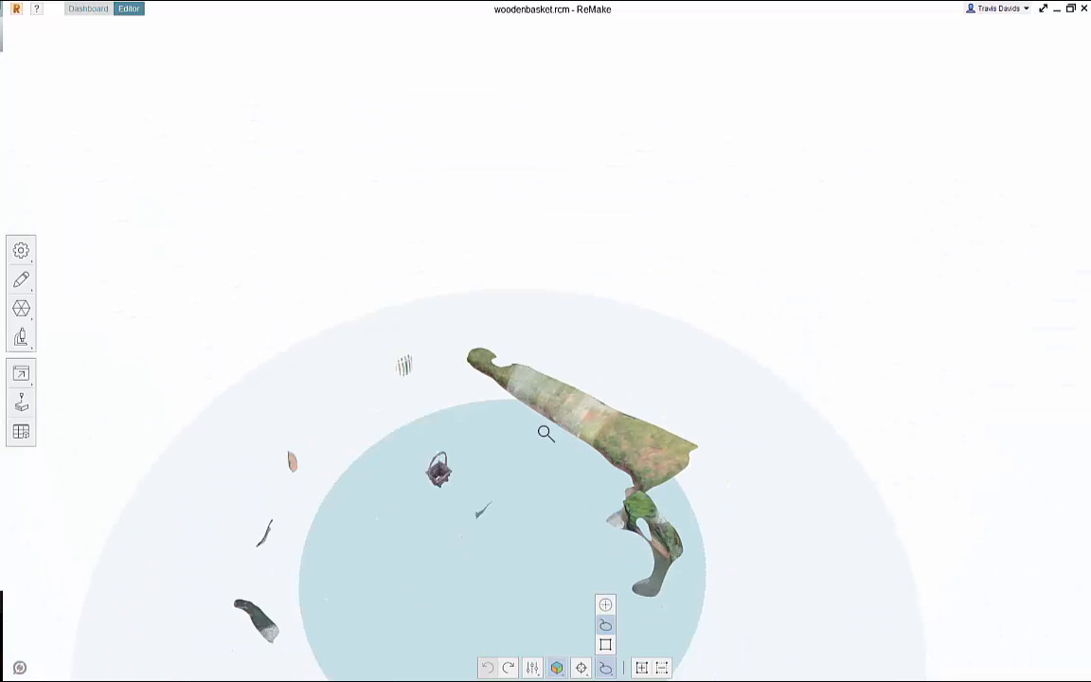
Use Window selection to box-select the small leaf-shaped fragment near the basket, then clear the selection.
scroll(472, 341, up, 3)
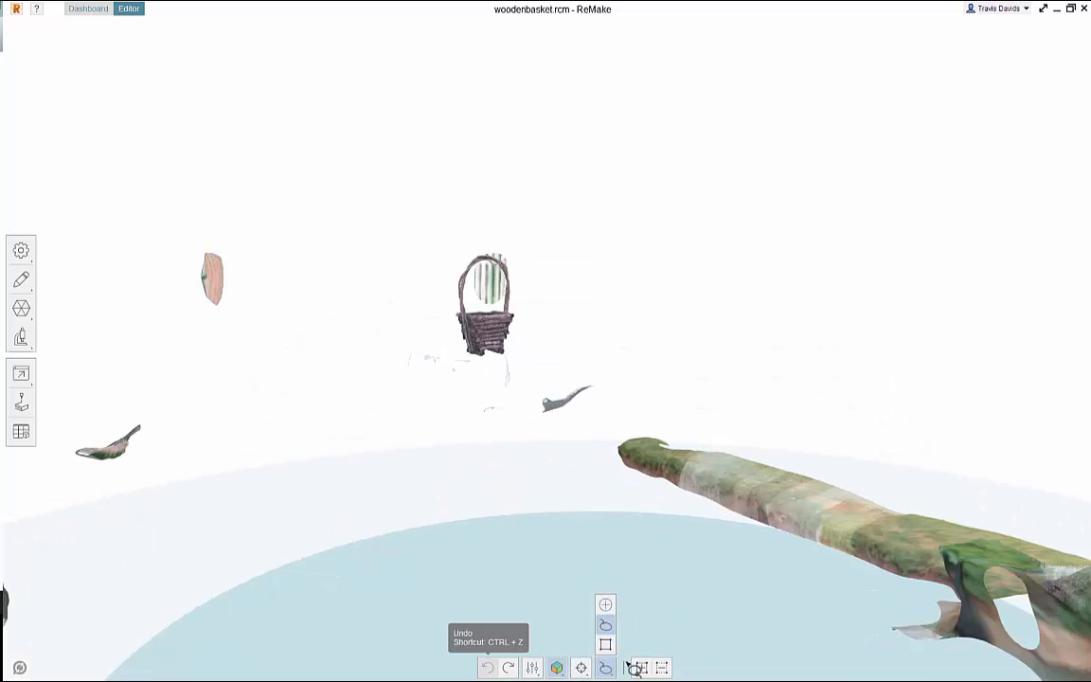
middle_drag(603, 476, 645, 451)
drag(645, 451, 639, 502)
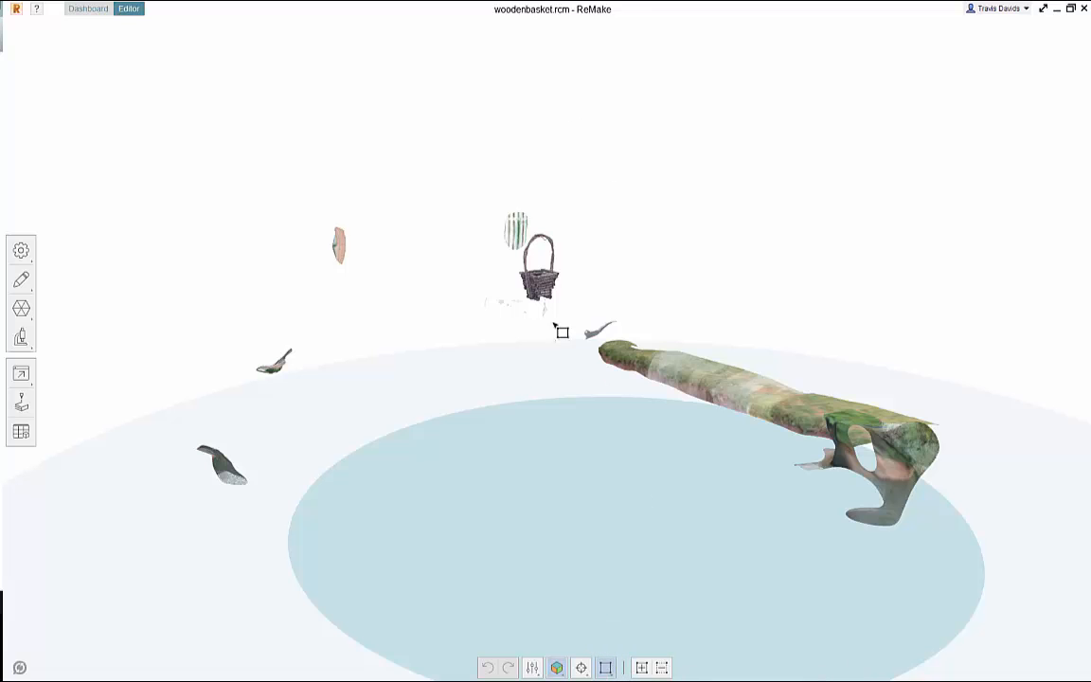
drag(580, 370, 680, 429)
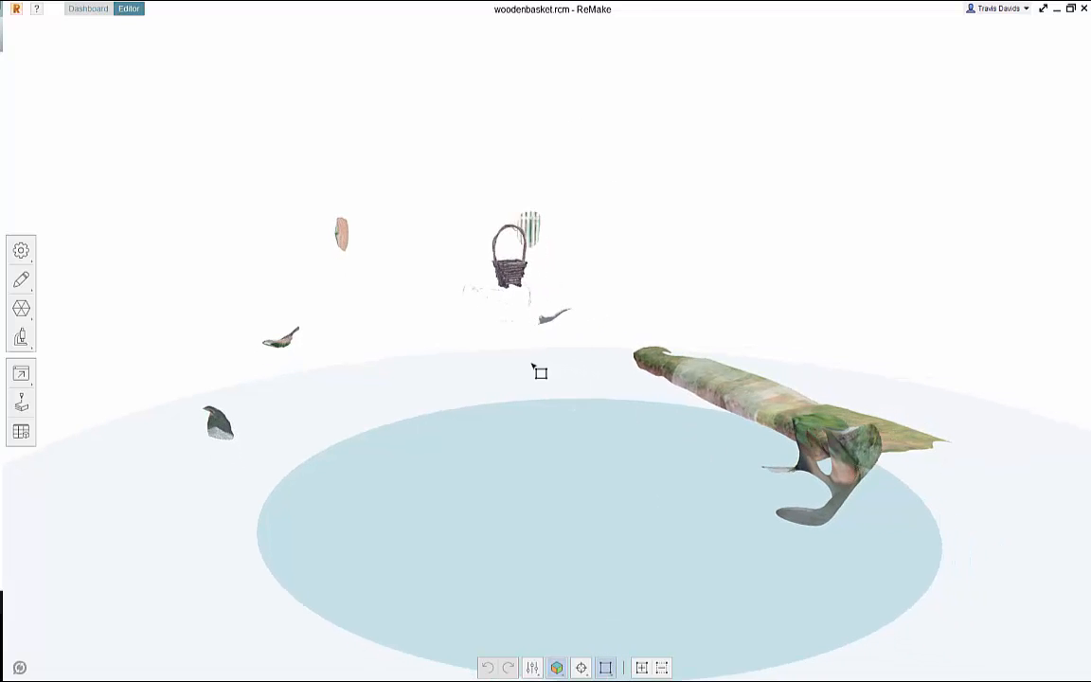
drag(536, 371, 468, 339)
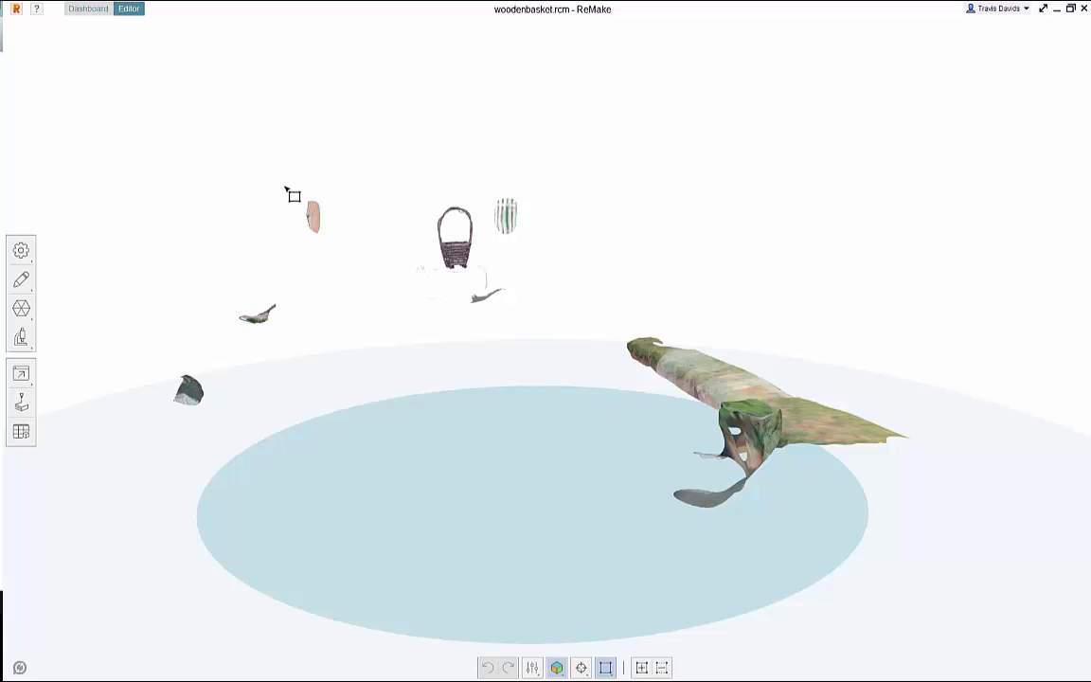
drag(226, 238, 333, 339)
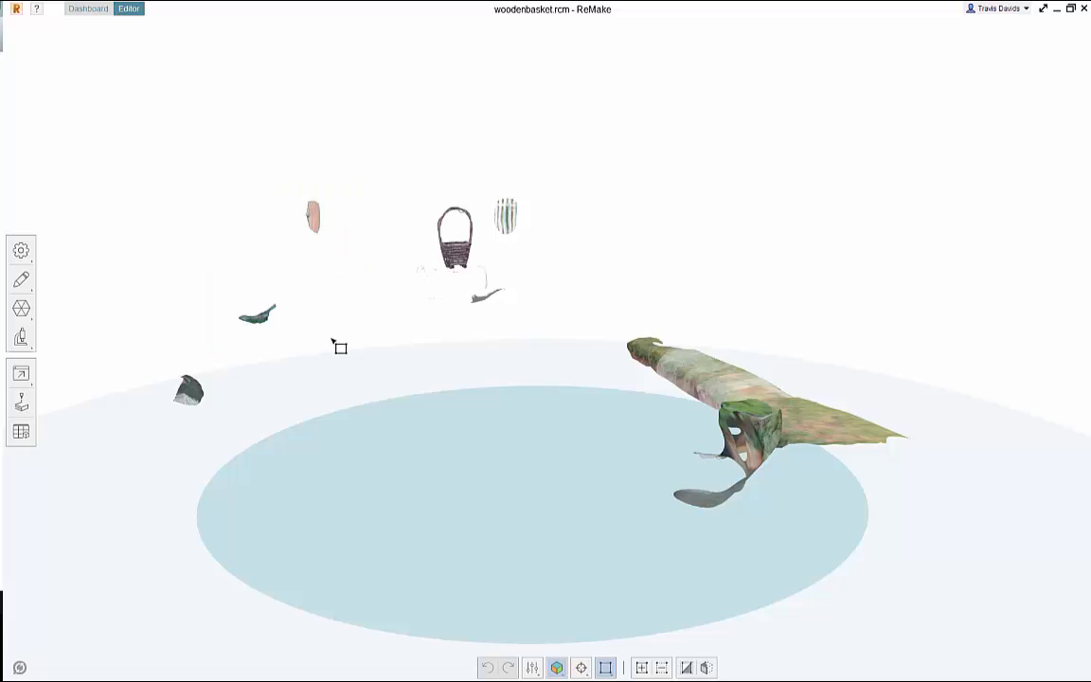
drag(536, 361, 517, 282)
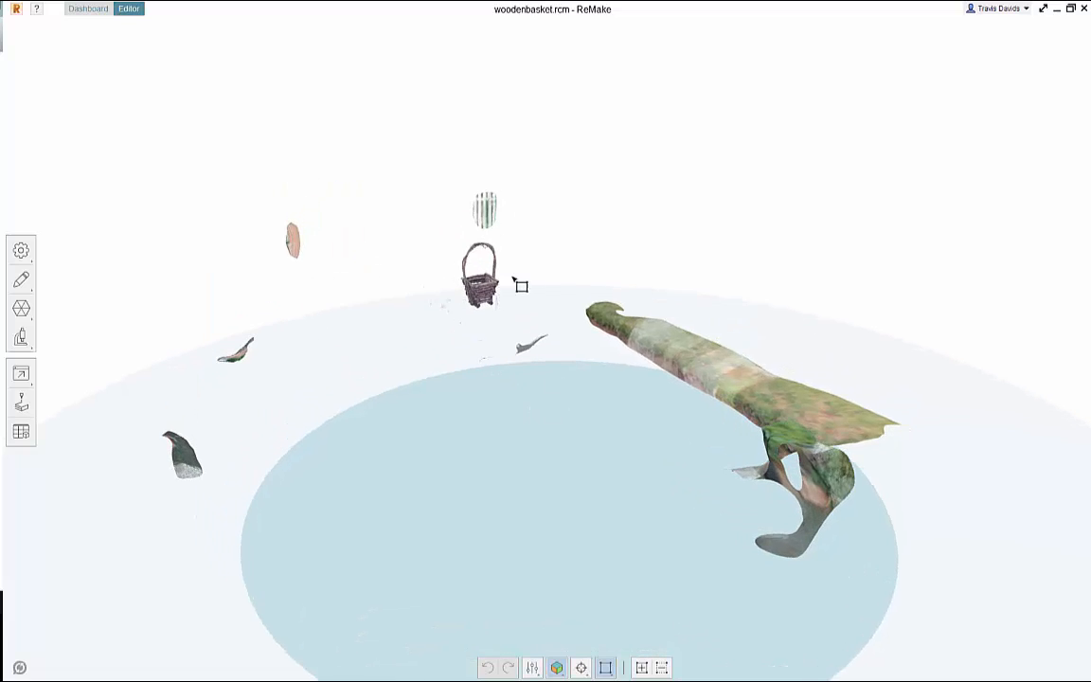
Box-select the large grassy ground strip together with its attached near piece and delete them.
scroll(491, 281, up, 5)
scroll(481, 313, down, 5)
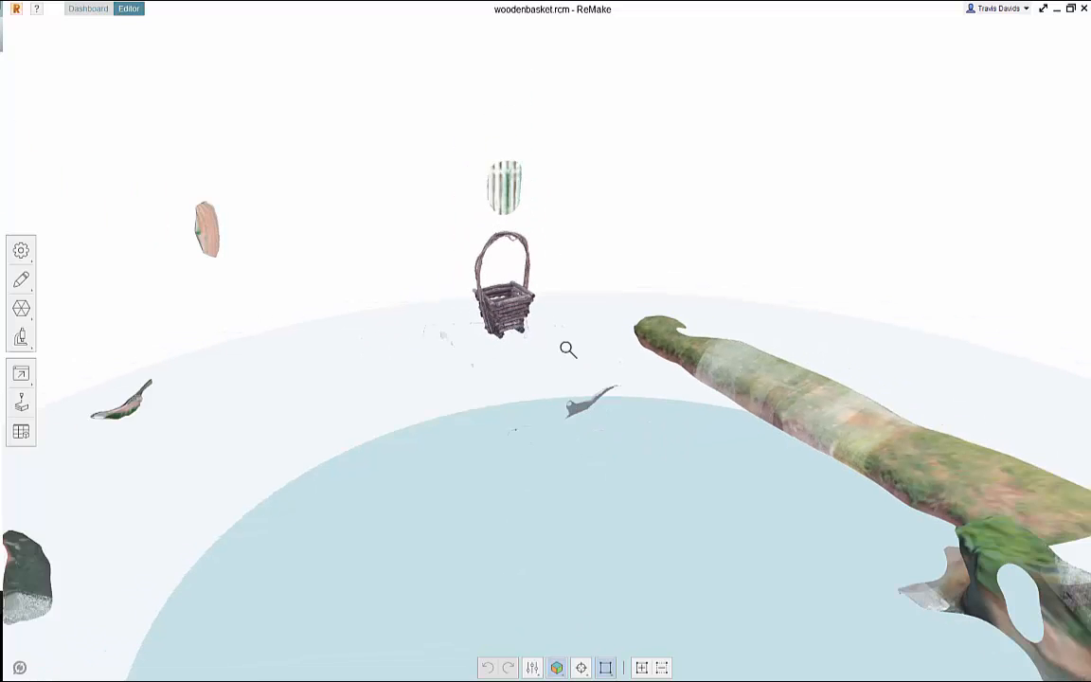
right_drag(632, 421, 580, 568)
scroll(580, 572, down, 3)
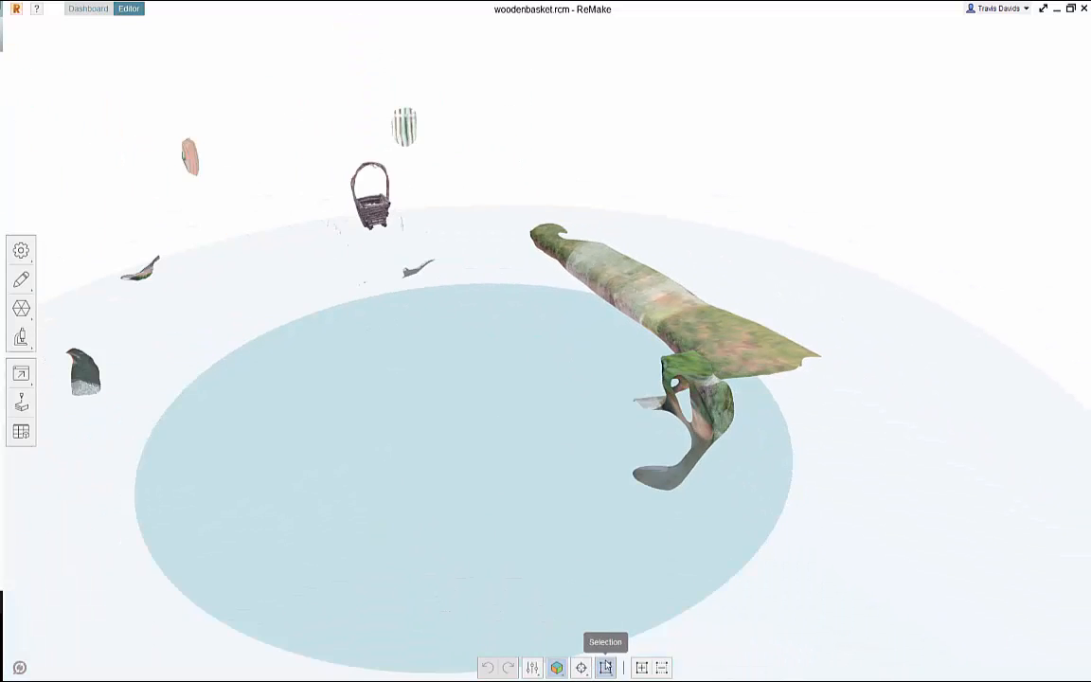
right_drag(502, 427, 552, 558)
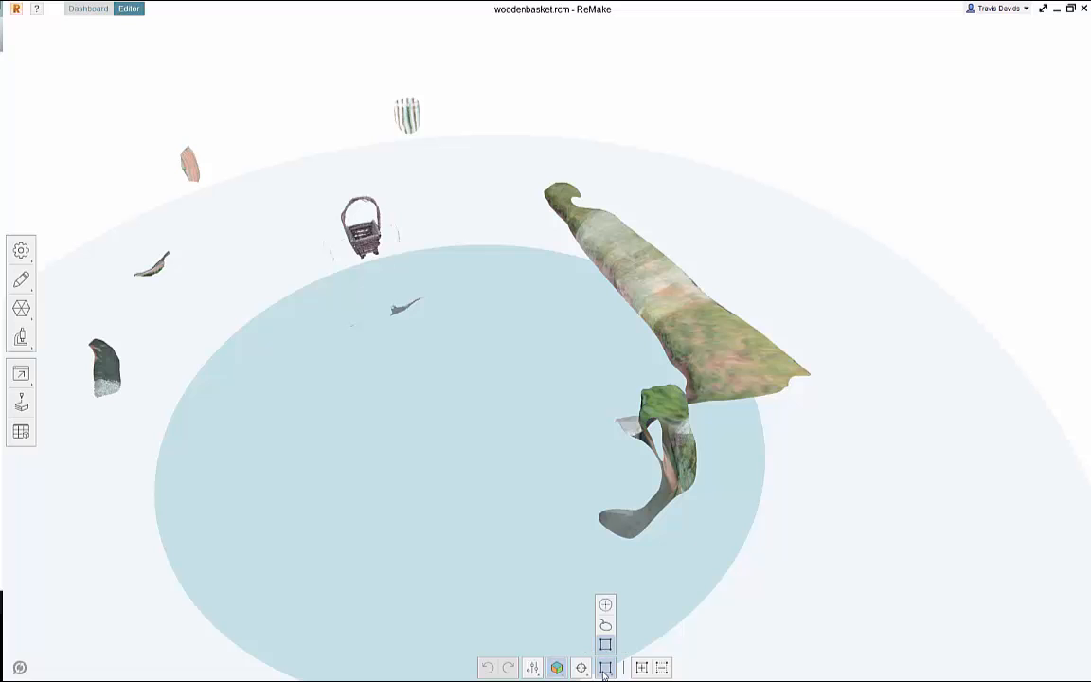
scroll(771, 519, down, 3)
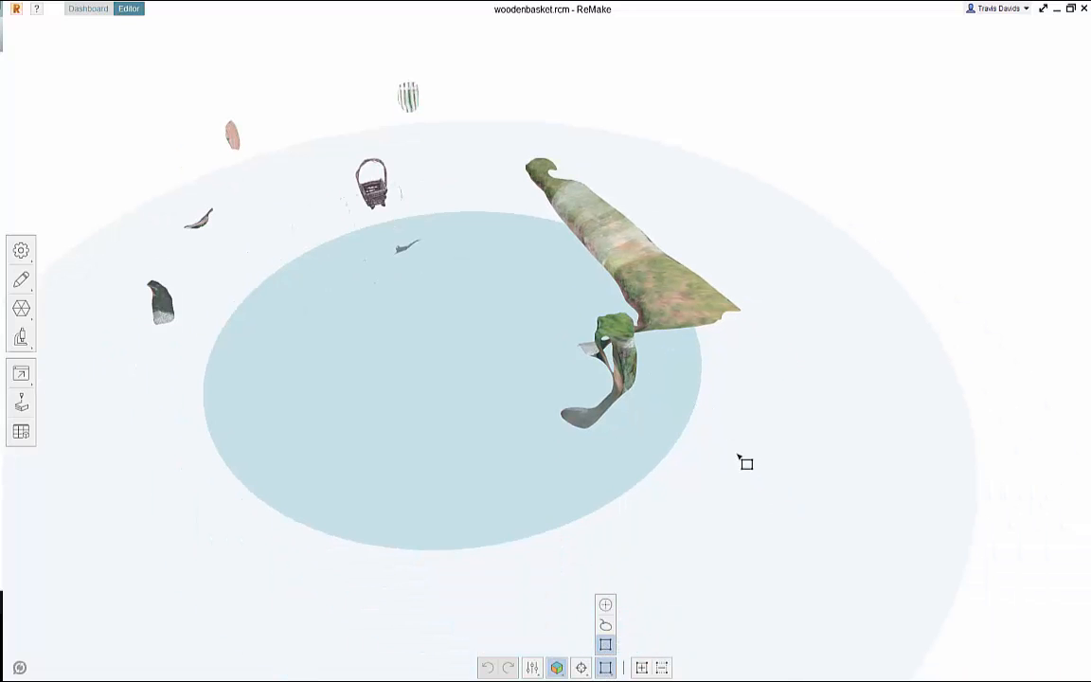
right_drag(751, 453, 806, 545)
drag(802, 550, 495, 80)
right_drag(743, 443, 726, 358)
key(Delete)
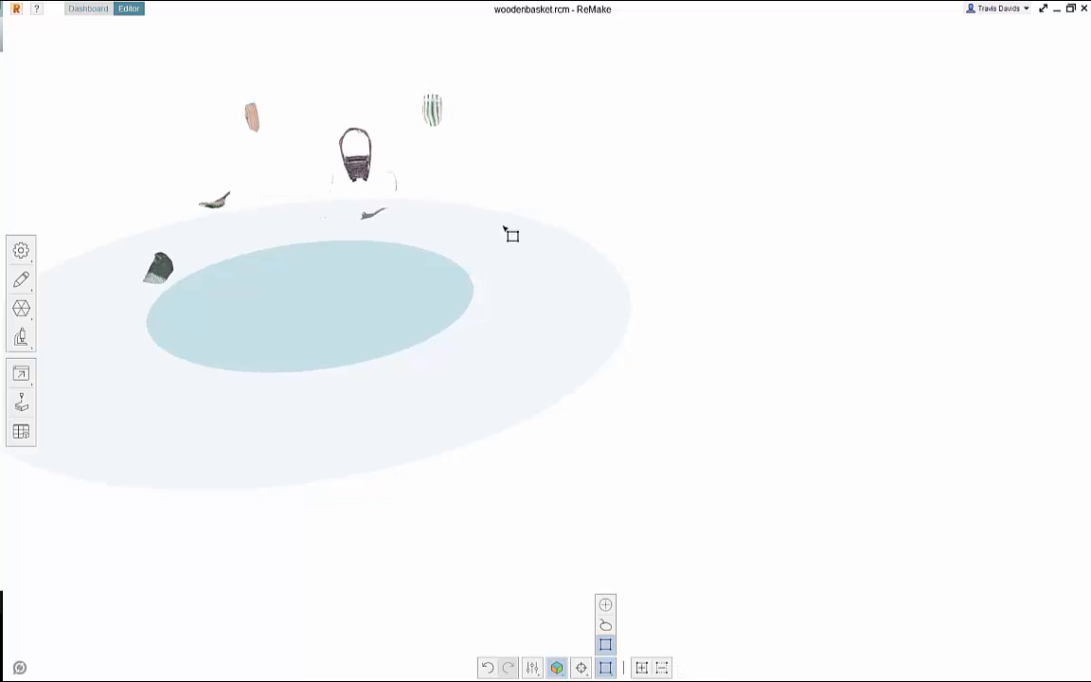
Box-select and delete the loose fragments around the basket, including the striped patch and the small grey piece.
drag(215, 73, 455, 348)
key(Delete)
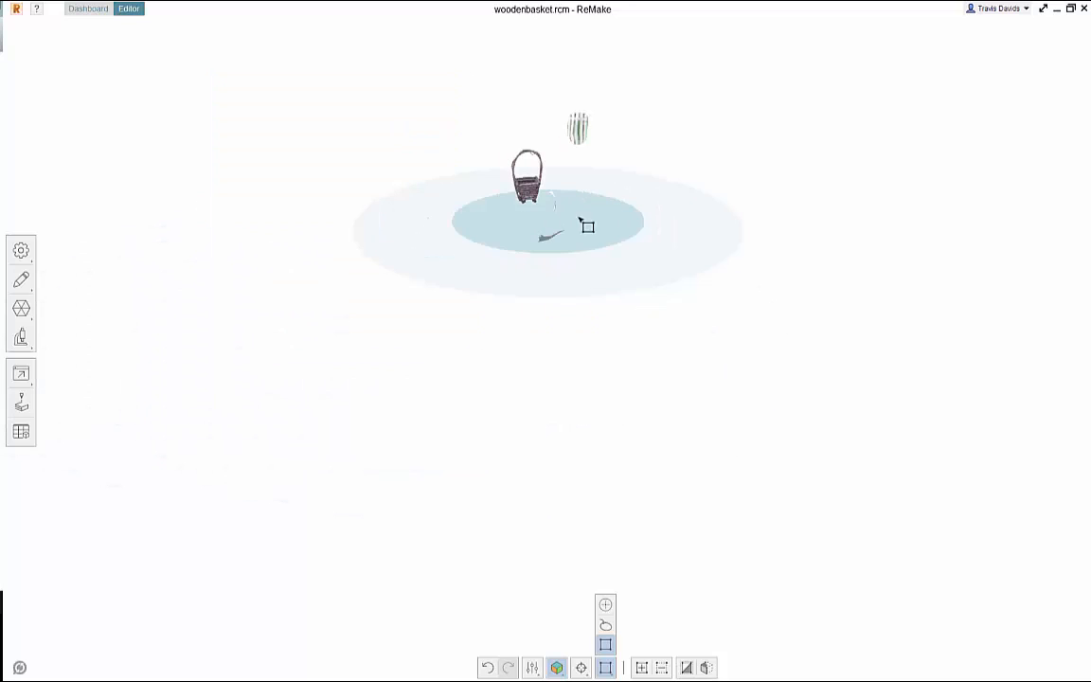
drag(563, 237, 425, 104)
key(Delete)
right_drag(563, 368, 557, 322)
right_drag(547, 417, 544, 402)
drag(551, 510, 228, 436)
key(Delete)
key(Delete)
Box-select the thin scattered debris just below the basket's base in a level side view and delete it.
right_drag(513, 449, 279, 432)
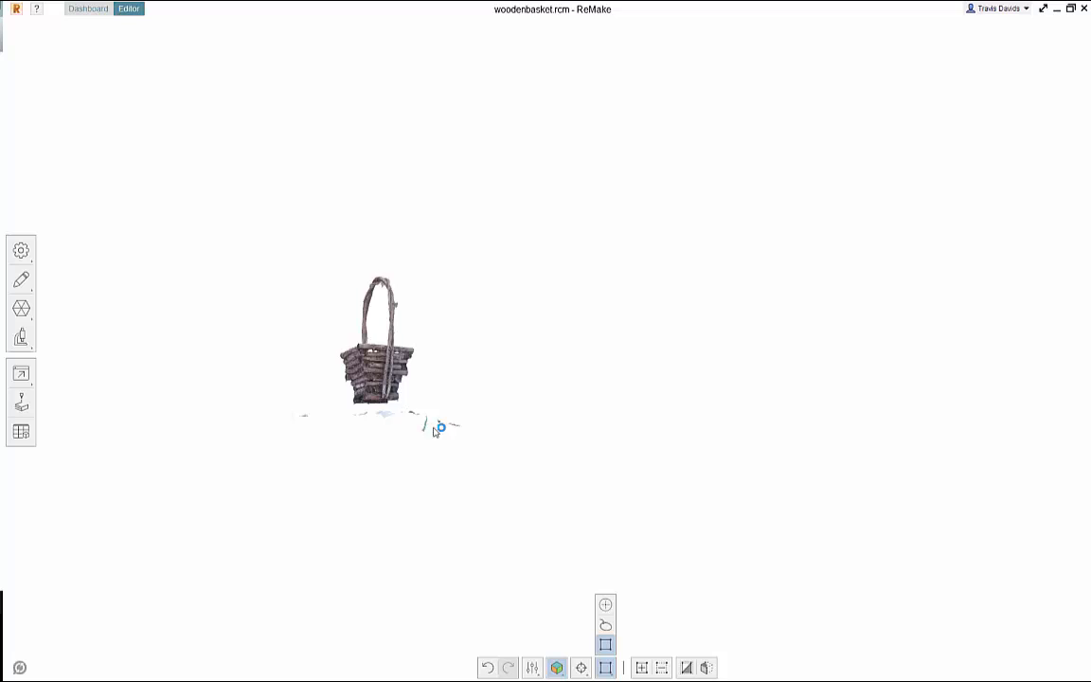
scroll(397, 438, up, 5)
right_drag(397, 439, 361, 451)
drag(520, 401, 166, 378)
key(Delete)
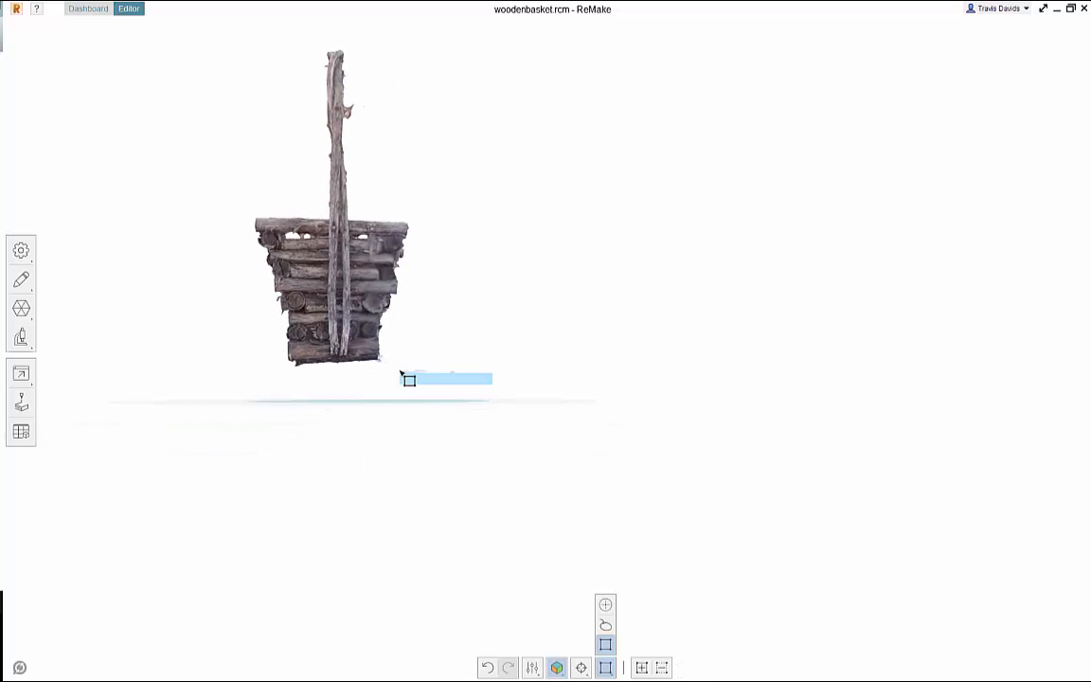
Inspect the cleaned basket up close from several sides, checking the handle, log walls and feet.
right_drag(452, 362, 581, 366)
scroll(580, 364, down, 2)
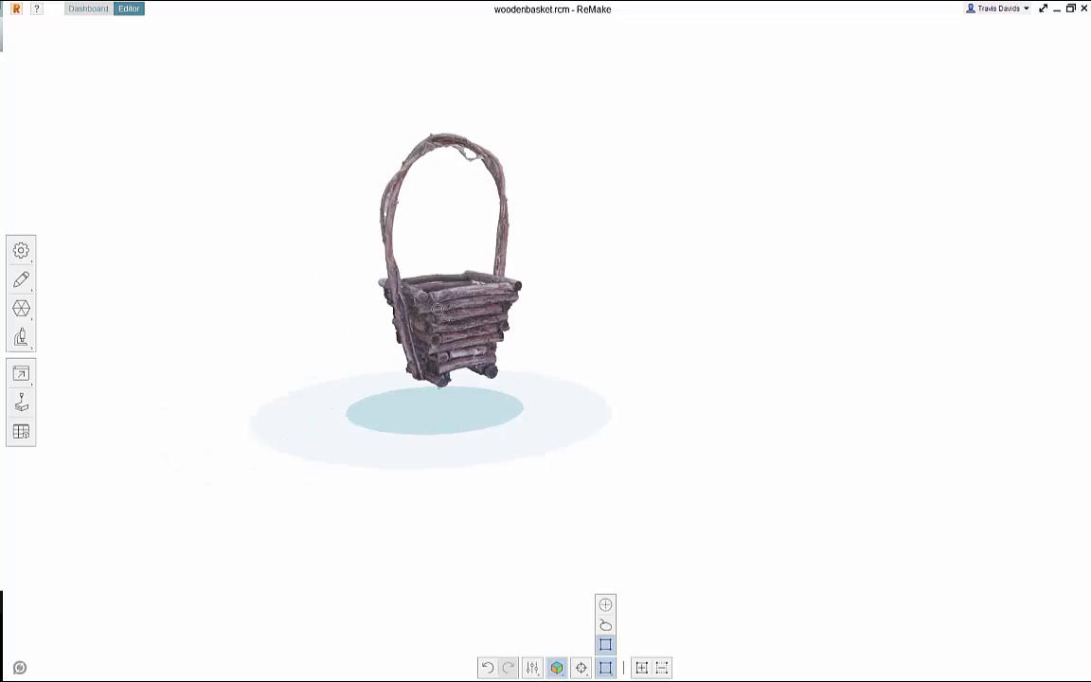
scroll(411, 291, up, 5)
scroll(398, 350, down, 2)
scroll(431, 404, up, 4)
scroll(597, 431, down, 4)
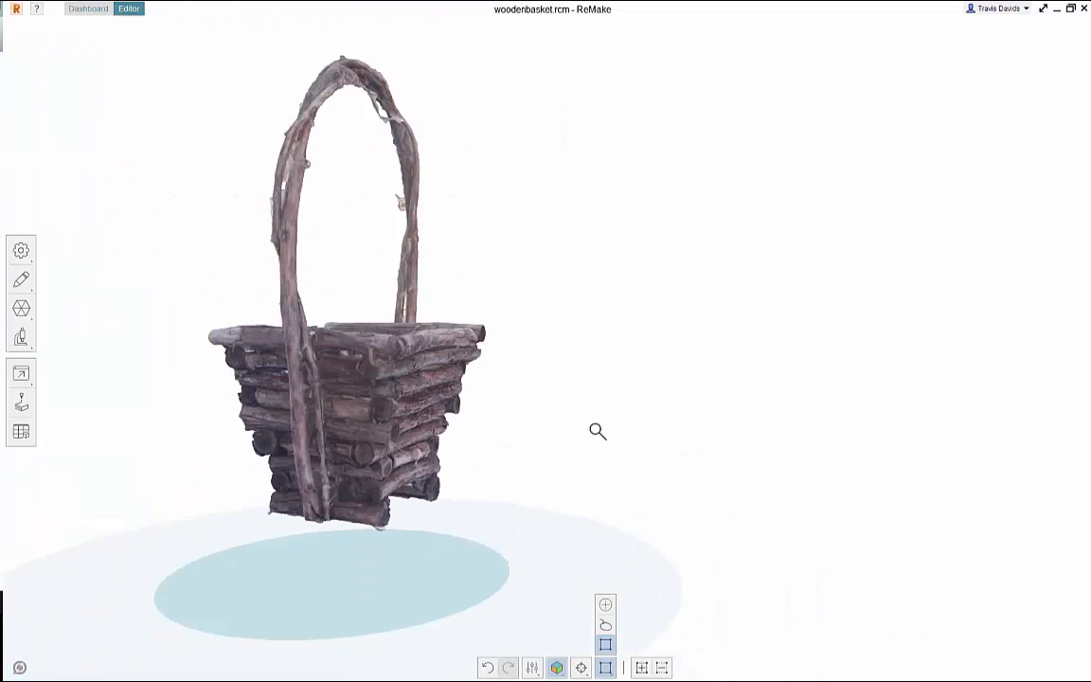
scroll(423, 533, up, 1)
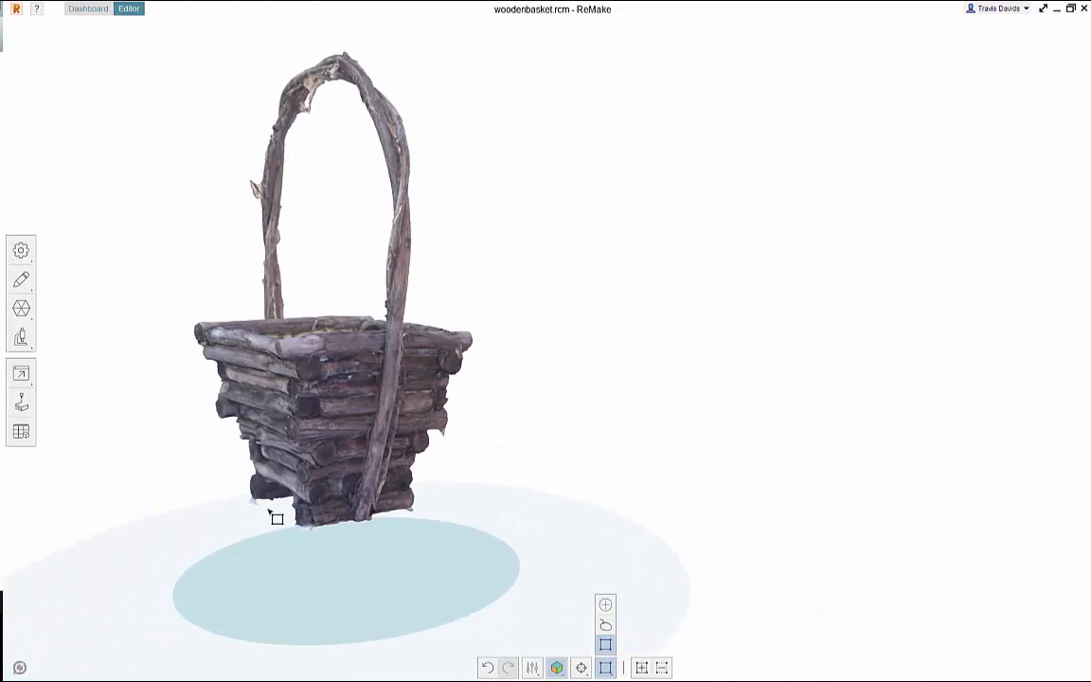
middle_drag(273, 514, 310, 491)
drag(366, 509, 333, 512)
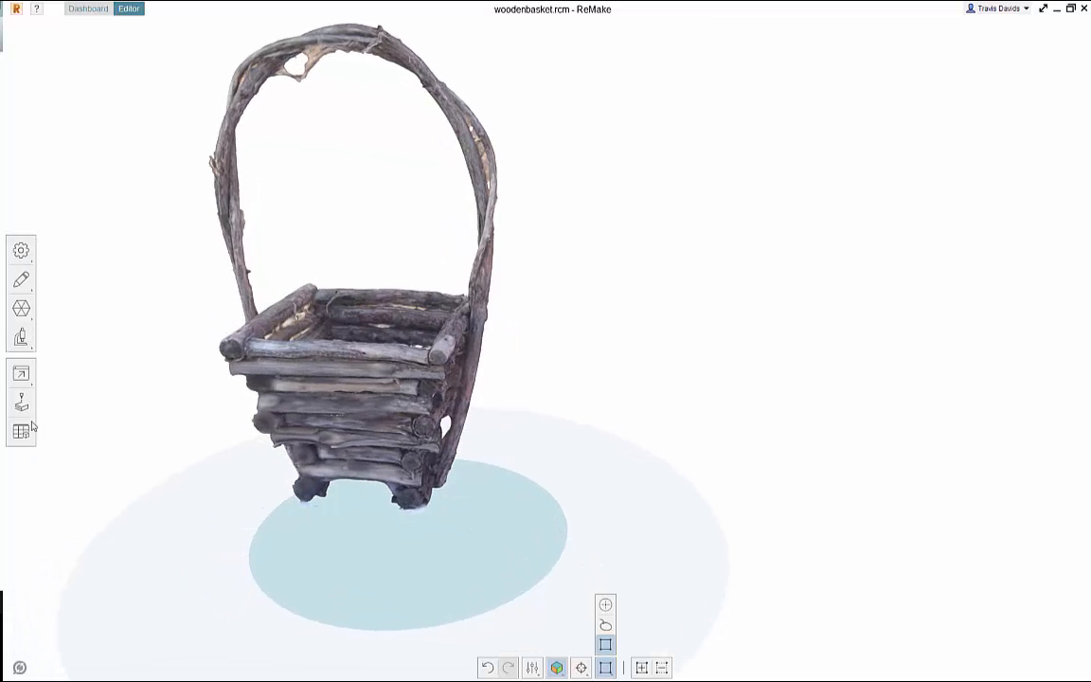
right_drag(536, 376, 412, 380)
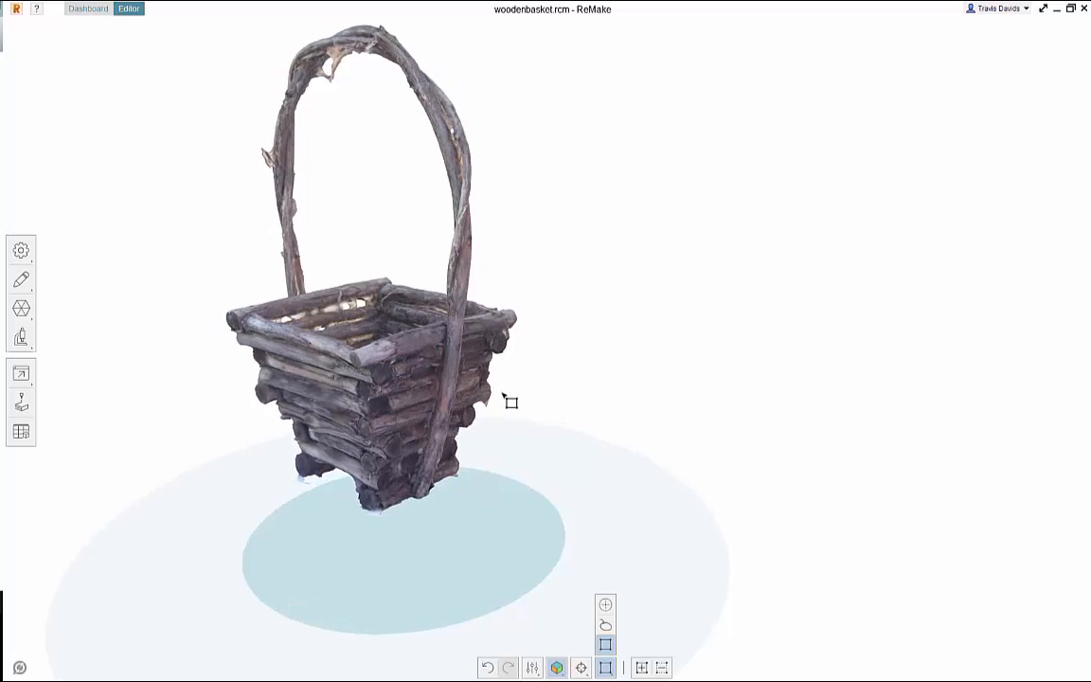
Check the area around the basket from directly above and from the front for leftover fragments.
scroll(626, 390, down, 4)
right_drag(605, 374, 547, 438)
scroll(547, 435, down, 6)
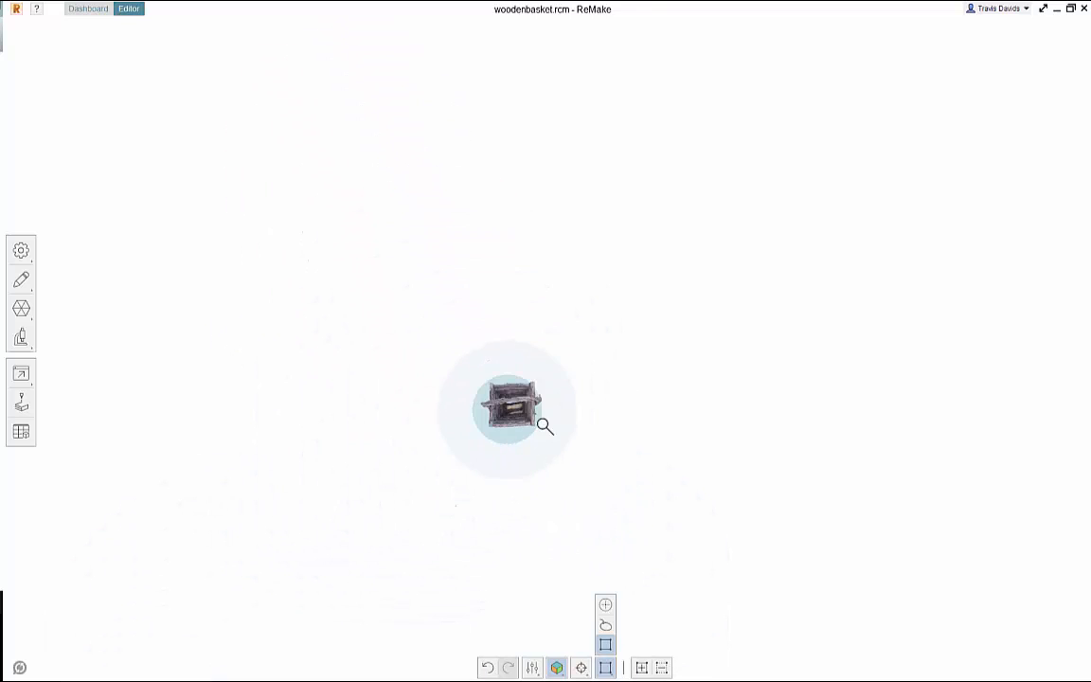
scroll(542, 425, up, 5)
scroll(537, 424, down, 1)
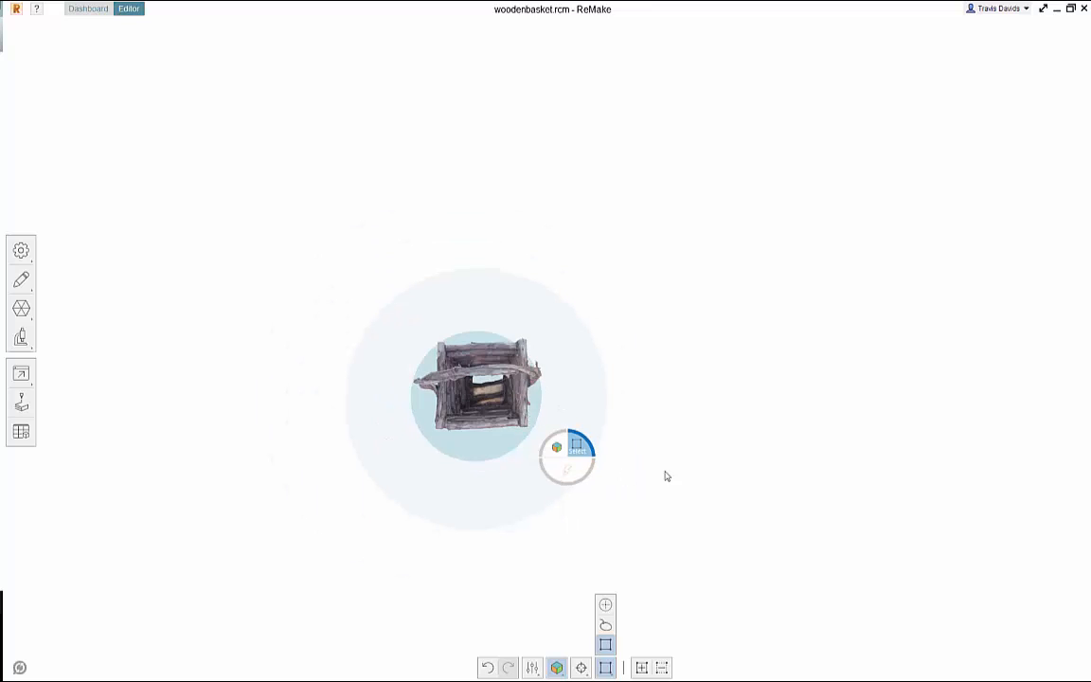
right_drag(625, 347, 385, 263)
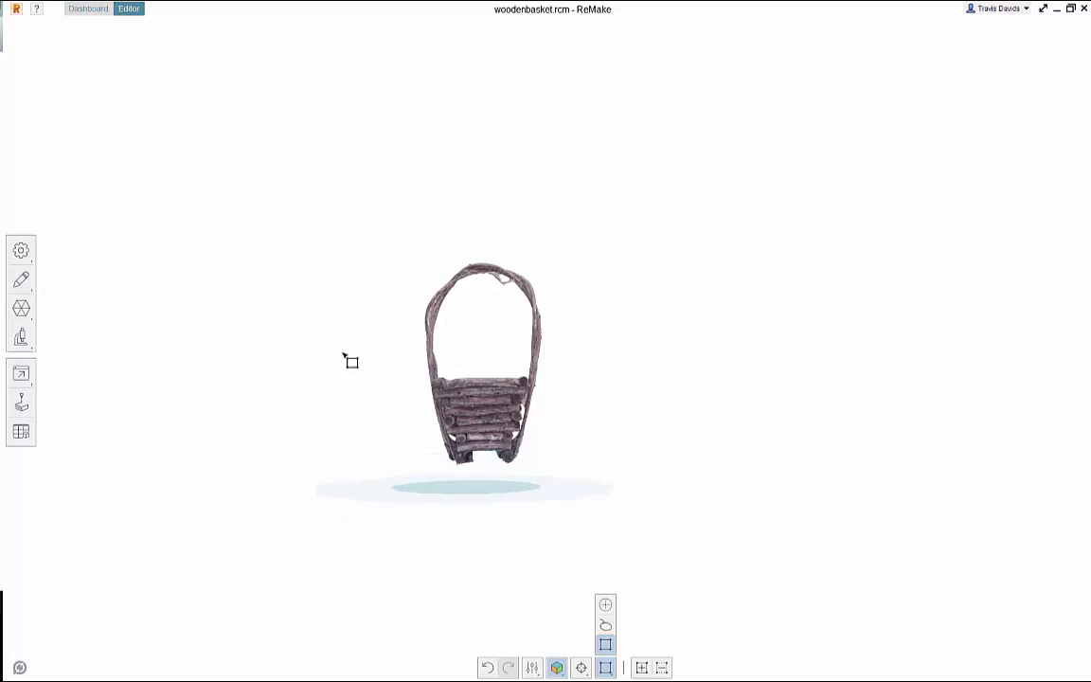
scroll(648, 412, up, 5)
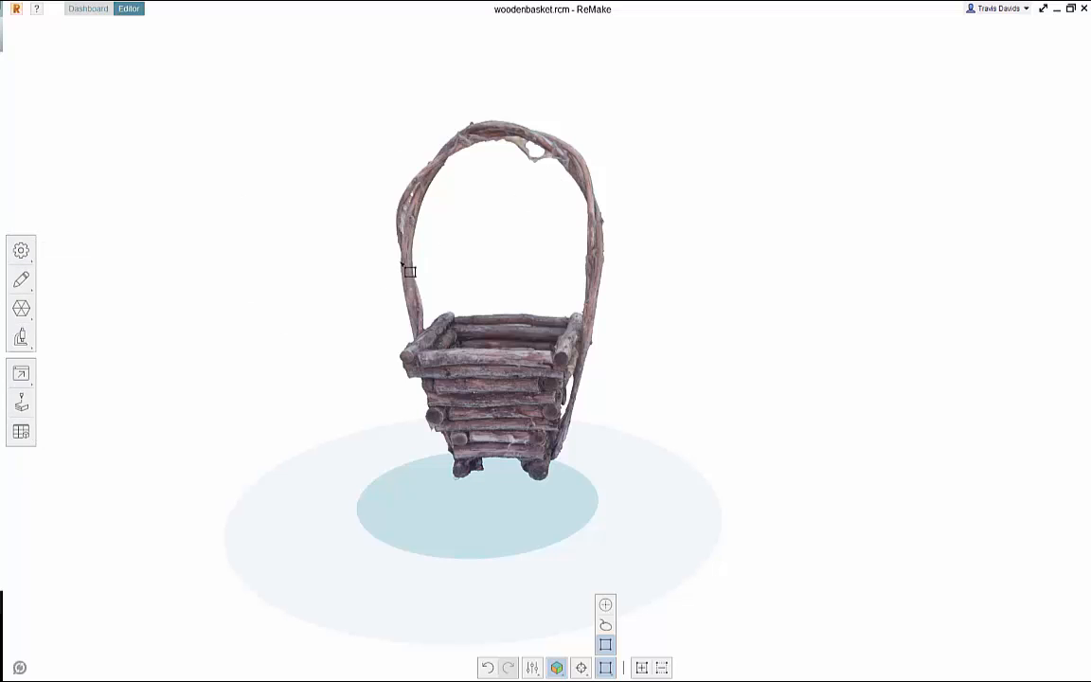
drag(409, 271, 349, 278)
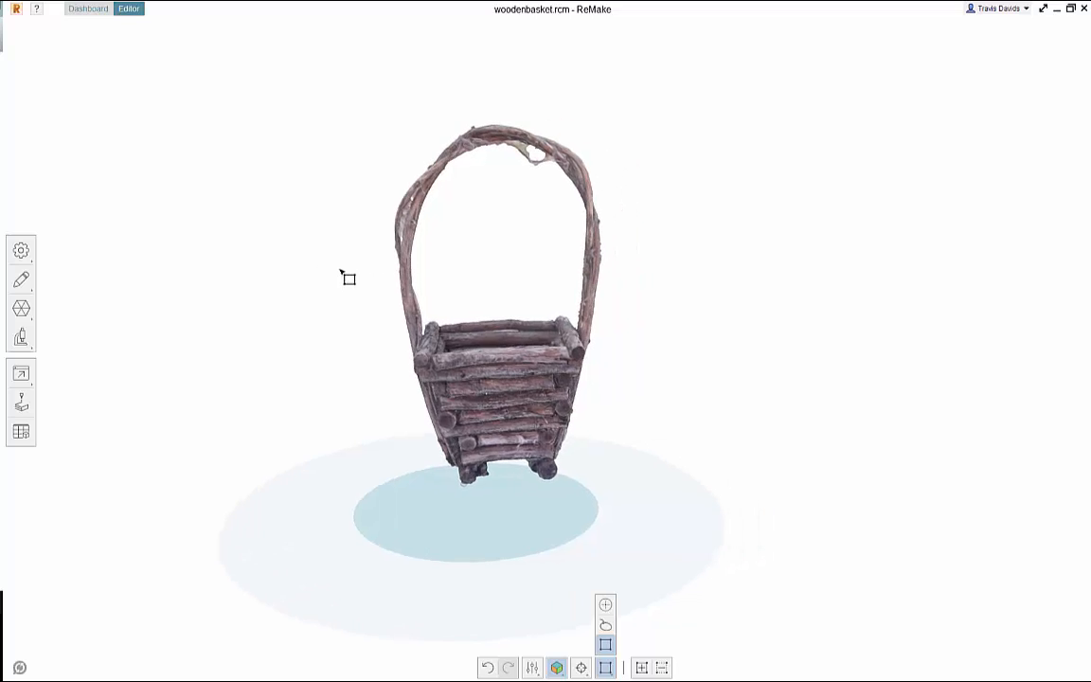
drag(296, 253, 265, 243)
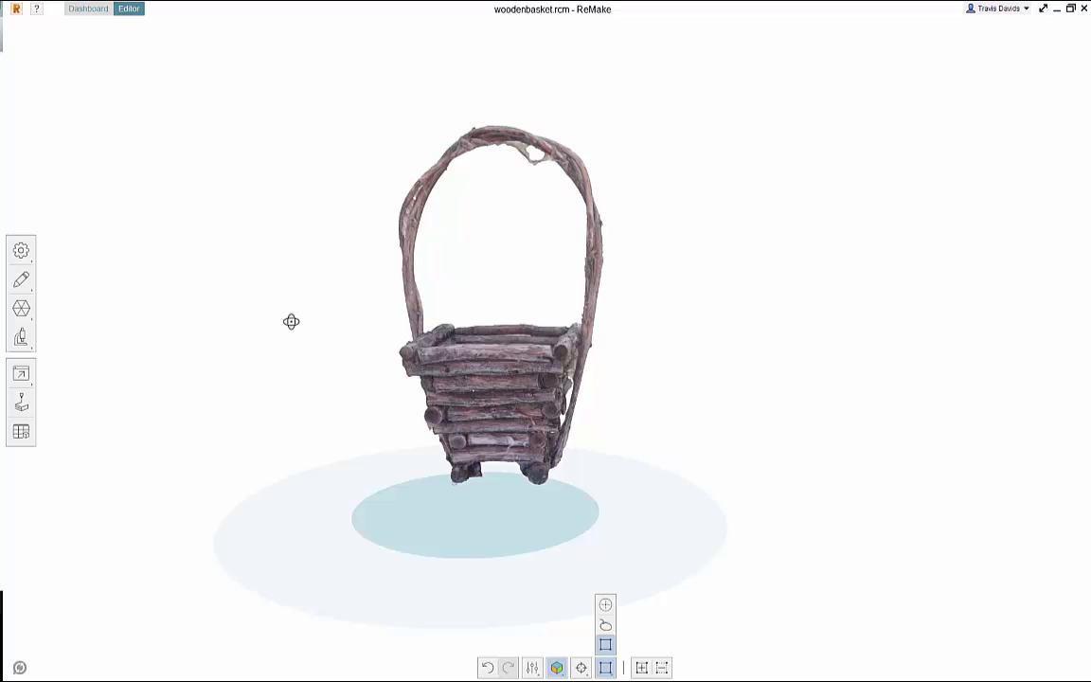
drag(290, 321, 681, 301)
drag(304, 351, 571, 364)
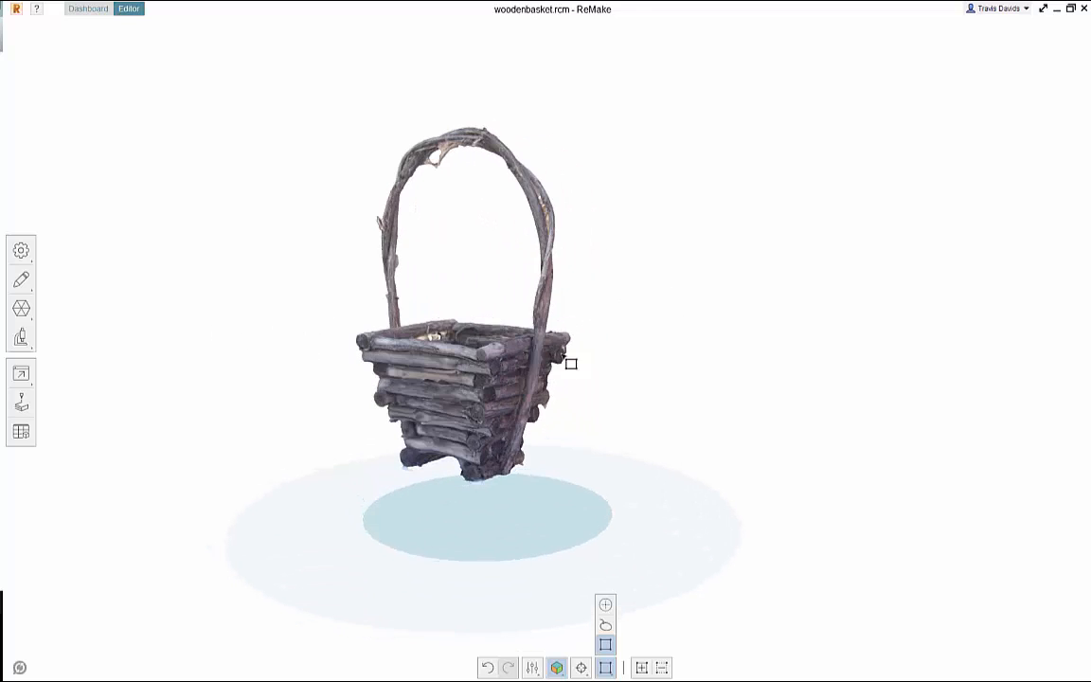
drag(649, 312, 582, 333)
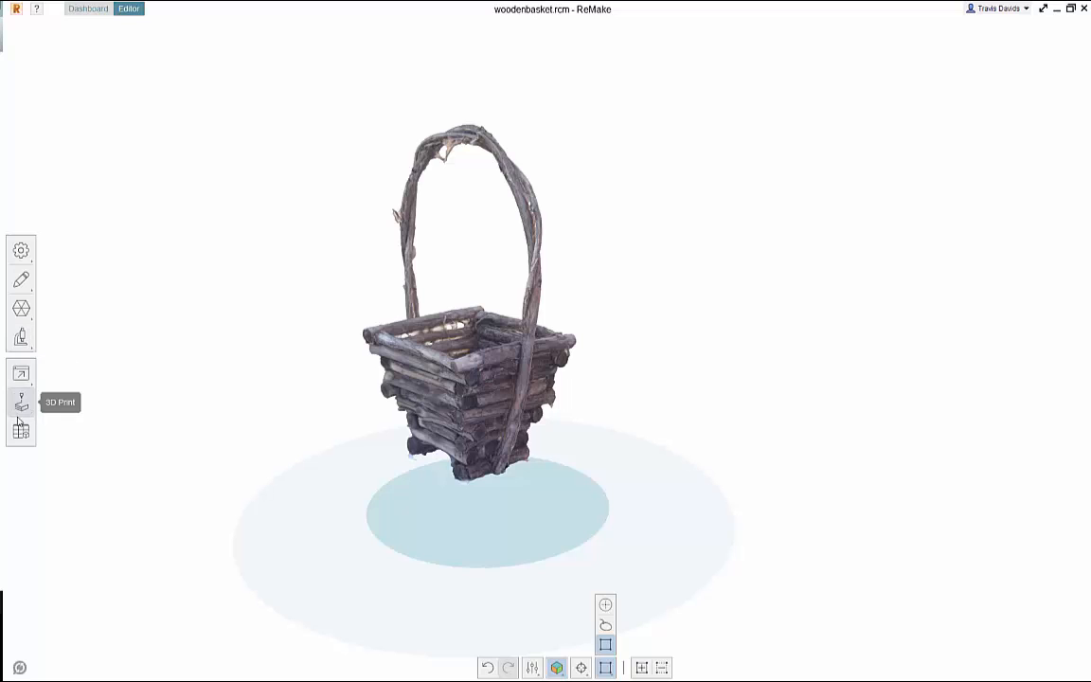
drag(650, 370, 424, 421)
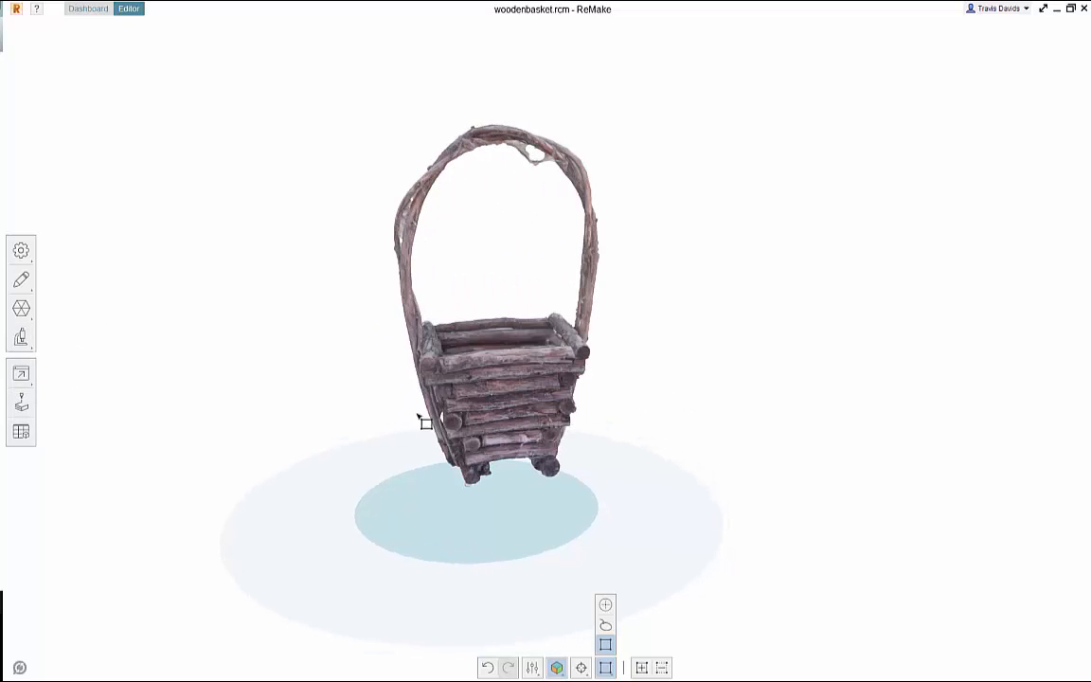
scroll(730, 382, up, 3)
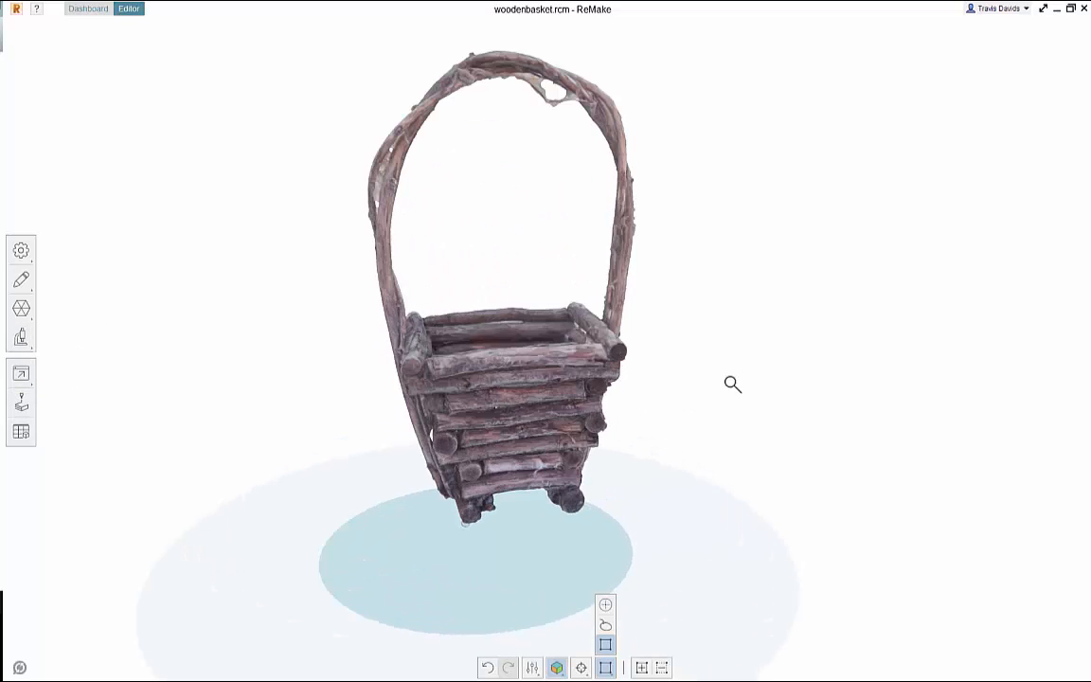
Start Set scene upright and rotate the basket level against the grid with the orientation tool.
click(20, 252)
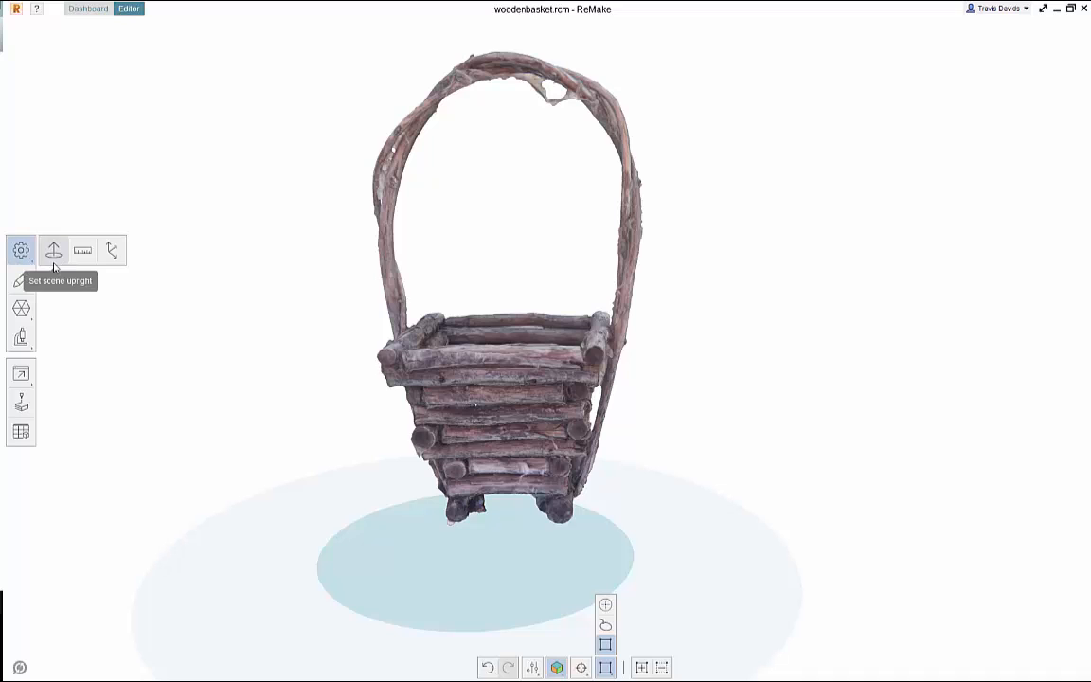
click(54, 252)
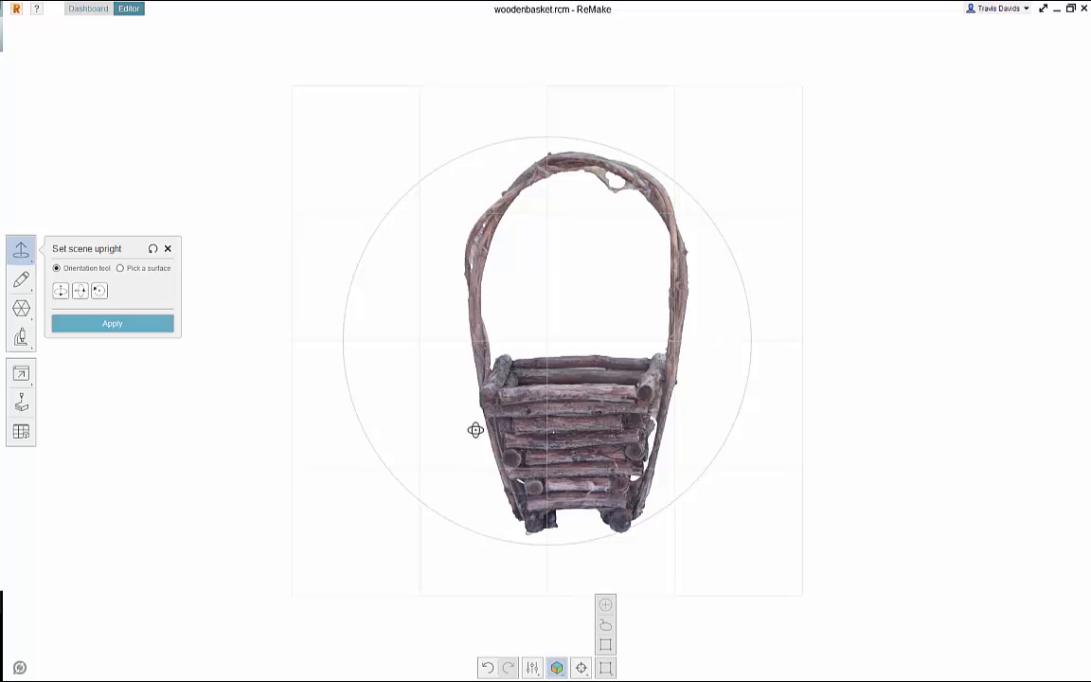
drag(475, 430, 764, 309)
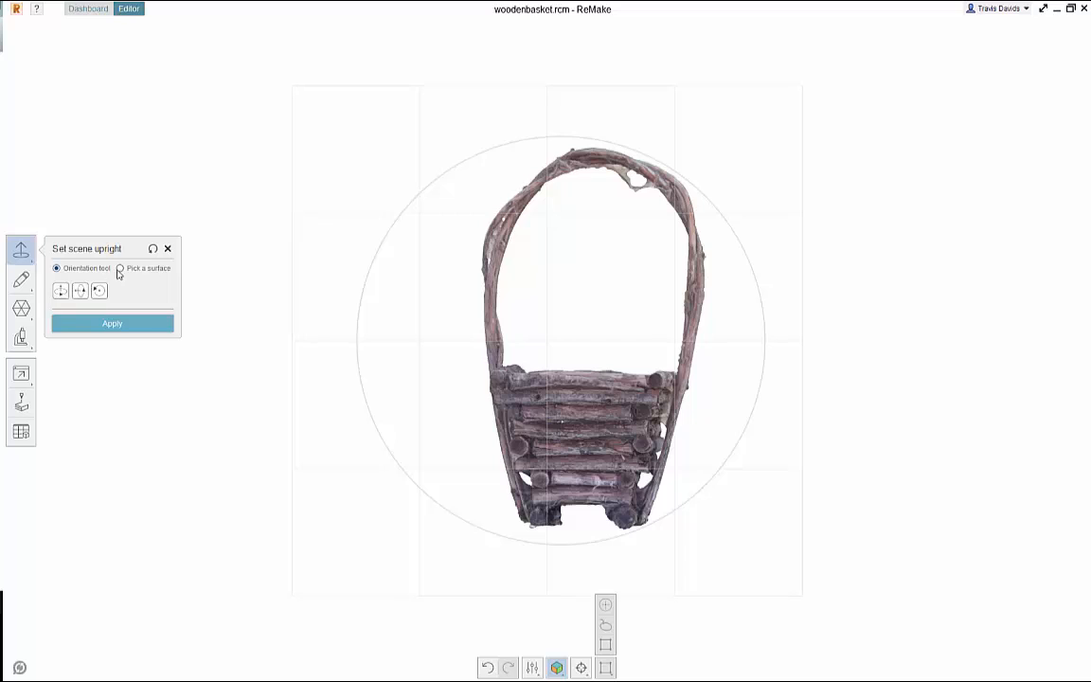
Try setting the upright direction by picking a surface on the basket's front log wall.
click(121, 269)
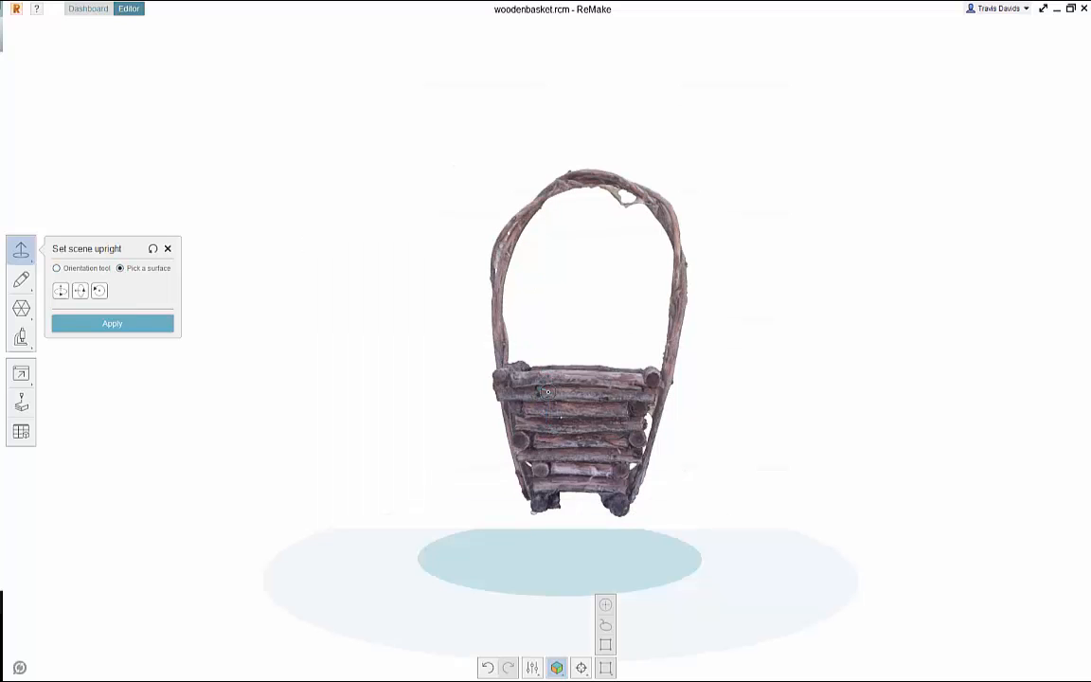
click(547, 391)
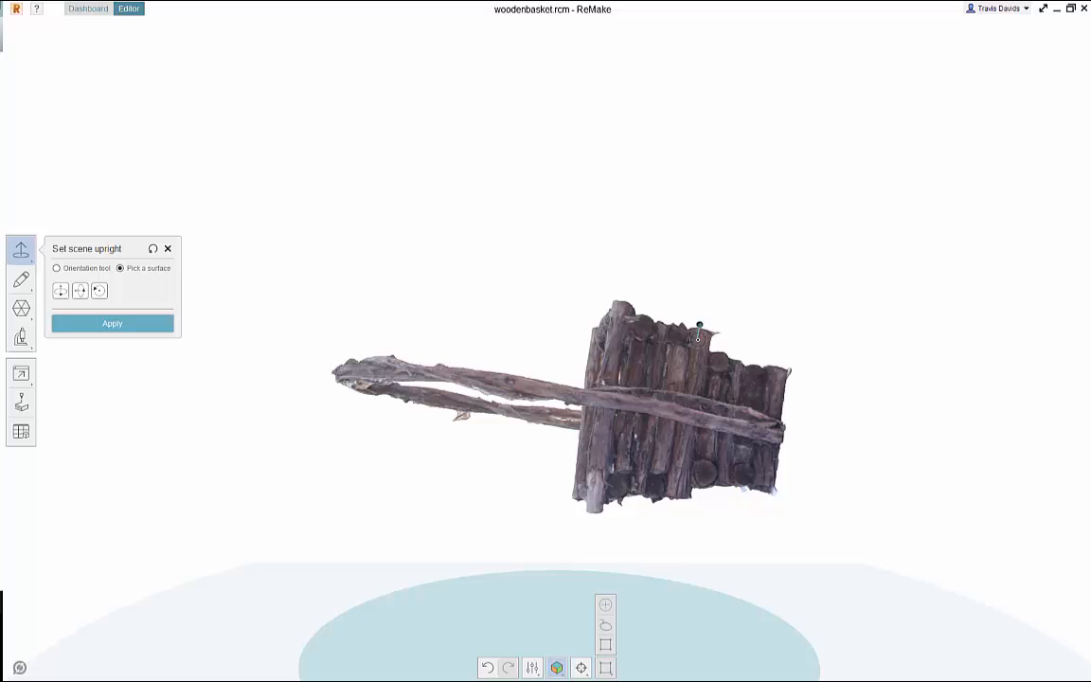
right_drag(498, 374, 531, 289)
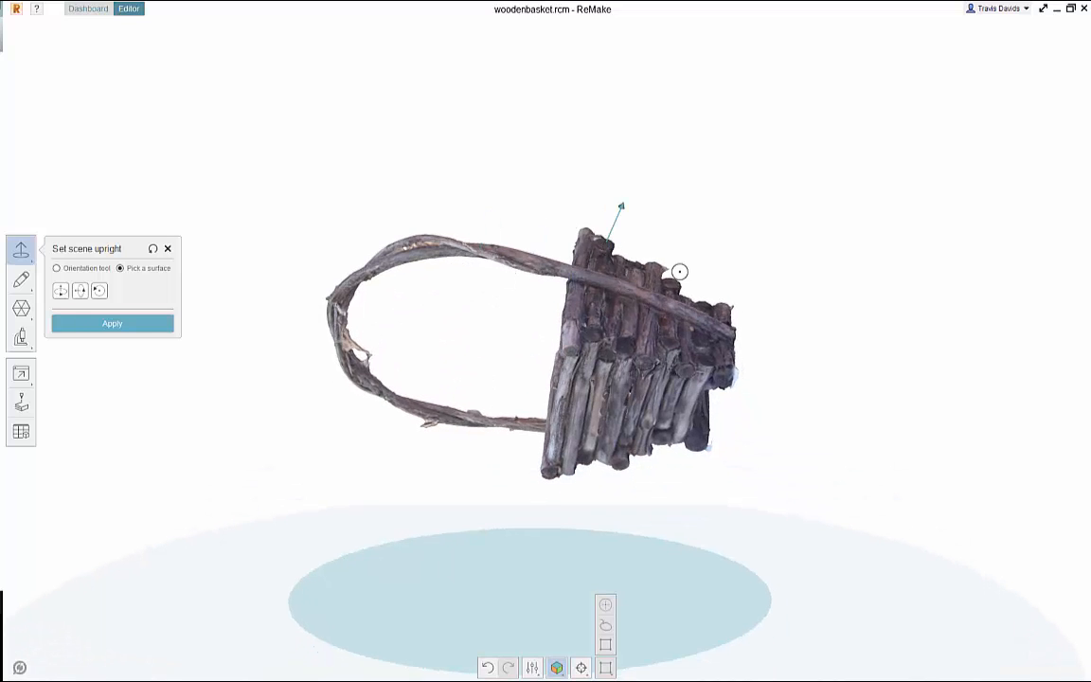
right_drag(679, 272, 551, 266)
Square the basket to the grid from above and from the front with the orientation tool, and apply the upright orientation.
click(62, 292)
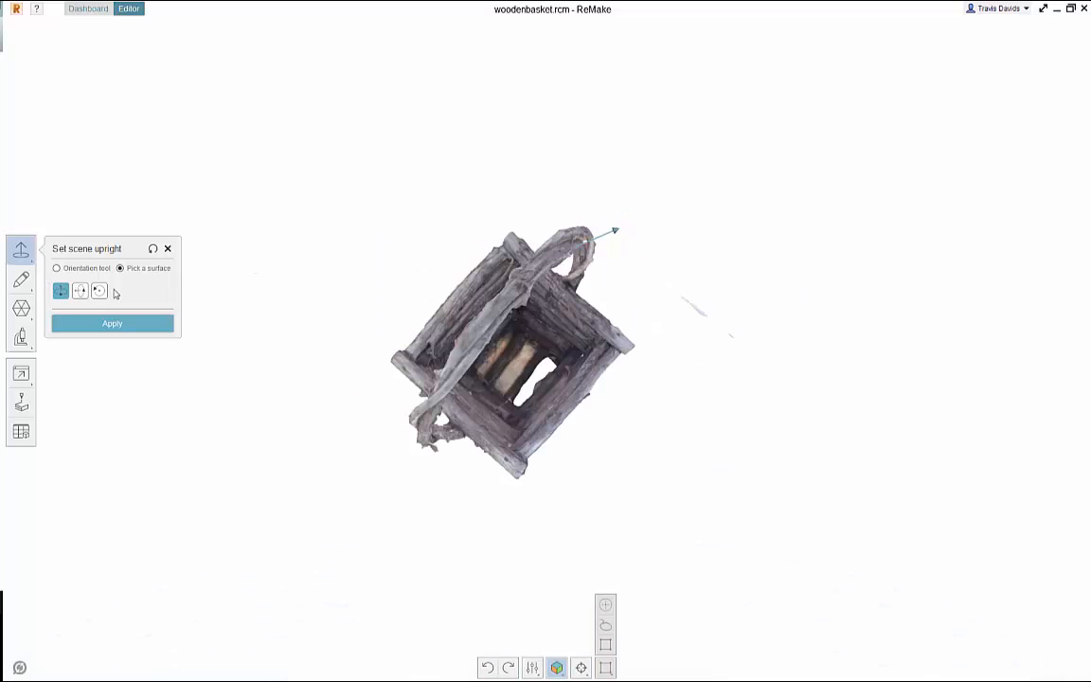
click(56, 269)
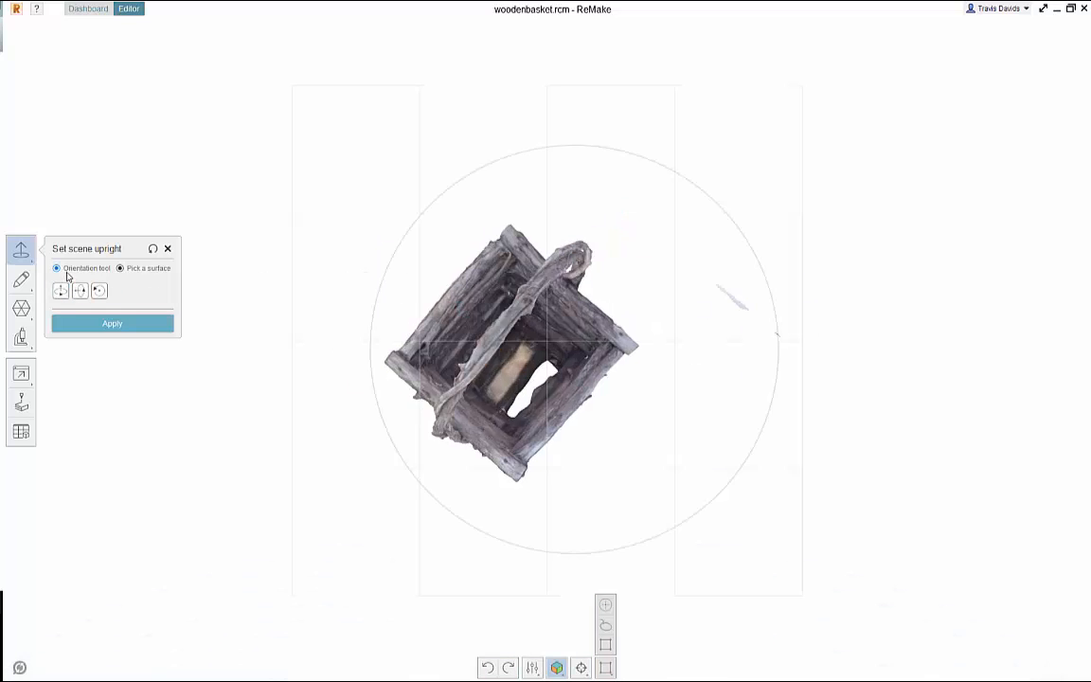
drag(714, 251, 658, 498)
drag(447, 234, 674, 246)
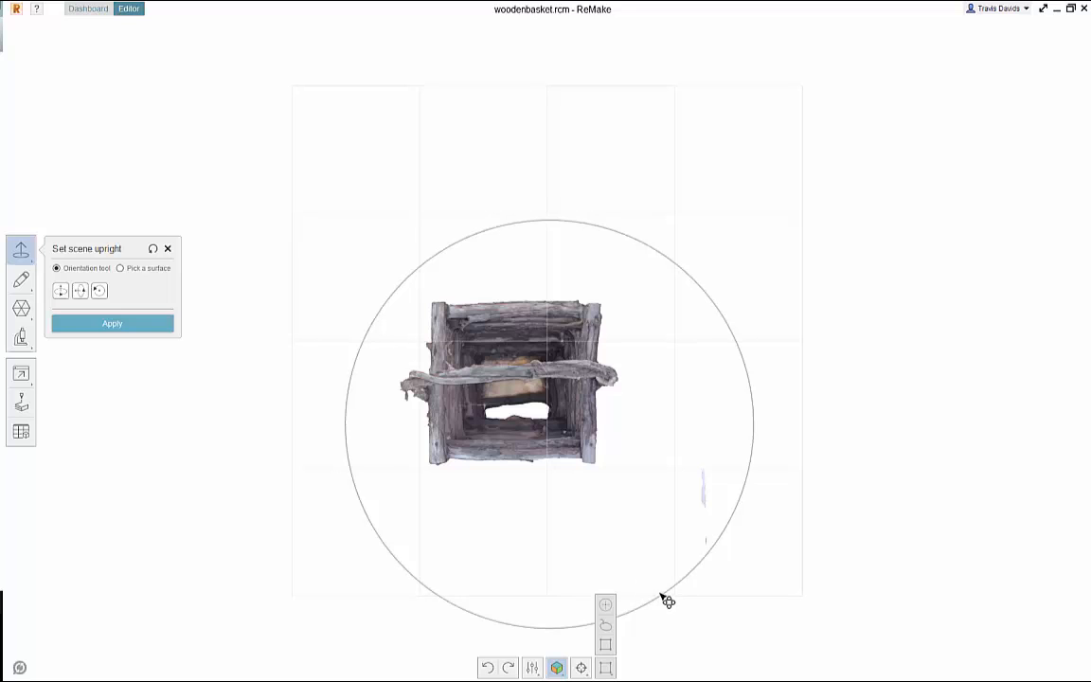
drag(660, 594, 661, 594)
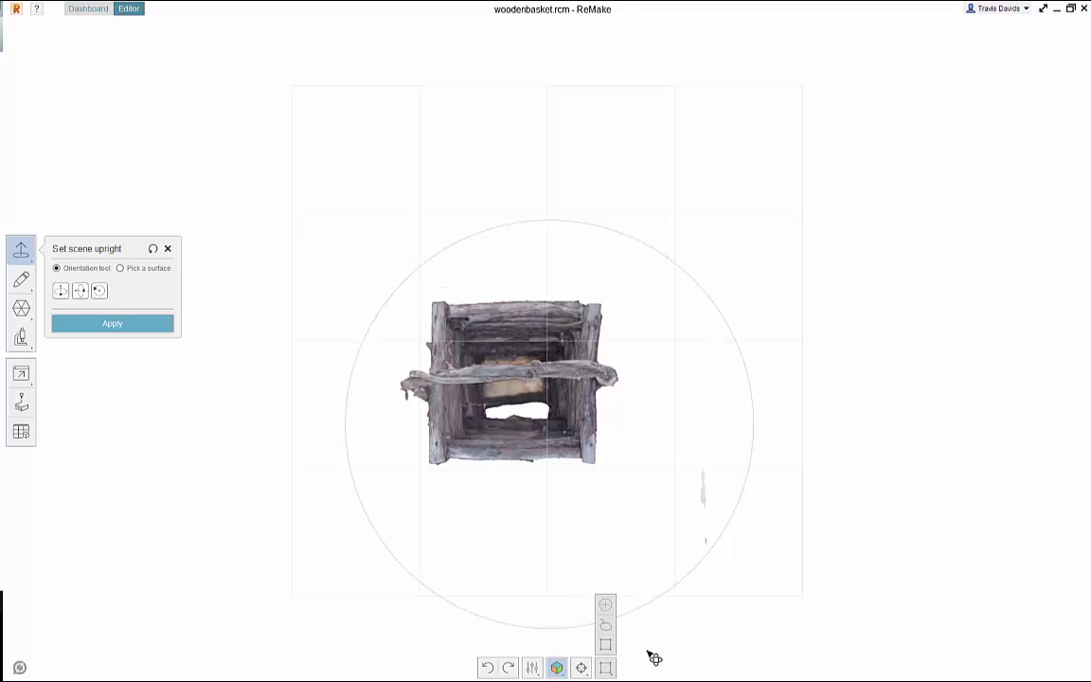
drag(727, 475, 831, 250)
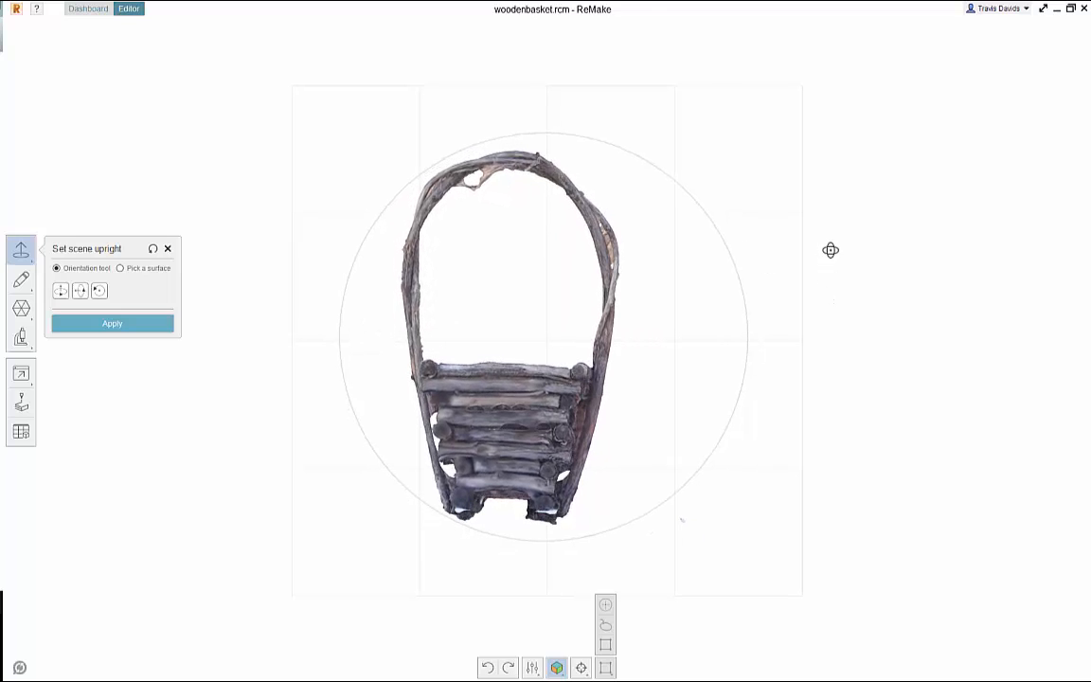
click(124, 324)
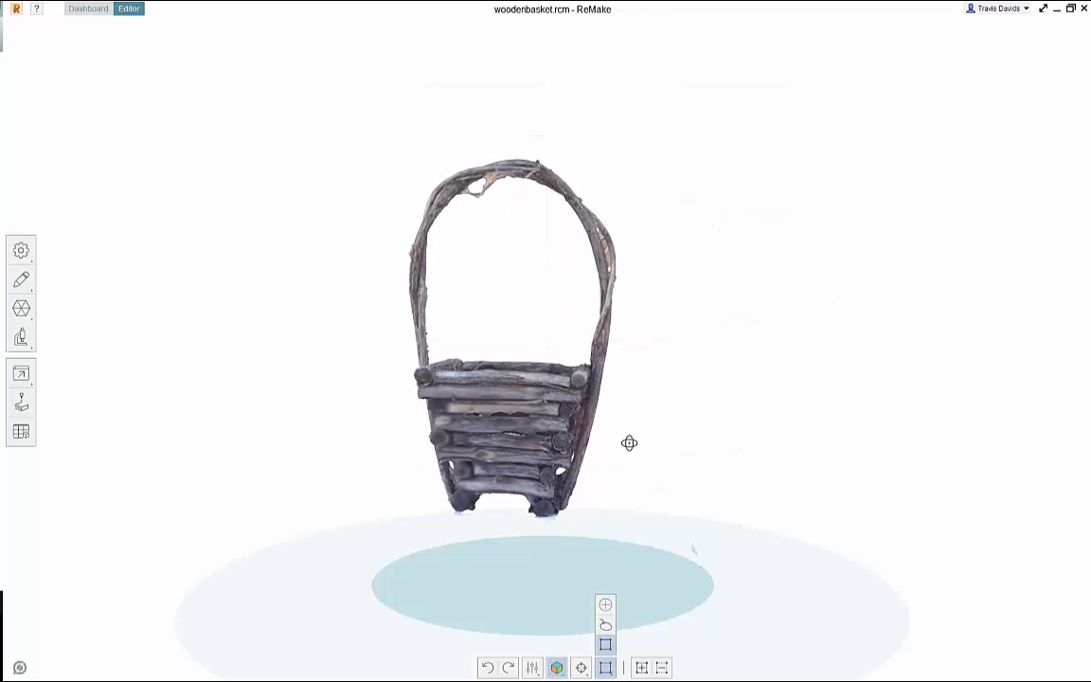
Remove the small leftover fragment lying beside the basket's base.
drag(629, 443, 663, 473)
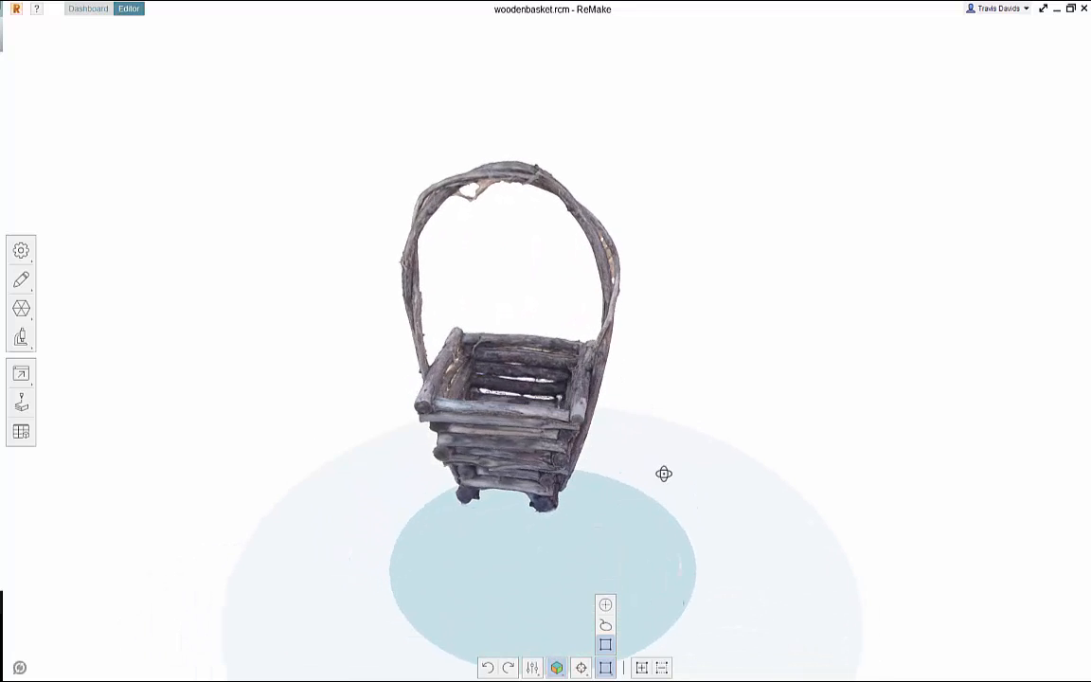
scroll(552, 466, up, 5)
drag(537, 486, 521, 511)
scroll(514, 324, down, 6)
drag(594, 413, 594, 197)
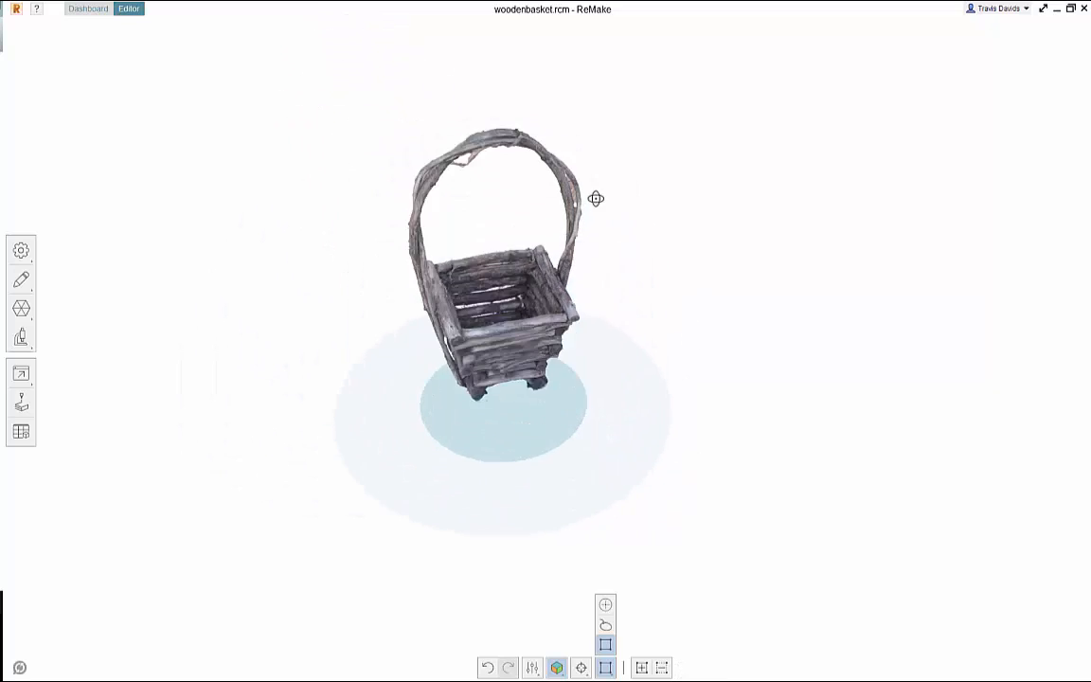
Examine the log wall up close for gaps between the logs.
scroll(494, 422, up, 5)
scroll(395, 457, down, 1)
drag(395, 457, 609, 456)
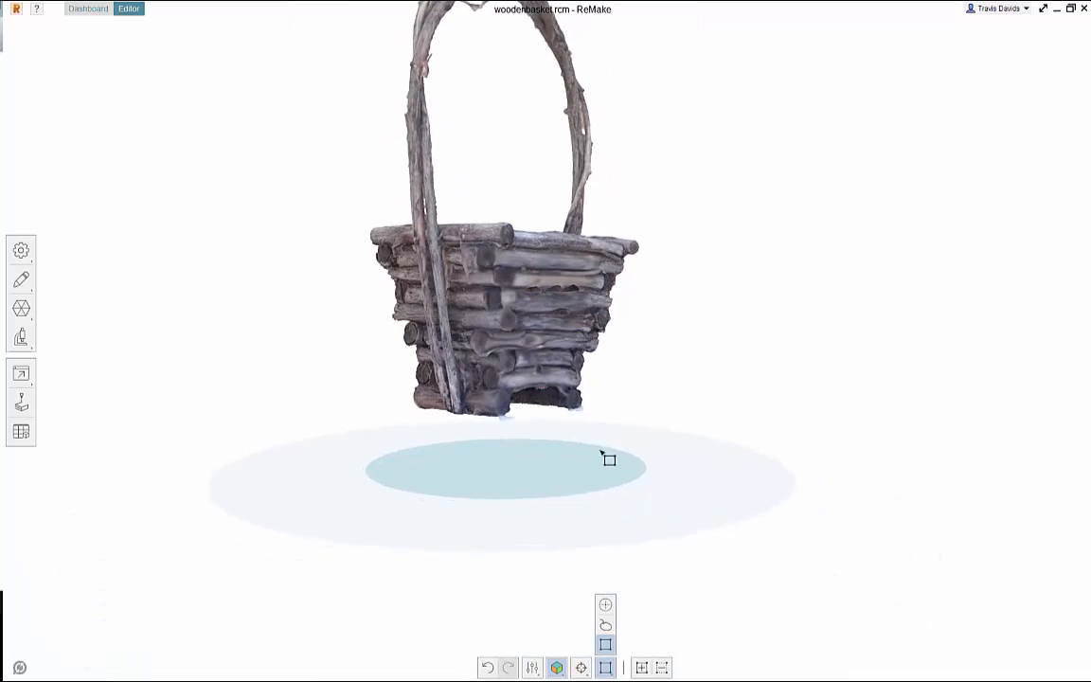
scroll(447, 288, up, 5)
drag(713, 341, 348, 367)
scroll(348, 367, up, 5)
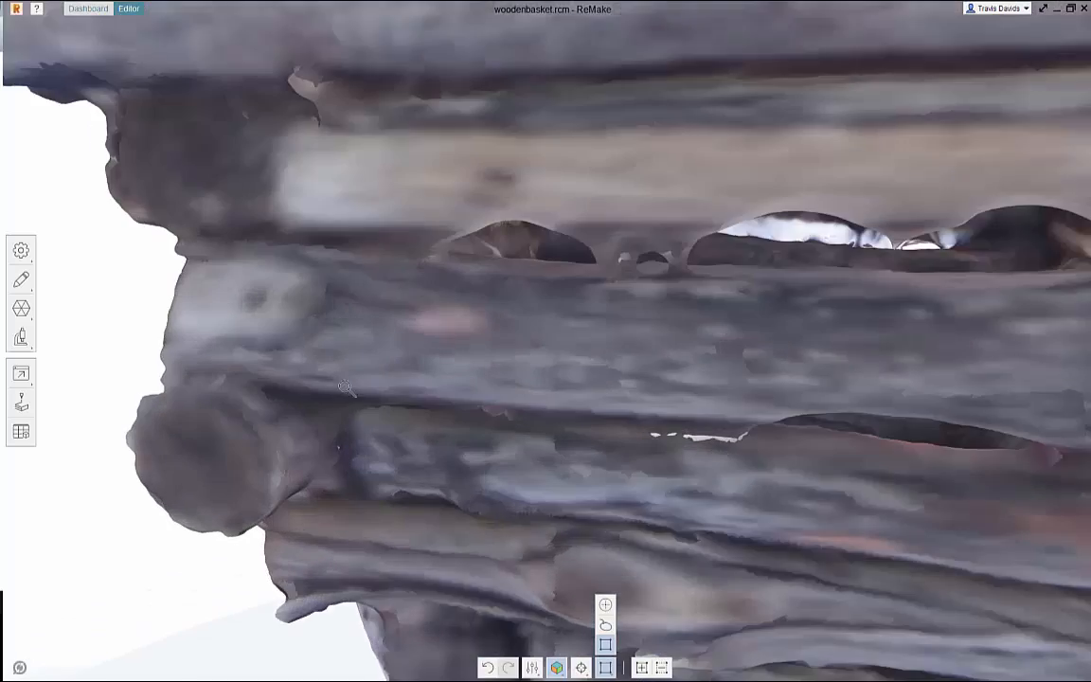
scroll(341, 400, down, 2)
scroll(341, 407, down, 5)
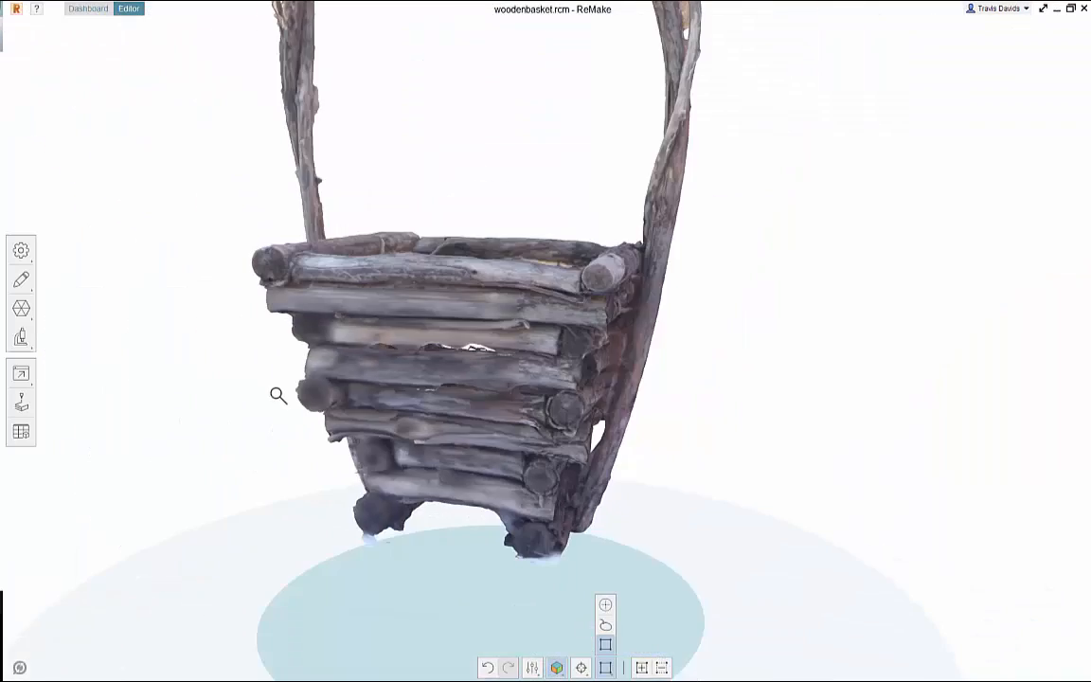
Examine the rim corner and the side wall where the handle is attached.
right_drag(277, 394, 512, 417)
middle_drag(699, 280, 973, 276)
middle_drag(194, 276, 462, 353)
scroll(463, 360, up, 4)
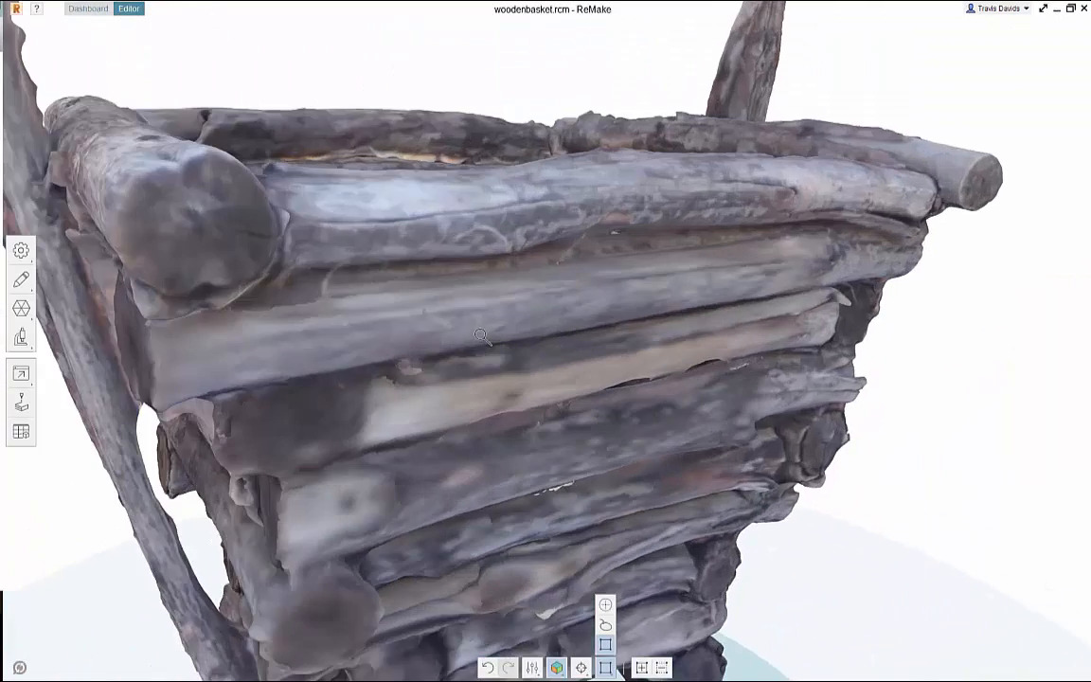
scroll(468, 370, down, 3)
scroll(468, 371, down, 3)
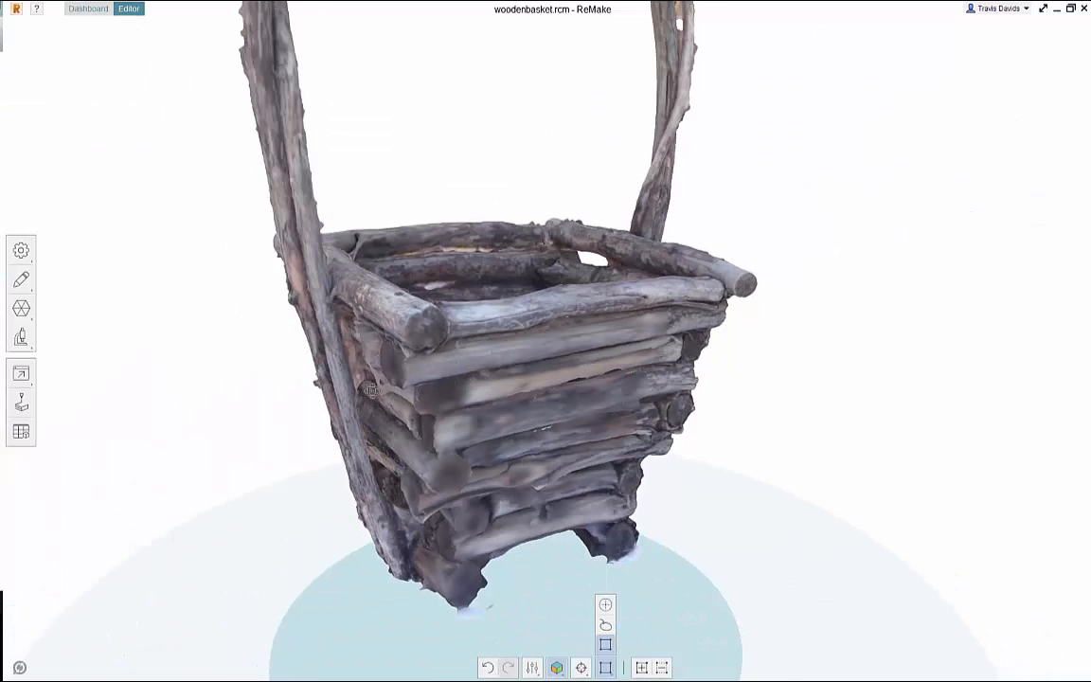
mouse_move(469, 372)
right_down()
mouse_move(333, 265)
mouse_move(490, 366)
right_up()
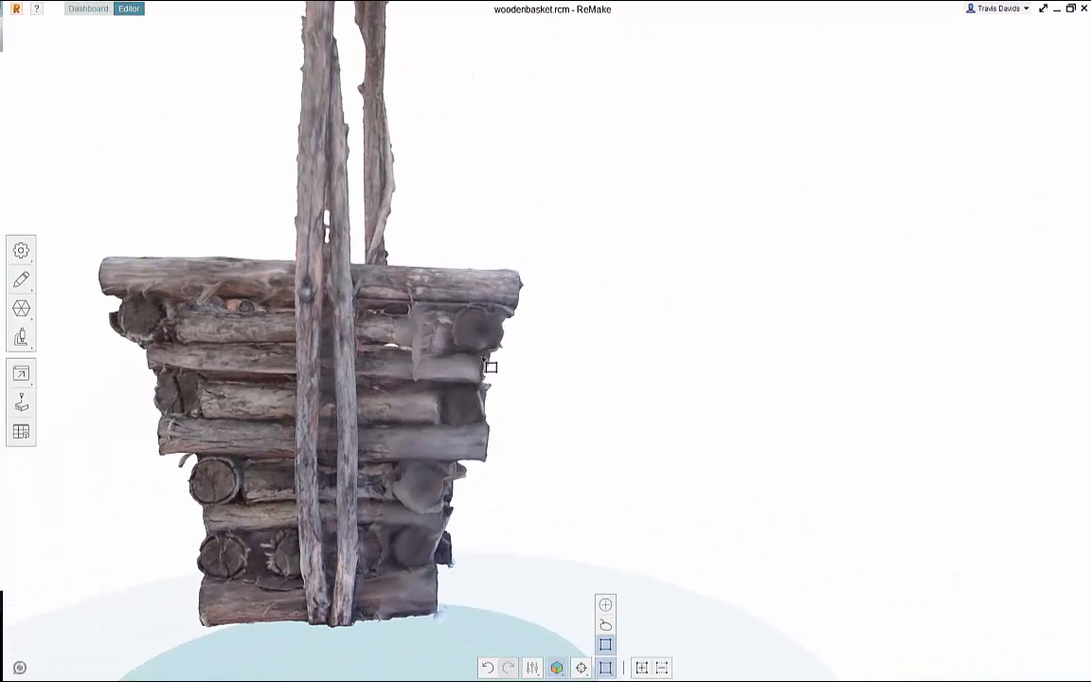
scroll(555, 444, up, 3)
scroll(602, 464, down, 4)
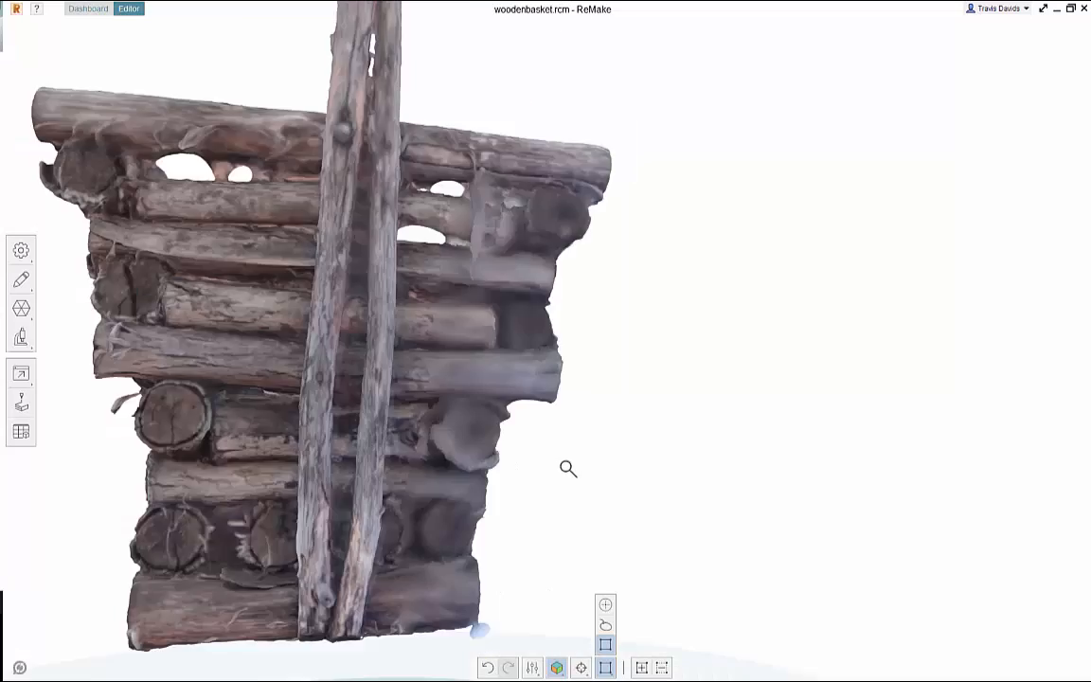
Examine the remaining log walls, rim and handle, and the whole basket for flaws.
mouse_move(407, 355)
right_down()
mouse_move(298, 241)
mouse_move(417, 374)
right_up()
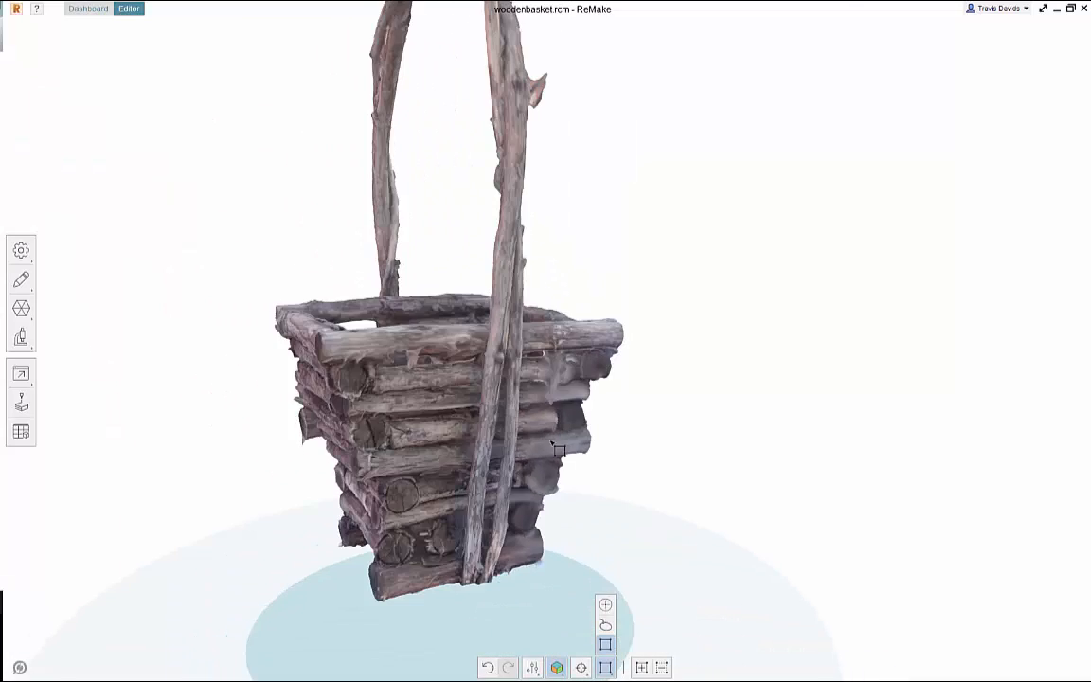
scroll(426, 434, down, 4)
right_drag(426, 433, 566, 440)
scroll(569, 421, up, 4)
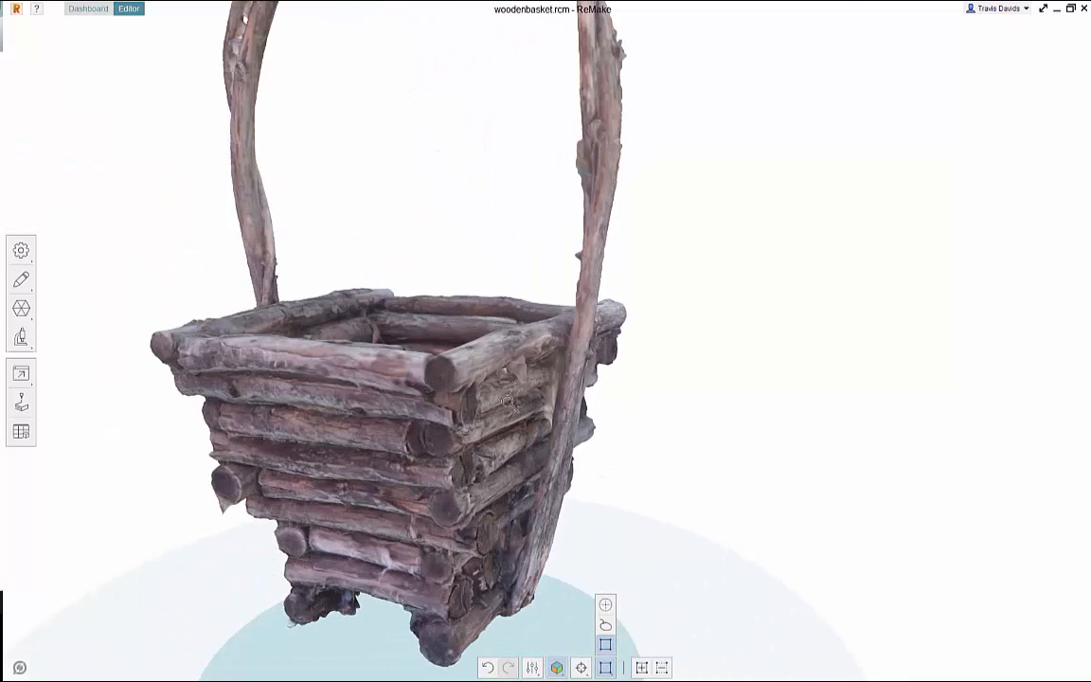
scroll(578, 406, down, 2)
right_drag(453, 273, 562, 340)
scroll(457, 291, down, 2)
scroll(470, 293, up, 3)
right_drag(573, 267, 545, 244)
right_drag(611, 241, 482, 292)
scroll(443, 287, down, 3)
scroll(474, 293, up, 3)
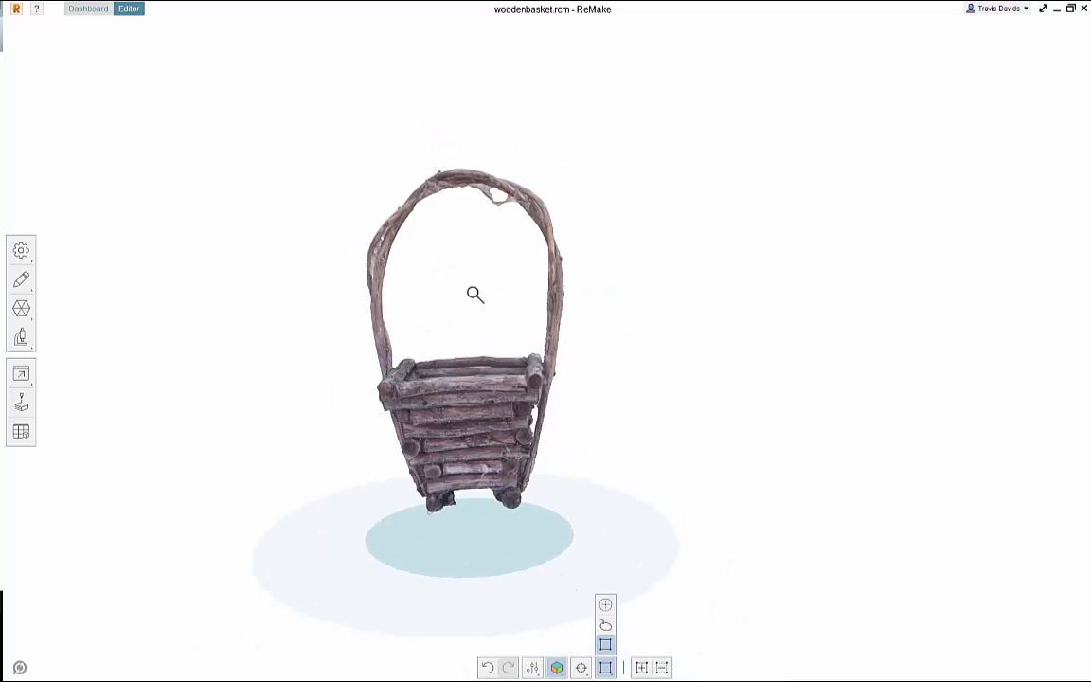
Use Set scene upright again to fine-tune the basket's orientation against the grid, and apply it.
right_drag(644, 325, 654, 298)
click(21, 250)
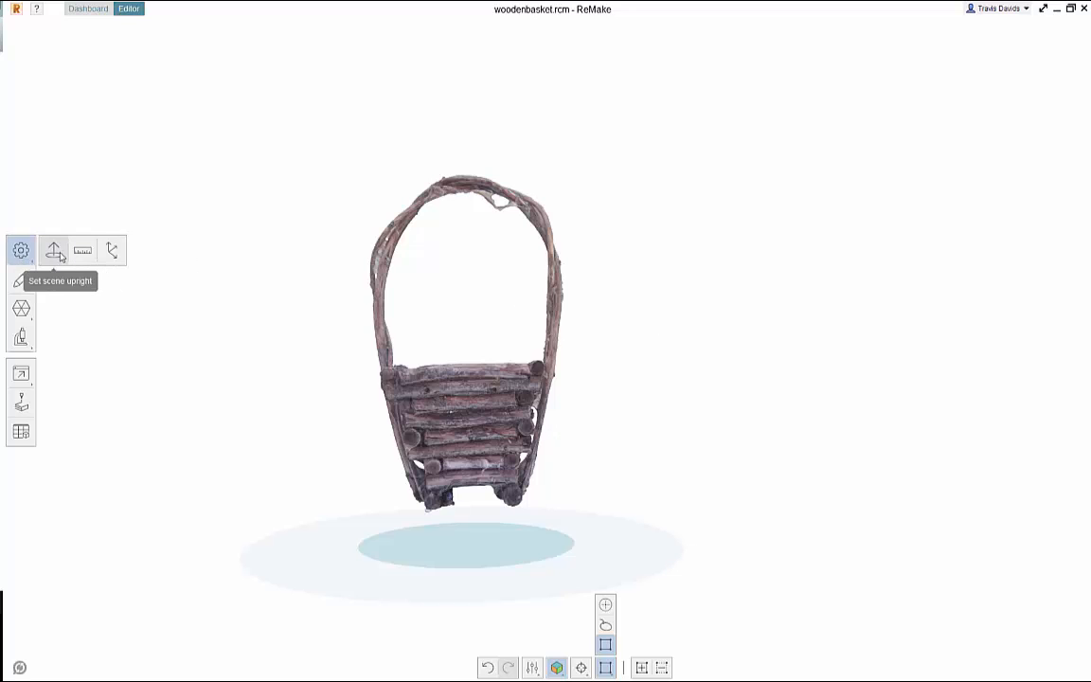
click(54, 251)
drag(407, 180, 412, 204)
click(141, 325)
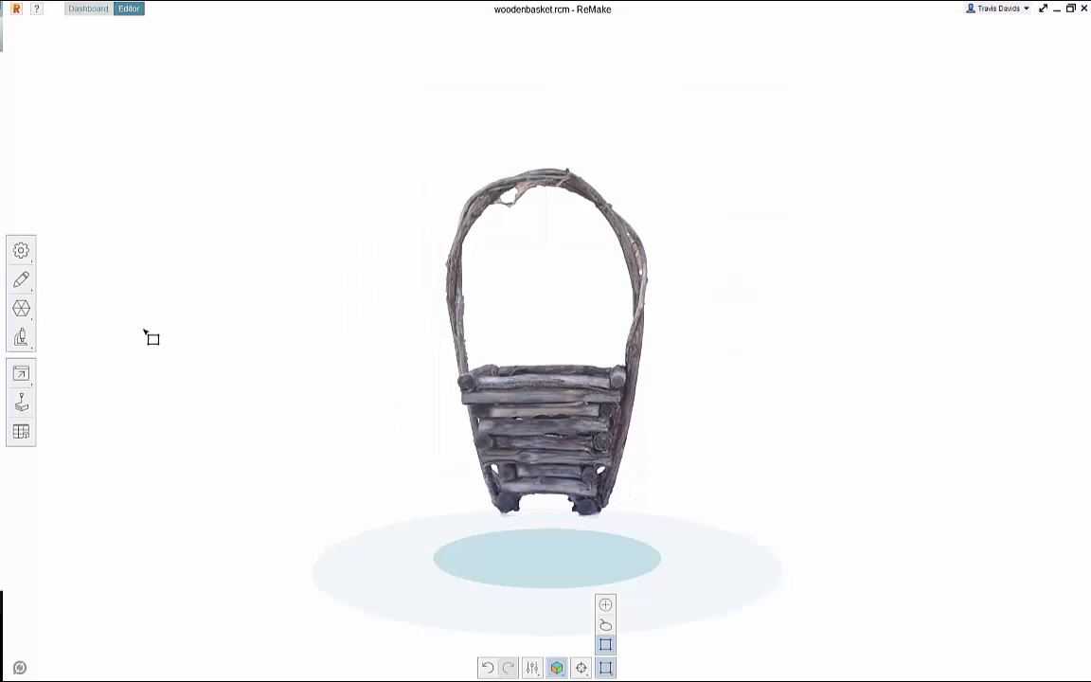
right_drag(756, 292, 473, 287)
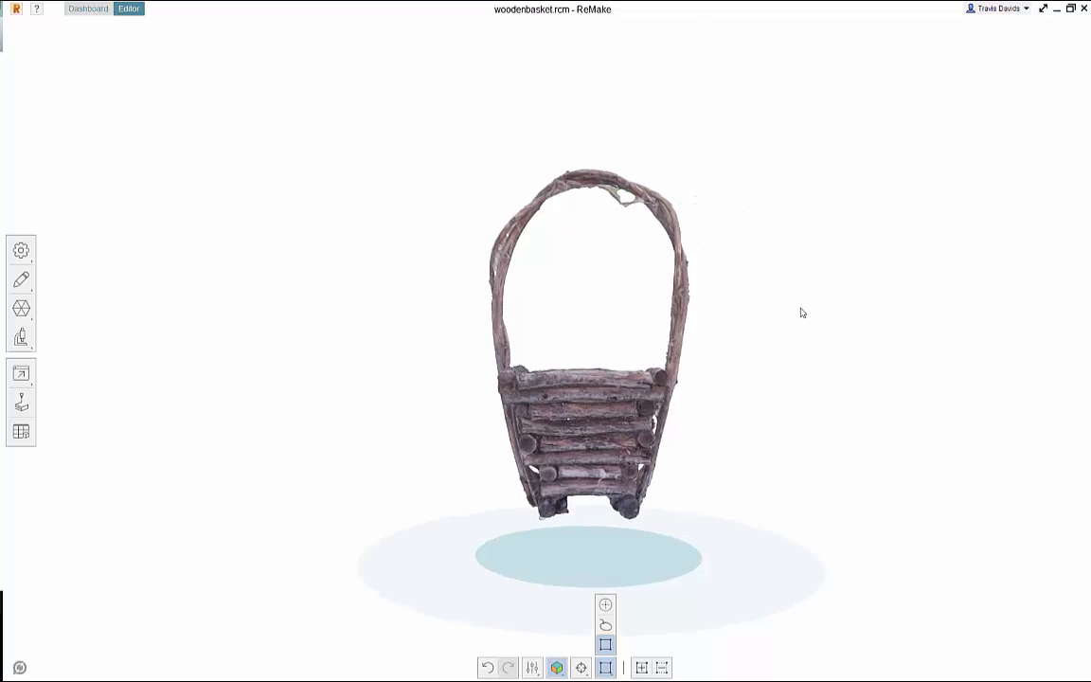
right_drag(801, 312, 594, 352)
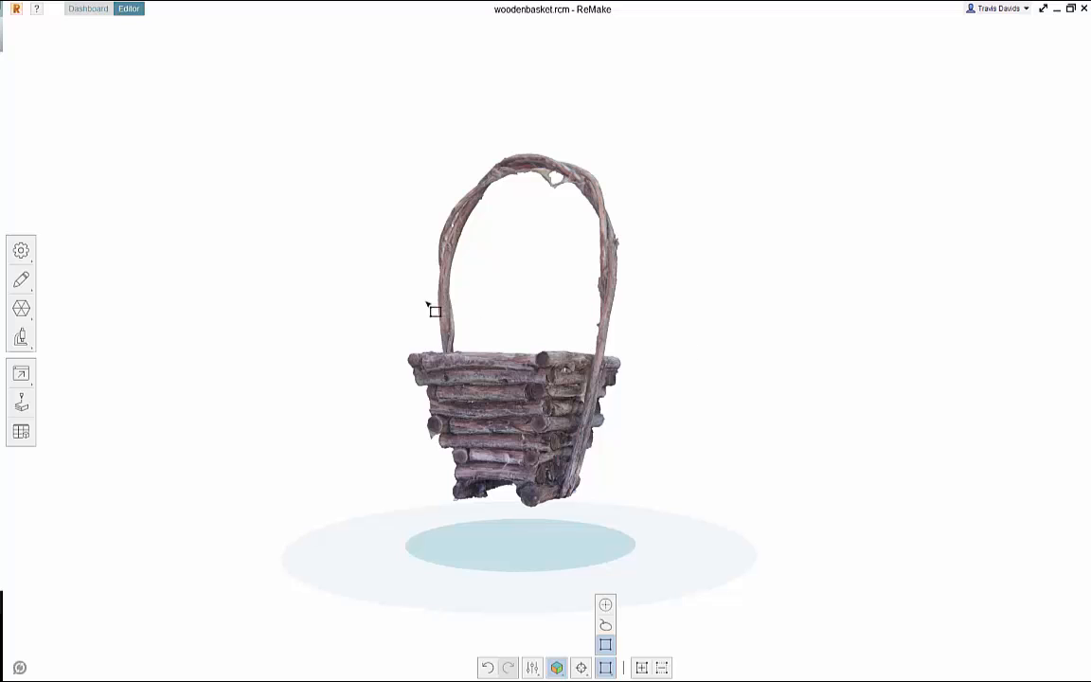
right_drag(434, 310, 546, 324)
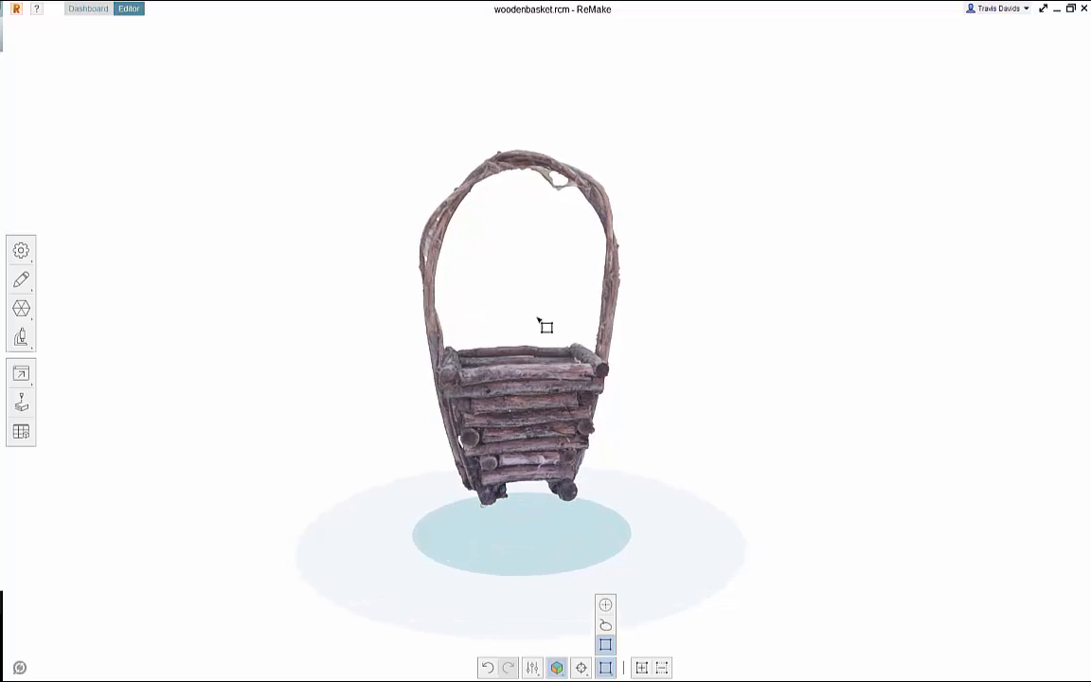
Check the basket's alignment against its bounding box from above using the Scale & units tool.
click(21, 251)
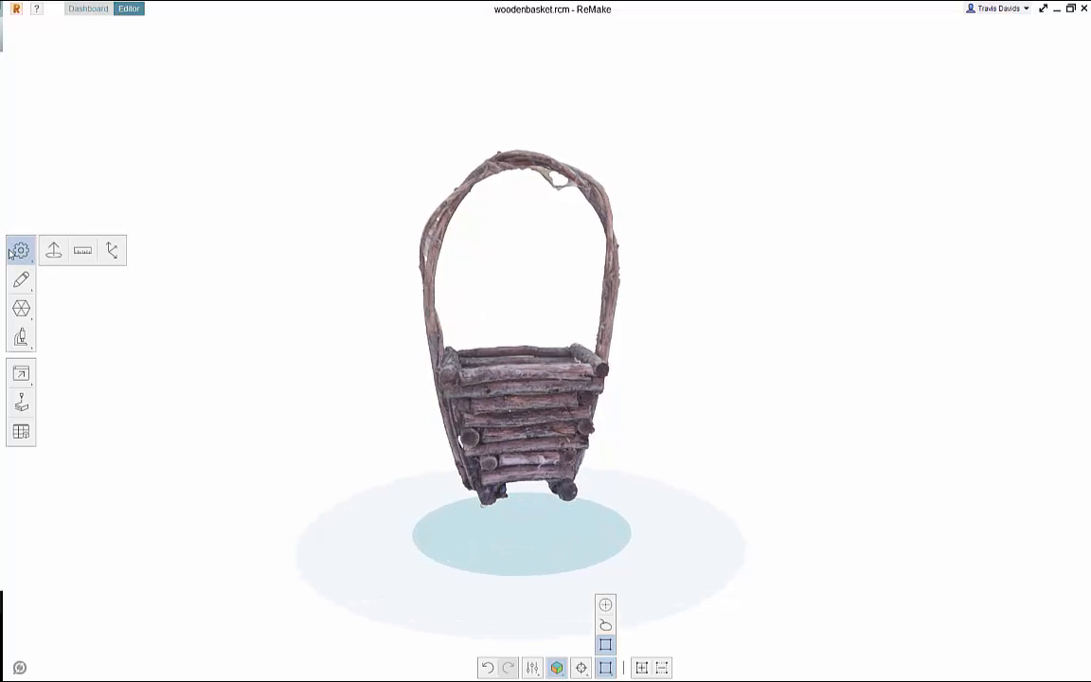
click(83, 252)
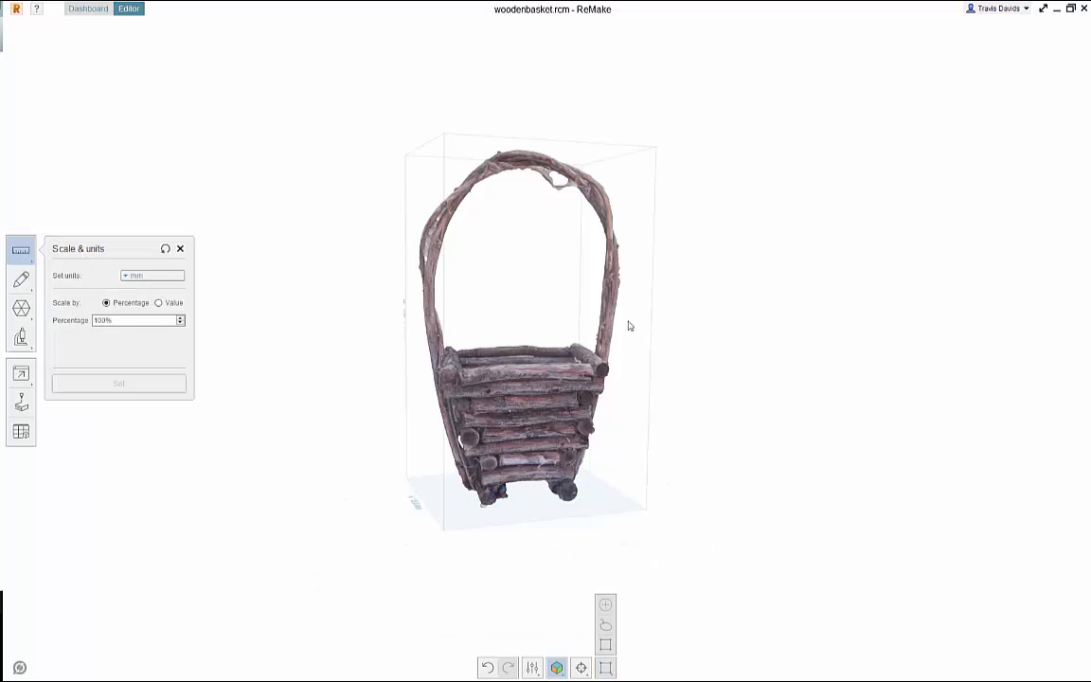
drag(628, 326, 682, 551)
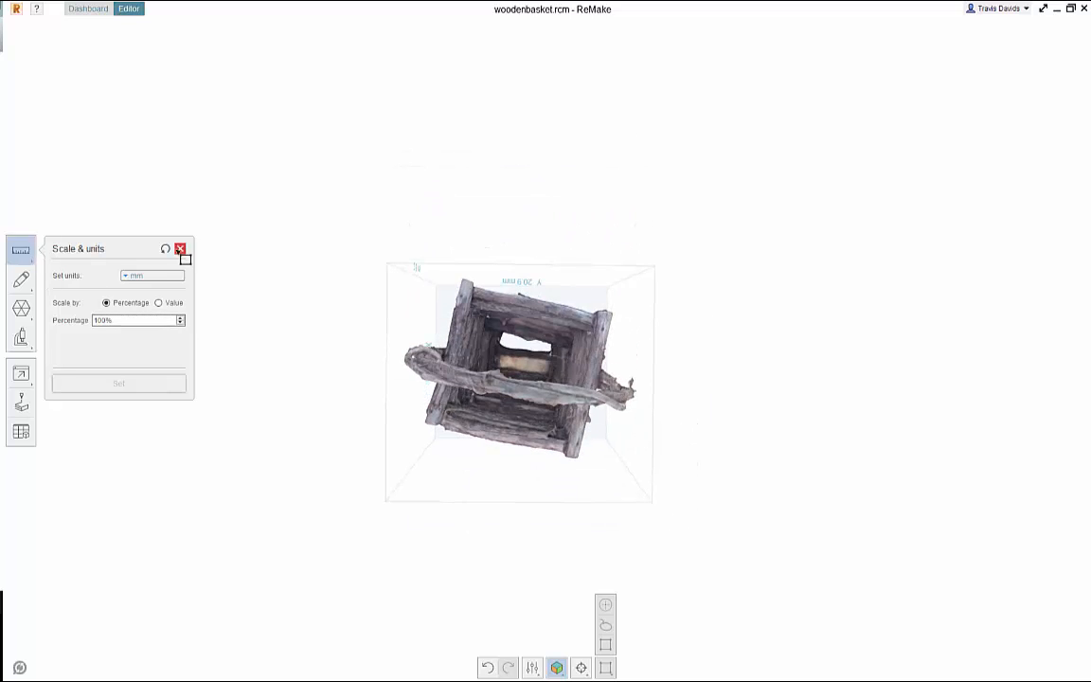
click(179, 248)
Reorient the basket with the Set scene upright orientation tool so it stands square to the grid, and apply it.
click(51, 253)
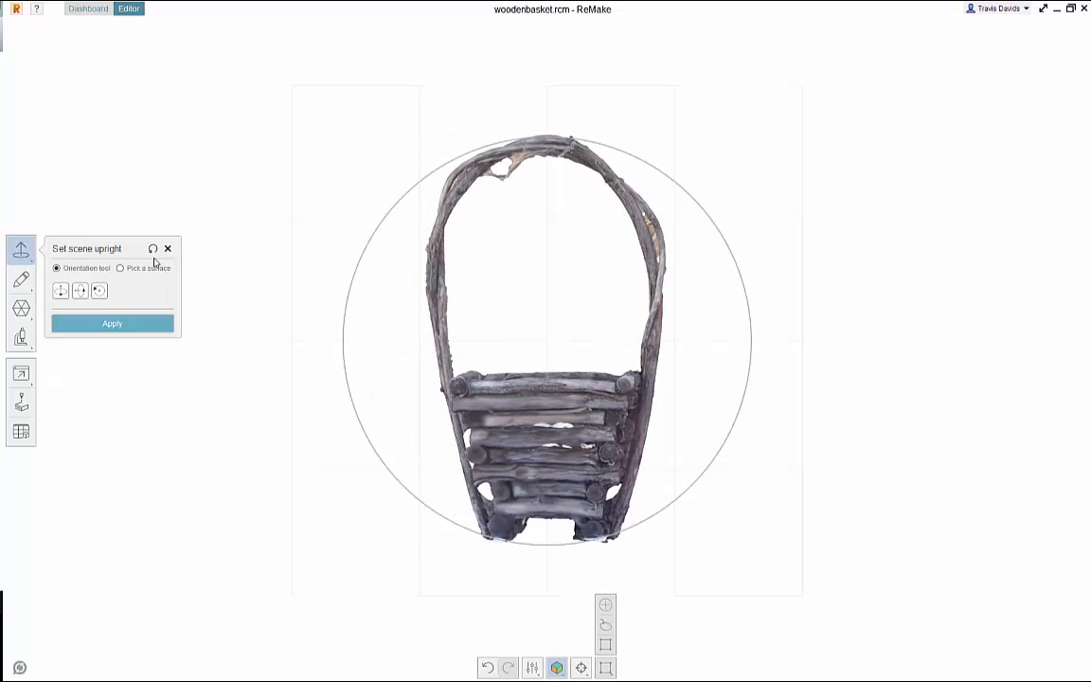
click(80, 290)
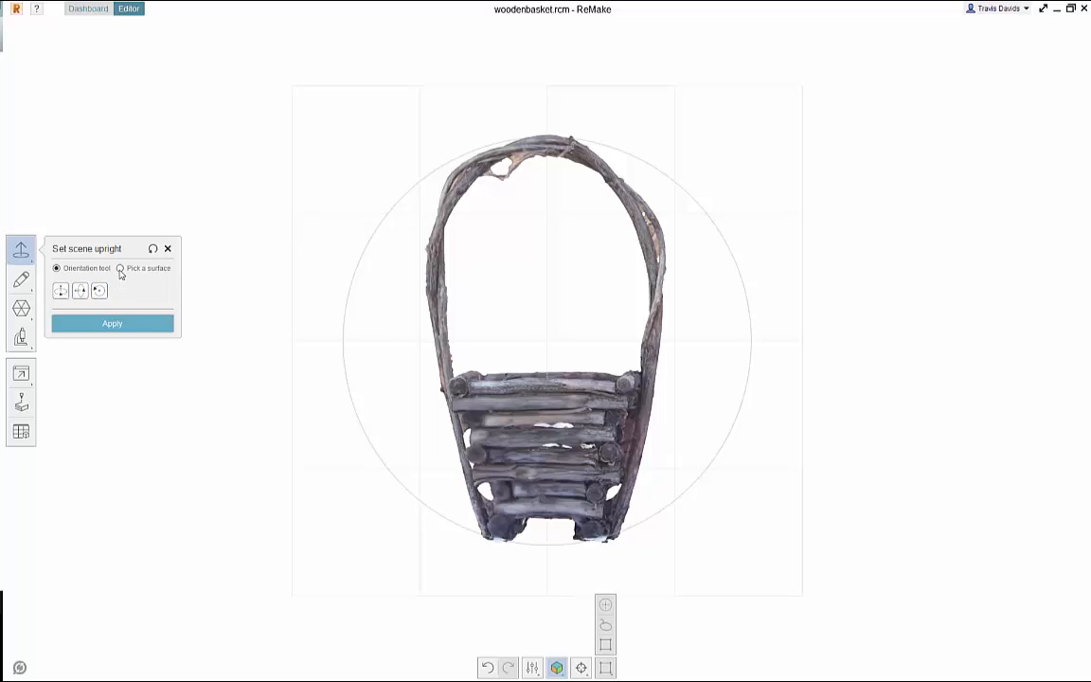
click(99, 292)
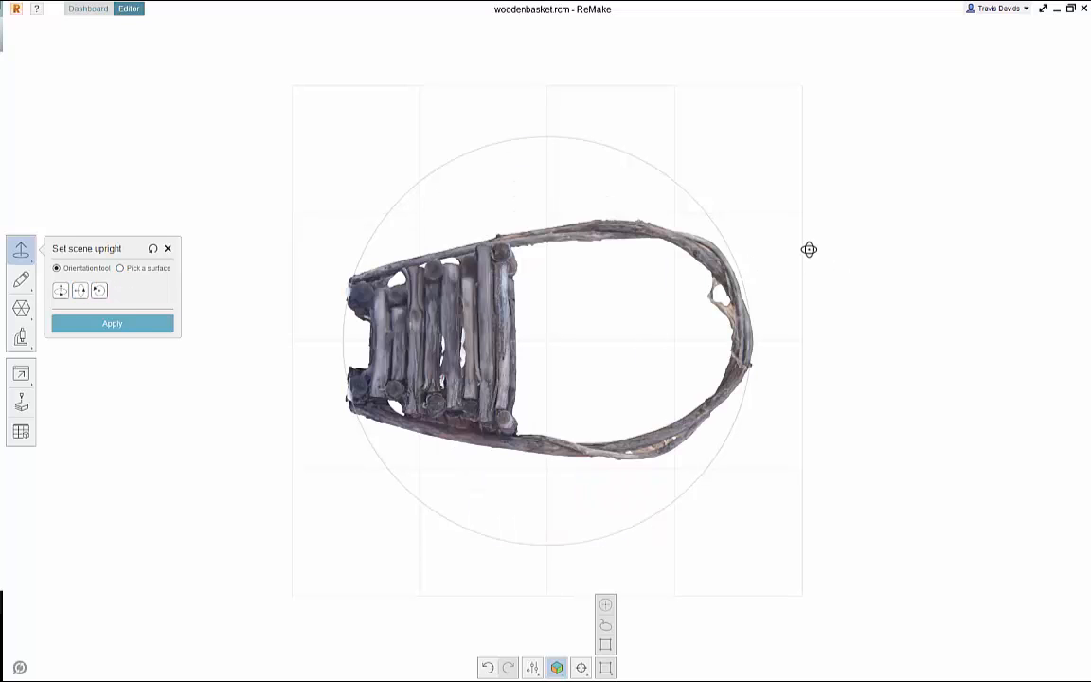
drag(809, 249, 673, 358)
click(169, 325)
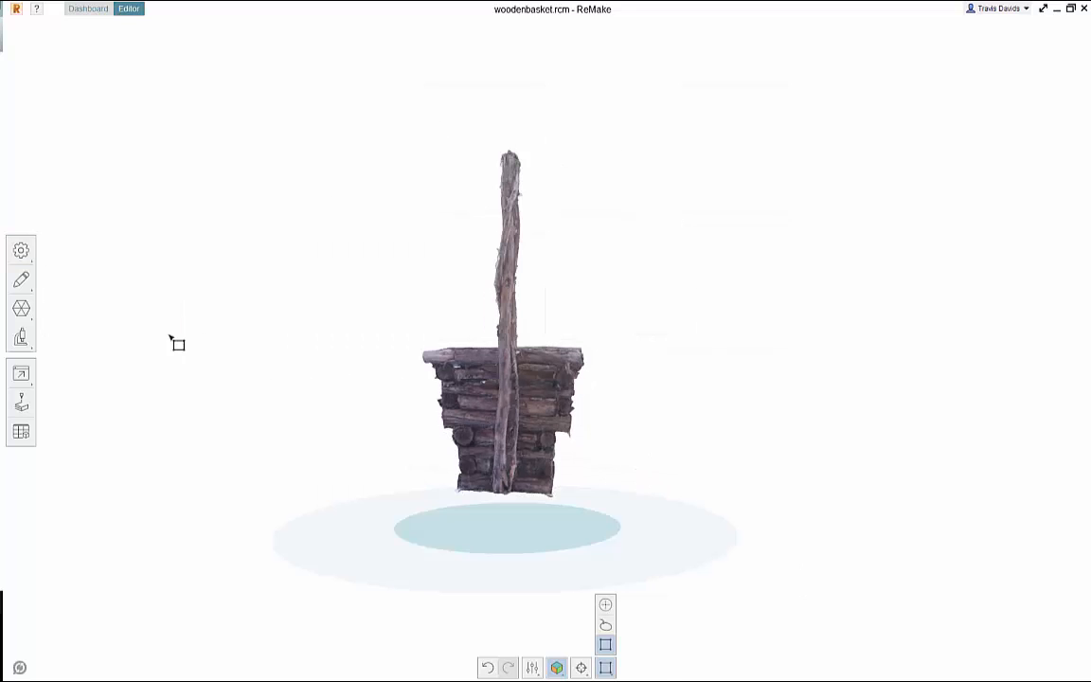
Review the unit choices for the basket in the Scale & units settings, and close the settings.
right_drag(628, 341, 447, 386)
click(21, 250)
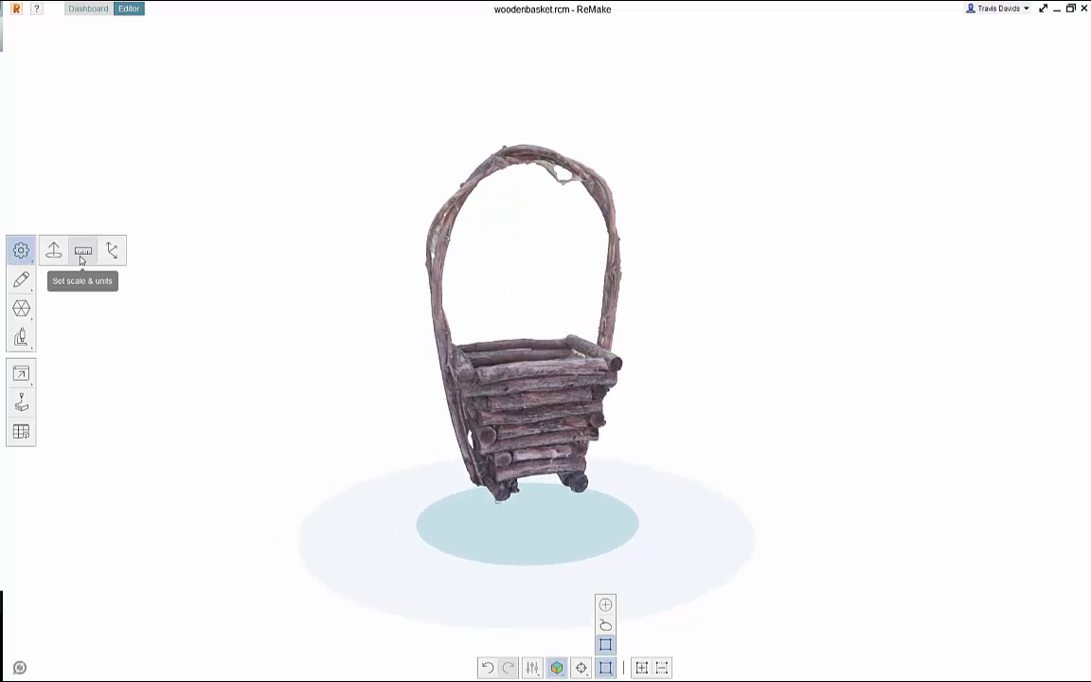
click(82, 253)
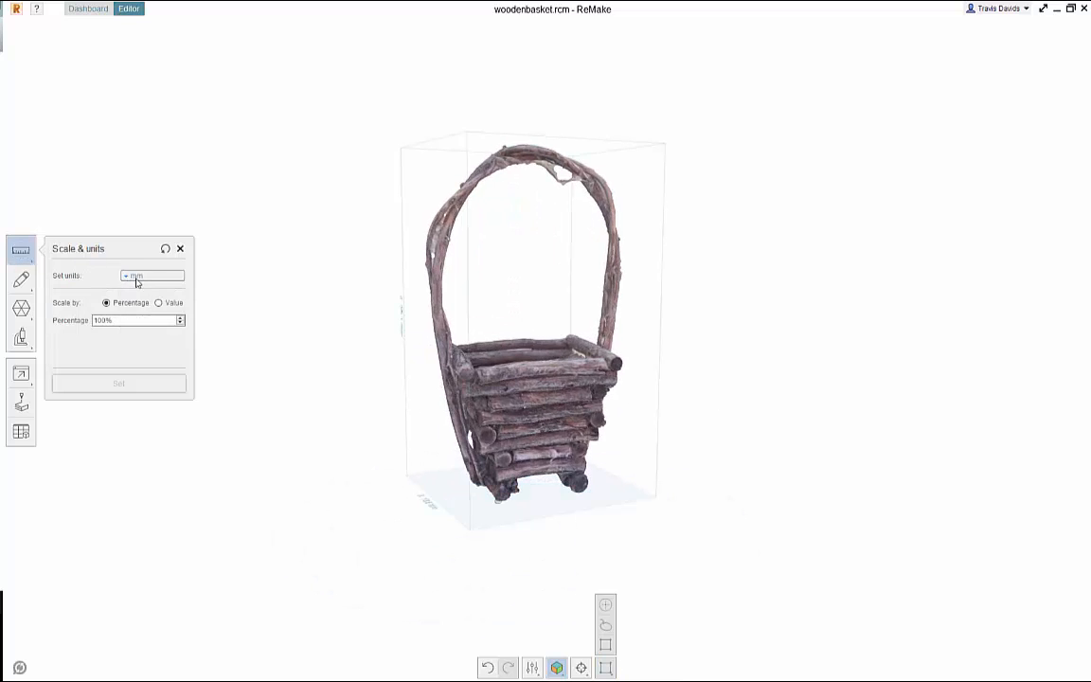
click(132, 282)
click(126, 279)
click(135, 277)
click(125, 289)
click(180, 249)
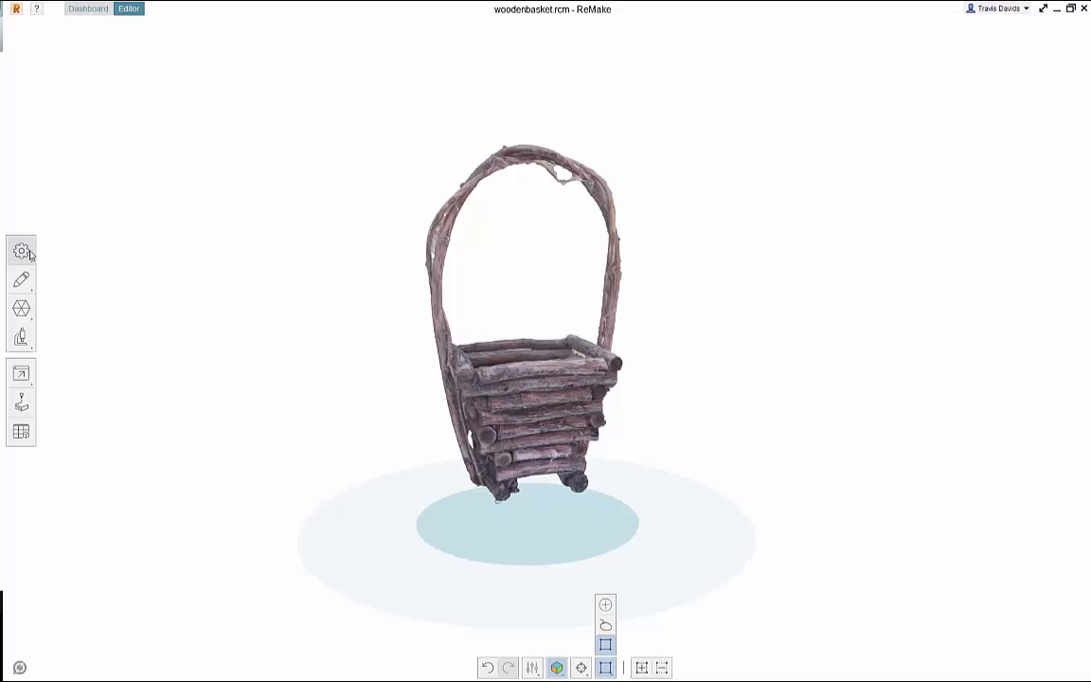
View the basket's reference point in the Set coordinate system tool, and leave the tool.
mouse_move(22, 251)
click(111, 251)
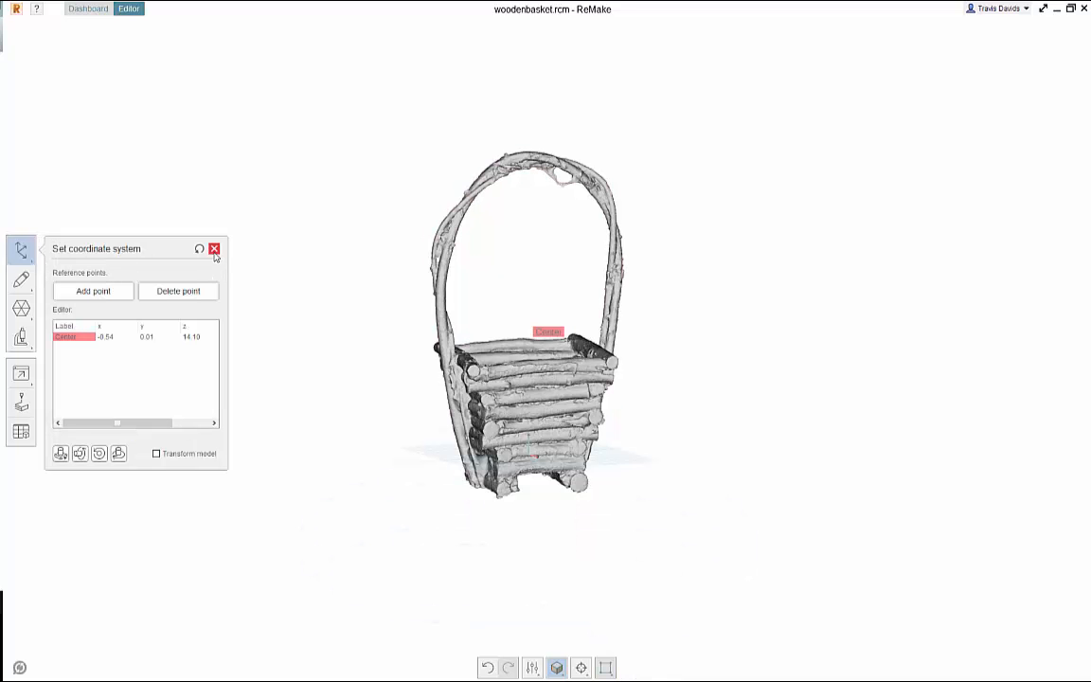
click(215, 250)
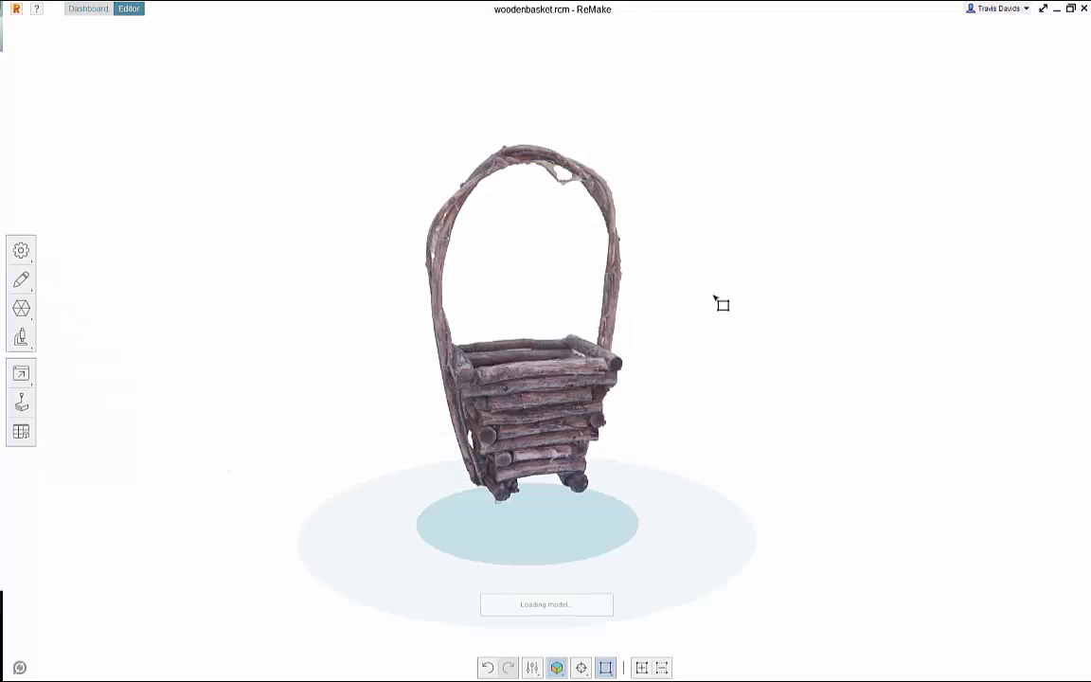
click(22, 280)
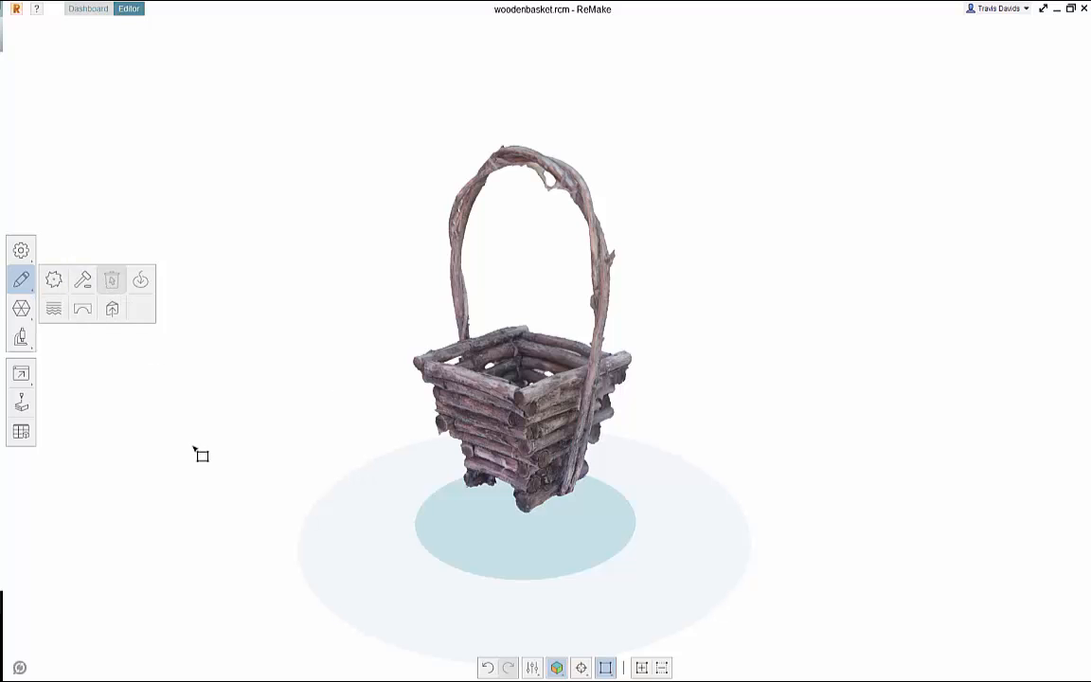
right_drag(364, 432, 440, 420)
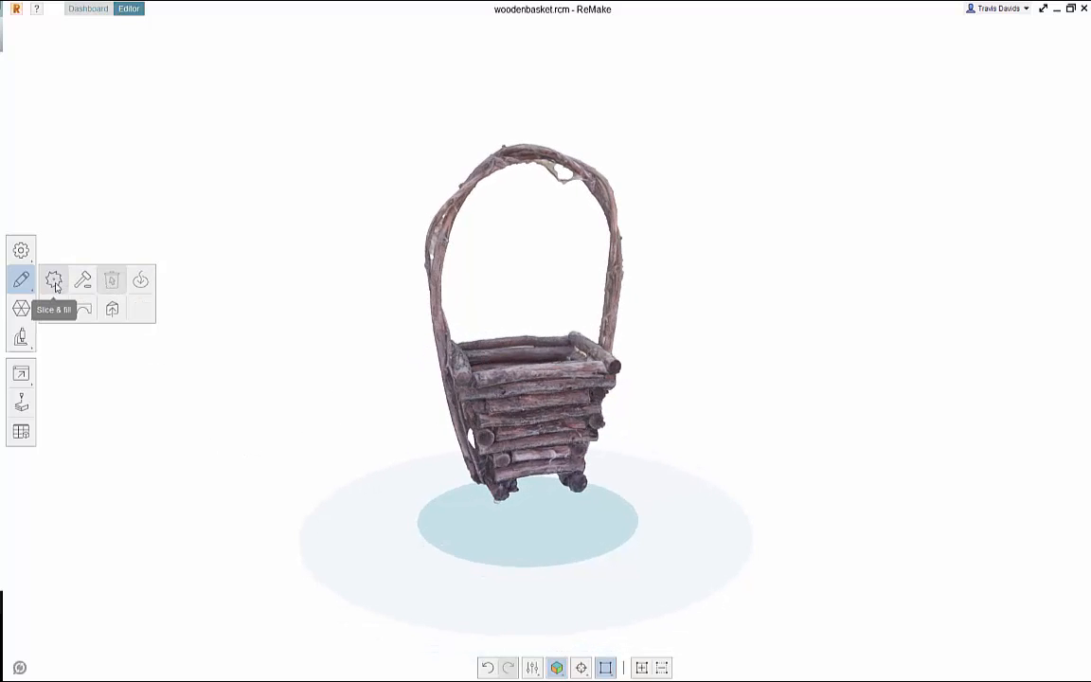
right_drag(400, 385, 331, 349)
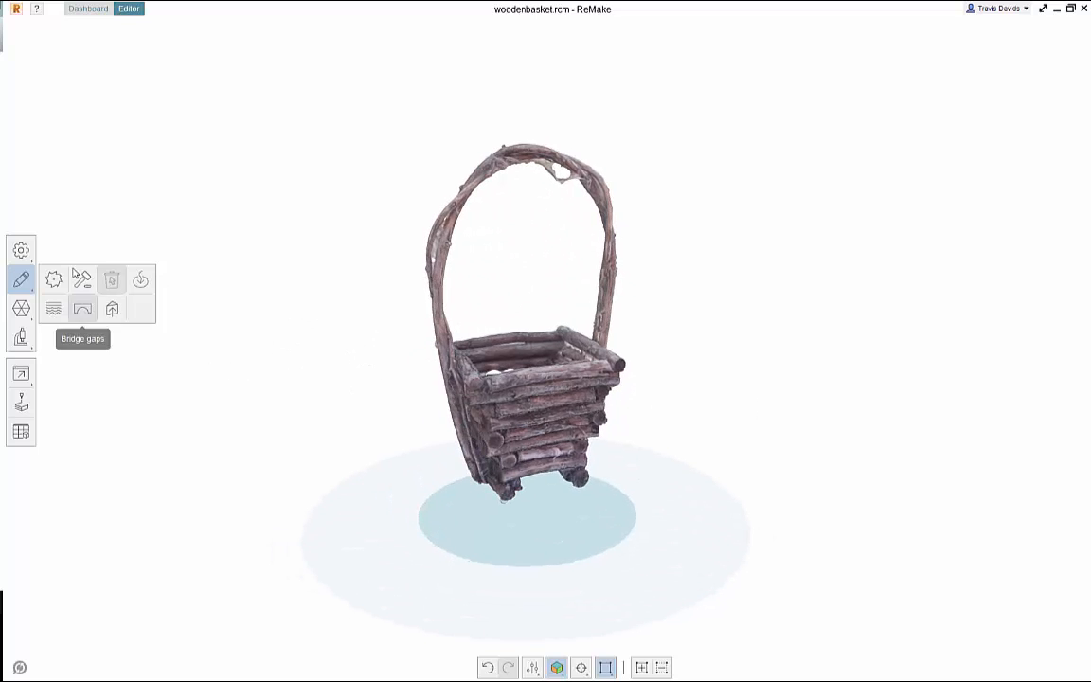
click(54, 281)
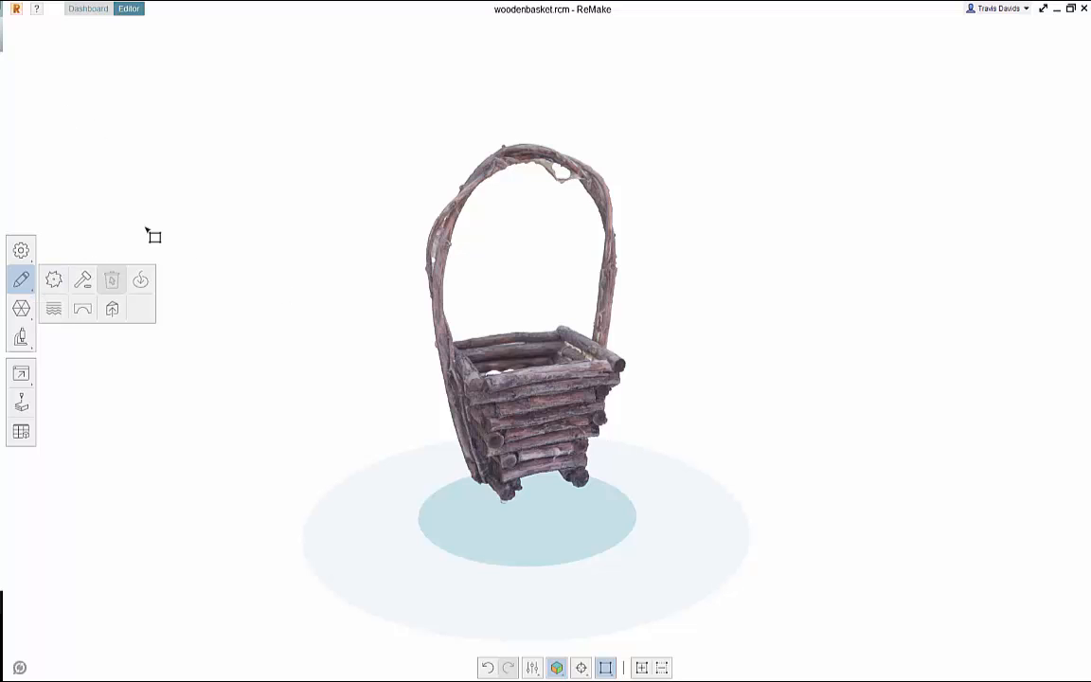
right_drag(239, 254, 196, 218)
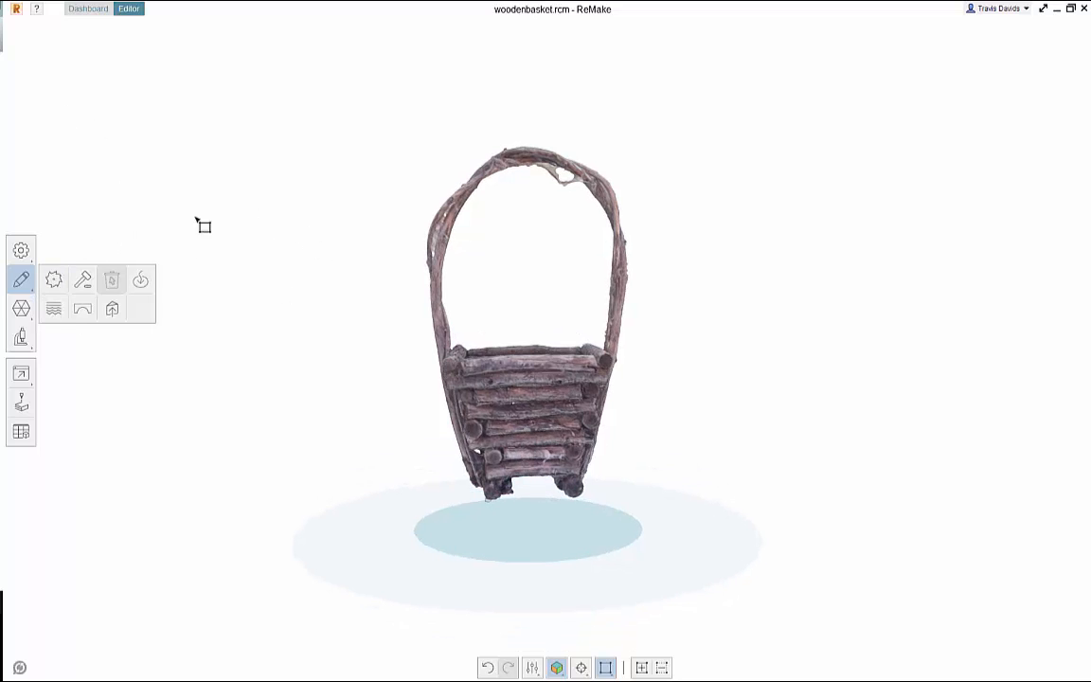
Save the basket model as a new file named woodenbasket3.rcm in the Wooden Basket folder.
click(13, 8)
click(13, 9)
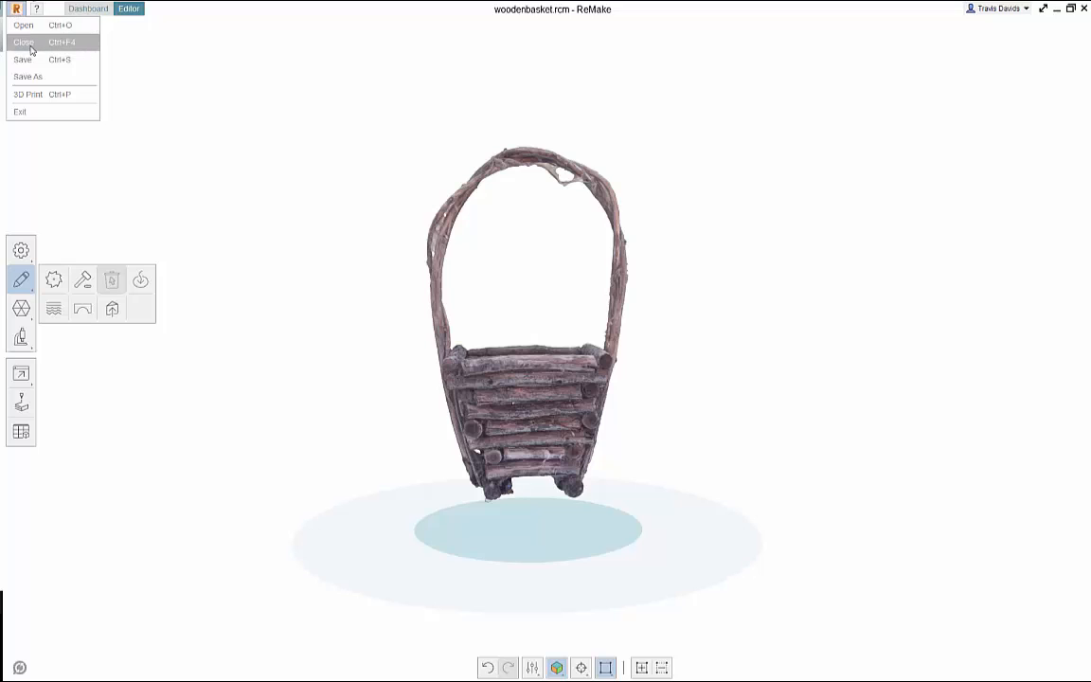
click(28, 75)
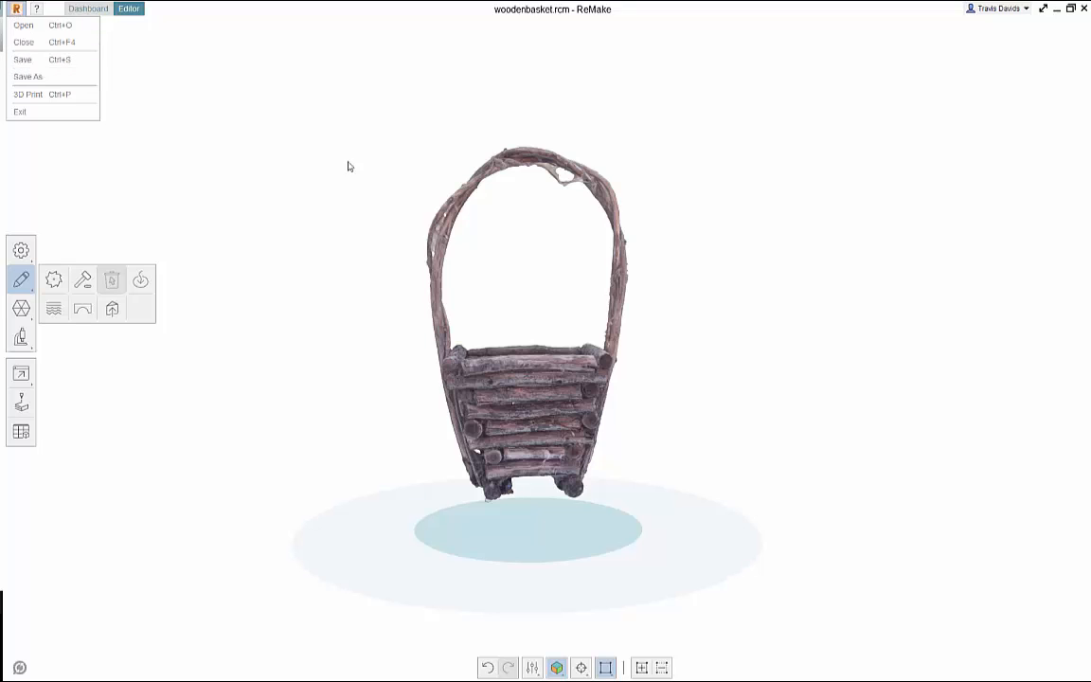
click(408, 142)
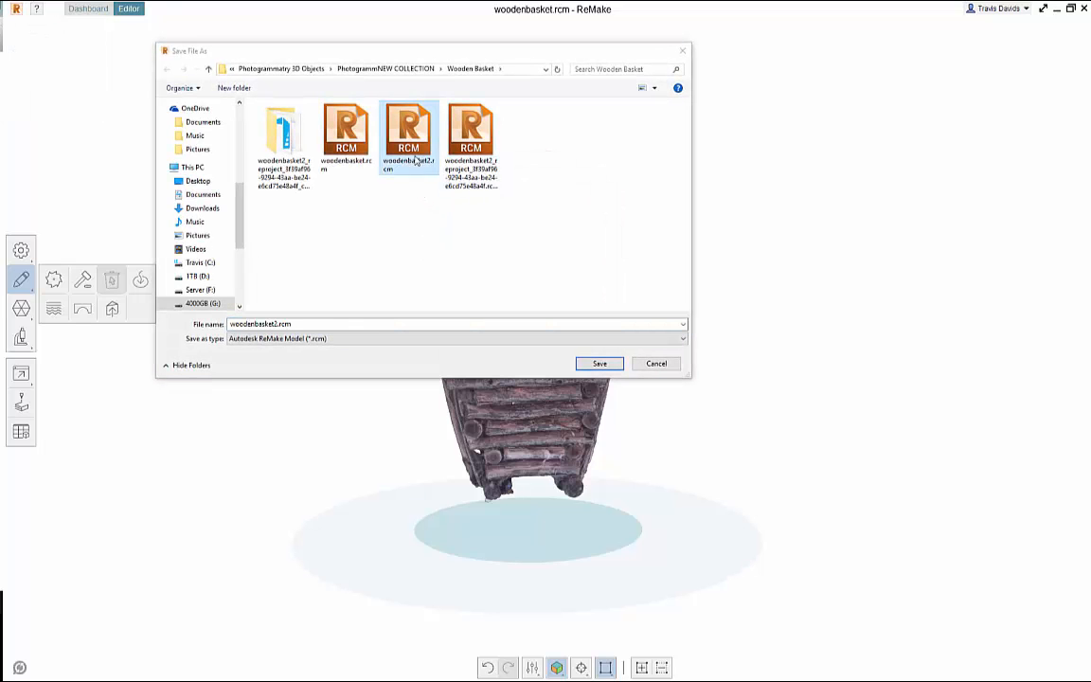
click(293, 325)
key(BackSpace)
key(BackSpace)
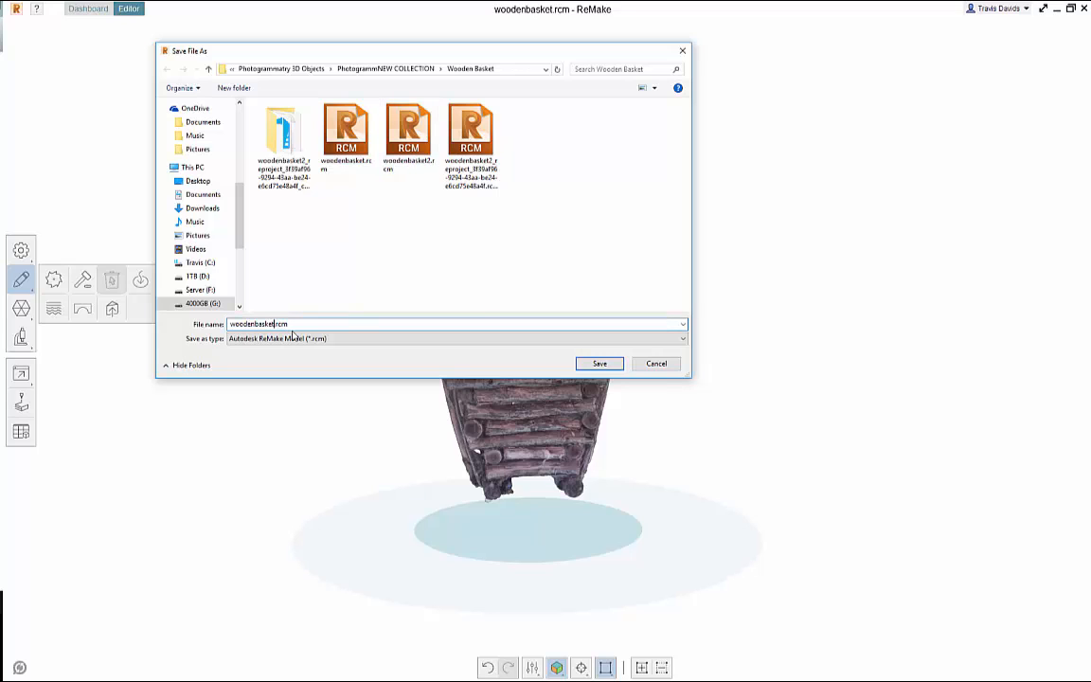
click(601, 364)
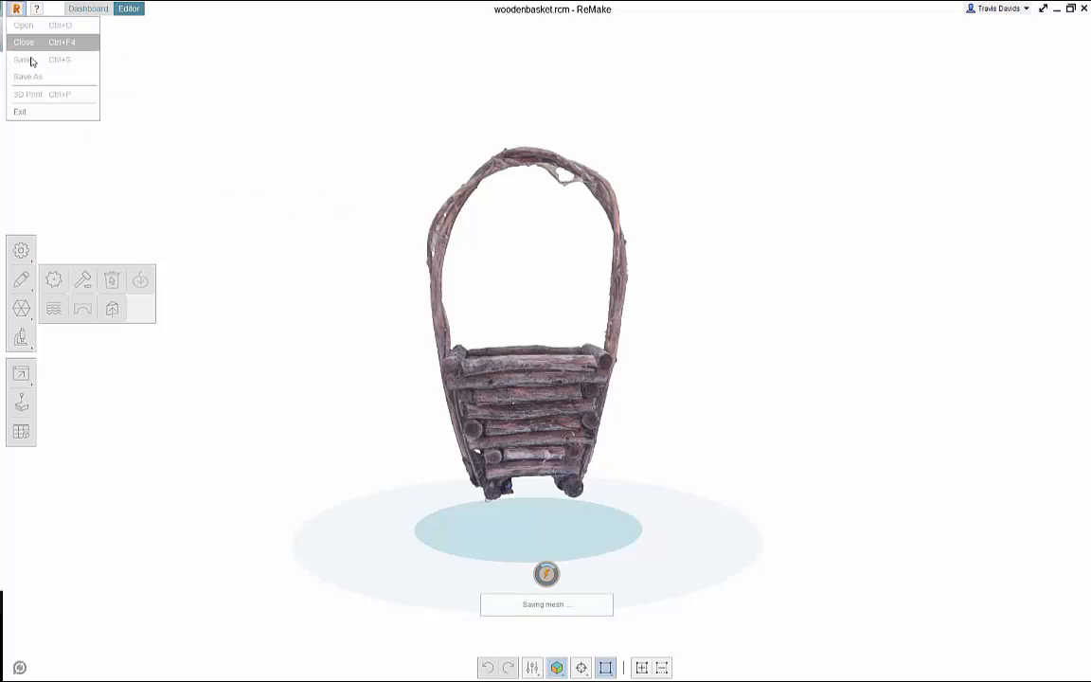
Close the basket model and open the bucketwithtools.rcm model from the dashboard.
drag(317, 180, 368, 200)
click(16, 10)
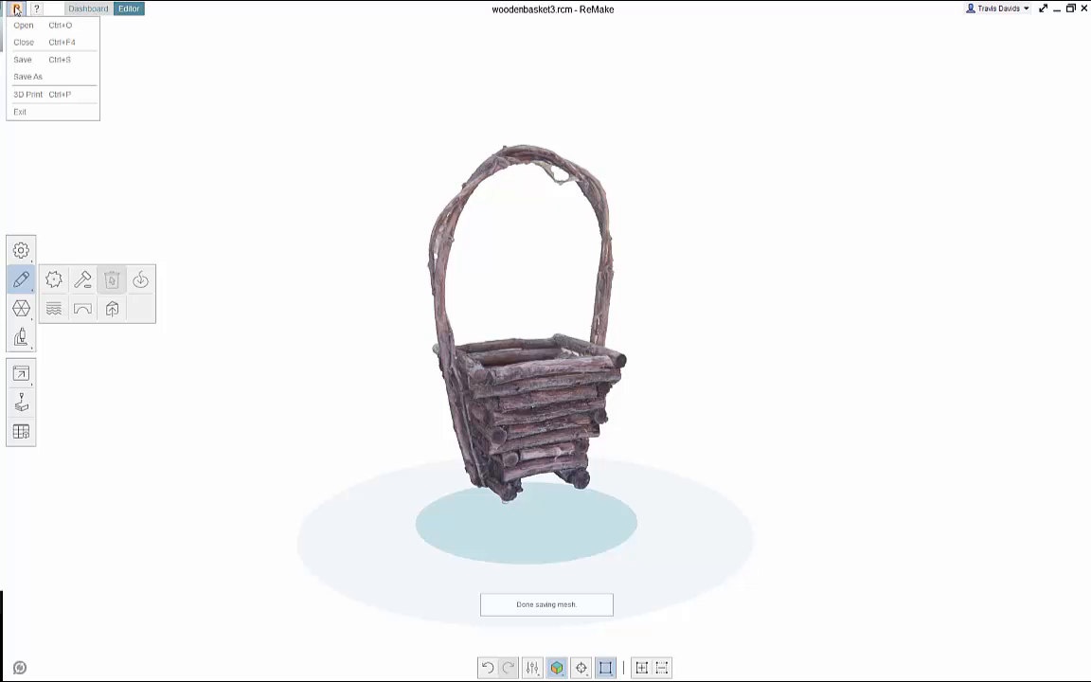
click(27, 41)
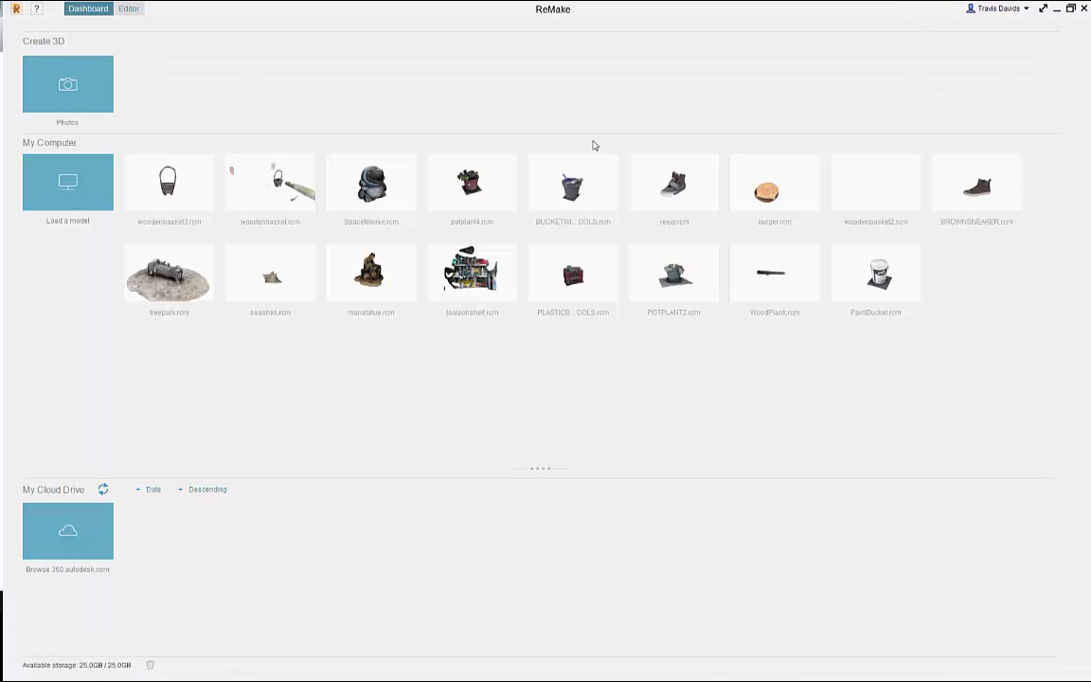
click(570, 195)
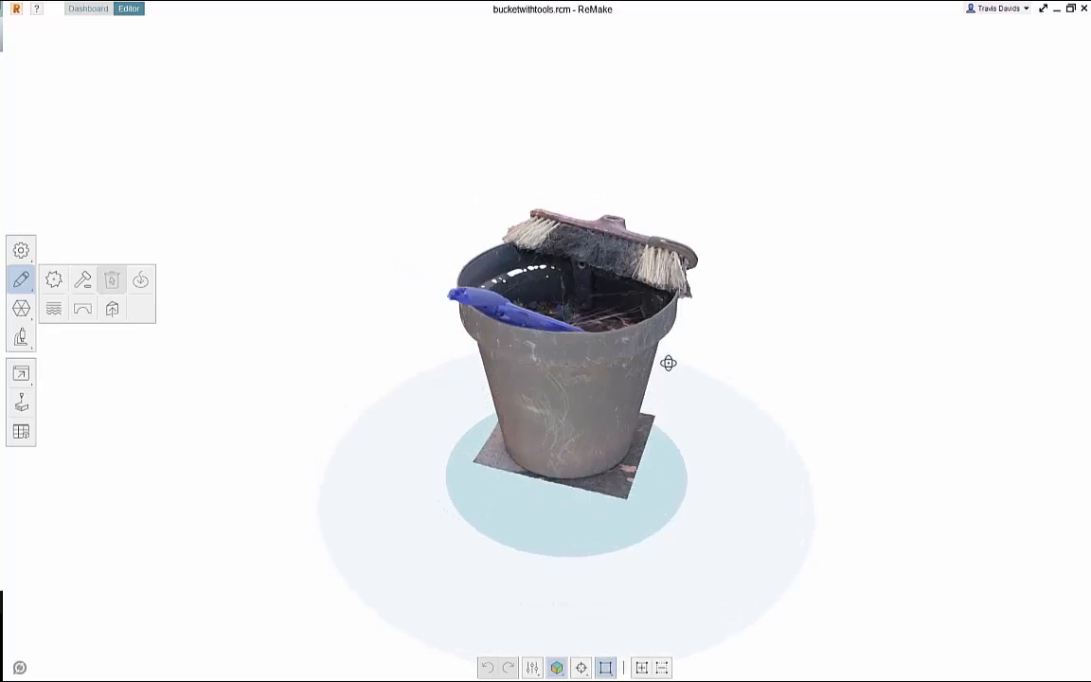
Examine the bucket model from all sides, including the area beneath its rim and the tools inside it.
right_drag(668, 363, 839, 343)
right_drag(418, 330, 845, 295)
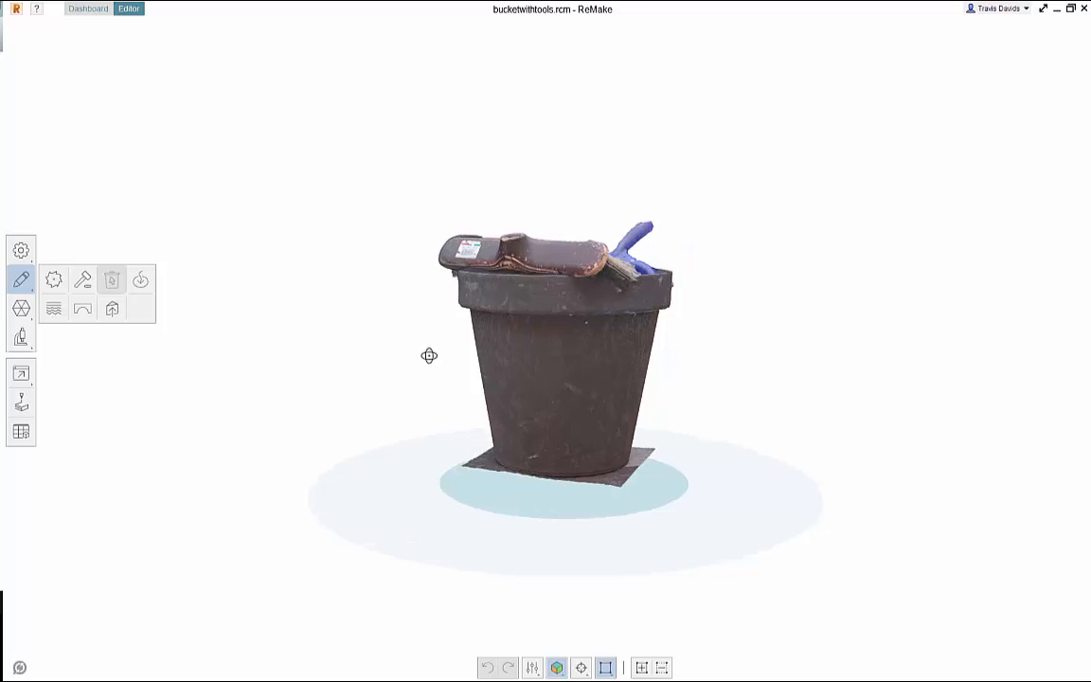
right_drag(429, 355, 650, 275)
right_drag(396, 328, 634, 334)
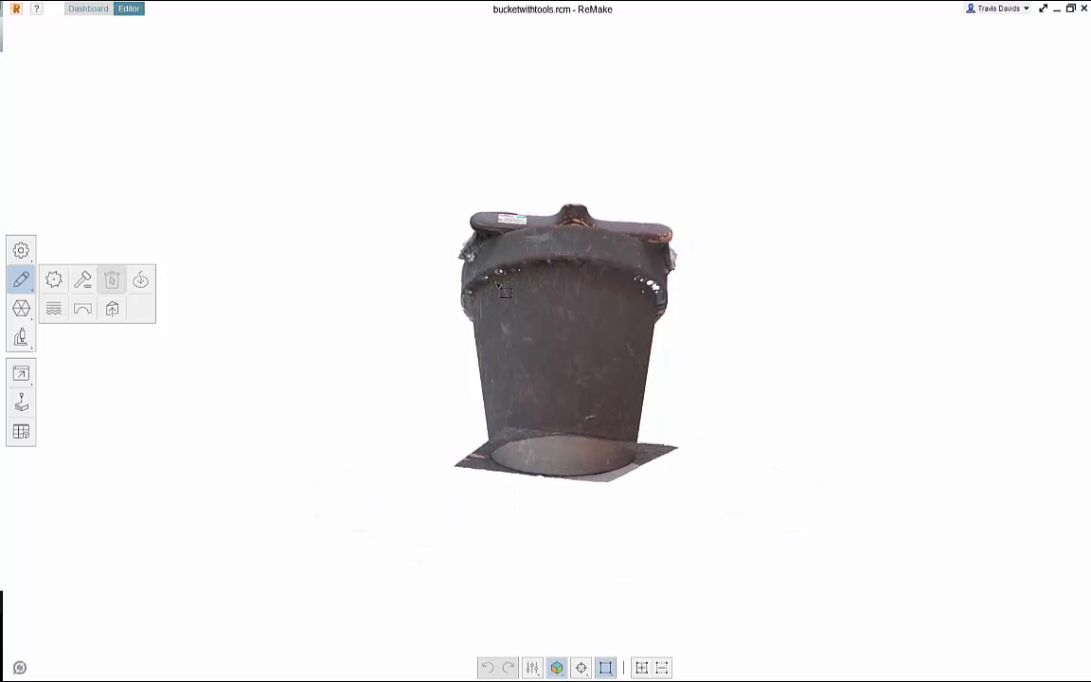
scroll(498, 285, up, 3)
right_drag(826, 295, 379, 341)
right_drag(744, 342, 531, 333)
right_drag(738, 322, 475, 385)
scroll(472, 385, down, 2)
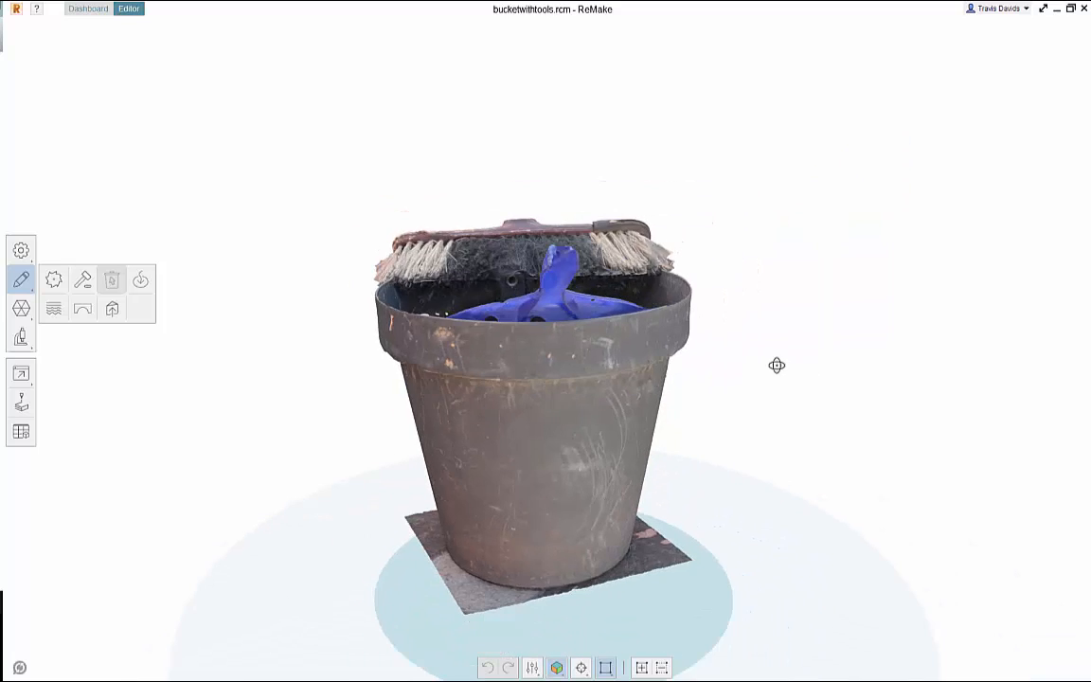
Examine the ground patch around the bucket's base and the open underside of the model.
right_drag(777, 365, 811, 378)
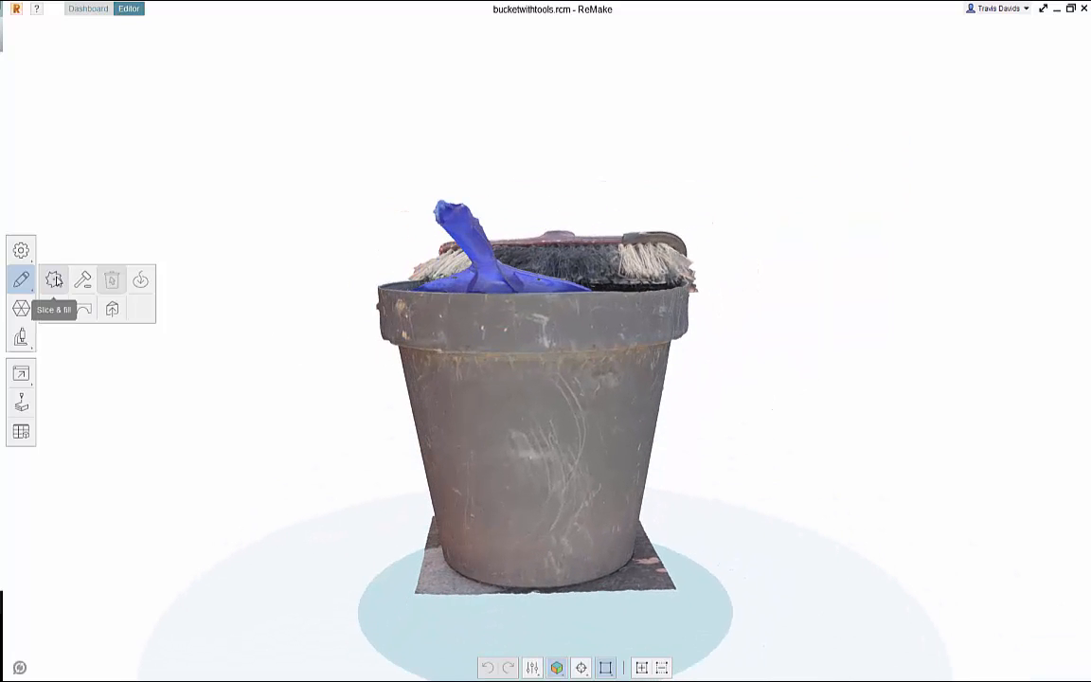
right_drag(285, 440, 337, 422)
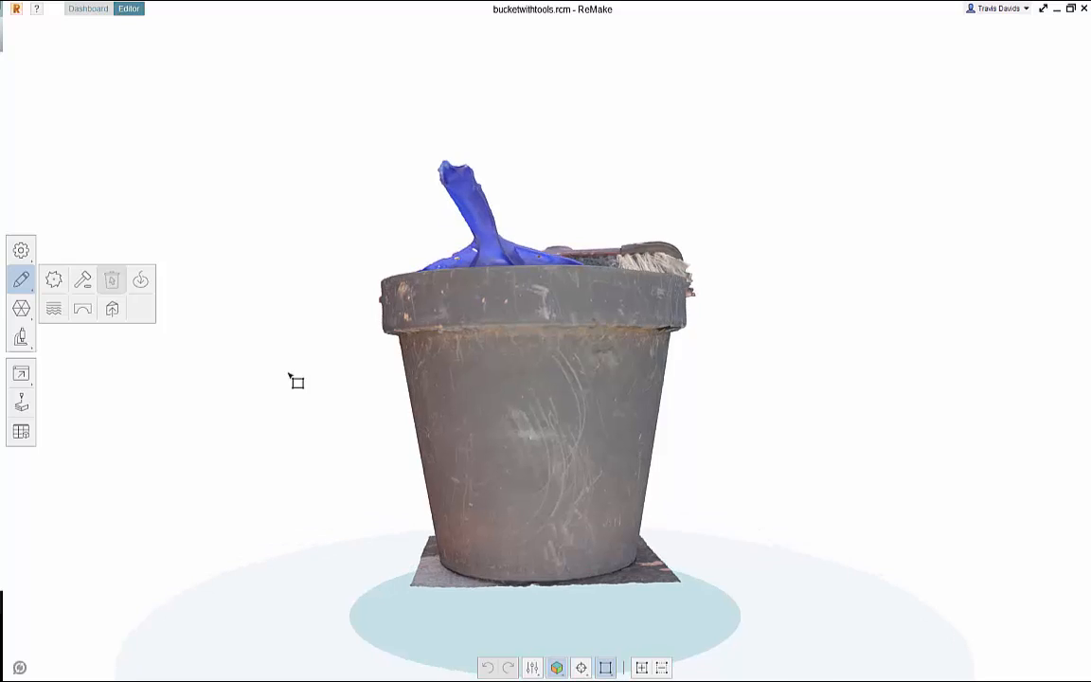
scroll(294, 380, down, 2)
right_drag(385, 495, 650, 454)
right_drag(684, 505, 684, 474)
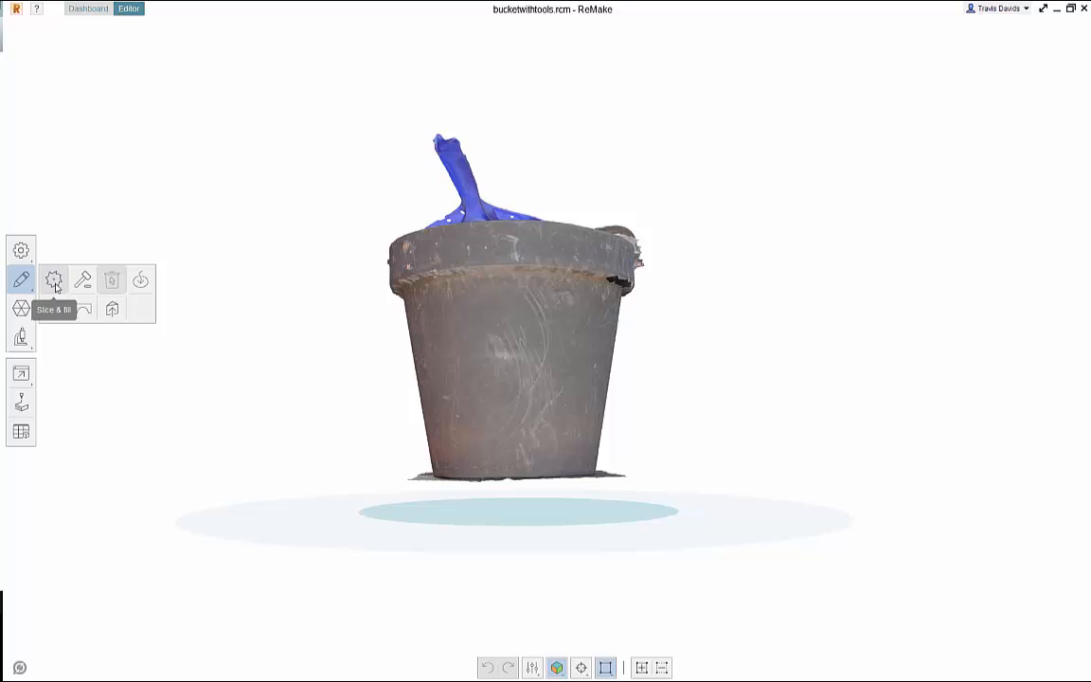
right_drag(677, 426, 654, 321)
right_drag(675, 467, 477, 338)
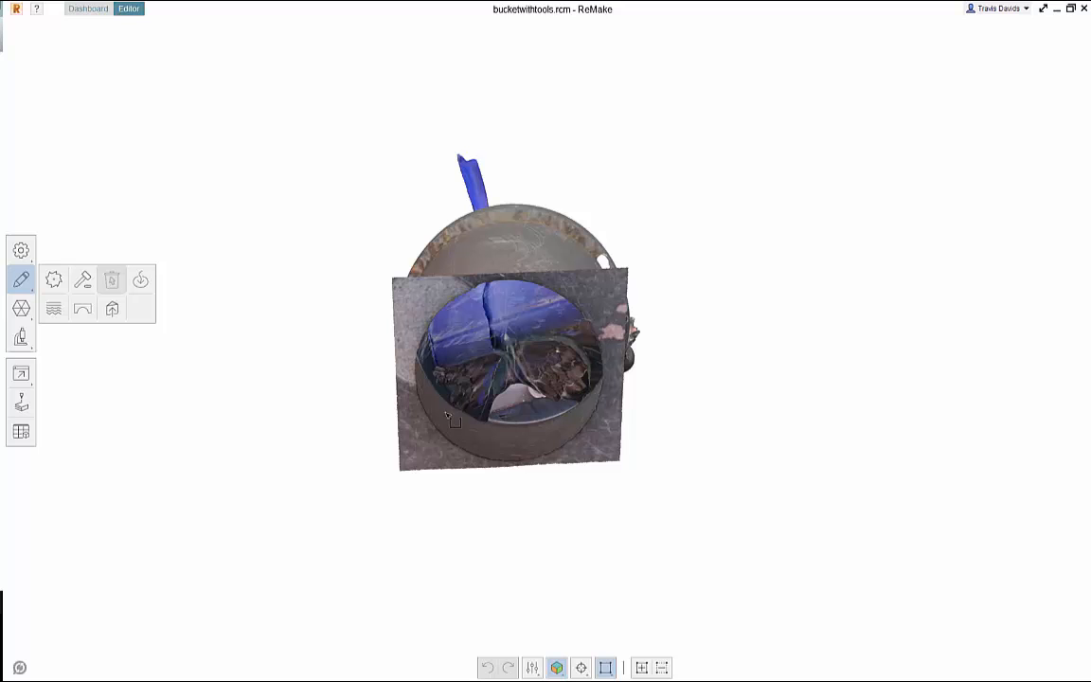
mouse_move(668, 424)
right_down()
mouse_move(626, 475)
mouse_move(650, 577)
mouse_move(599, 502)
mouse_move(598, 550)
right_up()
right_drag(633, 508, 759, 385)
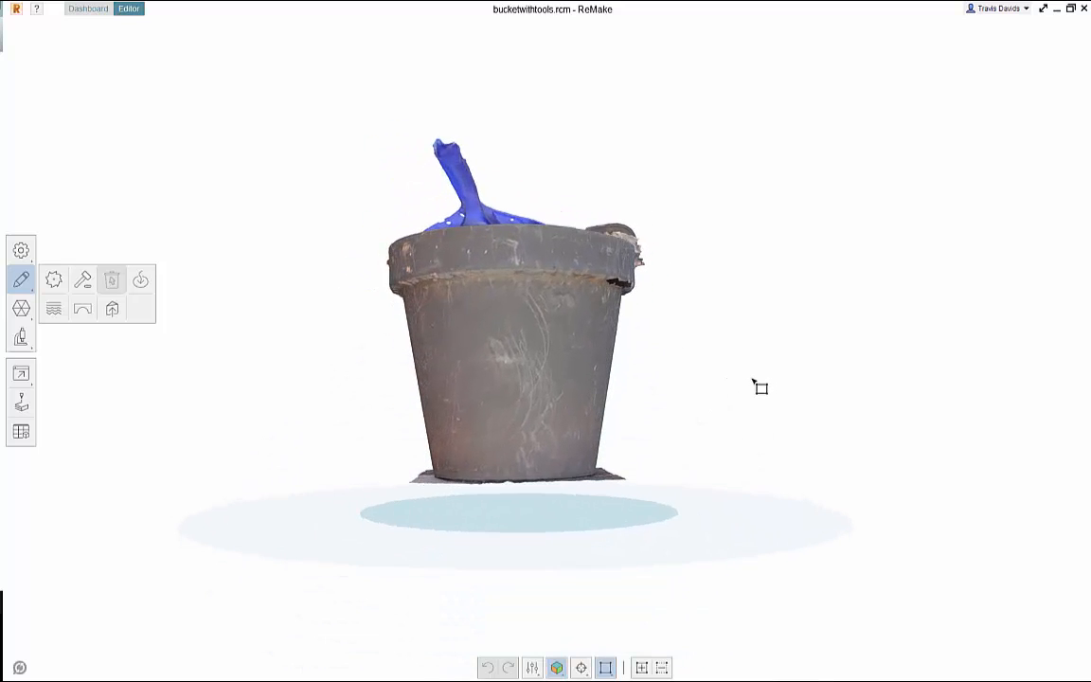
click(53, 282)
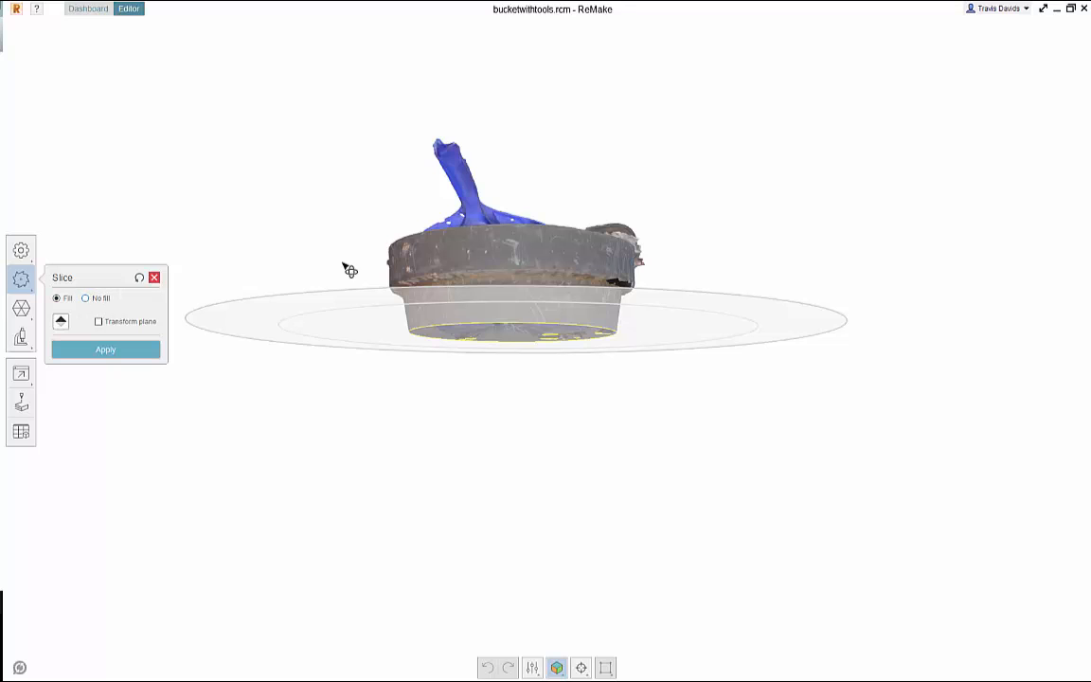
drag(721, 223, 786, 409)
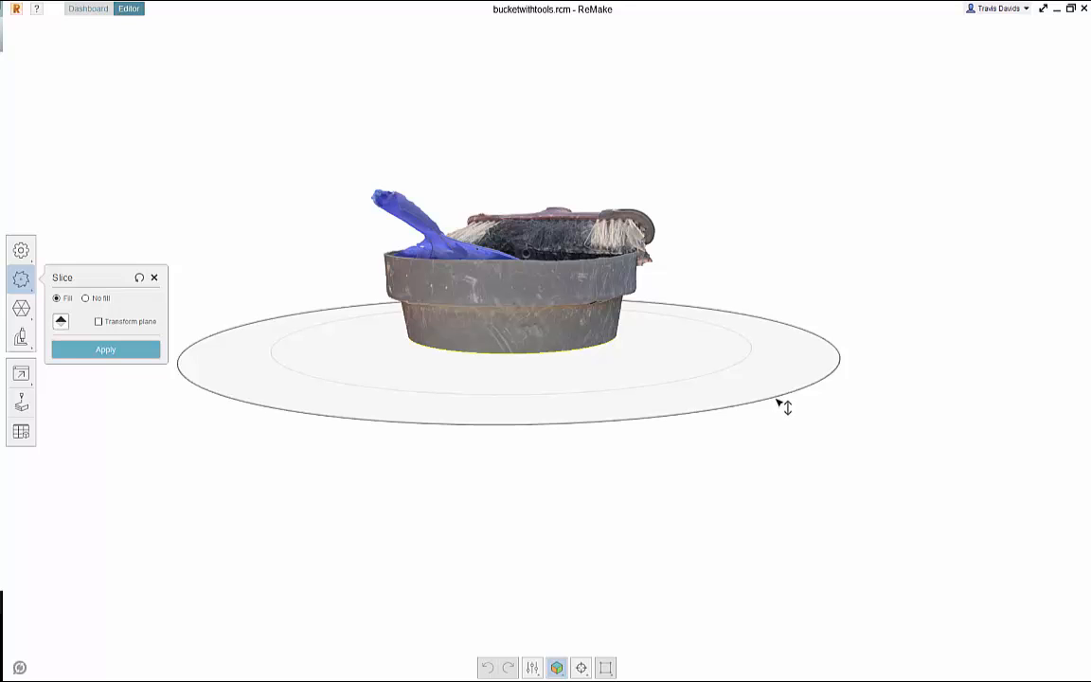
drag(786, 408, 794, 529)
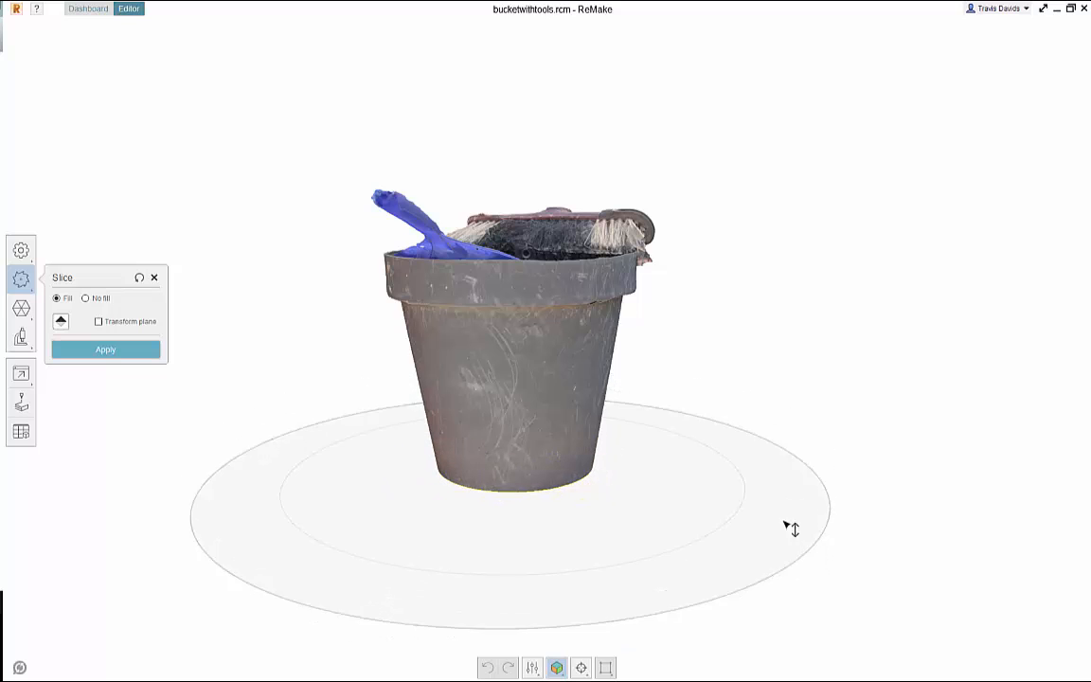
drag(686, 297, 631, 407)
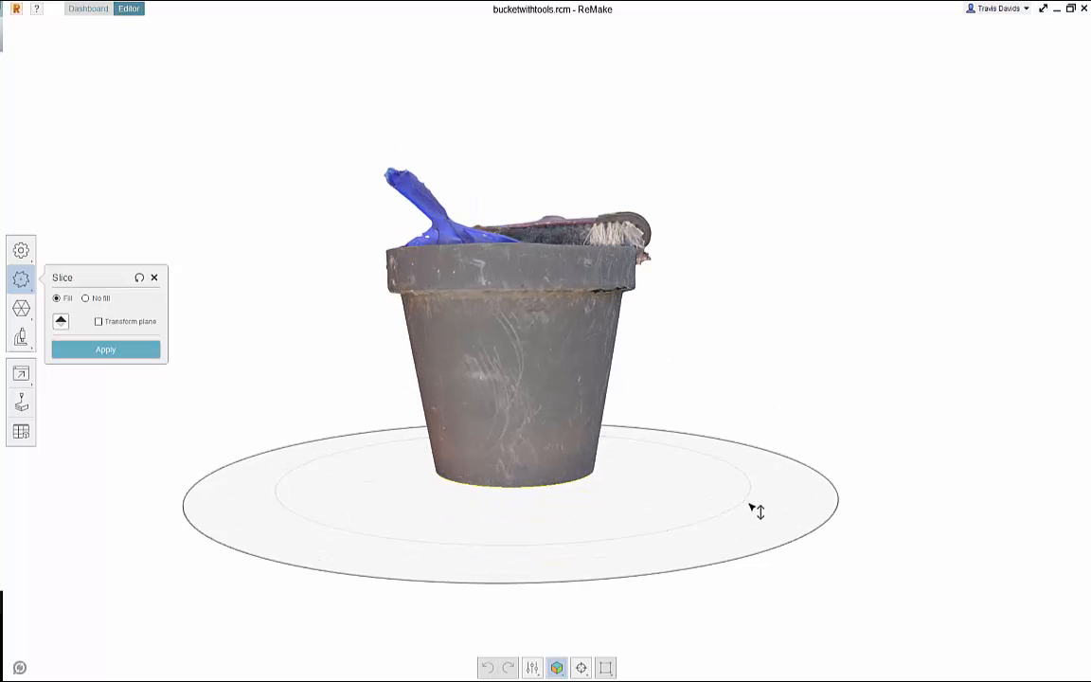
right_drag(811, 359, 857, 330)
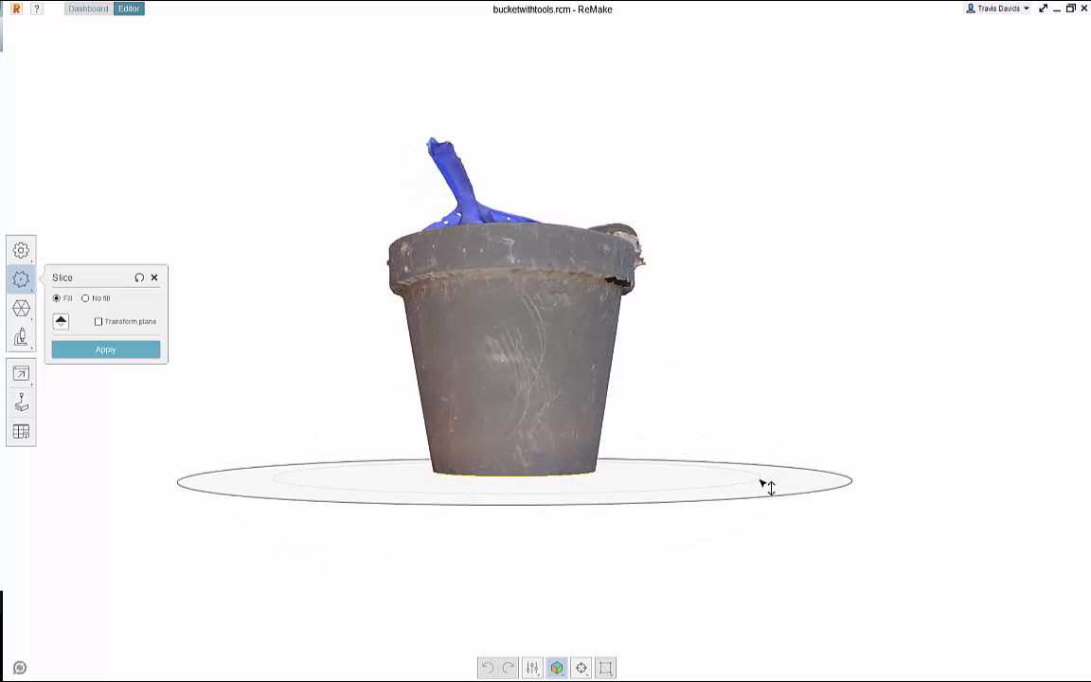
drag(770, 487, 810, 396)
right_drag(637, 500, 641, 512)
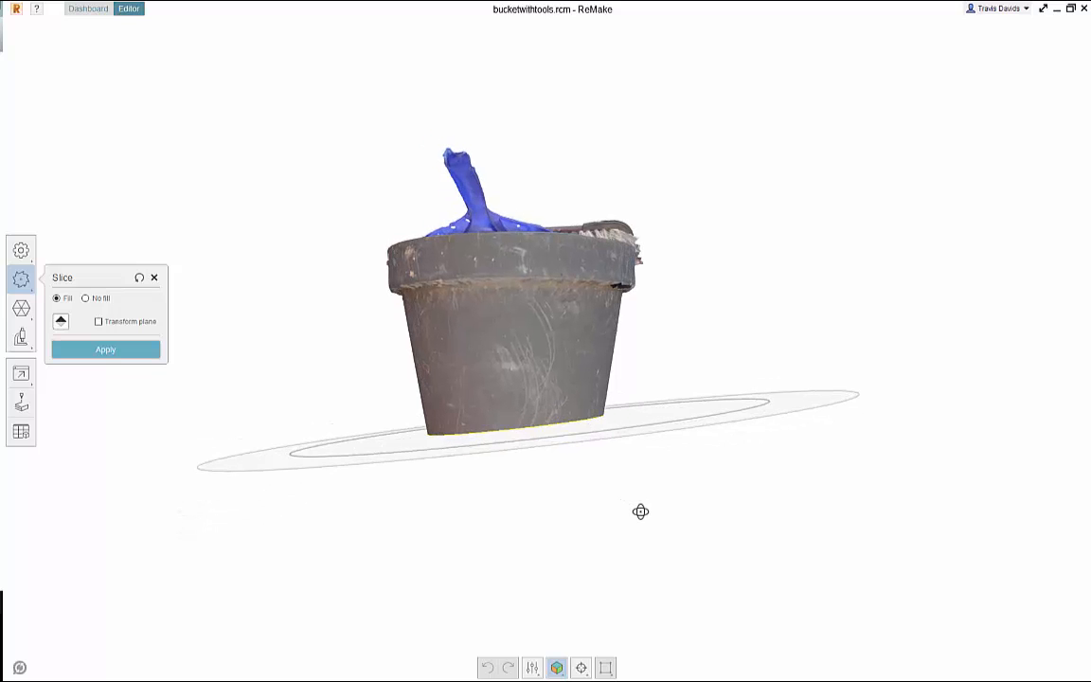
drag(810, 414, 860, 455)
click(155, 277)
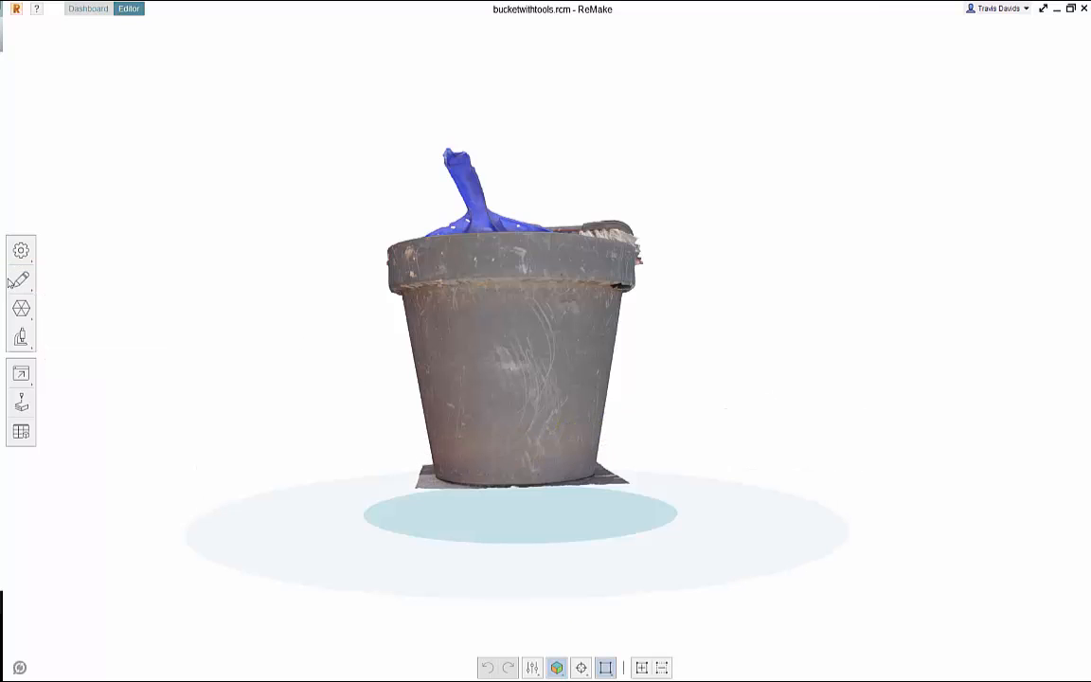
Slice the ground patch off with a level plane just above the bucket's base, using the Fill option to close the cut.
click(54, 280)
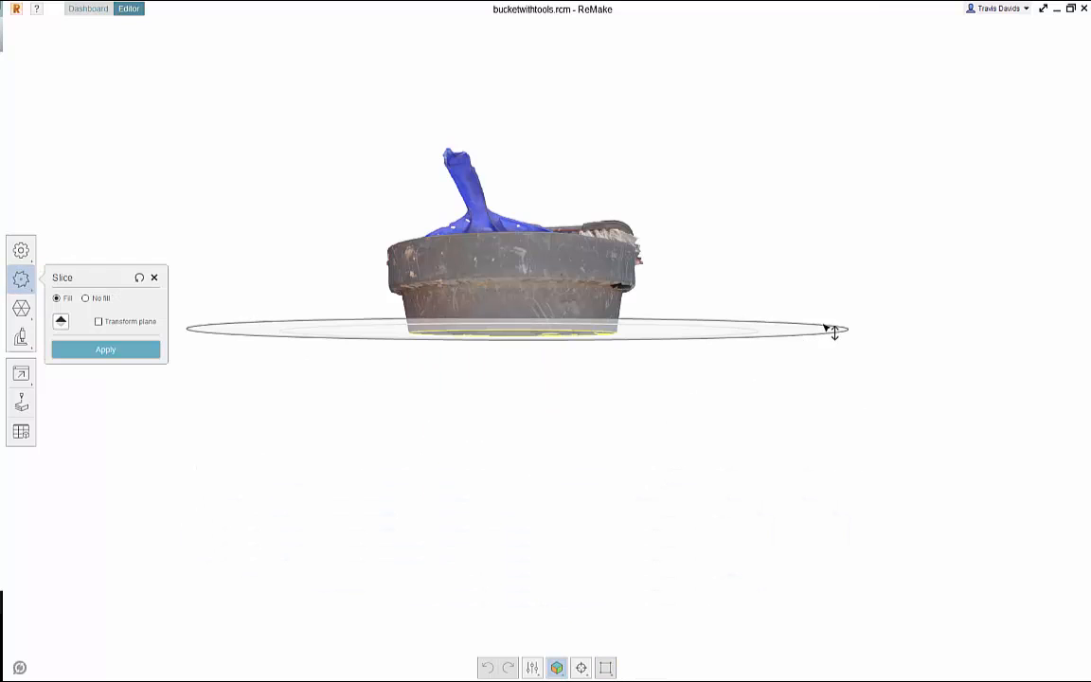
drag(830, 329, 831, 489)
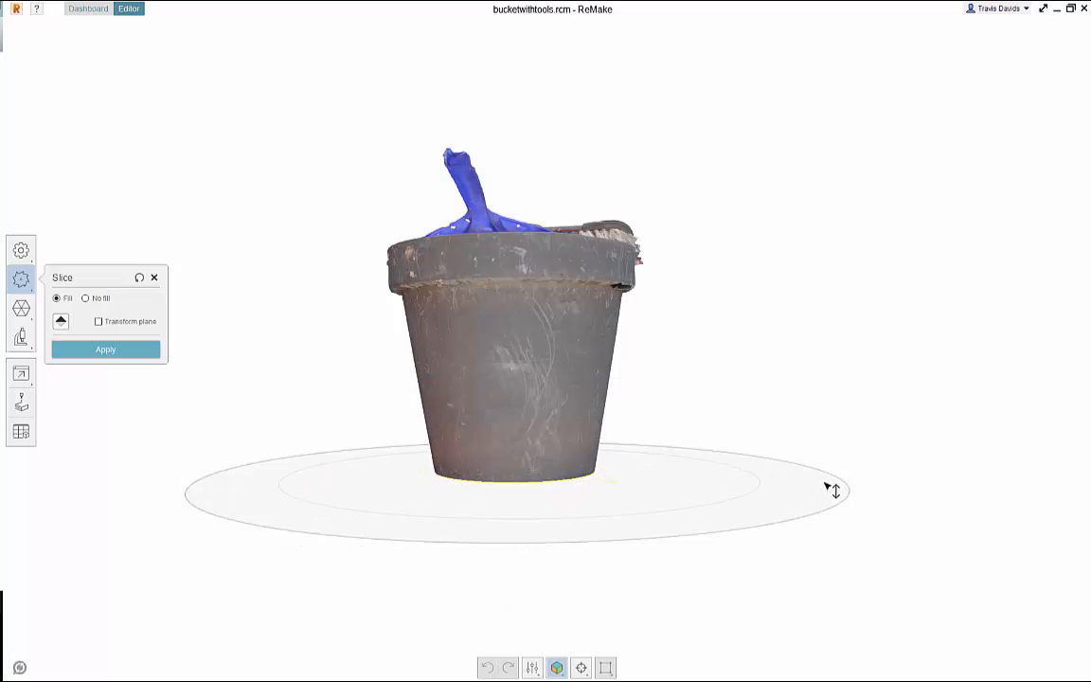
right_drag(843, 559, 758, 455)
drag(812, 349, 804, 168)
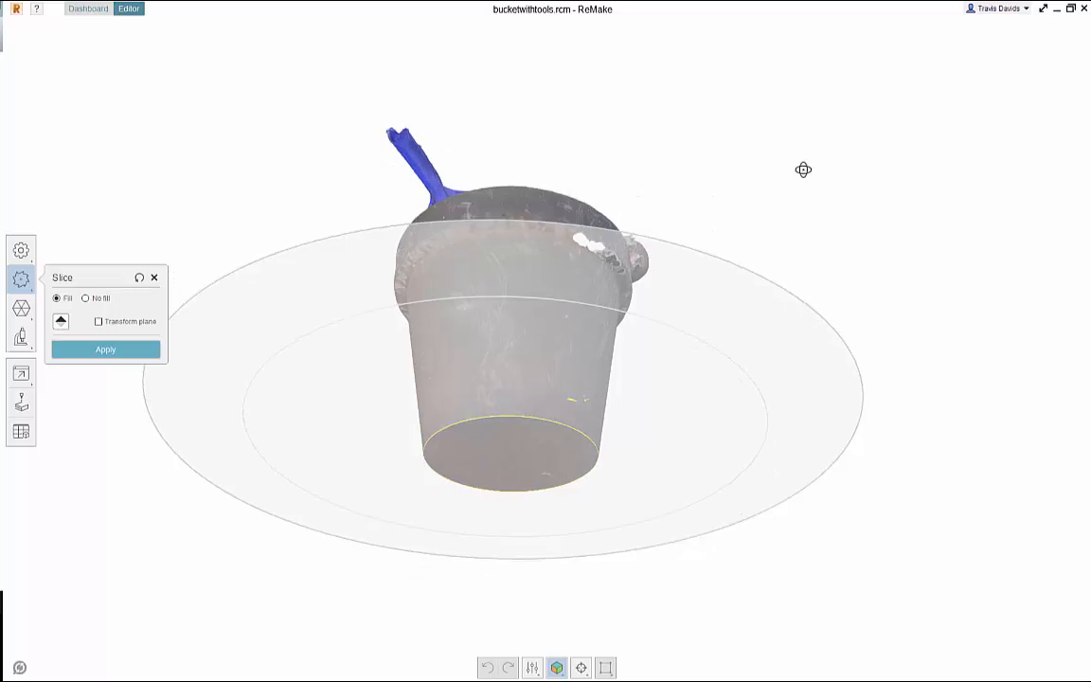
click(103, 350)
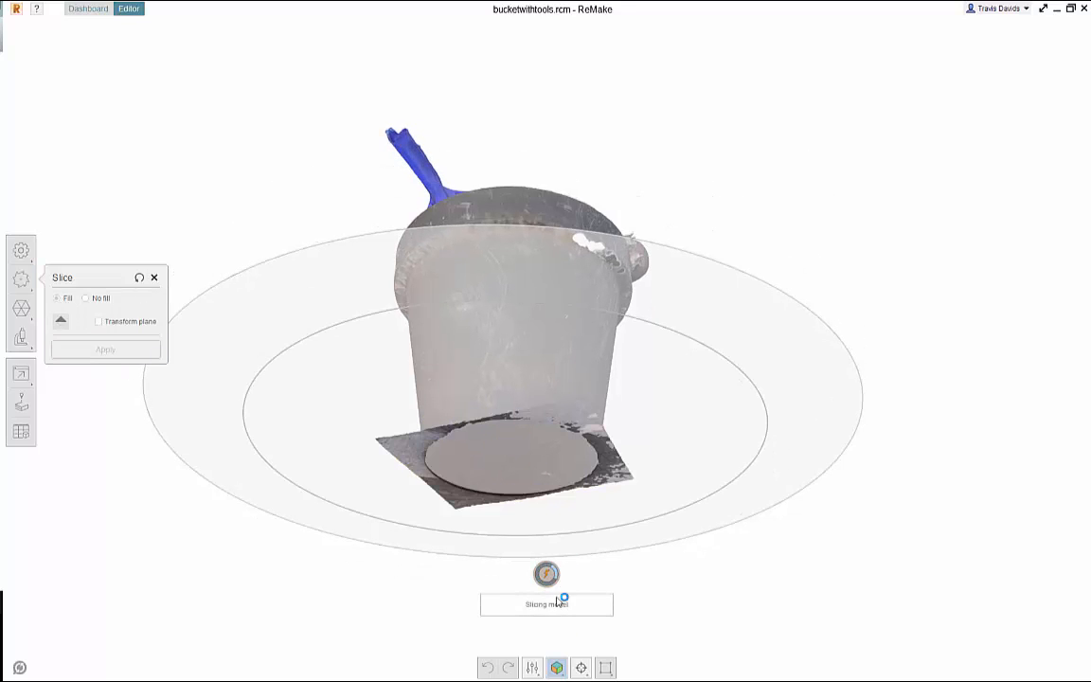
Delete the small loose fragments floating beside the bucket's base.
scroll(489, 407, up, 4)
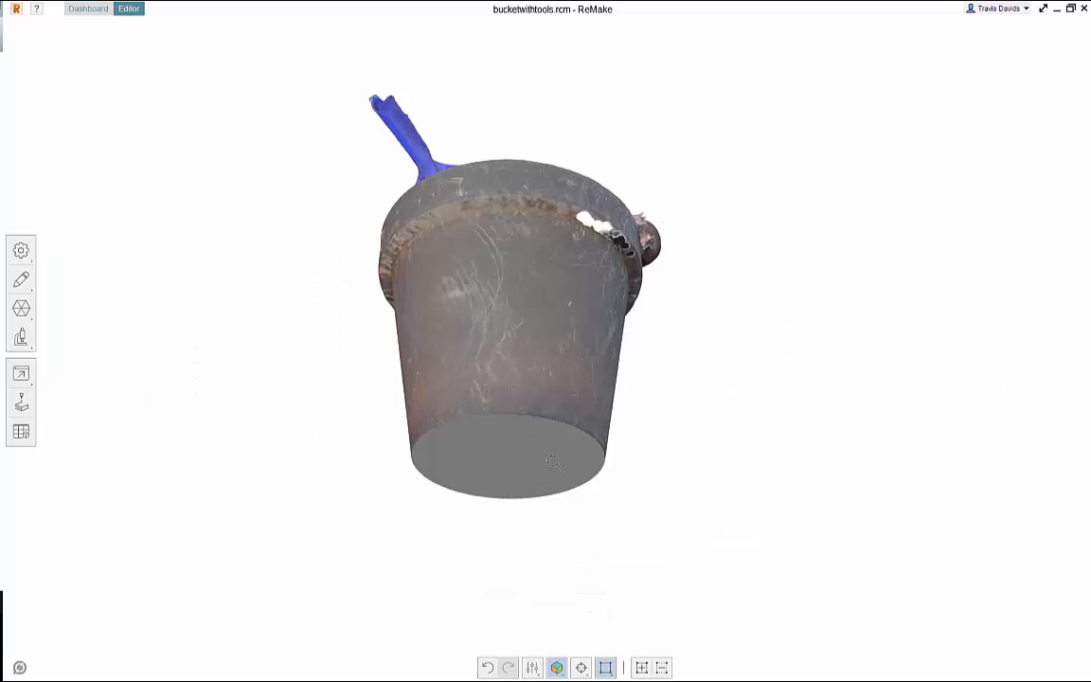
right_drag(640, 477, 636, 186)
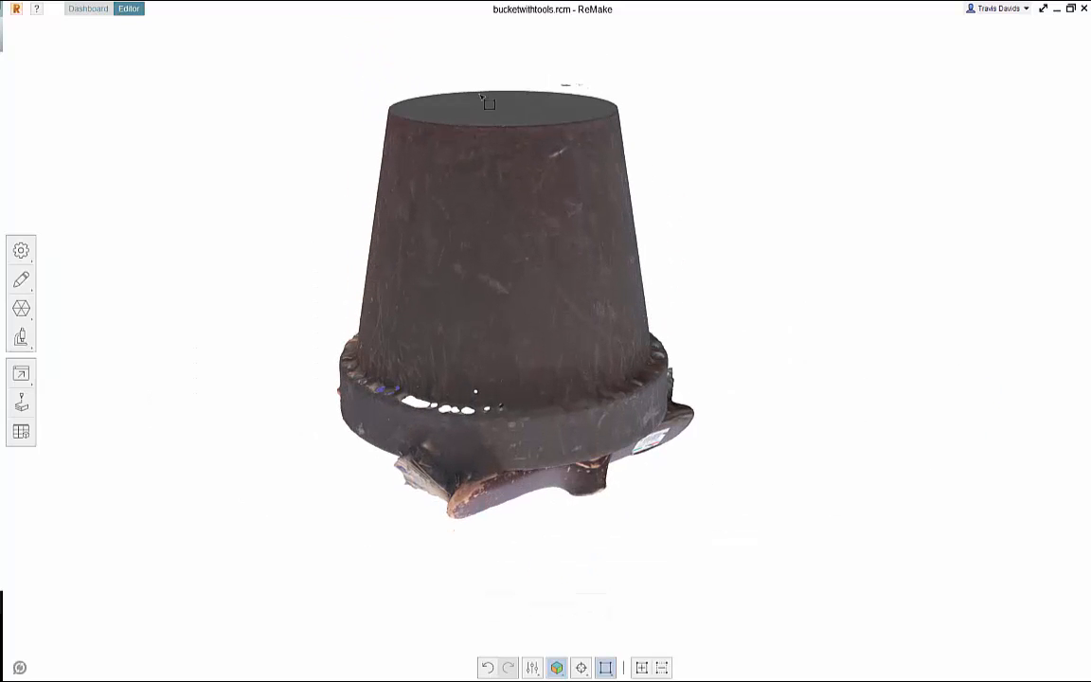
right_drag(731, 159, 516, 488)
scroll(648, 451, up, 5)
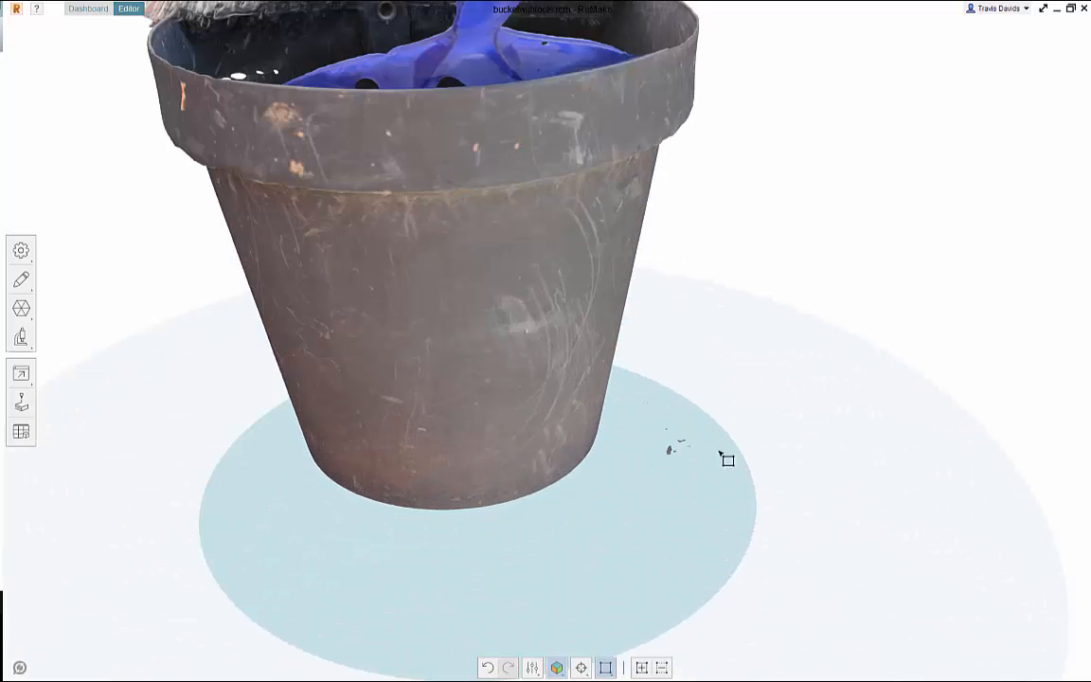
drag(733, 503, 651, 374)
key(Delete)
Examine the bucket's filled underside and outer wall from several angles.
mouse_move(729, 476)
right_down()
mouse_move(519, 331)
mouse_move(524, 431)
mouse_move(509, 363)
mouse_move(500, 372)
mouse_move(505, 426)
right_up()
drag(705, 413, 230, 367)
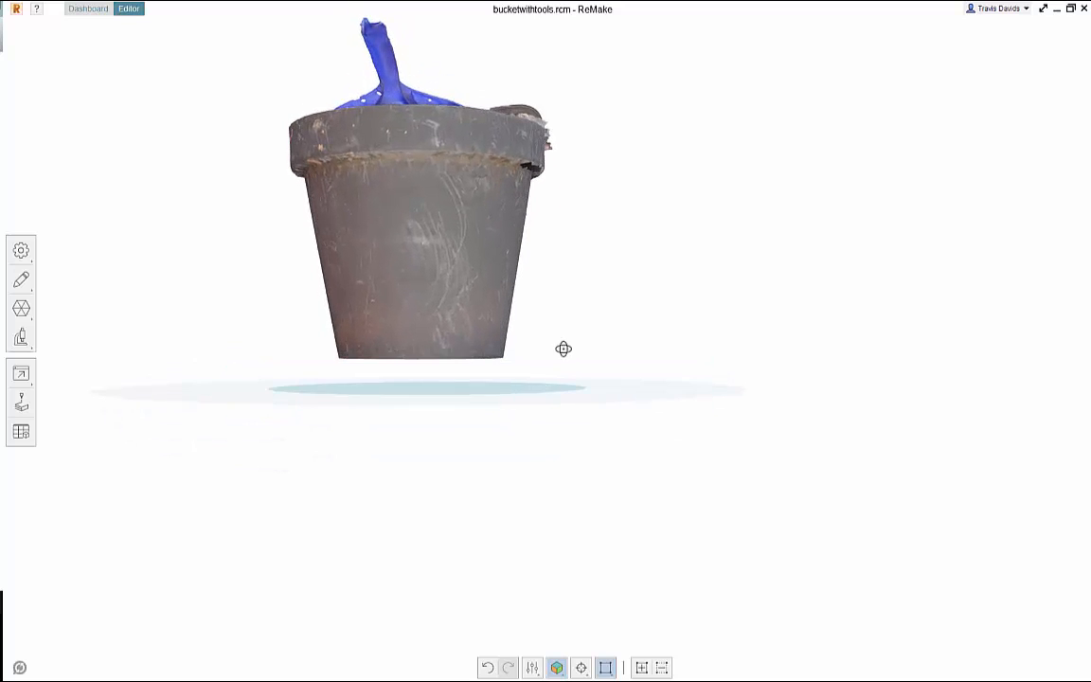
right_drag(564, 348, 473, 294)
scroll(470, 358, up, 4)
middle_drag(587, 426, 567, 307)
right_drag(592, 368, 579, 440)
scroll(579, 440, up, 1)
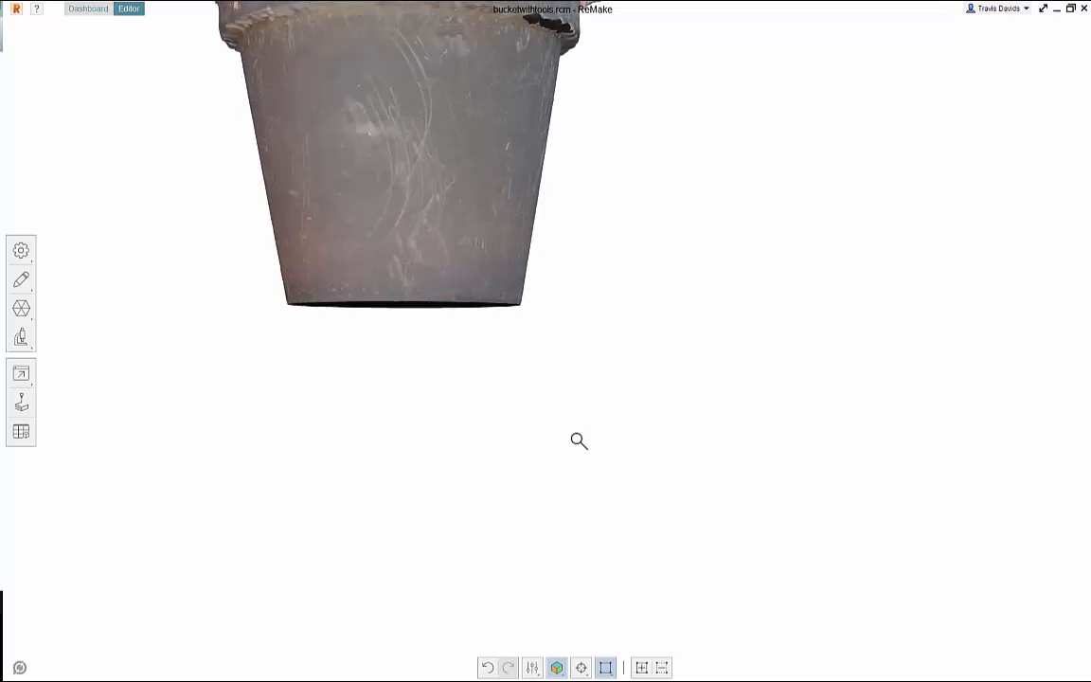
scroll(592, 297, down, 3)
right_drag(592, 298, 549, 71)
right_drag(648, 242, 477, 311)
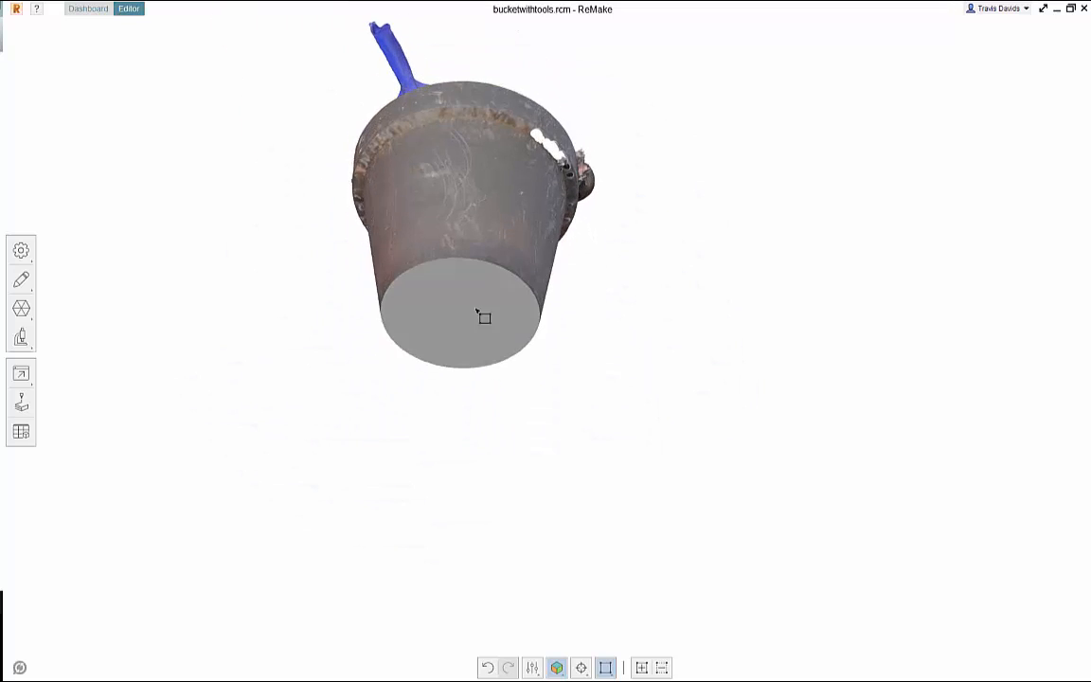
right_drag(603, 371, 574, 327)
scroll(611, 412, up, 1)
right_drag(611, 412, 503, 265)
right_drag(600, 278, 569, 248)
scroll(589, 378, down, 3)
scroll(504, 404, up, 3)
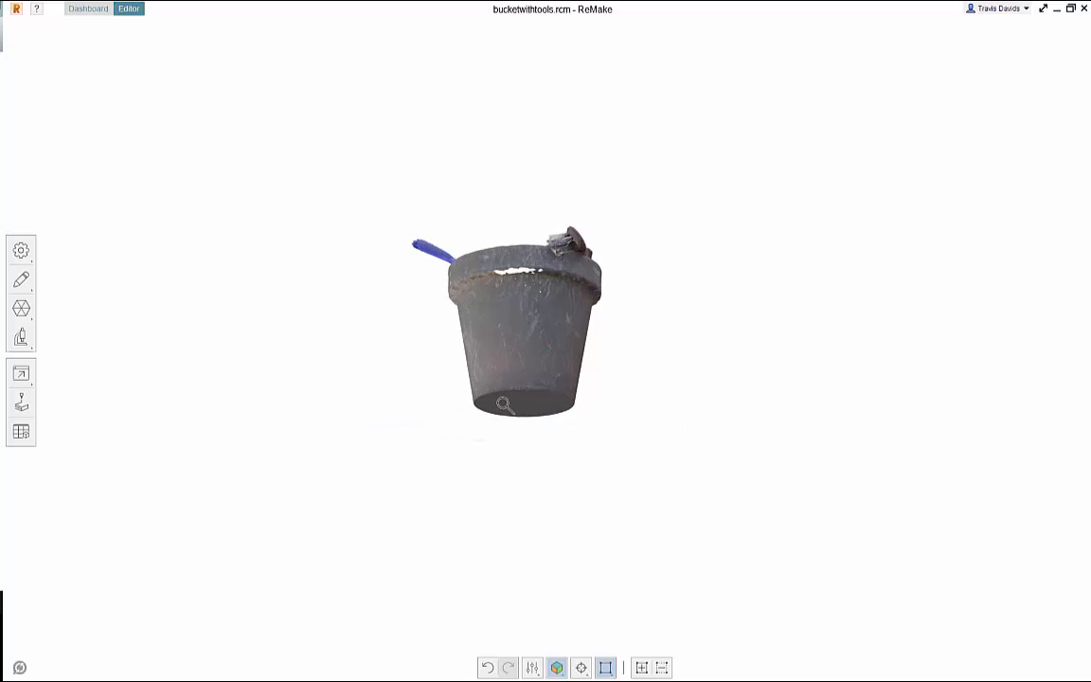
right_drag(634, 331, 517, 368)
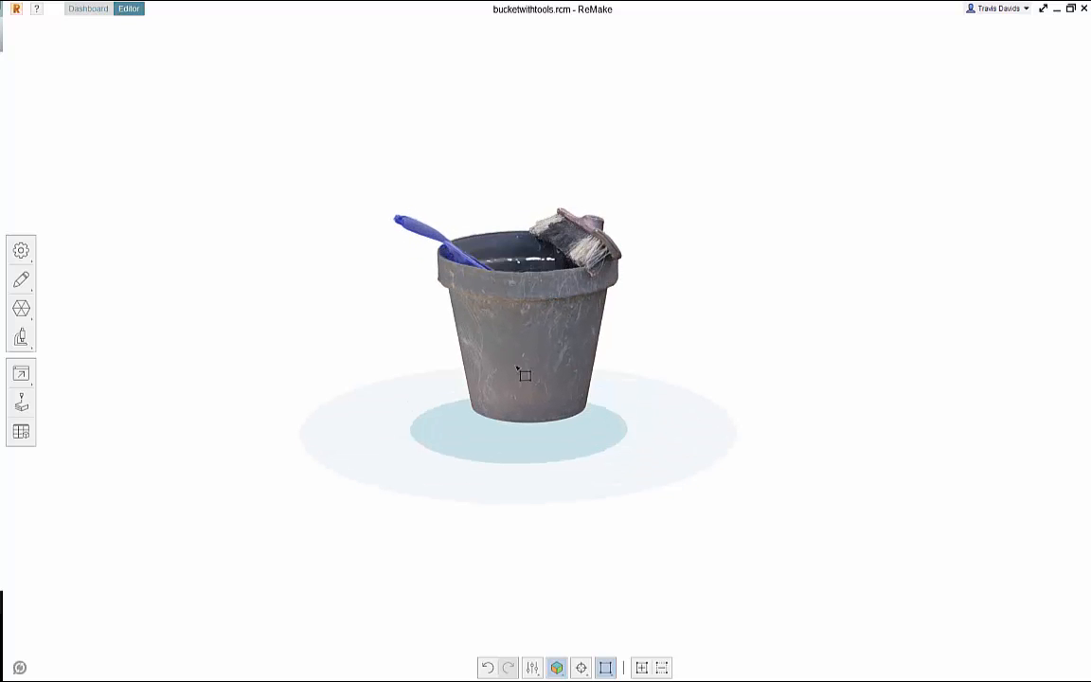
click(21, 279)
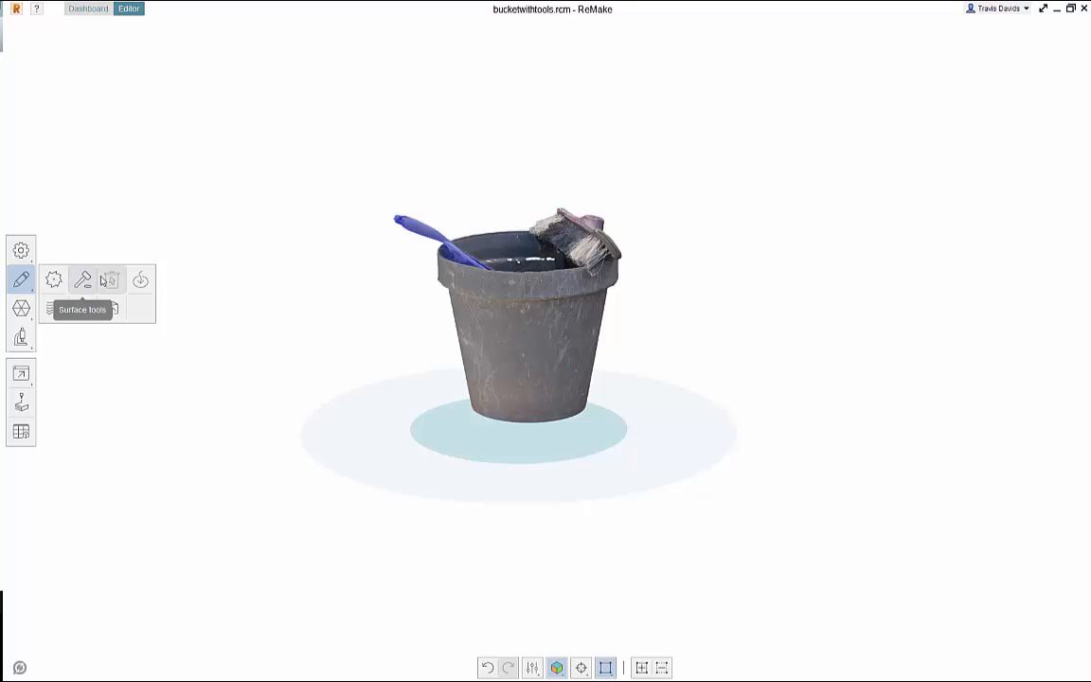
click(84, 282)
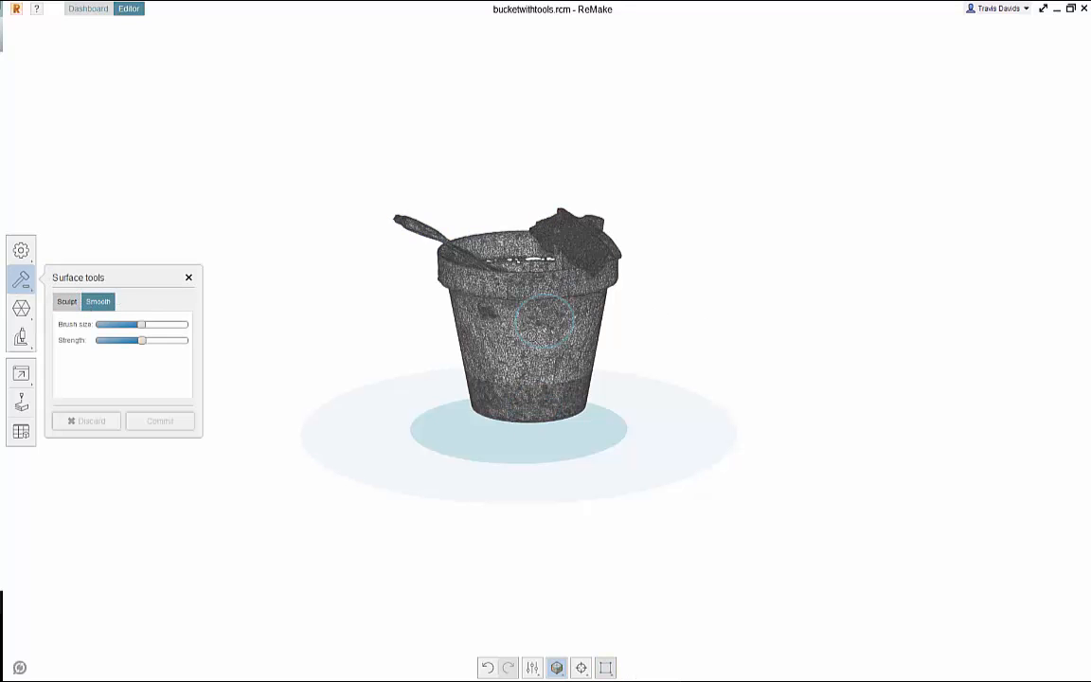
scroll(712, 272, up, 2)
right_drag(712, 272, 753, 328)
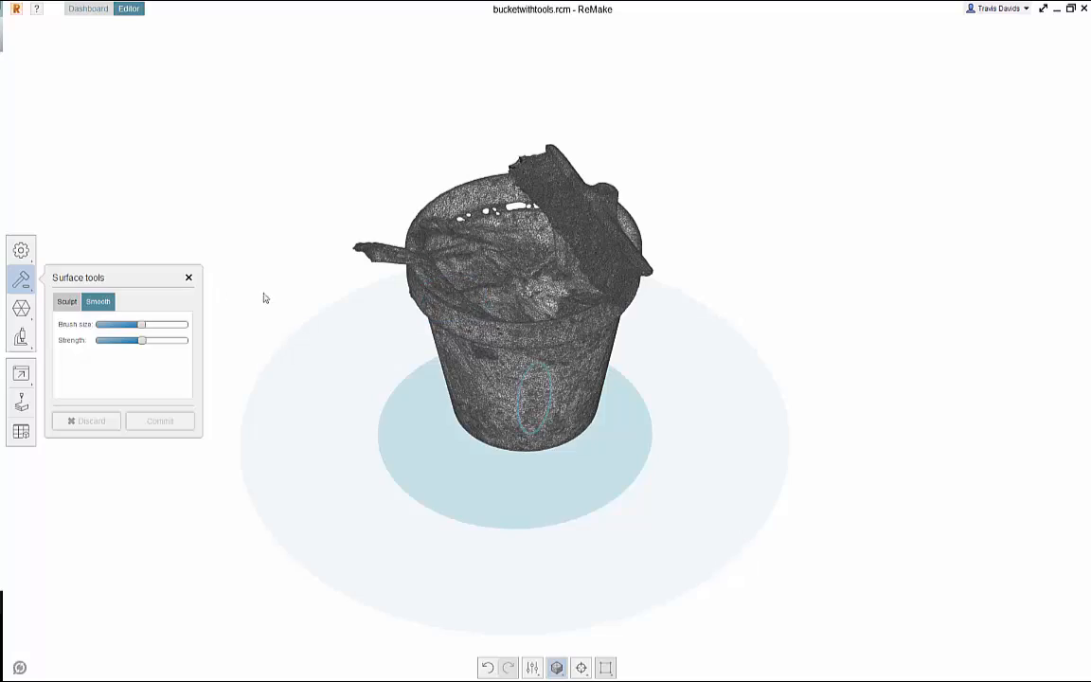
scroll(330, 316, up, 5)
scroll(333, 319, down, 5)
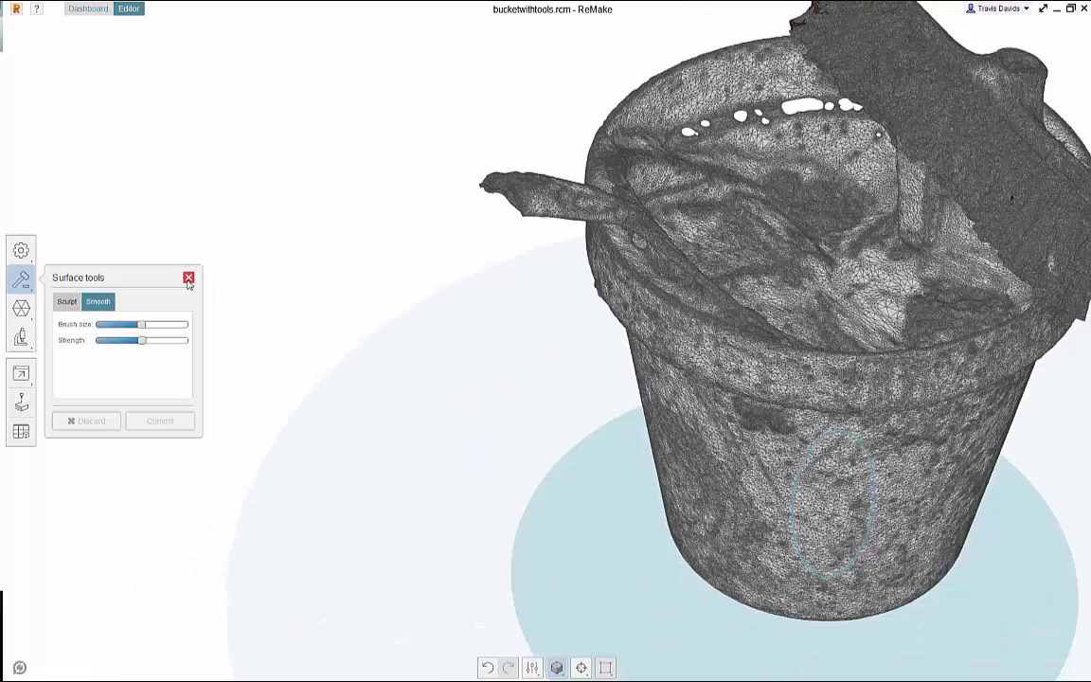
click(188, 281)
Examine the textured bucket with its dustpan and brush from several sides.
middle_drag(453, 300, 227, 324)
scroll(845, 385, down, 2)
right_drag(554, 485, 387, 303)
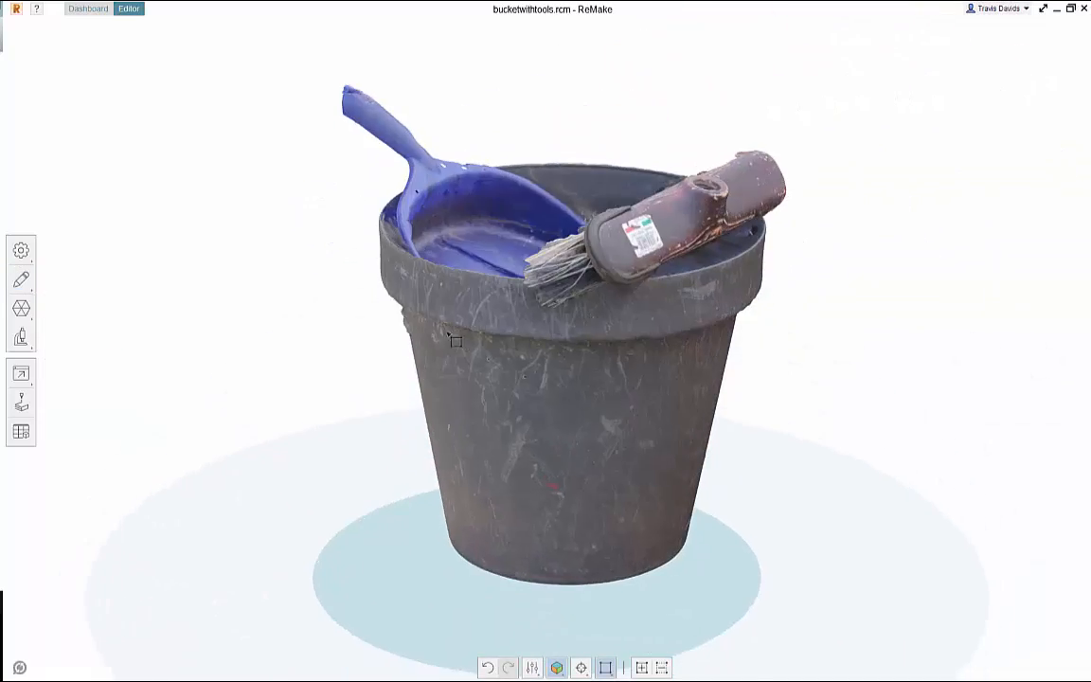
scroll(350, 334, down, 2)
right_drag(352, 338, 593, 354)
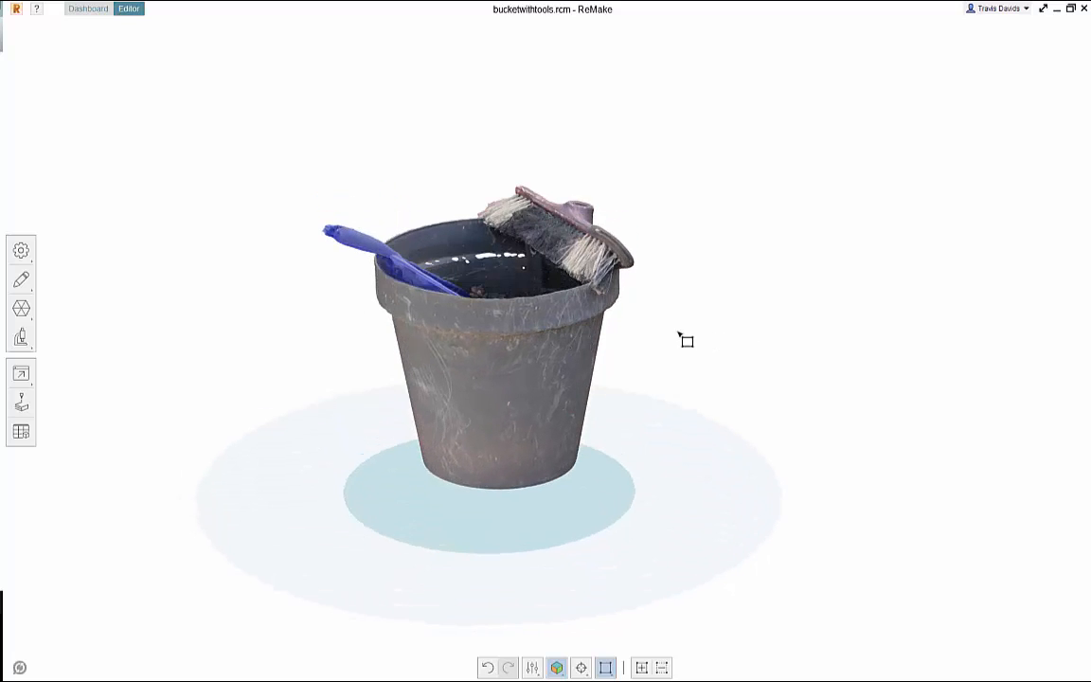
right_drag(679, 334, 499, 370)
click(21, 280)
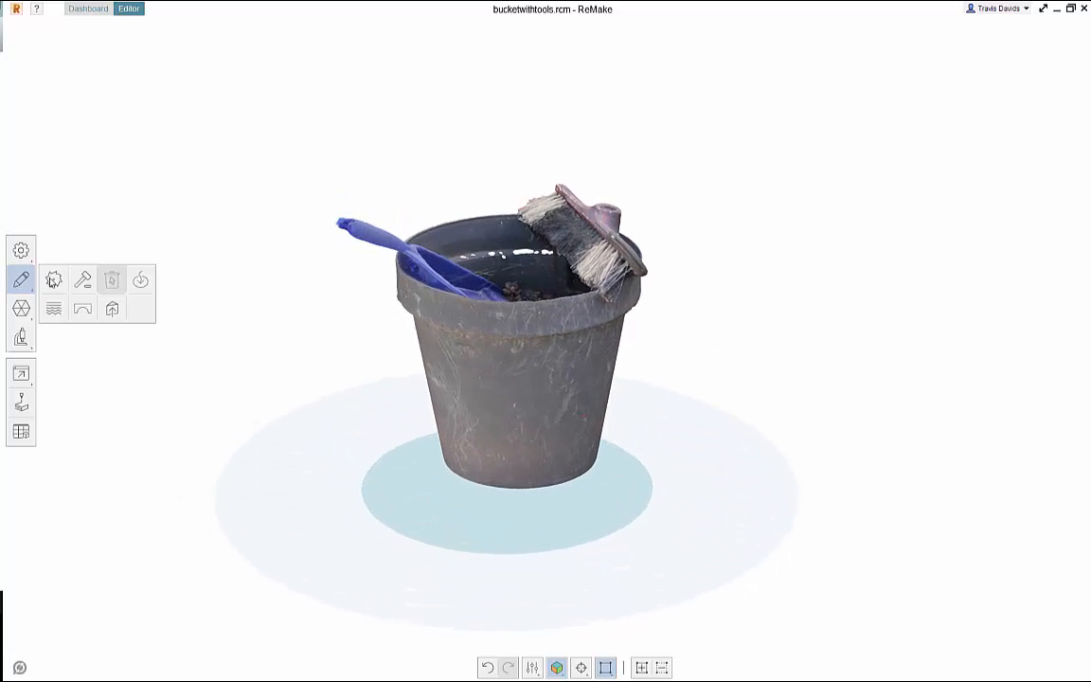
right_drag(397, 383, 402, 409)
middle_drag(384, 338, 409, 345)
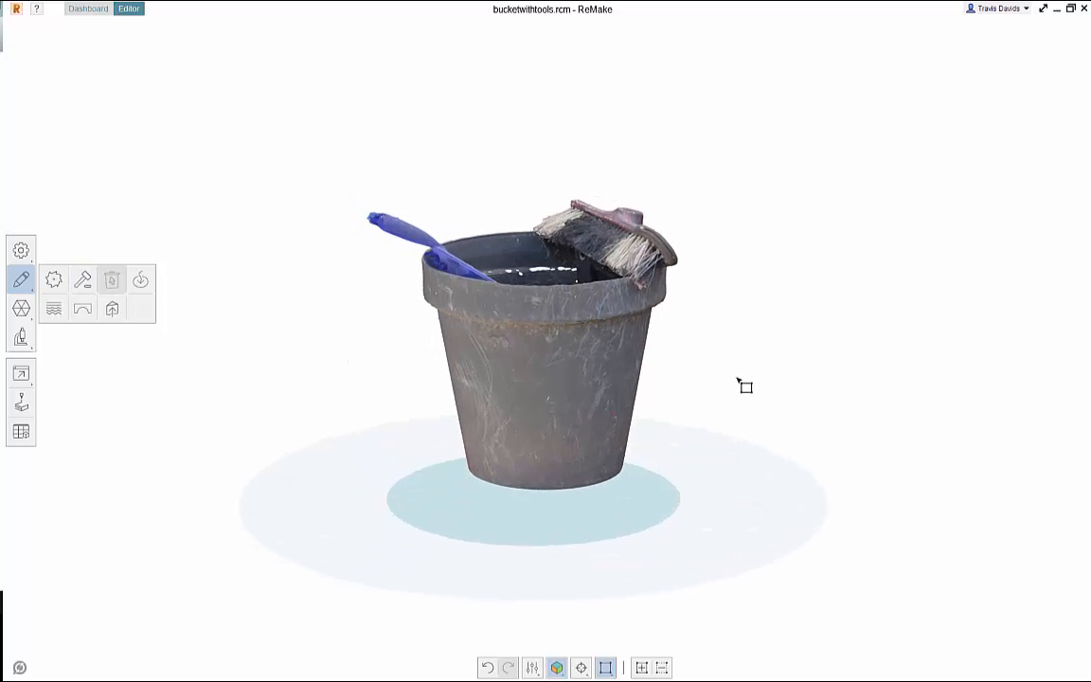
right_drag(745, 387, 716, 361)
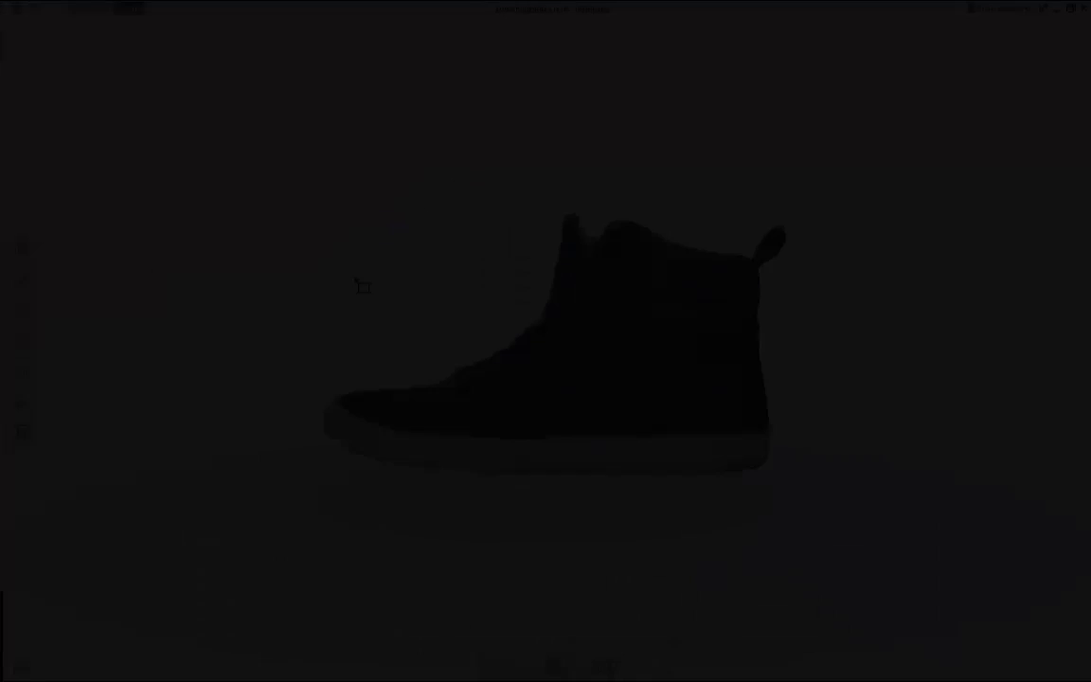
Look over the textured sneaker and start the Surface tools on it.
middle_drag(356, 279, 359, 299)
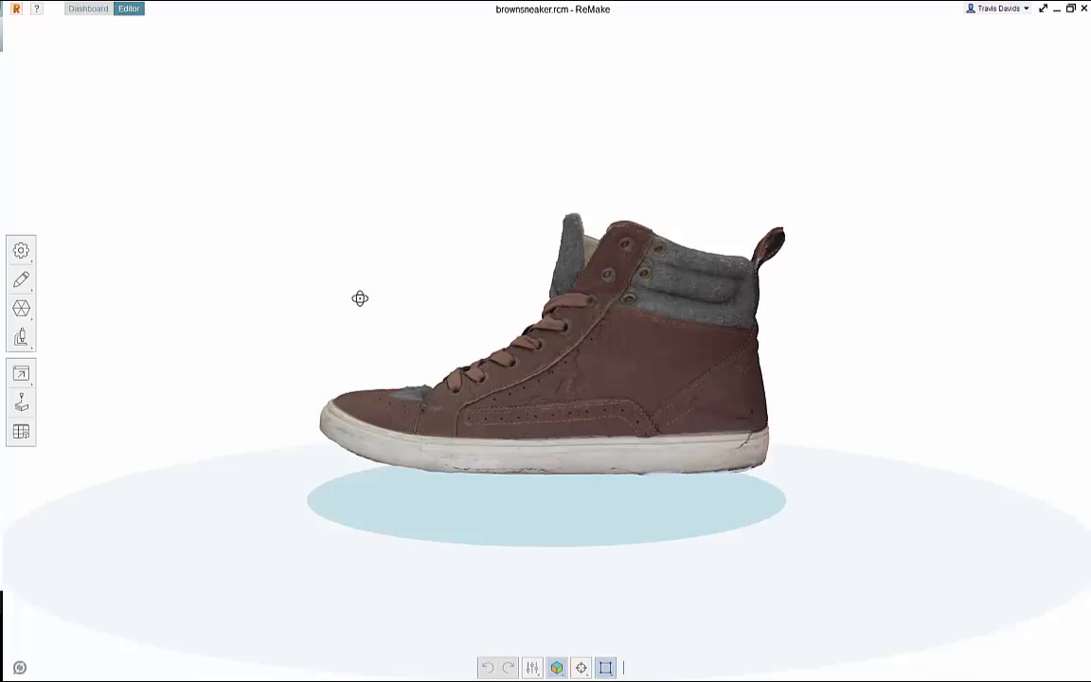
right_drag(359, 299, 183, 310)
scroll(388, 324, down, 3)
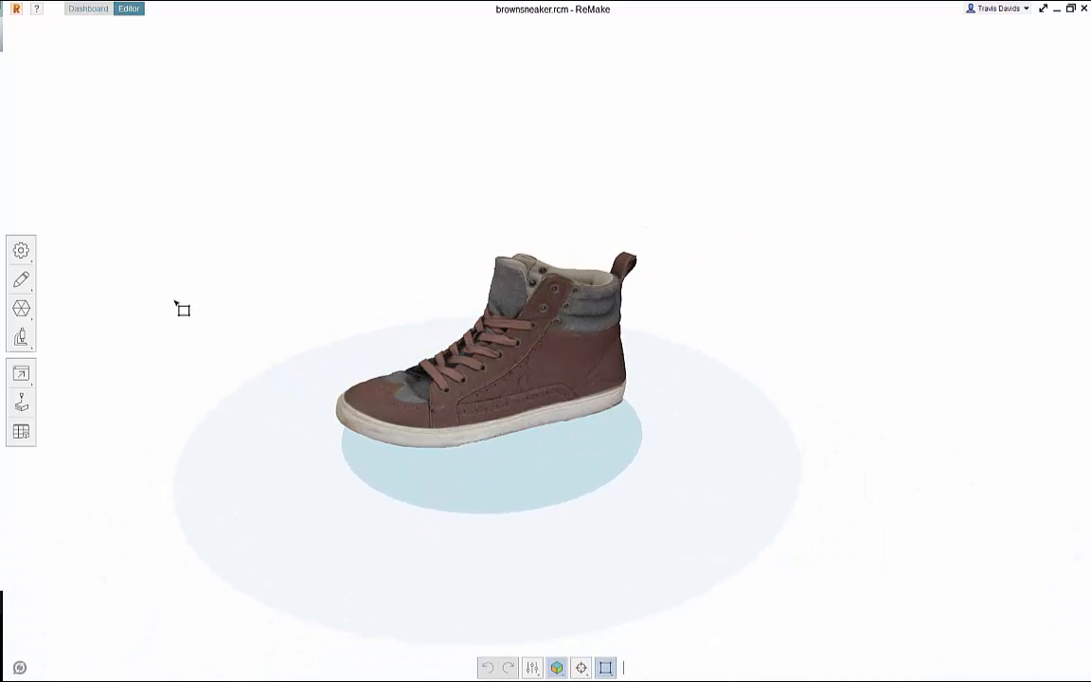
mouse_move(723, 314)
right_down()
mouse_move(568, 280)
mouse_move(398, 281)
right_up()
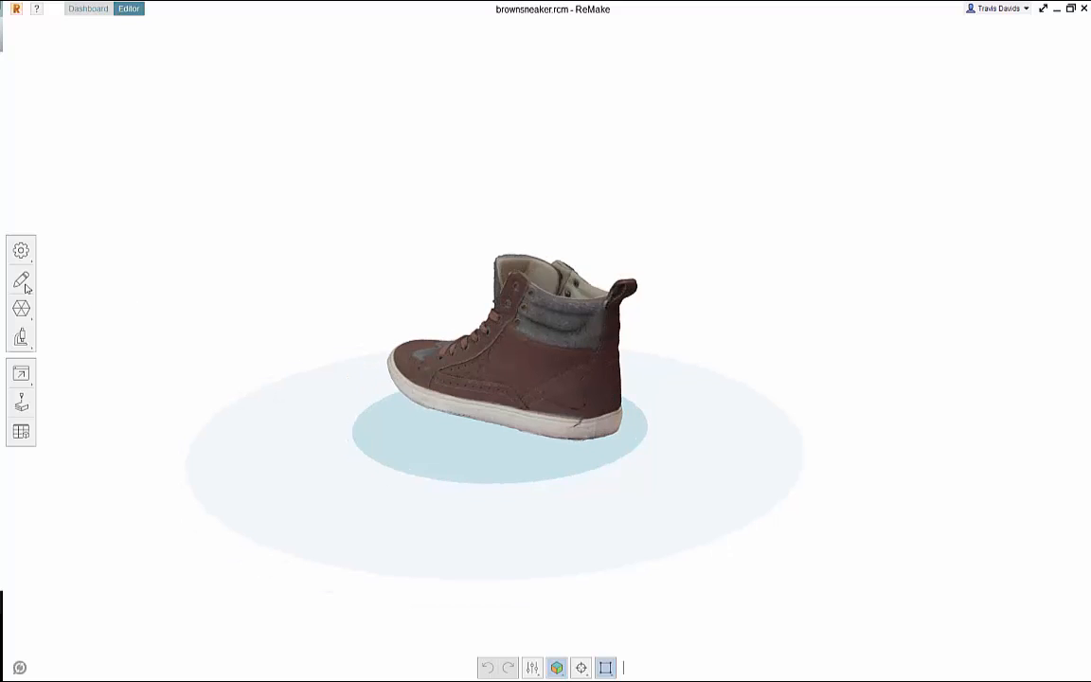
click(15, 286)
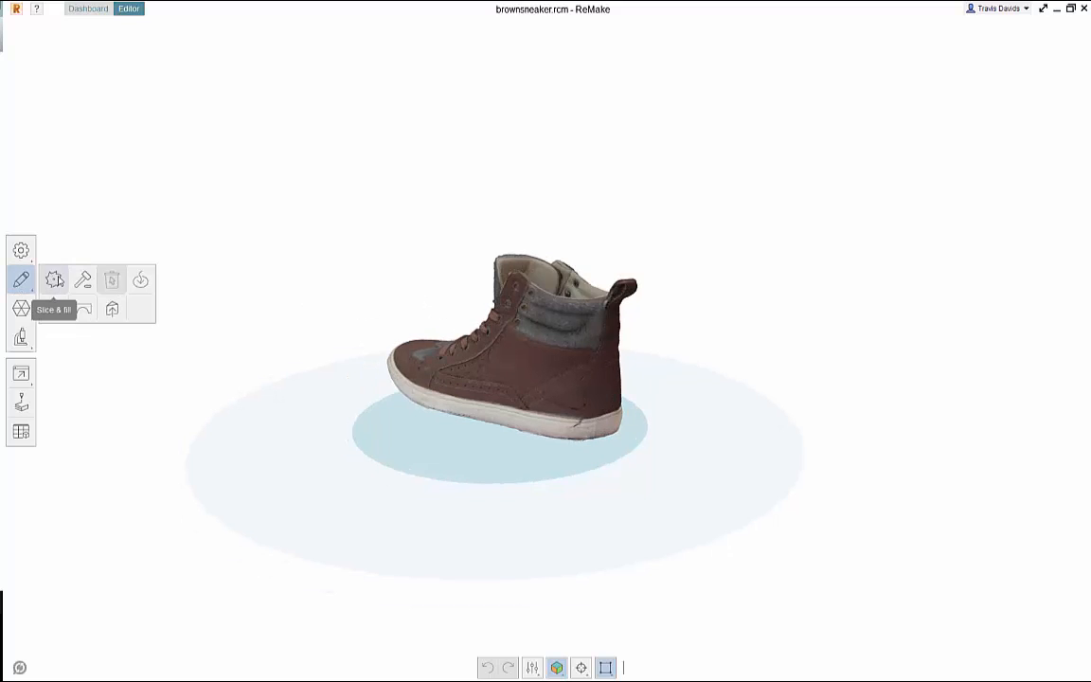
click(81, 281)
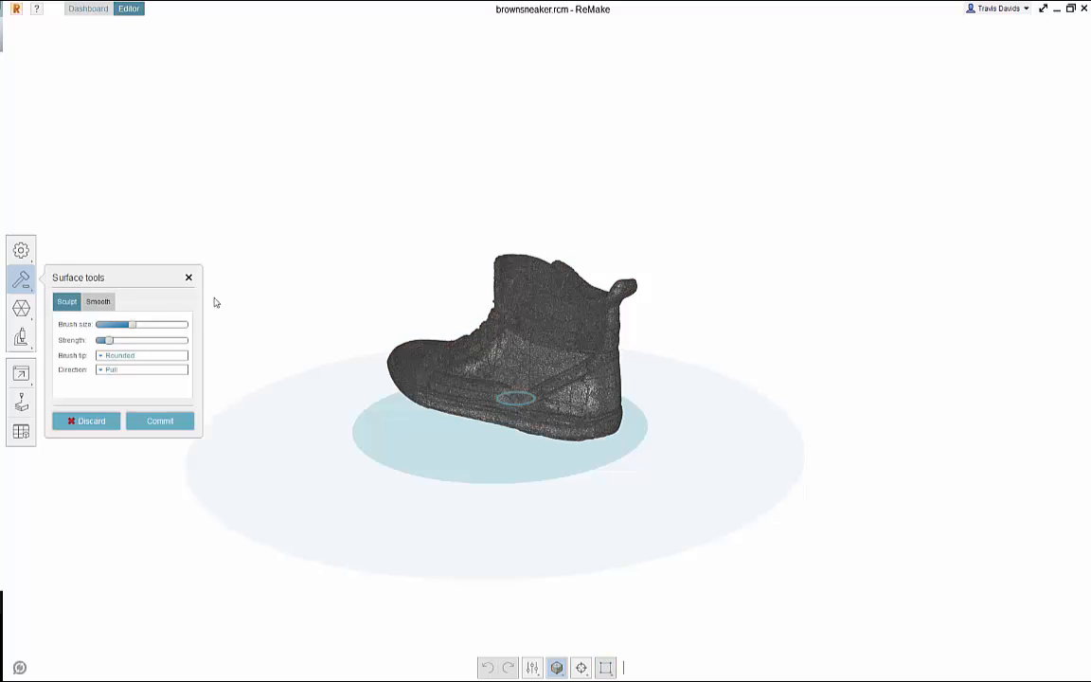
Change the sneaker's visualization to plain solid shading without texture or wireframe.
scroll(404, 295, up, 5)
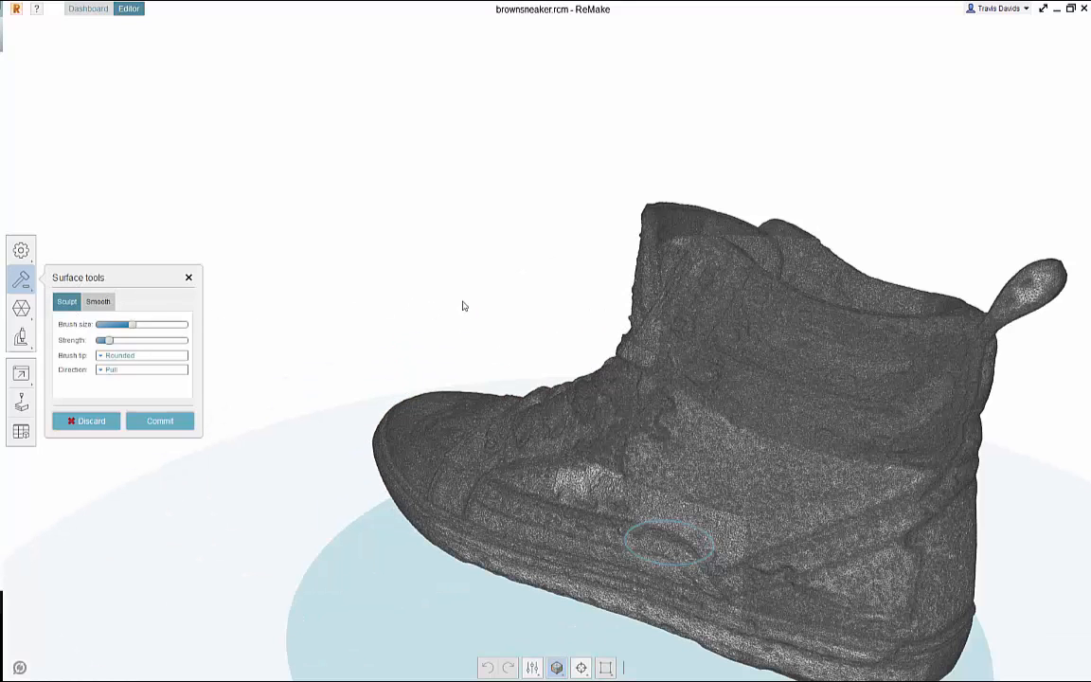
right_drag(463, 305, 272, 299)
scroll(395, 251, down, 4)
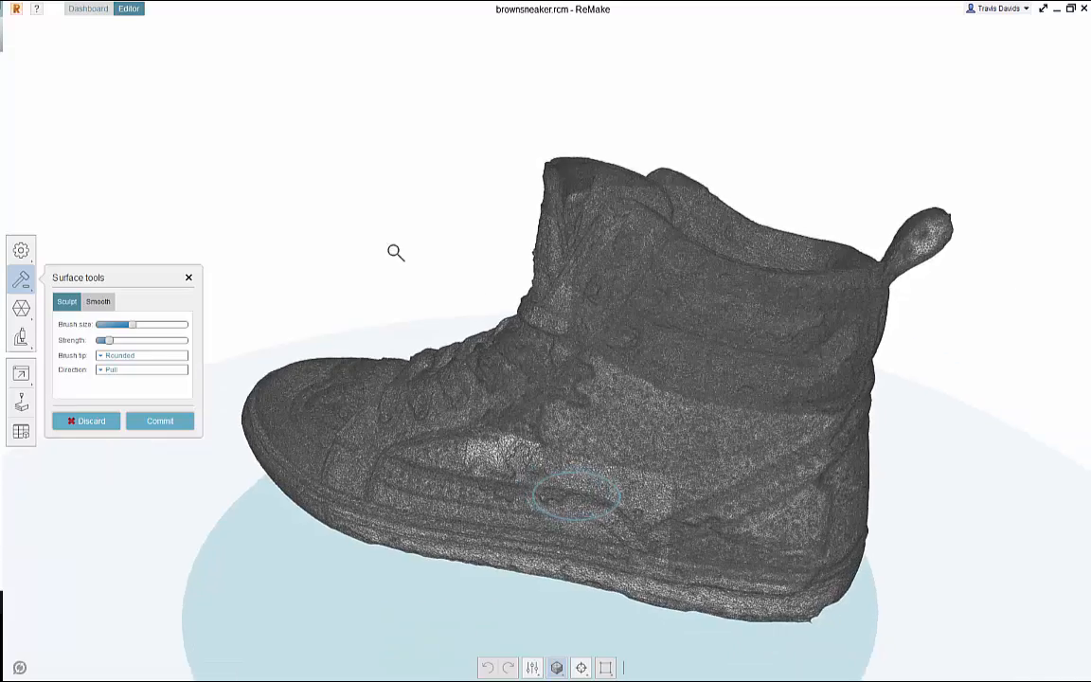
scroll(445, 270, up, 6)
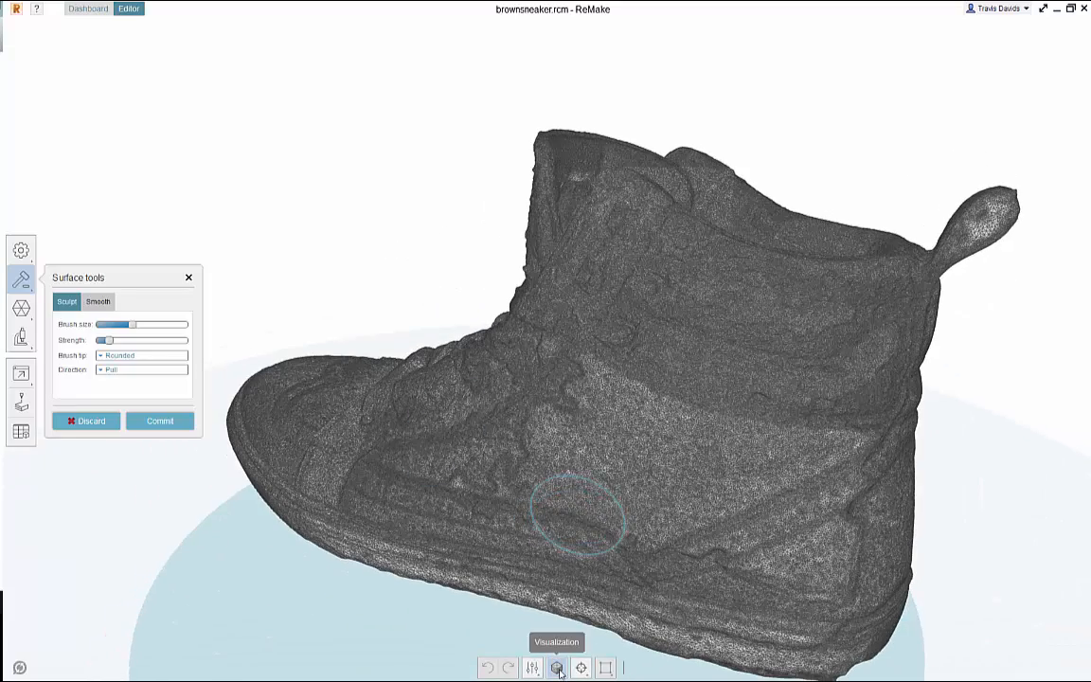
click(557, 669)
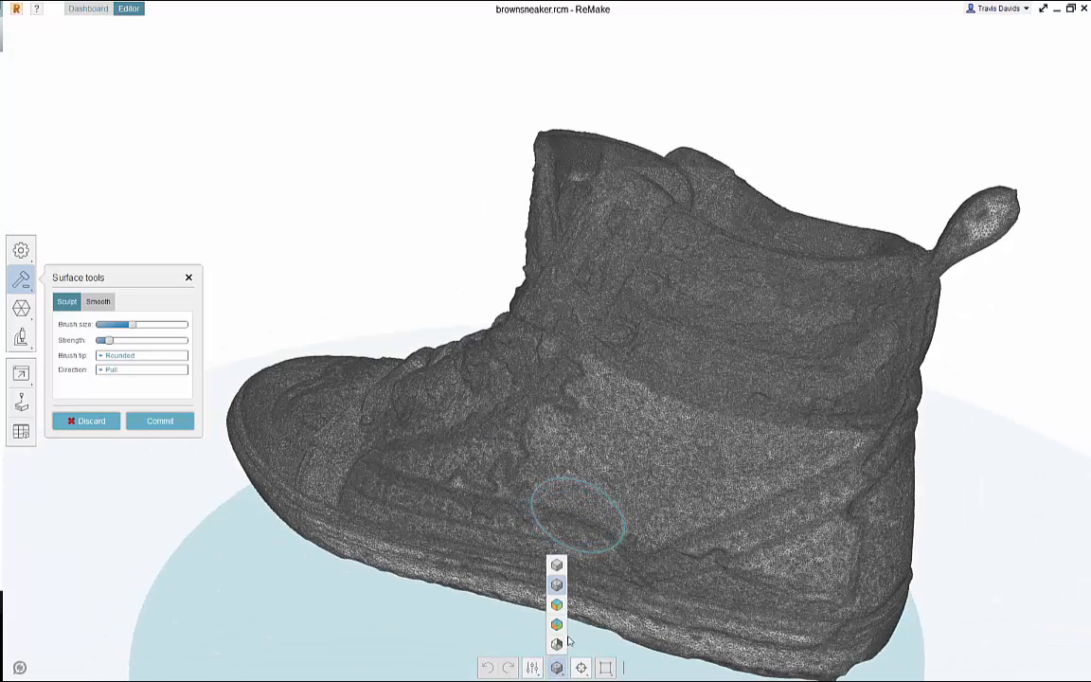
click(558, 566)
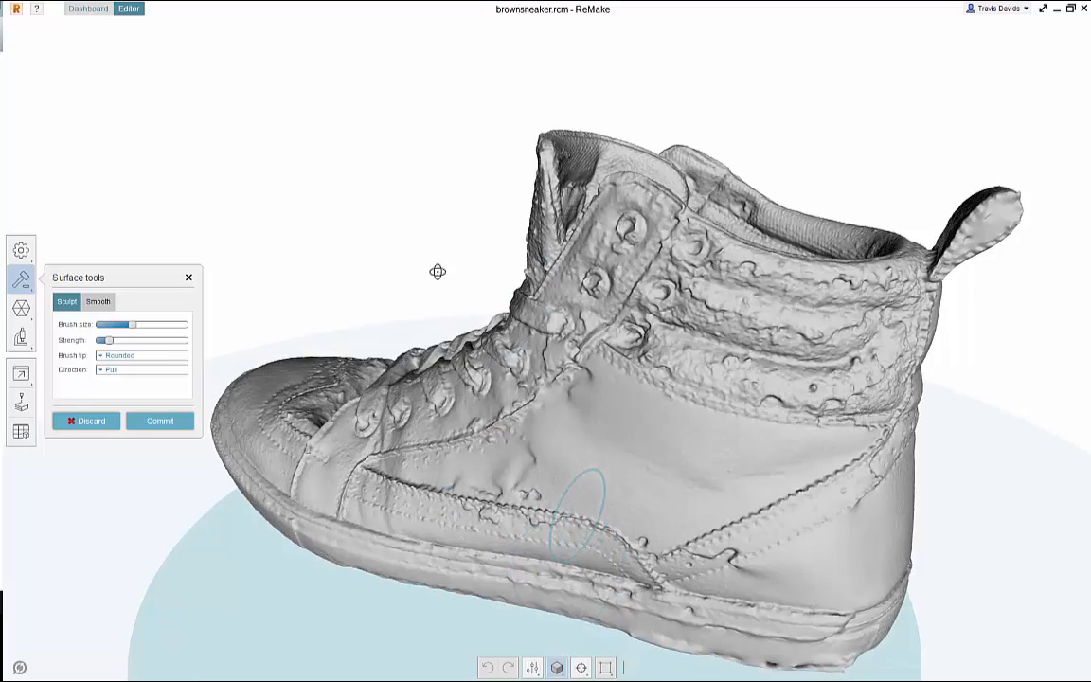
Examine the shaded sneaker's surface from the heel, both sides and the toe.
scroll(436, 270, down, 3)
scroll(565, 287, up, 3)
right_drag(566, 287, 308, 313)
right_drag(838, 326, 356, 336)
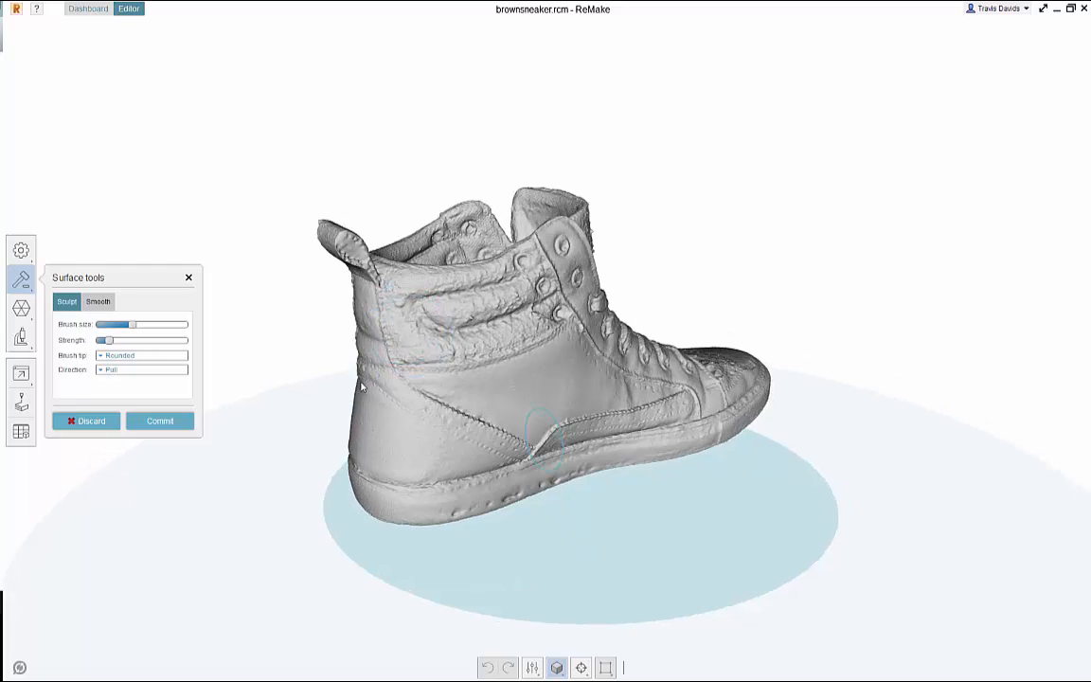
right_drag(739, 457, 483, 464)
right_drag(755, 394, 200, 345)
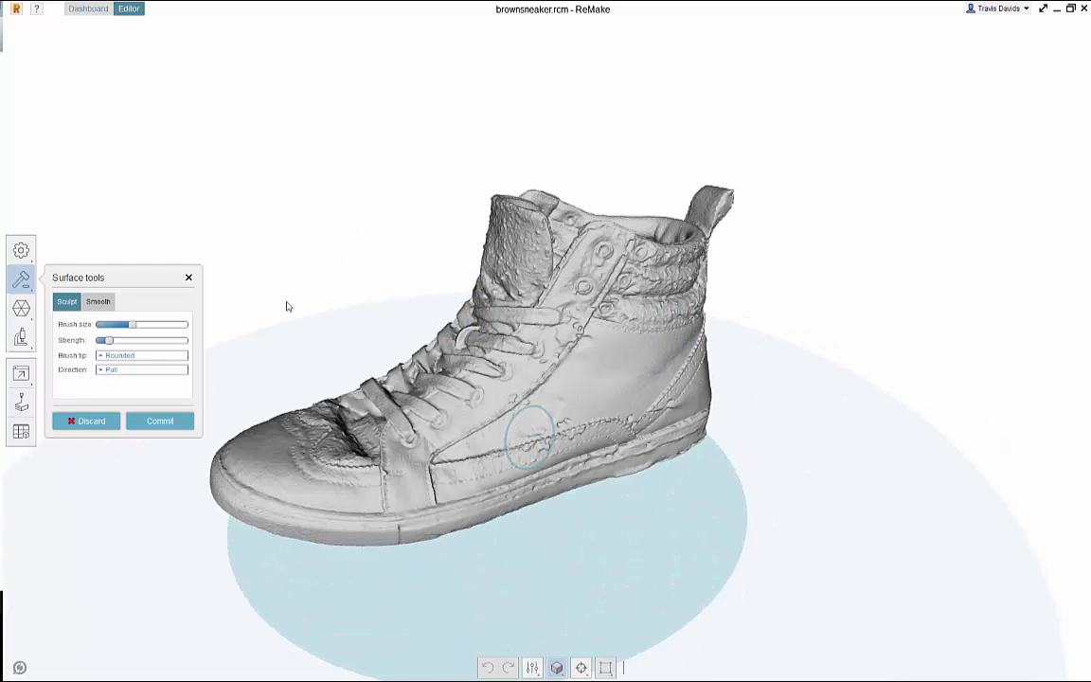
right_drag(367, 297, 79, 330)
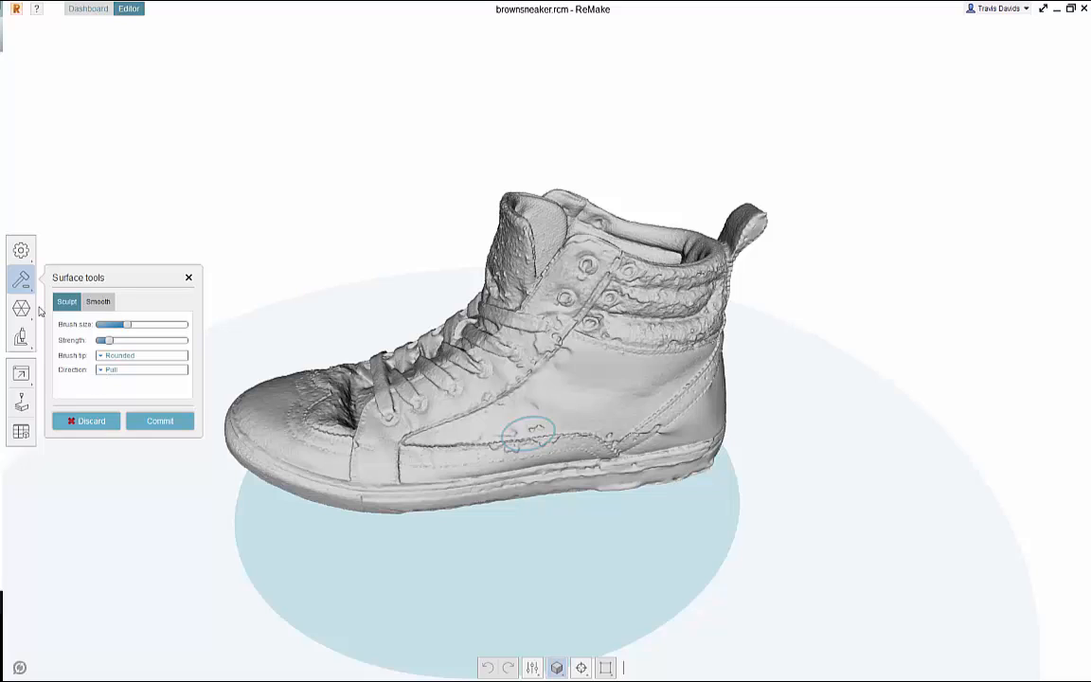
Review the Sculpt brush's direction options and inspect the sneaker's stitching and uneven sole edge up close.
click(118, 370)
click(121, 373)
click(120, 373)
click(121, 374)
right_drag(606, 537, 474, 481)
scroll(320, 462, up, 4)
right_drag(626, 577, 471, 523)
scroll(349, 328, up, 3)
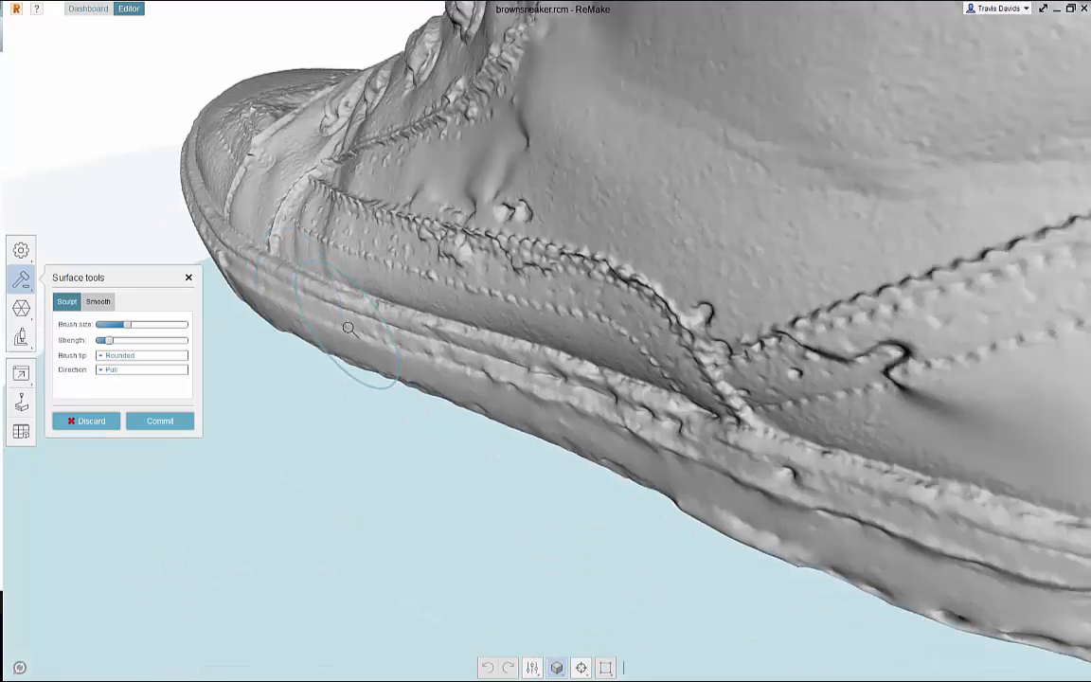
scroll(349, 328, down, 3)
right_drag(559, 494, 485, 465)
middle_drag(485, 465, 272, 421)
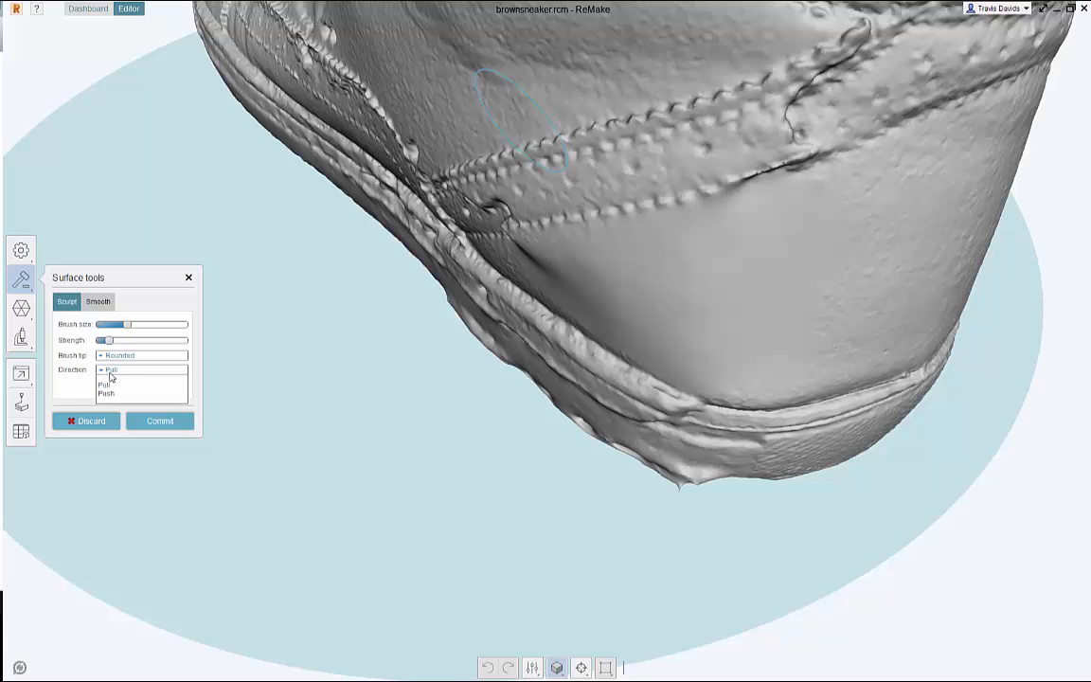
Sculpt the sole's ragged lower edge near the heel with a rounded tip, Push direction, about half strength and a smaller brush.
click(110, 383)
mouse_move(472, 438)
right_down()
mouse_move(526, 446)
mouse_move(514, 436)
right_up()
middle_drag(445, 409, 315, 340)
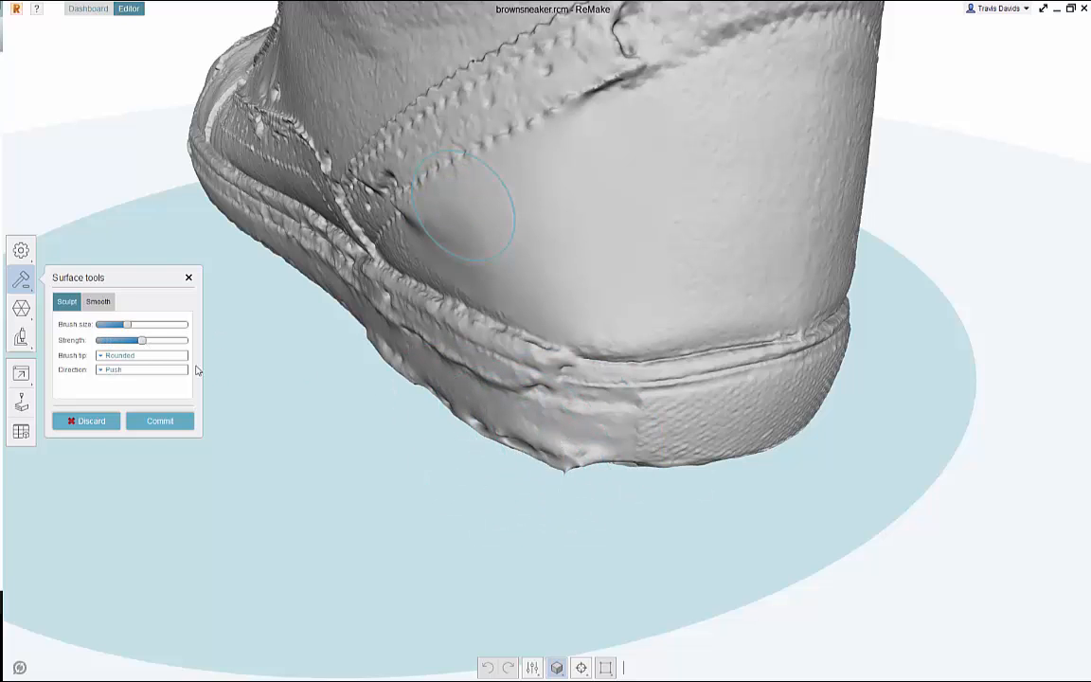
mouse_move(566, 464)
mouse_down()
mouse_move(530, 441)
mouse_move(488, 447)
mouse_move(449, 410)
mouse_move(473, 425)
mouse_up()
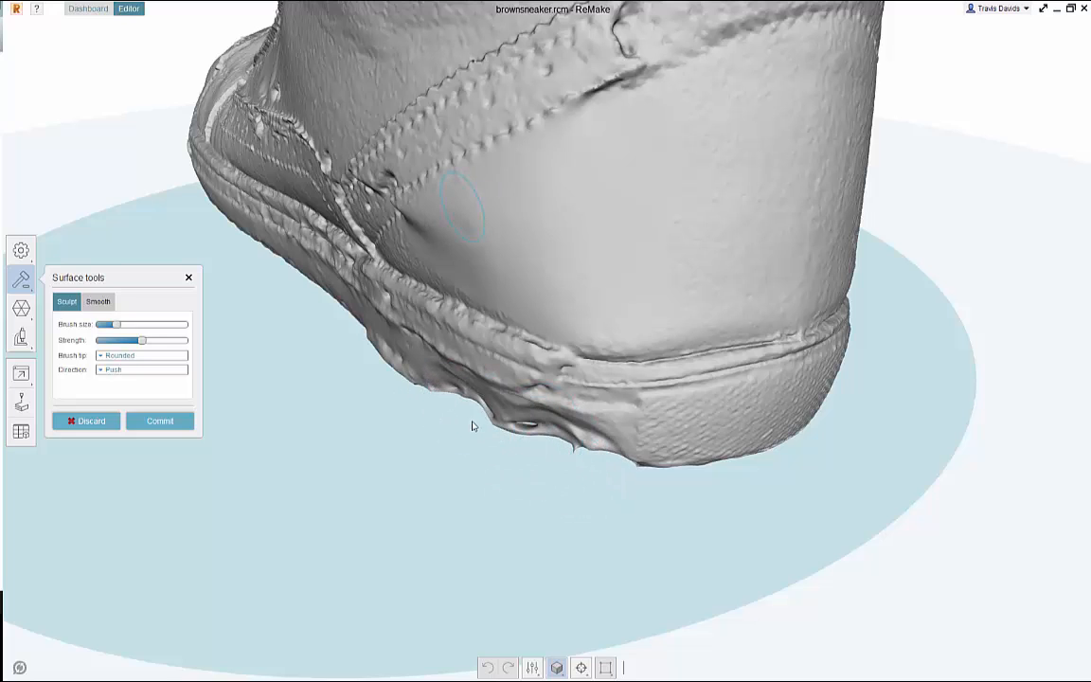
mouse_move(399, 369)
mouse_down()
mouse_move(390, 365)
mouse_move(497, 431)
mouse_move(579, 455)
mouse_move(504, 425)
mouse_move(460, 390)
mouse_up()
Examine the pushed-in sole edge from behind, from above and from the side of the sneaker.
mouse_move(497, 451)
right_down()
mouse_move(525, 492)
mouse_move(519, 474)
right_up()
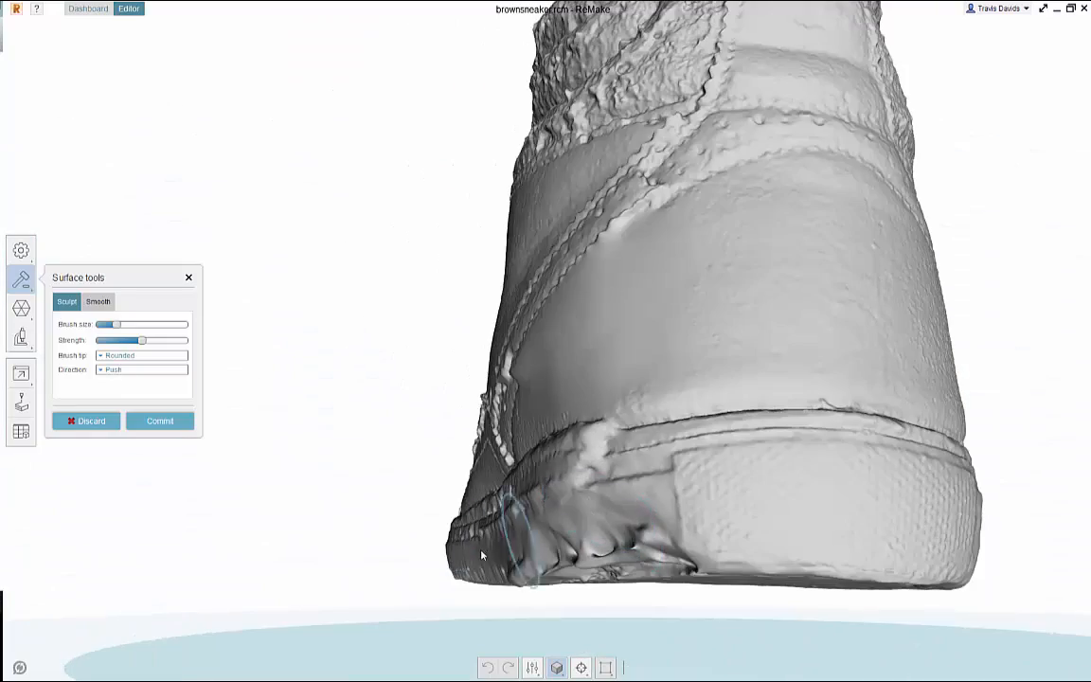
mouse_move(474, 519)
right_down()
mouse_move(485, 554)
mouse_move(568, 559)
mouse_move(478, 444)
mouse_move(502, 549)
right_up()
scroll(477, 444, down, 4)
middle_drag(502, 549, 474, 327)
scroll(417, 357, up, 3)
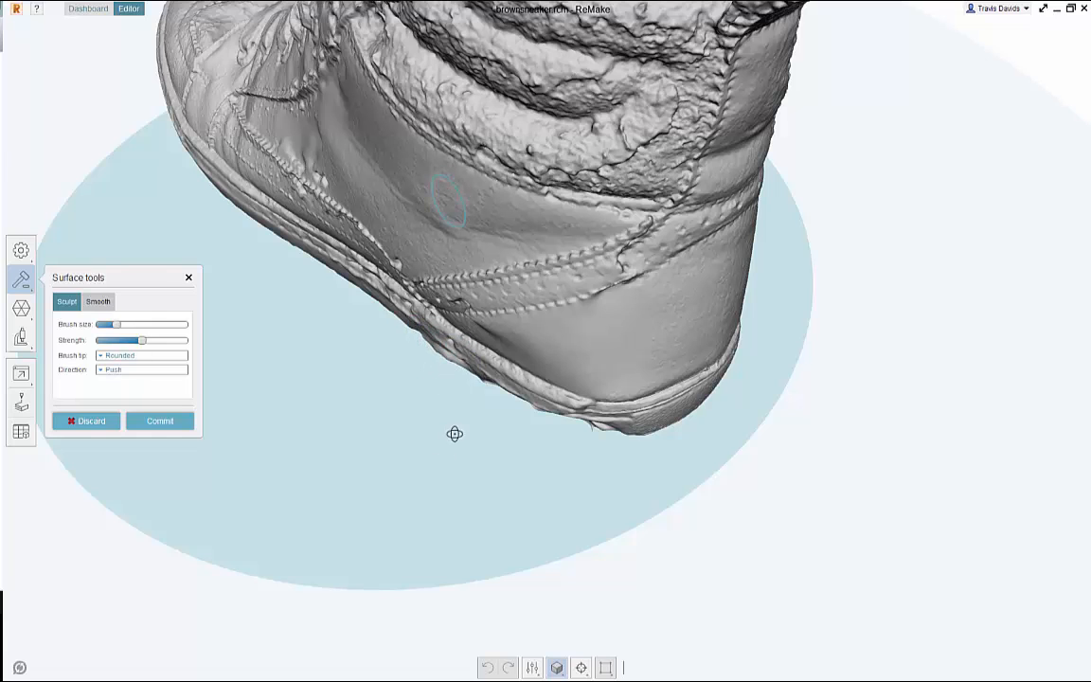
right_drag(455, 434, 453, 388)
middle_drag(493, 379, 521, 509)
middle_drag(559, 465, 724, 358)
right_drag(724, 358, 516, 461)
middle_drag(516, 460, 544, 537)
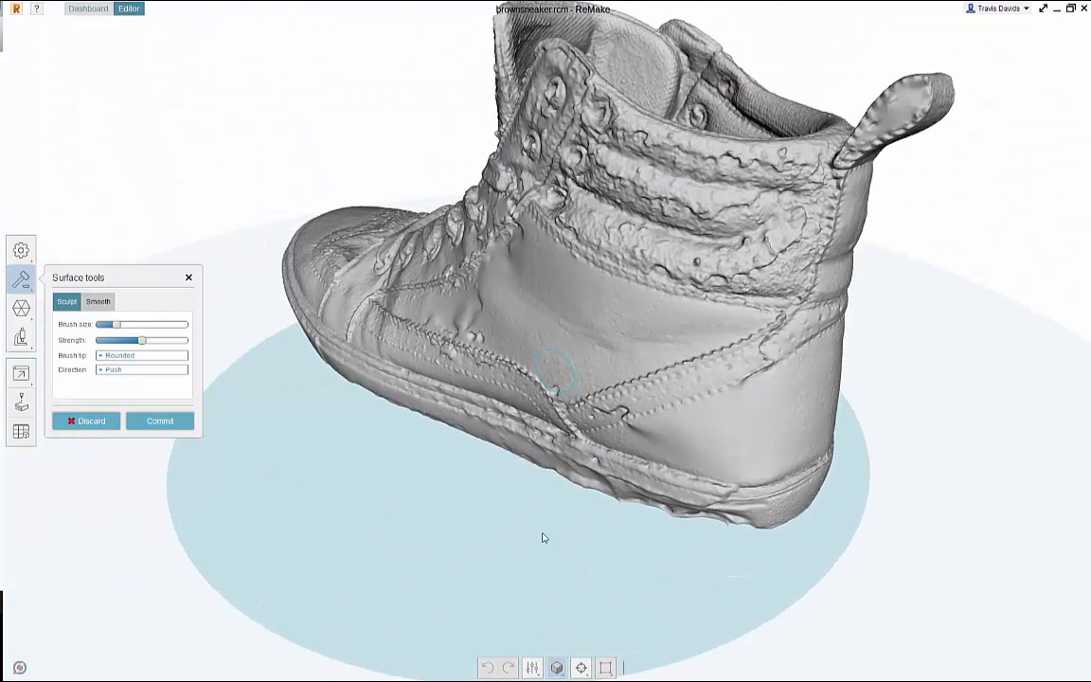
Restart the surface tools on the brown sneaker mesh.
right_drag(543, 537, 699, 481)
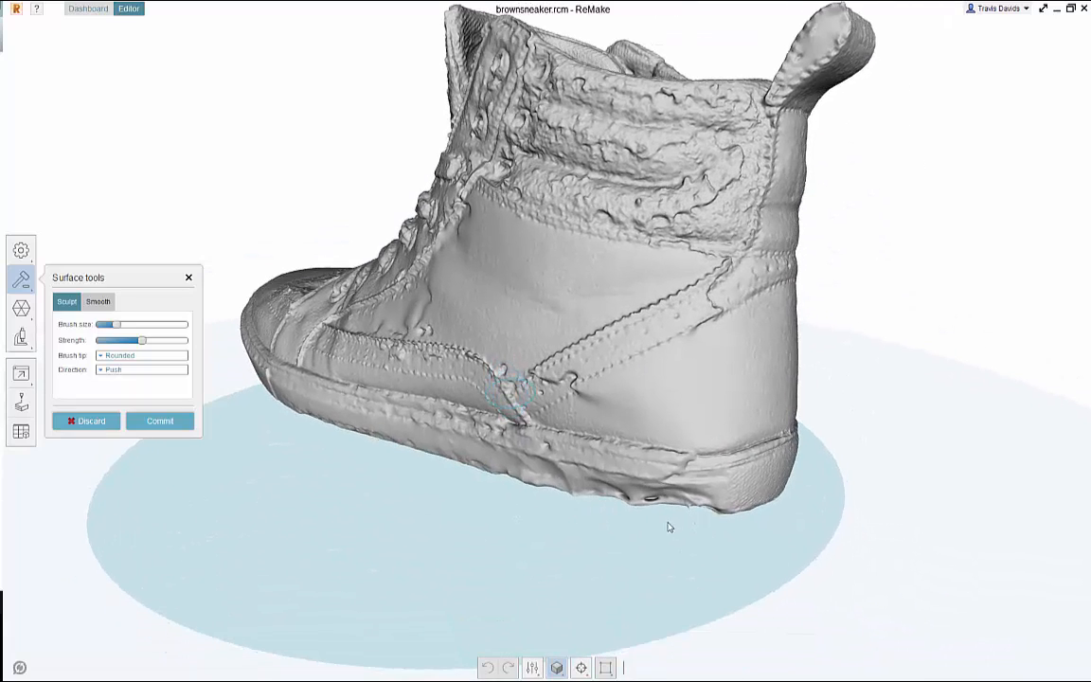
right_drag(563, 542, 474, 464)
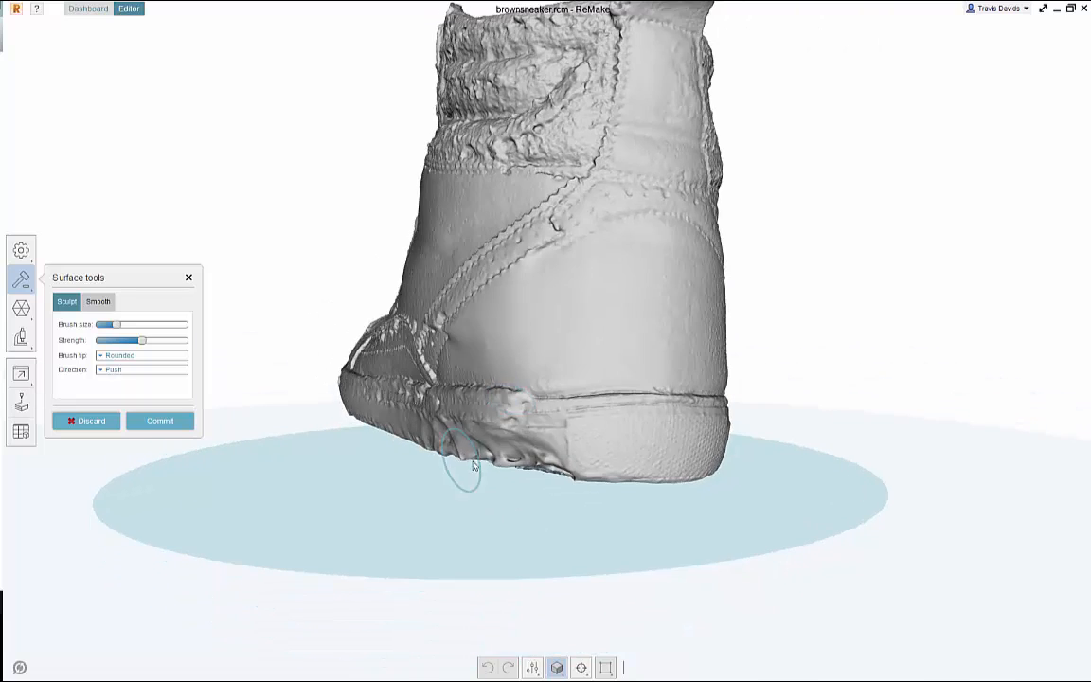
right_drag(481, 510, 660, 517)
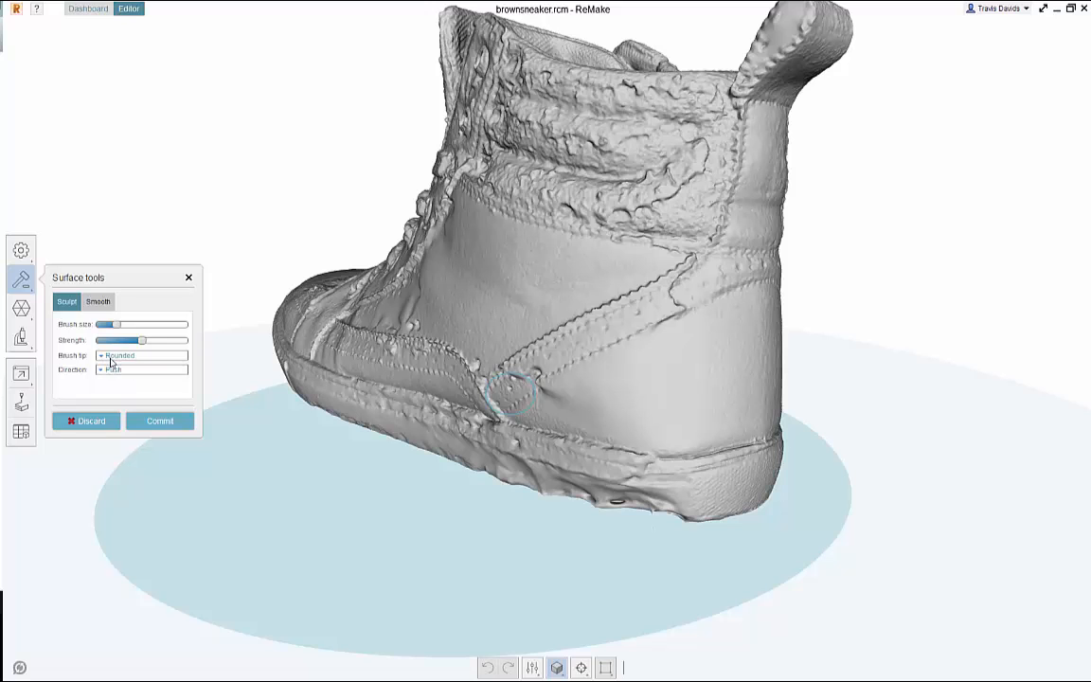
click(187, 277)
click(20, 278)
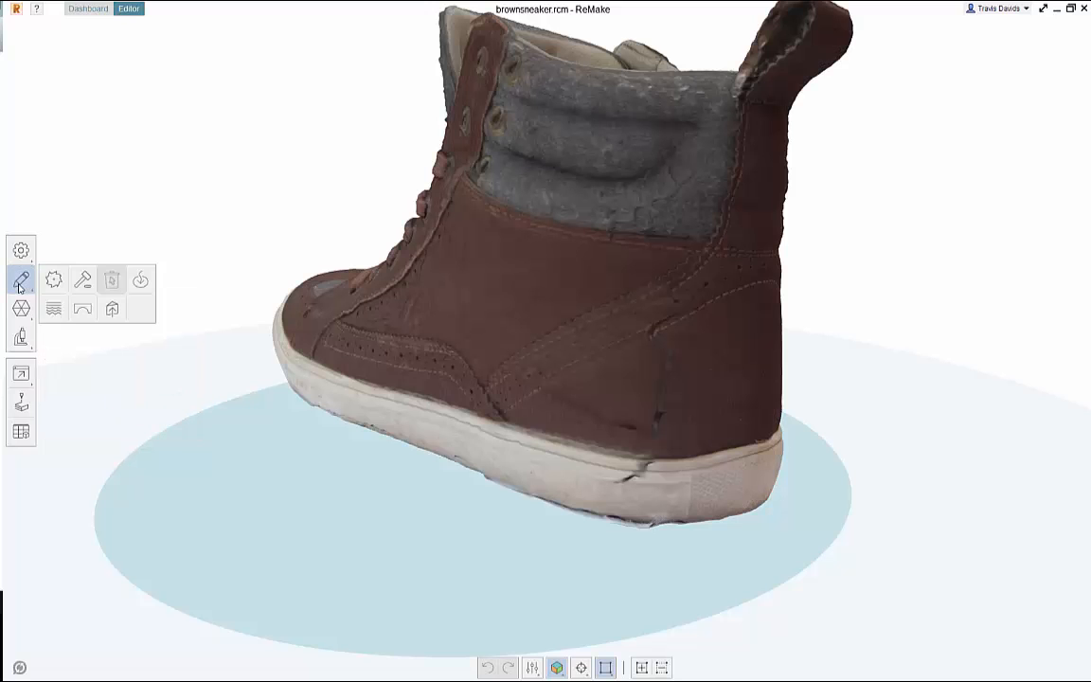
click(82, 278)
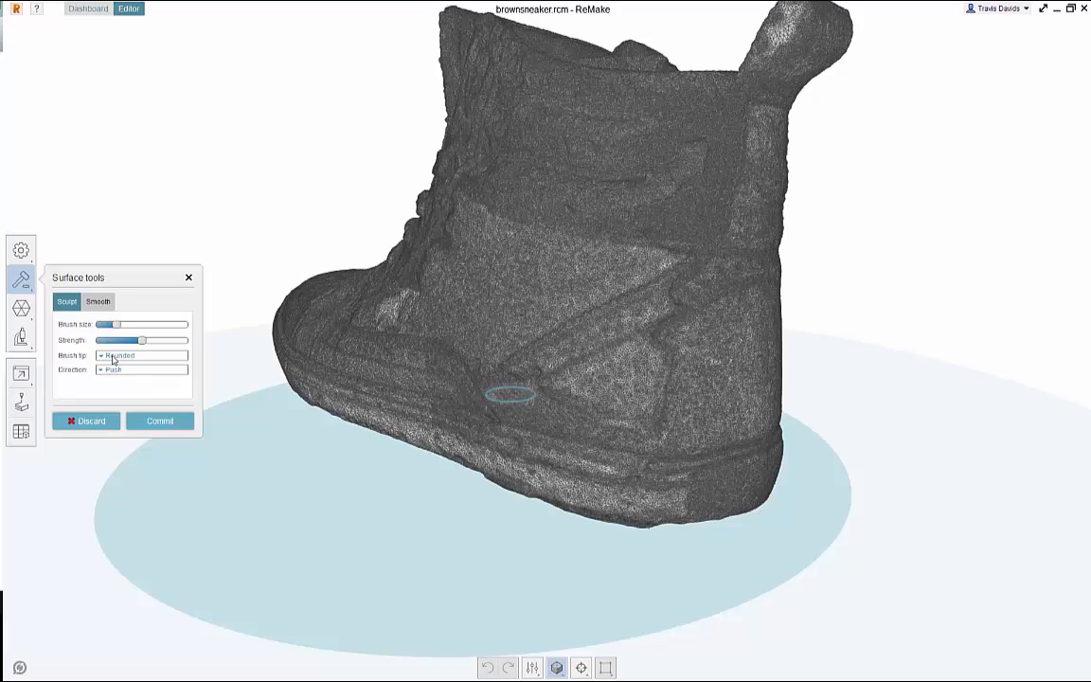
right_drag(343, 451, 421, 525)
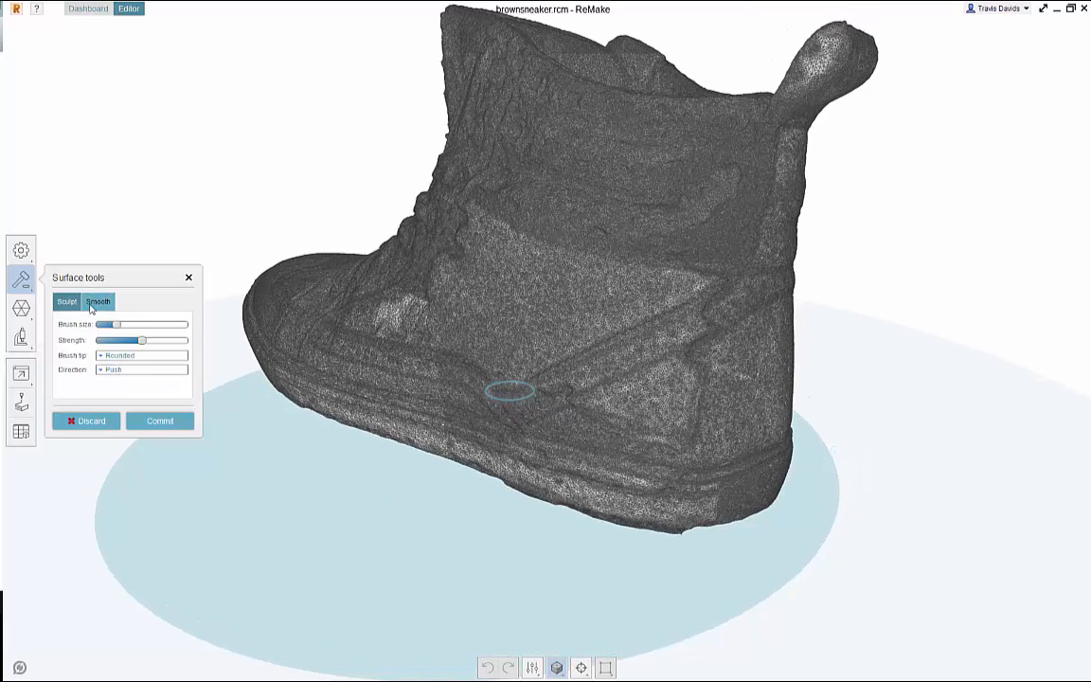
Switch the surface brush to Smooth and display the sneaker as a plain shaded solid without texture or wireframe.
click(91, 308)
right_drag(401, 428, 589, 666)
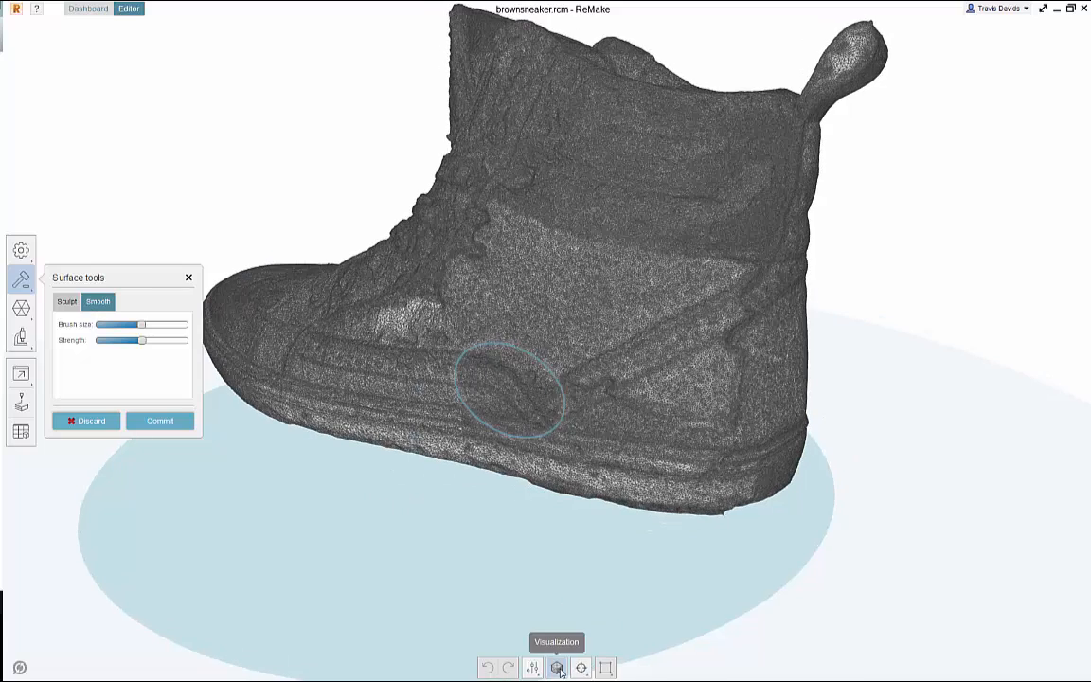
click(558, 668)
click(557, 565)
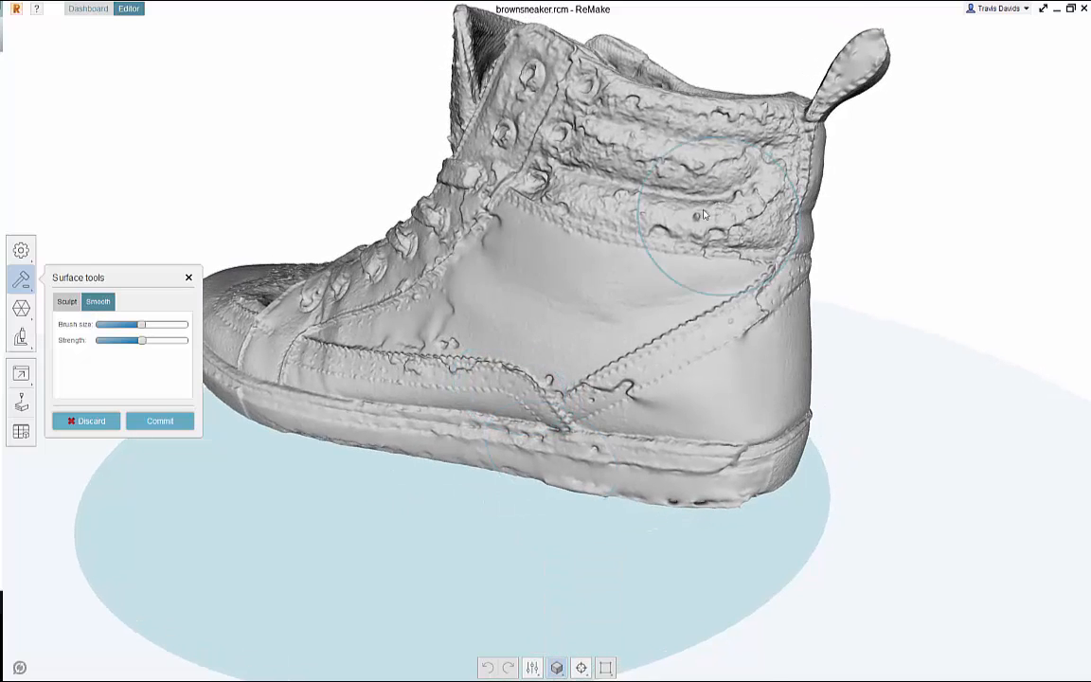
Smooth the rough padded collar on the sneaker's outer side with long brush strokes.
right_drag(523, 387, 445, 358)
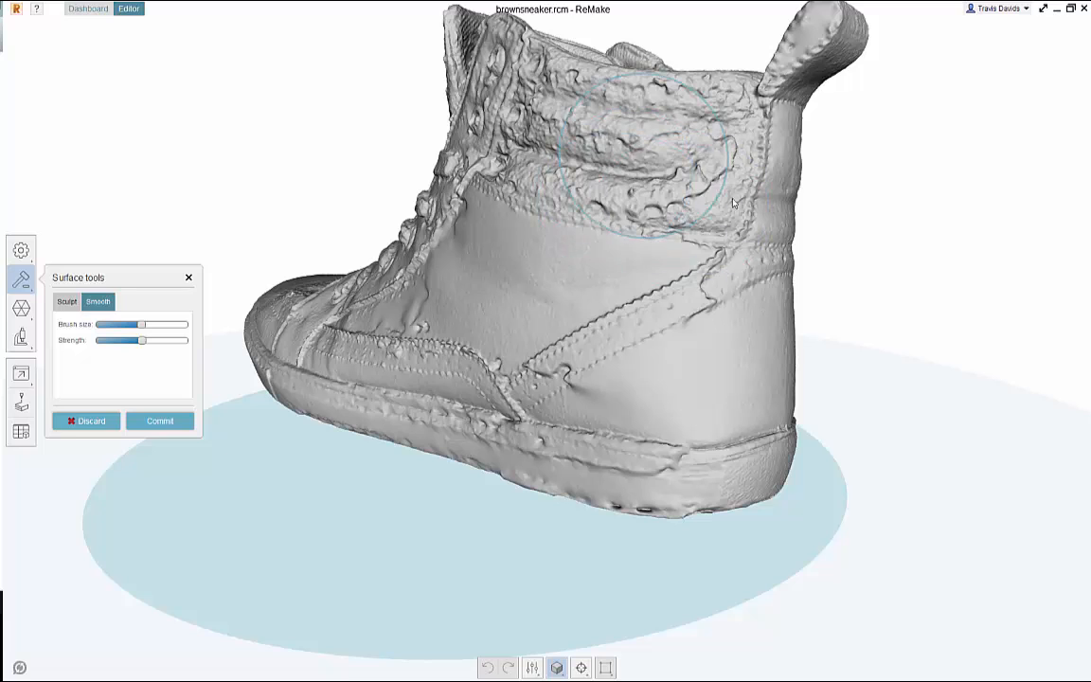
mouse_move(732, 202)
right_down()
mouse_move(826, 246)
mouse_move(623, 207)
right_up()
right_drag(876, 275, 750, 182)
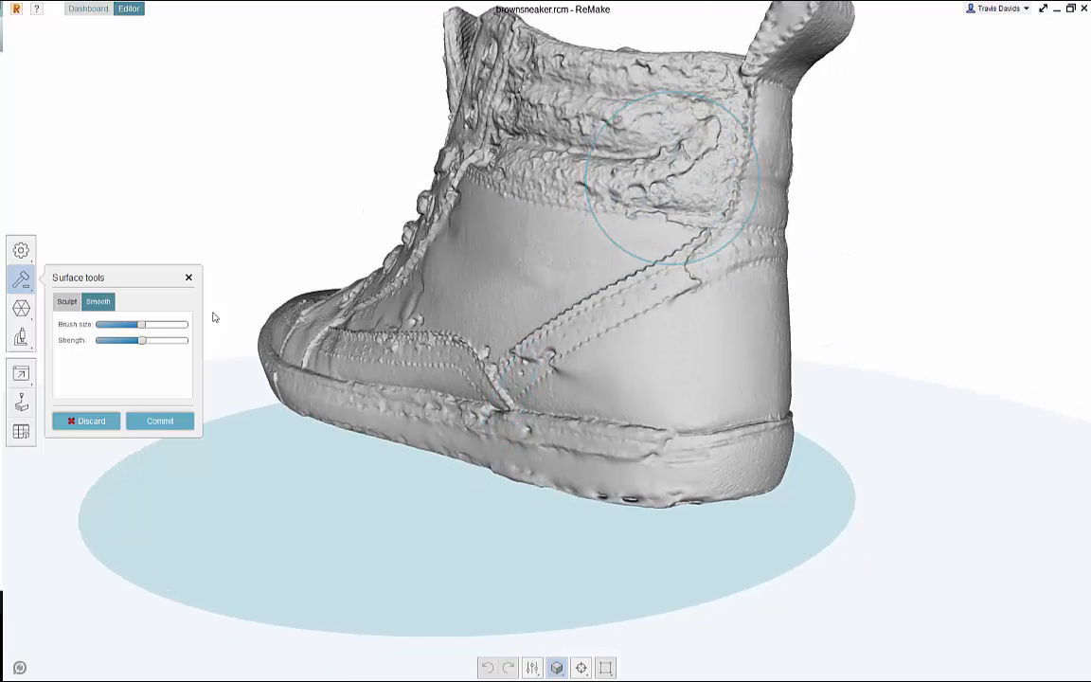
mouse_move(654, 151)
mouse_down()
mouse_move(694, 176)
mouse_move(414, 158)
mouse_up()
right_drag(388, 181, 428, 145)
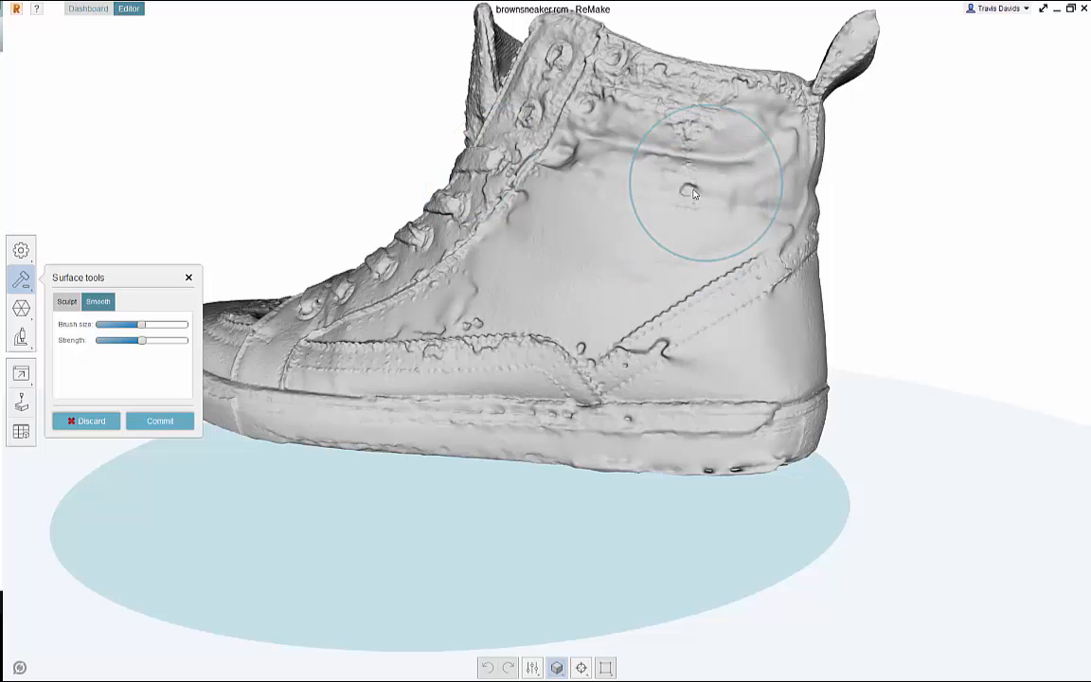
drag(687, 197, 864, 211)
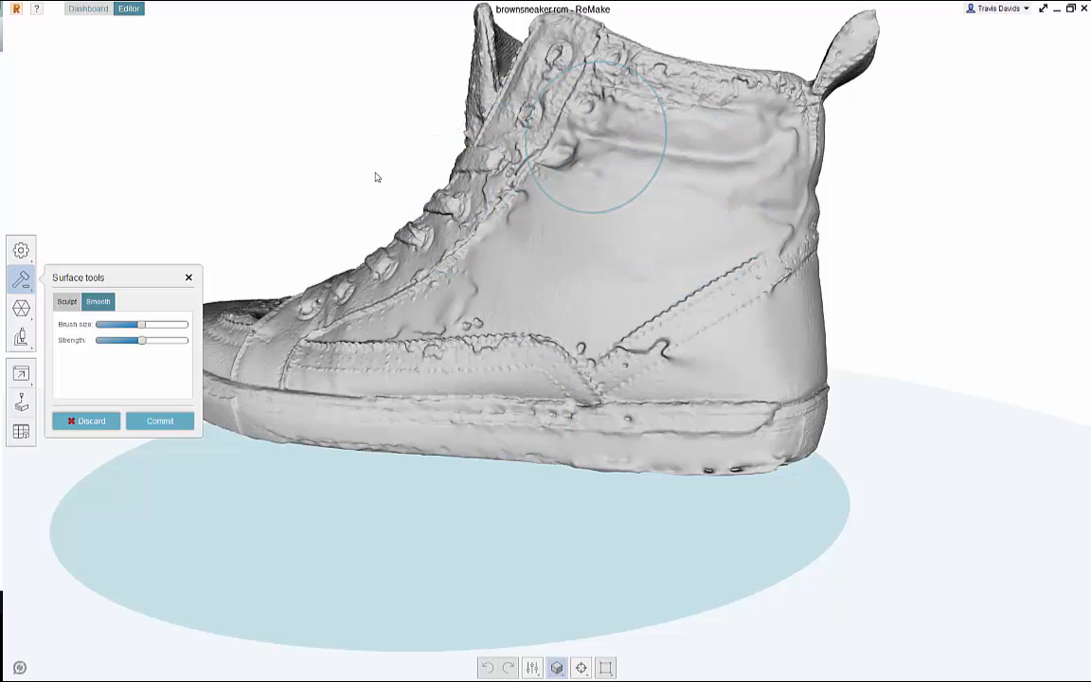
mouse_move(375, 177)
right_down()
mouse_move(256, 166)
mouse_move(595, 249)
right_up()
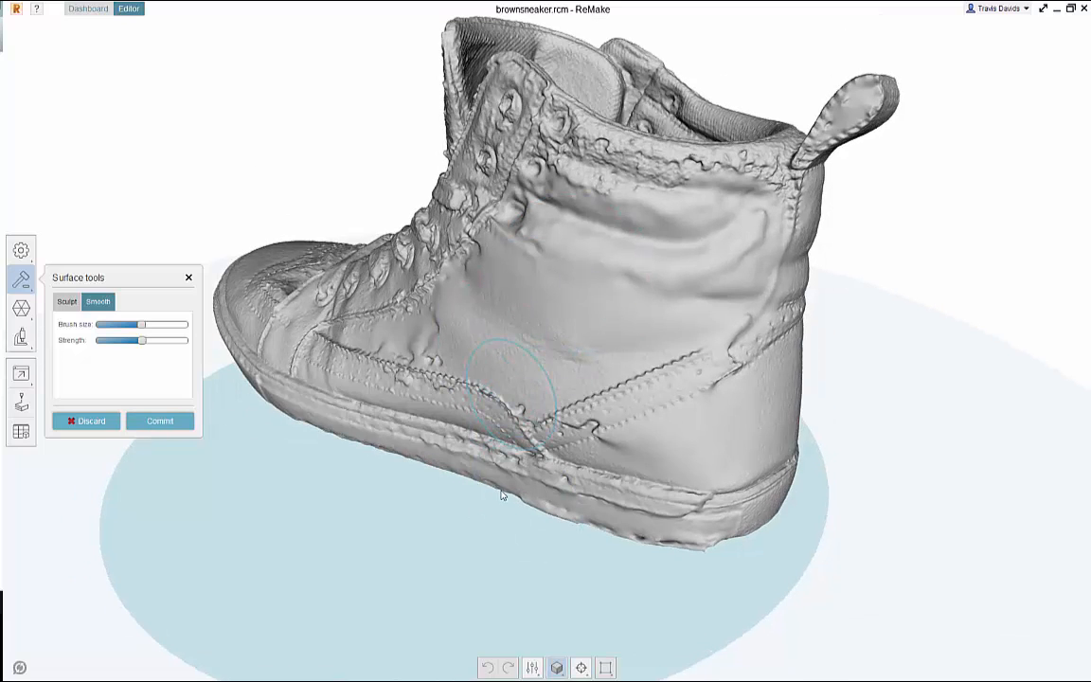
Examine the smoothed sneaker side from several angles and compare the Sculpt and Smooth brush settings.
click(67, 301)
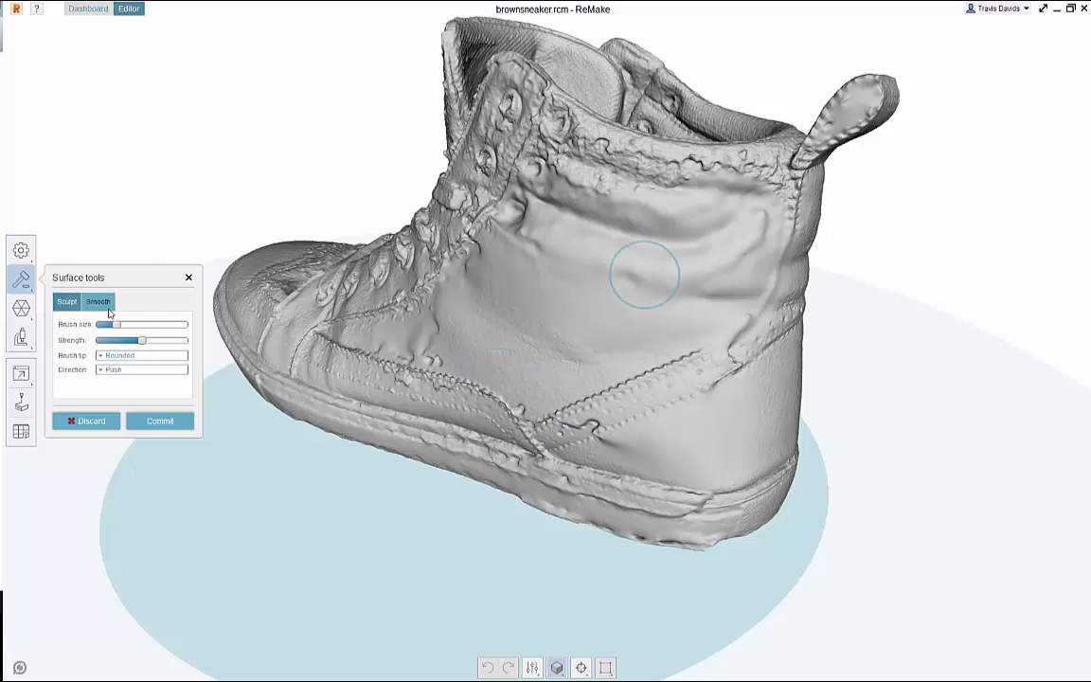
mouse_move(302, 161)
right_down()
mouse_move(338, 183)
mouse_move(304, 165)
mouse_move(272, 166)
mouse_move(402, 188)
mouse_move(353, 218)
mouse_move(287, 162)
mouse_move(556, 250)
right_up()
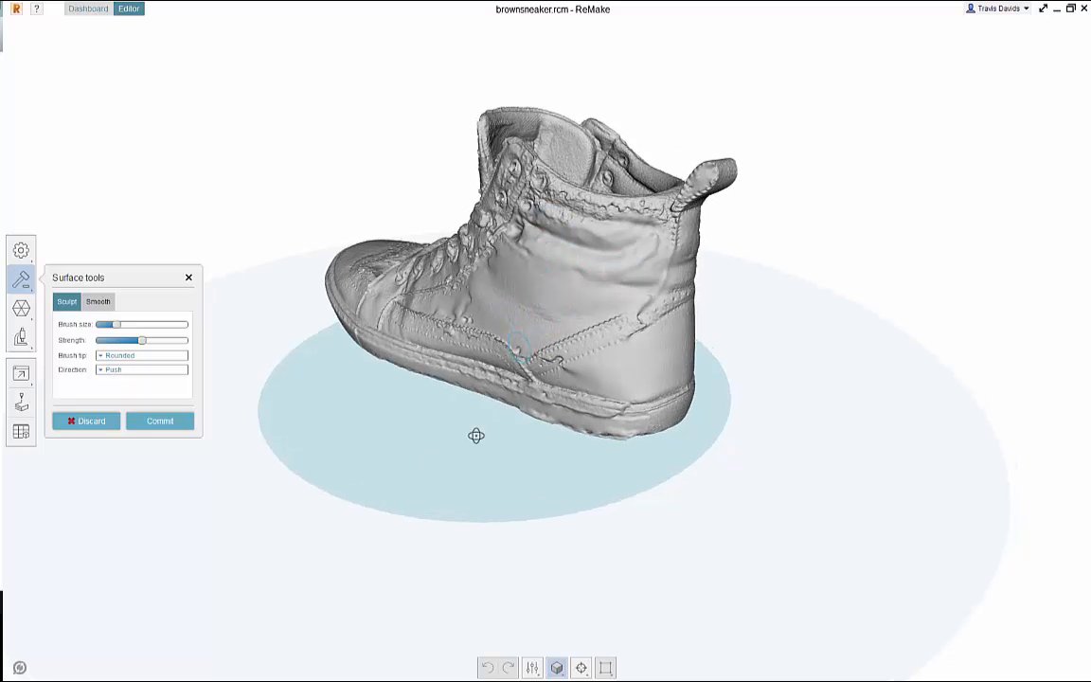
right_drag(531, 237, 612, 232)
right_drag(801, 243, 663, 287)
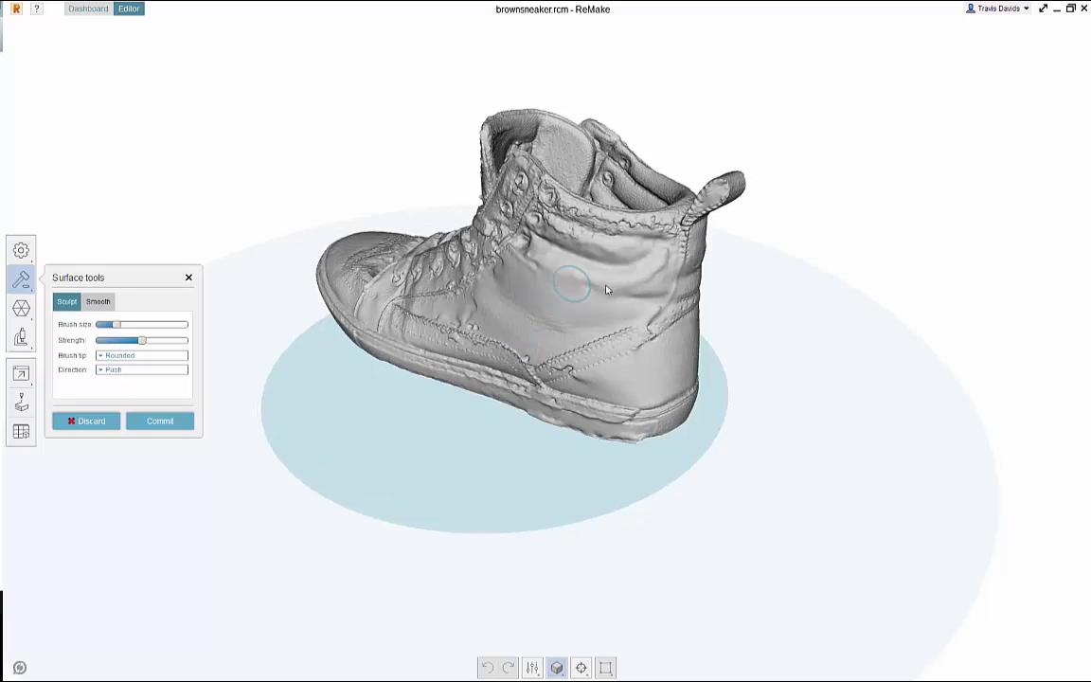
right_drag(497, 424, 211, 401)
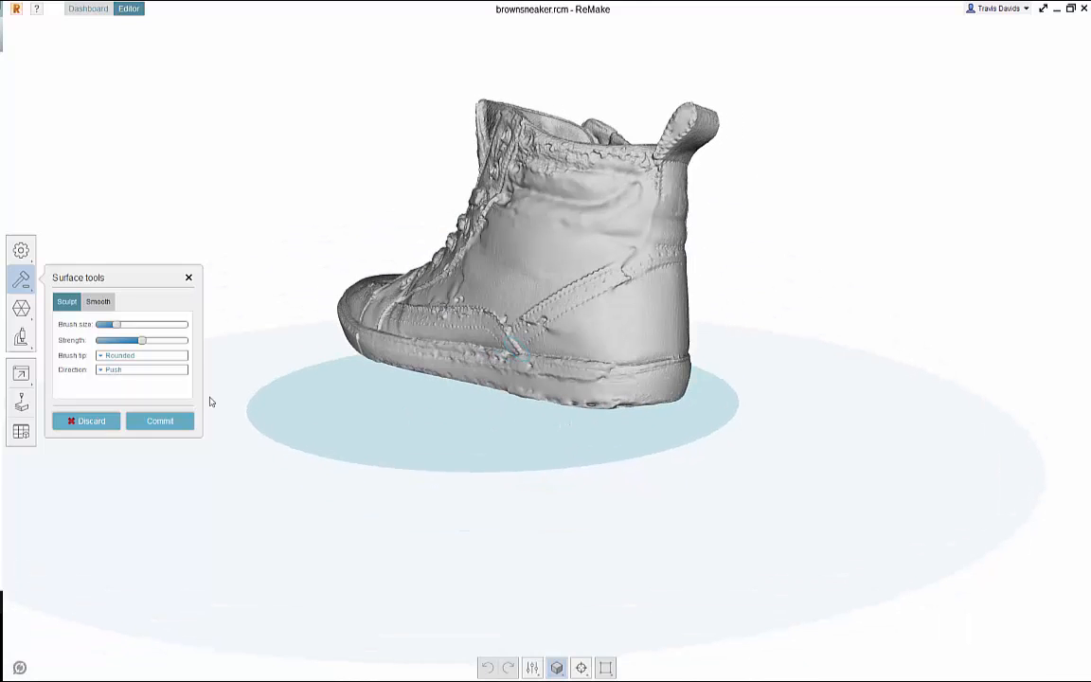
right_drag(339, 426, 466, 376)
mouse_move(436, 426)
right_down()
mouse_move(601, 421)
mouse_move(451, 453)
mouse_move(451, 443)
right_up()
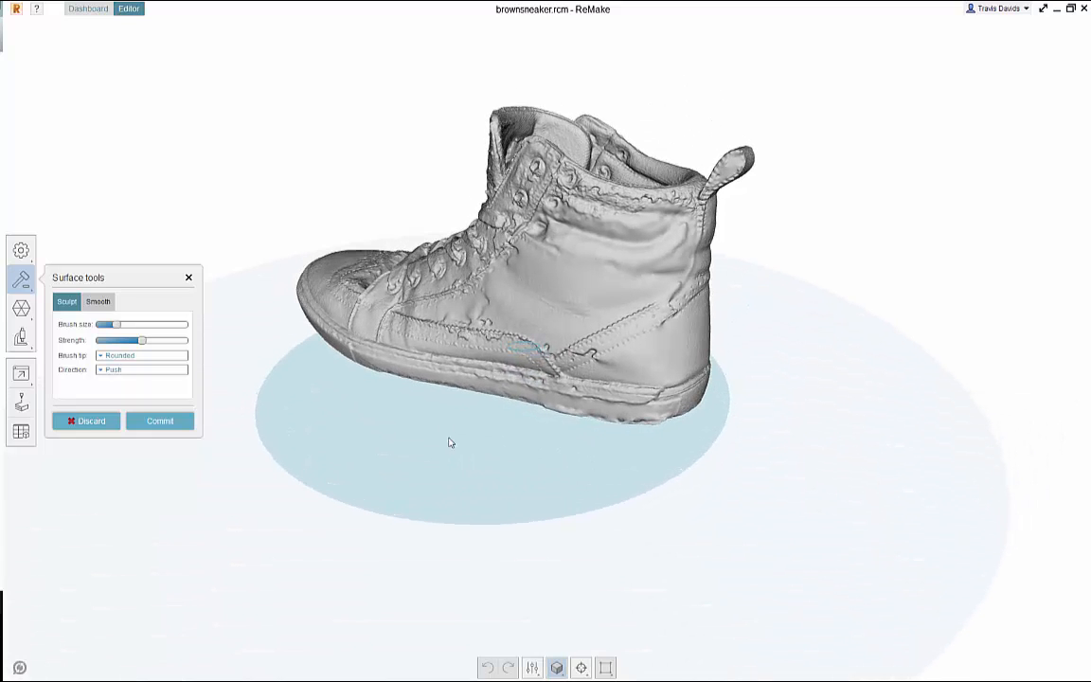
click(97, 305)
click(63, 304)
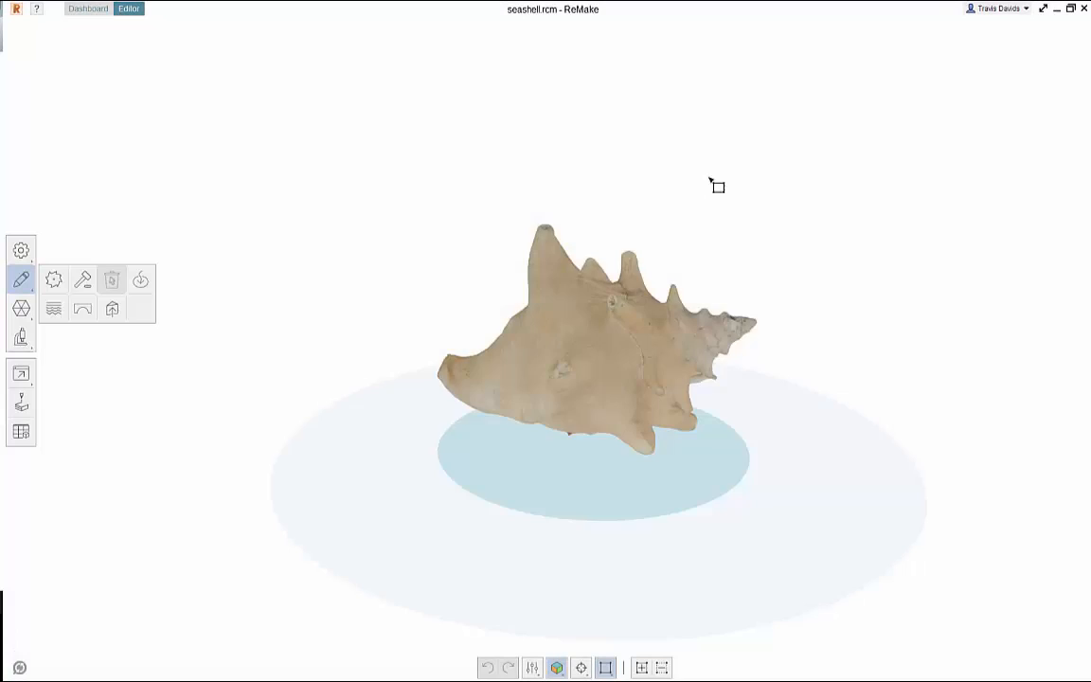
Set the selection mode to lasso for the seashell model.
mouse_move(716, 185)
right_down()
mouse_move(433, 192)
mouse_move(551, 183)
mouse_move(641, 216)
mouse_move(494, 224)
mouse_move(210, 199)
right_up()
scroll(645, 219, up, 3)
right_drag(766, 343, 717, 357)
right_drag(784, 224, 460, 206)
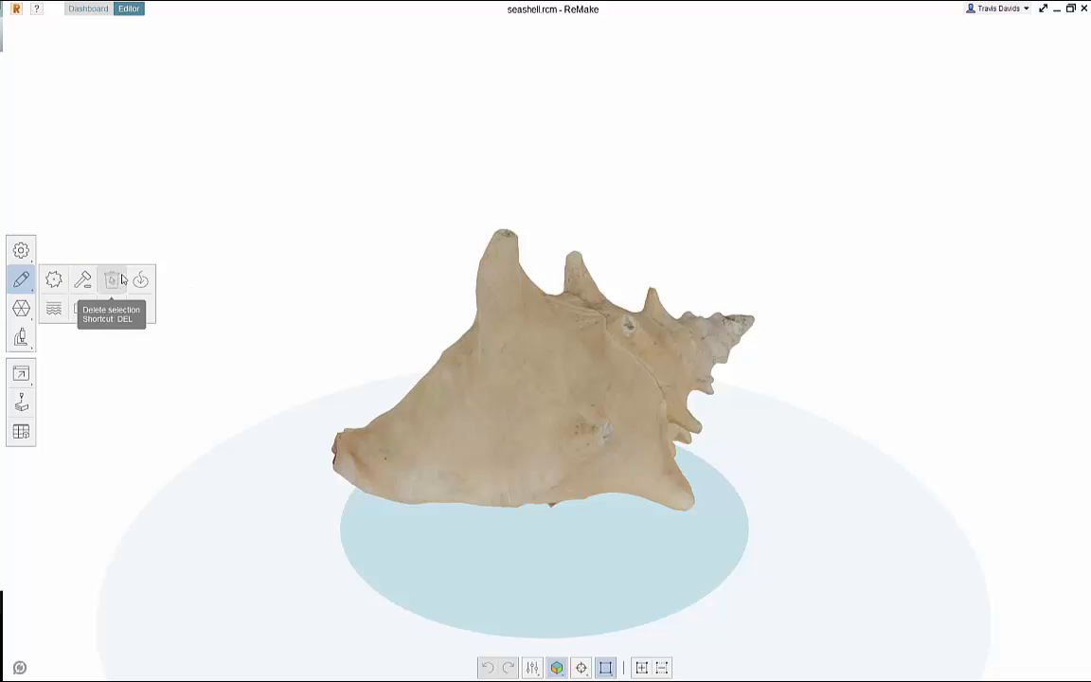
right_drag(290, 287, 416, 294)
right_drag(584, 215, 532, 179)
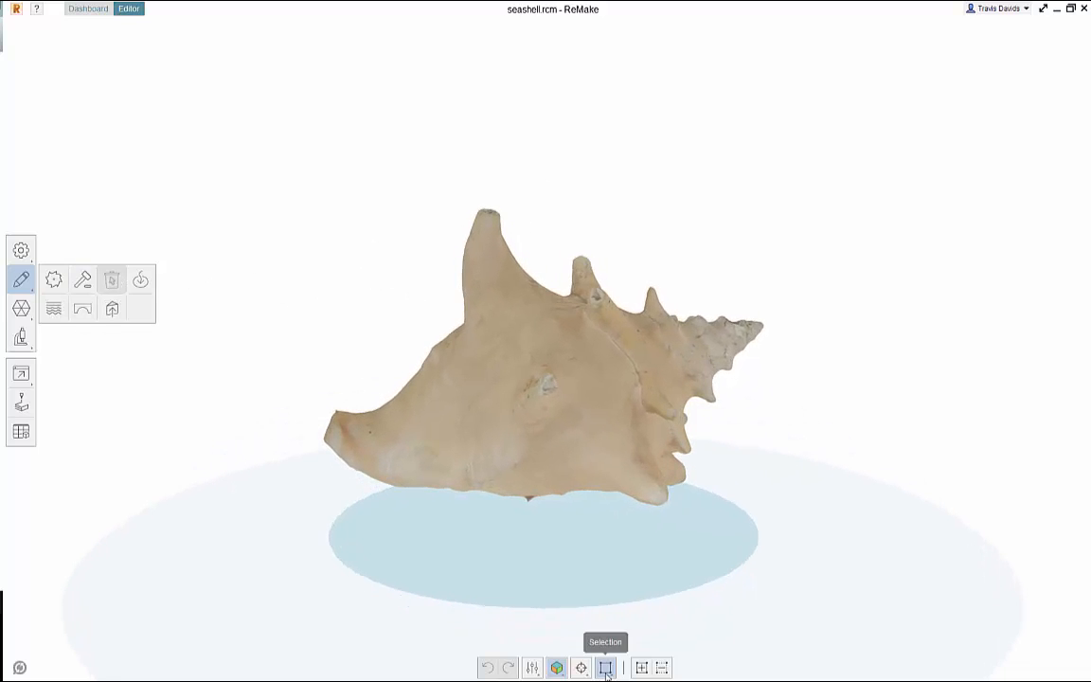
click(606, 624)
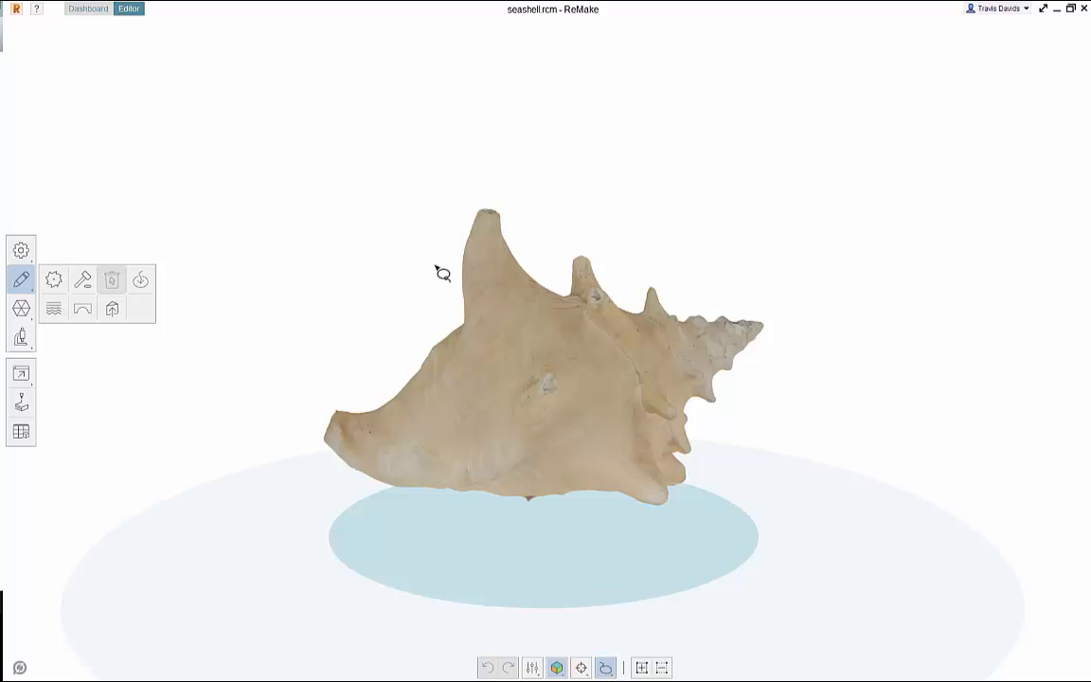
Lasso the tip of the seashell's tallest spike and delete it.
mouse_move(550, 237)
mouse_down()
mouse_move(319, 241)
mouse_move(531, 237)
mouse_up()
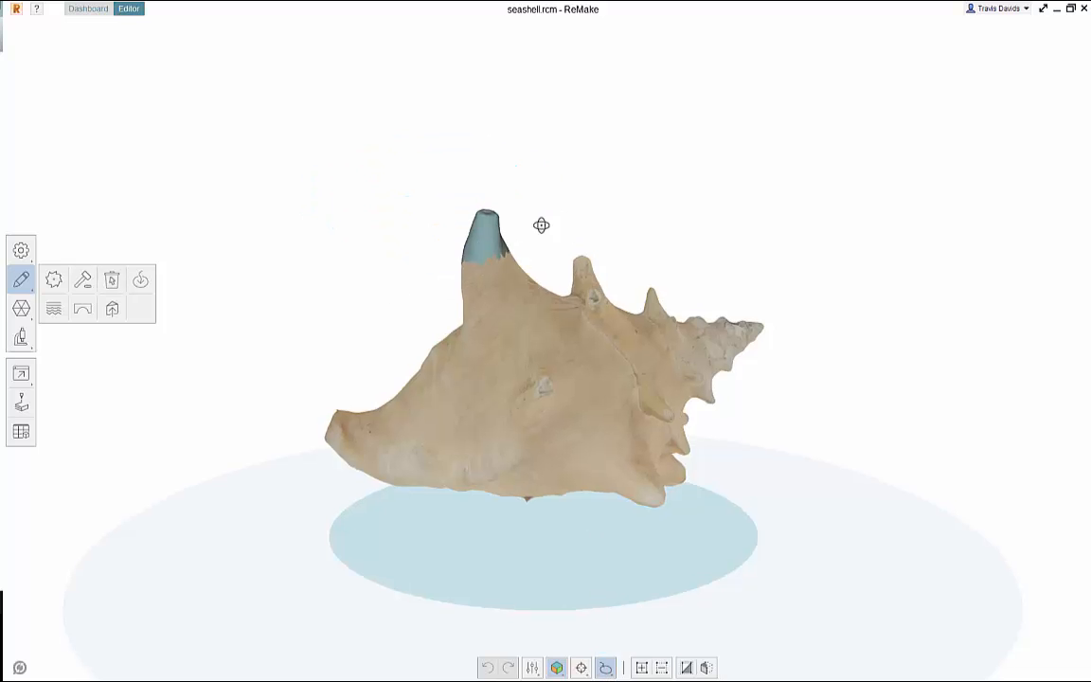
mouse_move(541, 225)
right_down()
mouse_move(363, 303)
mouse_move(524, 203)
right_up()
scroll(526, 201, up, 4)
right_drag(600, 231, 811, 266)
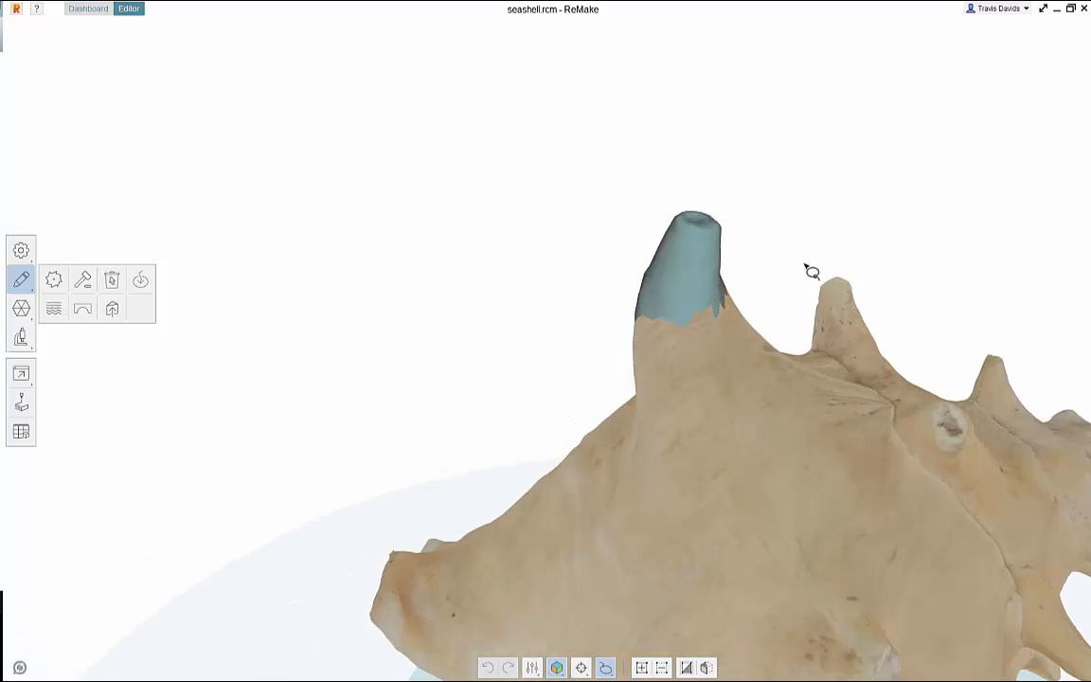
right_drag(788, 189, 627, 161)
scroll(634, 168, down, 3)
scroll(546, 212, down, 1)
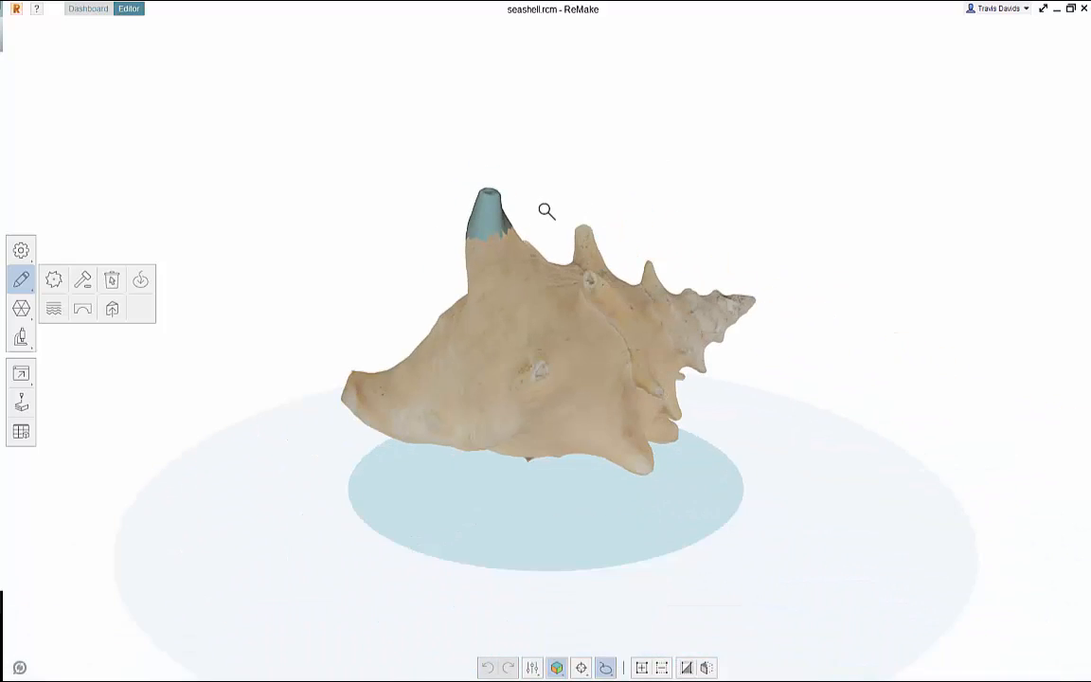
scroll(523, 190, up, 4)
scroll(542, 209, down, 2)
right_drag(500, 174, 464, 119)
scroll(464, 119, down, 3)
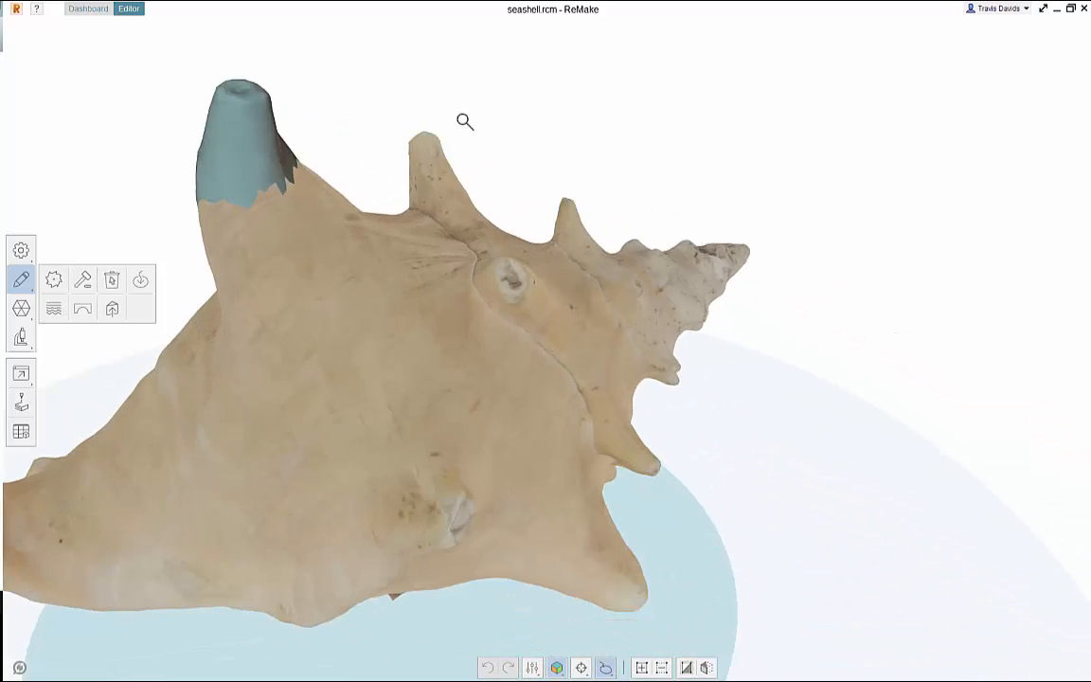
middle_drag(438, 133, 562, 177)
key(Delete)
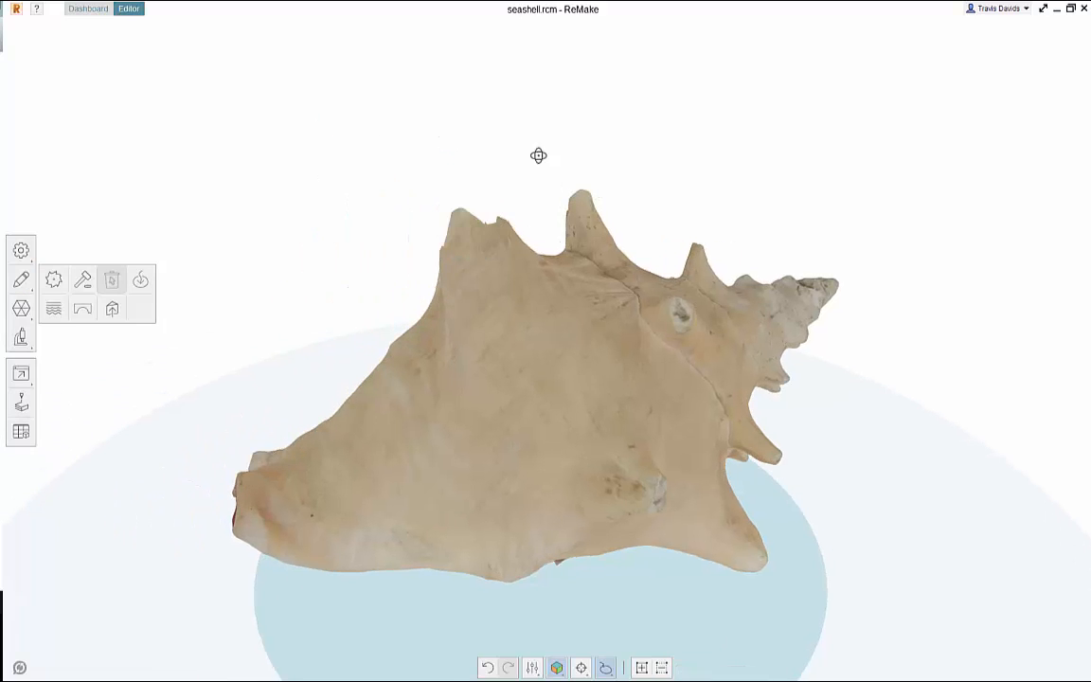
Inspect the opening in the cut spike and undo the deletion of its tip.
right_drag(538, 156, 561, 320)
scroll(398, 242, up, 3)
right_drag(812, 269, 668, 313)
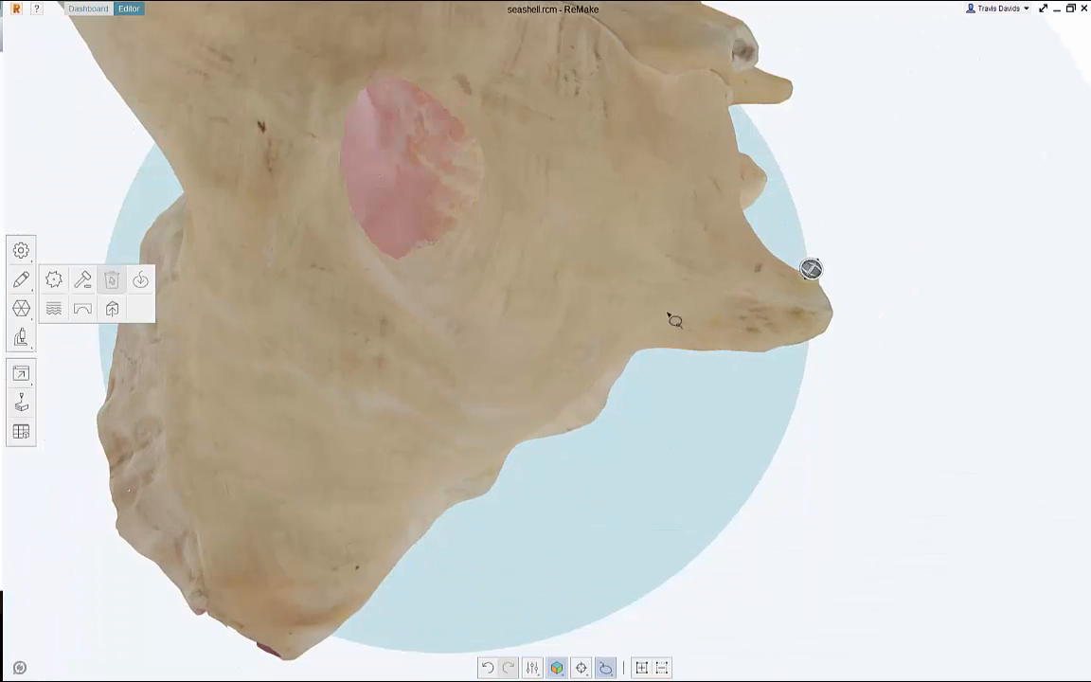
right_drag(558, 273, 432, 234)
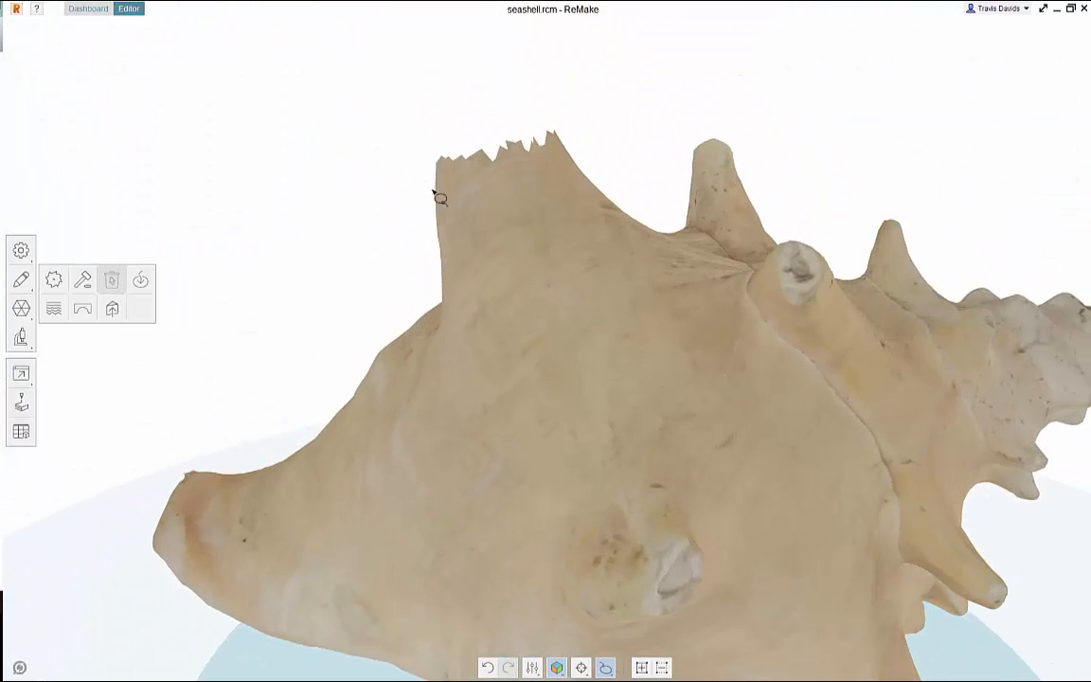
scroll(398, 180, down, 5)
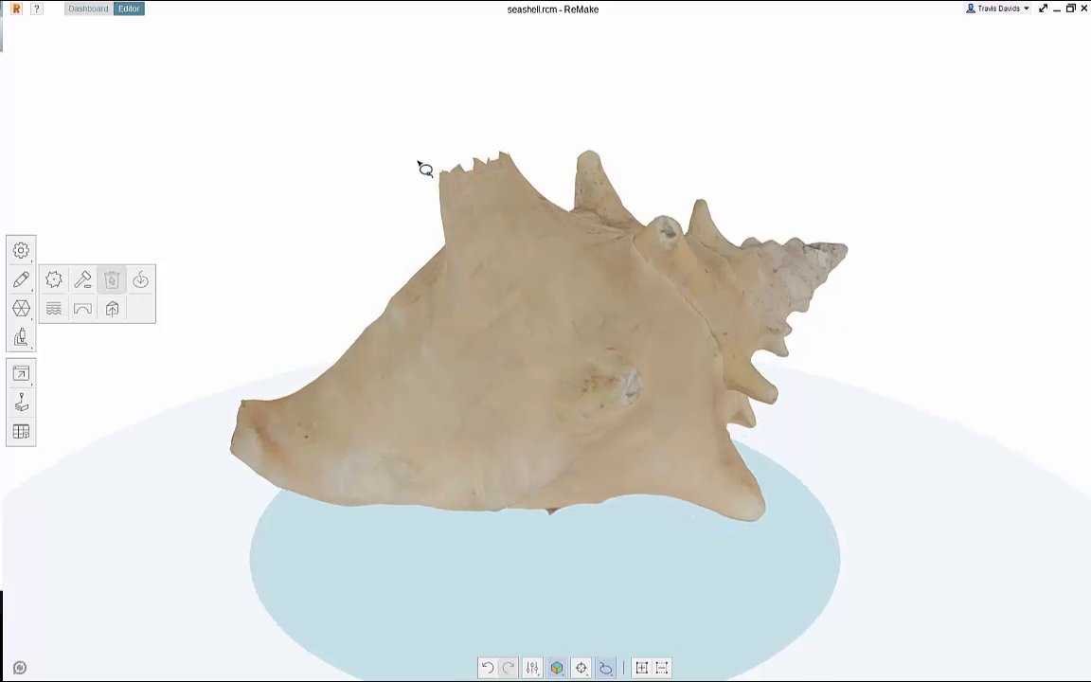
key(ctrl+z)
middle_drag(367, 135, 325, 165)
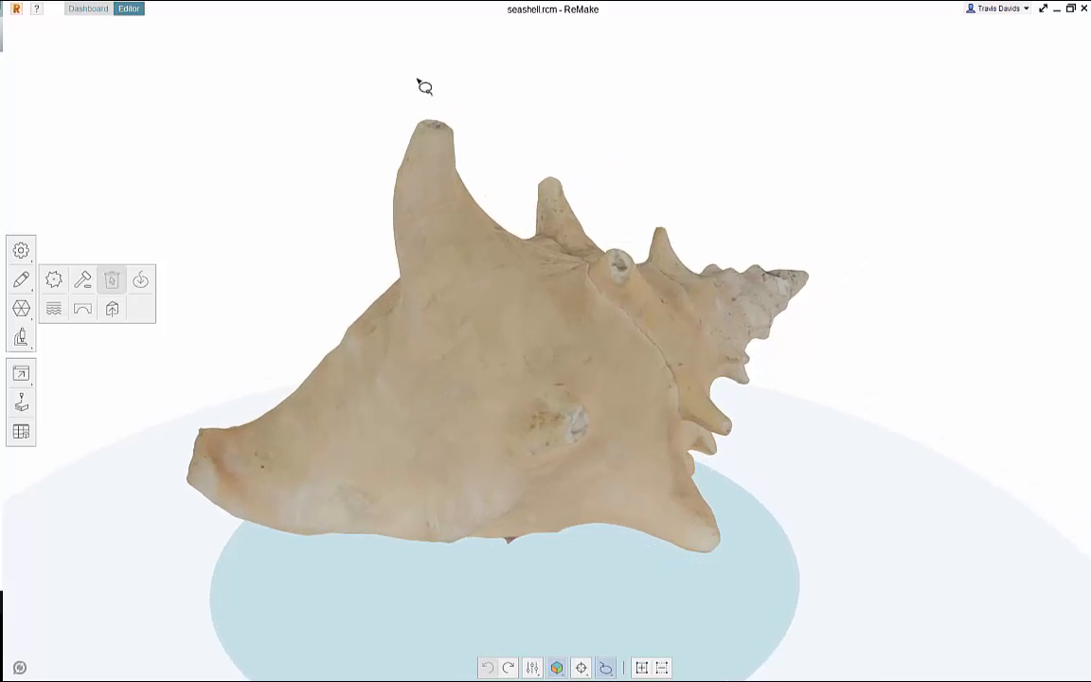
Lasso a larger upper portion of the seashell's tallest spike and delete it.
mouse_move(425, 86)
mouse_down()
mouse_move(478, 200)
mouse_move(479, 122)
mouse_move(455, 95)
mouse_up()
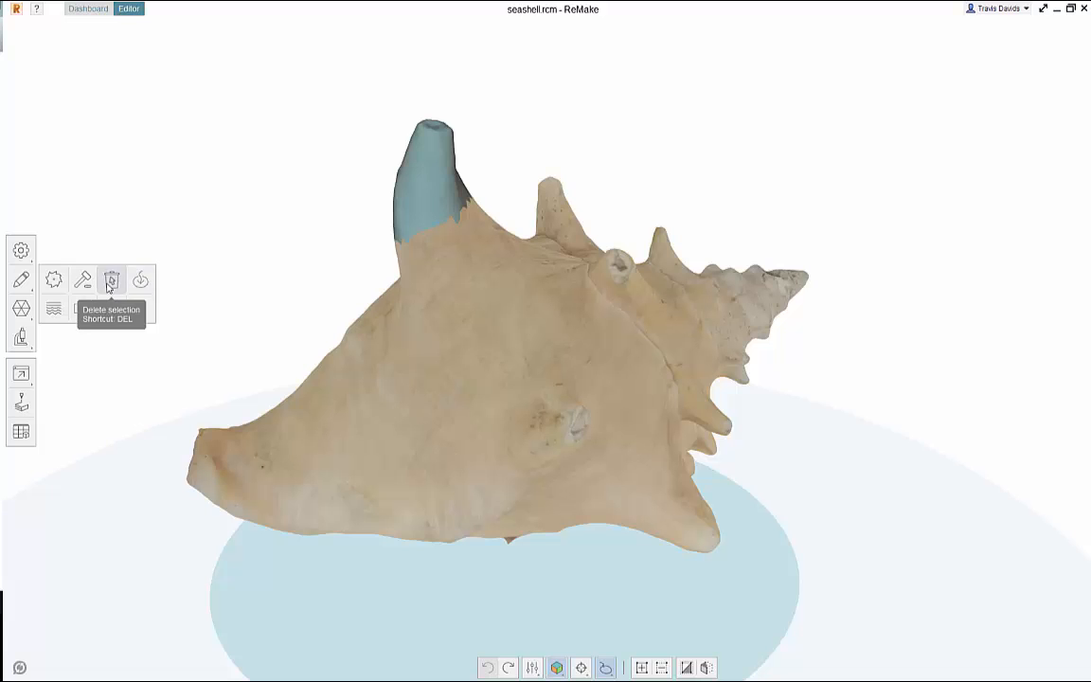
click(110, 283)
mouse_move(368, 178)
right_down()
mouse_move(514, 217)
mouse_move(360, 154)
mouse_move(365, 212)
right_up()
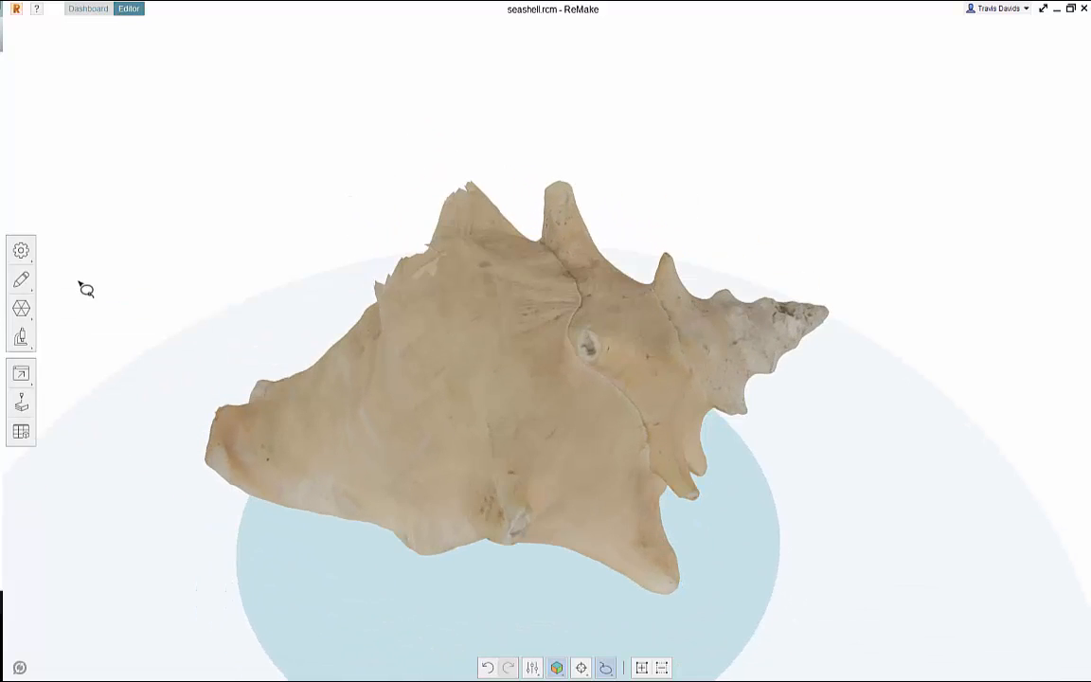
Lasso another piece along the cut edge of the seashell's tallest spike and delete it.
click(29, 281)
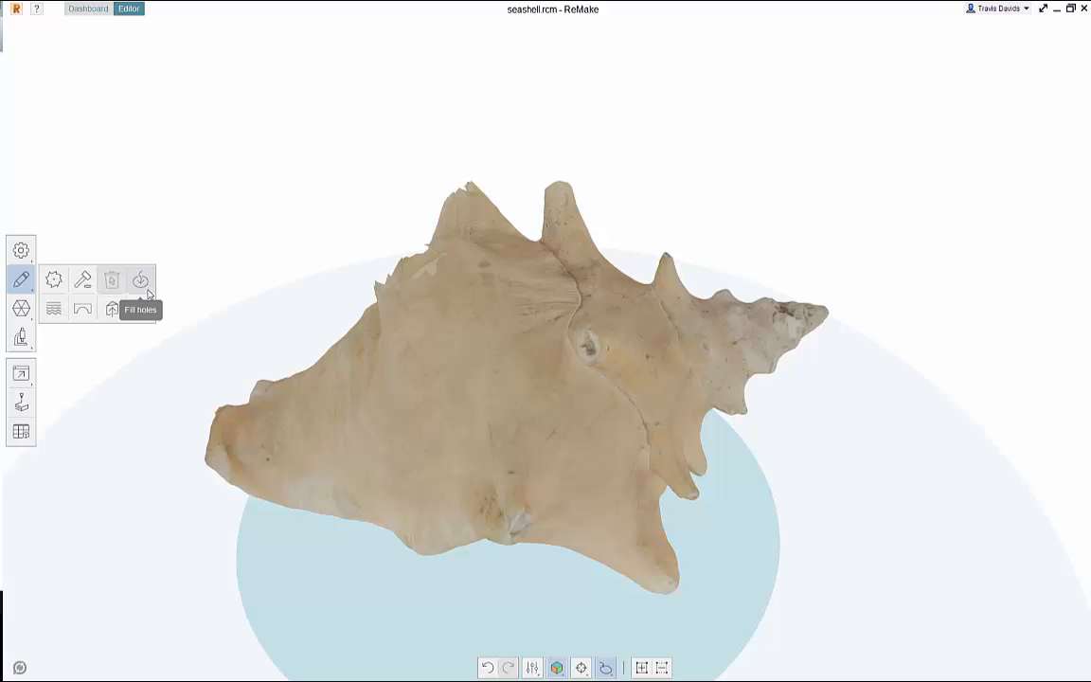
right_drag(290, 277, 552, 75)
scroll(376, 289, up, 3)
mouse_move(352, 118)
mouse_down()
mouse_move(545, 50)
mouse_move(371, 56)
mouse_up()
key(Delete)
scroll(509, 102, up, 5)
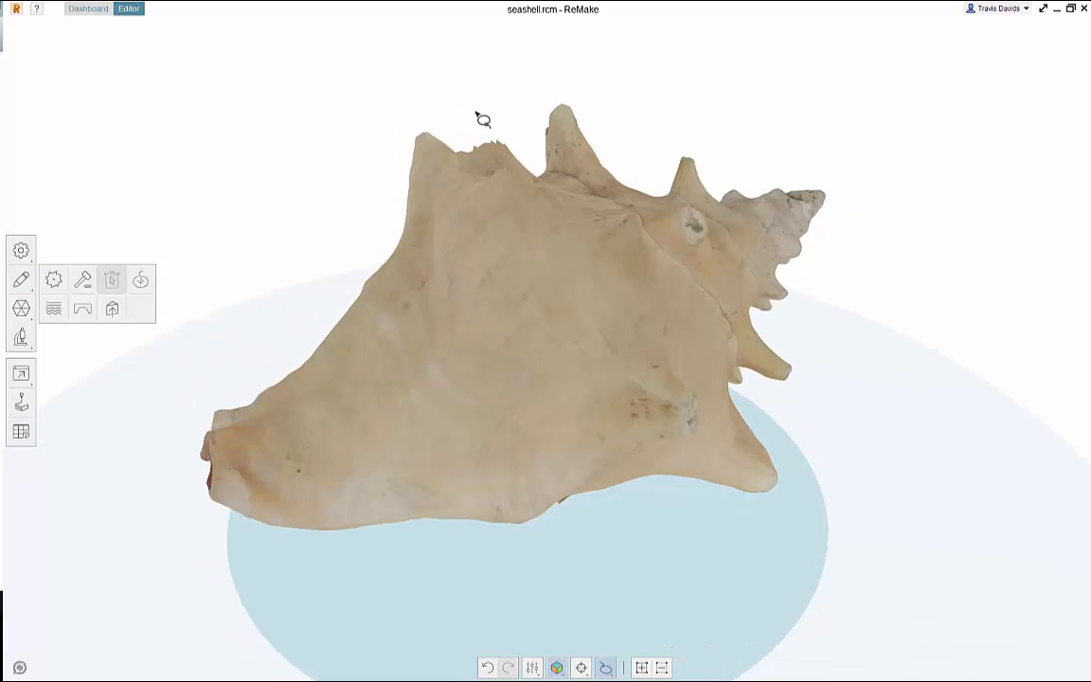
Start Hole fill and select the boundary around the opening of the seashell's cut spike.
click(141, 279)
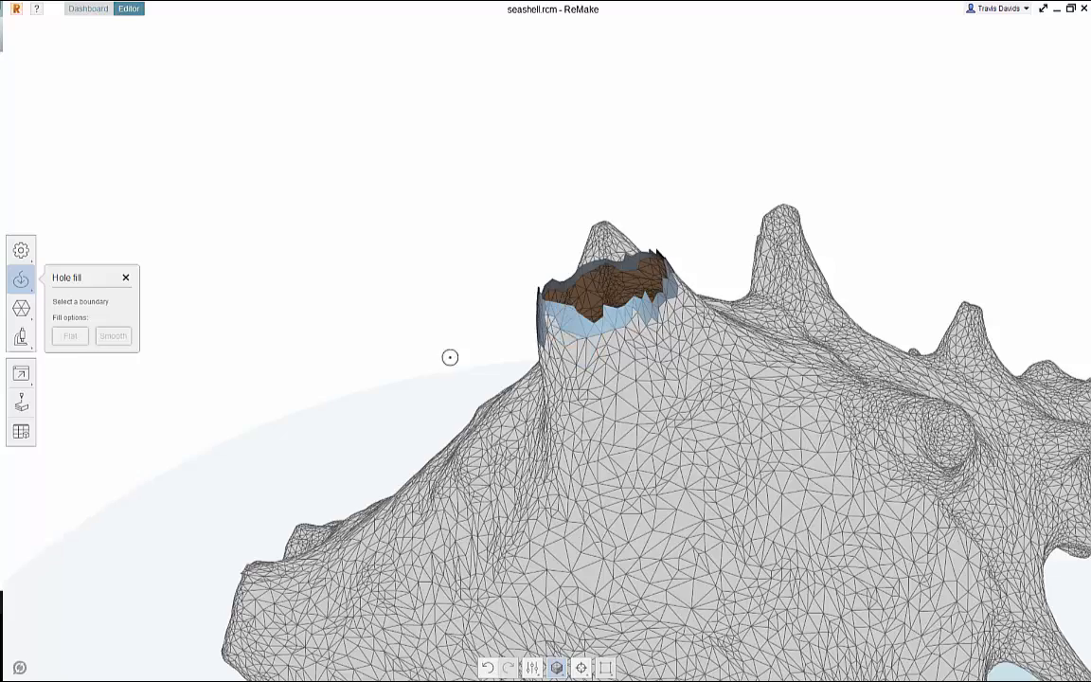
scroll(450, 358, down, 4)
right_drag(456, 327, 561, 367)
right_drag(392, 350, 513, 355)
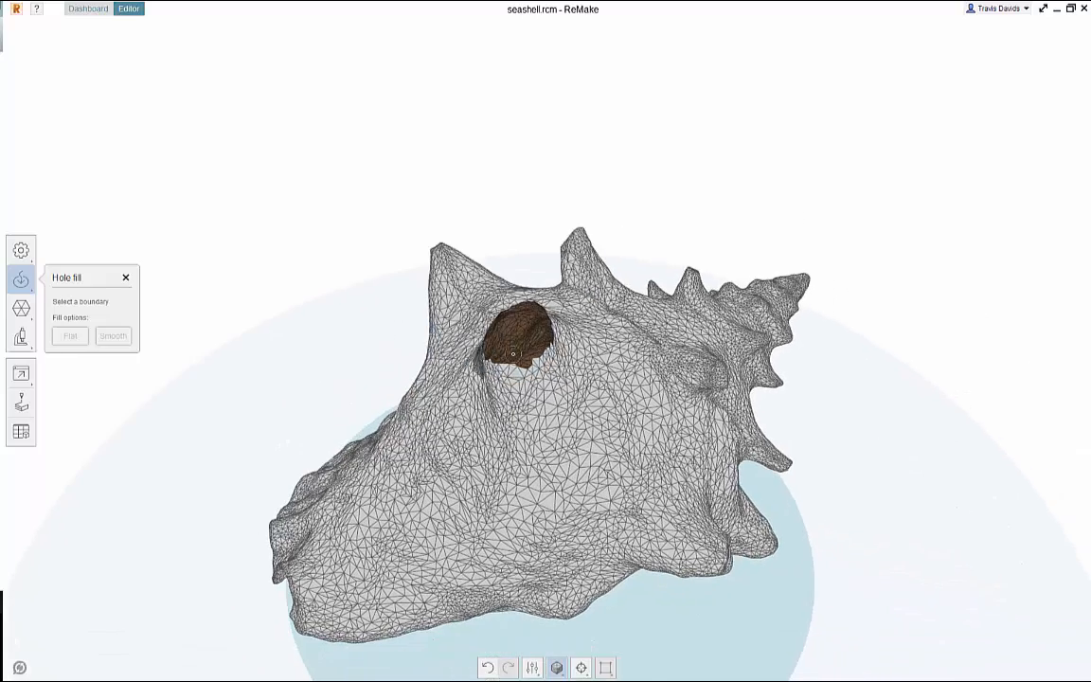
right_drag(348, 328, 479, 390)
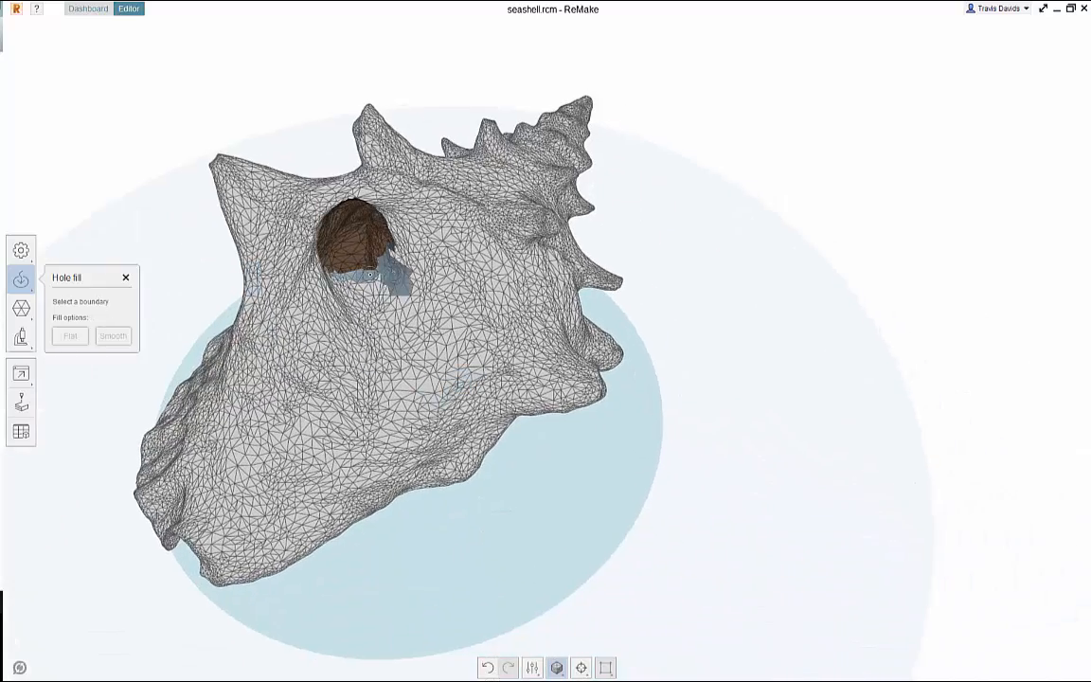
scroll(353, 268, up, 3)
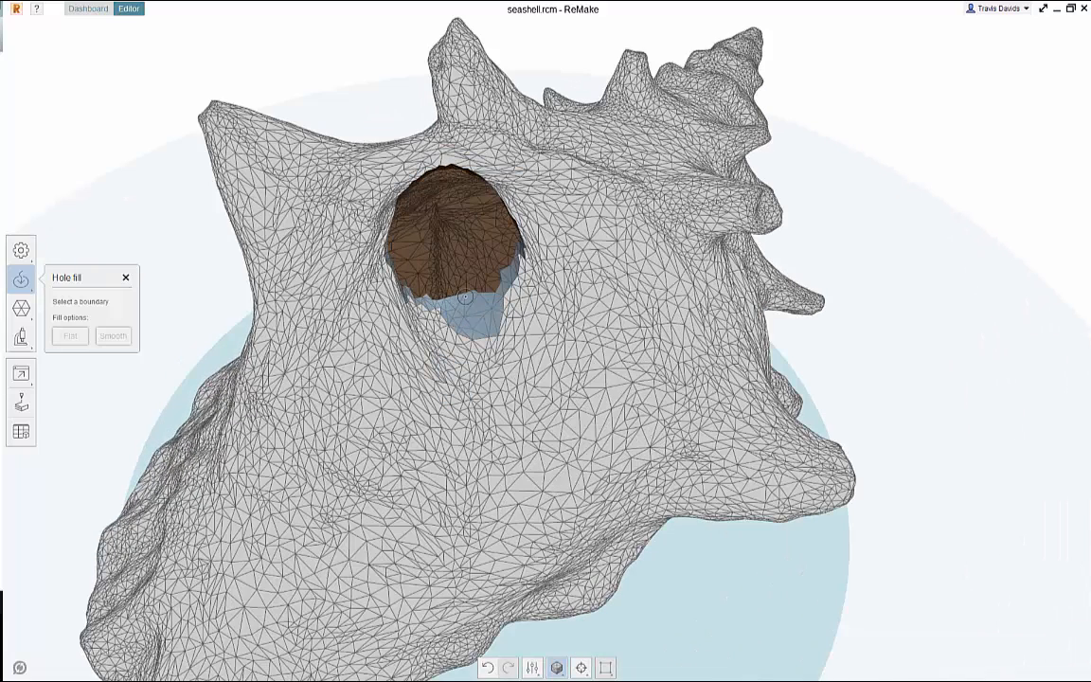
click(464, 298)
right_drag(212, 275, 136, 225)
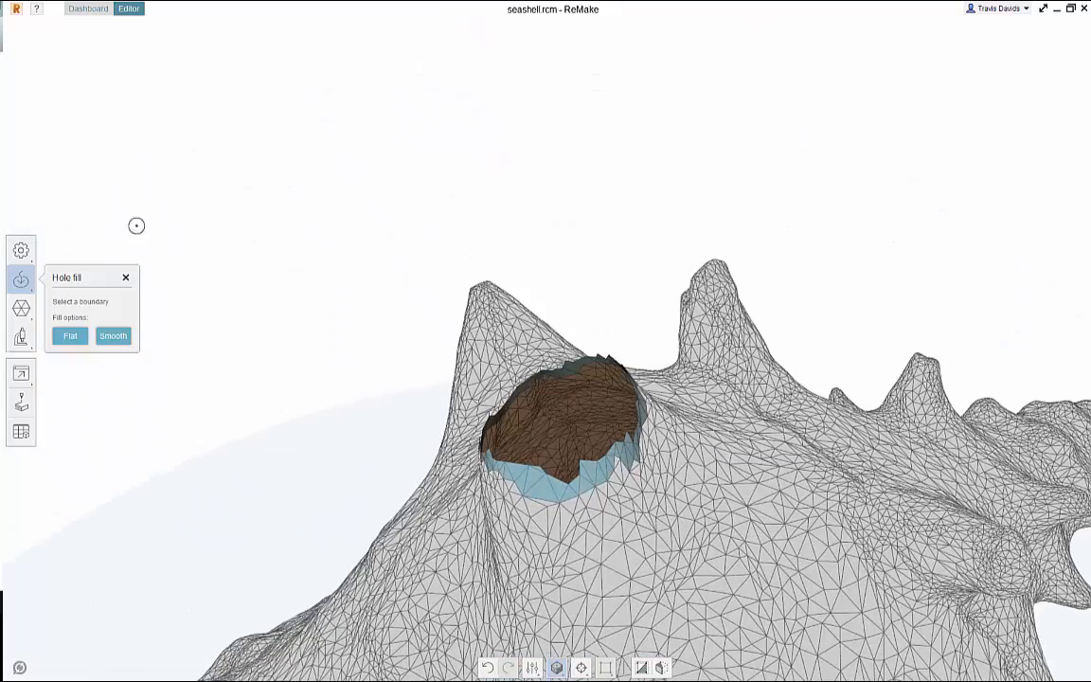
Examine the selected boundary around the cut spike's opening and the neighbouring spikes from several sides.
right_drag(343, 375, 361, 338)
middle_drag(327, 353, 325, 337)
scroll(325, 337, down, 2)
right_drag(325, 337, 680, 311)
middle_drag(681, 311, 488, 311)
right_drag(488, 311, 682, 284)
right_drag(662, 226, 845, 163)
right_drag(598, 203, 598, 446)
drag(508, 364, 485, 406)
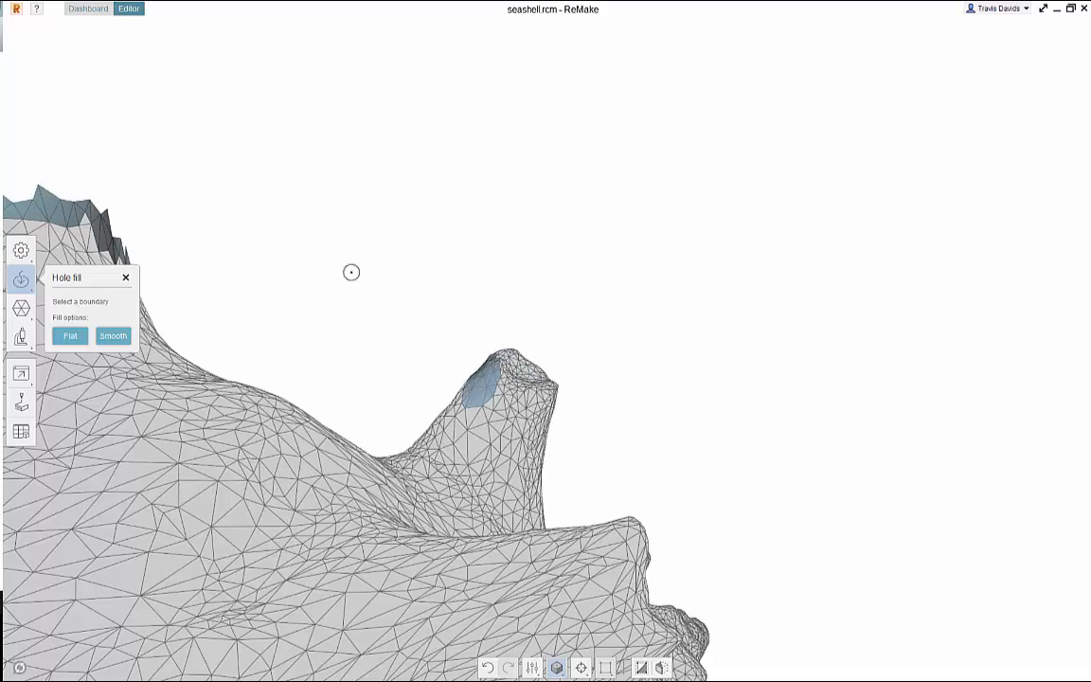
right_drag(351, 272, 517, 293)
scroll(410, 244, down, 1)
click(327, 292)
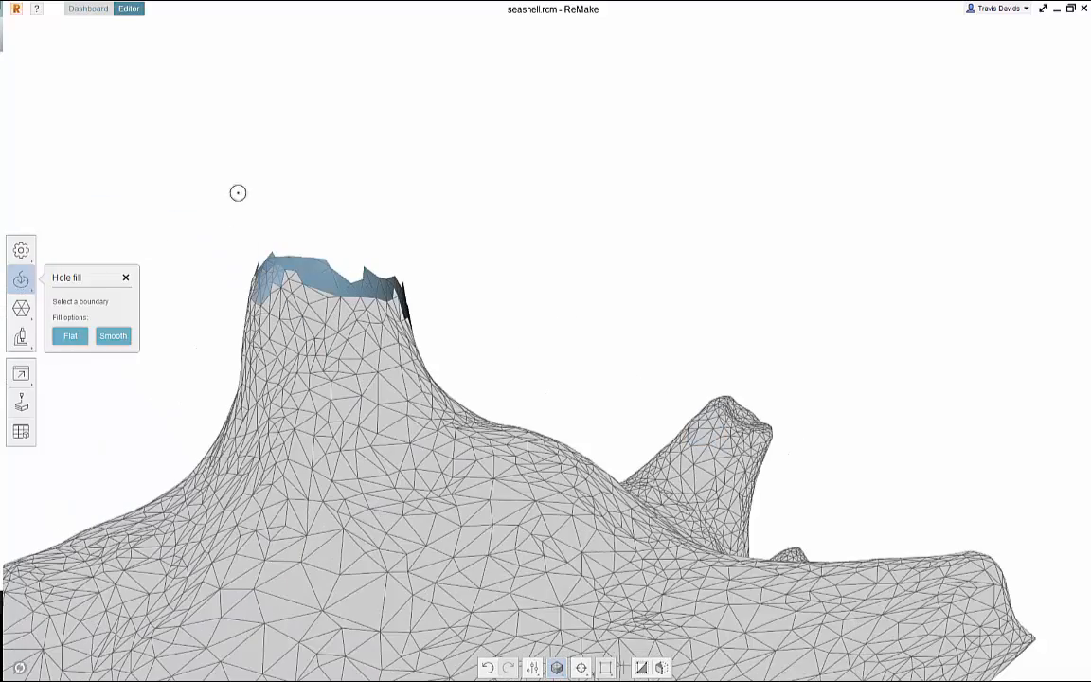
right_drag(353, 243, 837, 344)
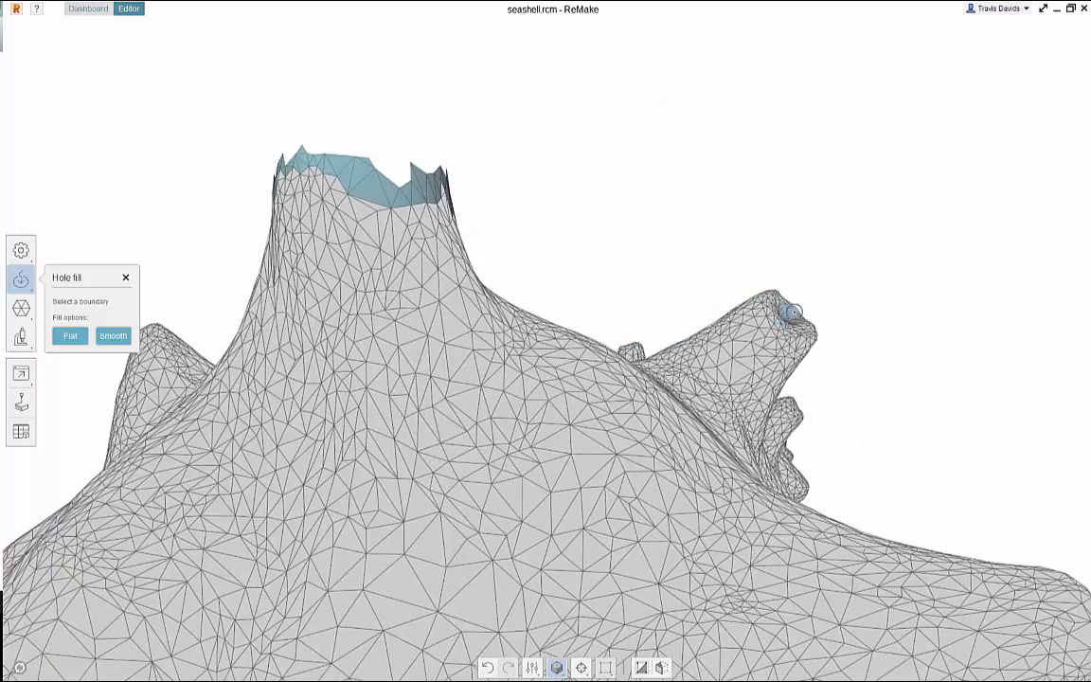
right_drag(654, 243, 199, 240)
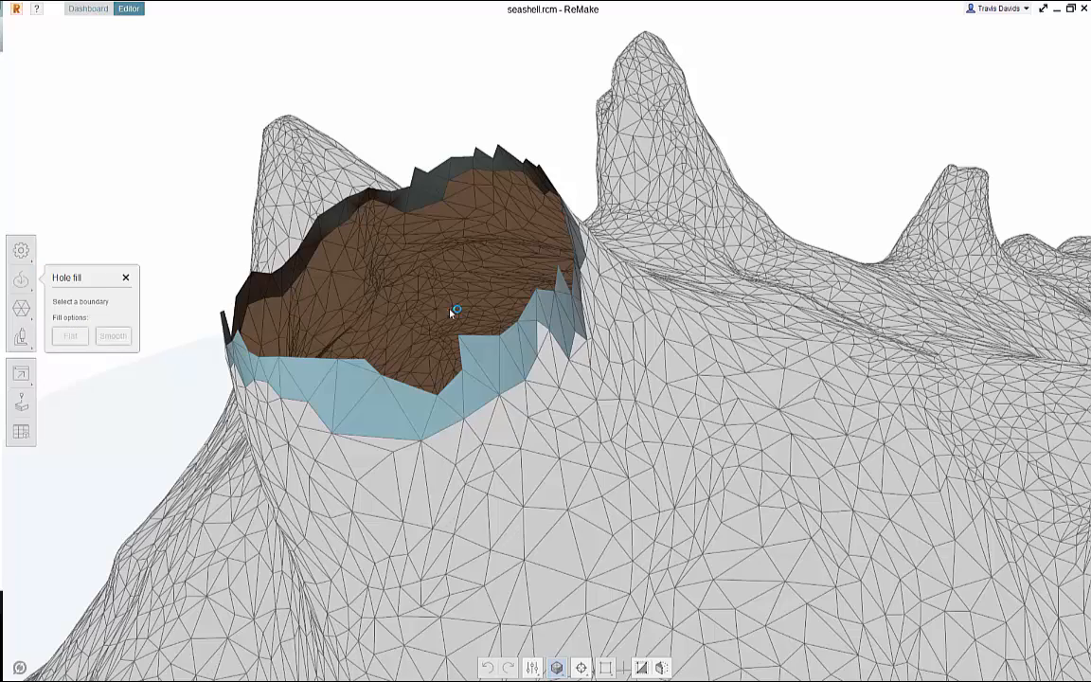
Fill the cut spike's opening with the Smooth option.
click(112, 336)
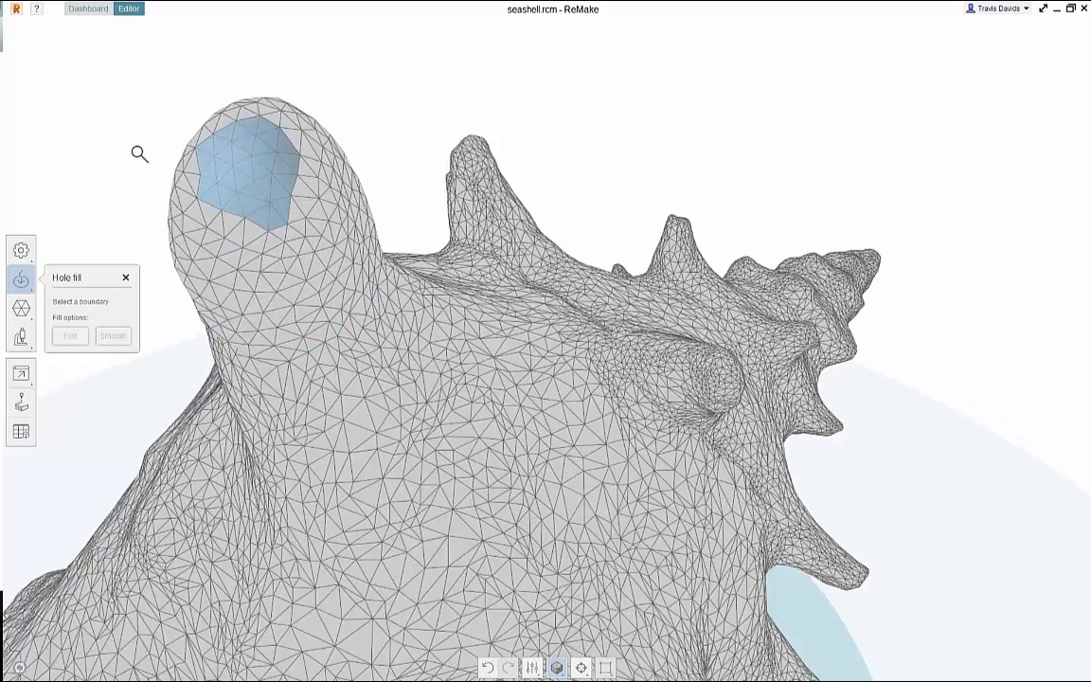
scroll(140, 153, down, 3)
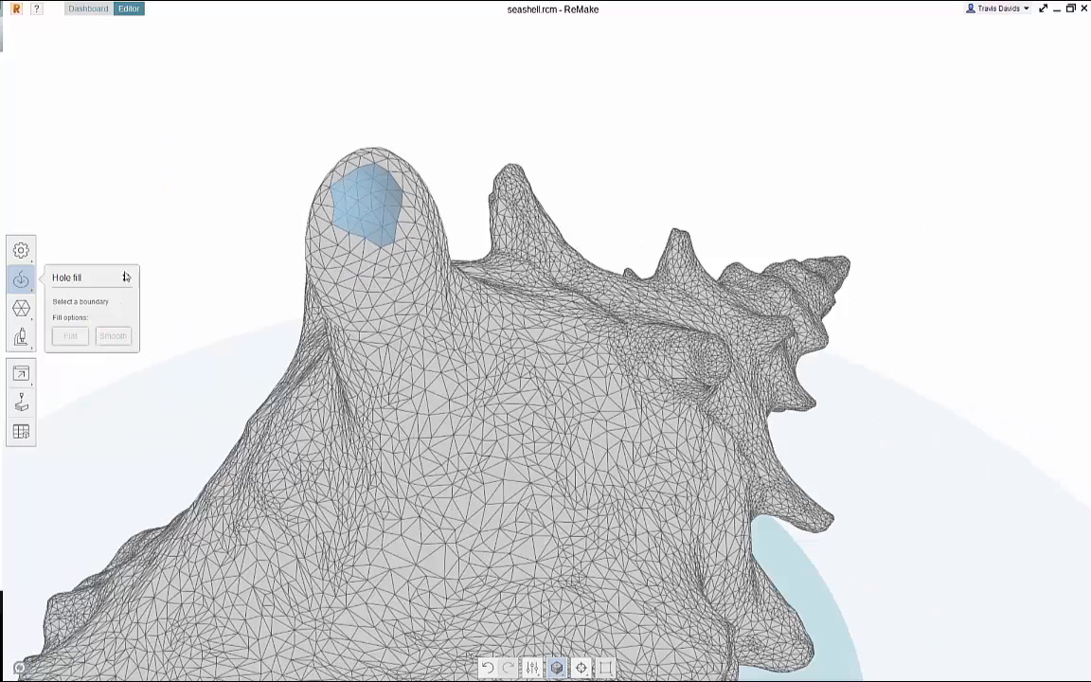
right_drag(478, 125, 561, 303)
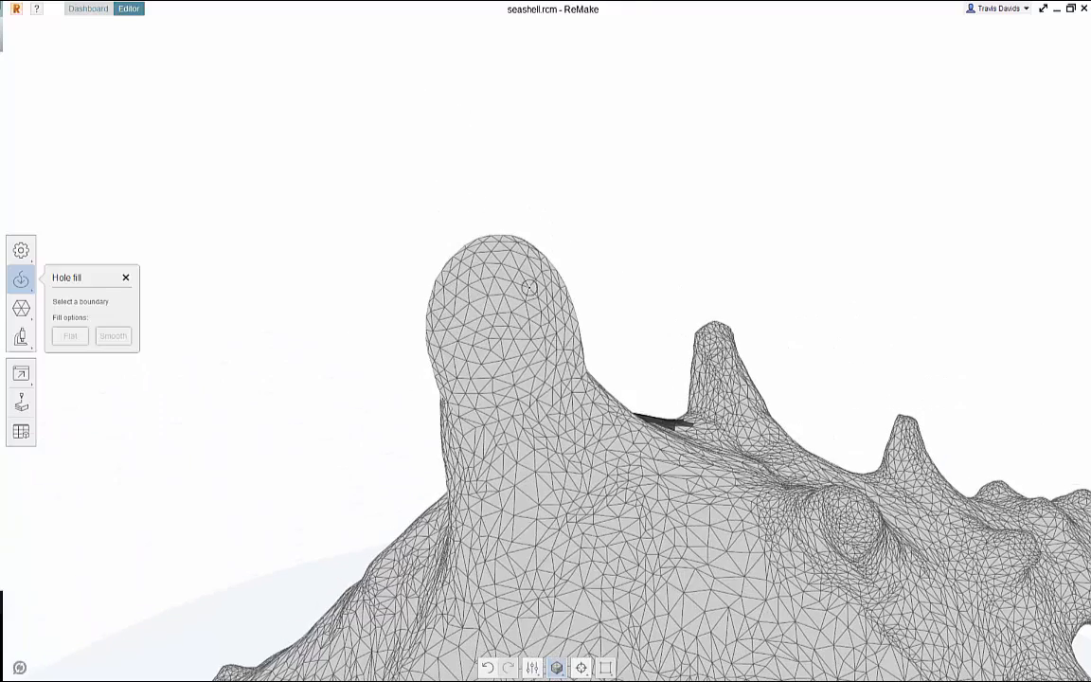
Show the seashell with its texture and examine the filled spike's cap up close and from a distance.
click(558, 668)
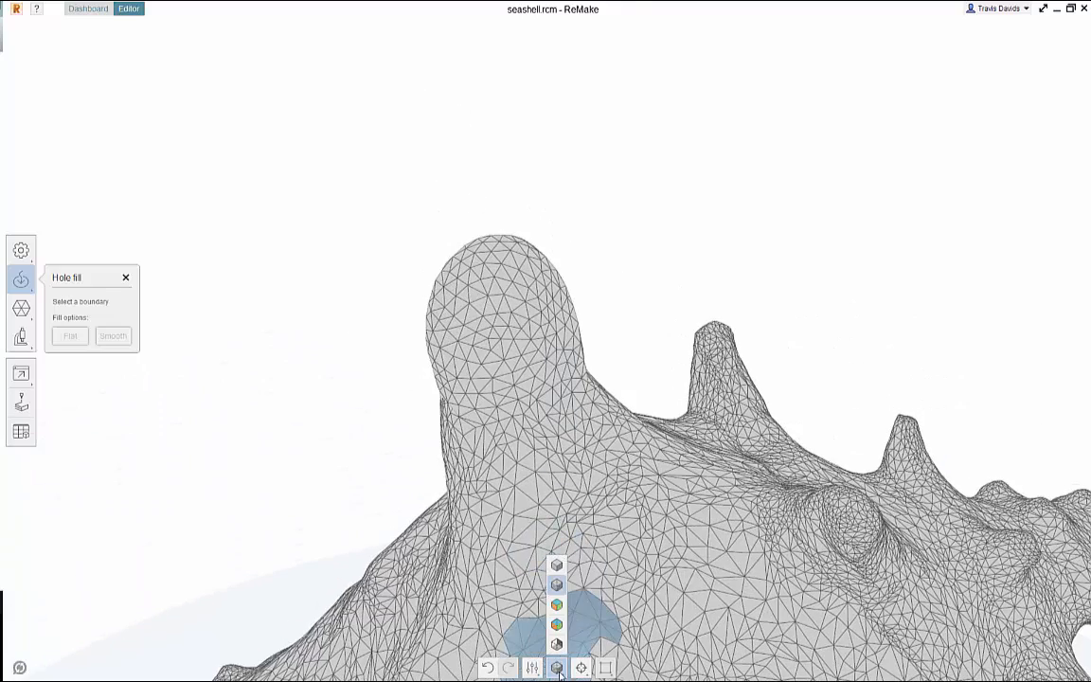
click(558, 623)
mouse_move(366, 412)
right_down()
mouse_move(549, 411)
mouse_move(603, 365)
right_up()
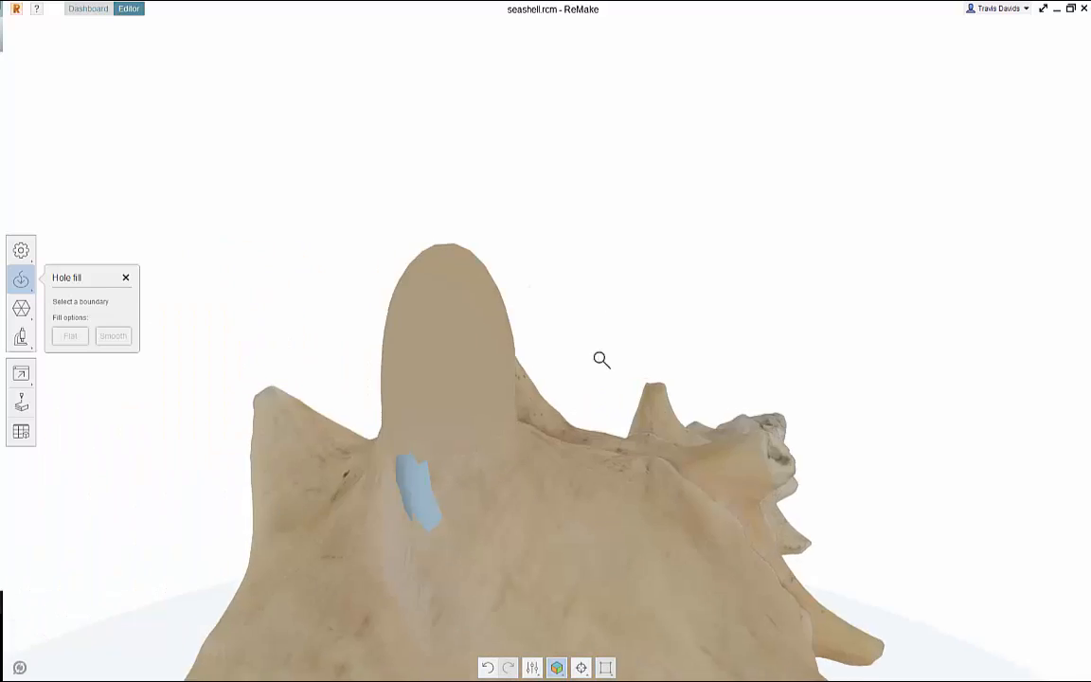
scroll(602, 358, up, 4)
scroll(444, 383, down, 4)
mouse_move(545, 292)
right_down()
mouse_move(387, 288)
mouse_move(521, 453)
mouse_move(582, 397)
mouse_move(405, 380)
mouse_move(537, 361)
right_up()
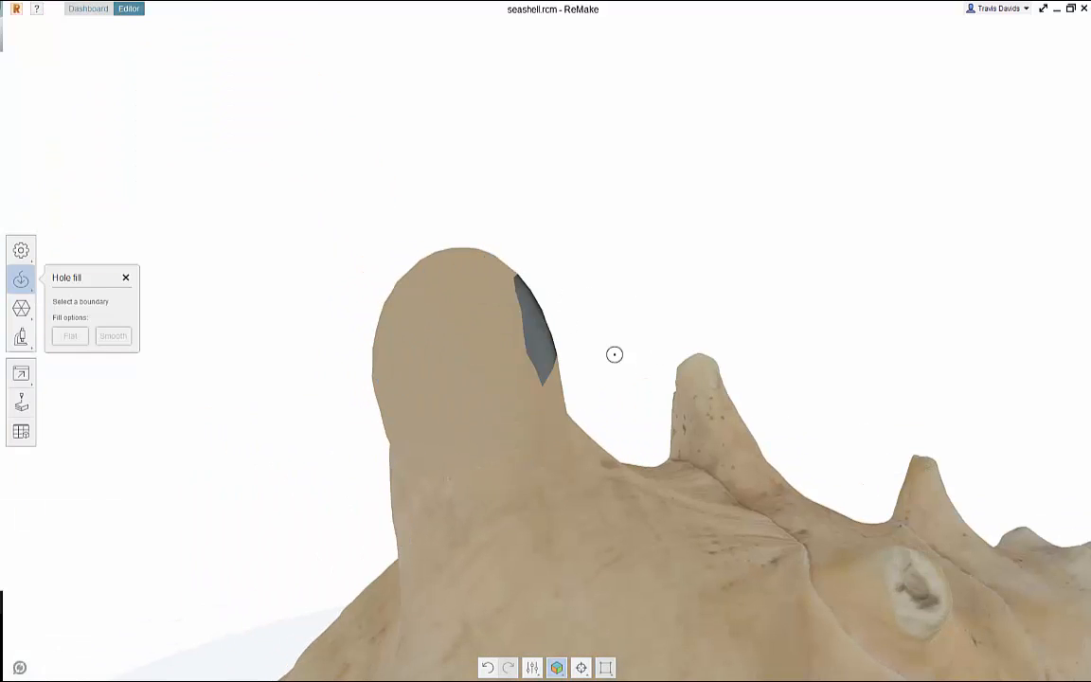
middle_drag(613, 355, 519, 253)
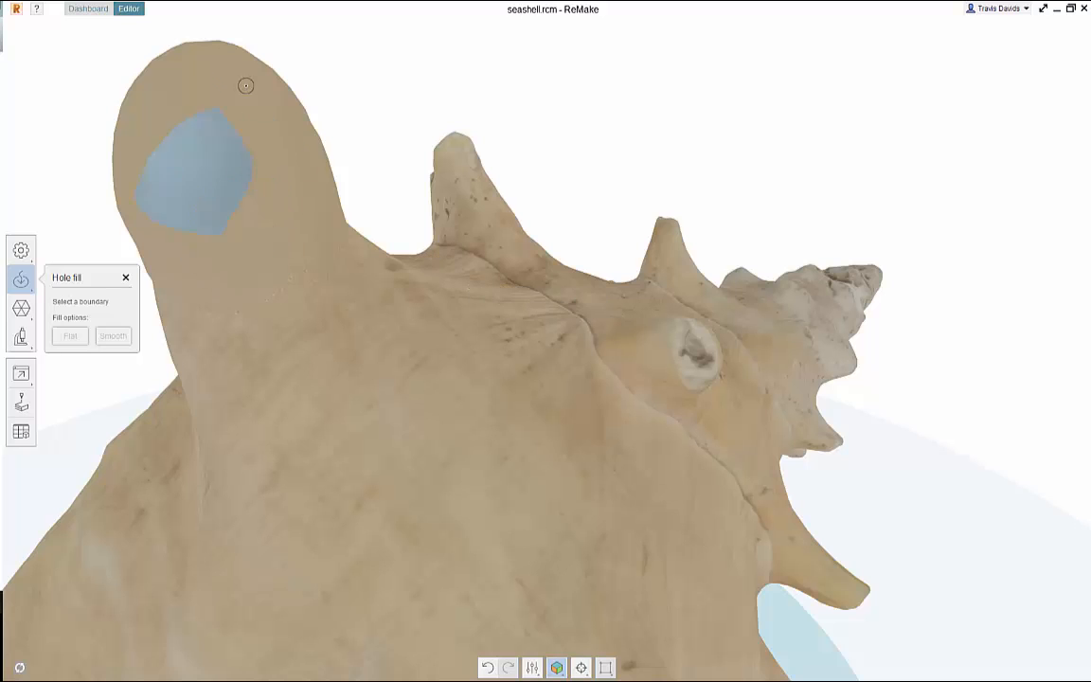
scroll(392, 180, down, 5)
right_drag(389, 259, 261, 252)
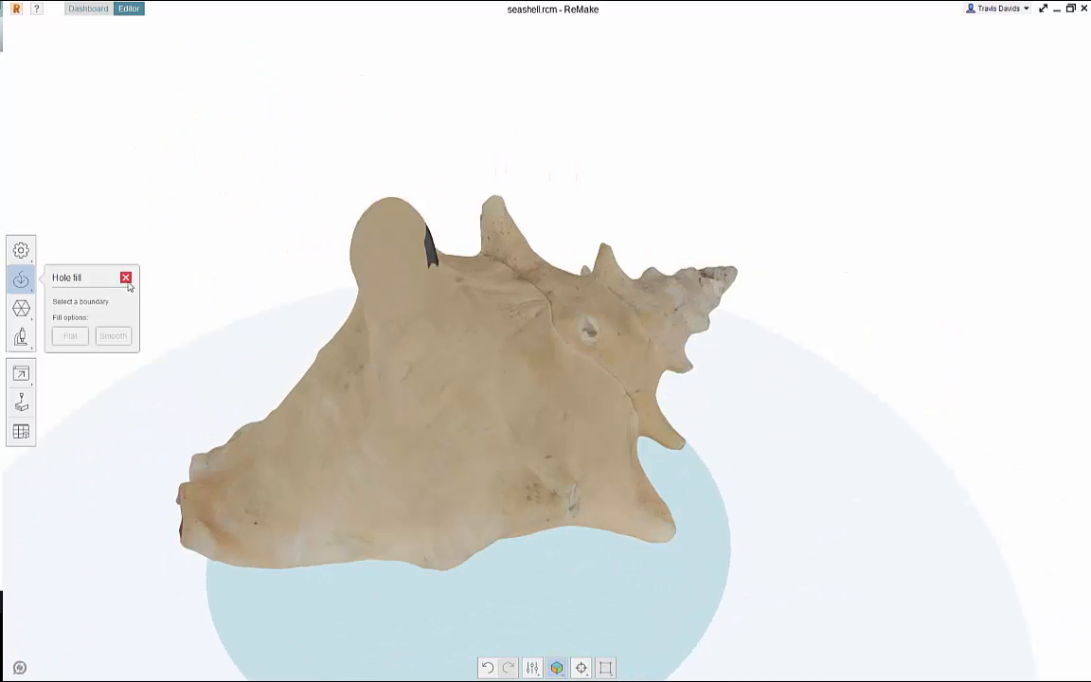
Leave Hole fill and sculpt dents into the spike's rounded cap with a Rounded brush tip in the Push direction.
click(126, 279)
click(83, 280)
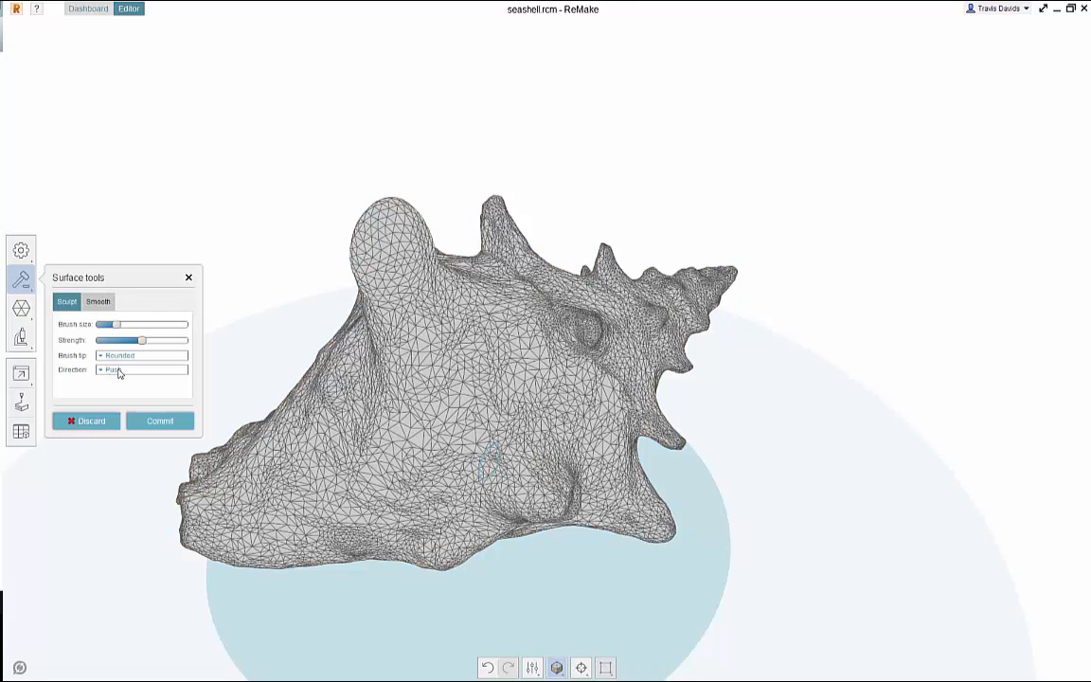
mouse_move(342, 236)
right_down()
mouse_move(290, 256)
mouse_move(331, 246)
mouse_move(319, 182)
right_up()
mouse_move(372, 193)
mouse_down()
mouse_move(350, 222)
mouse_move(382, 234)
mouse_move(363, 242)
mouse_up()
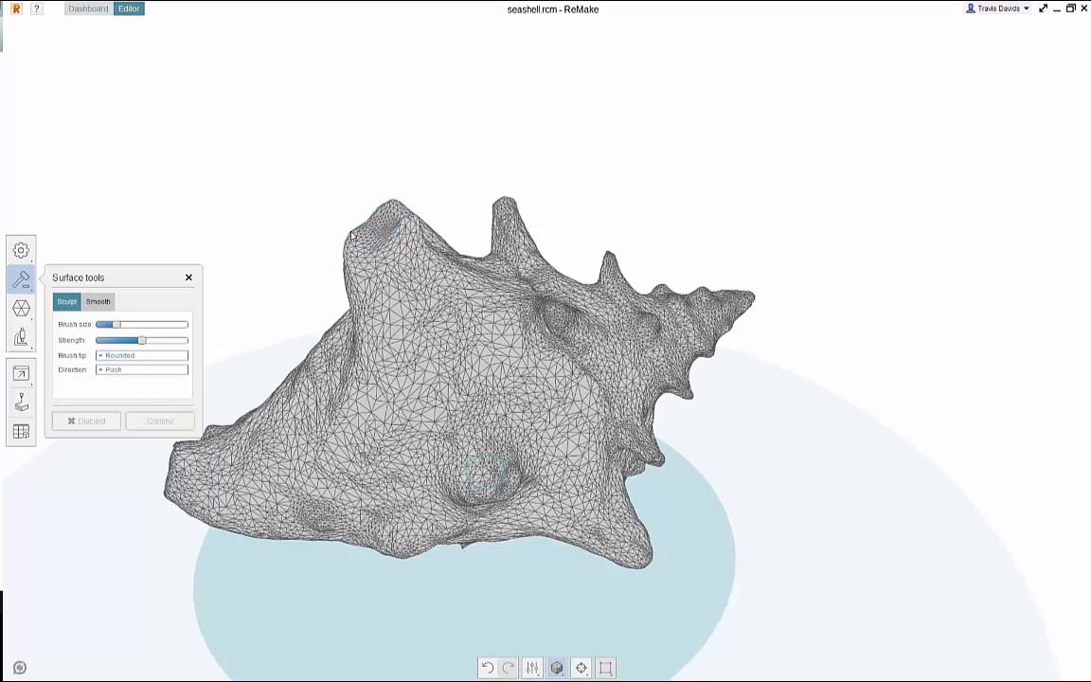
Switch back to the textured display and examine the sculpted spike from all around.
mouse_move(296, 284)
right_down()
mouse_move(312, 257)
mouse_move(391, 230)
mouse_move(722, 220)
right_up()
click(551, 674)
click(562, 608)
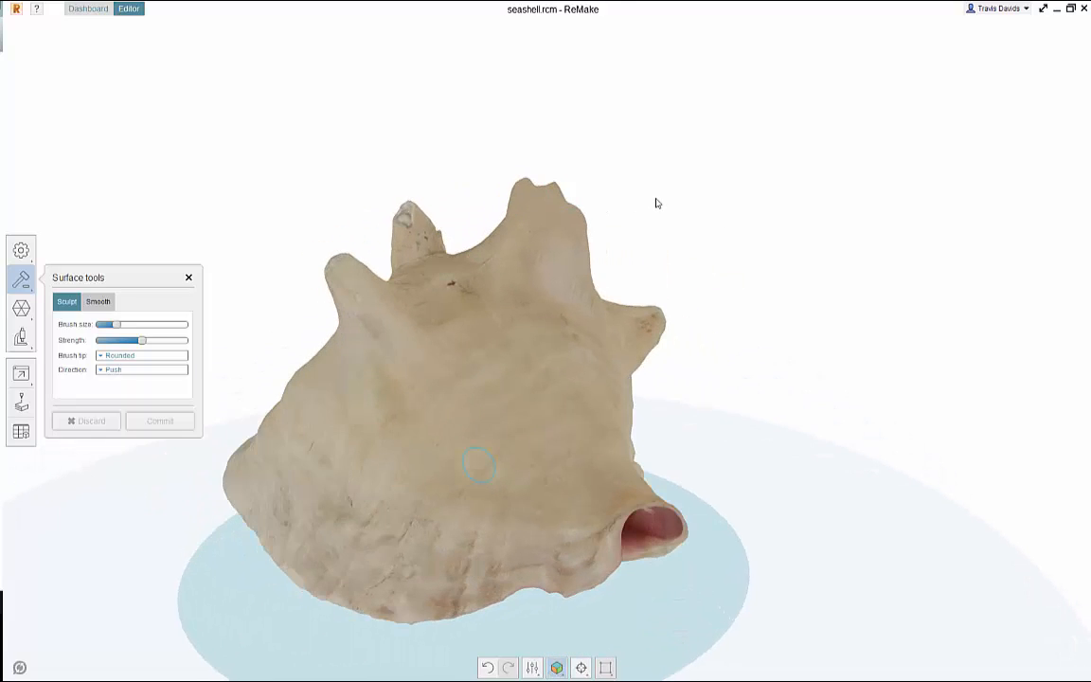
right_drag(656, 202, 251, 185)
scroll(371, 180, up, 5)
right_drag(320, 206, 353, 252)
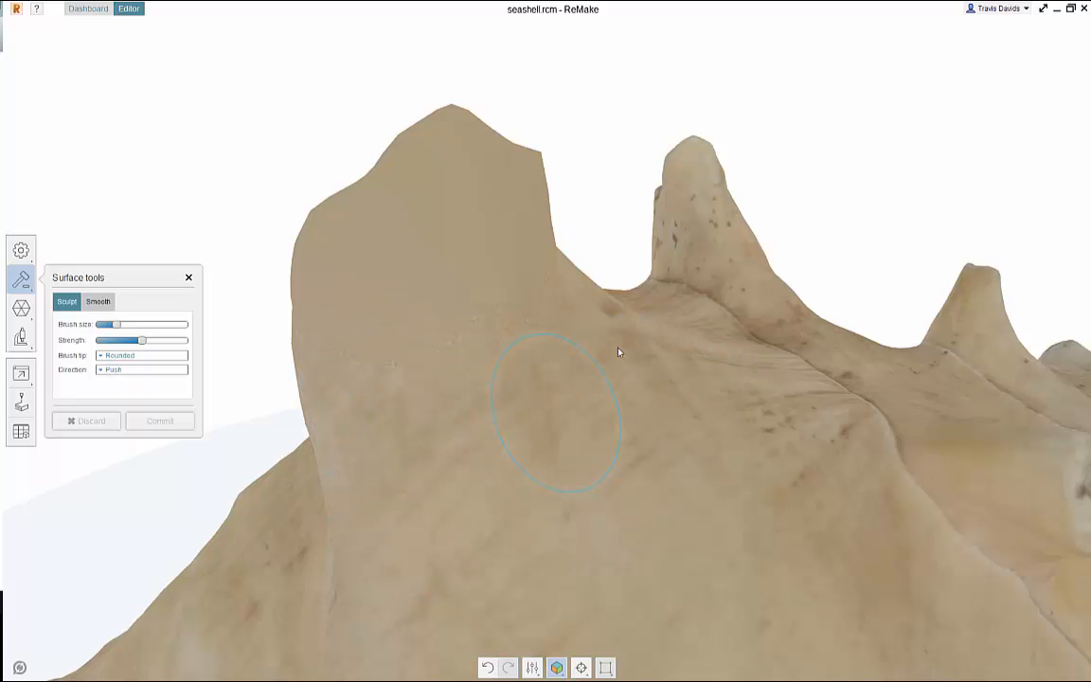
scroll(534, 439, down, 2)
scroll(525, 484, down, 3)
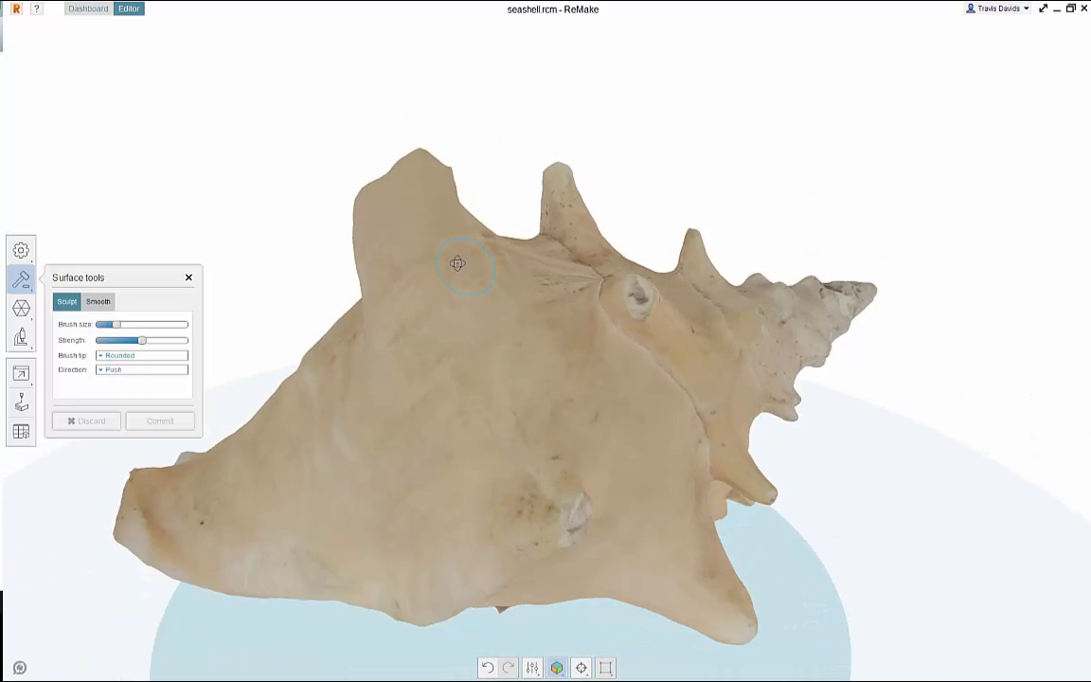
mouse_move(289, 230)
right_down()
mouse_move(430, 183)
mouse_move(490, 141)
mouse_move(563, 129)
mouse_move(273, 192)
mouse_move(495, 344)
right_up()
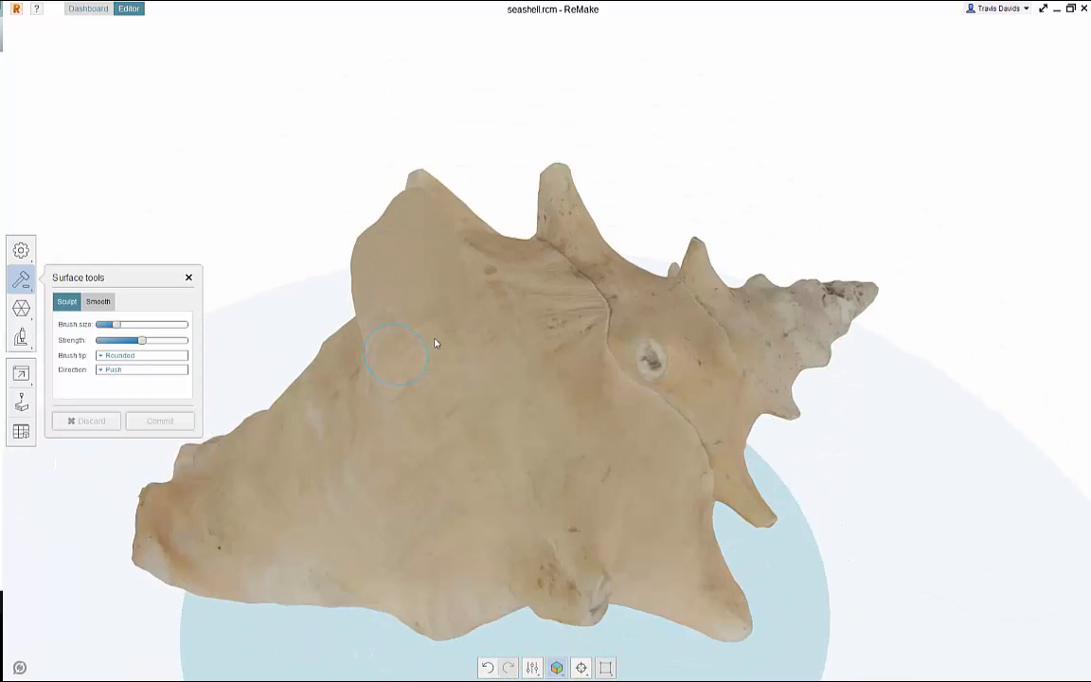
right_drag(435, 303, 389, 180)
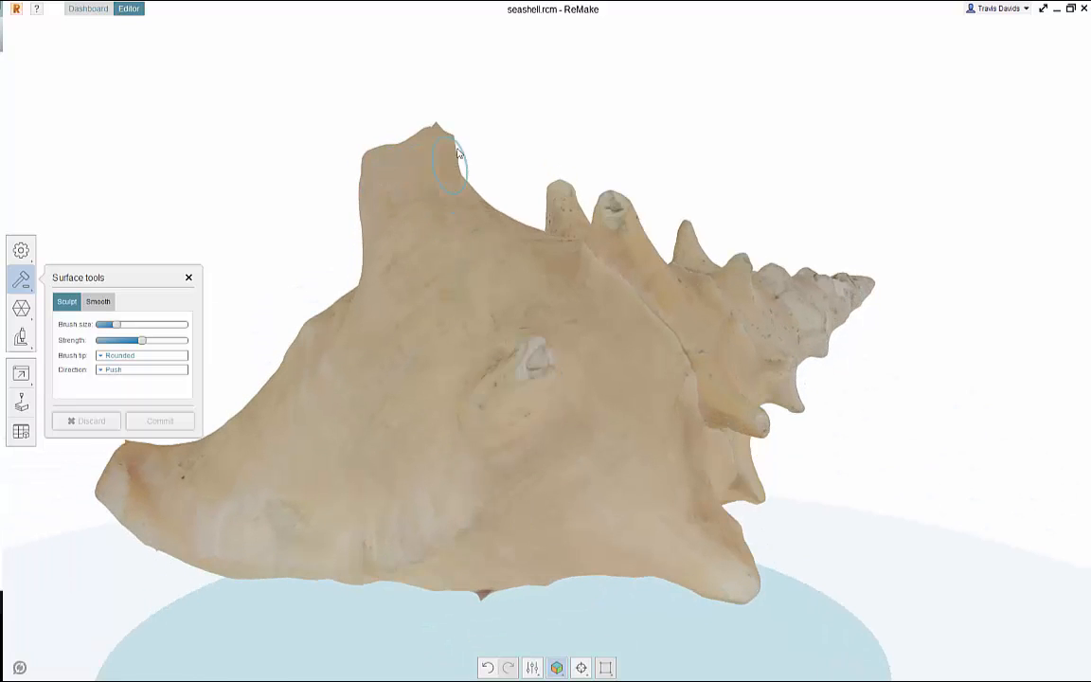
right_drag(458, 152, 361, 274)
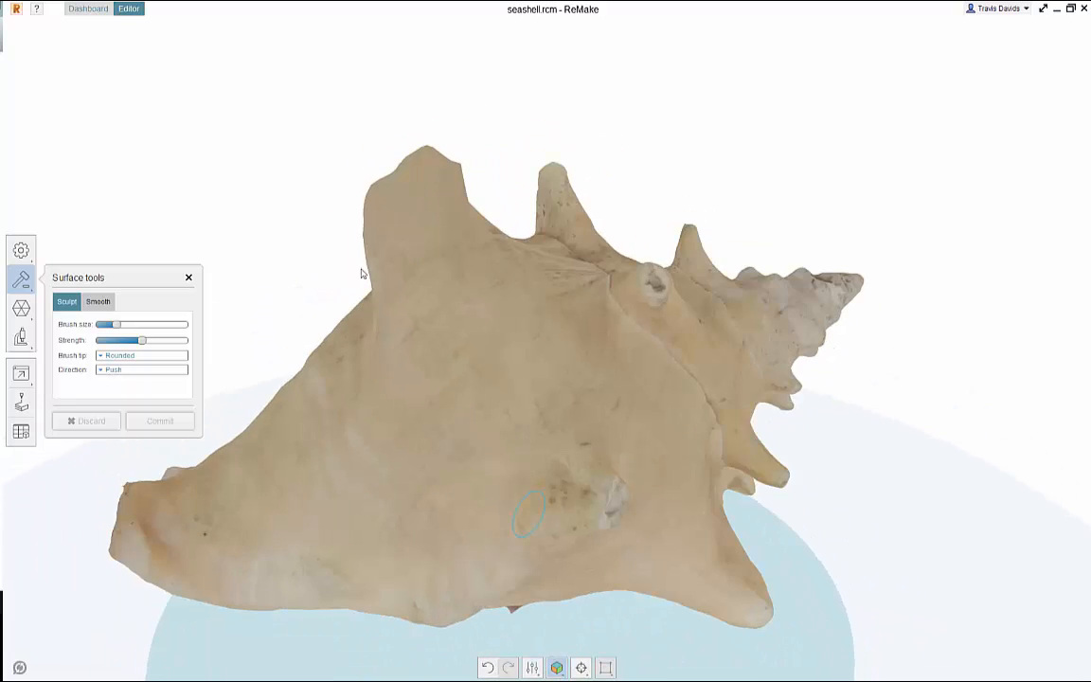
scroll(597, 162, down, 2)
right_drag(597, 163, 130, 289)
Close Surface tools, lasso seven small patches on the shell's flank as one additive selection, and delete them.
click(188, 277)
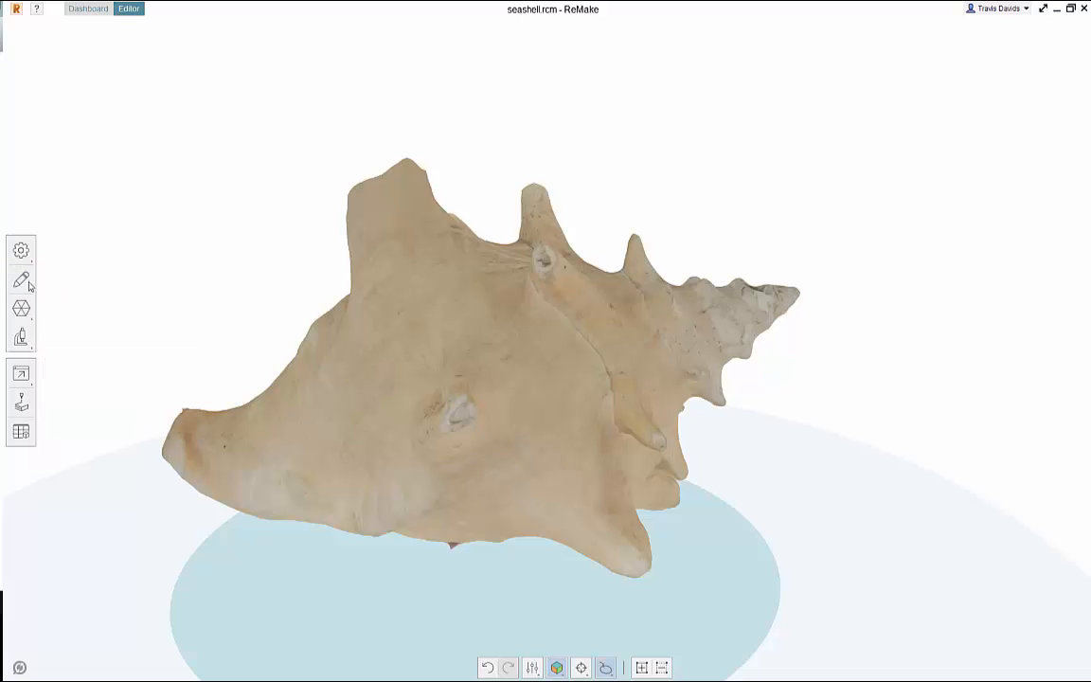
click(21, 279)
right_drag(408, 243, 539, 494)
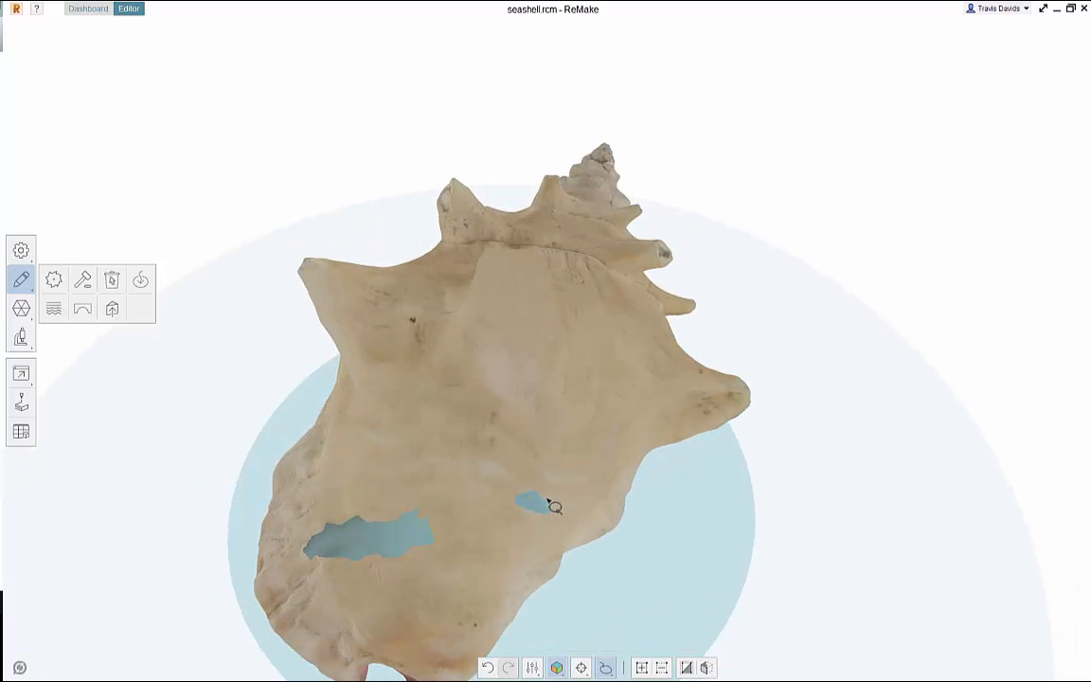
click(641, 667)
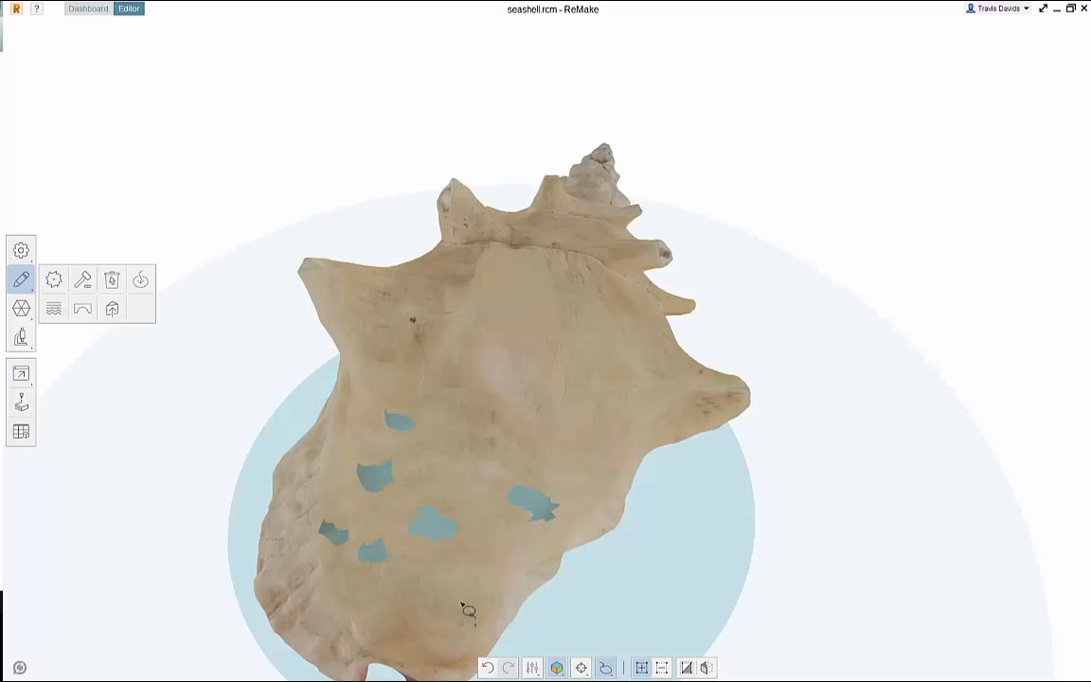
click(111, 280)
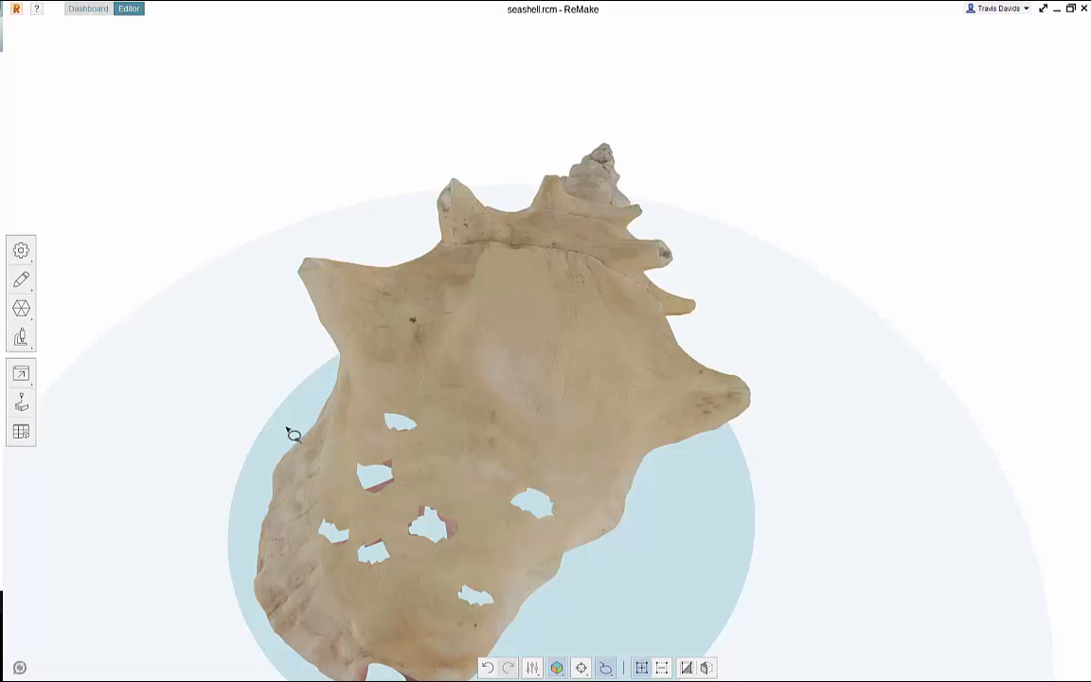
Select the boundaries of all seven holes in the shell's flank together in Hole fill and fill them with the Smooth option.
drag(262, 404, 175, 341)
click(21, 279)
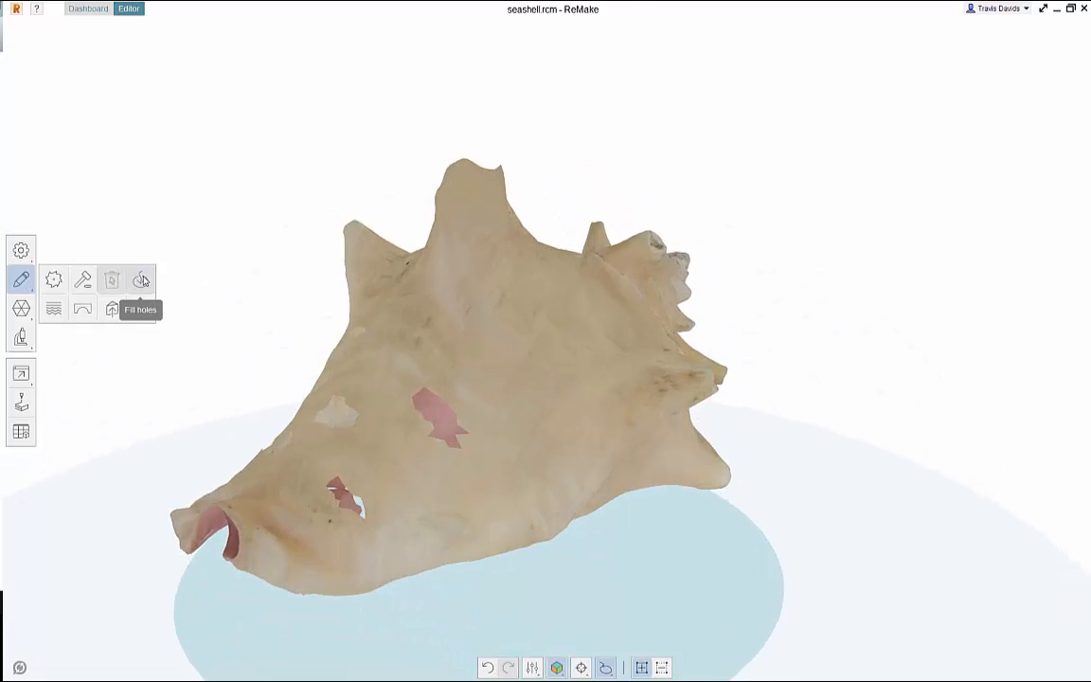
click(139, 277)
drag(265, 372, 418, 466)
click(419, 470)
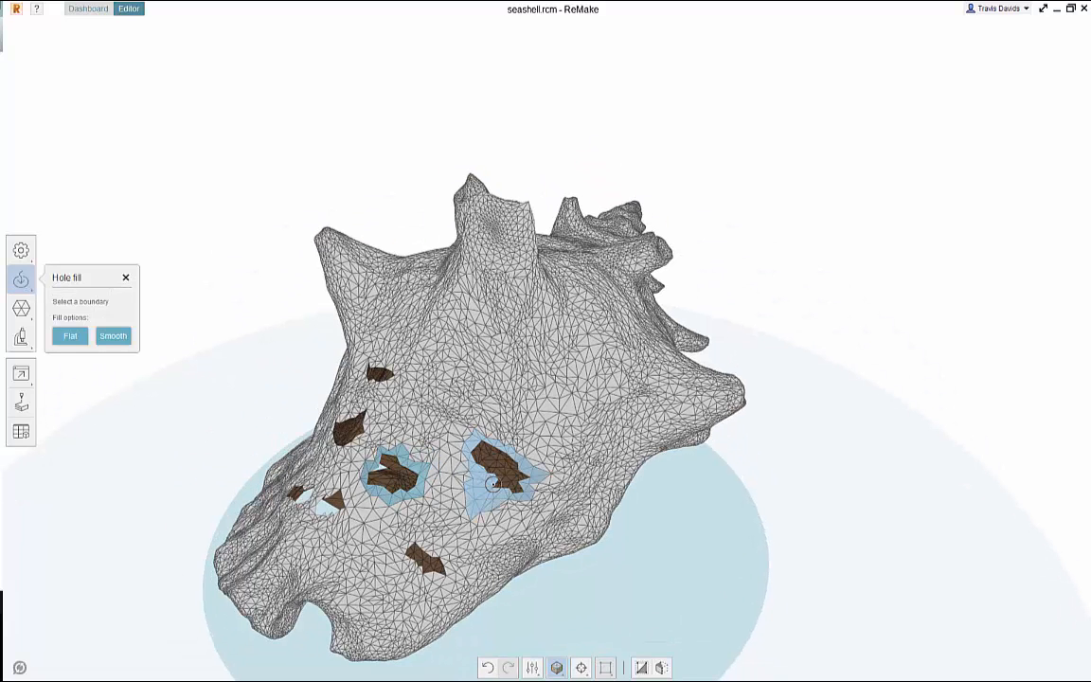
click(488, 498)
ctrl+click(416, 489)
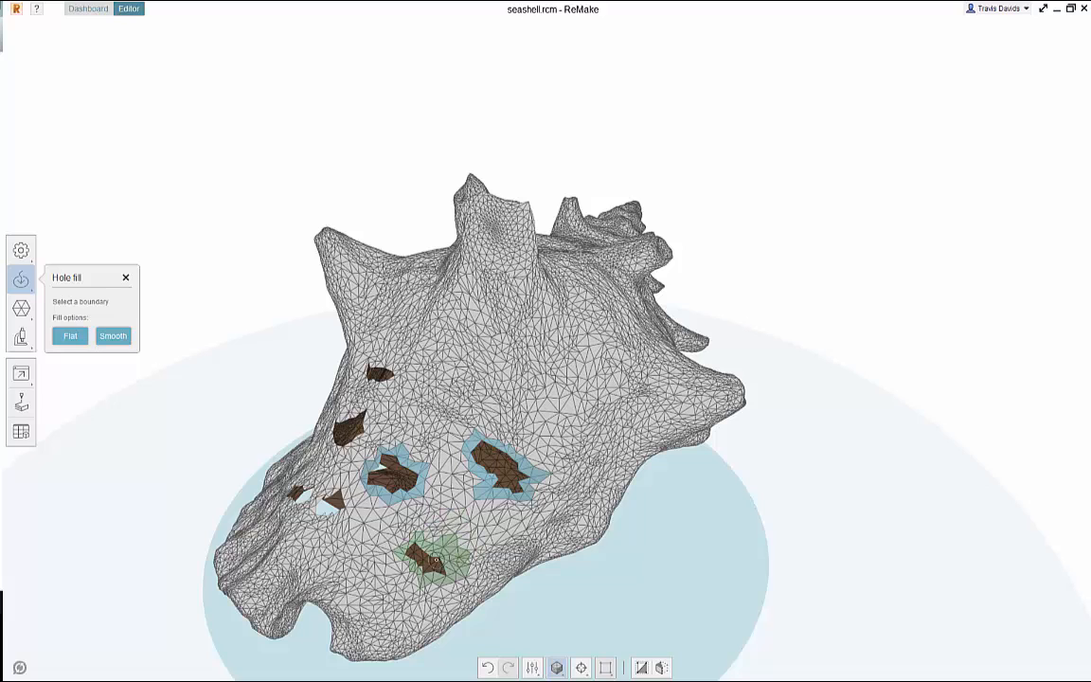
ctrl+click(426, 559)
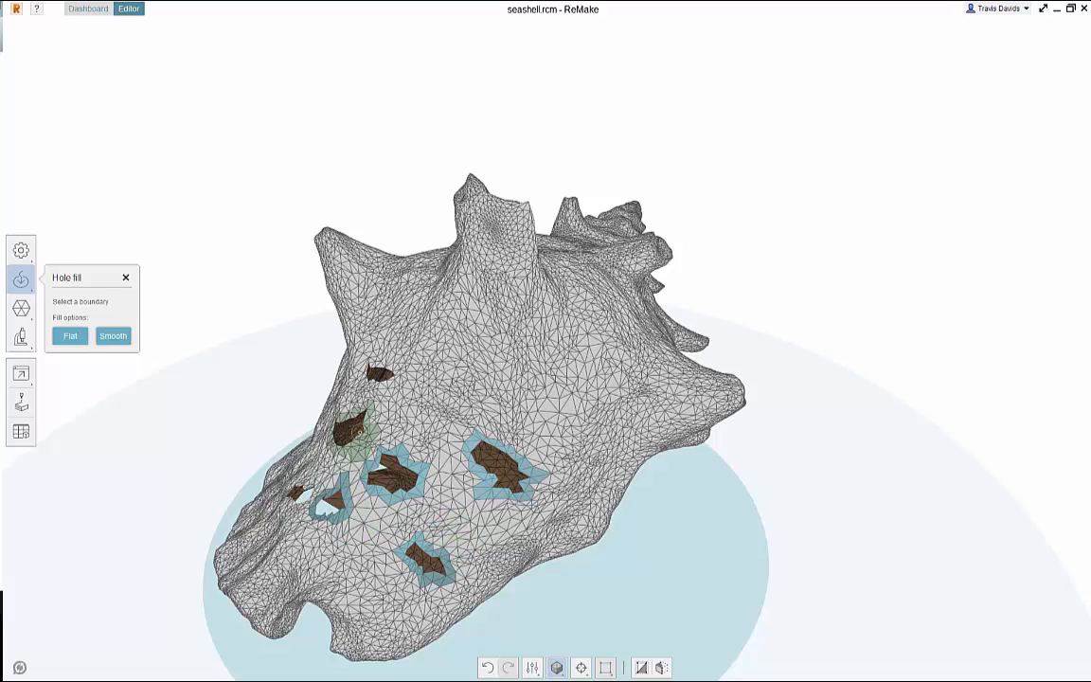
ctrl+click(354, 428)
middle_drag(339, 379, 469, 445)
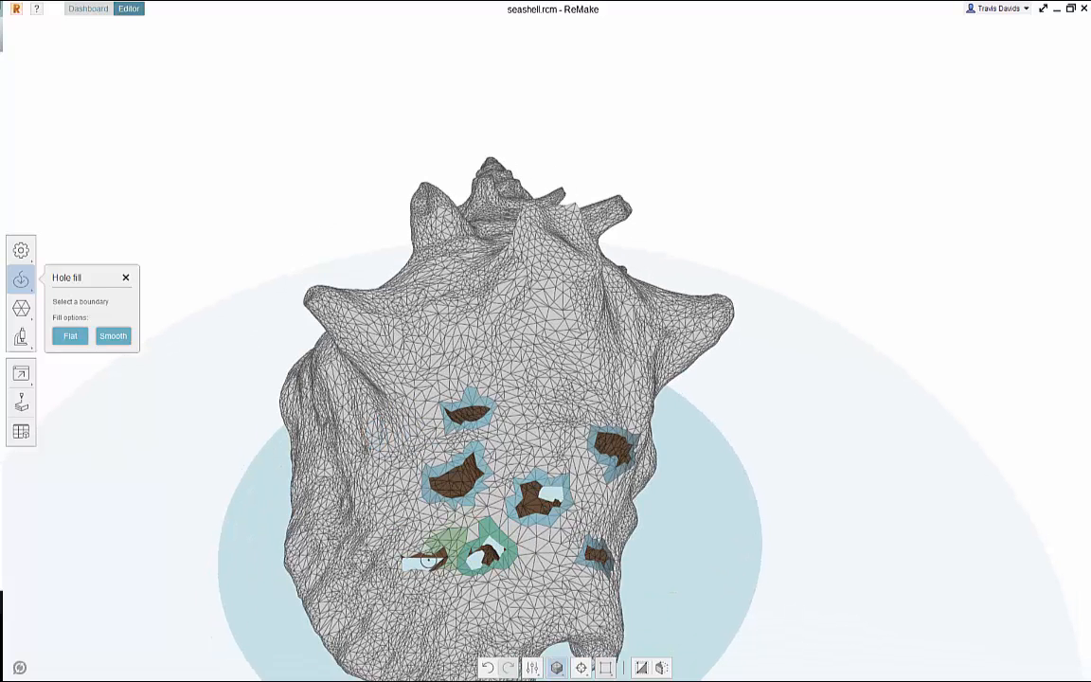
middle_drag(248, 447, 113, 343)
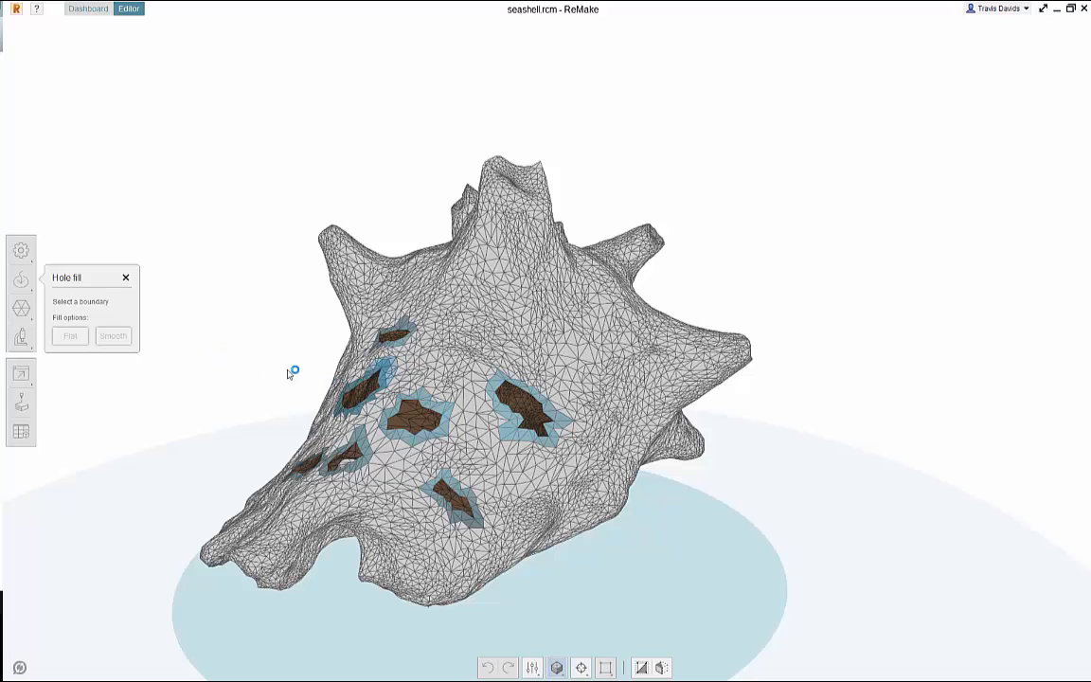
Switch to the textured display, examine the filled patches on the shell's outside and inside, and close Hole fill.
click(557, 668)
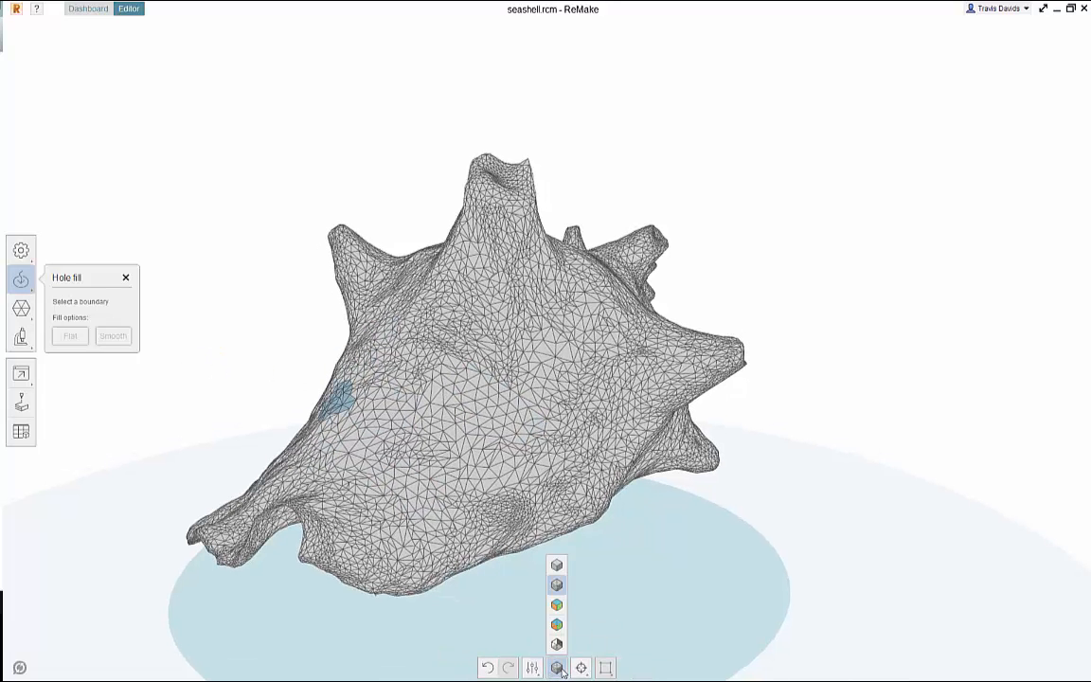
click(558, 607)
scroll(296, 386, up, 5)
middle_drag(228, 394, 333, 312)
scroll(651, 431, down, 5)
scroll(402, 272, up, 4)
middle_drag(401, 272, 638, 68)
scroll(350, 254, down, 5)
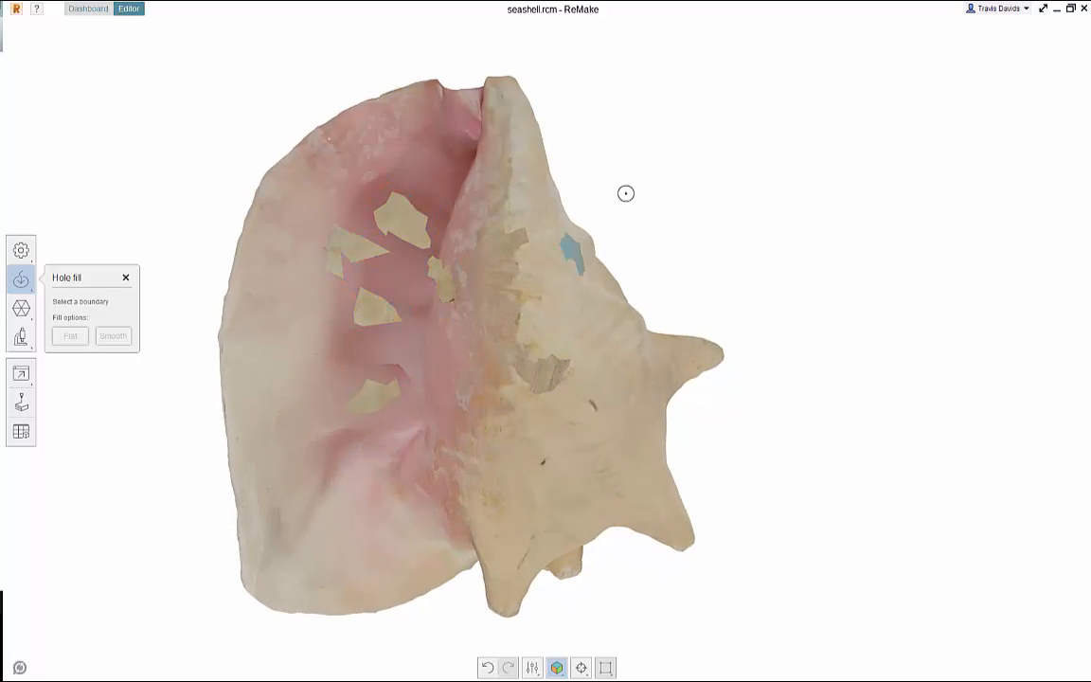
middle_drag(625, 193, 630, 141)
click(125, 277)
Lasso the tip of the shell's tall sculpted spike and delete the selected faces.
mouse_move(21, 282)
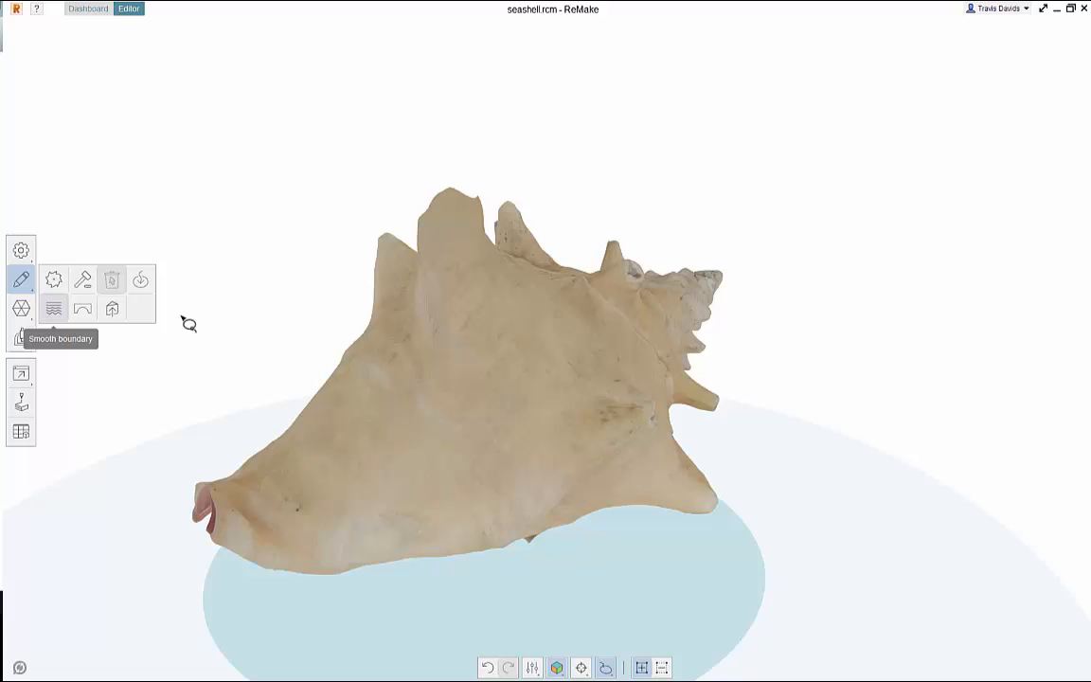
middle_drag(188, 324, 321, 231)
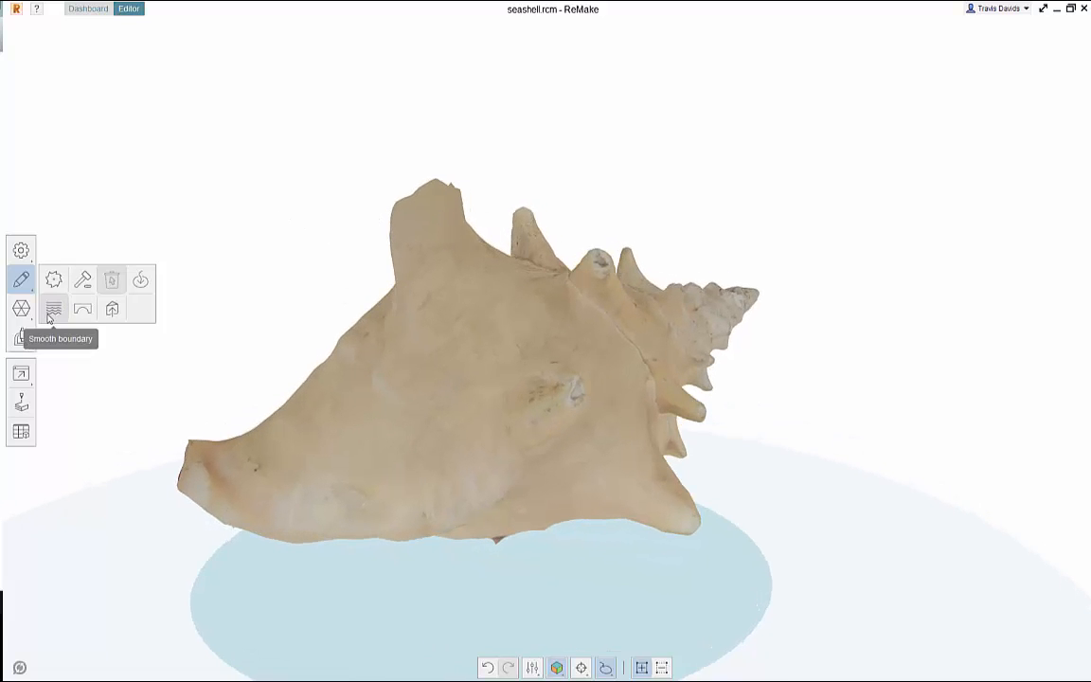
middle_drag(312, 280, 542, 208)
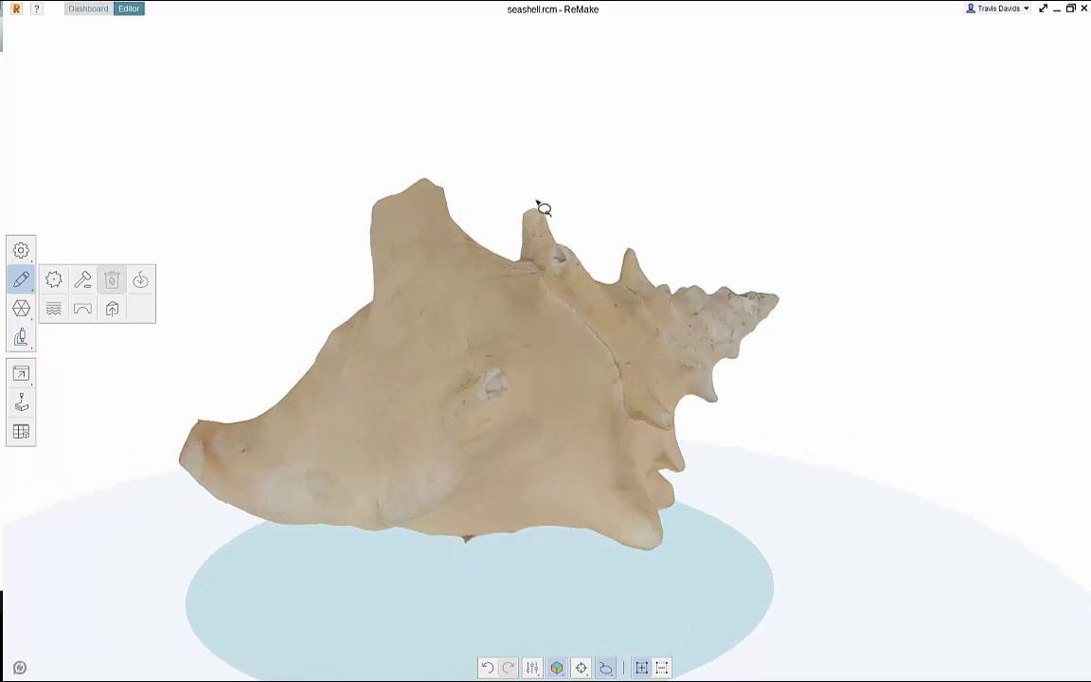
mouse_move(434, 205)
mouse_down()
mouse_move(275, 141)
mouse_move(284, 159)
mouse_up()
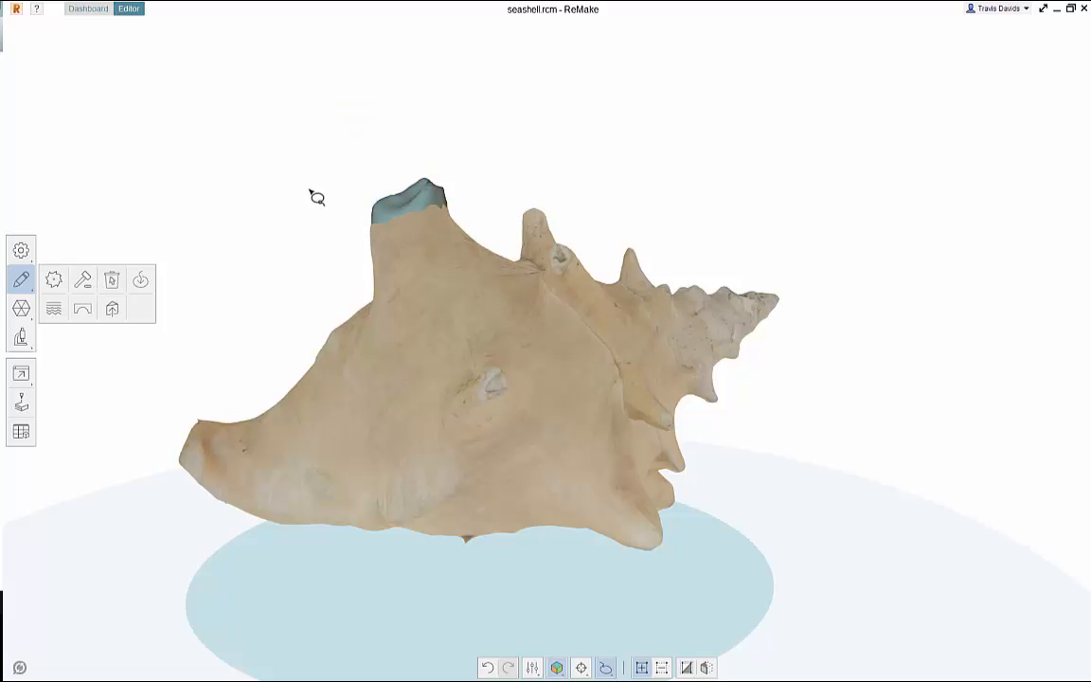
key(Delete)
Select the jagged rim of the cut spike in Smooth boundary and apply the smoothing.
middle_drag(333, 202, 397, 221)
scroll(397, 221, up, 6)
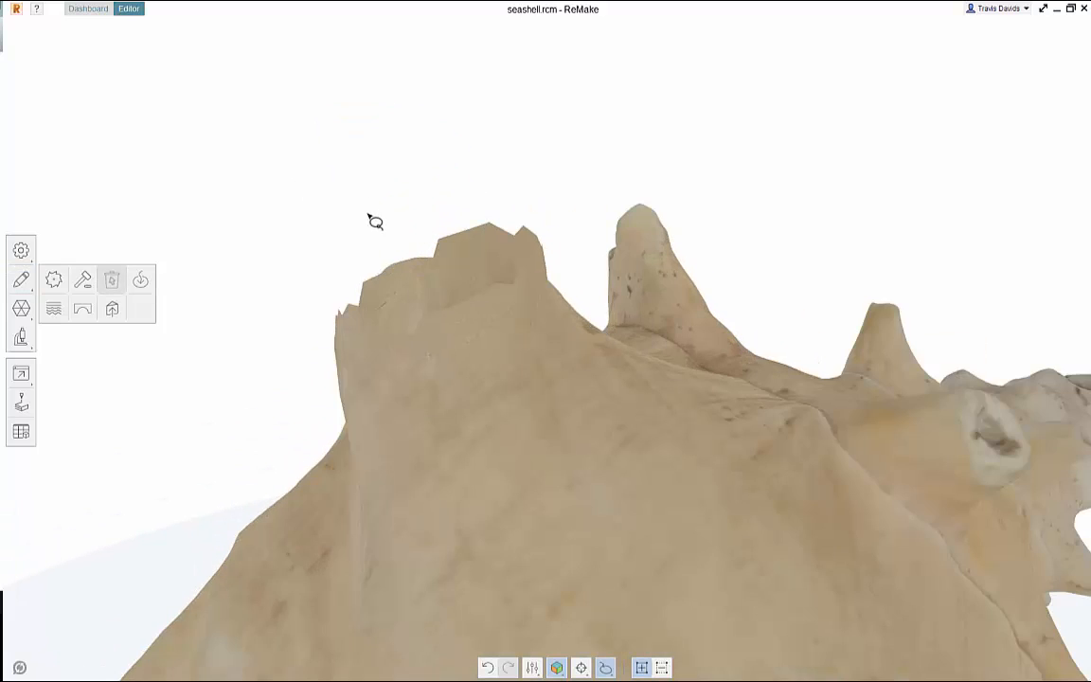
middle_drag(413, 317, 73, 338)
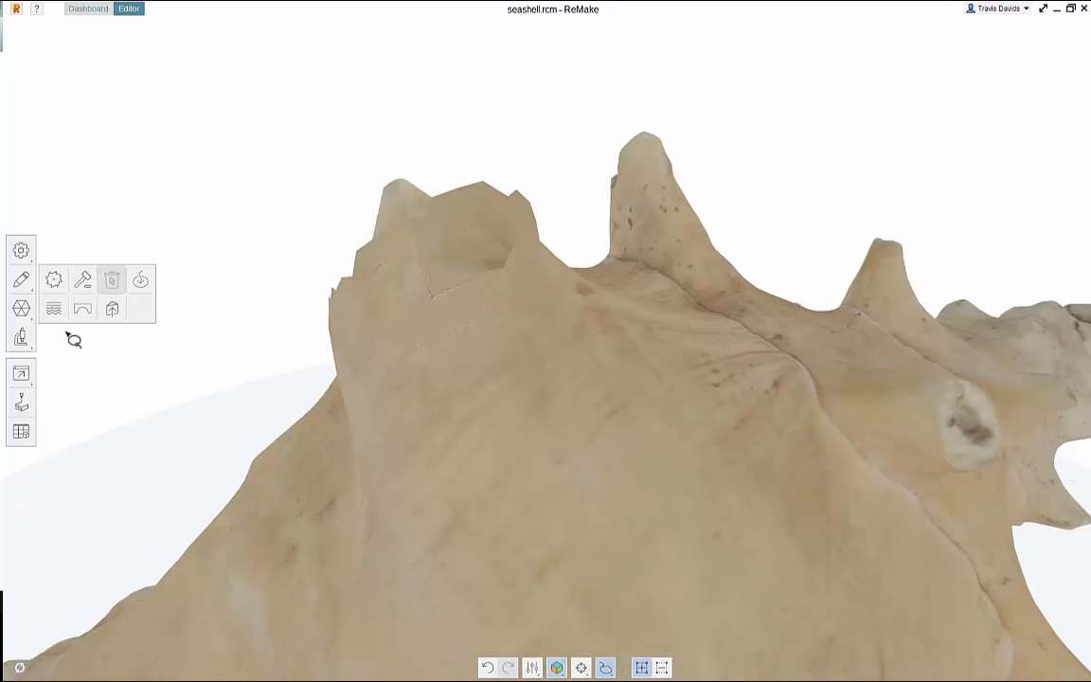
click(54, 310)
middle_drag(483, 300, 184, 310)
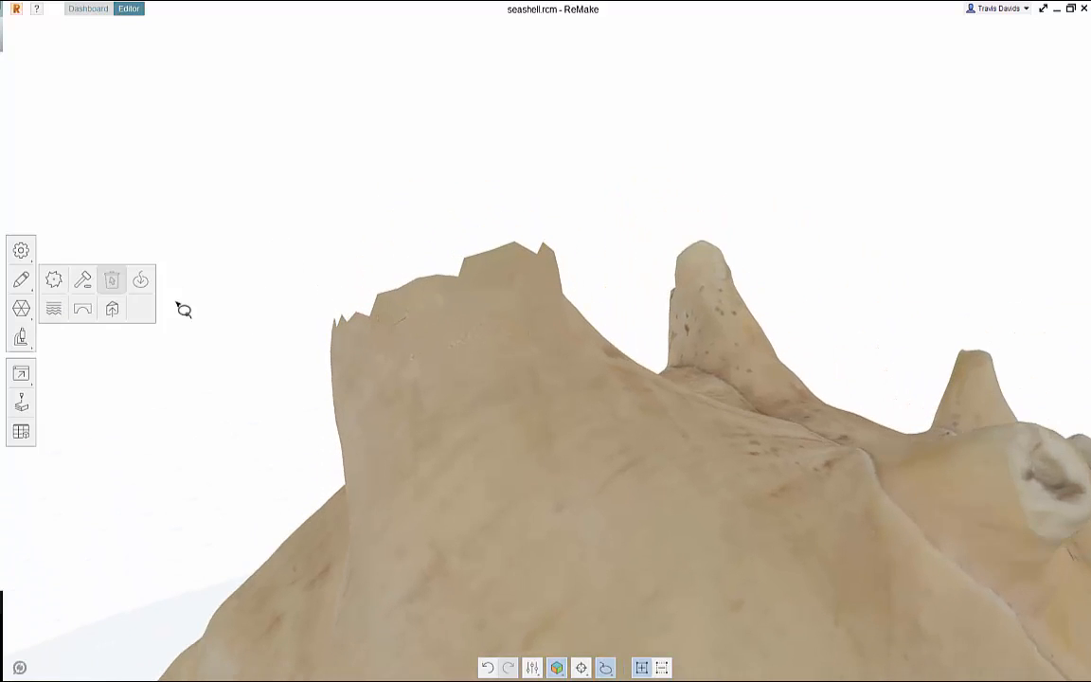
click(54, 309)
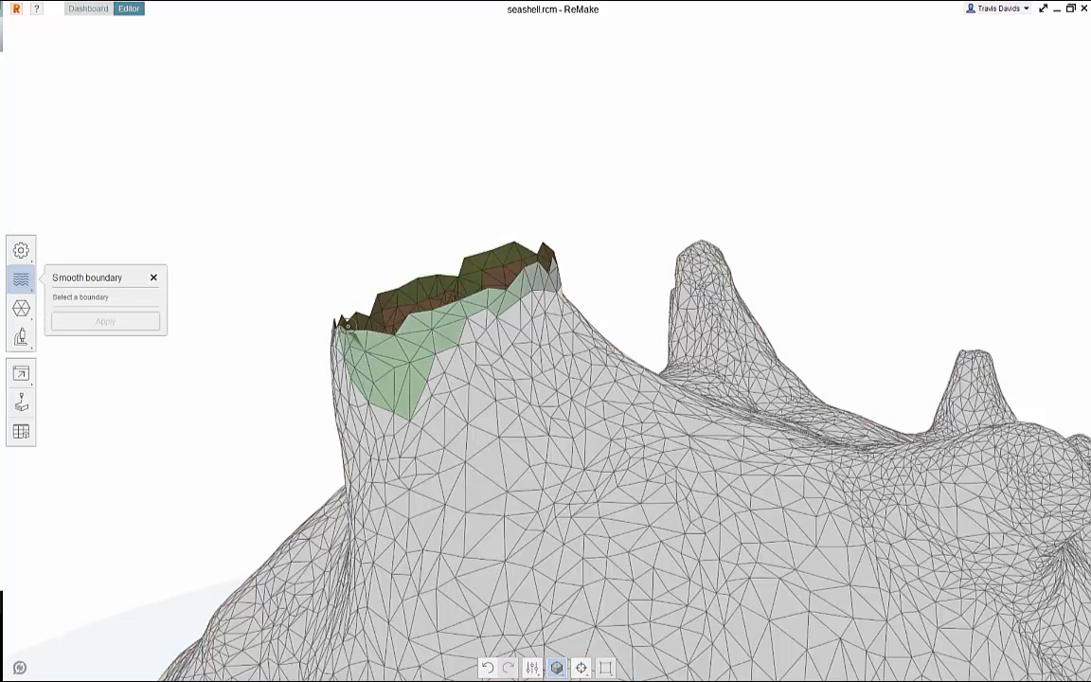
middle_drag(346, 326, 409, 107)
middle_drag(630, 247, 452, 306)
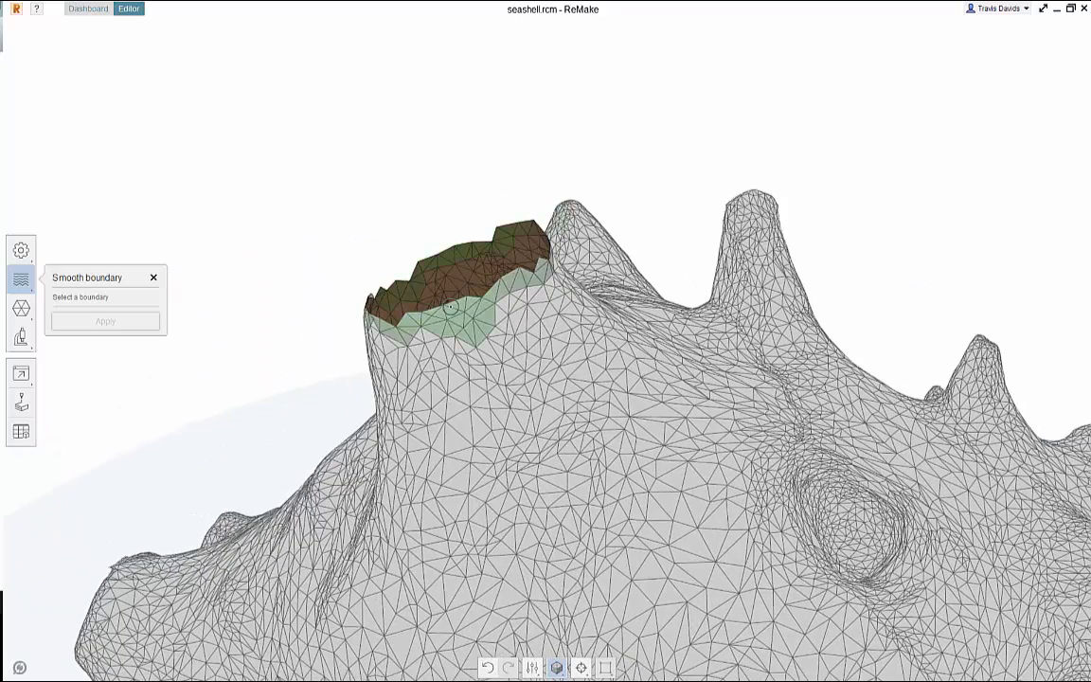
click(452, 306)
click(103, 321)
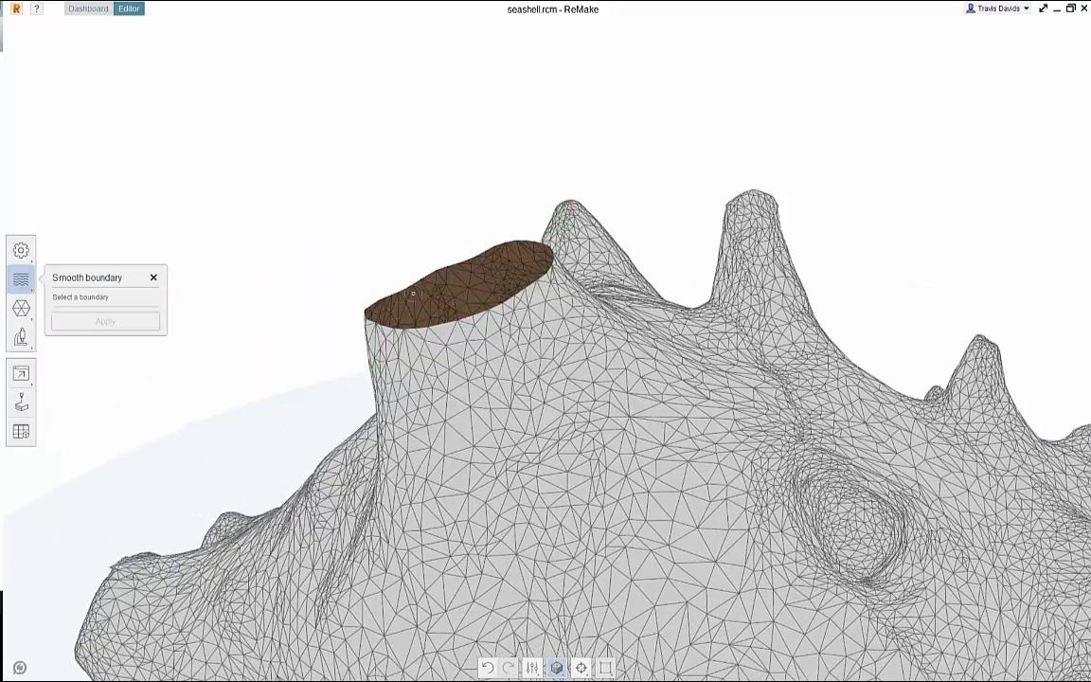
Undo the rim smoothing and reapply Smooth boundary to the same spike opening.
scroll(431, 274, up, 3)
key(ctrl+z)
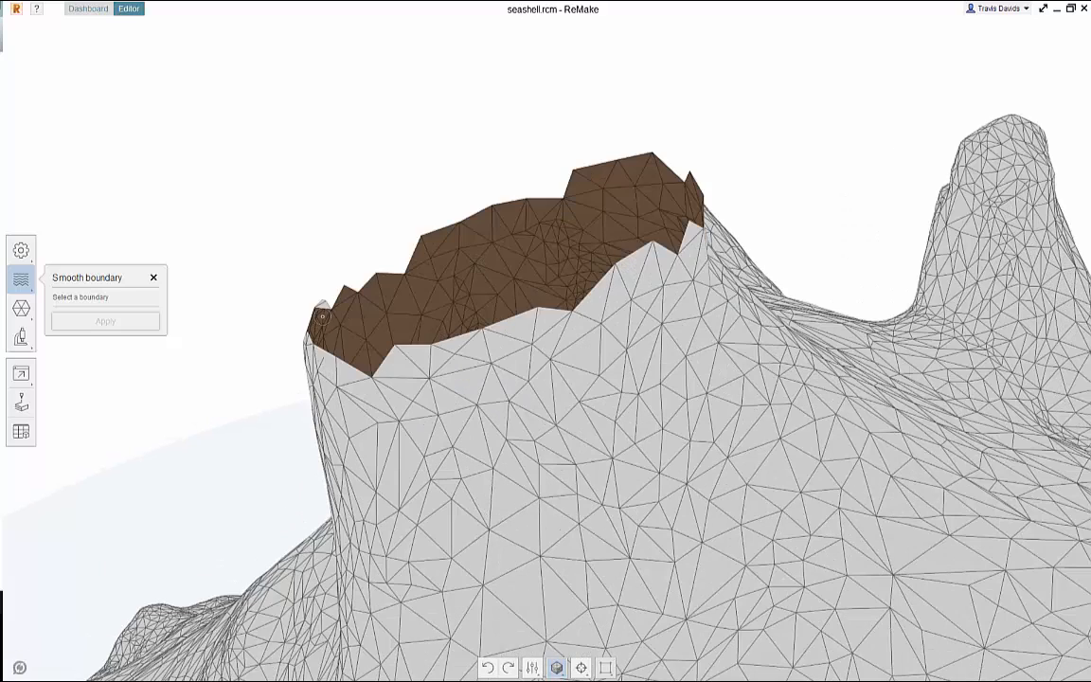
click(446, 332)
click(105, 321)
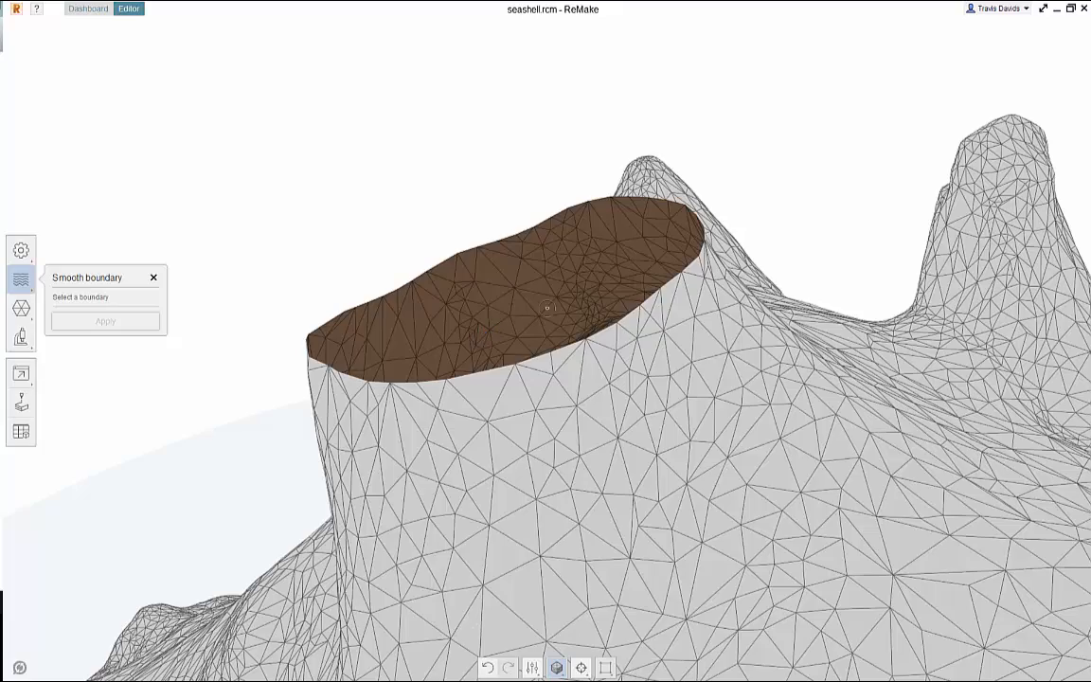
Leave Smooth boundary, select the spike's open rim in Hole fill and cap it with the Flat option.
scroll(372, 259, down, 4)
right_drag(324, 252, 530, 228)
click(153, 278)
click(21, 281)
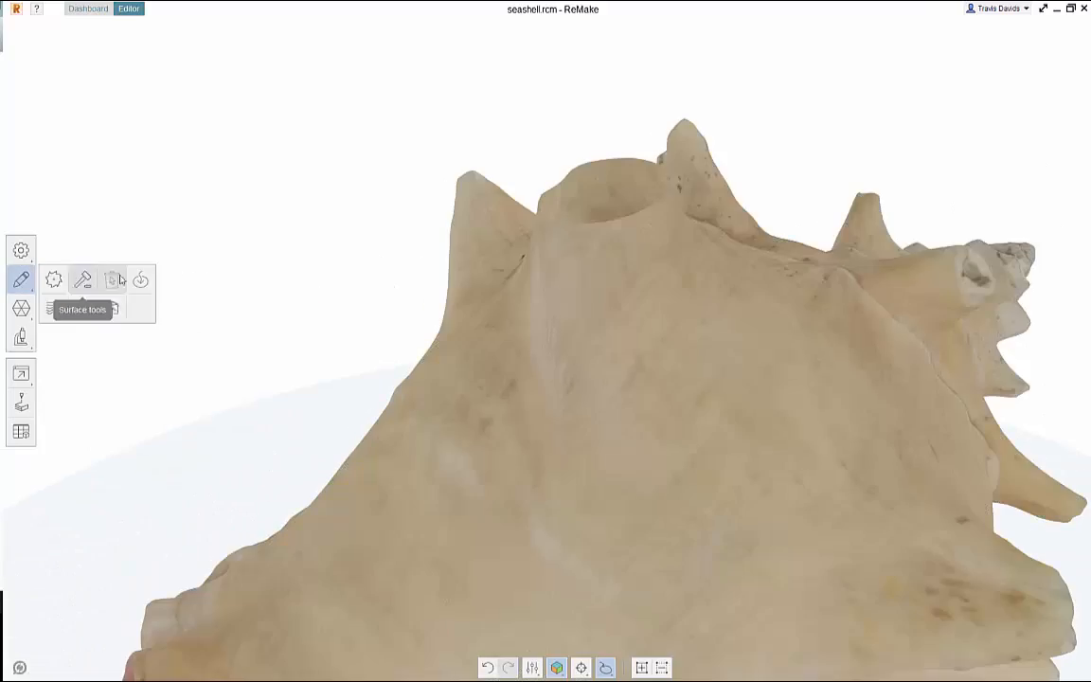
click(142, 281)
click(230, 234)
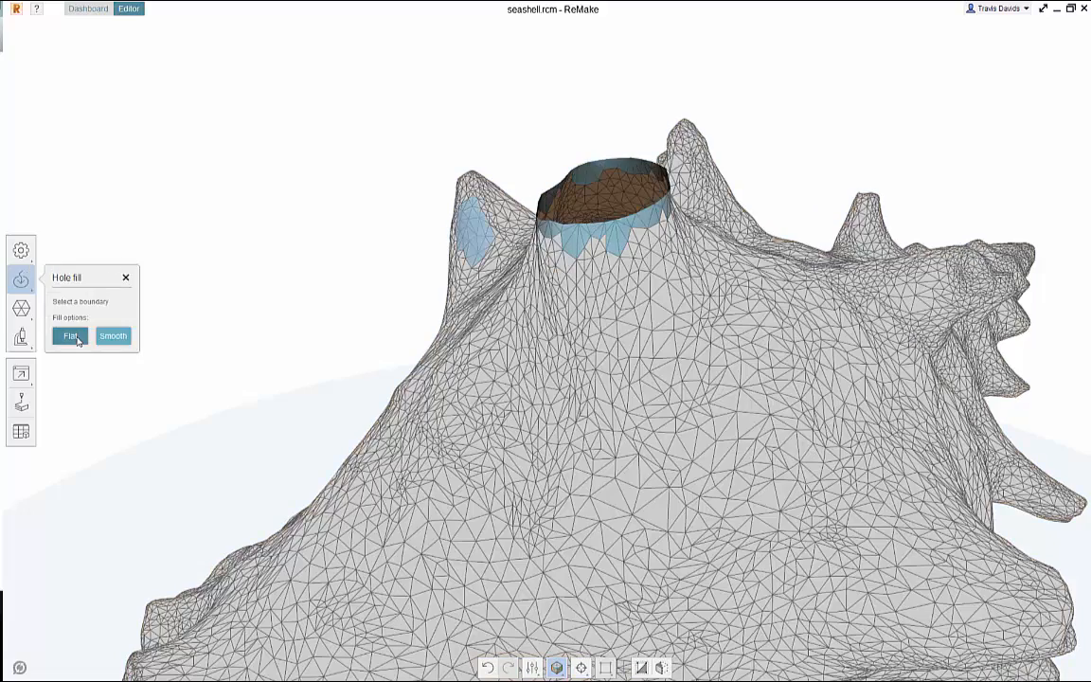
click(77, 337)
middle_drag(551, 157, 304, 286)
scroll(303, 285, up, 3)
right_drag(307, 275, 463, 195)
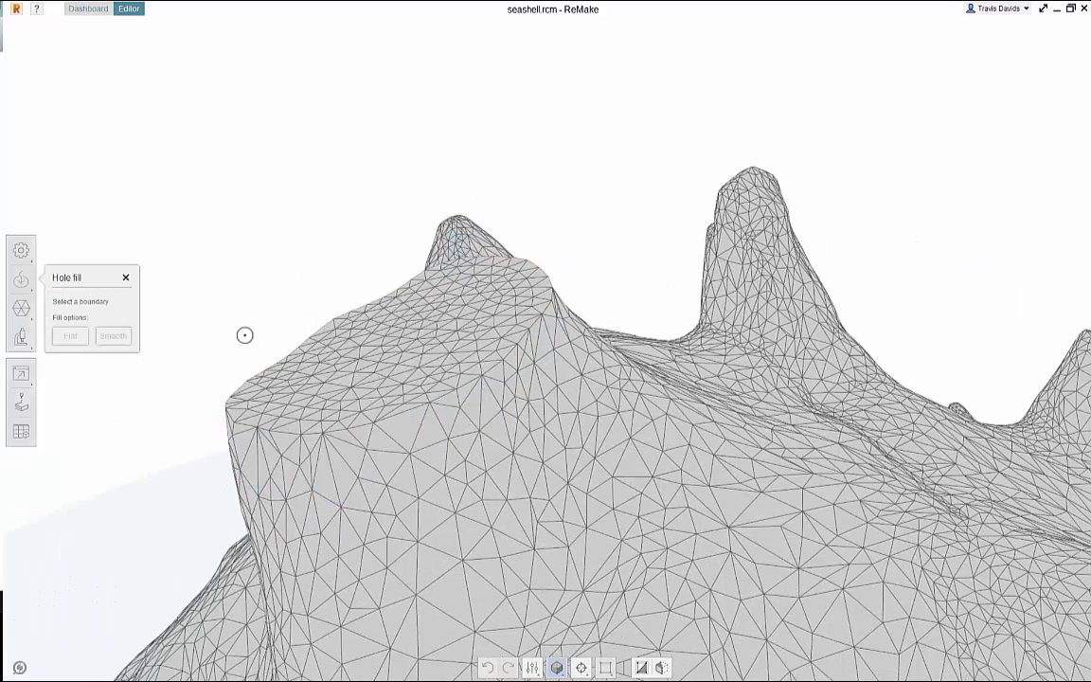
scroll(268, 302, down, 2)
right_drag(266, 302, 351, 274)
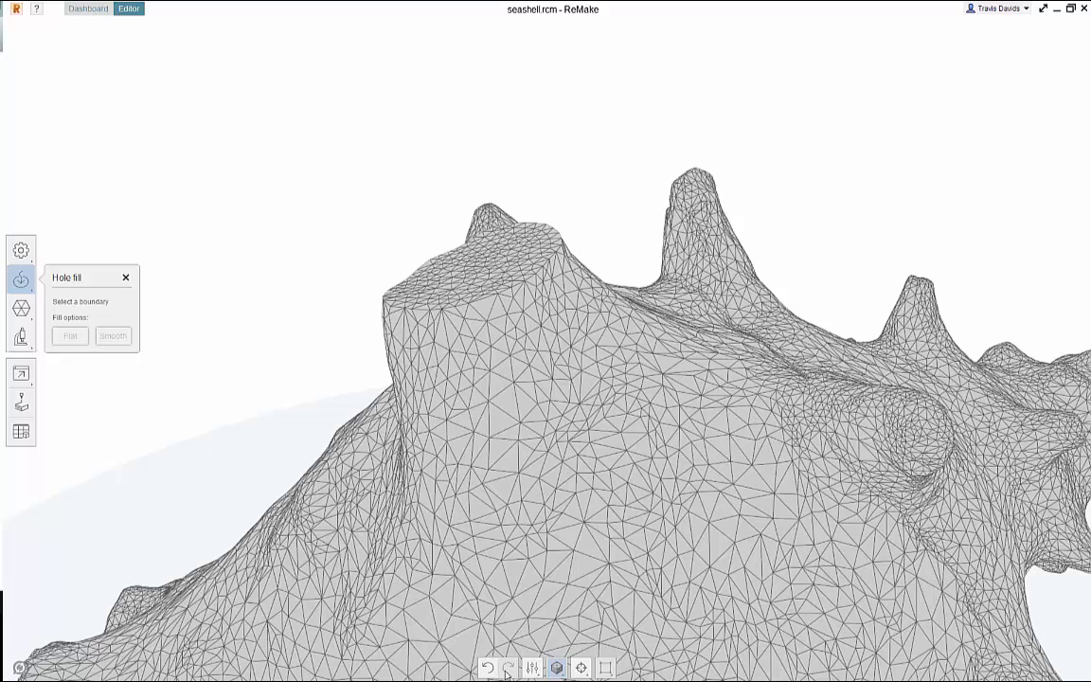
Switch back to the textured display, close Hole fill and examine the spike's flat cap from several sides.
click(557, 668)
click(558, 565)
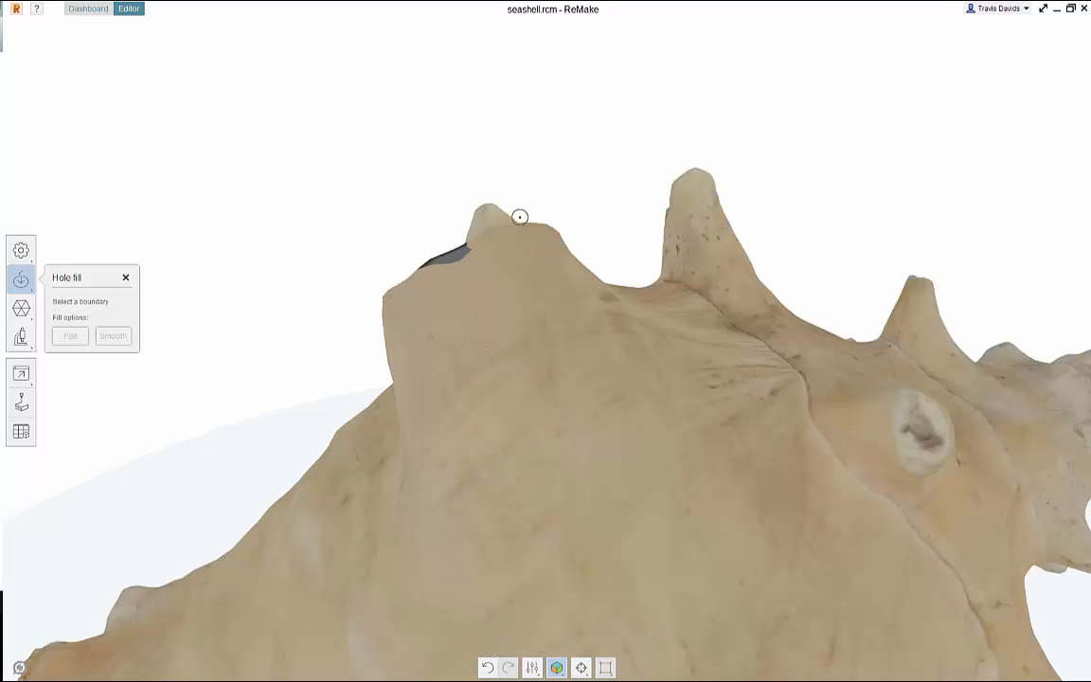
right_drag(519, 217, 485, 89)
scroll(653, 370, up, 2)
scroll(629, 363, up, 2)
scroll(399, 297, down, 2)
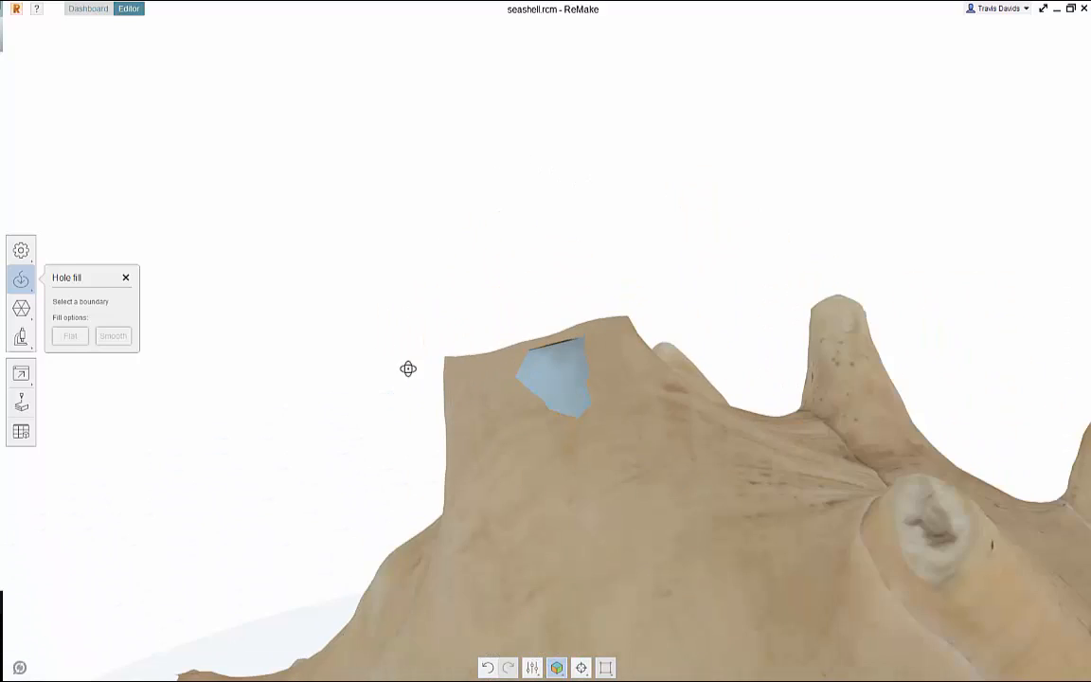
scroll(397, 270, down, 2)
right_drag(410, 371, 198, 278)
click(125, 277)
click(20, 280)
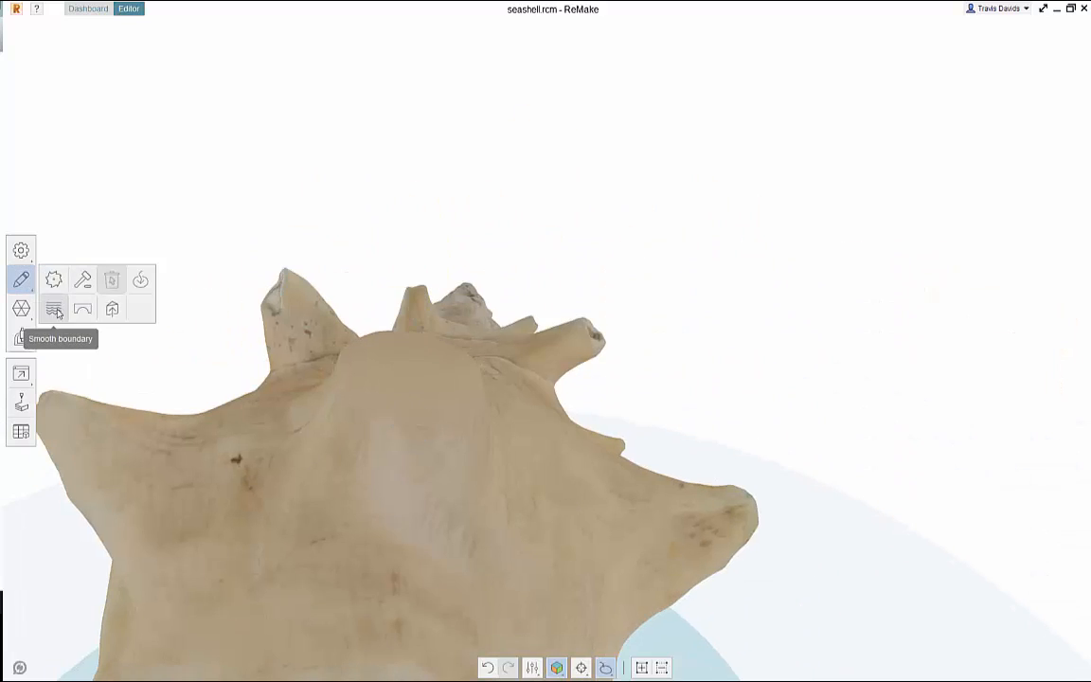
right_drag(519, 259, 250, 261)
middle_drag(642, 333, 349, 283)
scroll(348, 282, down, 2)
right_drag(349, 282, 218, 301)
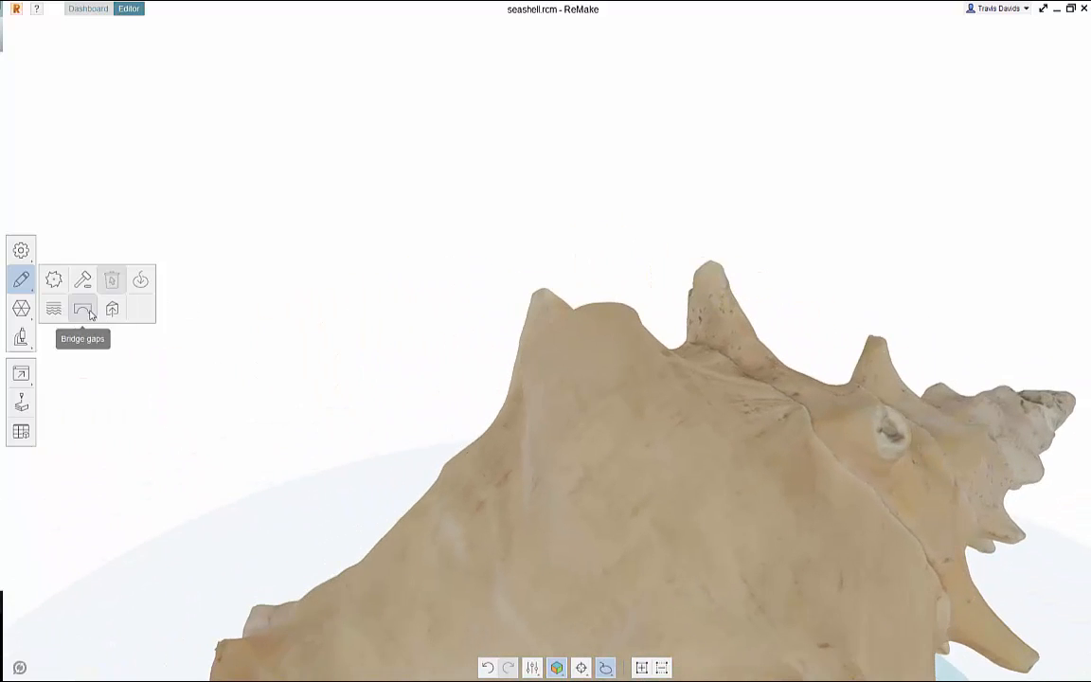
right_drag(533, 341, 370, 283)
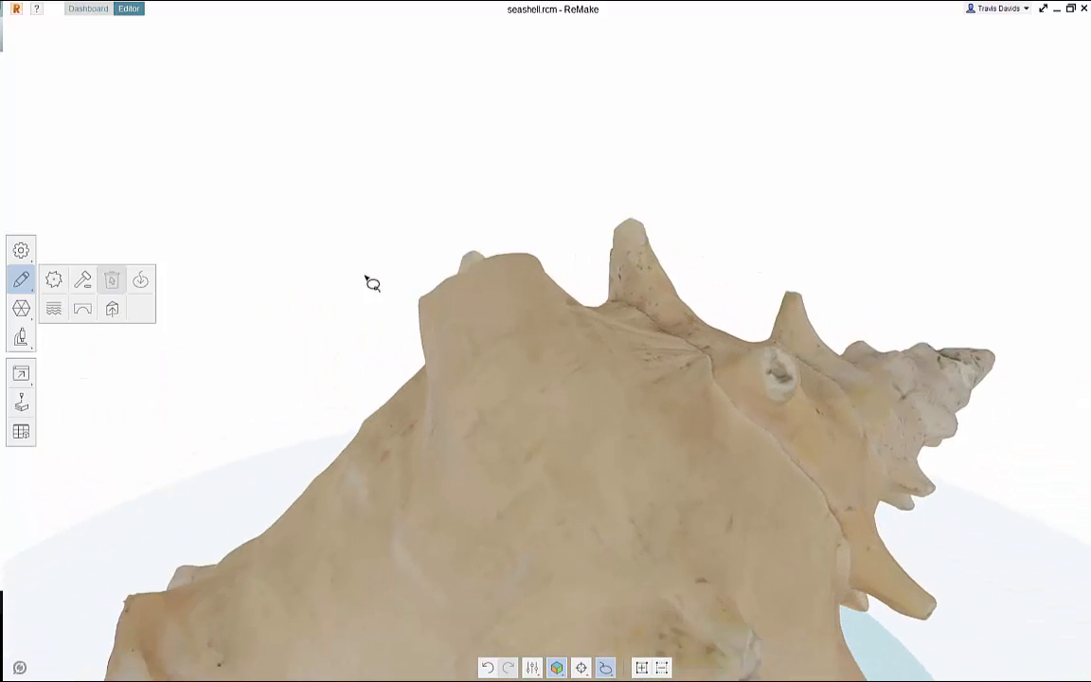
scroll(354, 294, down, 2)
scroll(388, 312, up, 2)
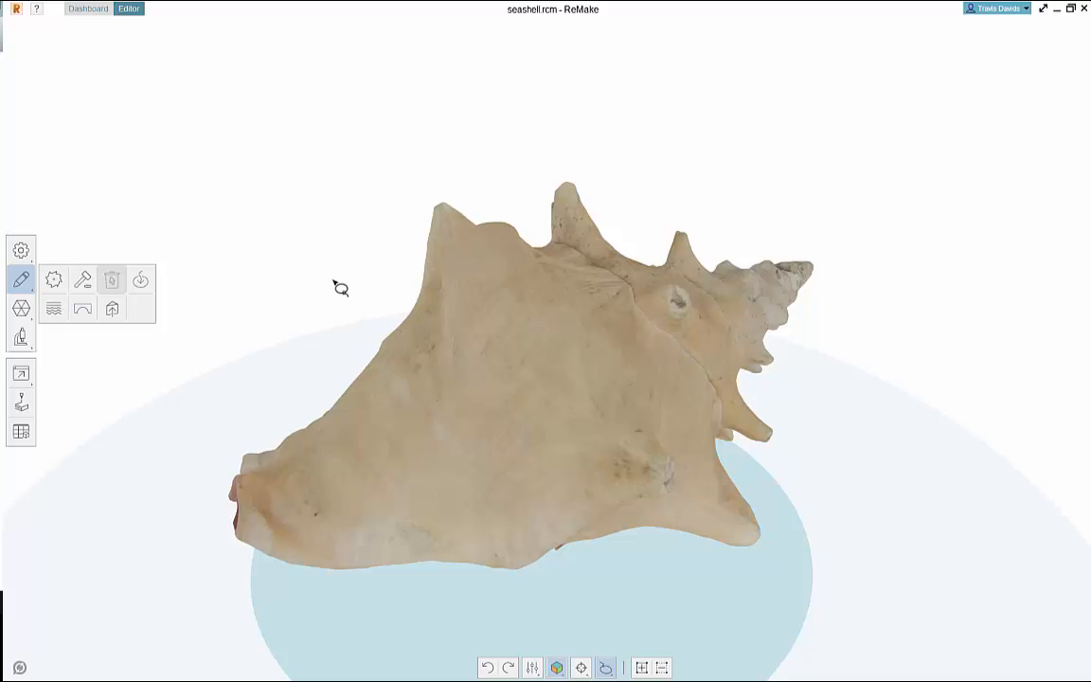
Lasso a section across the middle of the flat-topped spike and delete it to cut a notch.
right_drag(334, 282, 732, 197)
middle_drag(732, 197, 541, 309)
scroll(541, 309, up, 5)
right_drag(541, 309, 572, 318)
middle_drag(519, 333, 690, 267)
right_drag(614, 344, 646, 338)
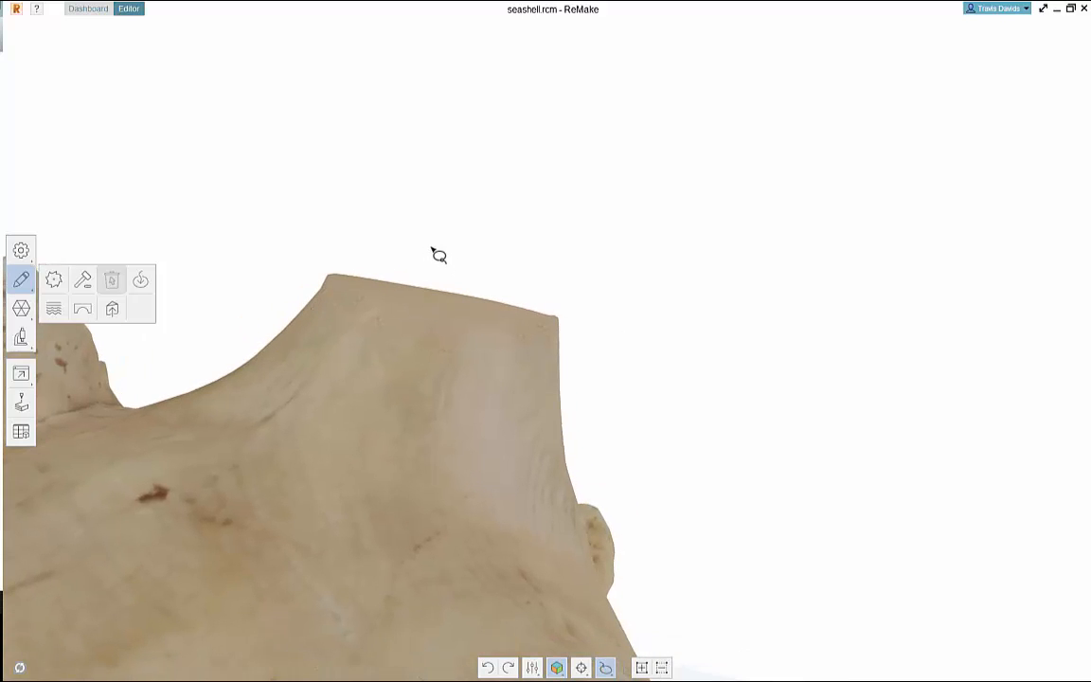
right_drag(645, 243, 405, 297)
key(Delete)
Smooth the notch's jagged edge with Smooth boundary and close the tool.
right_drag(559, 208, 722, 124)
click(54, 311)
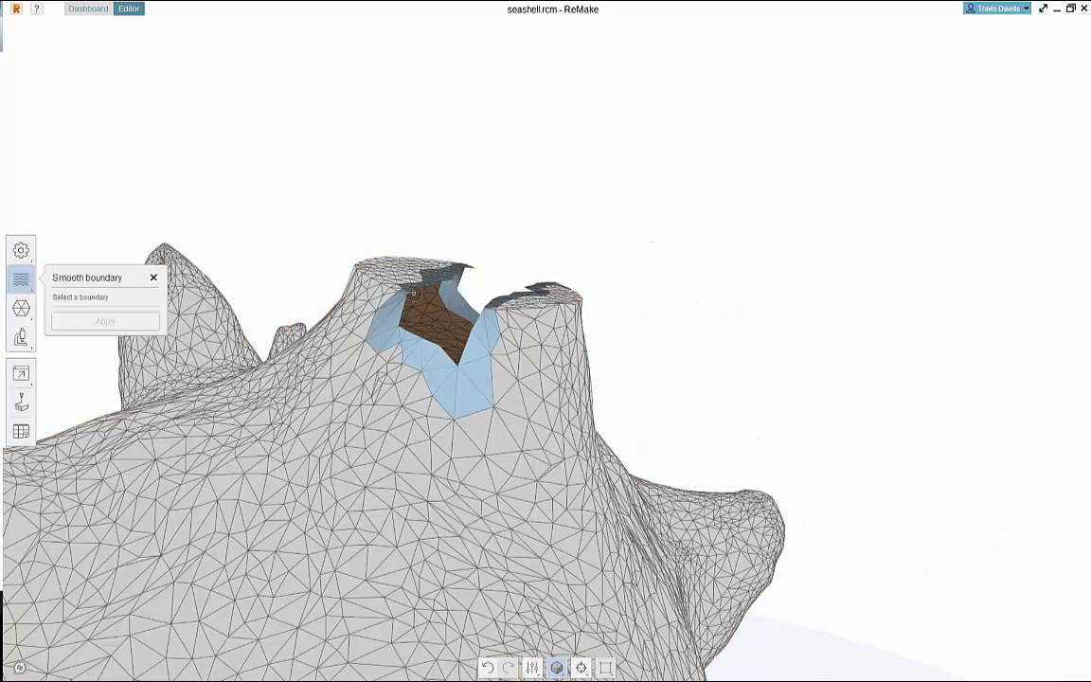
click(413, 293)
click(105, 321)
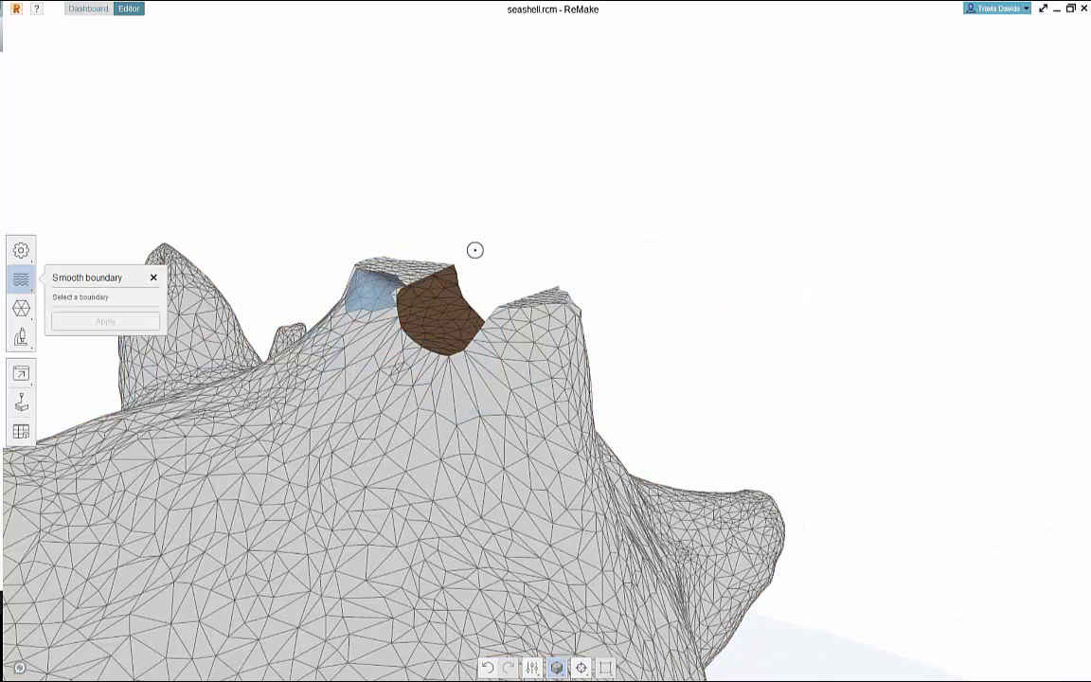
right_drag(474, 250, 451, 265)
click(153, 278)
Bridge the notch with a narrow strip between two opposite edges, using Bridge gaps with the Smooth option.
mouse_move(21, 279)
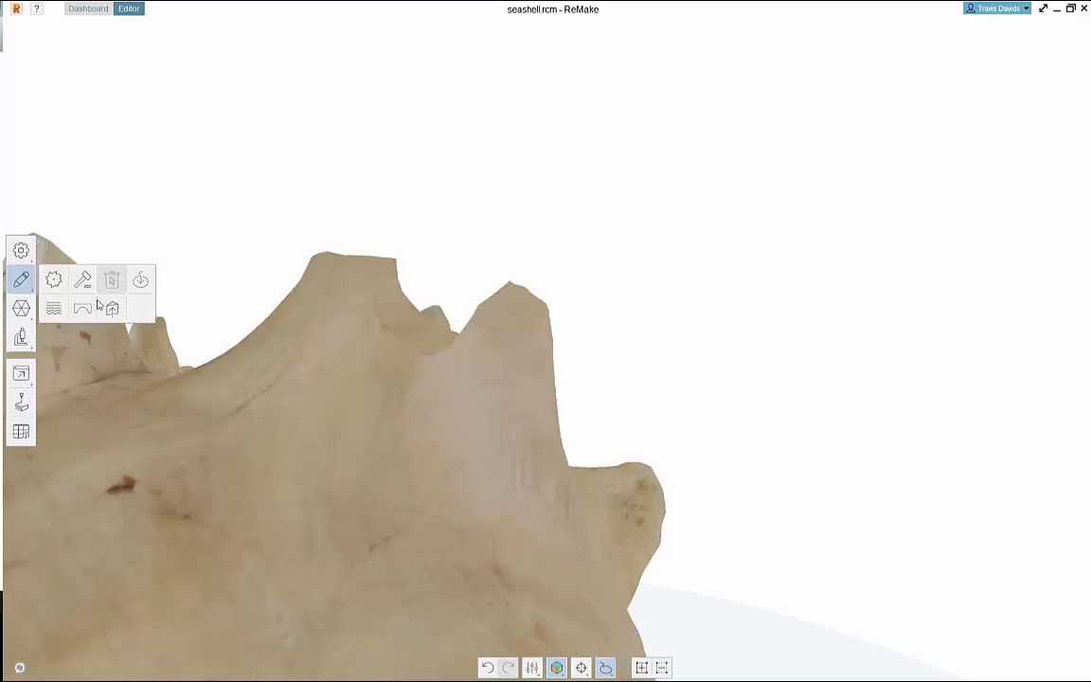
click(82, 308)
right_drag(477, 228, 813, 238)
scroll(718, 266, down, 3)
right_drag(718, 265, 606, 270)
scroll(454, 303, up, 3)
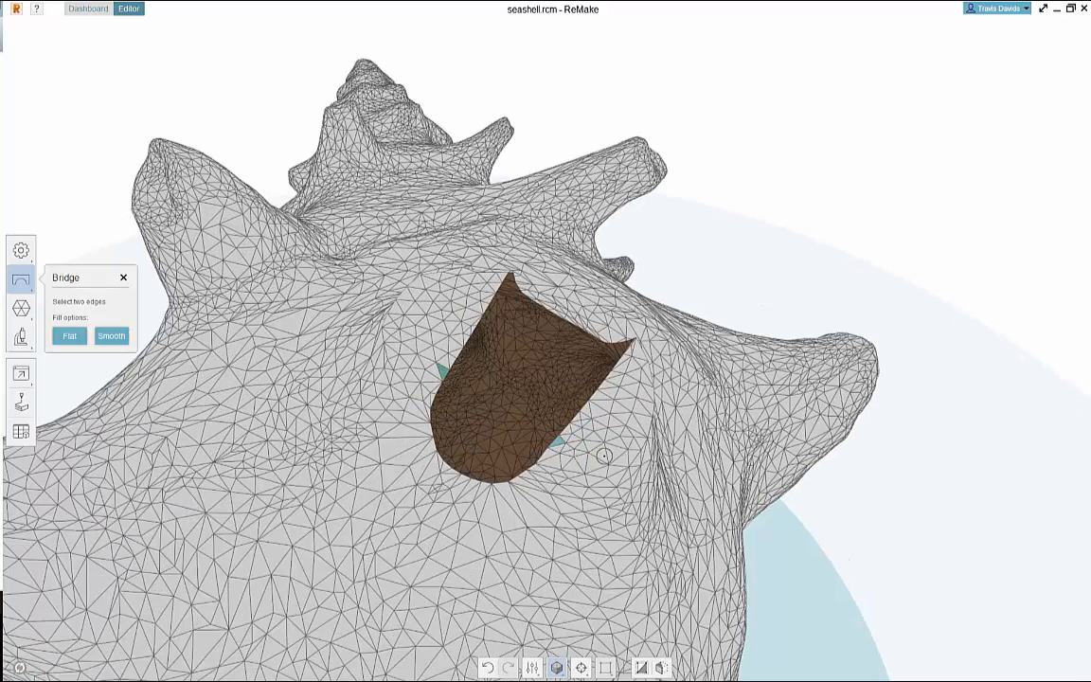
click(110, 337)
Replace the narrow strip with a wider bridge spanning the notch's two long edges.
right_drag(593, 301, 497, 306)
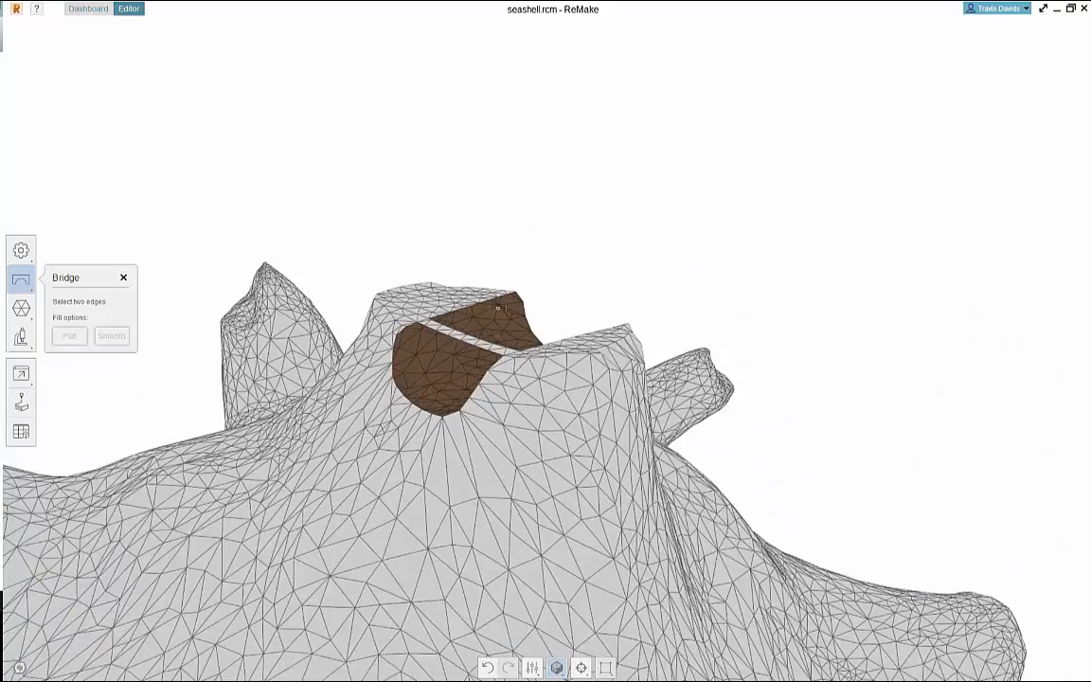
scroll(497, 306, up, 3)
right_drag(609, 259, 470, 403)
scroll(757, 195, down, 4)
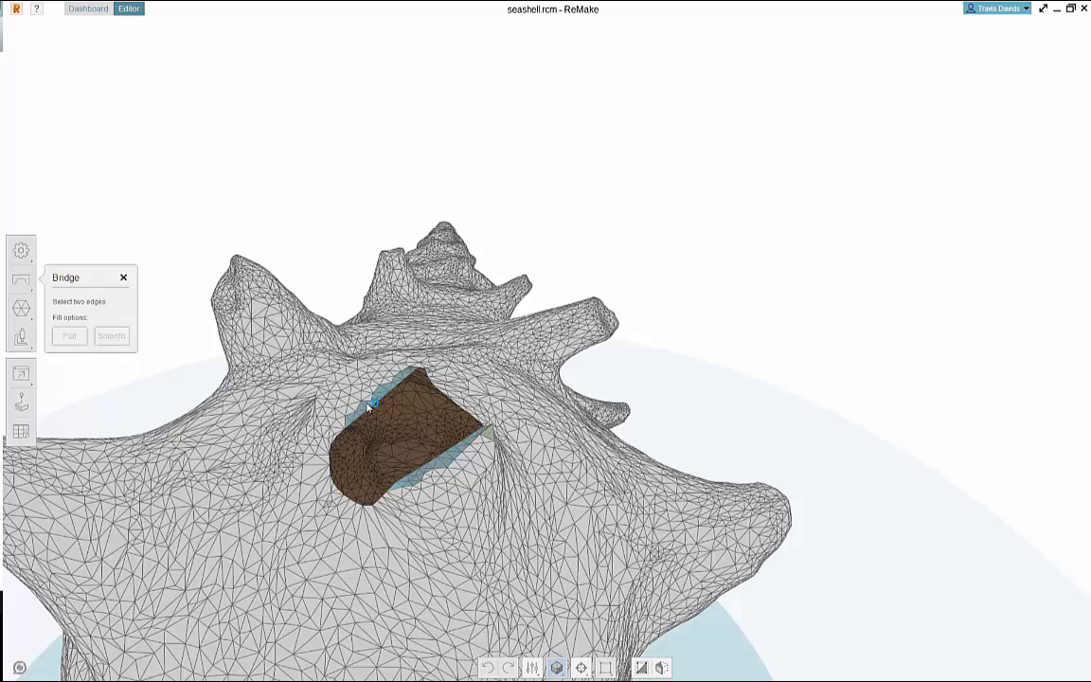
Examine the bridged spike and the openings at either end of the bridge from several sides.
right_drag(621, 223, 472, 306)
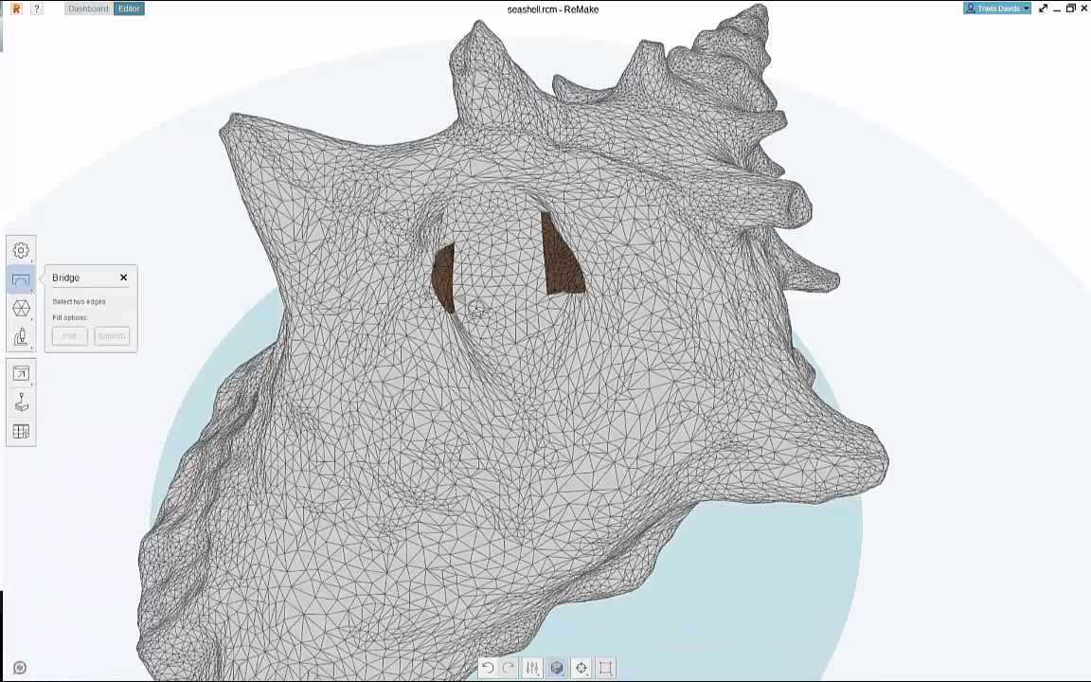
scroll(487, 253, up, 3)
right_drag(425, 388, 378, 349)
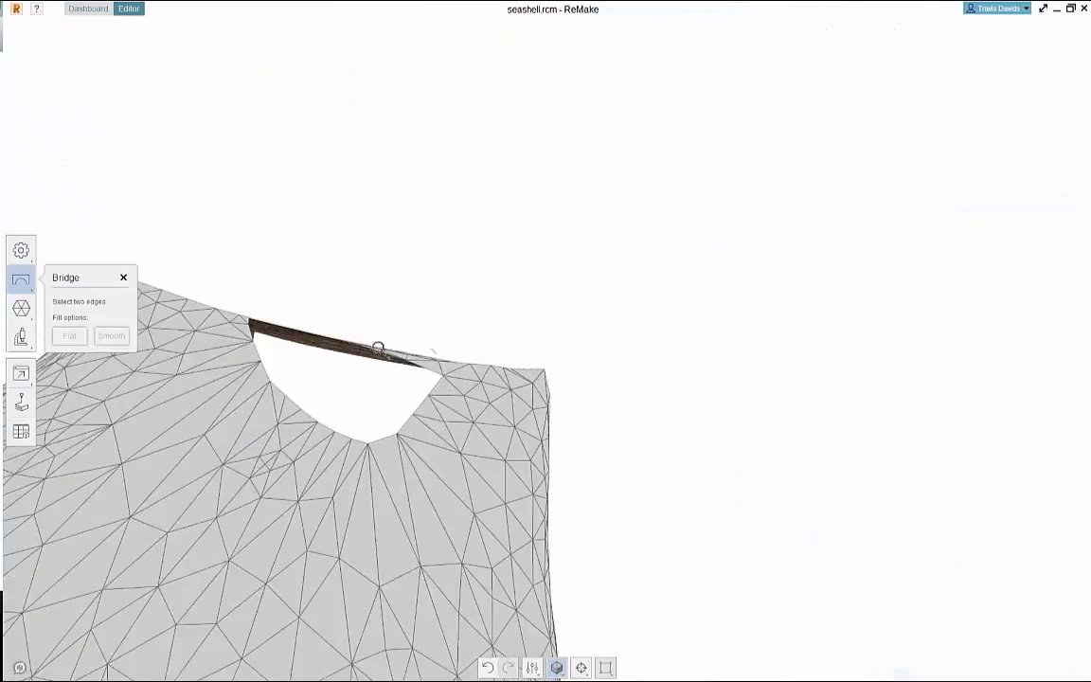
right_drag(526, 293, 419, 378)
right_drag(687, 355, 730, 327)
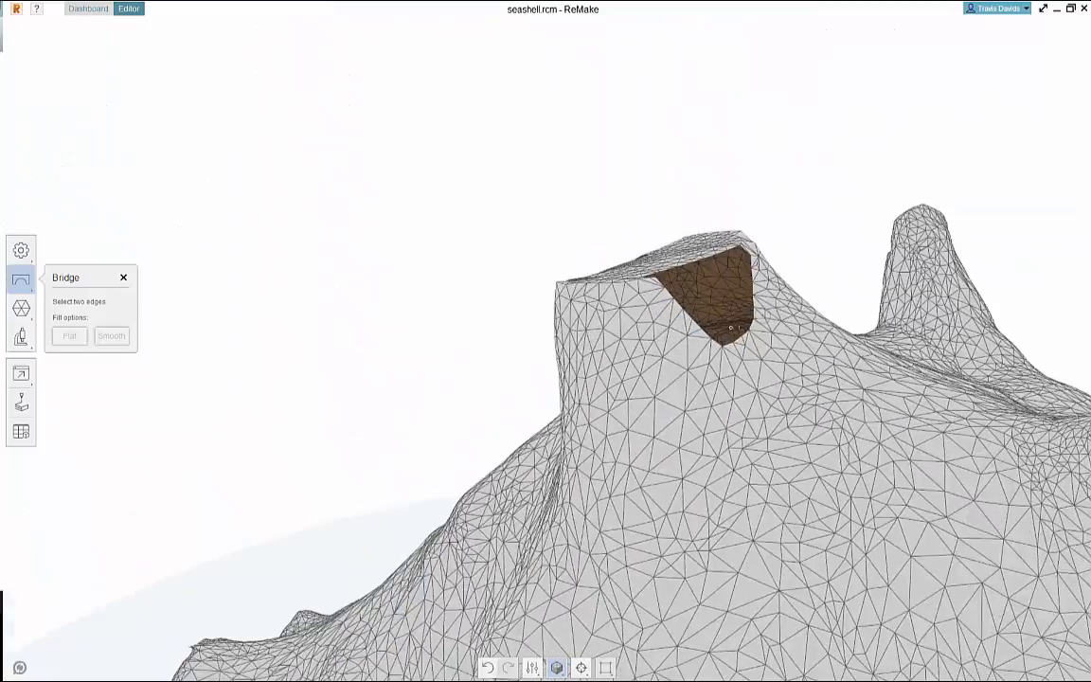
right_drag(541, 309, 819, 316)
scroll(267, 310, up, 5)
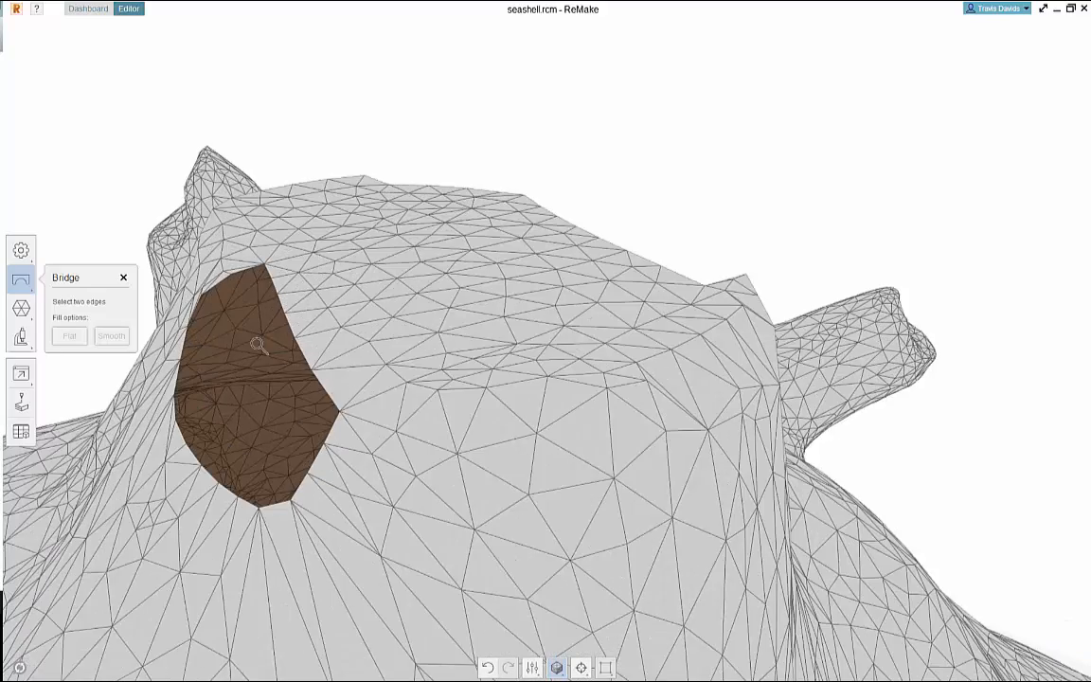
Examine the remaining opening beside the bridged spike, close the Bridge tool and check the shell with its texture.
right_drag(259, 346, 338, 331)
right_drag(511, 316, 525, 343)
scroll(526, 342, down, 2)
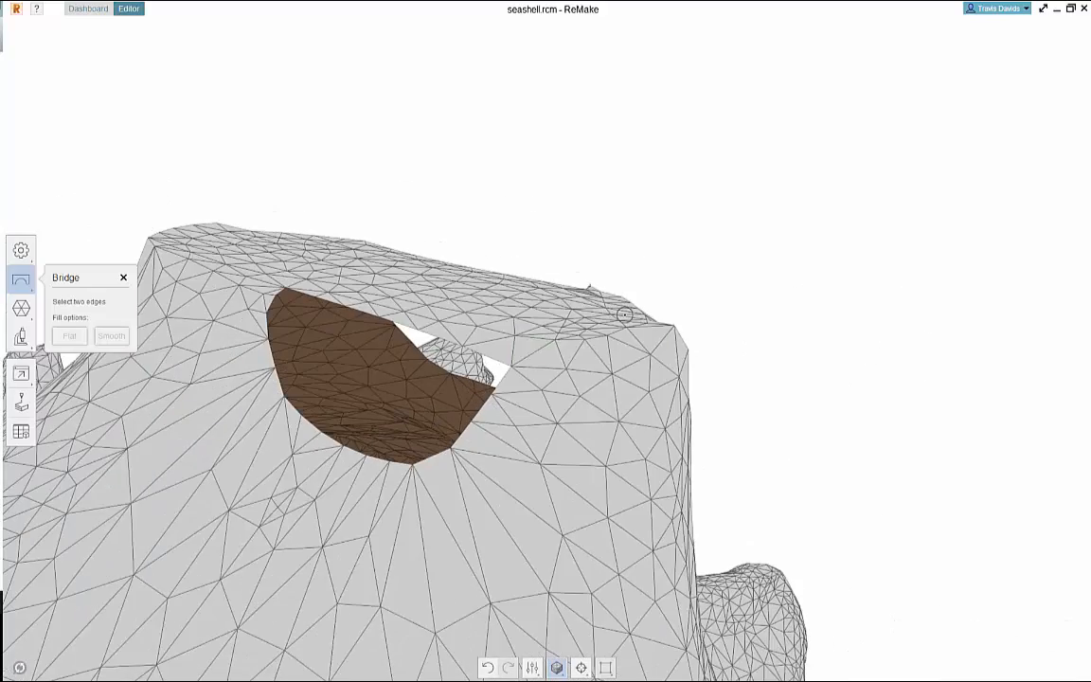
right_drag(624, 314, 651, 329)
scroll(651, 329, down, 5)
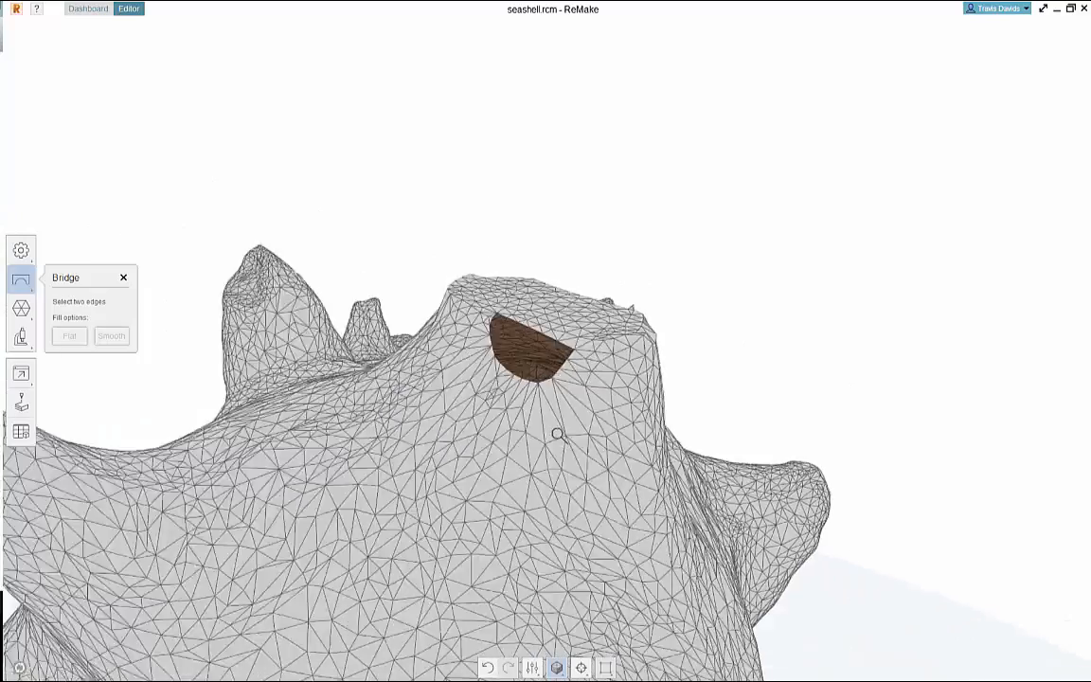
scroll(558, 434, down, 5)
right_drag(570, 451, 538, 103)
scroll(535, 170, up, 5)
scroll(555, 372, down, 3)
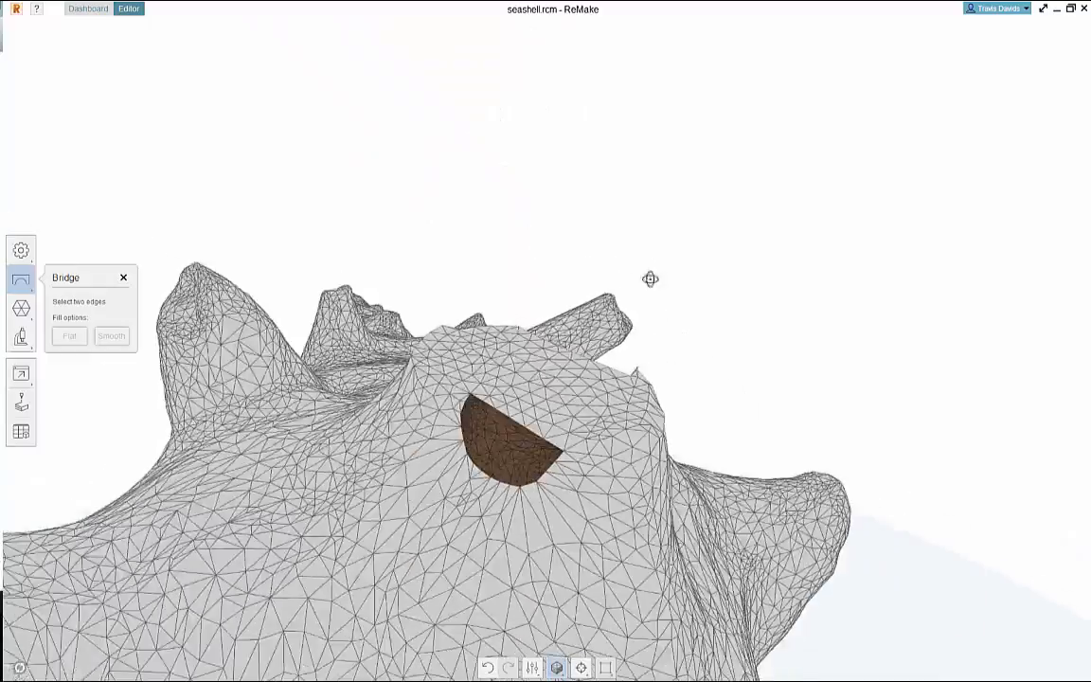
mouse_move(650, 279)
right_down()
mouse_move(619, 376)
mouse_move(476, 369)
mouse_move(732, 354)
right_up()
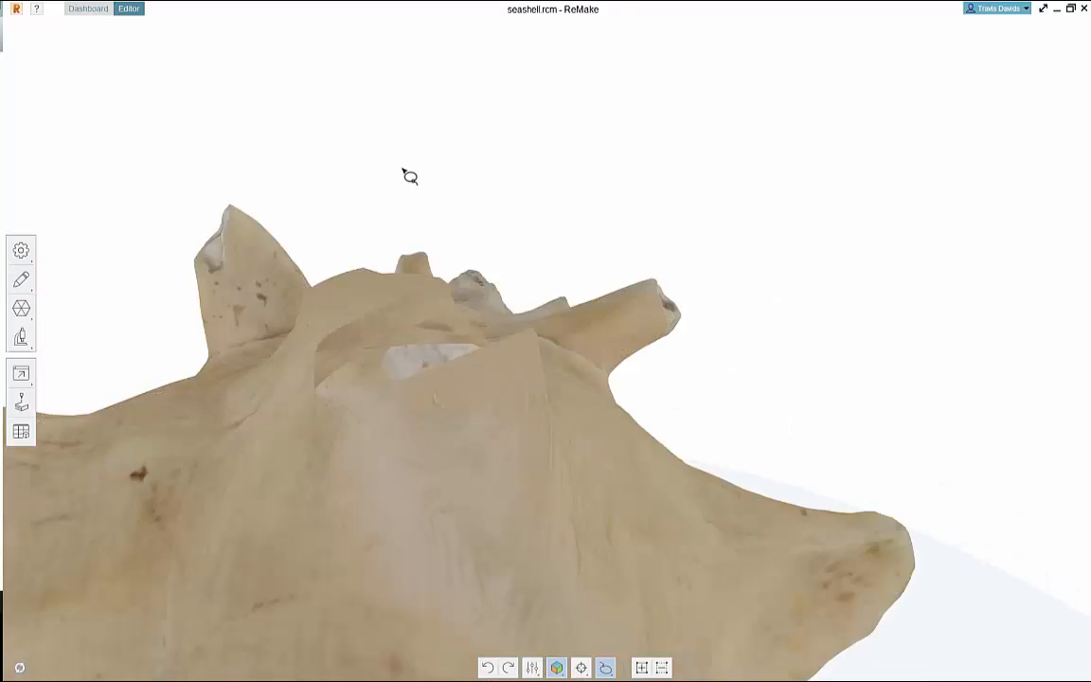
scroll(606, 283, down, 10)
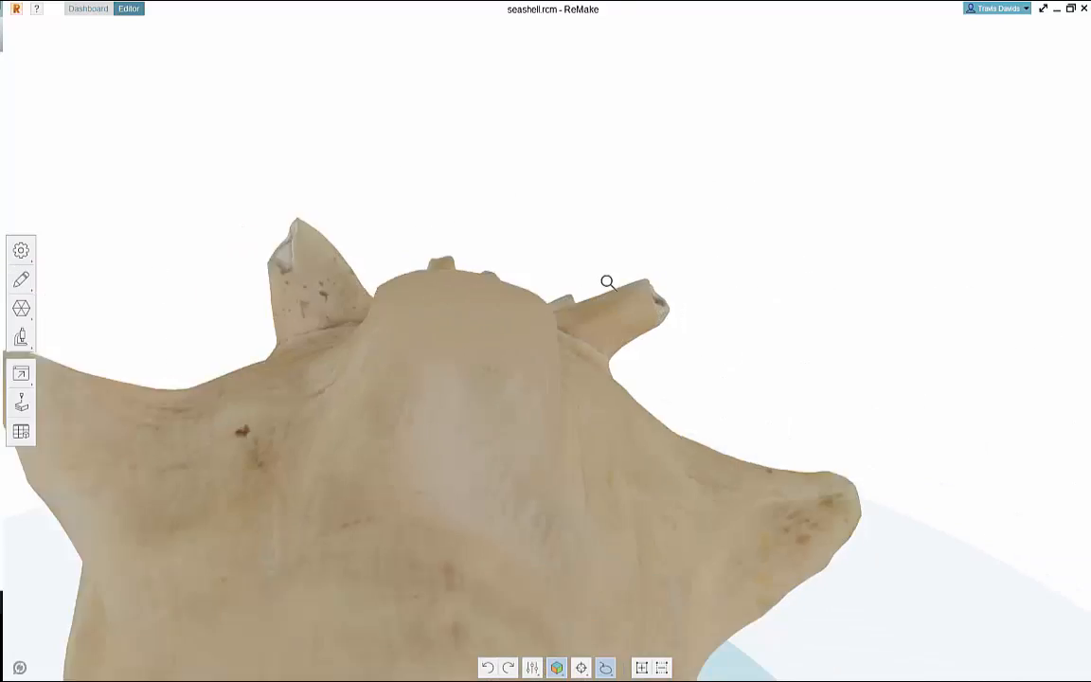
right_drag(536, 301, 445, 305)
Close the seashell model and open the bucket-with-tools scan.
click(30, 285)
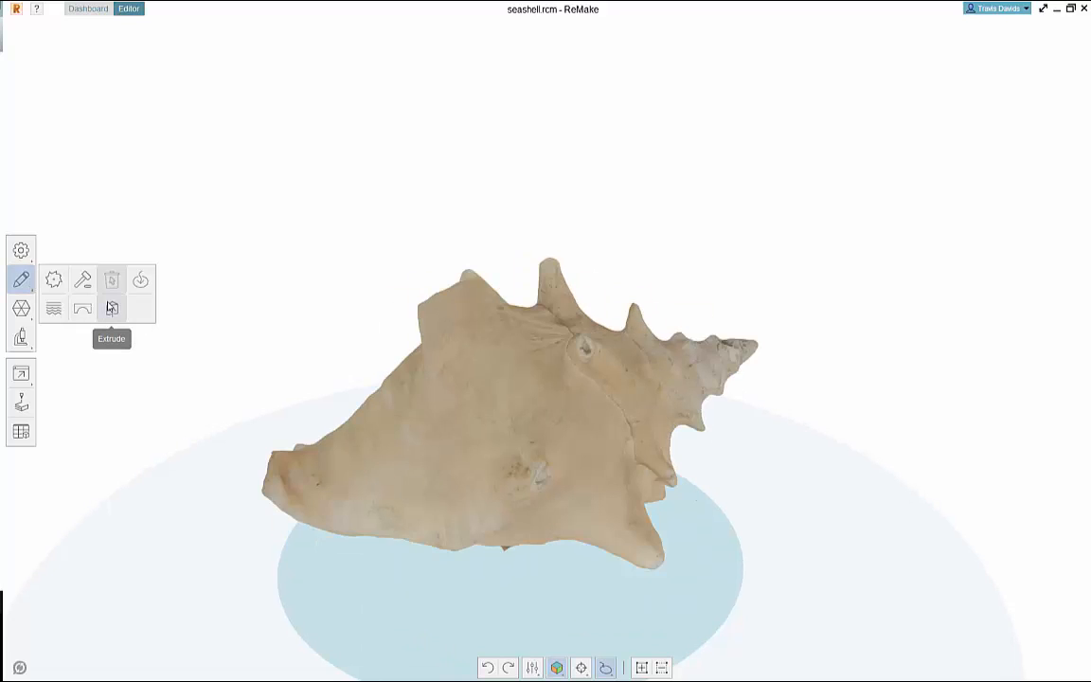
right_drag(375, 251, 445, 232)
right_drag(219, 212, 351, 269)
click(15, 8)
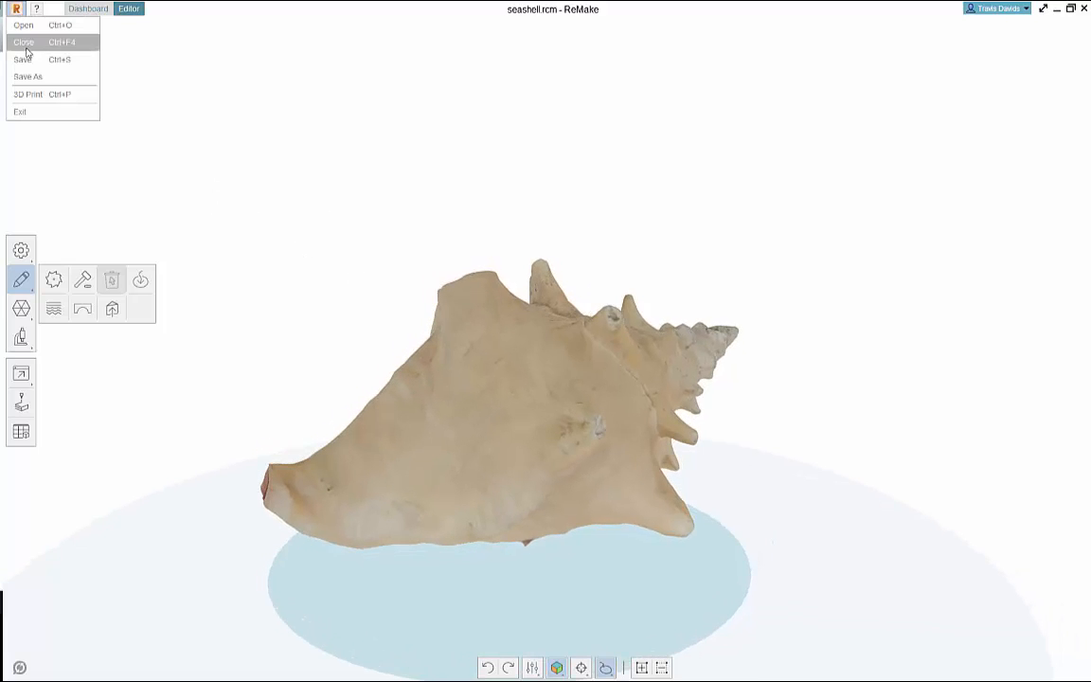
click(26, 44)
click(540, 373)
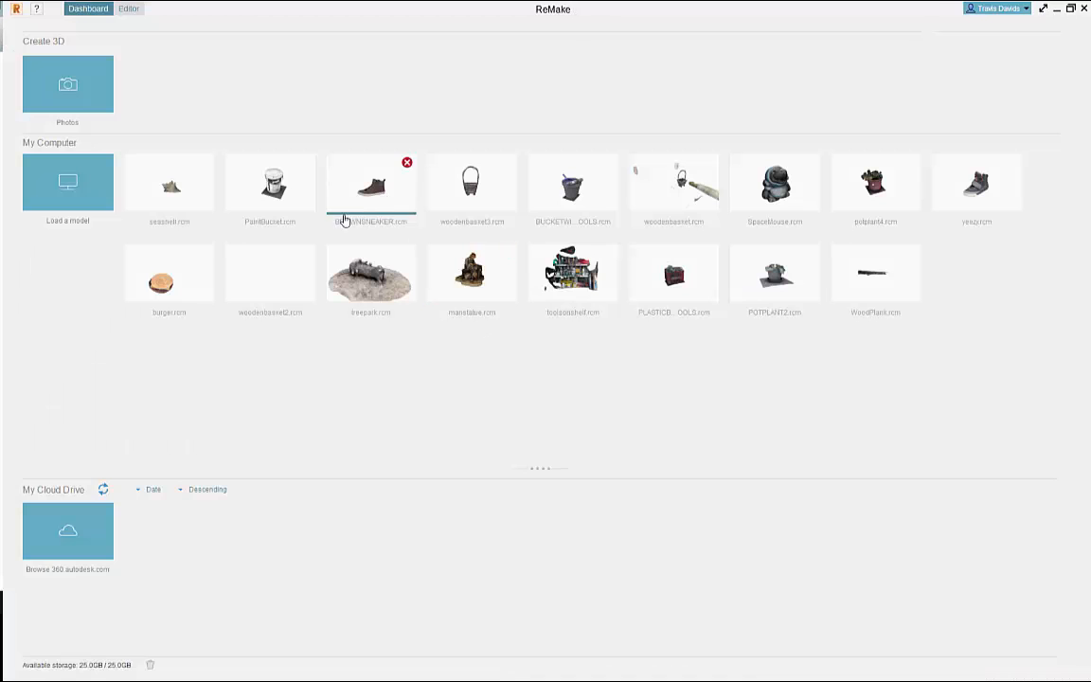
click(572, 193)
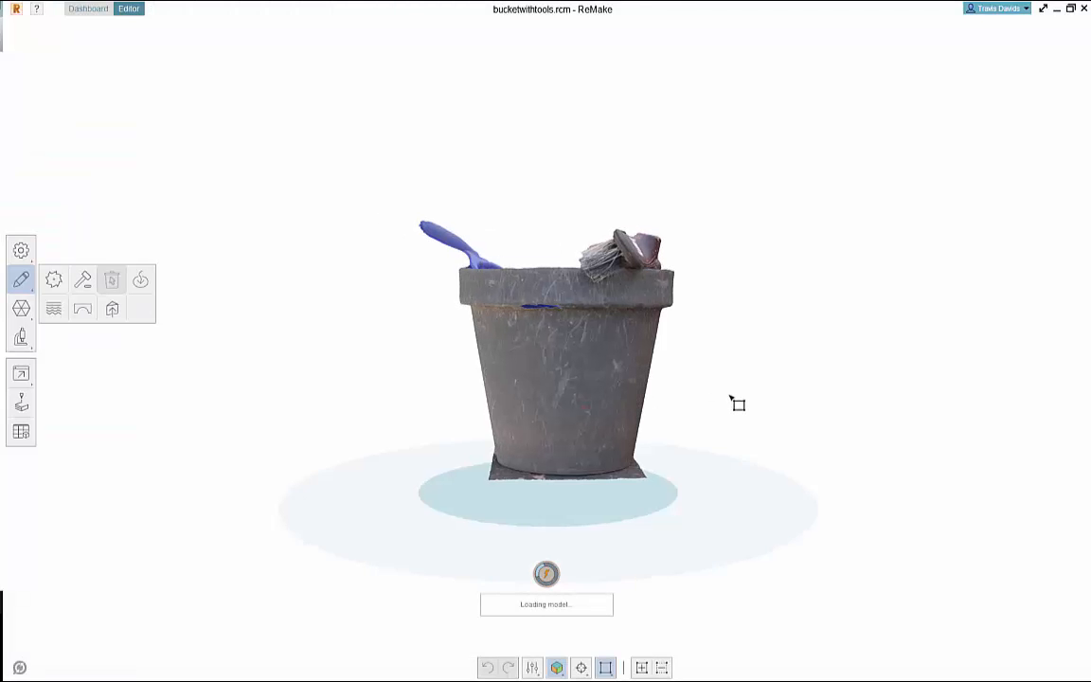
Slice off the flat ground patch beneath the bucket with a horizontal plane just above it, using No fill.
drag(701, 381, 387, 371)
right_drag(387, 372, 770, 383)
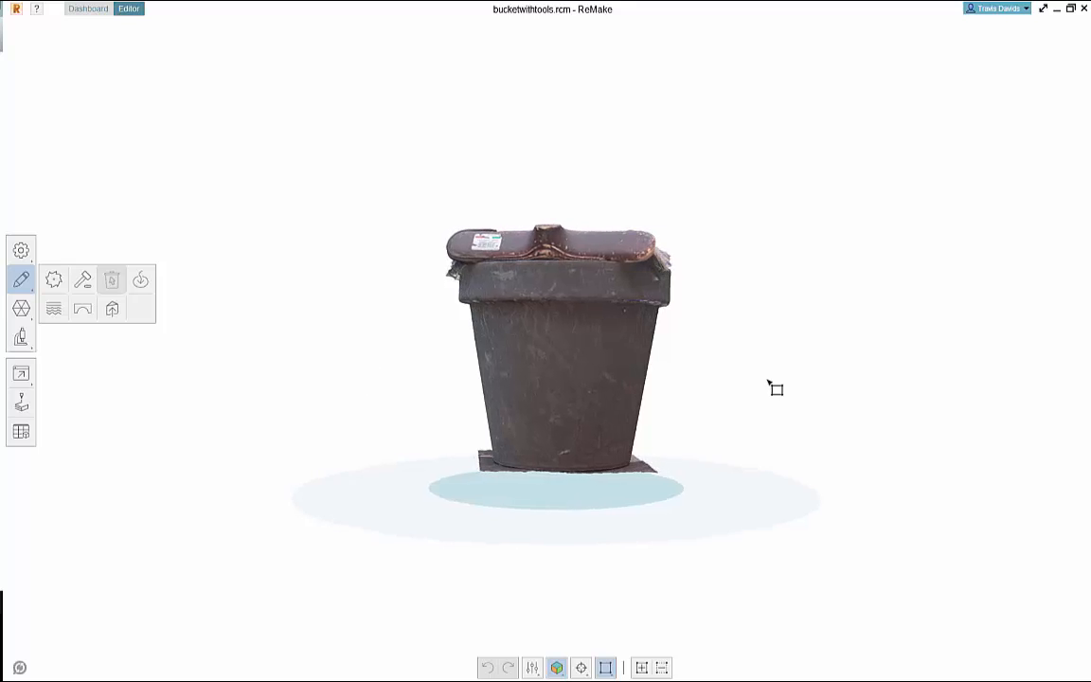
middle_drag(770, 382, 611, 363)
click(84, 283)
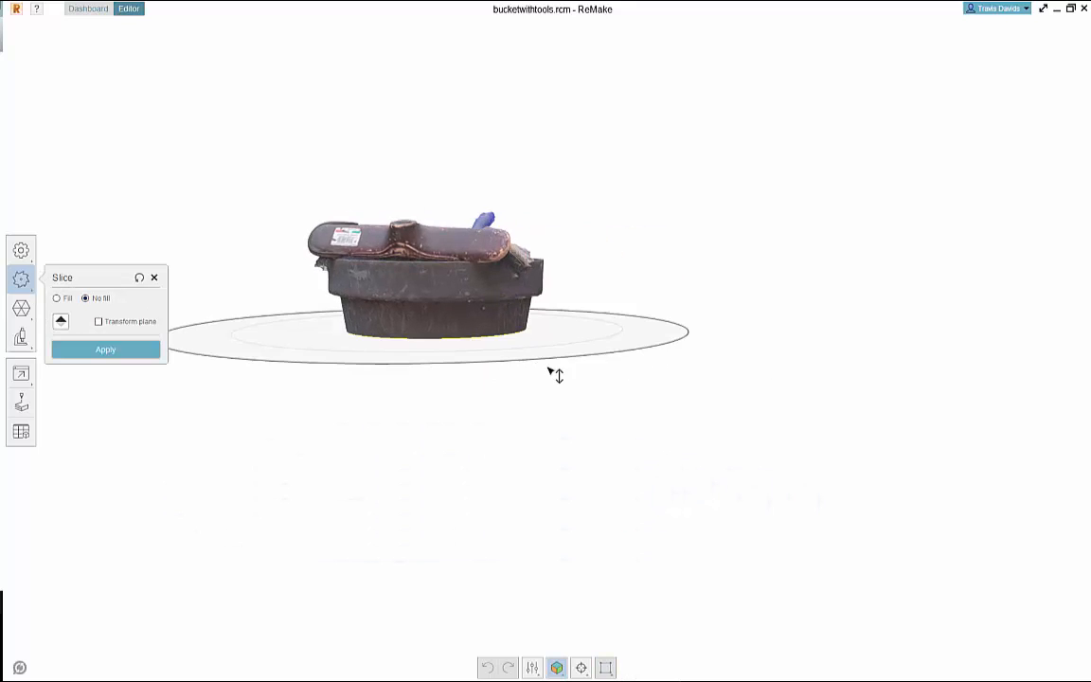
drag(601, 359, 600, 472)
drag(621, 532, 580, 429)
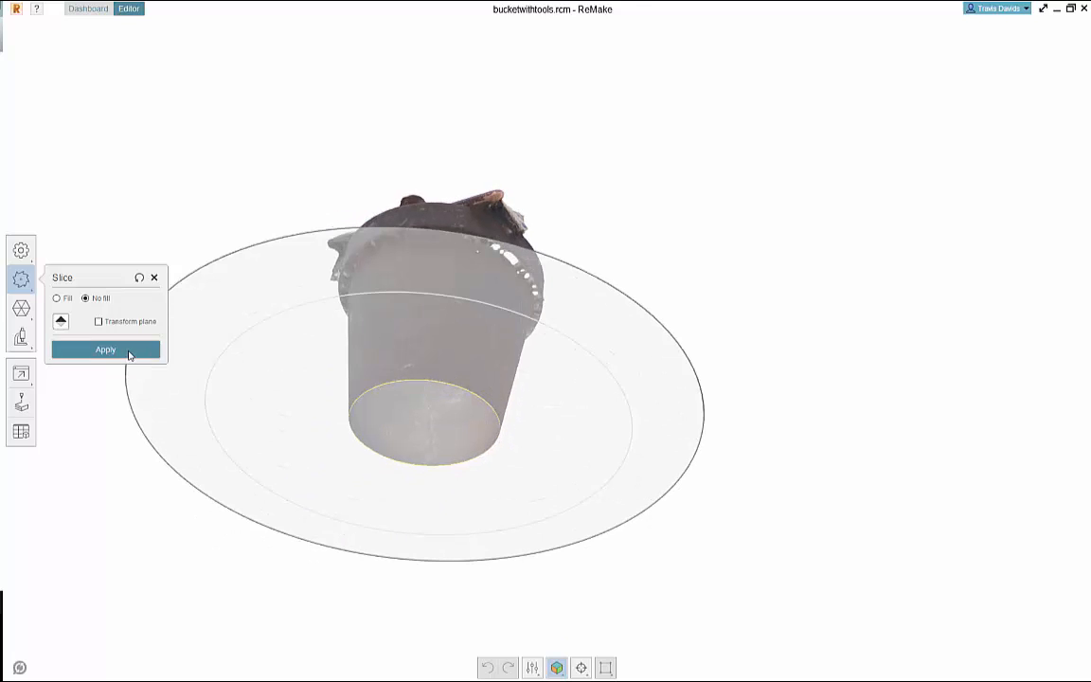
click(129, 351)
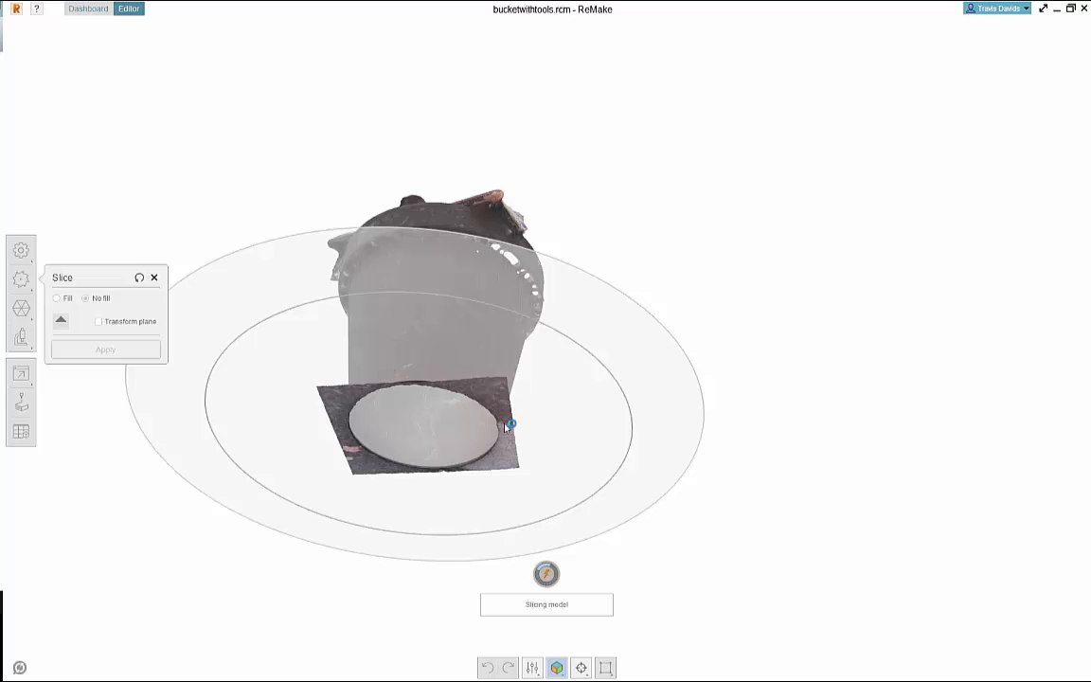
right_drag(592, 398, 574, 494)
right_drag(483, 526, 412, 450)
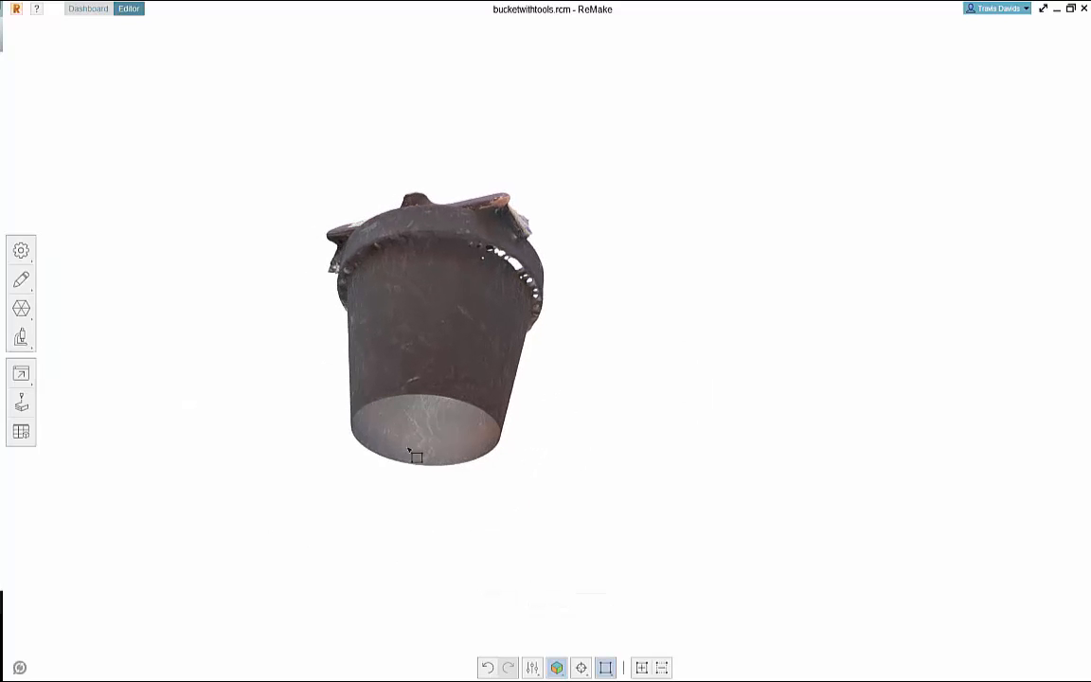
Start Extrude and select the open boundary at the bucket's bottom, with Flush to plane and Fill extrusion.
scroll(410, 450, up, 4)
right_drag(670, 492, 632, 630)
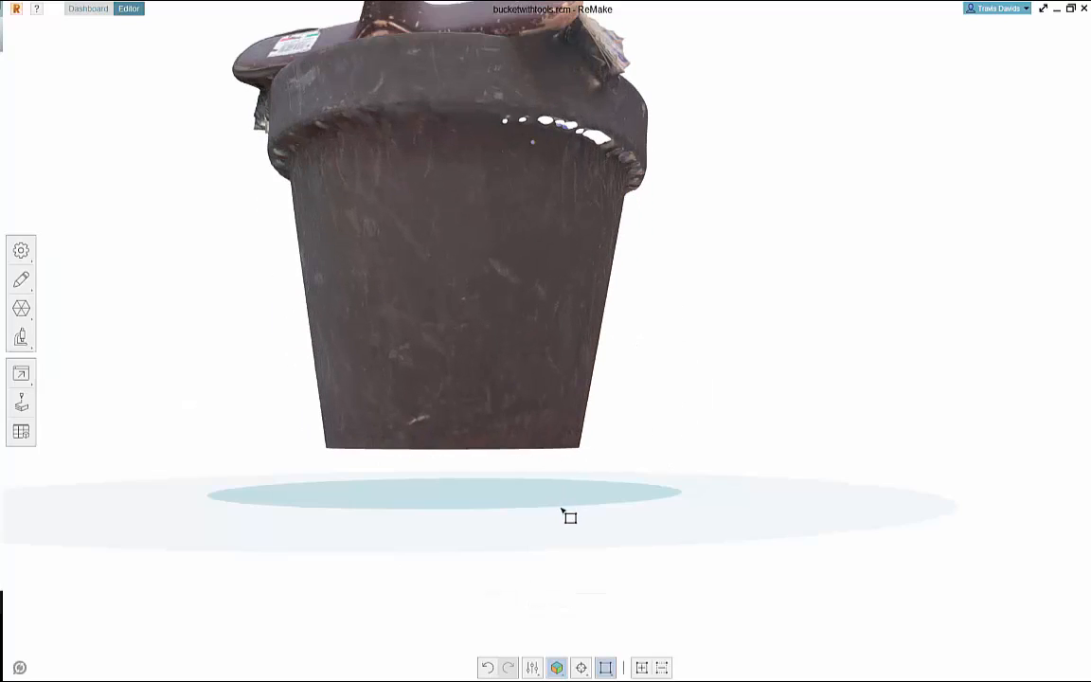
mouse_move(565, 513)
right_down()
mouse_move(640, 460)
mouse_move(115, 349)
right_up()
click(21, 280)
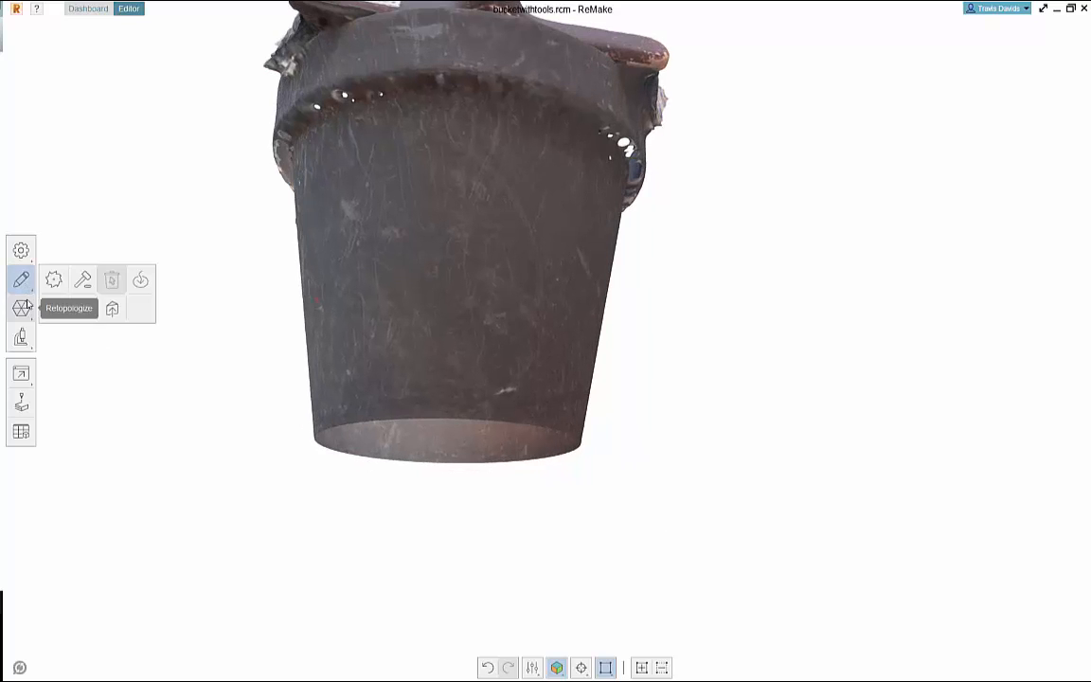
click(111, 311)
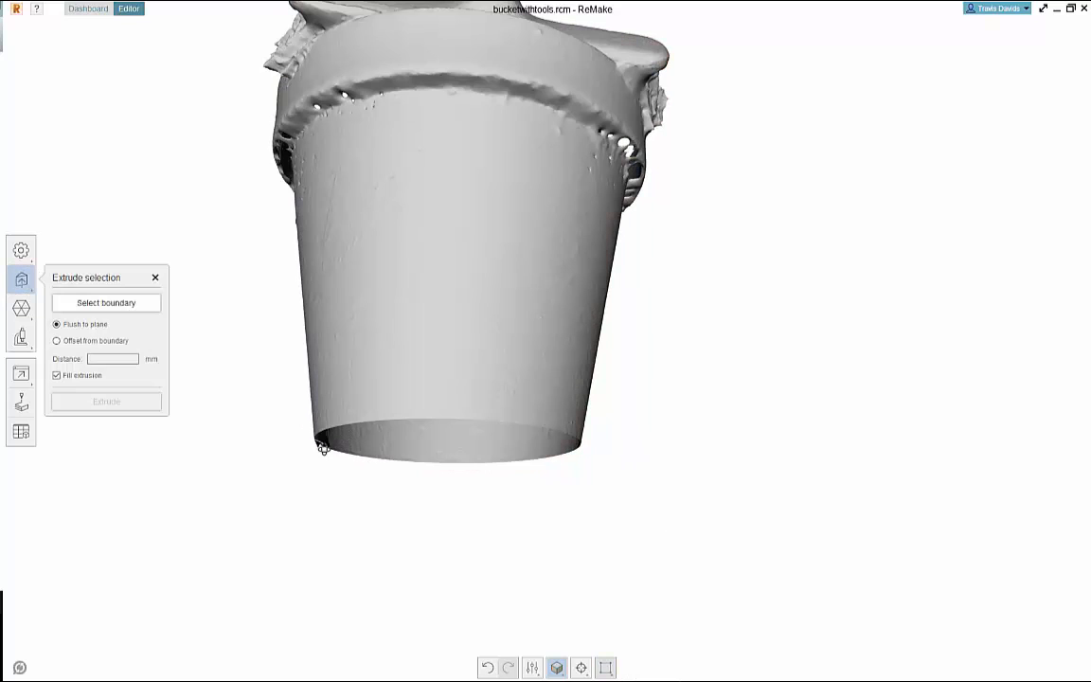
click(106, 302)
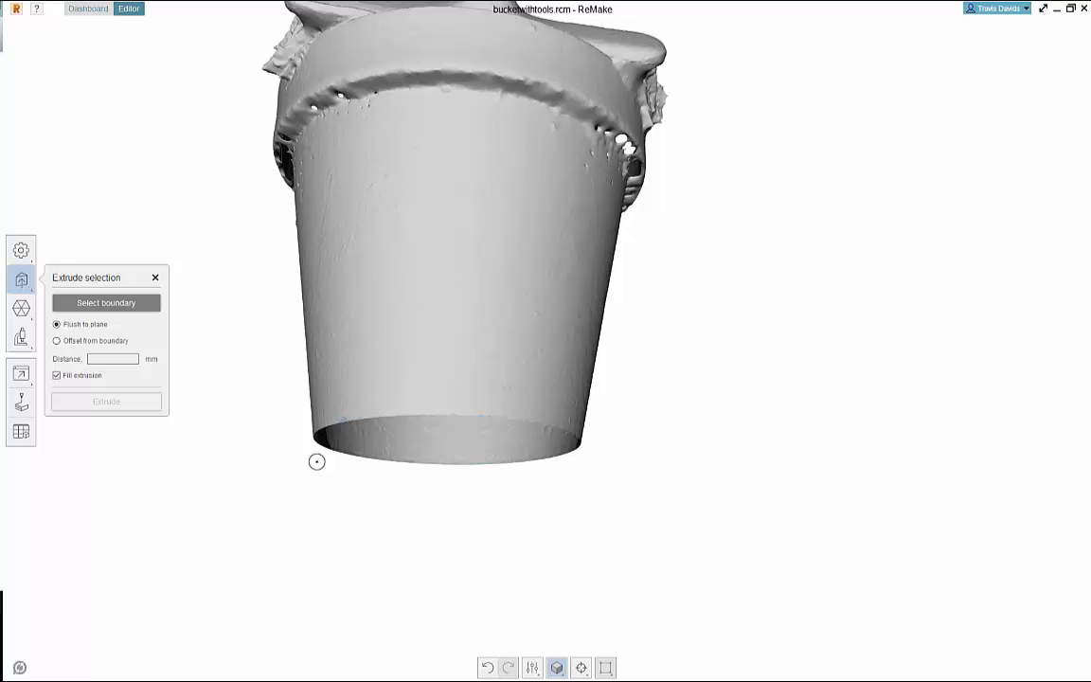
drag(317, 461, 310, 407)
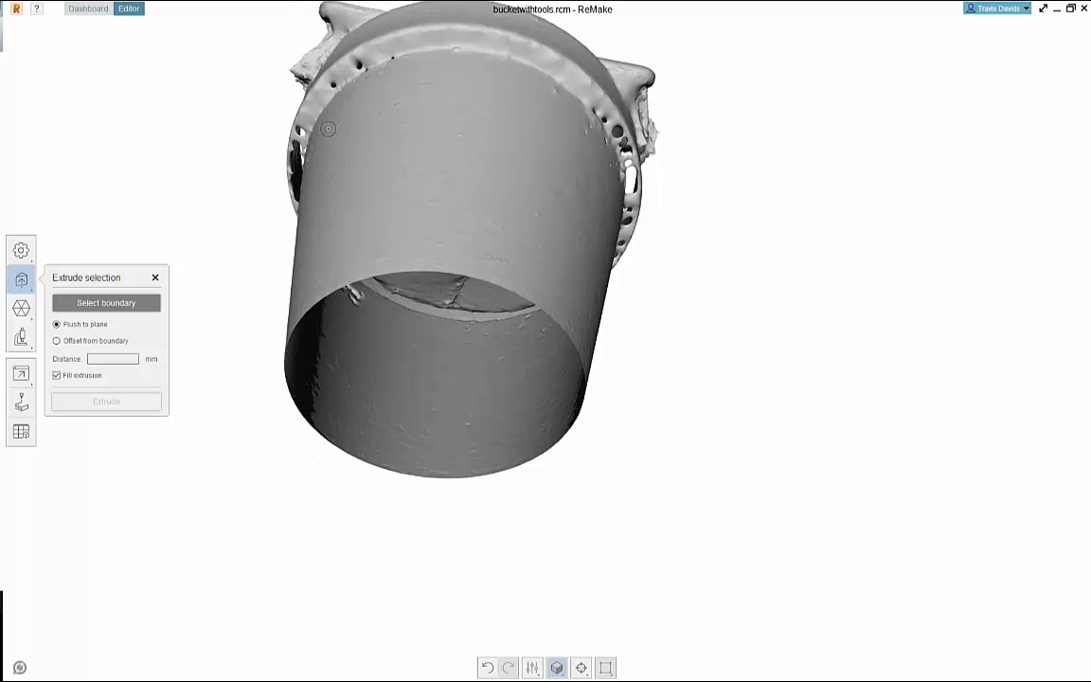
click(327, 301)
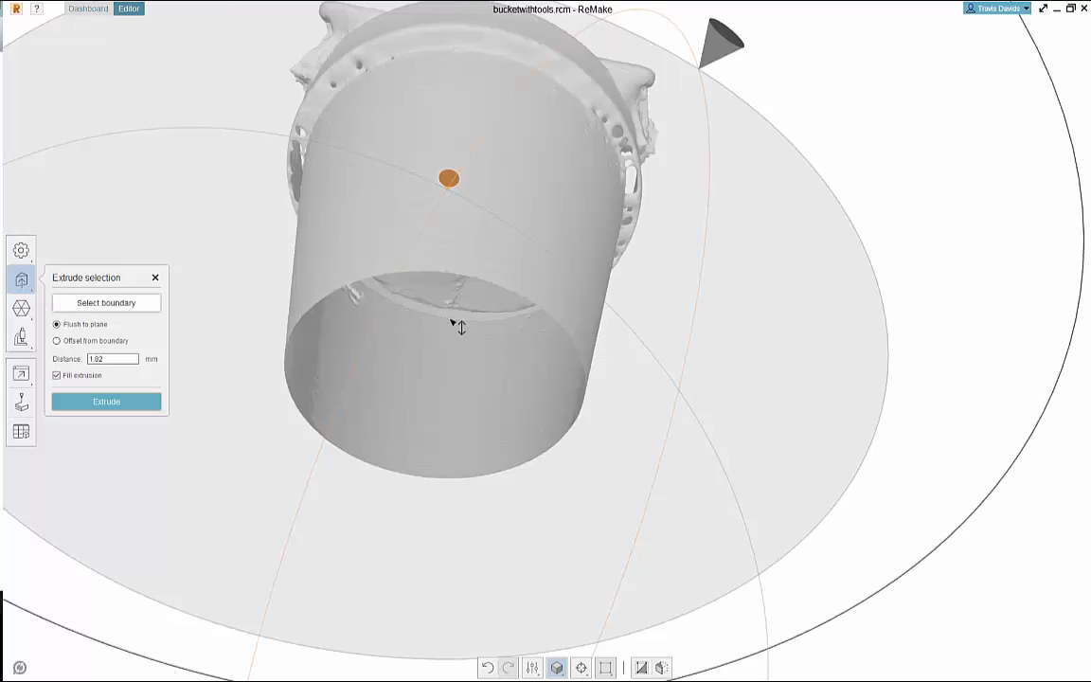
Set the extrusion plane just below the bucket's bottom edge at about 0.9 mm and extrude the boundary flush to it.
scroll(652, 219, down, 5)
mouse_move(653, 219)
mouse_down()
mouse_move(615, 319)
mouse_move(589, 324)
mouse_move(584, 355)
mouse_move(577, 331)
mouse_up()
scroll(540, 256, up, 3)
drag(598, 254, 604, 226)
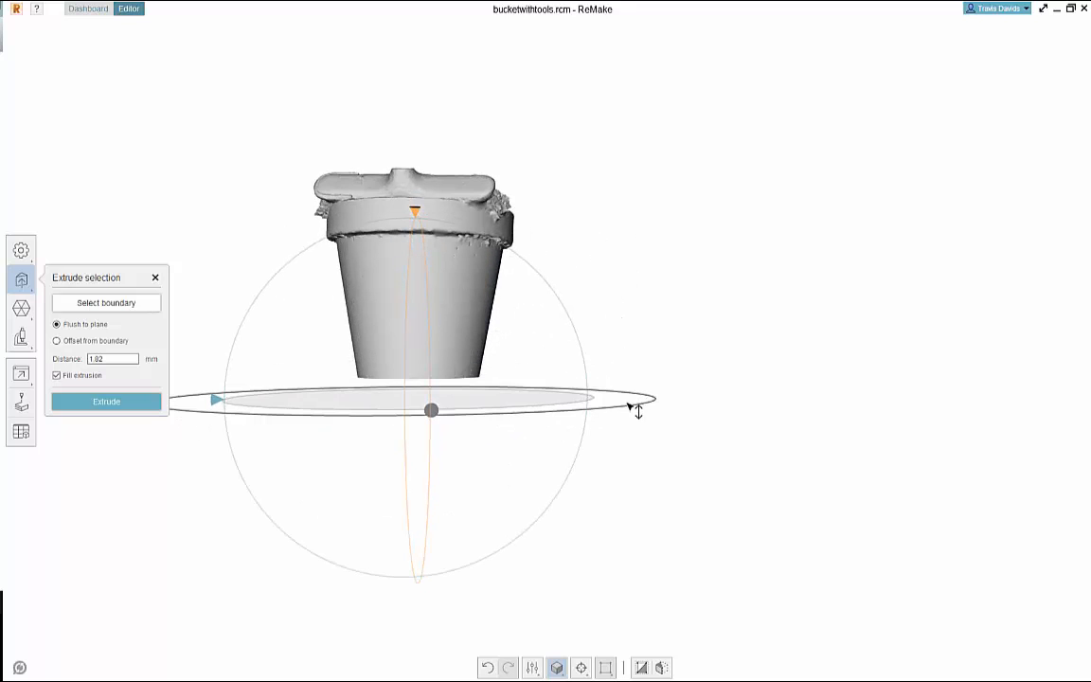
drag(632, 413, 632, 415)
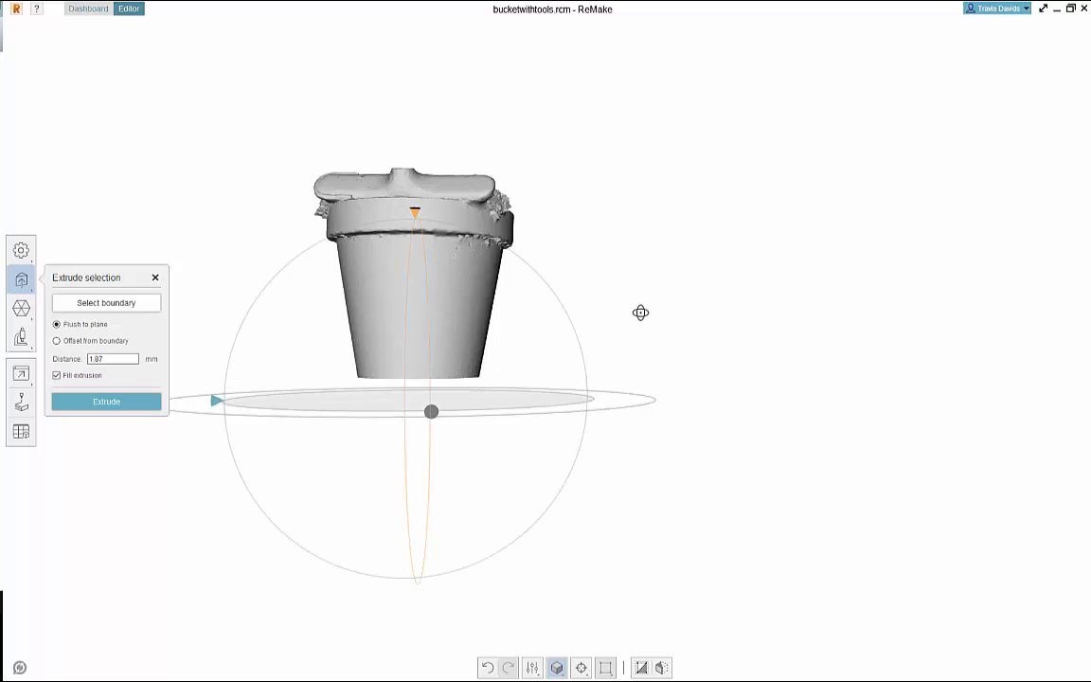
right_drag(640, 312, 644, 301)
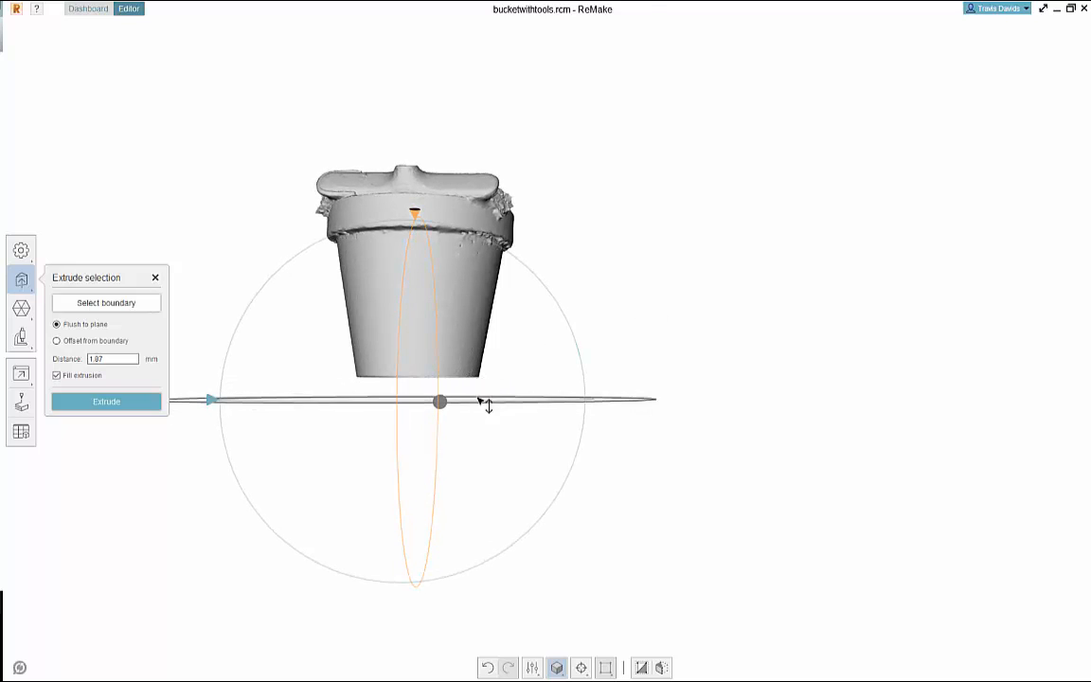
drag(653, 410, 634, 388)
scroll(547, 320, up, 5)
scroll(547, 320, down, 5)
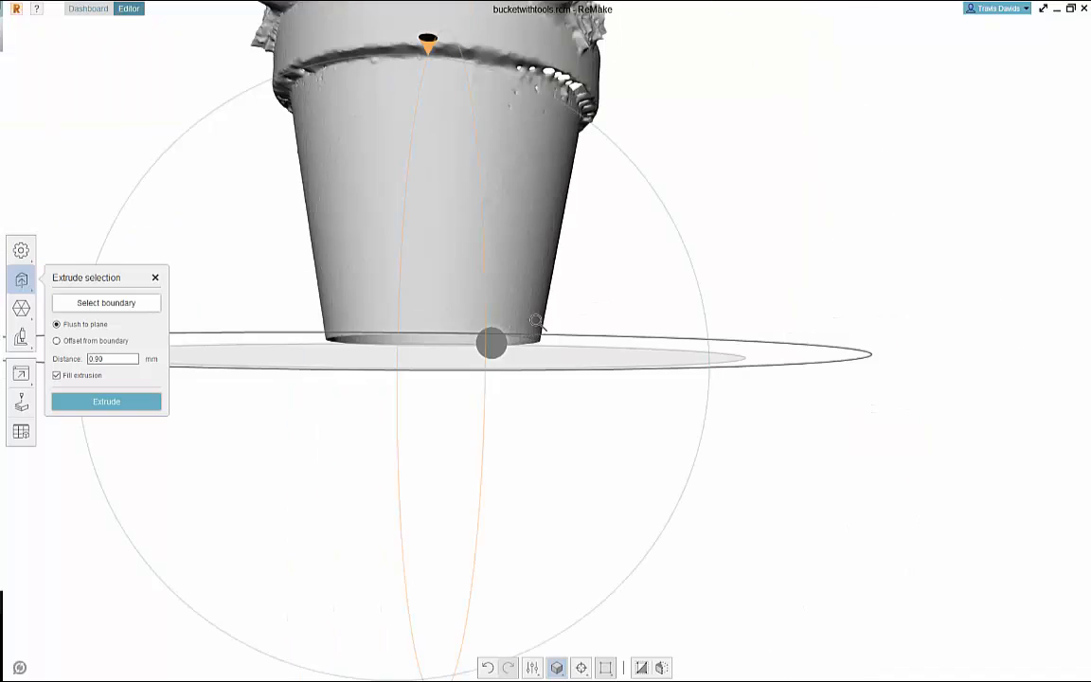
scroll(559, 303, up, 1)
scroll(587, 260, down, 2)
right_drag(582, 257, 455, 283)
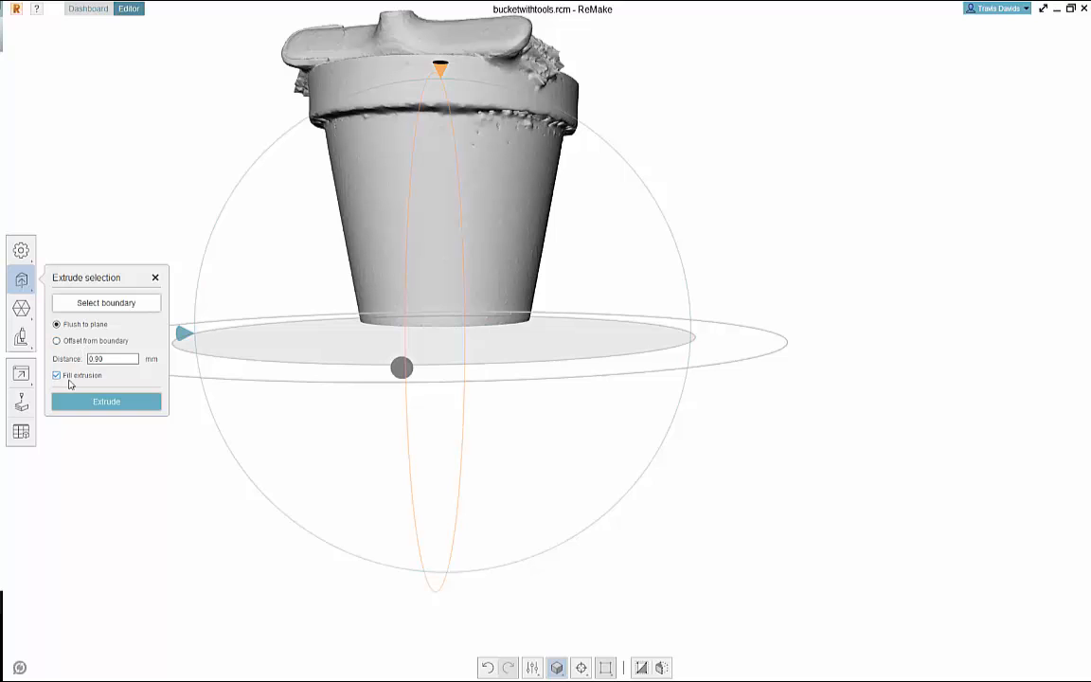
click(133, 402)
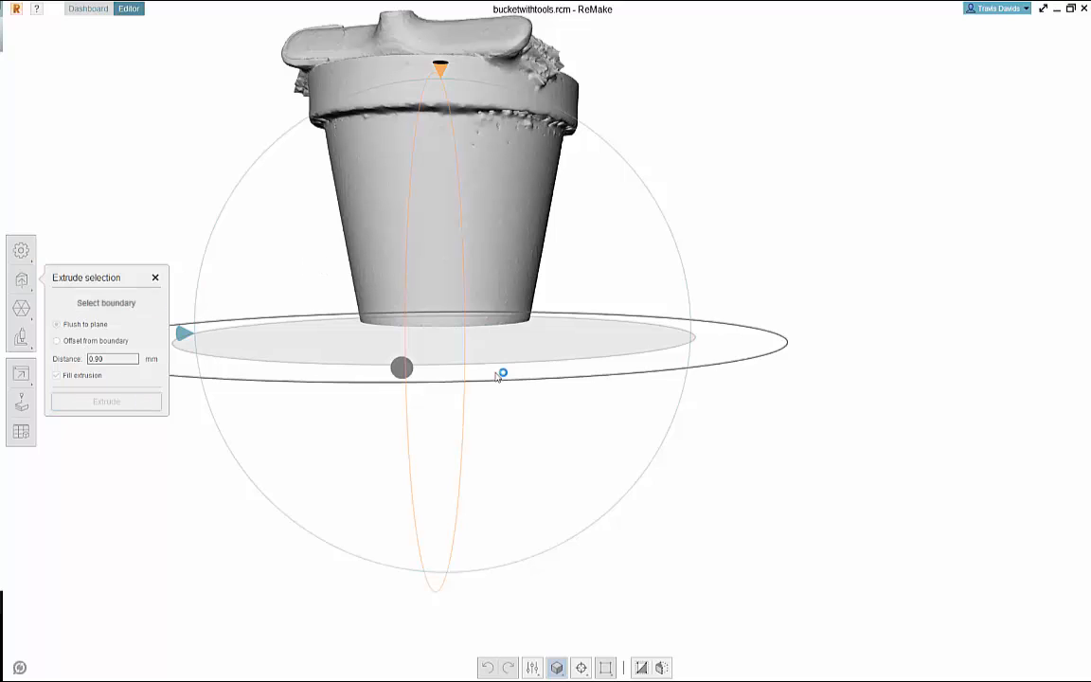
Examine the extruded band and filled base of the bucket from below and from the sides.
right_drag(557, 309, 590, 184)
scroll(433, 297, up, 3)
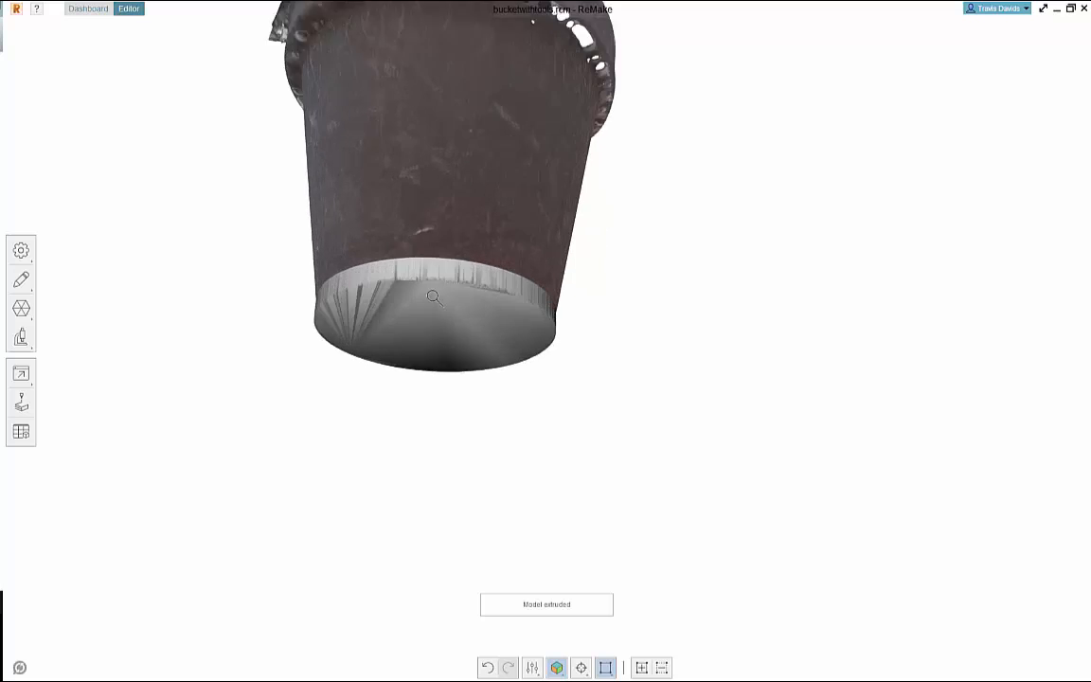
right_drag(615, 305, 477, 337)
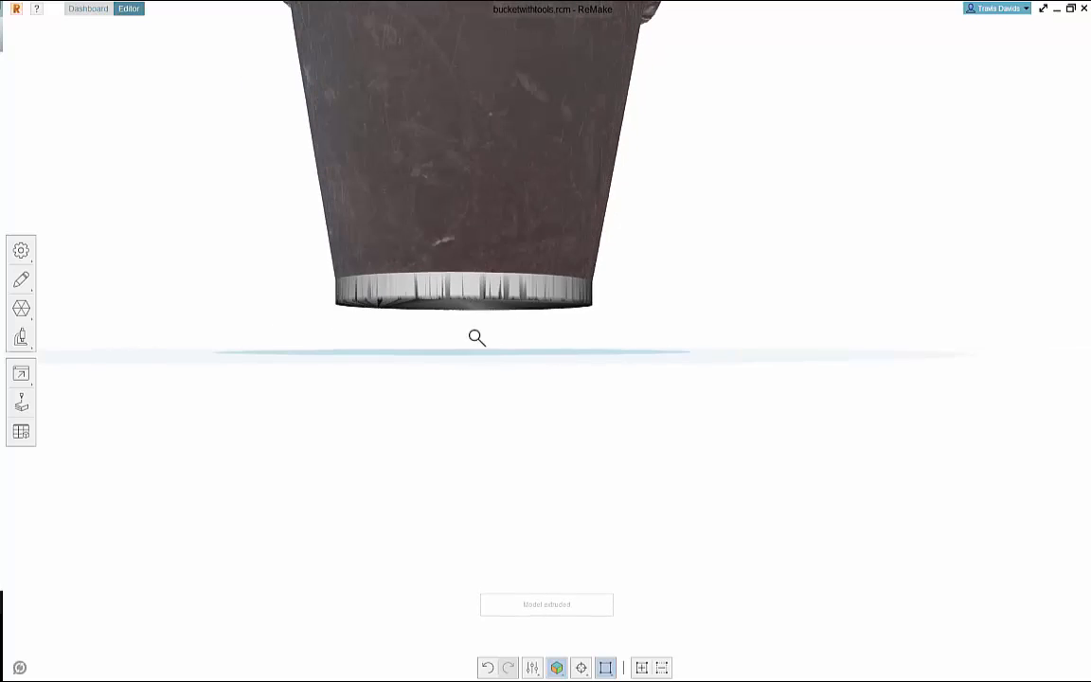
scroll(416, 275, down, 3)
scroll(402, 398, up, 4)
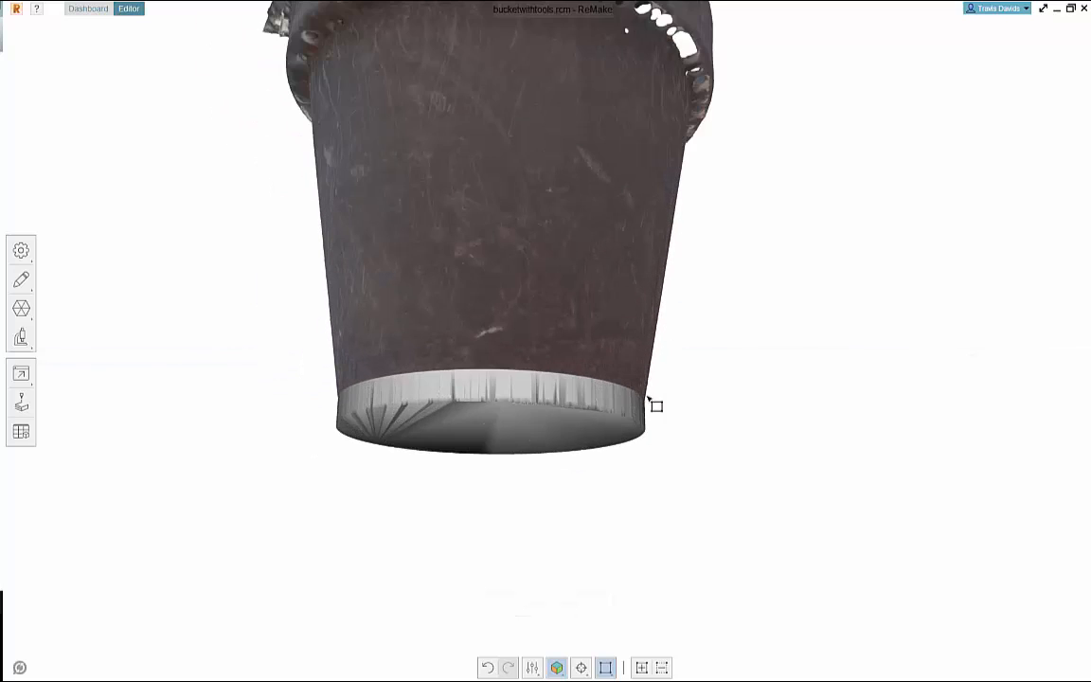
right_drag(648, 421, 636, 474)
scroll(416, 408, down, 3)
right_drag(648, 341, 521, 345)
right_drag(349, 403, 506, 400)
right_drag(617, 342, 484, 248)
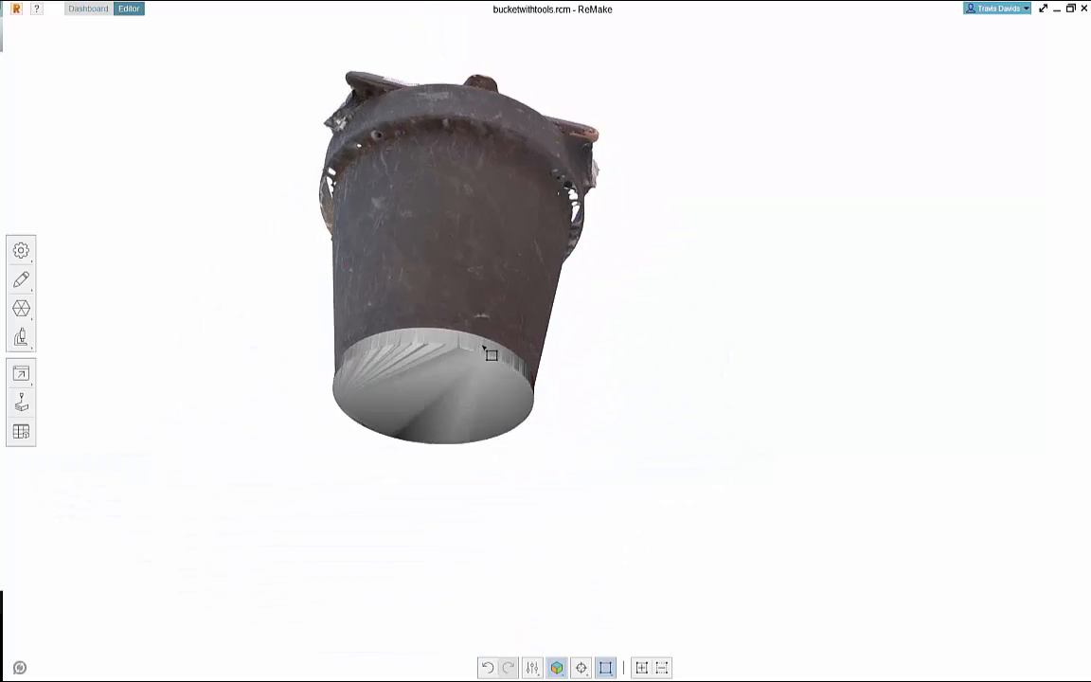
right_drag(556, 310, 532, 421)
right_drag(582, 324, 443, 445)
right_drag(587, 414, 443, 338)
right_drag(583, 305, 570, 326)
Undo the extrusion of the bucket's base.
scroll(661, 314, down, 2)
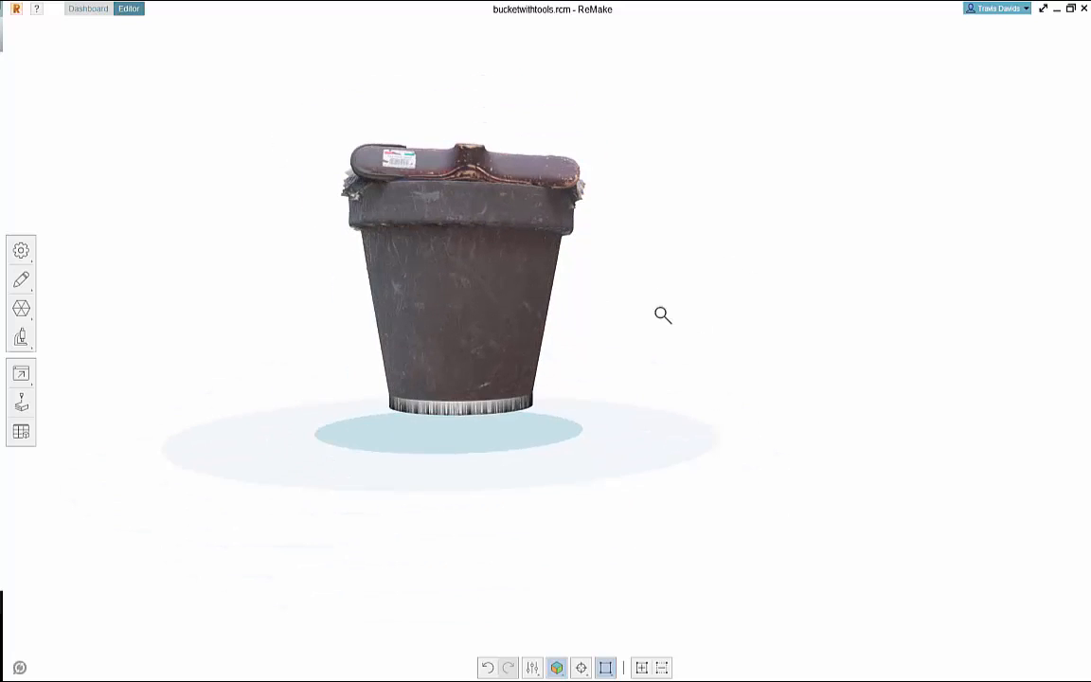
right_drag(661, 313, 543, 338)
key(ctrl+z)
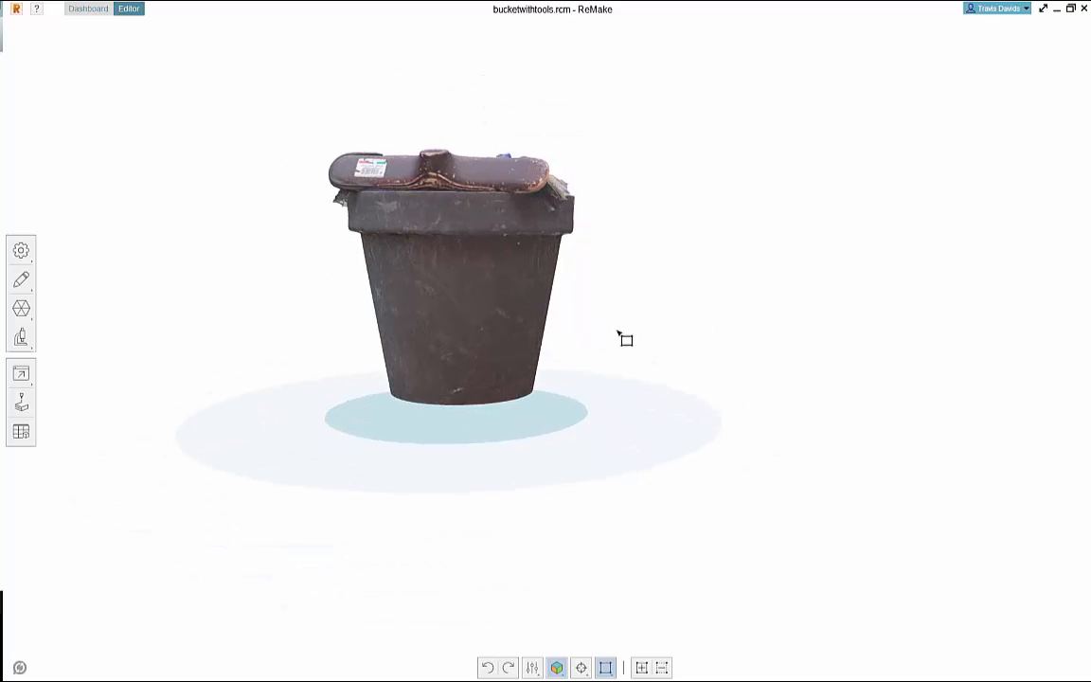
Undo the slice that removed the flat ground patch around the bucket's base.
click(21, 311)
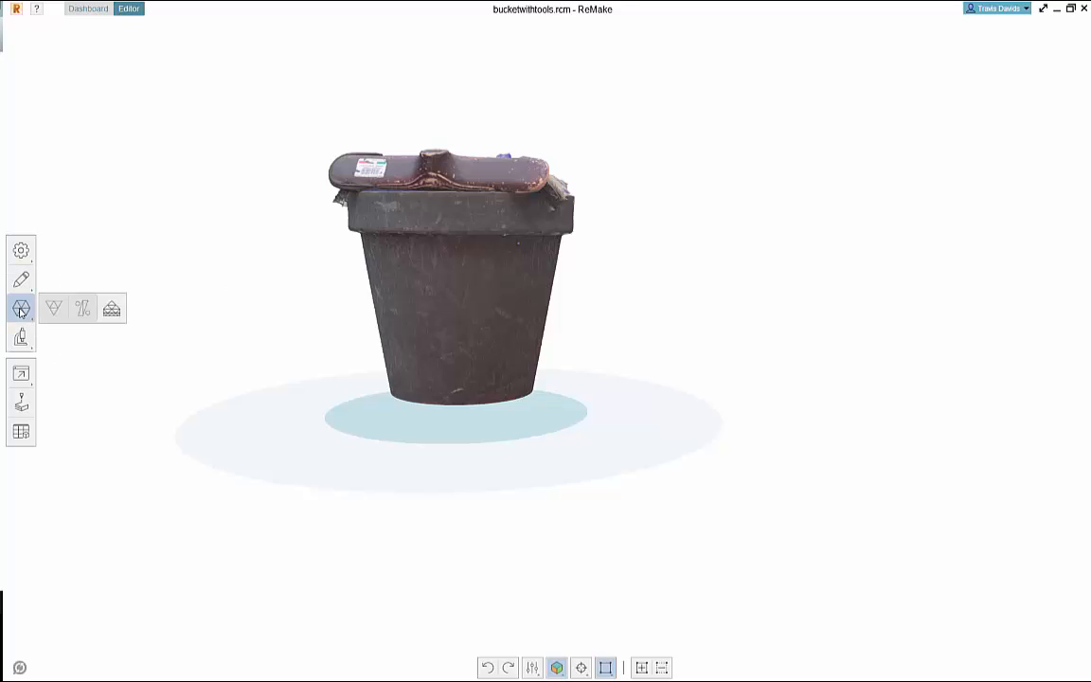
right_drag(332, 342, 541, 304)
scroll(541, 304, up, 3)
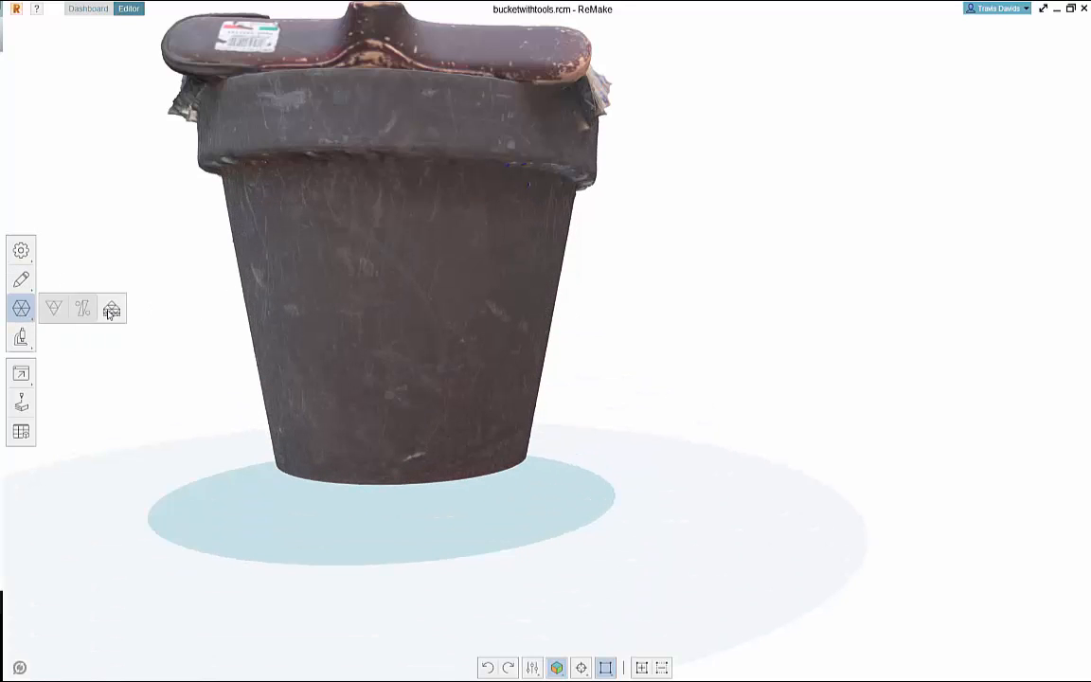
scroll(623, 322, down, 5)
middle_drag(577, 355, 566, 389)
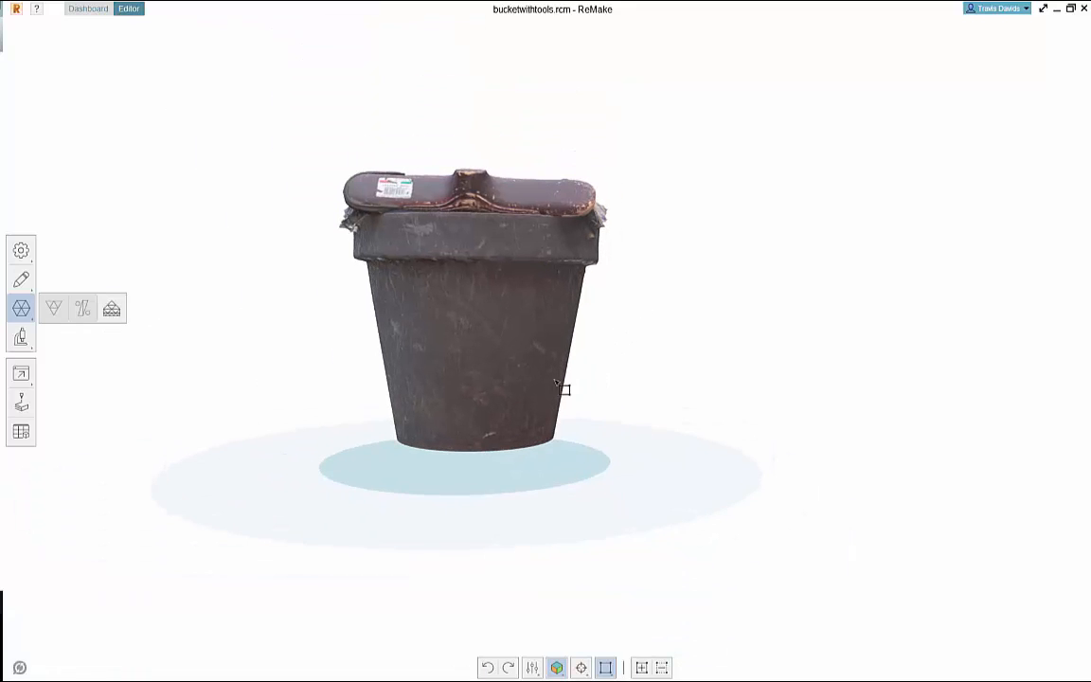
mouse_move(573, 412)
right_down()
mouse_move(643, 356)
mouse_move(636, 416)
mouse_move(507, 439)
mouse_move(583, 421)
right_up()
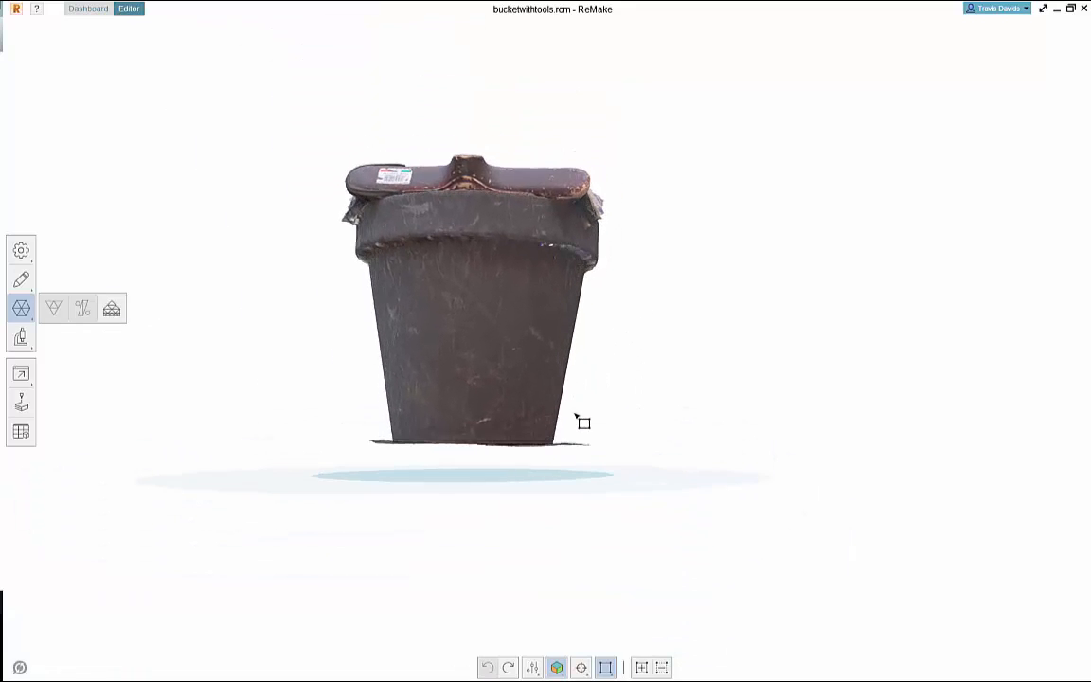
Select the entire bucket scan, including the ground patch, and start Decimate mesh.
scroll(638, 380, down, 2)
mouse_move(639, 380)
right_down()
mouse_move(631, 399)
mouse_move(633, 379)
right_up()
drag(692, 516, 365, 177)
right_drag(649, 269, 587, 284)
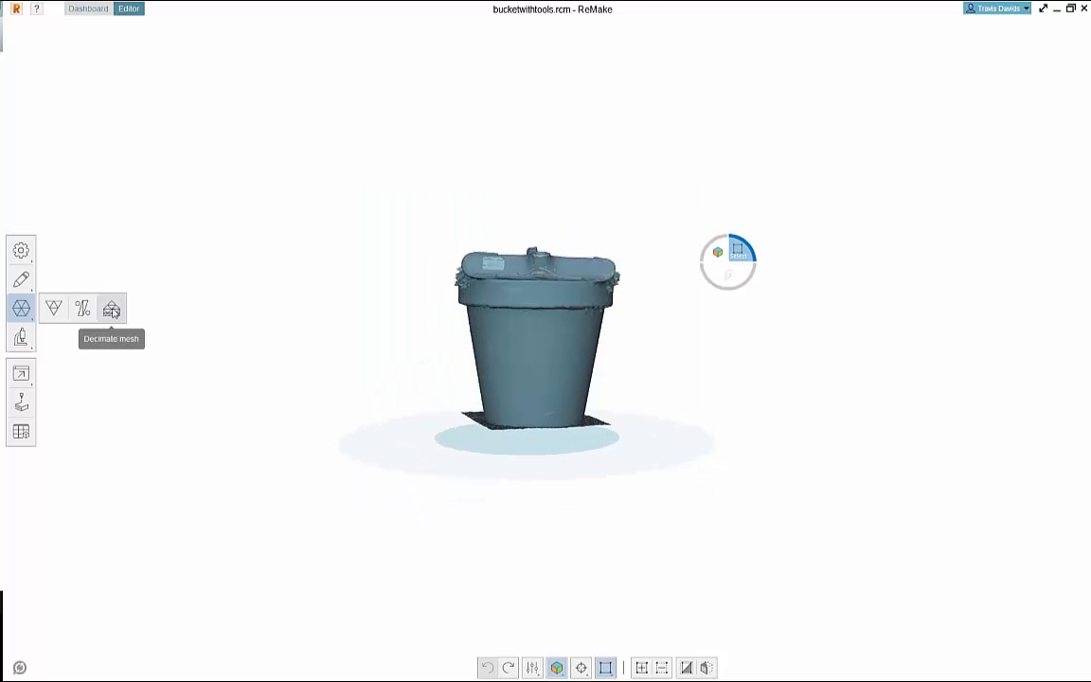
click(112, 308)
scroll(628, 297, up, 3)
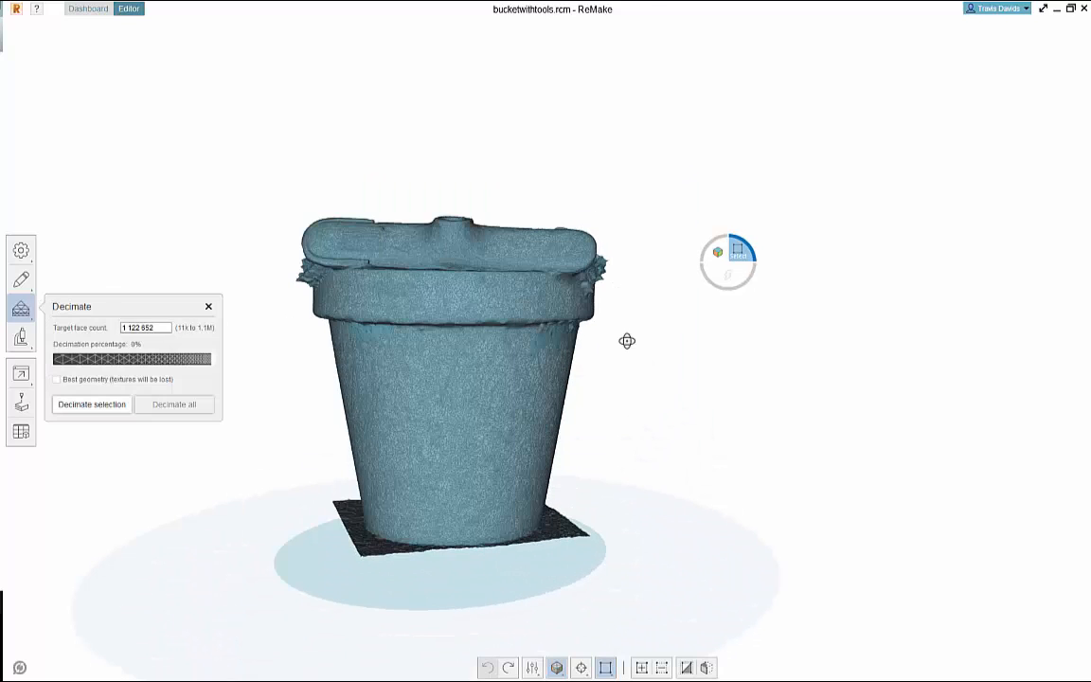
right_drag(628, 341, 548, 365)
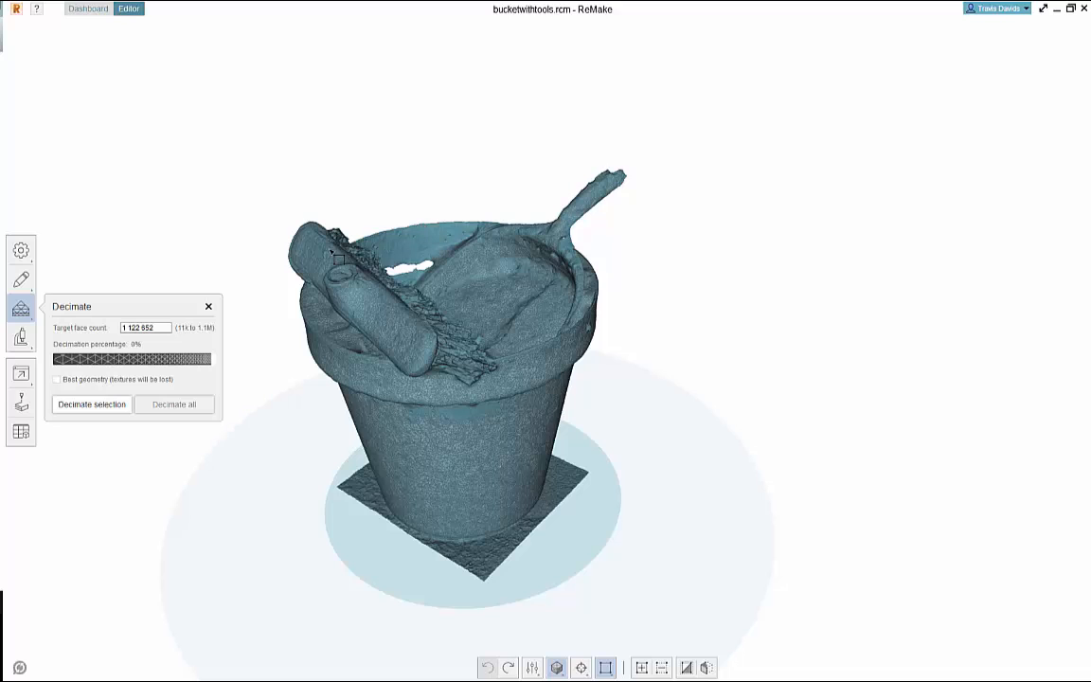
middle_drag(233, 225, 299, 218)
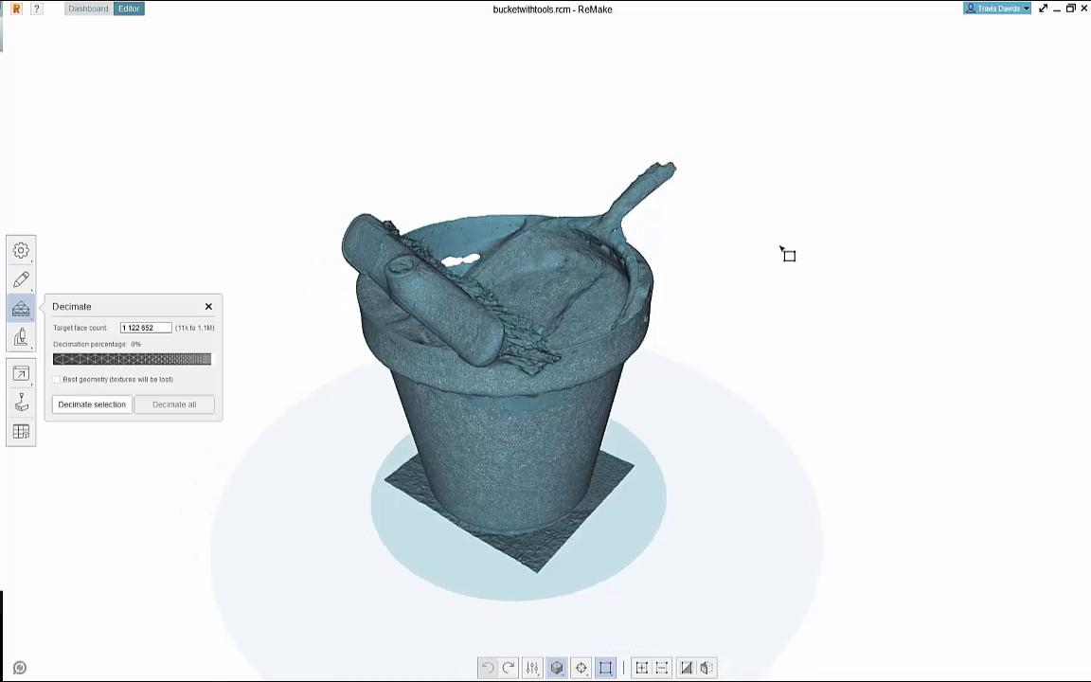
right_drag(781, 248, 739, 217)
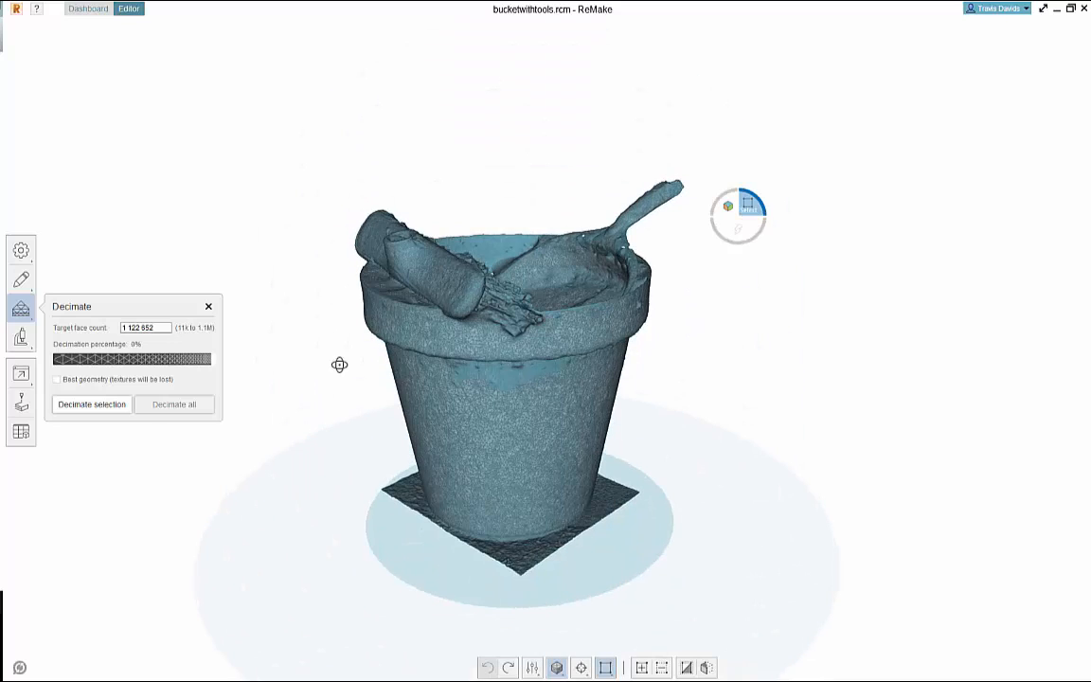
Try several decimation percentages for the whole mesh, including 46%, 64% and 43%.
right_drag(339, 364, 221, 371)
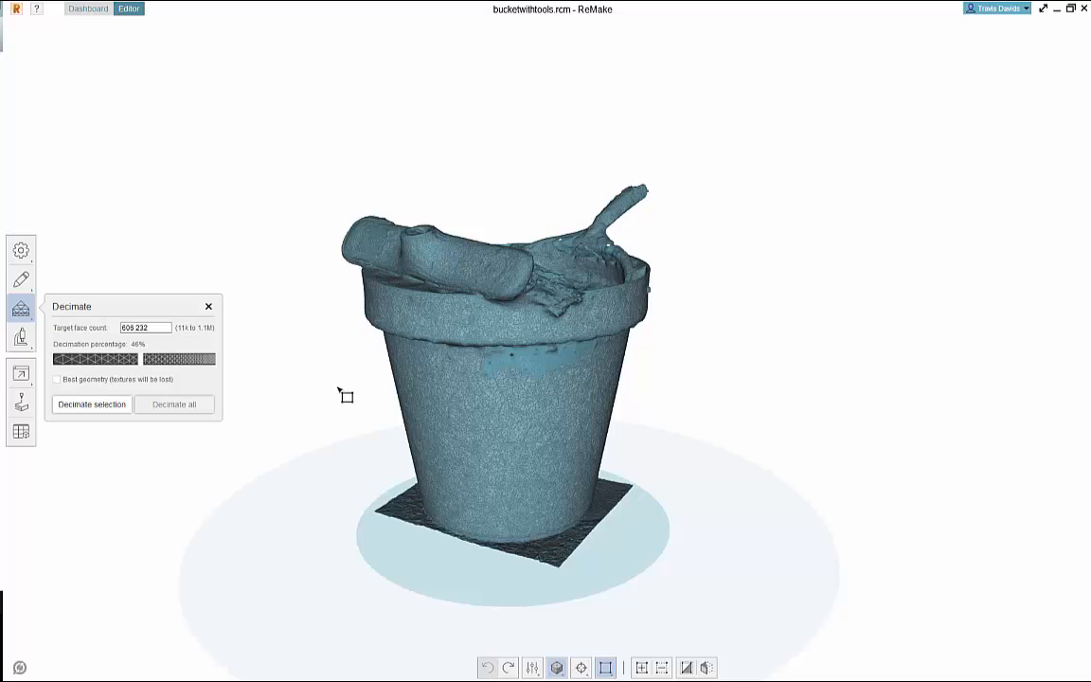
right_drag(339, 390, 537, 315)
right_drag(632, 323, 505, 346)
scroll(505, 345, up, 5)
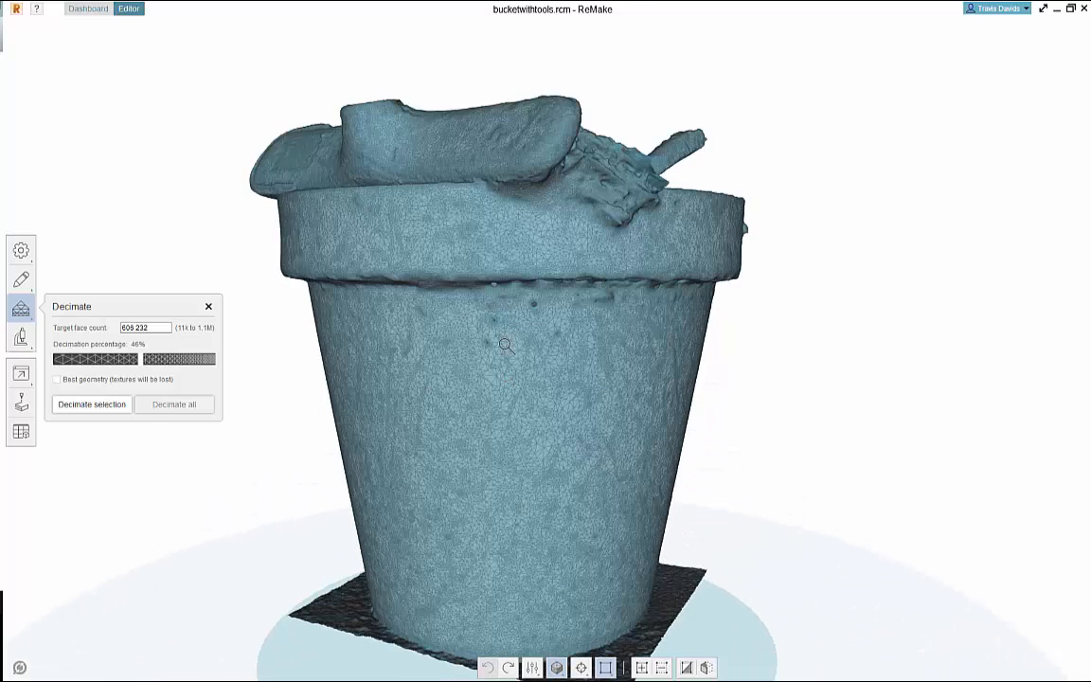
scroll(429, 363, down, 3)
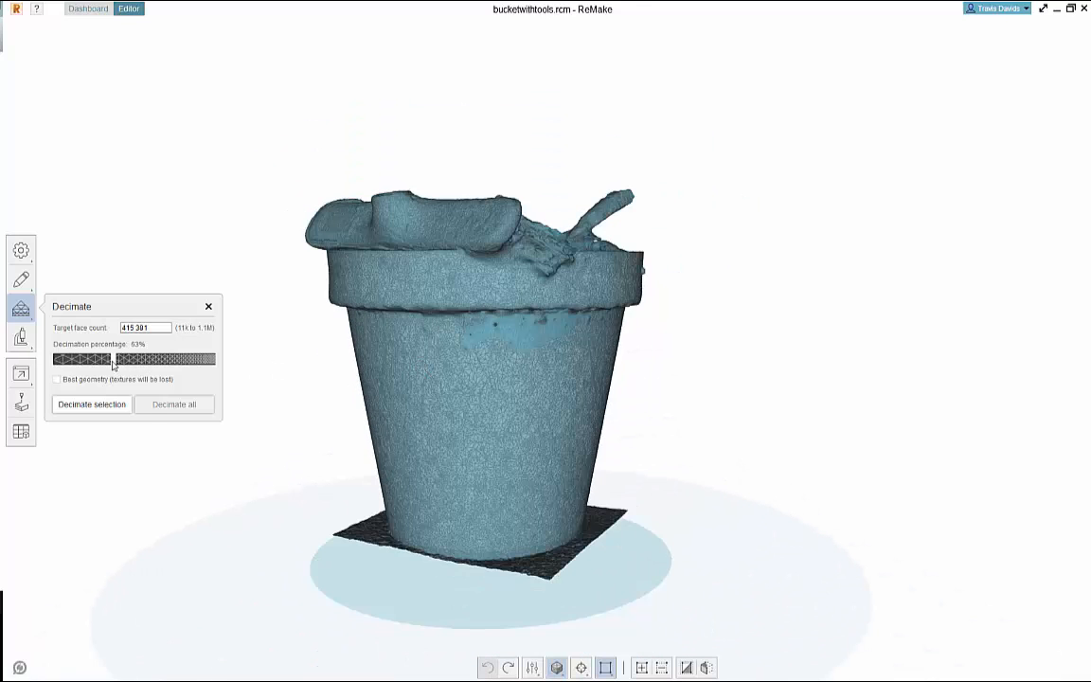
right_drag(313, 382, 360, 385)
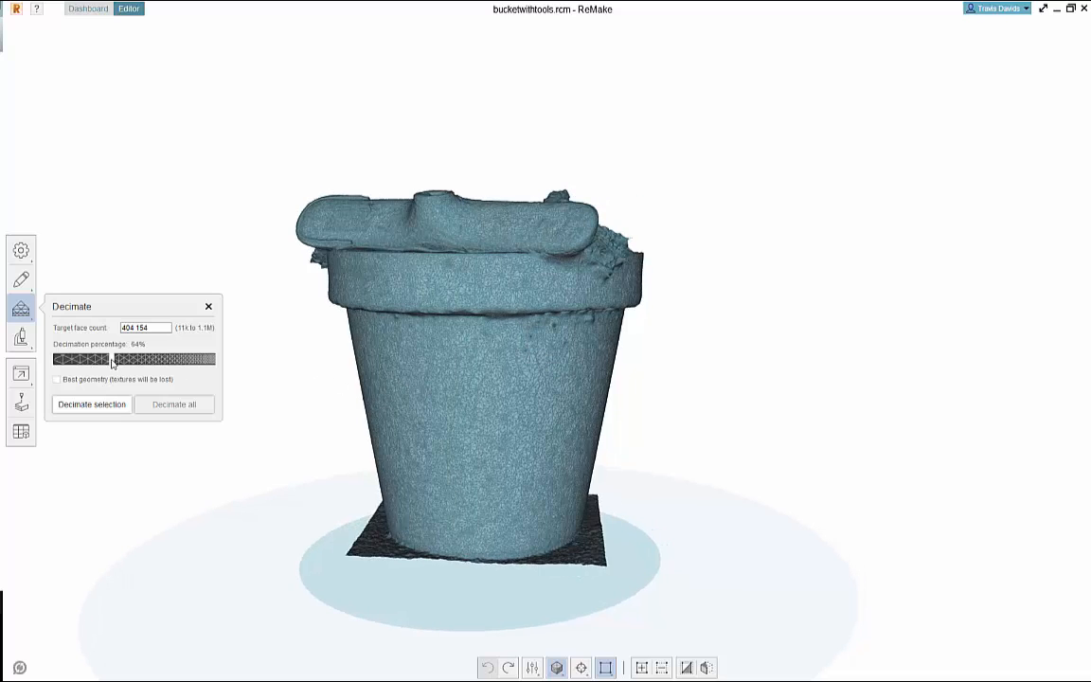
drag(76, 365, 49, 366)
right_drag(301, 354, 333, 372)
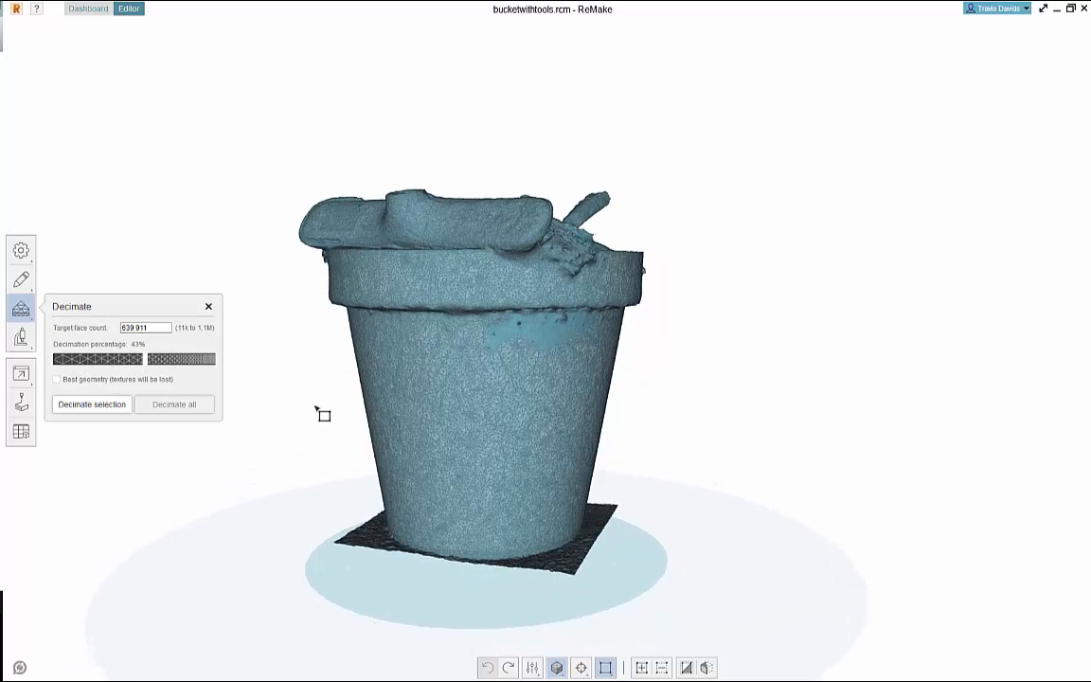
Reset the decimation percentage to 0% and close Decimate without applying it.
right_drag(317, 410, 184, 371)
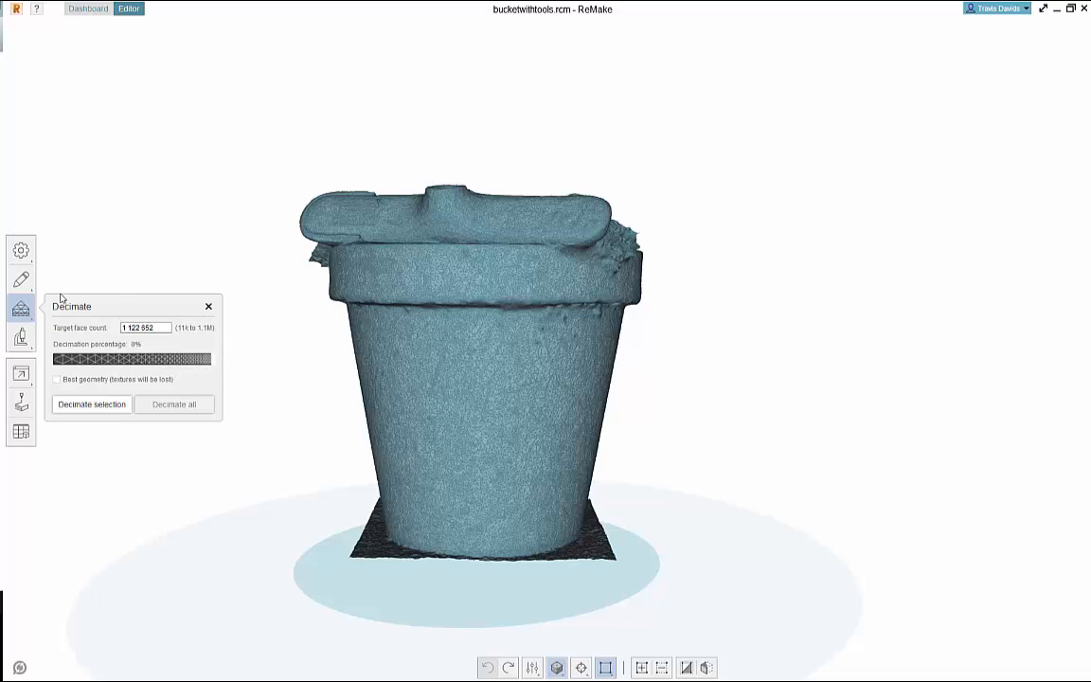
right_drag(345, 370, 214, 404)
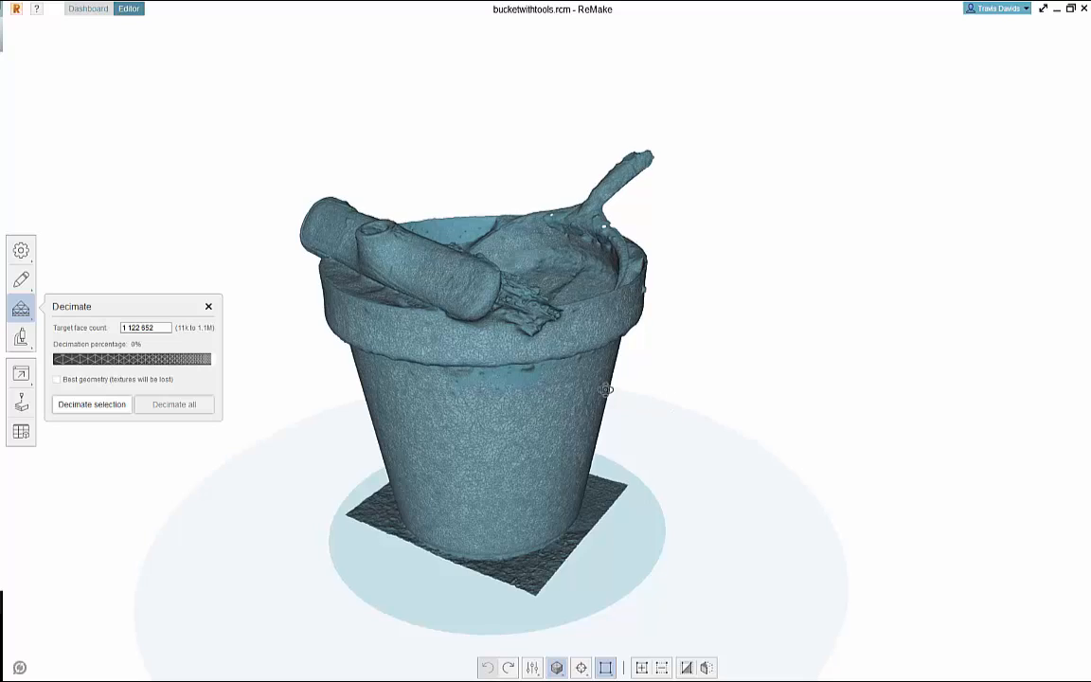
right_drag(612, 368, 175, 347)
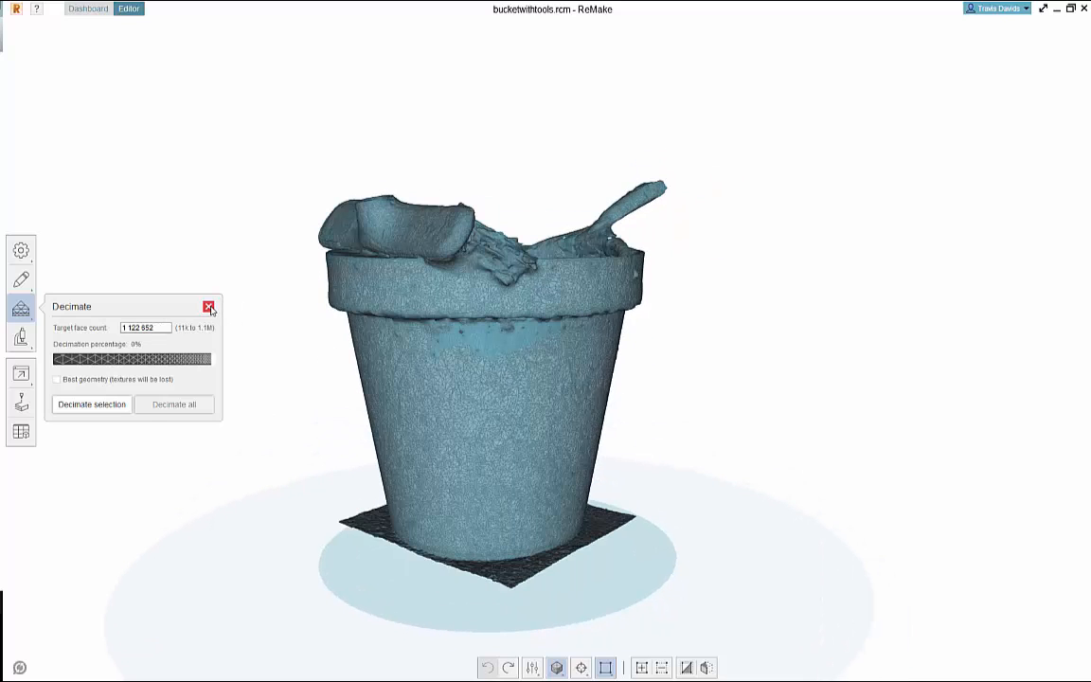
click(208, 307)
right_drag(295, 395, 81, 358)
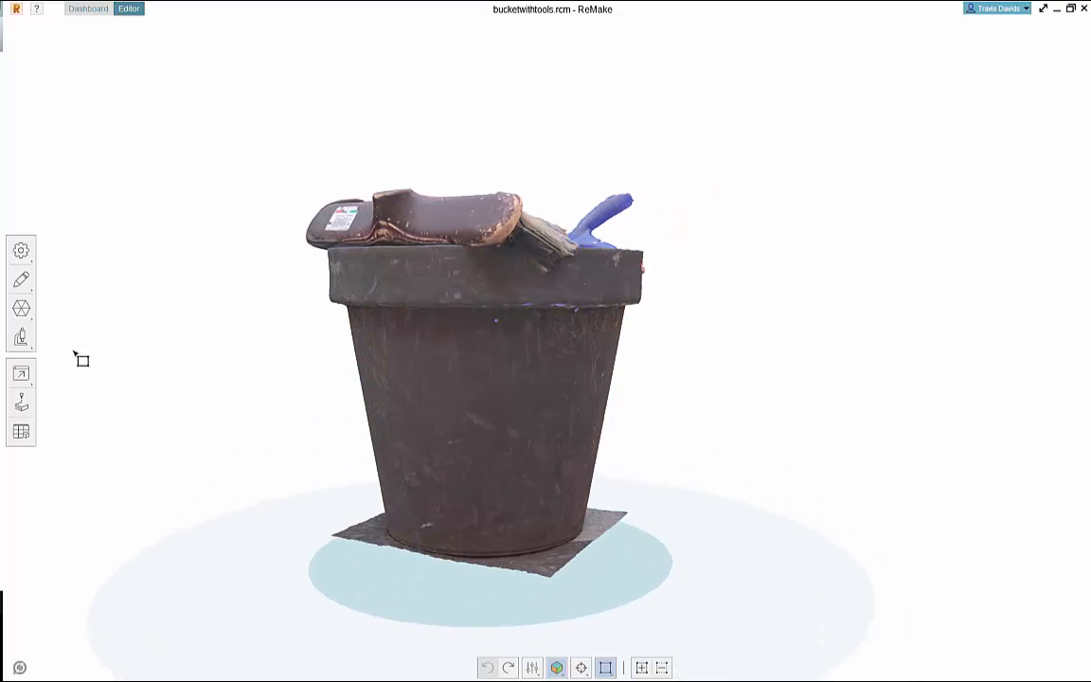
Change the bucket's display mode to Solid with wireframe.
click(21, 309)
right_drag(637, 369, 666, 442)
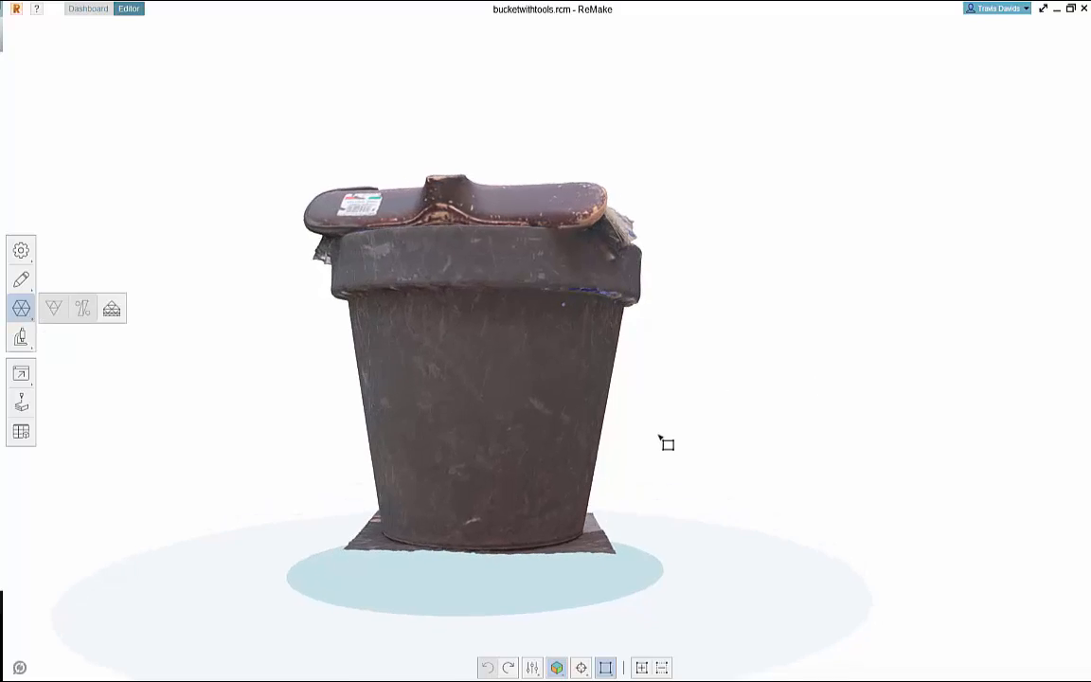
click(557, 668)
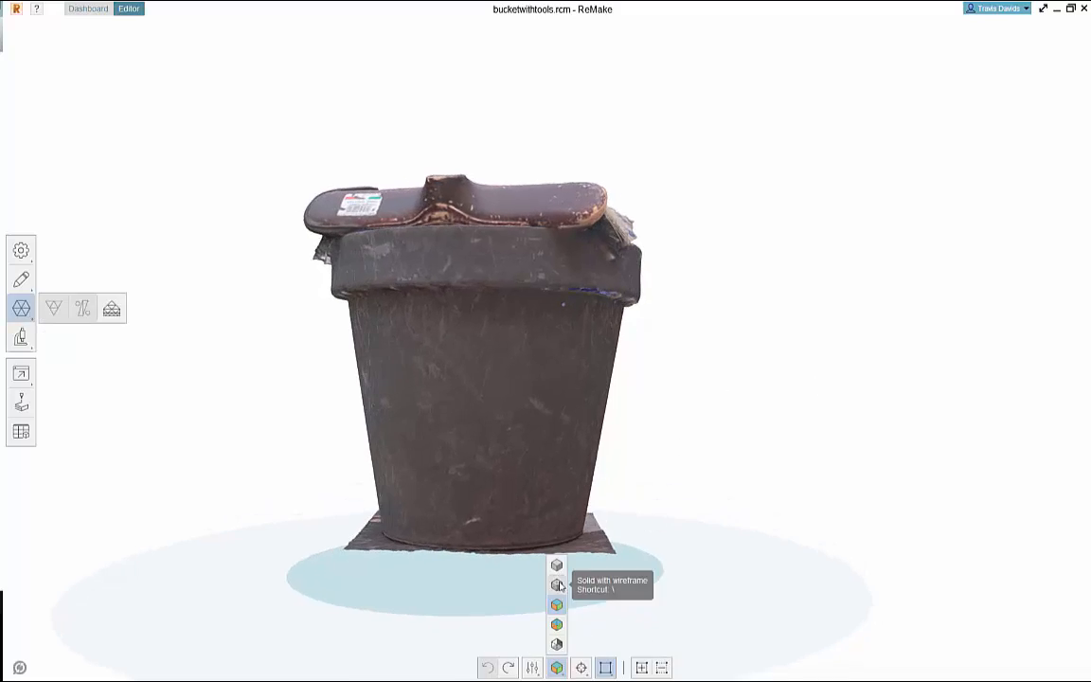
click(558, 581)
Select a rectangular patch of faces on the side of the bucket, below the rim.
scroll(625, 423, up, 3)
scroll(624, 425, down, 1)
middle_drag(639, 436, 628, 434)
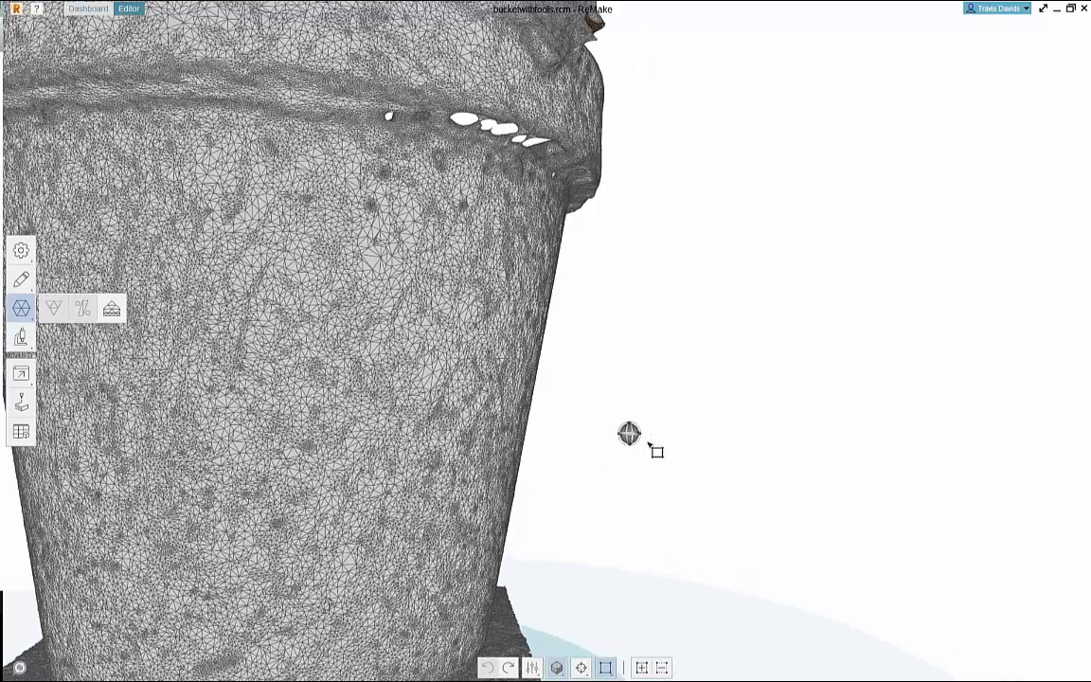
drag(681, 518, 274, 239)
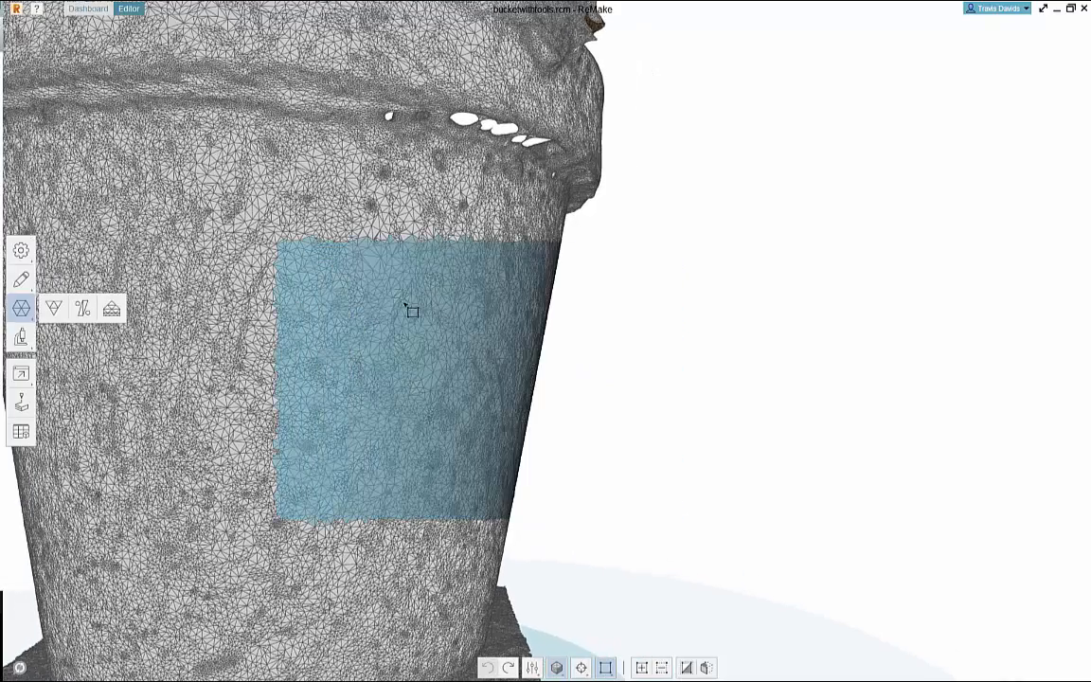
Examine the selected patch and its triangle density from the sides and from below the bucket.
scroll(530, 453, down, 5)
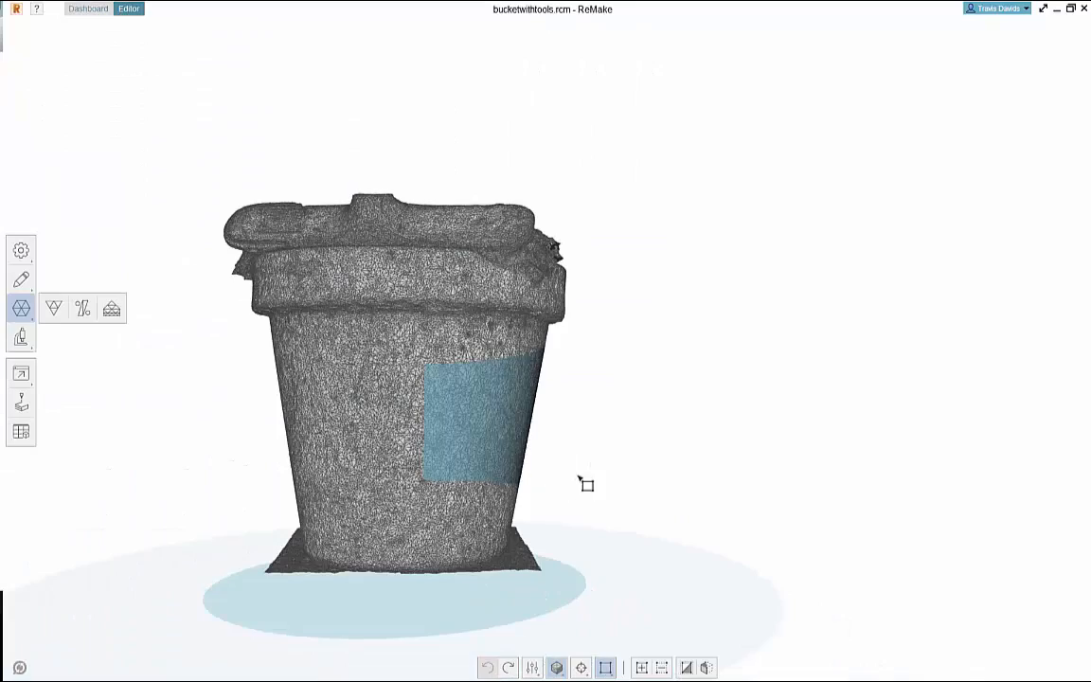
right_drag(581, 481, 542, 248)
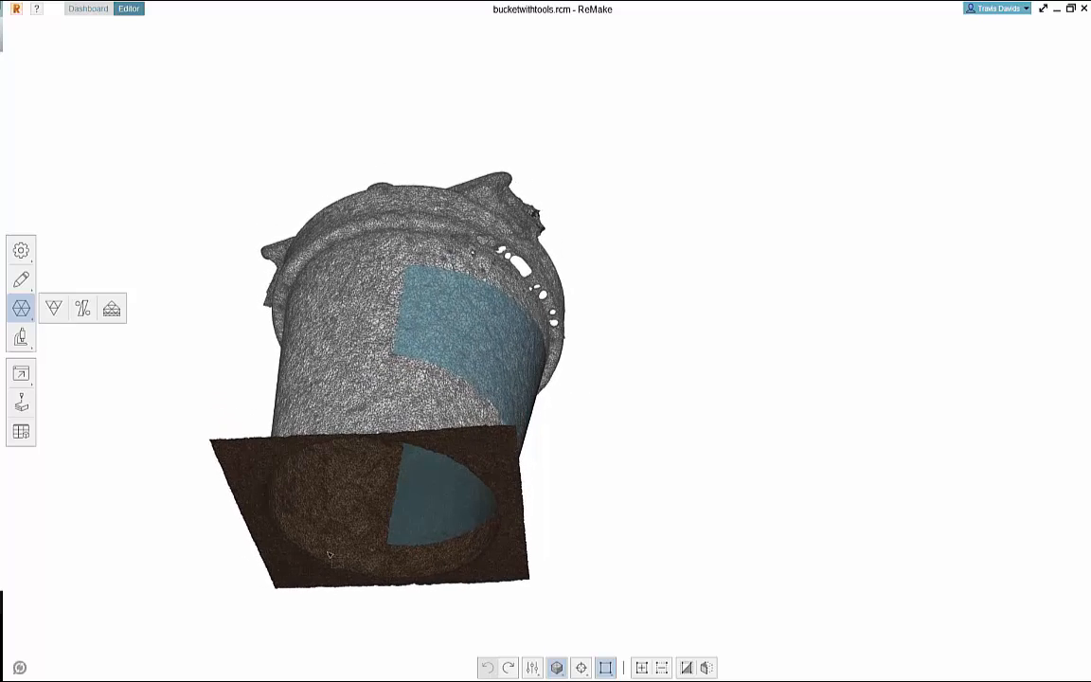
right_drag(576, 377, 633, 494)
scroll(493, 414, up, 3)
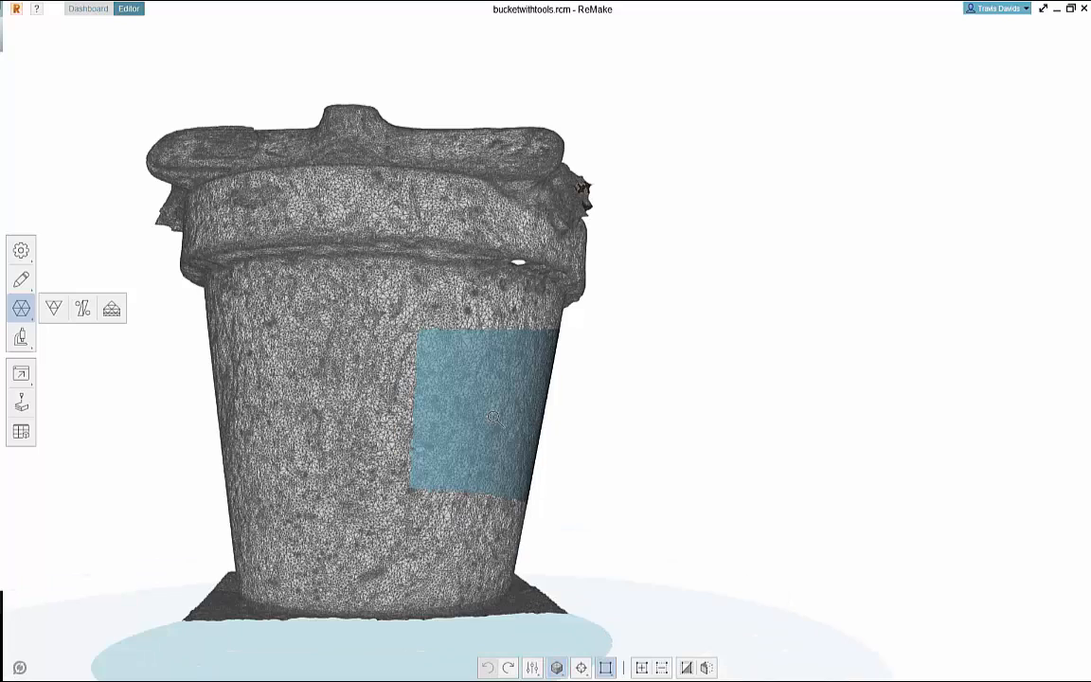
right_drag(619, 396, 582, 353)
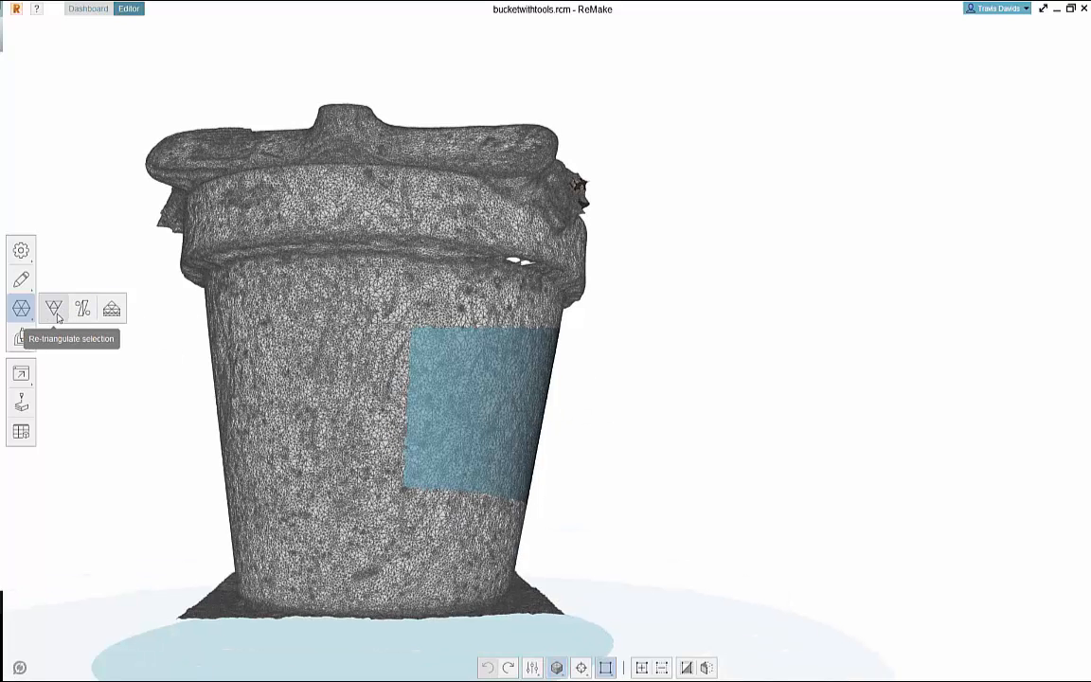
scroll(653, 403, up, 3)
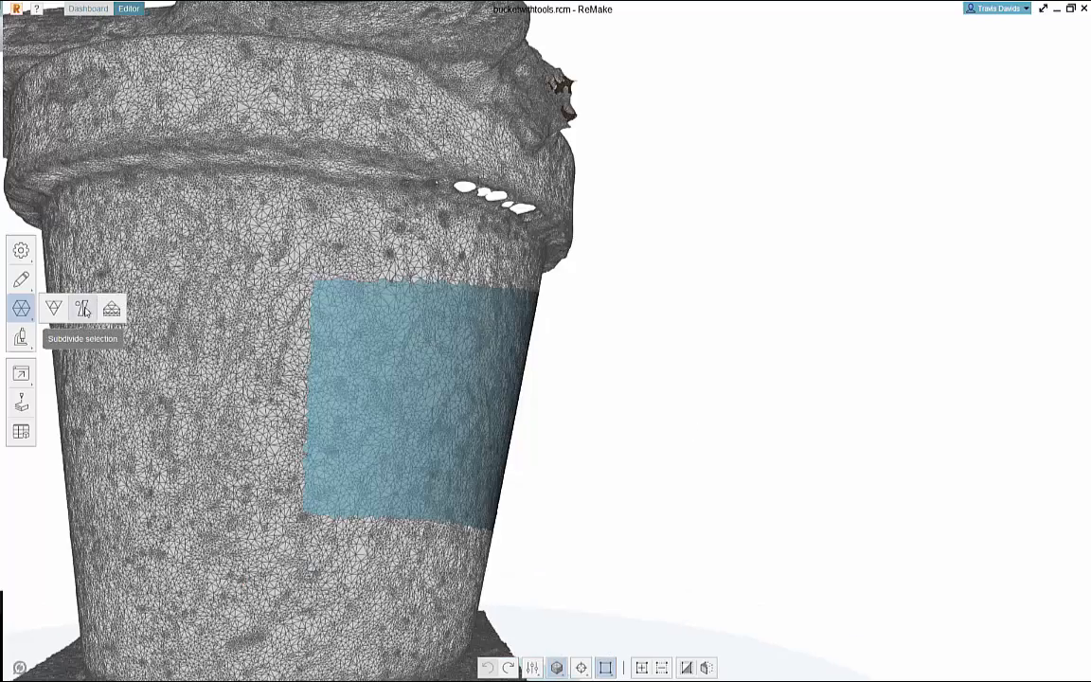
scroll(447, 347, up, 2)
scroll(442, 345, down, 4)
scroll(530, 312, up, 1)
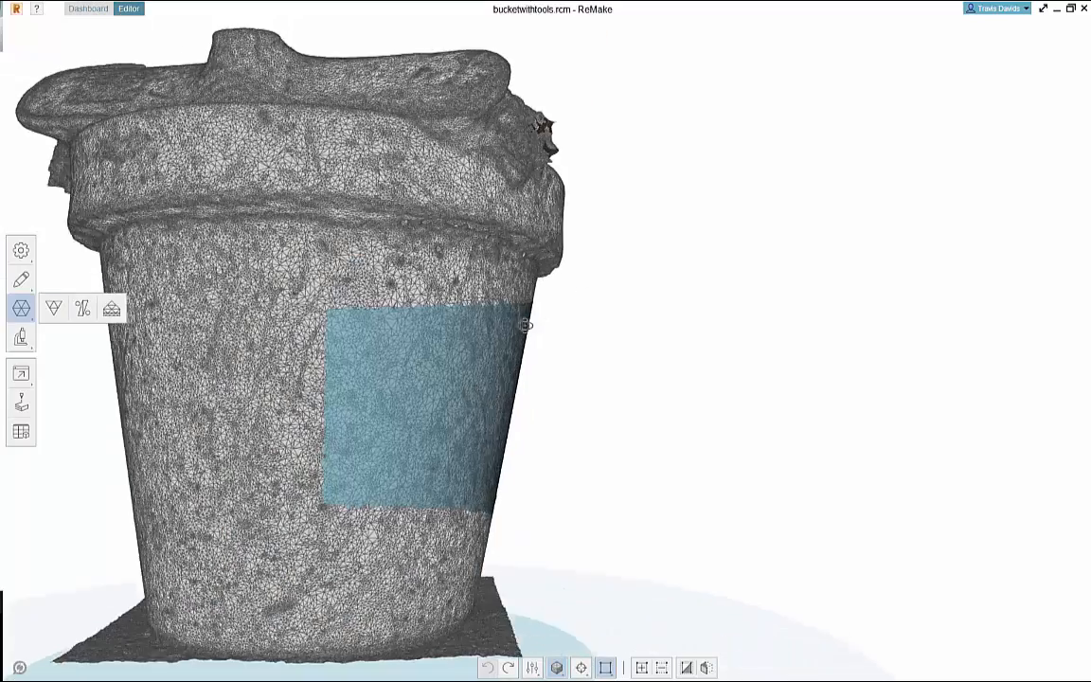
right_drag(526, 325, 400, 464)
right_drag(592, 336, 413, 270)
right_drag(606, 348, 657, 322)
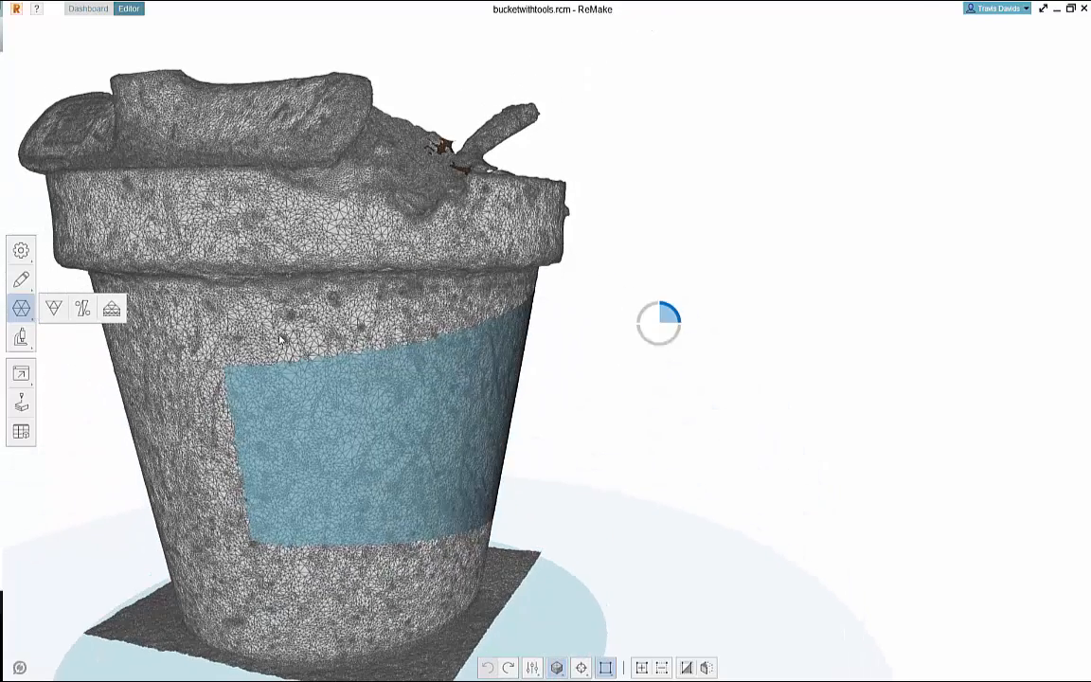
Decimate only the selected patch on the bucket's side to a much coarser triangle density.
right_drag(597, 263, 663, 223)
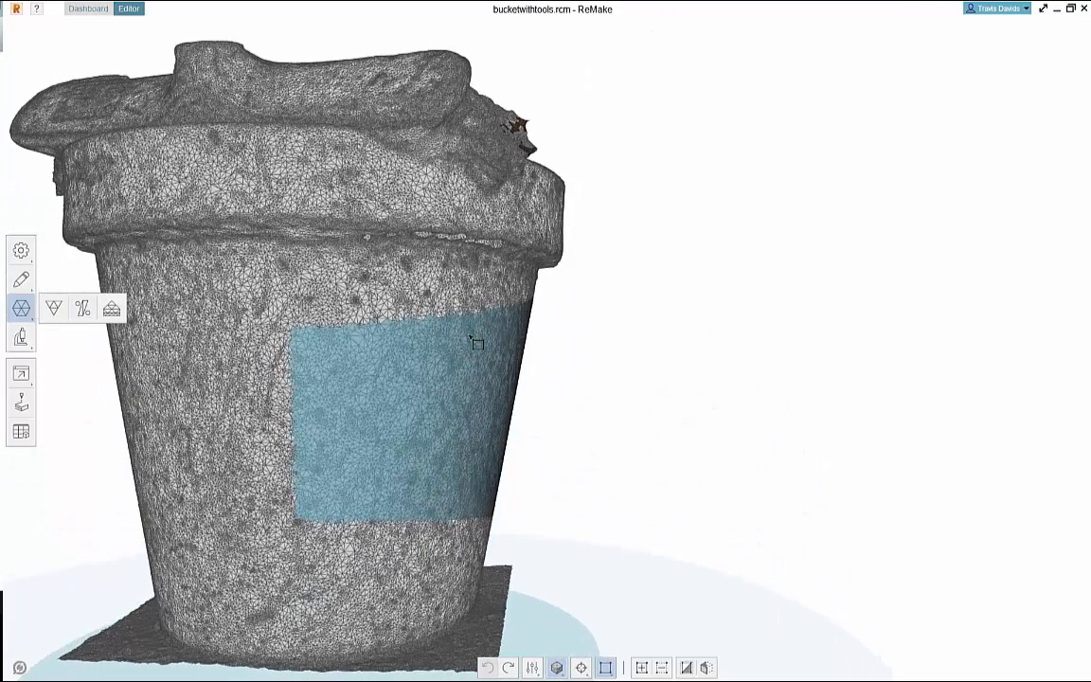
click(112, 308)
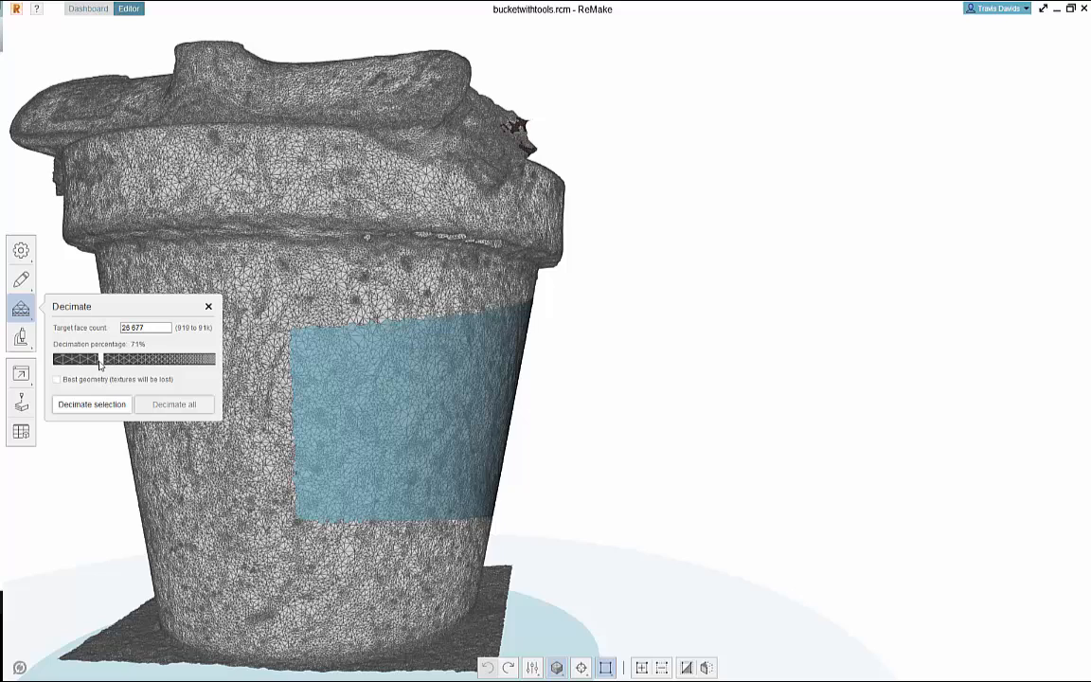
click(93, 404)
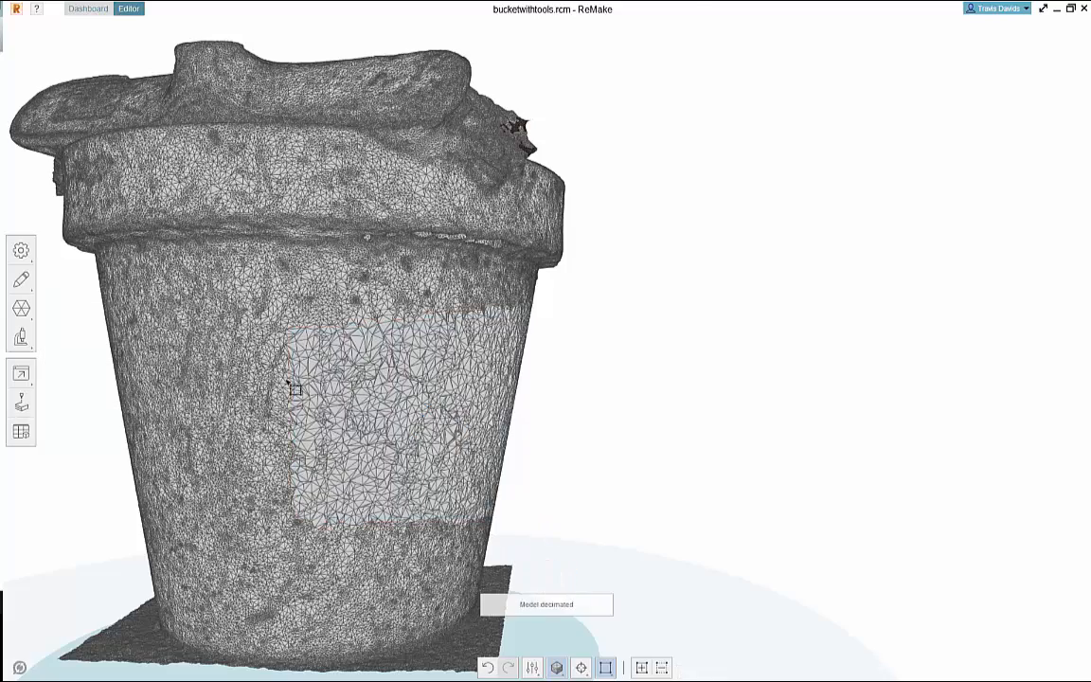
Examine the decimated patch and its transition into the dense surrounding mesh.
scroll(360, 419, up, 5)
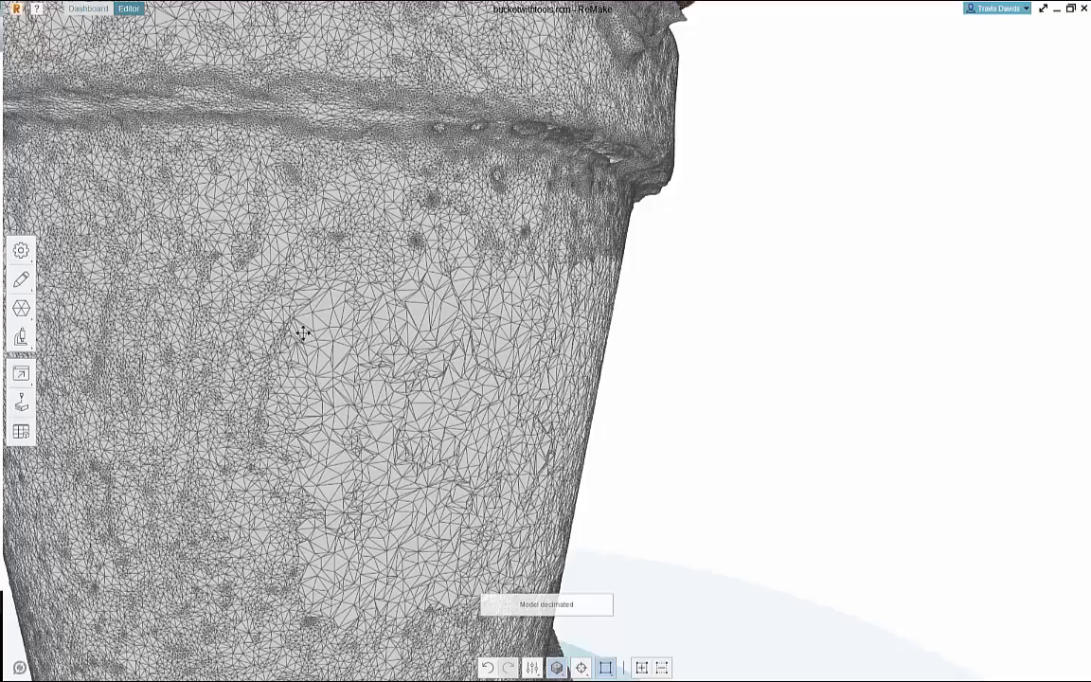
drag(302, 331, 457, 328)
scroll(540, 458, down, 5)
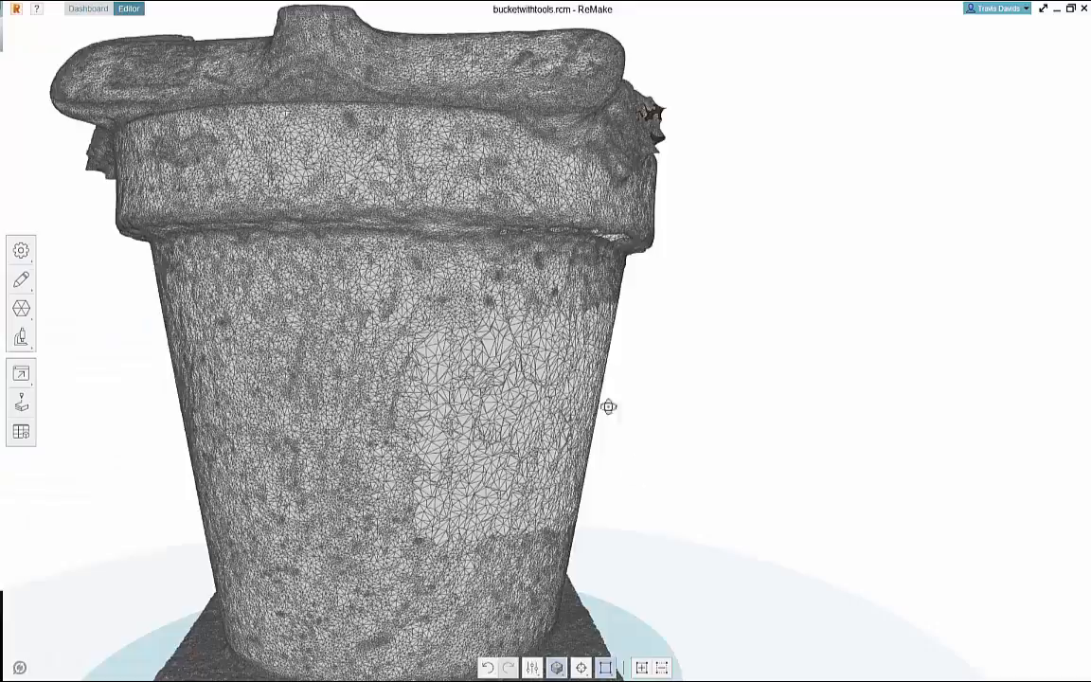
right_drag(609, 406, 658, 448)
middle_drag(657, 448, 709, 294)
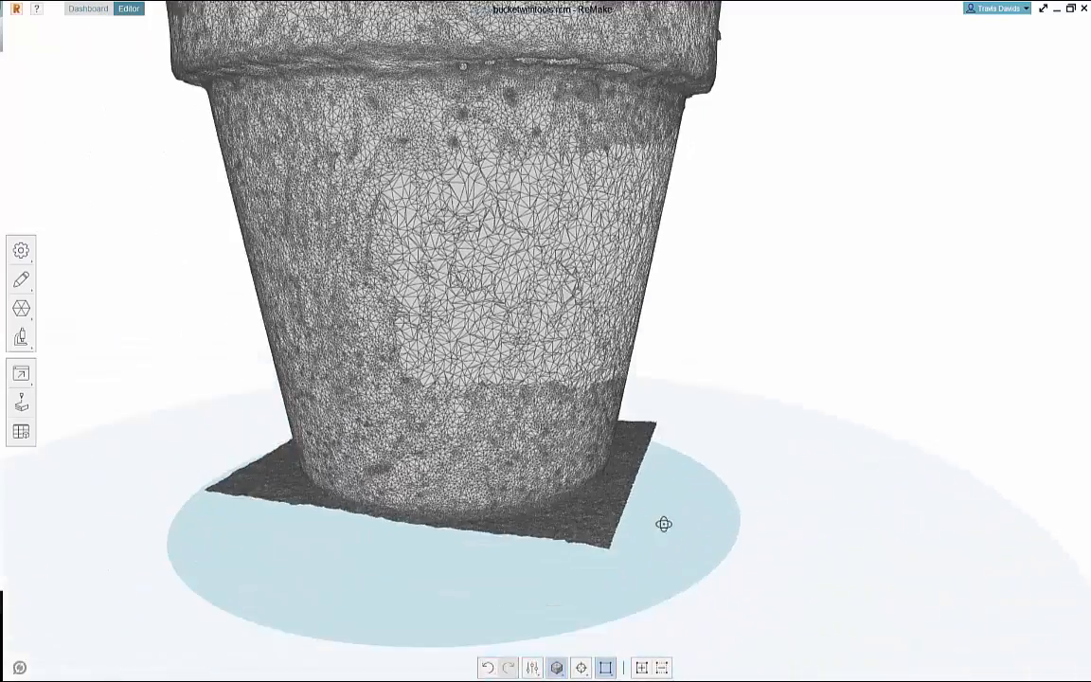
Examine the triangle density at the bucket's foot and ground patch, and compare it with the decimated area on the side.
middle_drag(662, 523, 670, 477)
scroll(709, 585, up, 5)
scroll(709, 584, down, 2)
scroll(709, 585, up, 3)
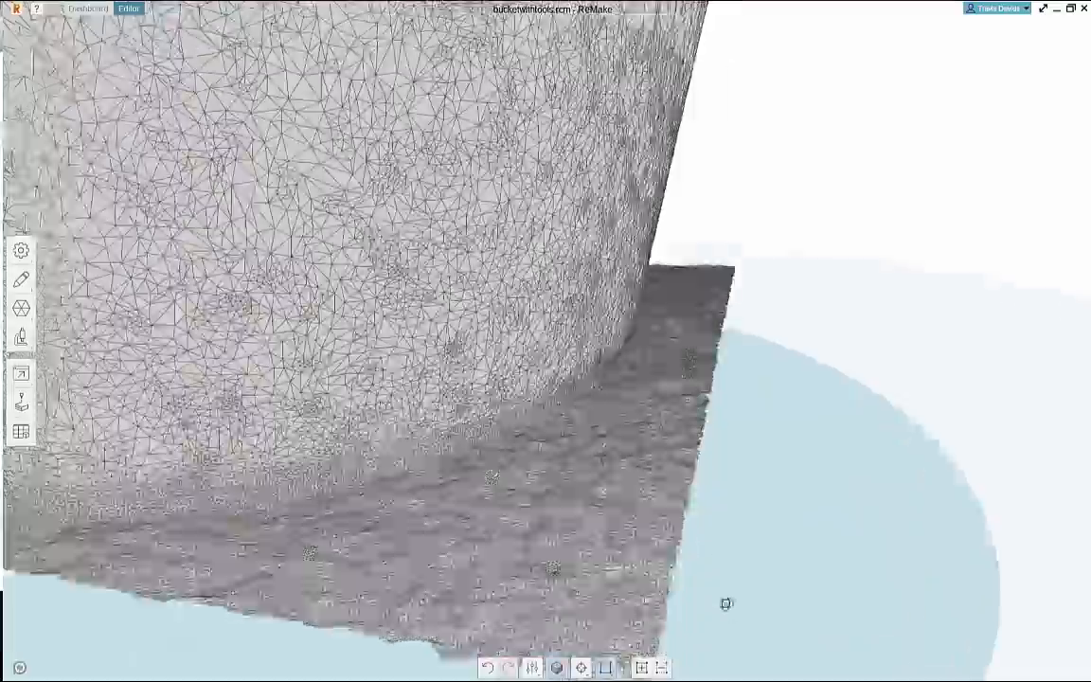
right_drag(725, 599, 733, 650)
middle_drag(733, 649, 755, 519)
right_drag(786, 546, 788, 607)
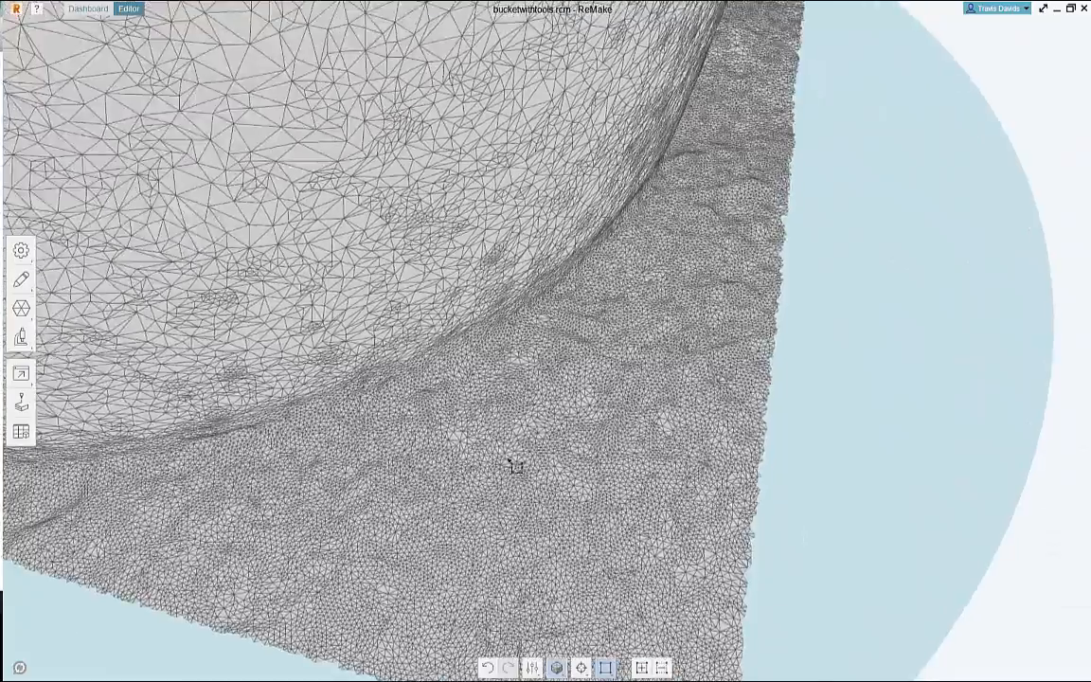
scroll(517, 463, down, 3)
scroll(432, 365, down, 2)
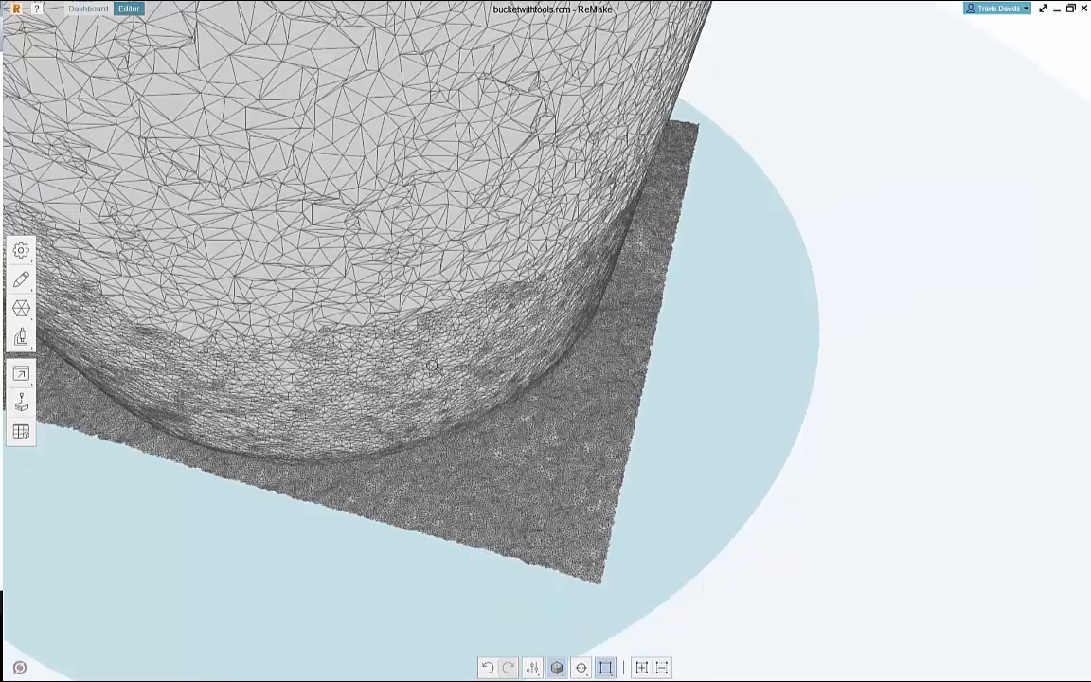
middle_drag(696, 388, 680, 456)
right_drag(694, 309, 687, 197)
scroll(685, 251, down, 4)
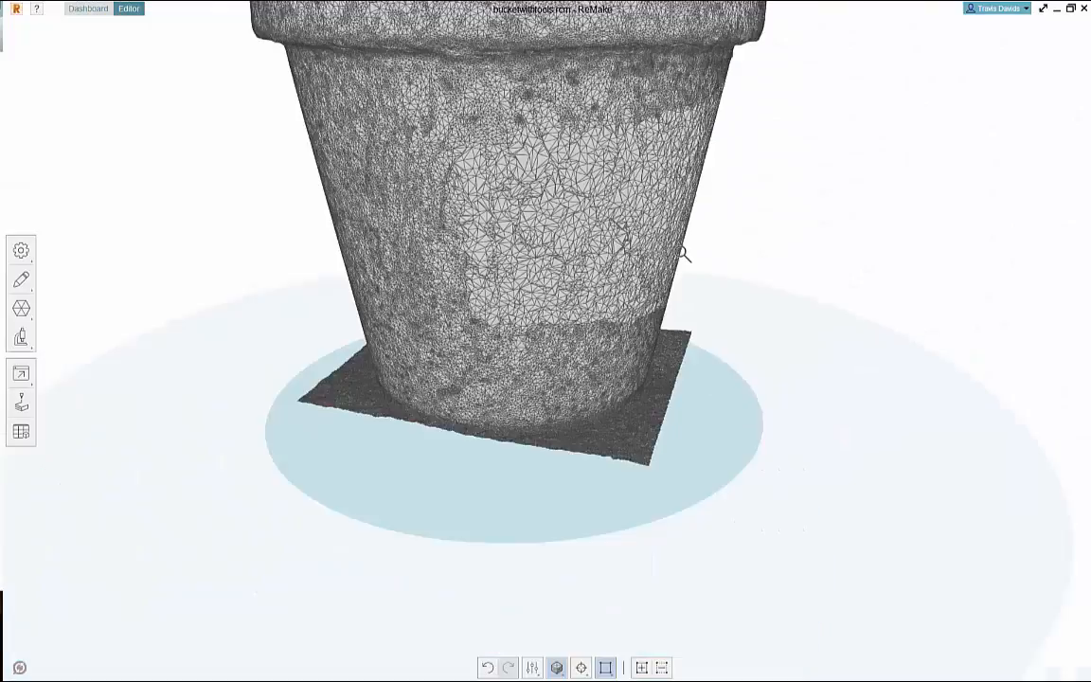
middle_drag(685, 253, 705, 365)
right_click(728, 213)
middle_drag(727, 217, 663, 322)
right_drag(731, 358, 595, 298)
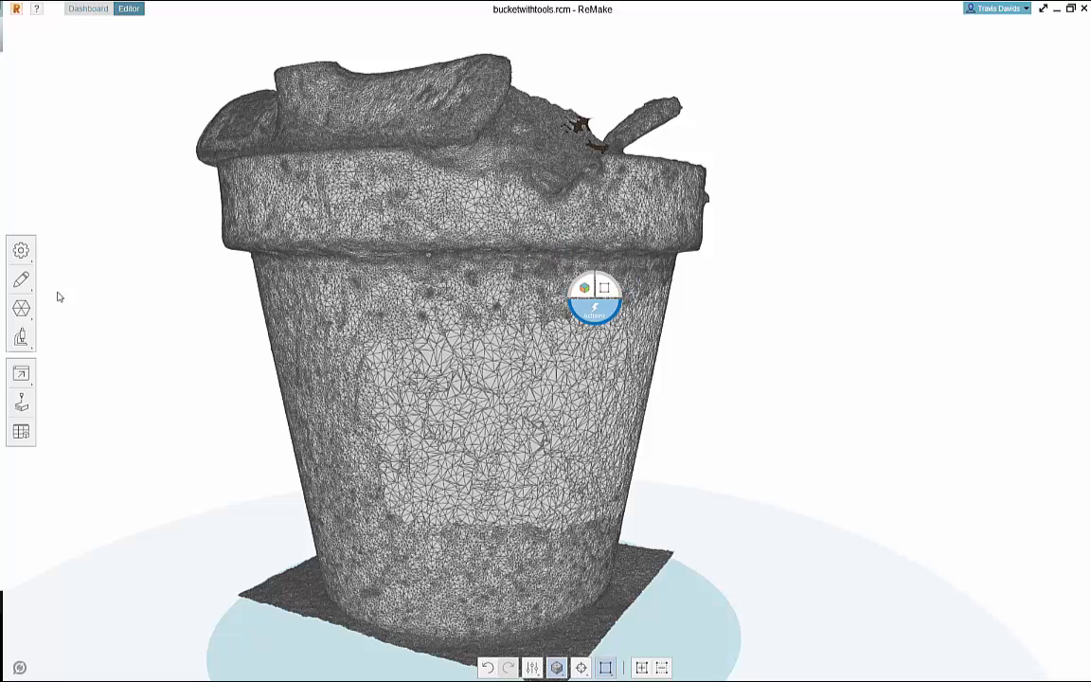
Run the mesh diagnostics on the whole bucket model to detect issues.
click(27, 313)
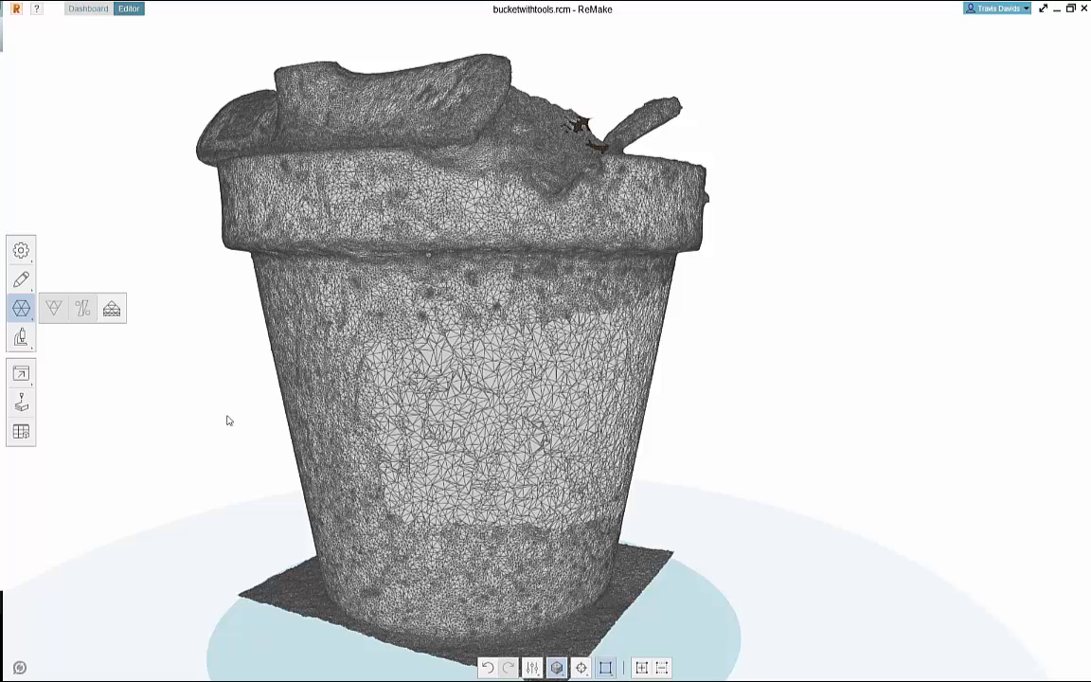
right_drag(227, 419, 246, 415)
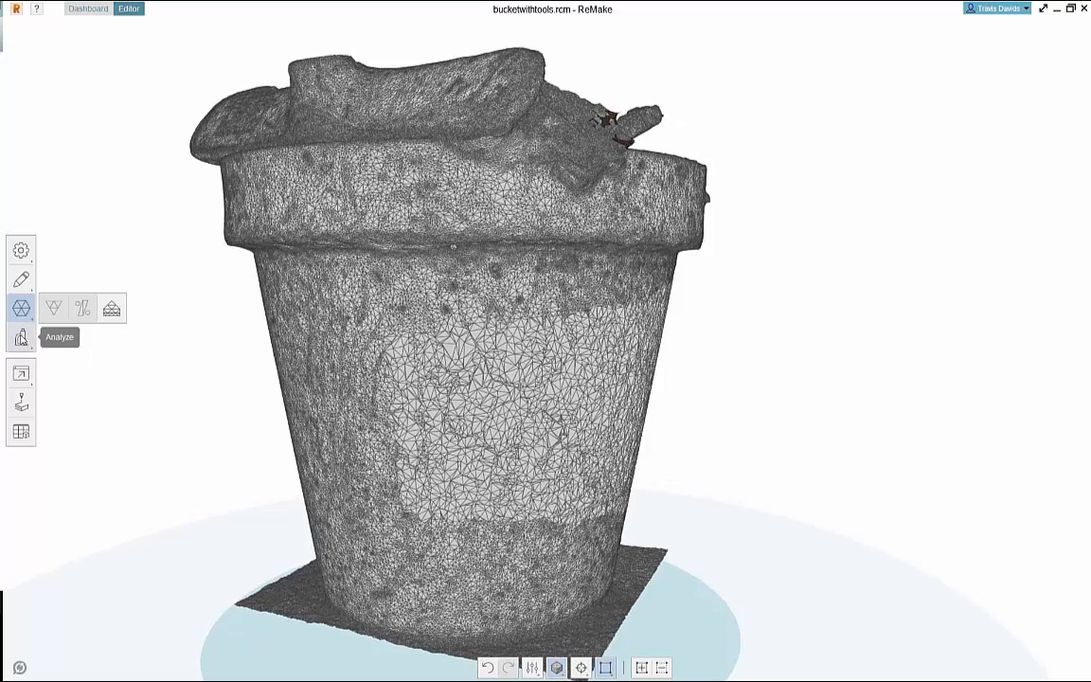
click(21, 338)
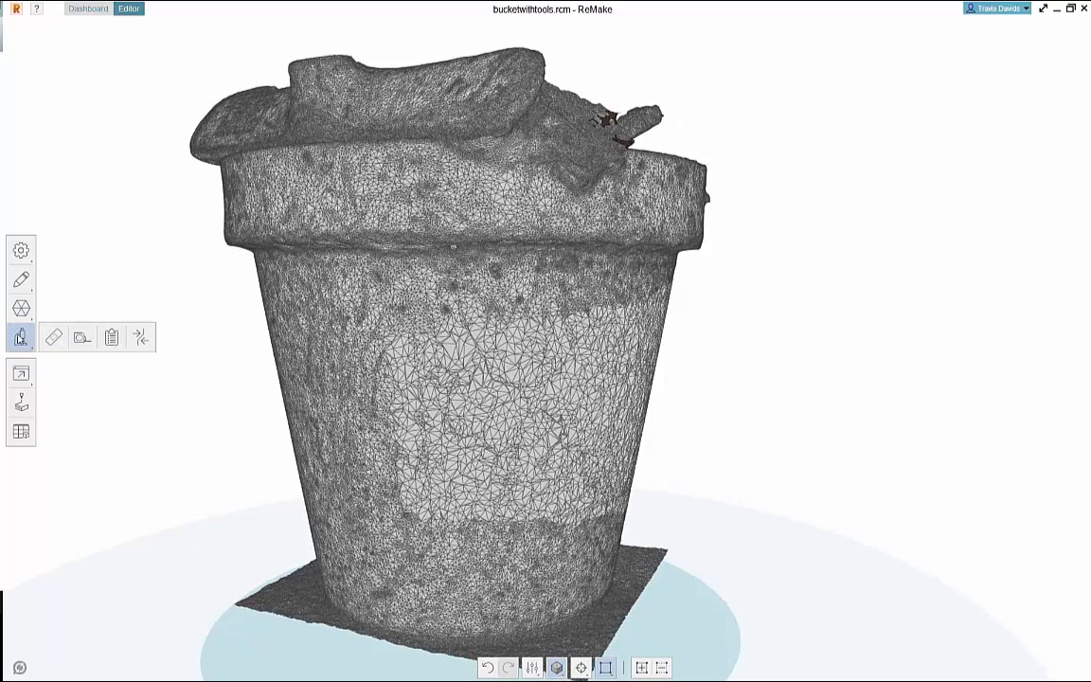
click(52, 341)
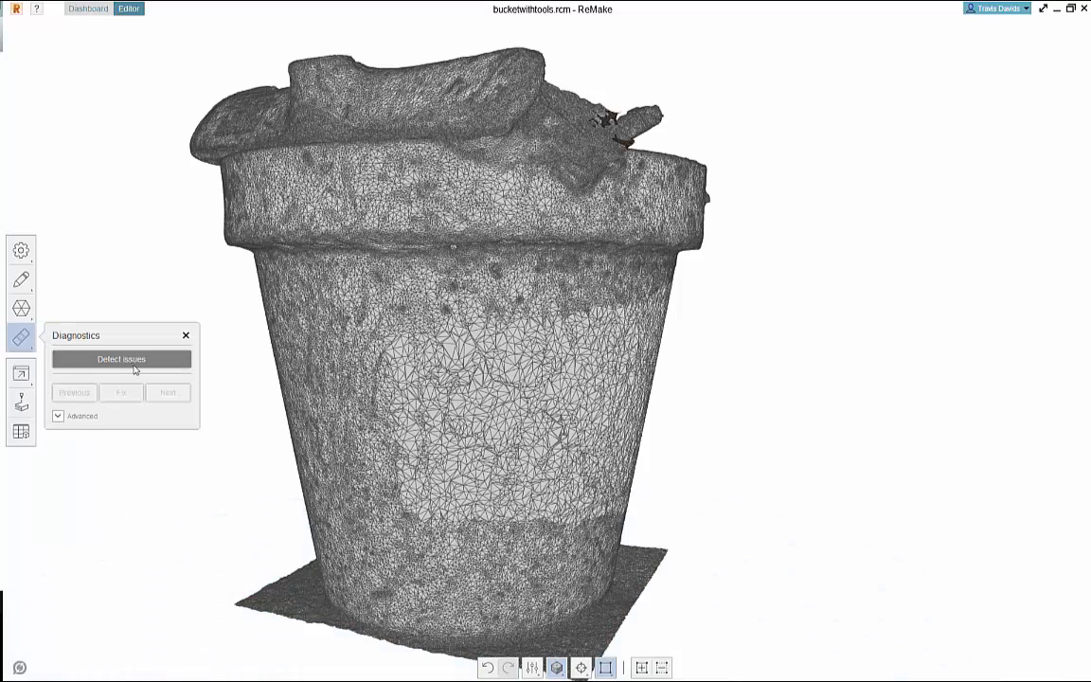
right_drag(569, 284, 553, 357)
scroll(636, 386, down, 2)
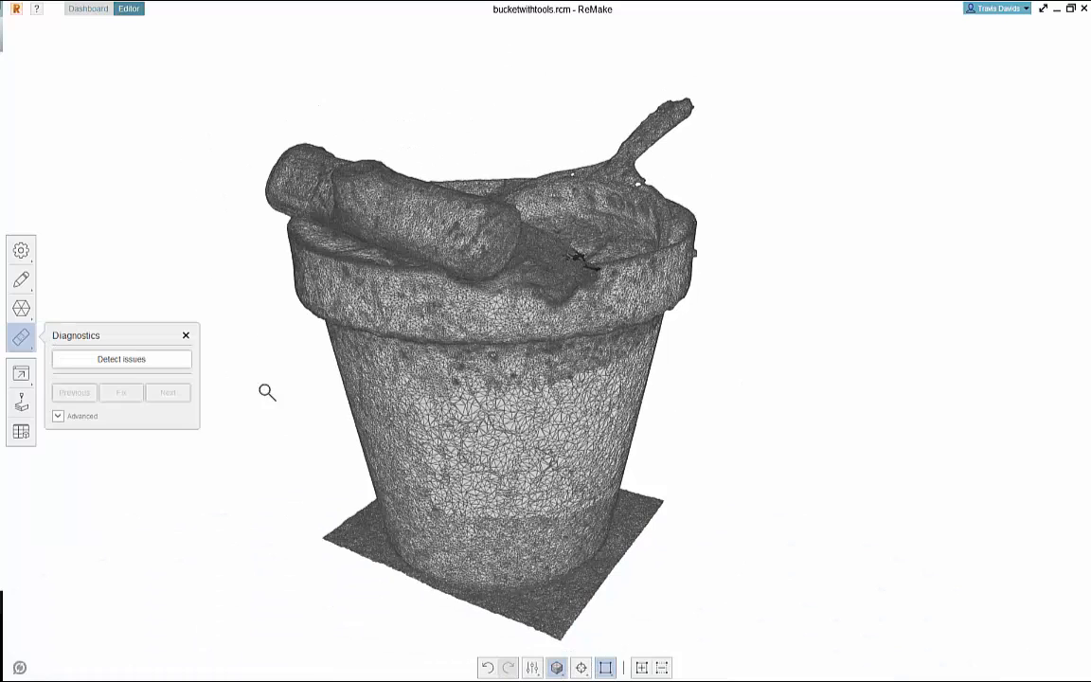
click(126, 360)
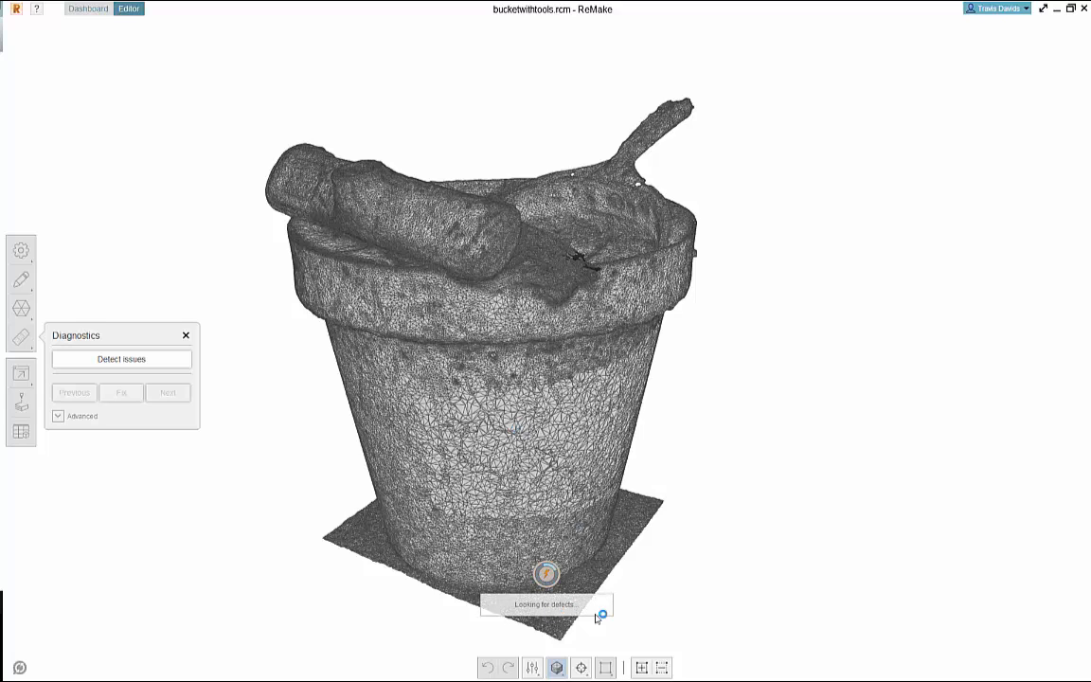
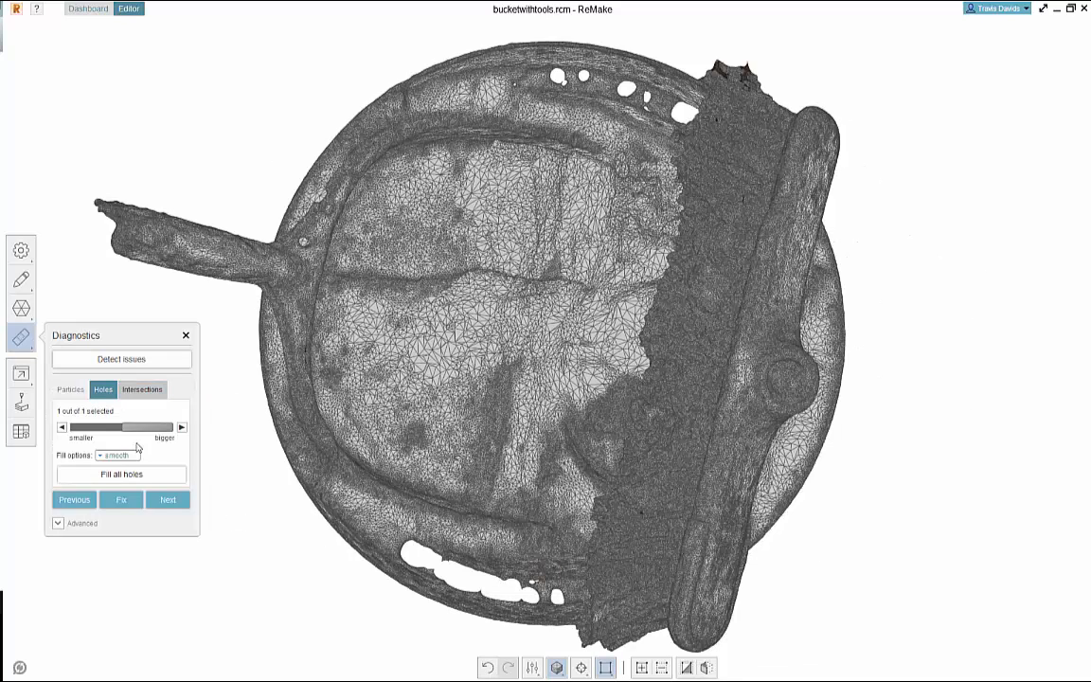
Highlight the detected intersections on the mesh, and close the diagnostics without removing any.
click(142, 389)
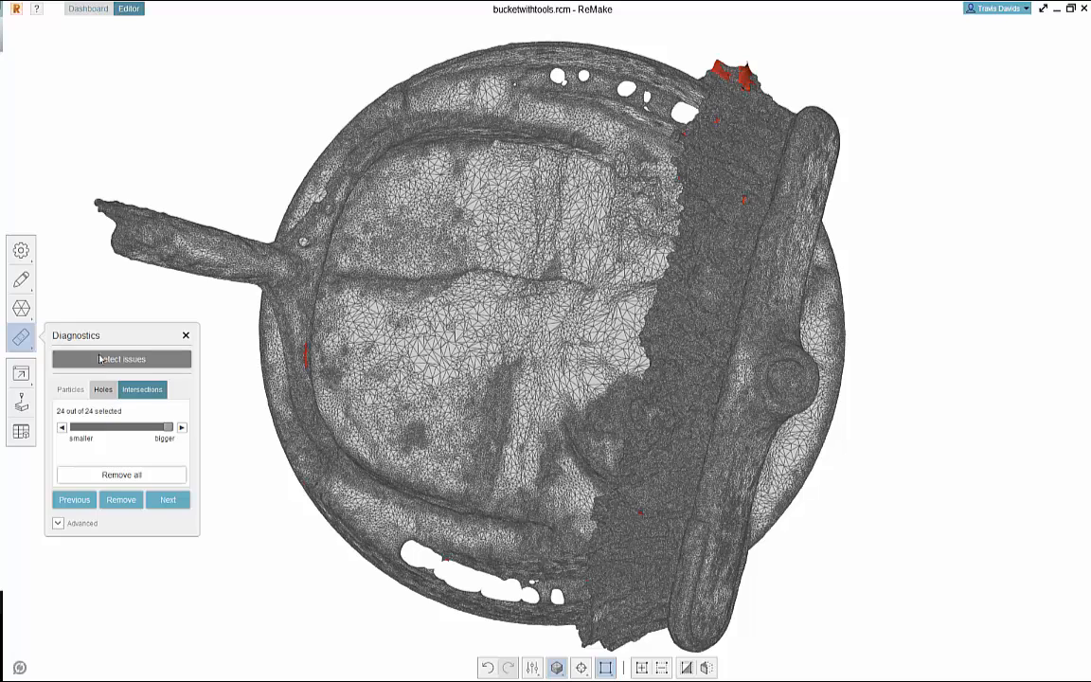
click(185, 336)
mouse_move(21, 336)
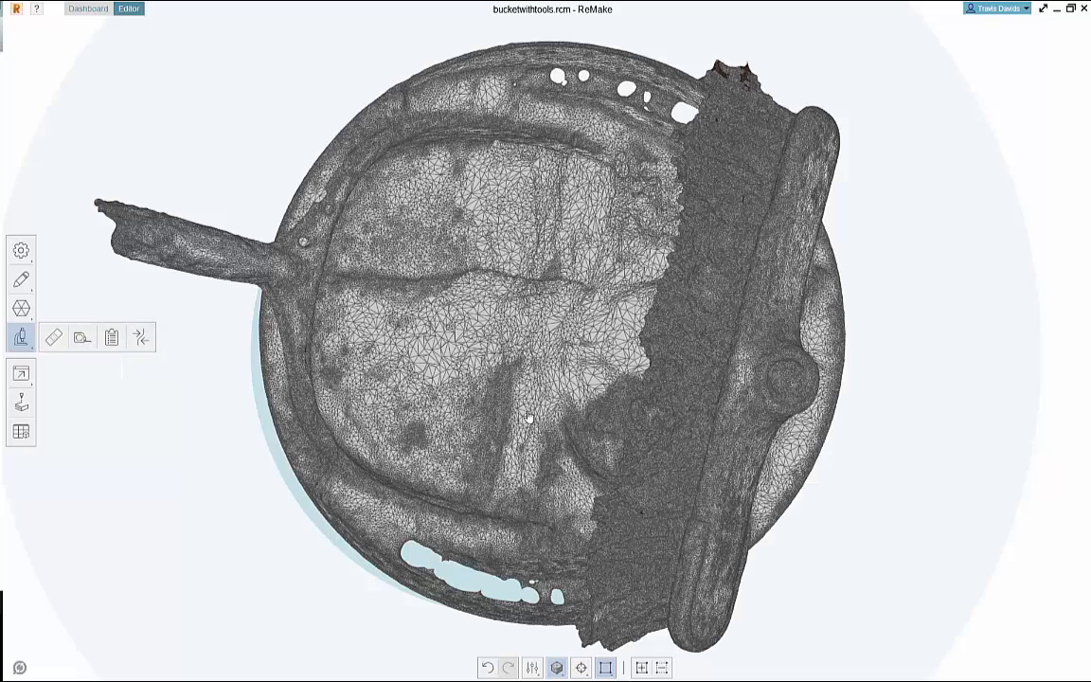
right_drag(892, 427, 783, 229)
scroll(464, 350, down, 3)
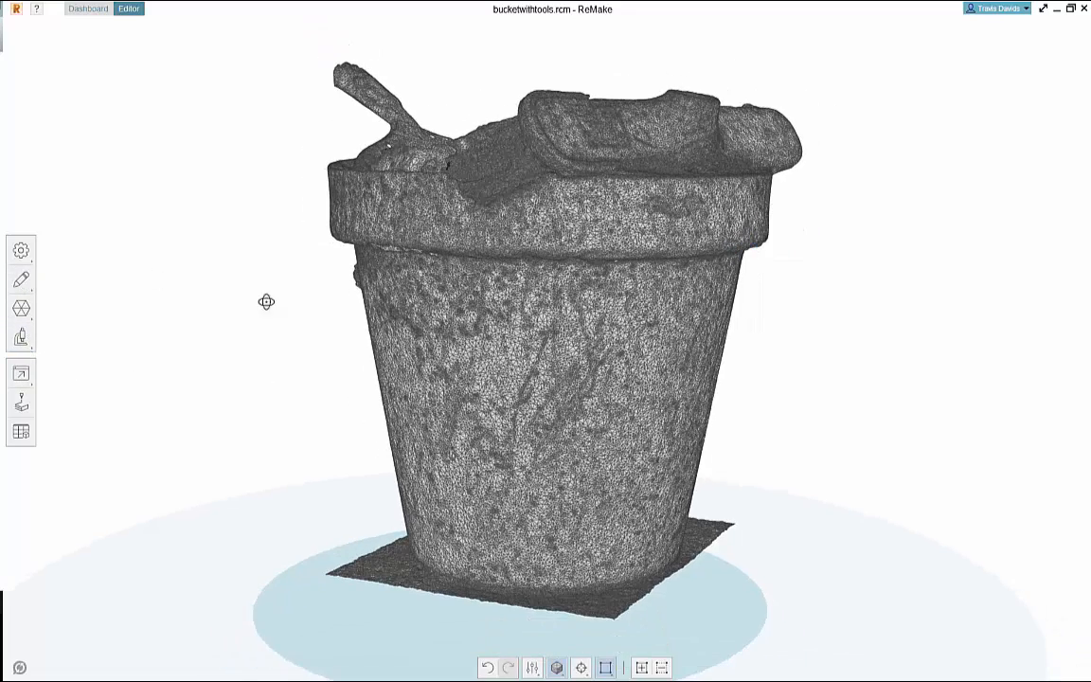
right_drag(266, 302, 277, 353)
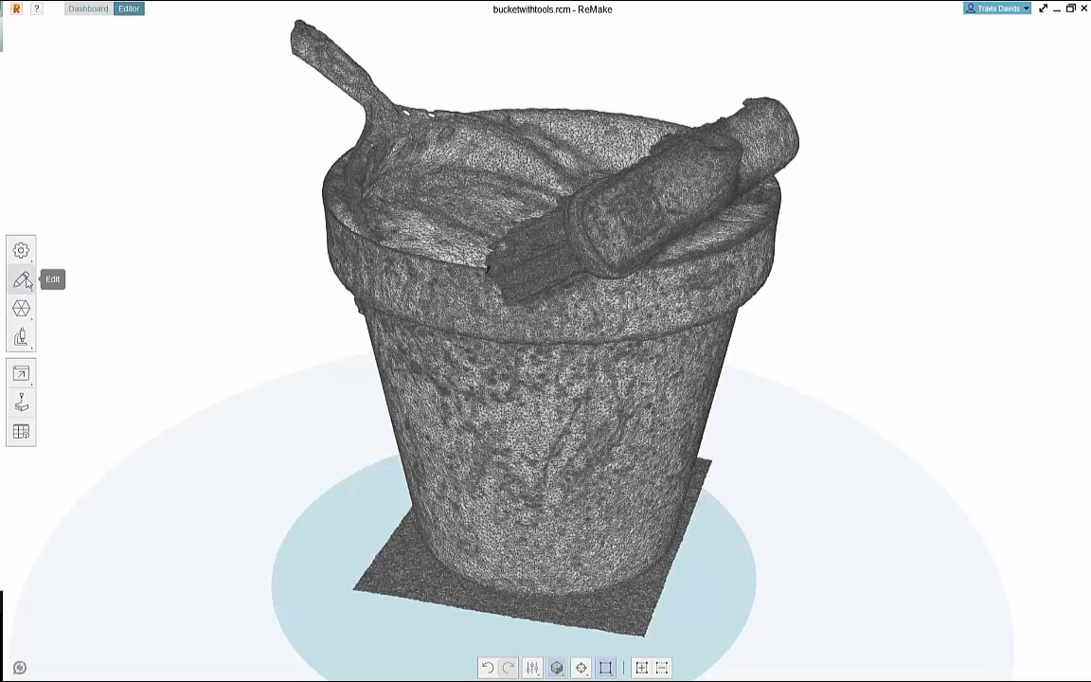
mouse_move(29, 311)
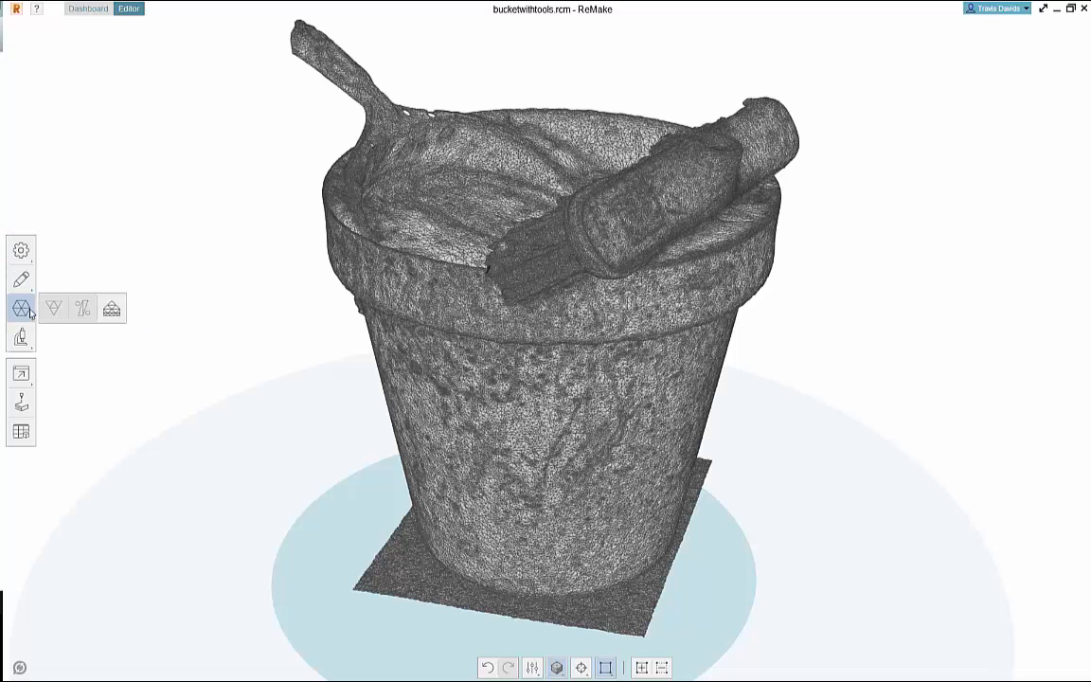
mouse_move(254, 351)
right_down()
mouse_move(285, 365)
mouse_move(256, 360)
right_up()
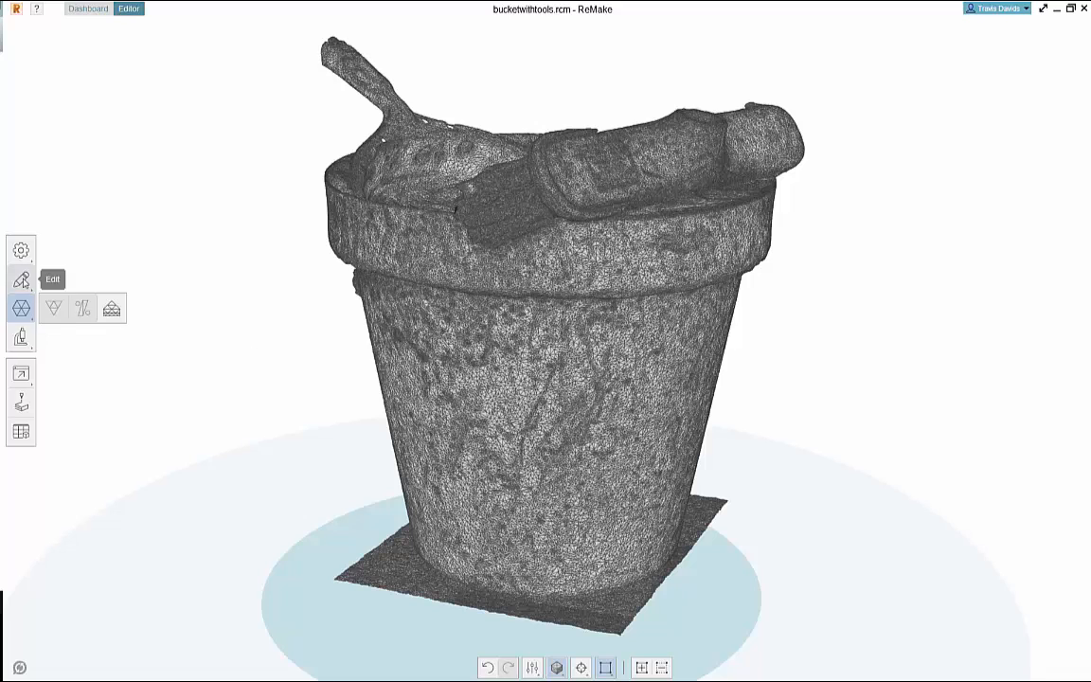
click(20, 279)
right_drag(310, 389, 348, 366)
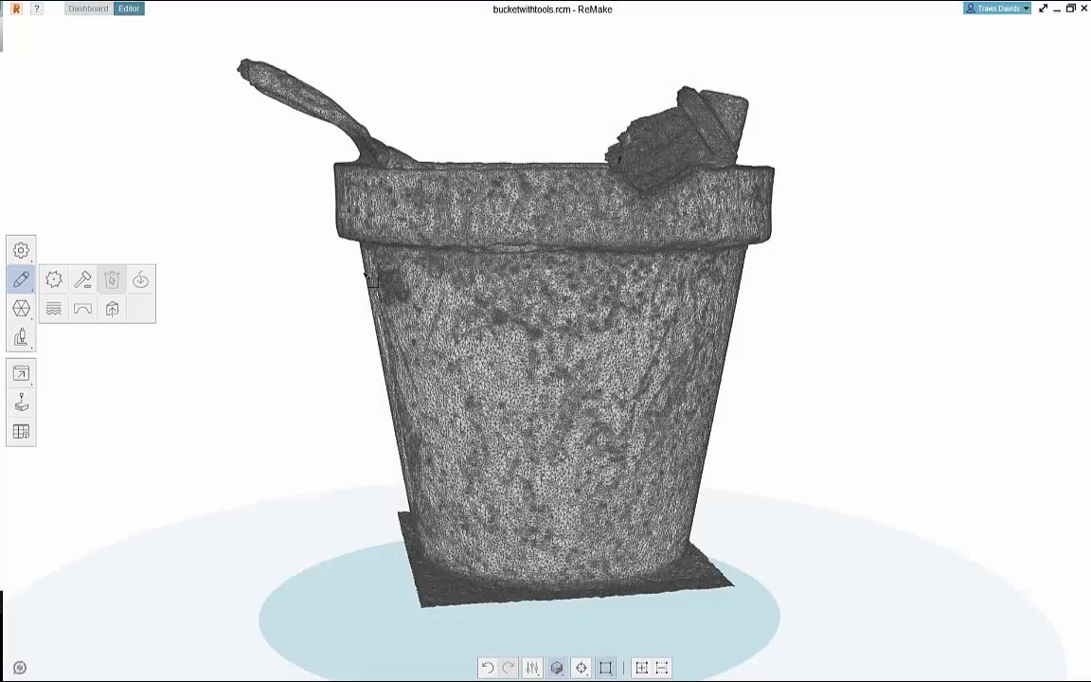
right_drag(304, 334, 219, 352)
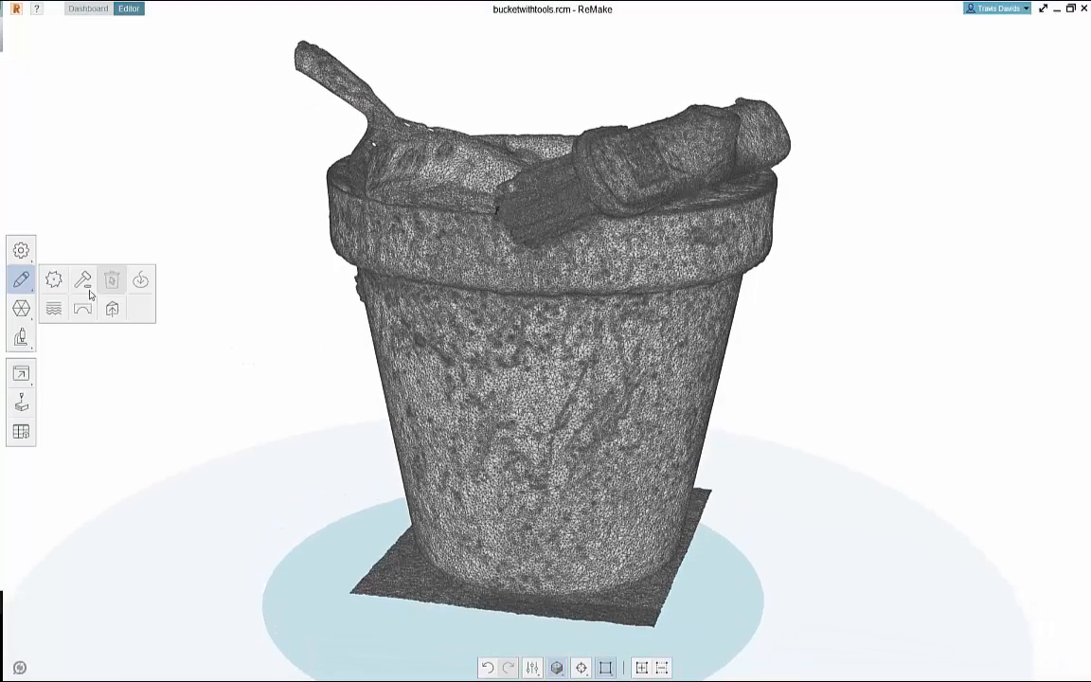
click(22, 283)
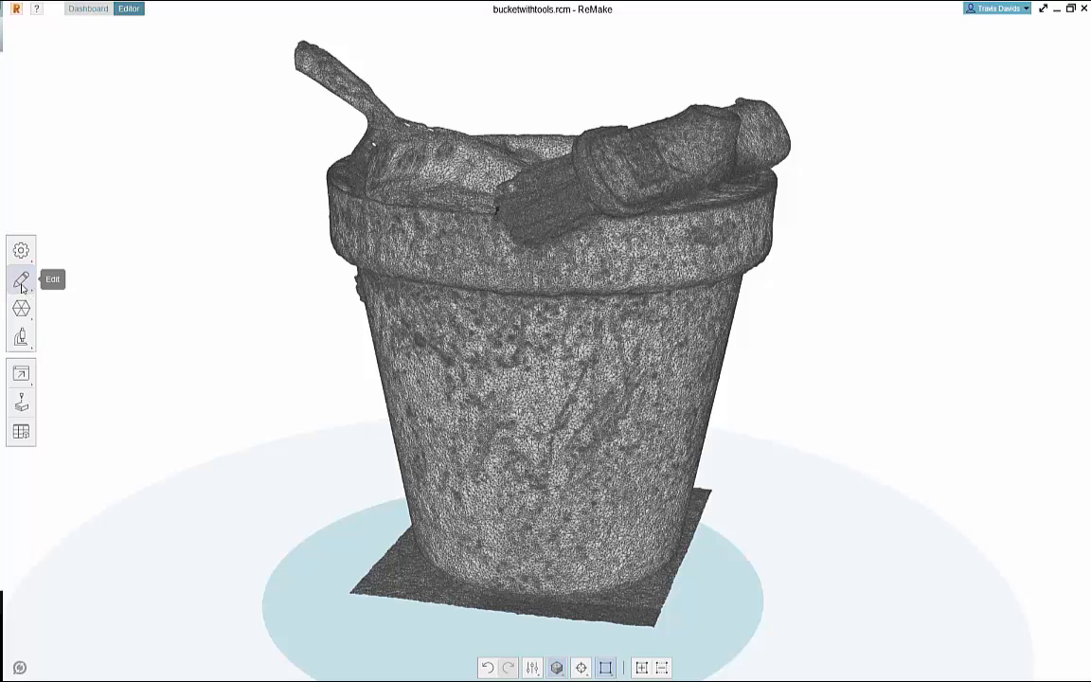
middle_drag(205, 367, 236, 361)
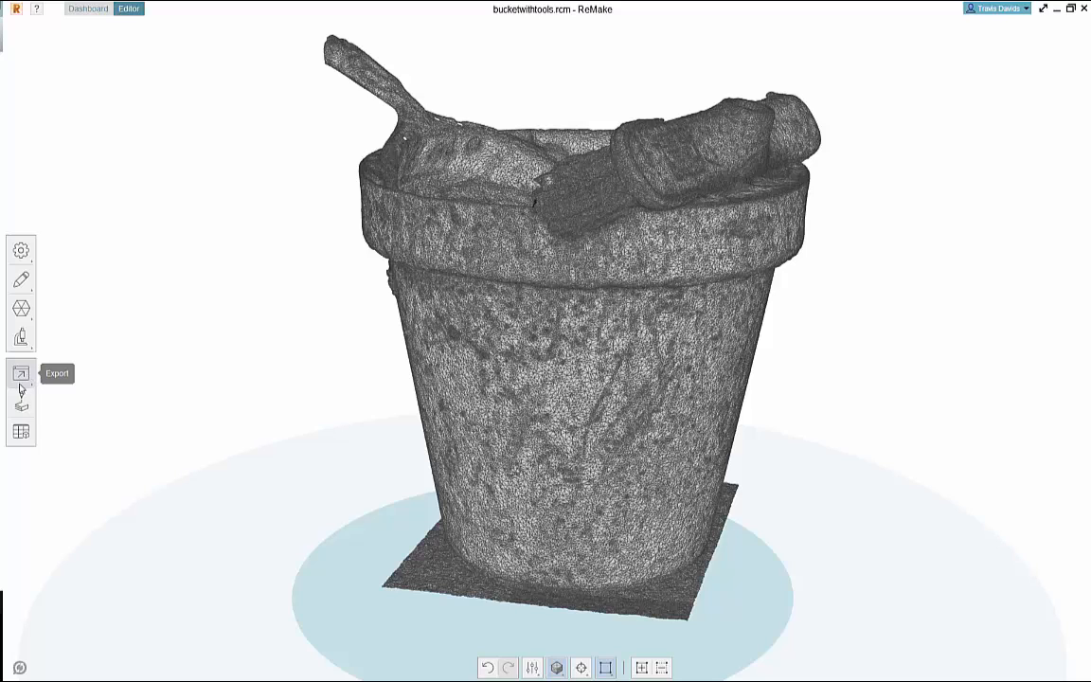
right_drag(295, 352, 236, 361)
Switch the bucket model's display from the wireframe view to the textured view.
right_click(201, 365)
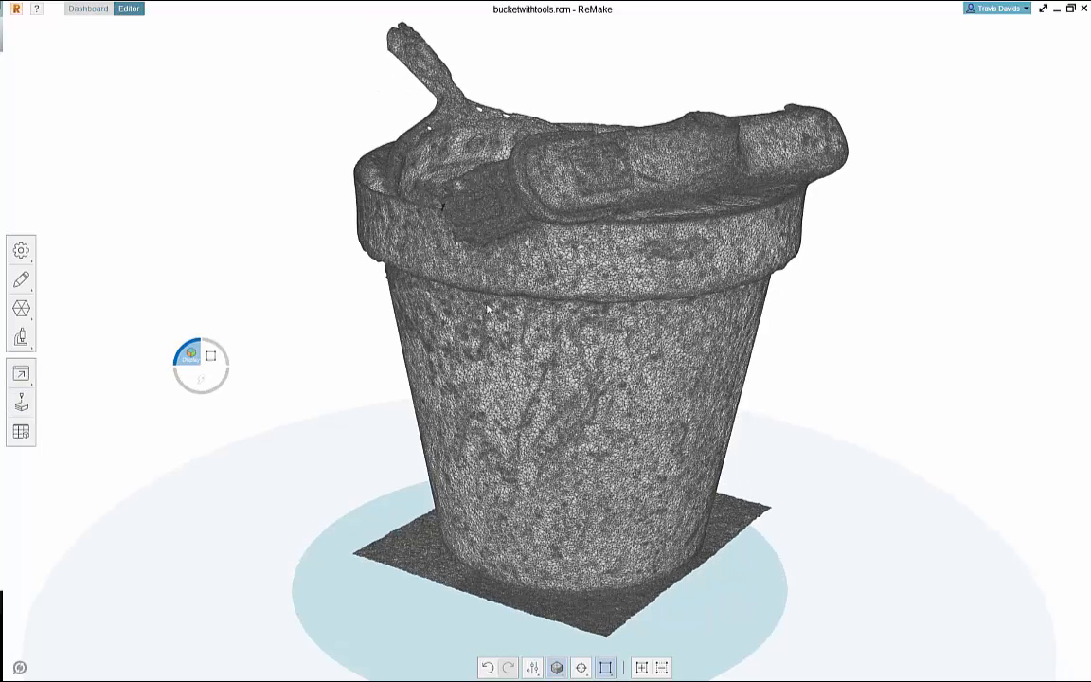
right_drag(304, 321, 333, 320)
right_click(330, 317)
mouse_move(356, 310)
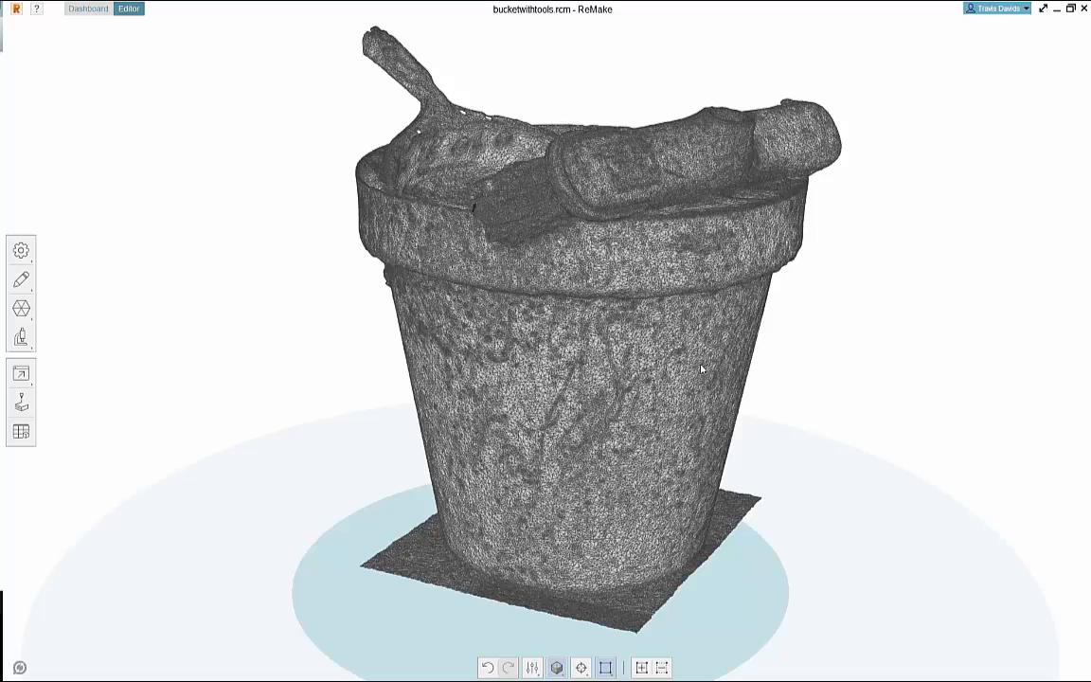
right_drag(702, 369, 241, 349)
right_click(228, 338)
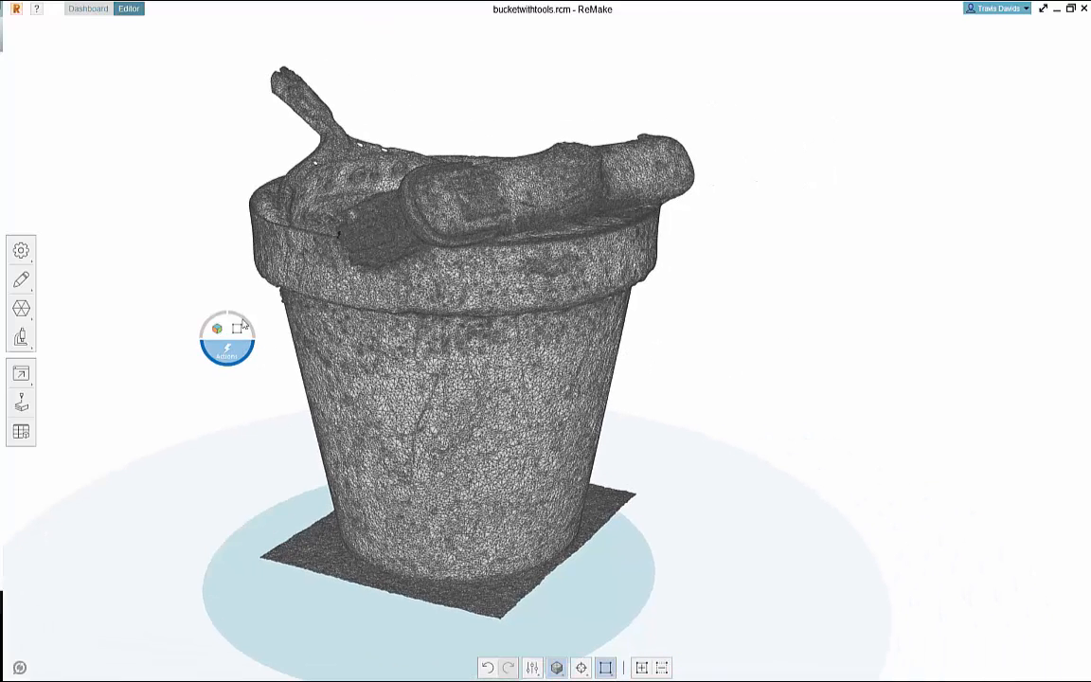
mouse_move(208, 339)
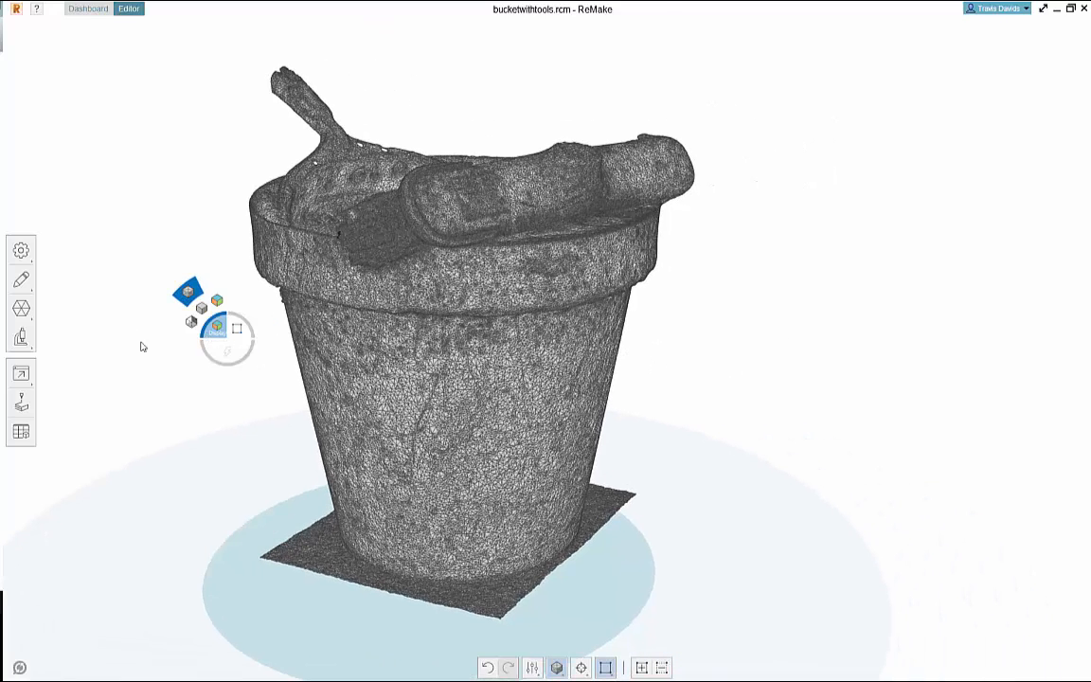
middle_drag(209, 361, 263, 365)
right_click(222, 345)
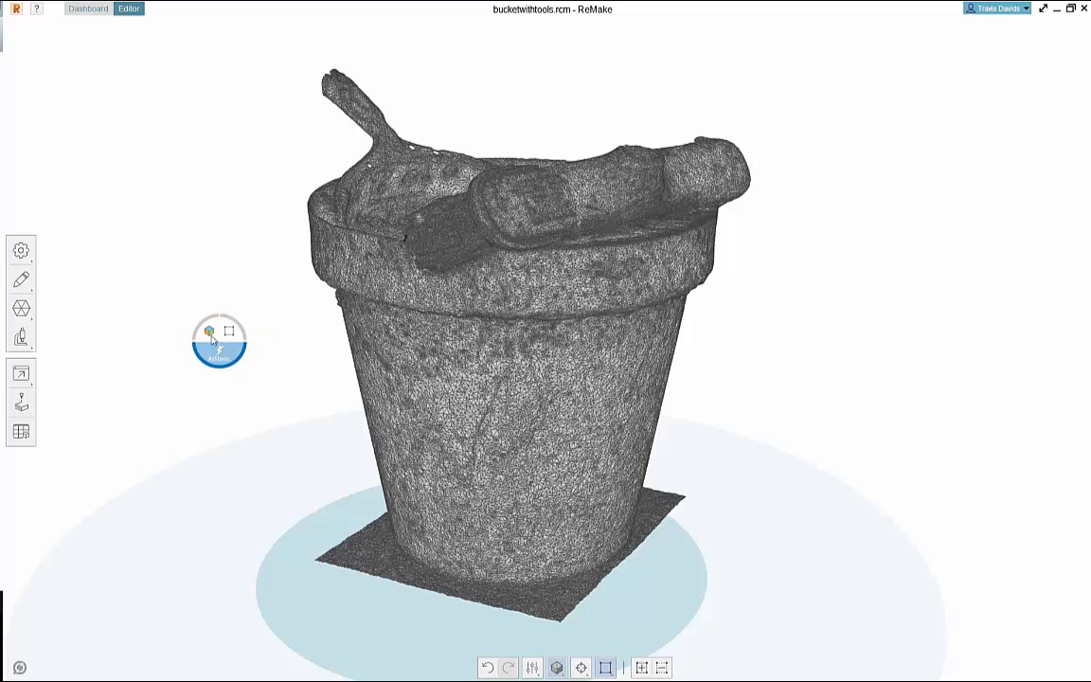
mouse_move(211, 336)
click(204, 314)
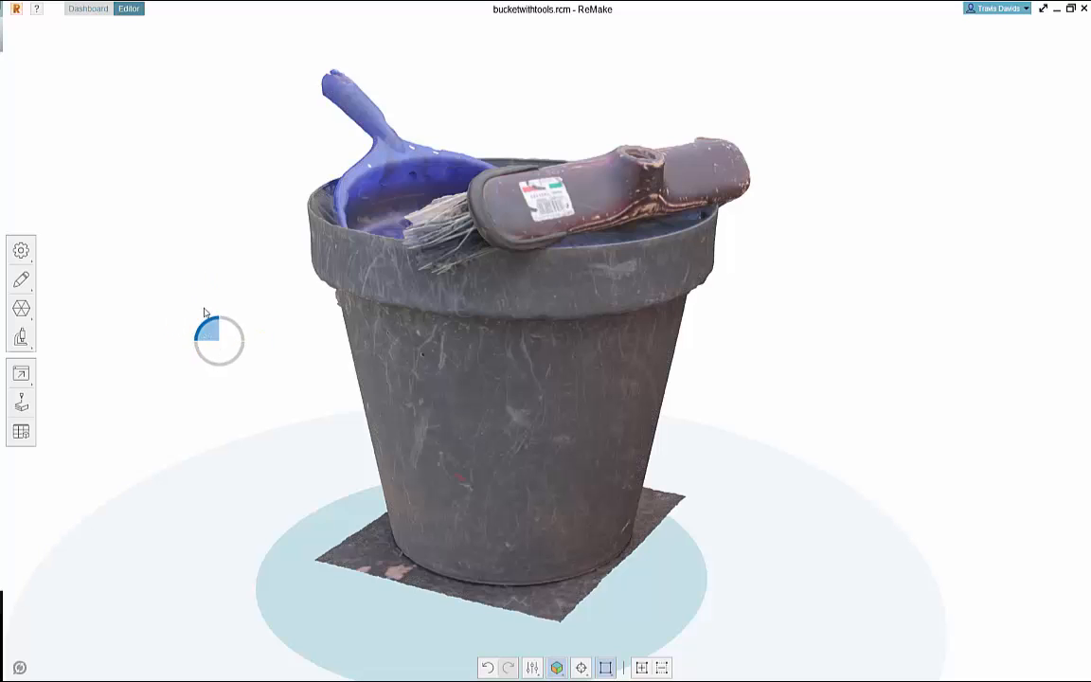
Examine the textured bucket and tools from a distance, from its sides and from above.
right_click(210, 329)
scroll(239, 285, down, 5)
middle_drag(248, 289, 404, 307)
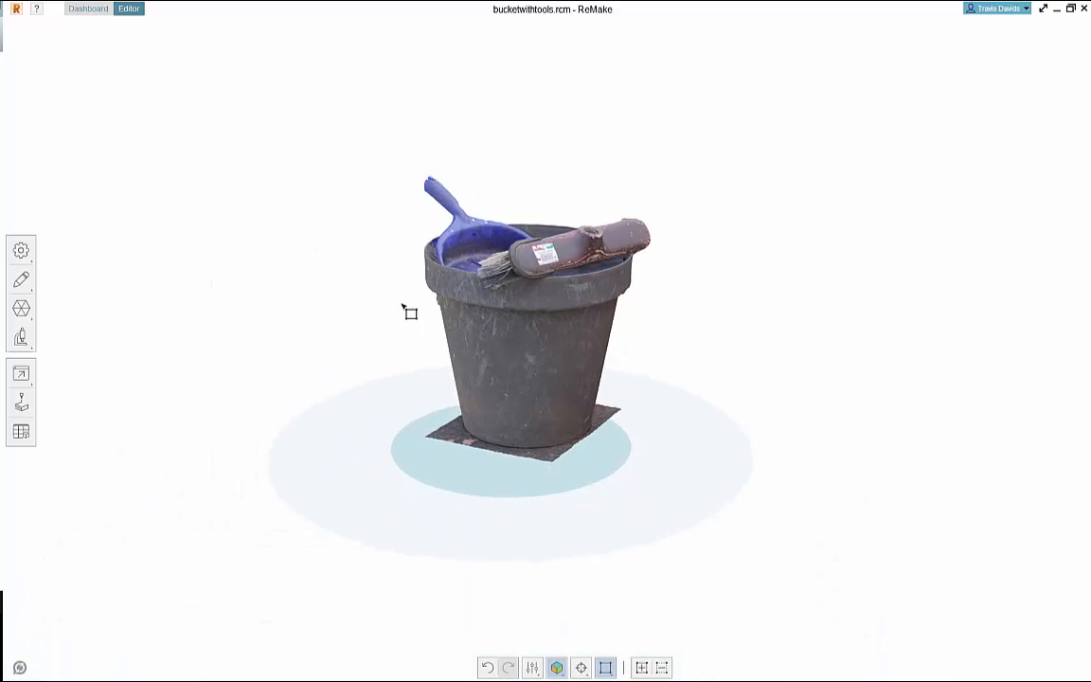
scroll(428, 322, up, 3)
drag(428, 322, 862, 304)
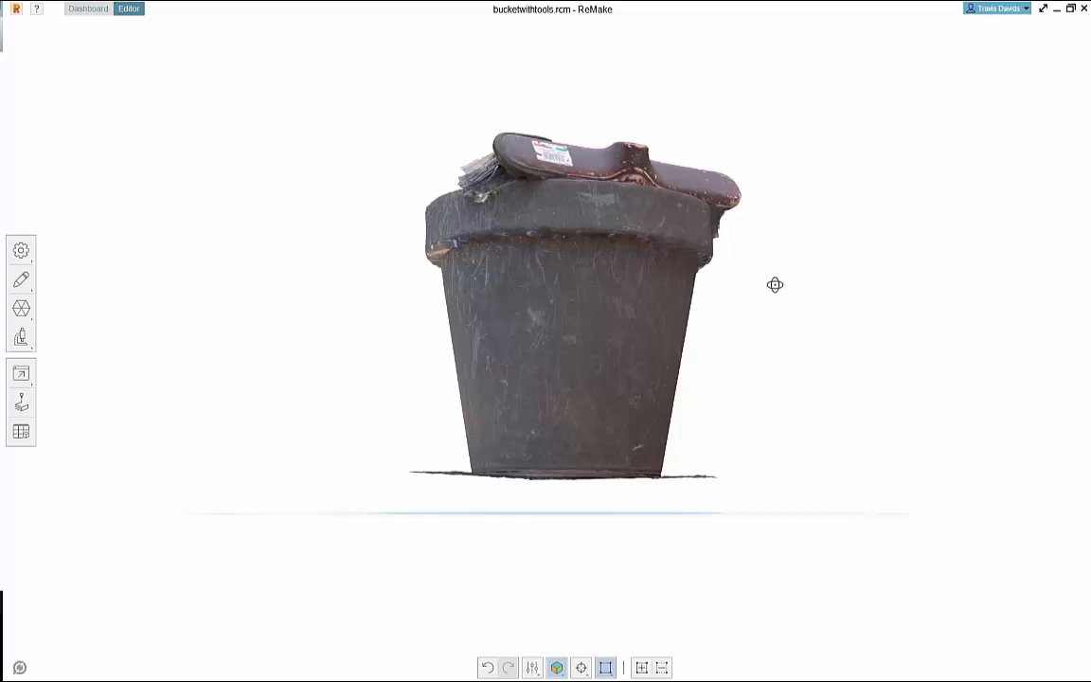
drag(775, 285, 820, 341)
drag(856, 256, 830, 273)
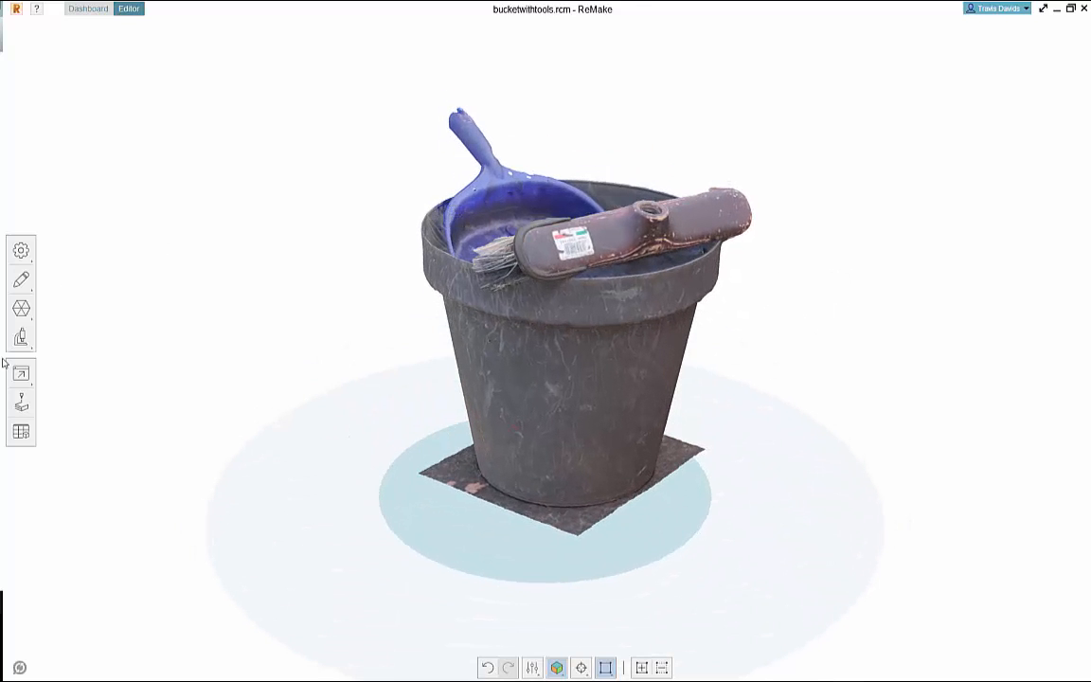
drag(332, 329, 79, 396)
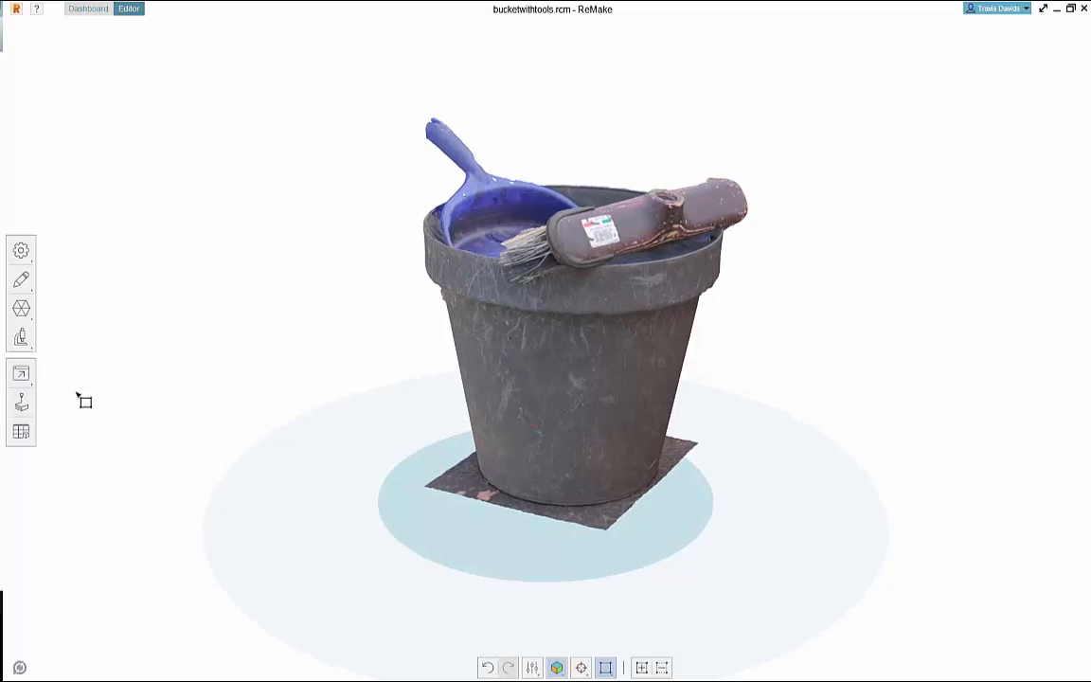
Start preparing the bucket model for 3D printing, and cancel at the print-issue check.
click(21, 405)
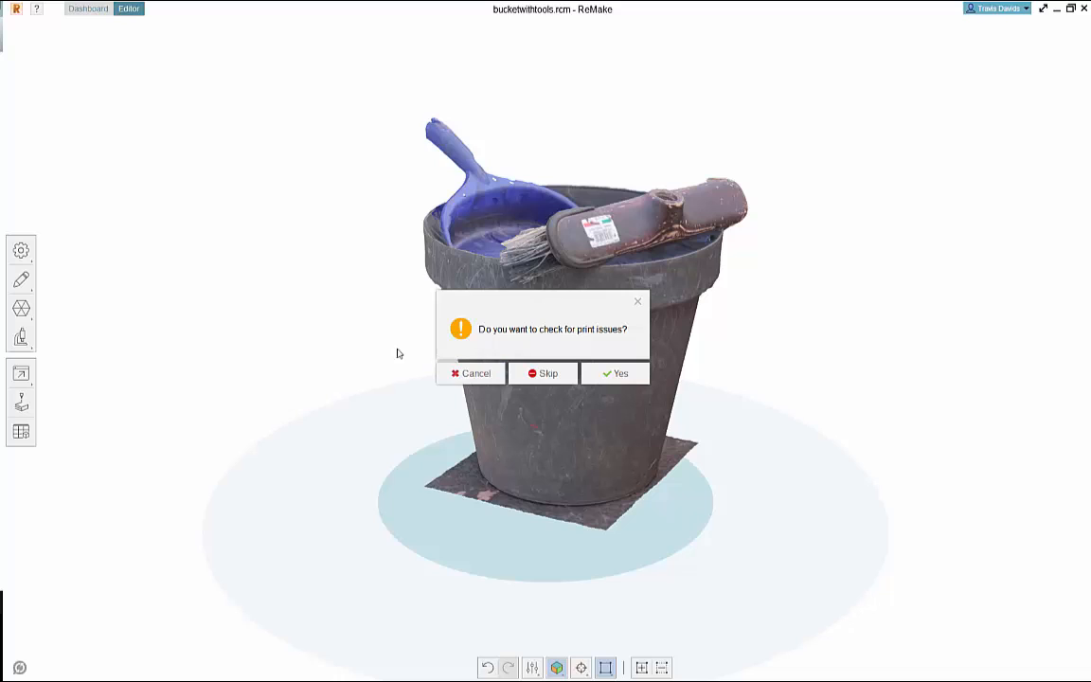
click(637, 304)
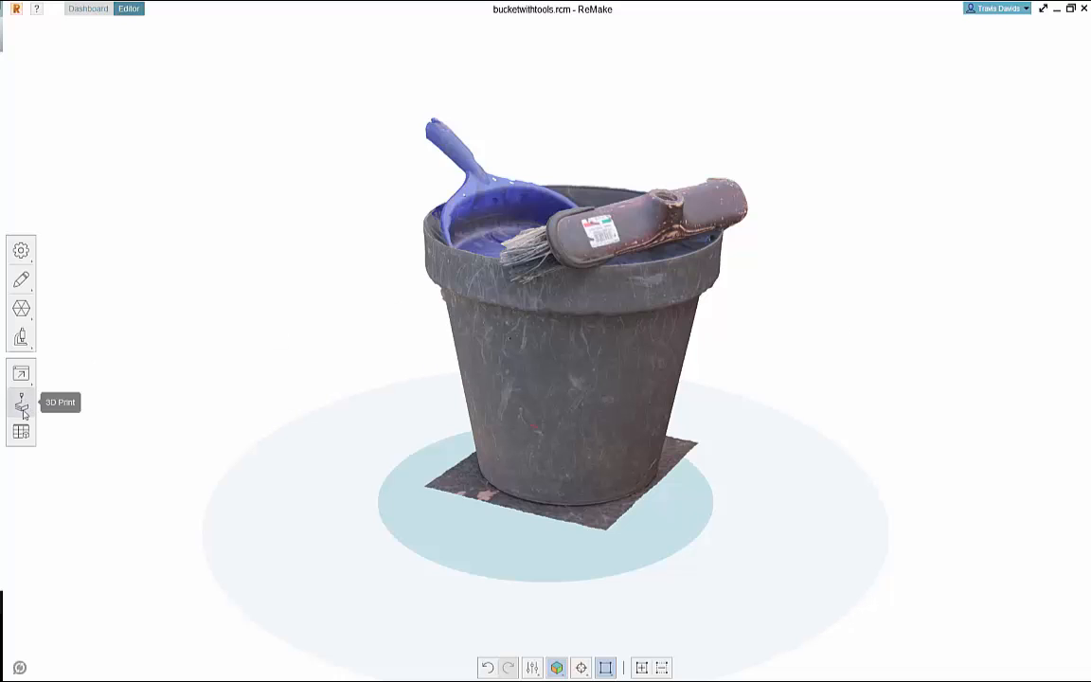
drag(358, 349, 157, 394)
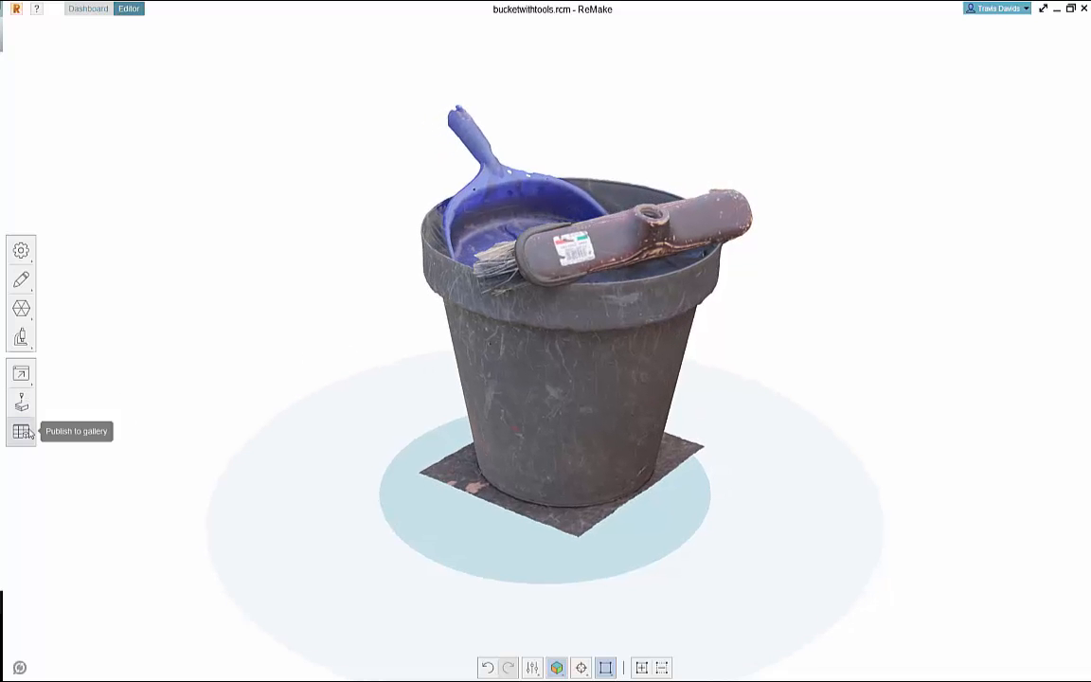
drag(327, 324, 755, 329)
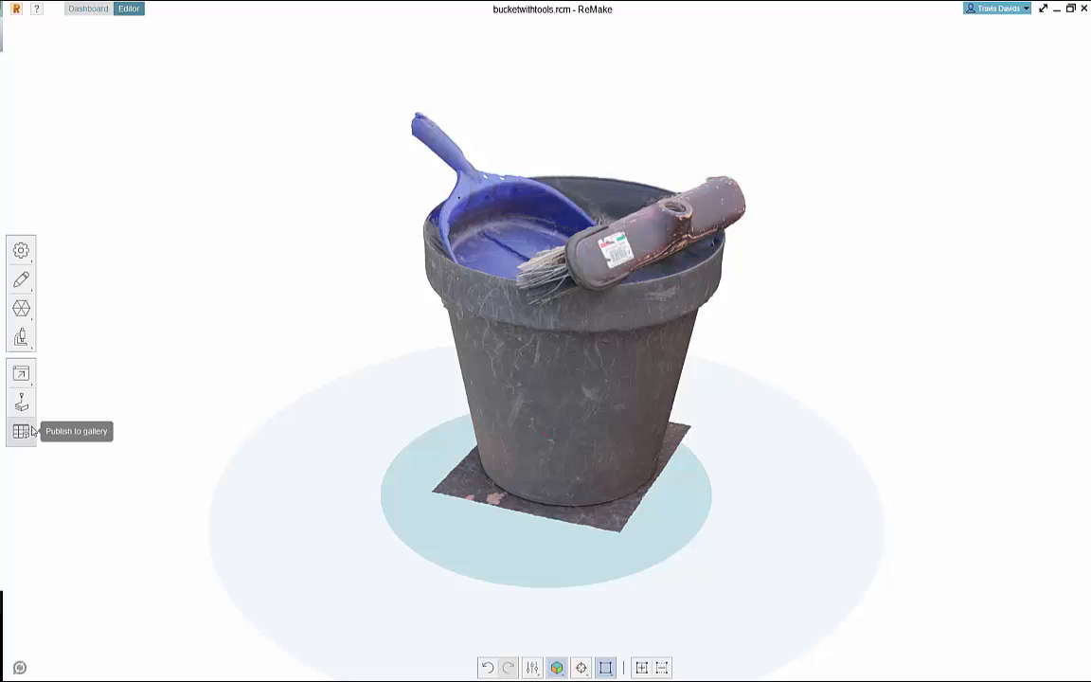
middle_drag(293, 321, 237, 323)
right_drag(287, 298, 257, 248)
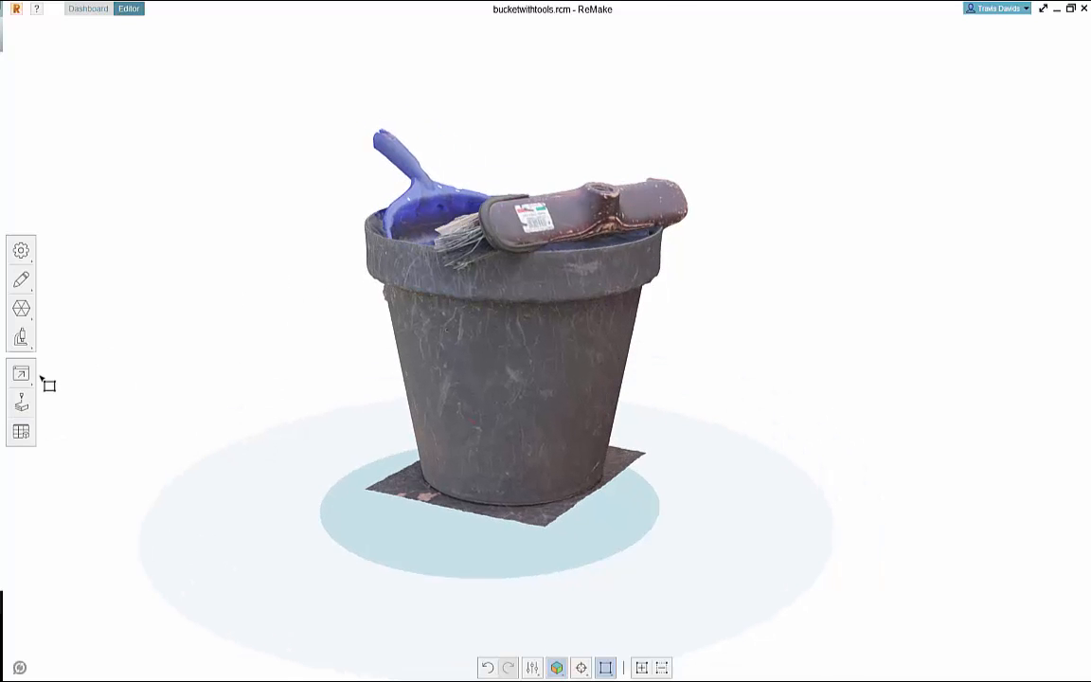
middle_drag(271, 304, 296, 308)
right_drag(334, 311, 301, 326)
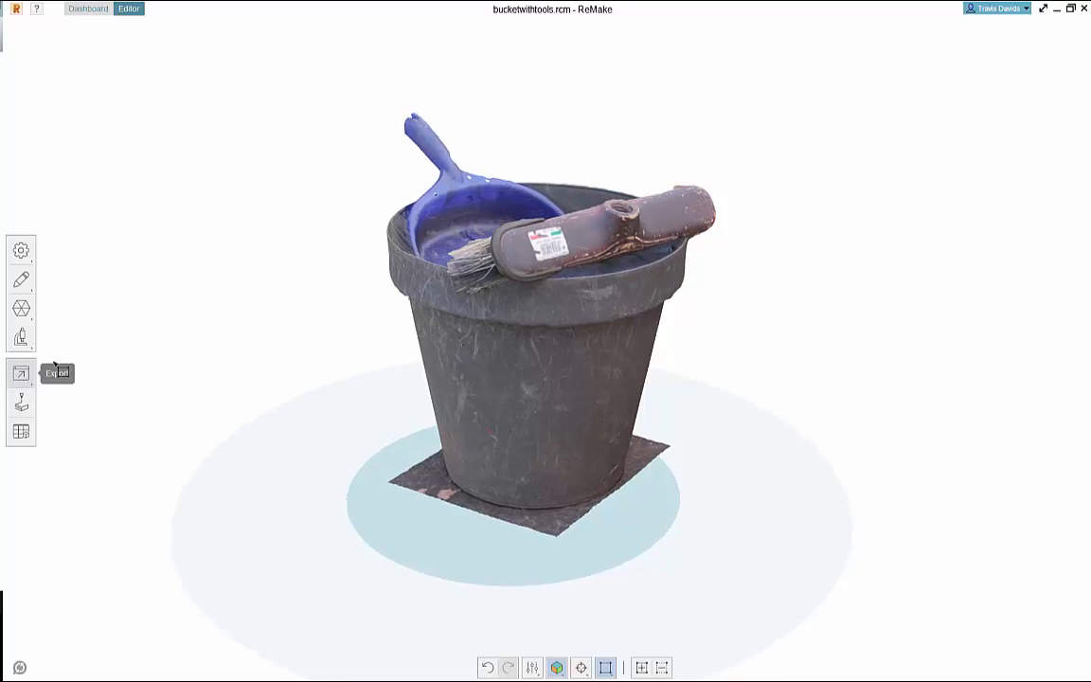
Close the bucket model without saving its changes, and open the yeezy.rcm sneaker model.
click(16, 9)
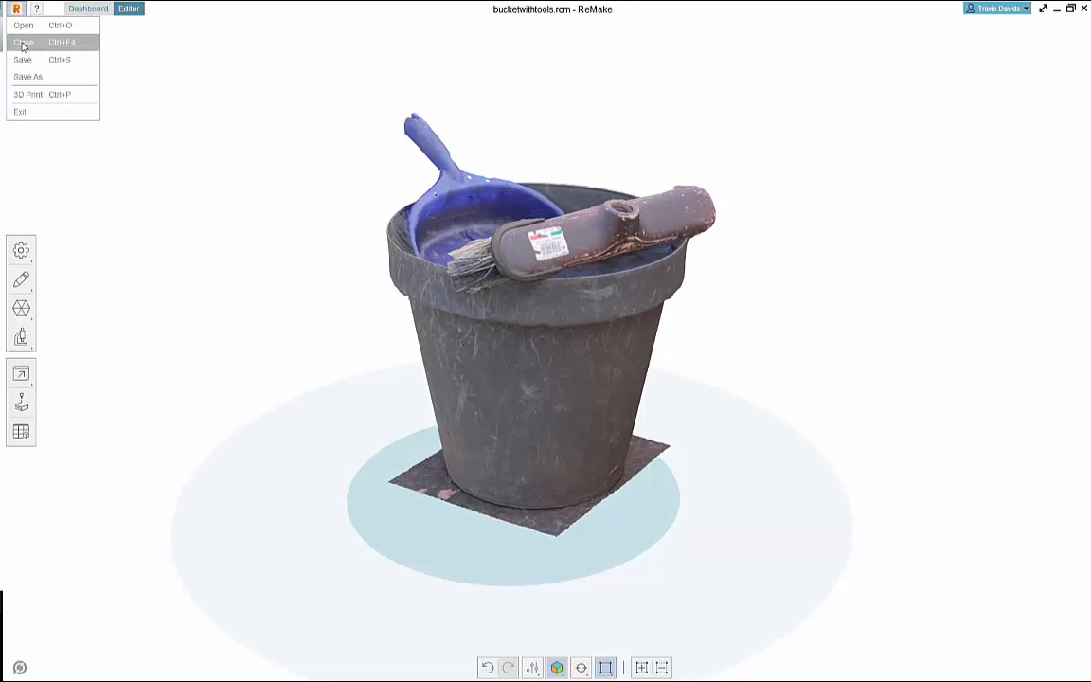
click(23, 42)
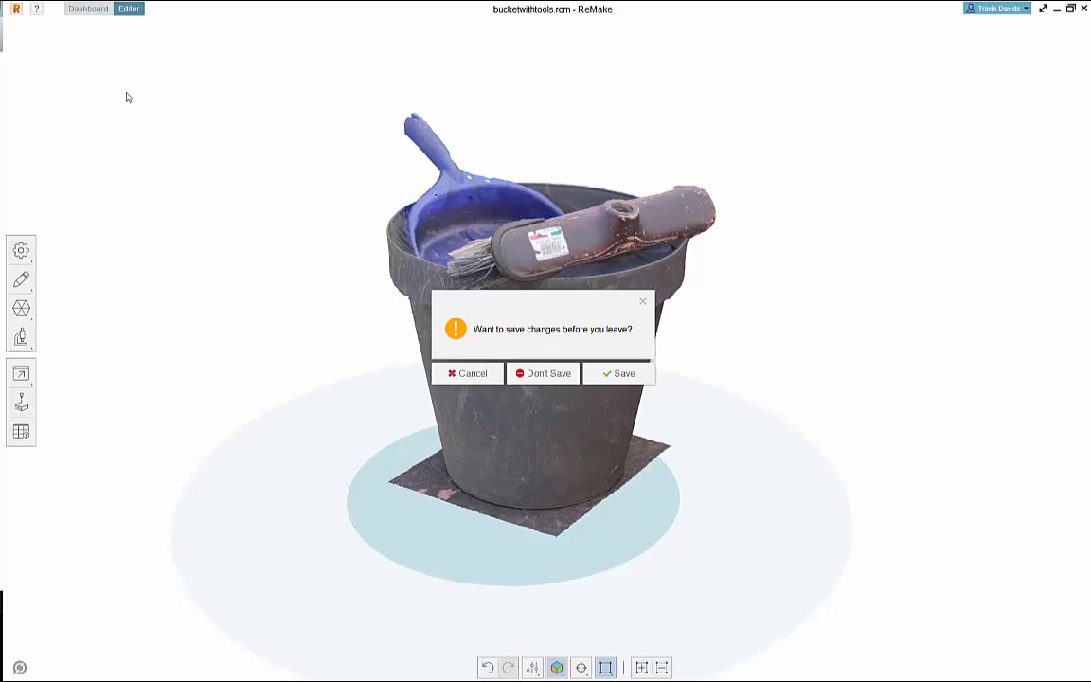
click(549, 376)
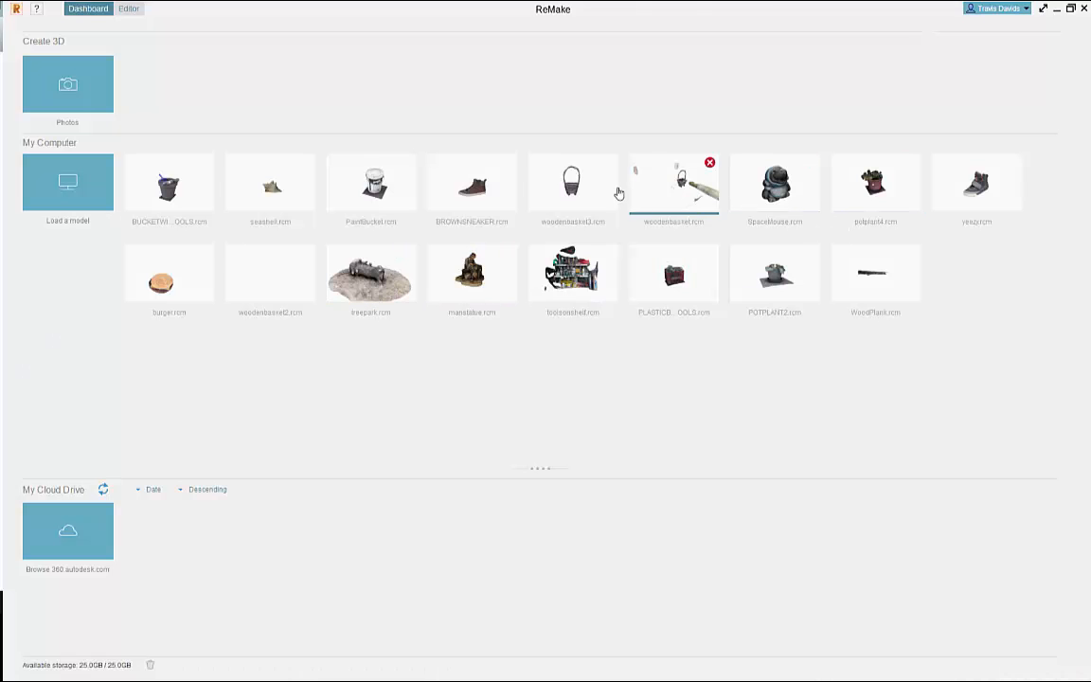
click(966, 204)
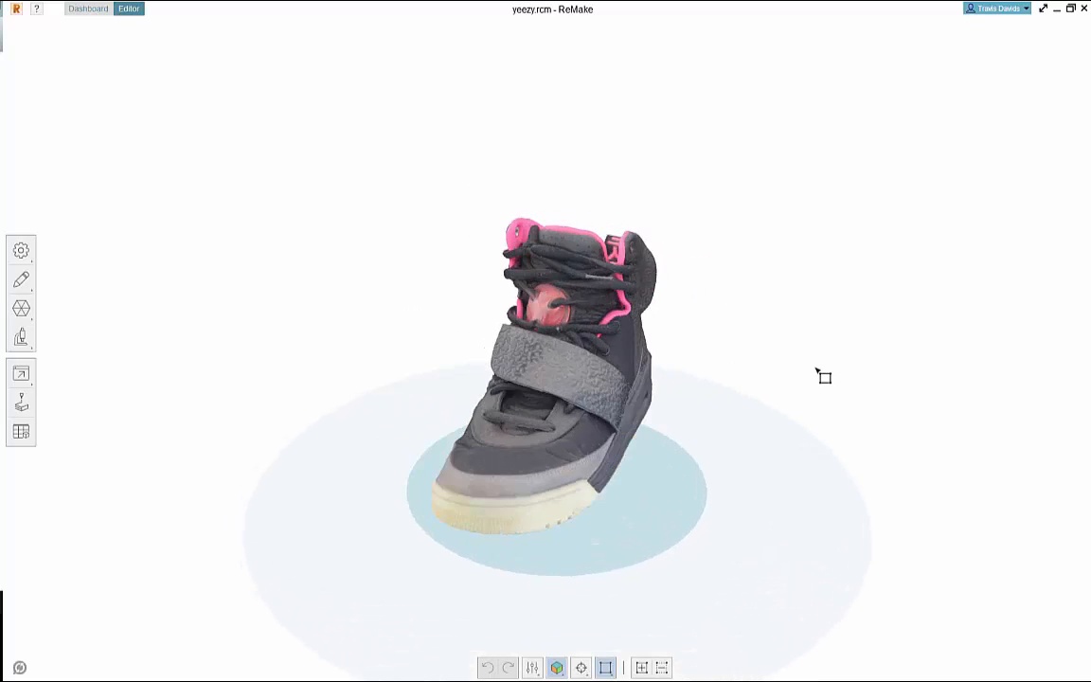
Examine the sneaker from above, looking into its pink-lined opening, and from the side.
right_drag(427, 367, 833, 317)
right_drag(313, 333, 786, 495)
scroll(724, 453, up, 3)
right_drag(782, 426, 478, 359)
scroll(468, 326, up, 5)
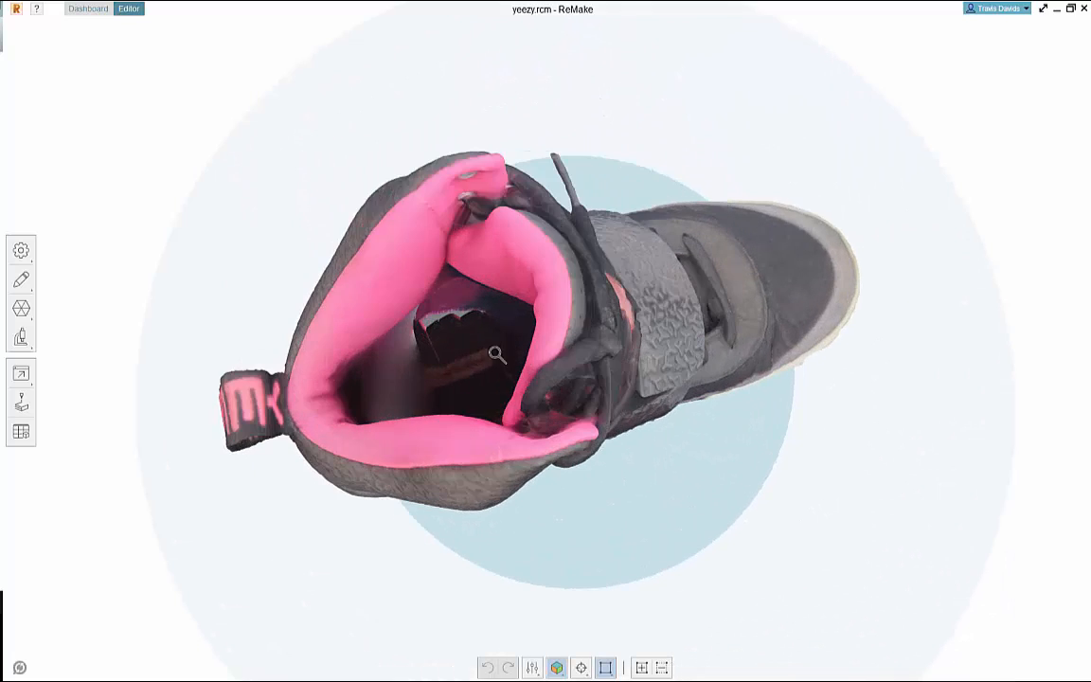
scroll(407, 322, down, 5)
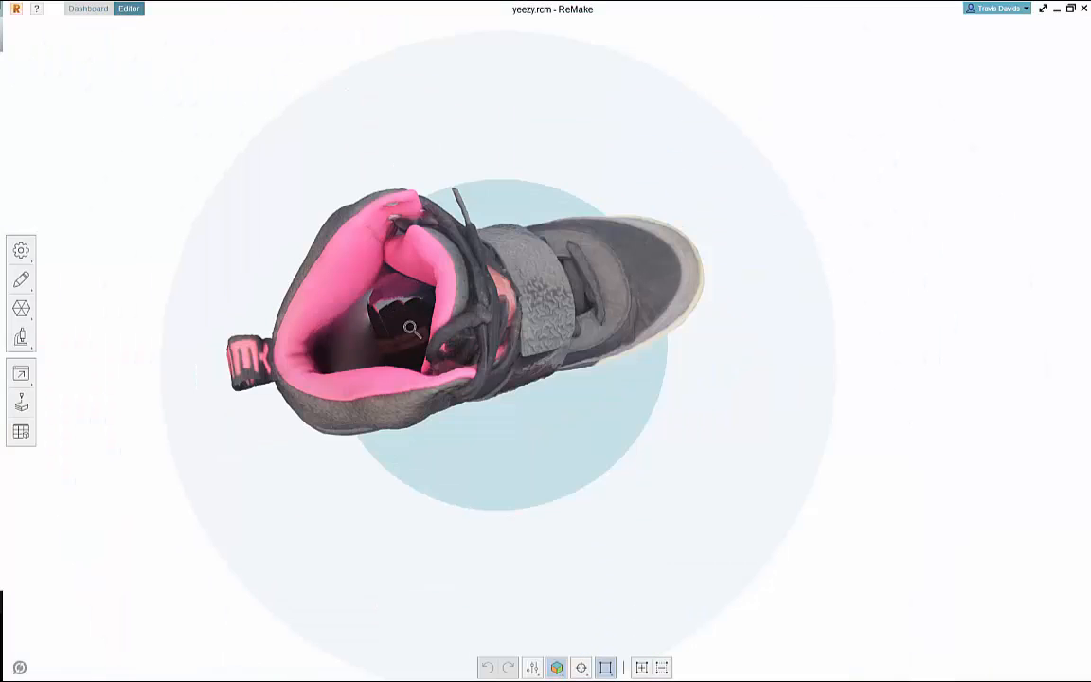
right_drag(400, 474, 619, 312)
scroll(294, 347, down, 2)
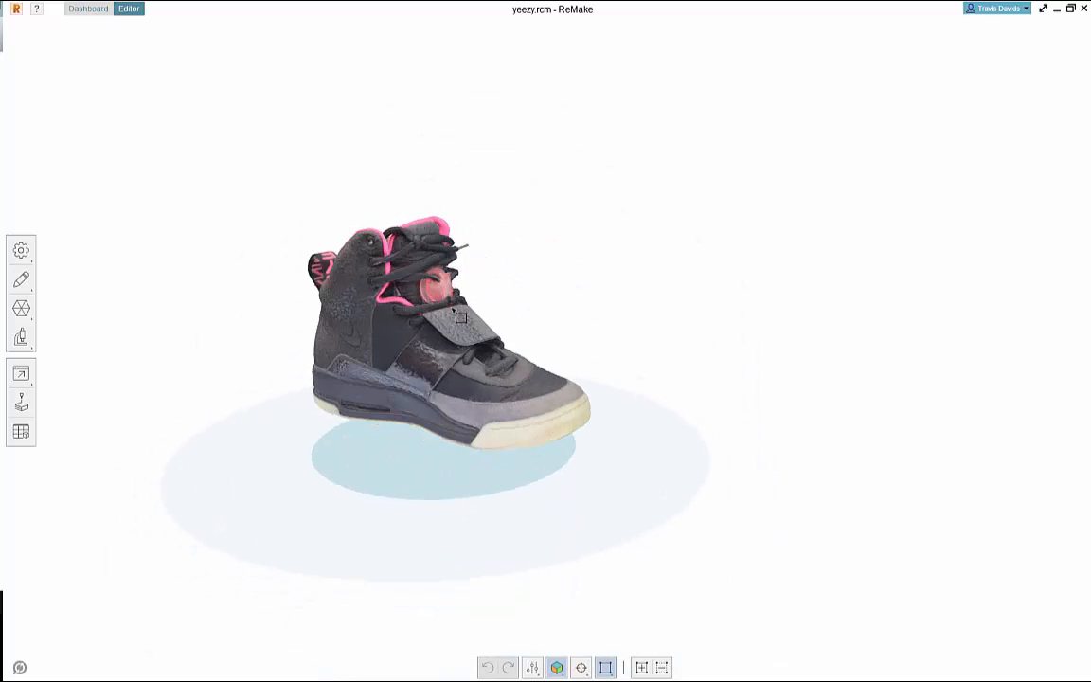
Inspect the surface detail on the sneaker's sides, strap and toe at close range.
alt+right_drag(453, 310, 530, 339)
right_drag(209, 327, 285, 417)
scroll(277, 443, up, 3)
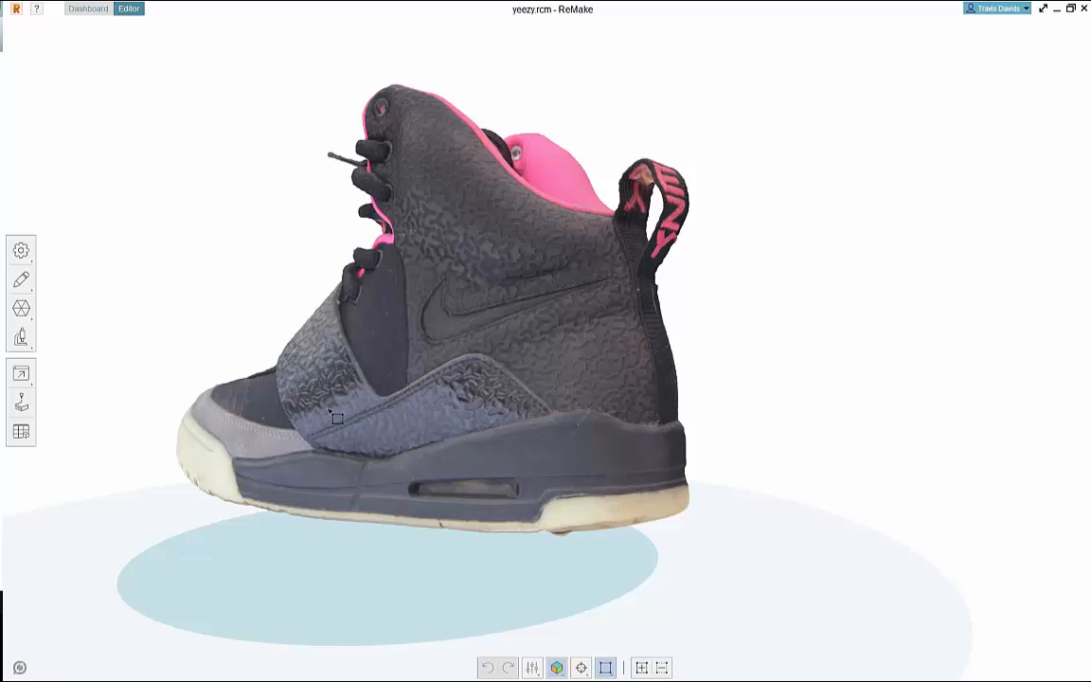
right_drag(330, 411, 418, 479)
scroll(413, 308, up, 3)
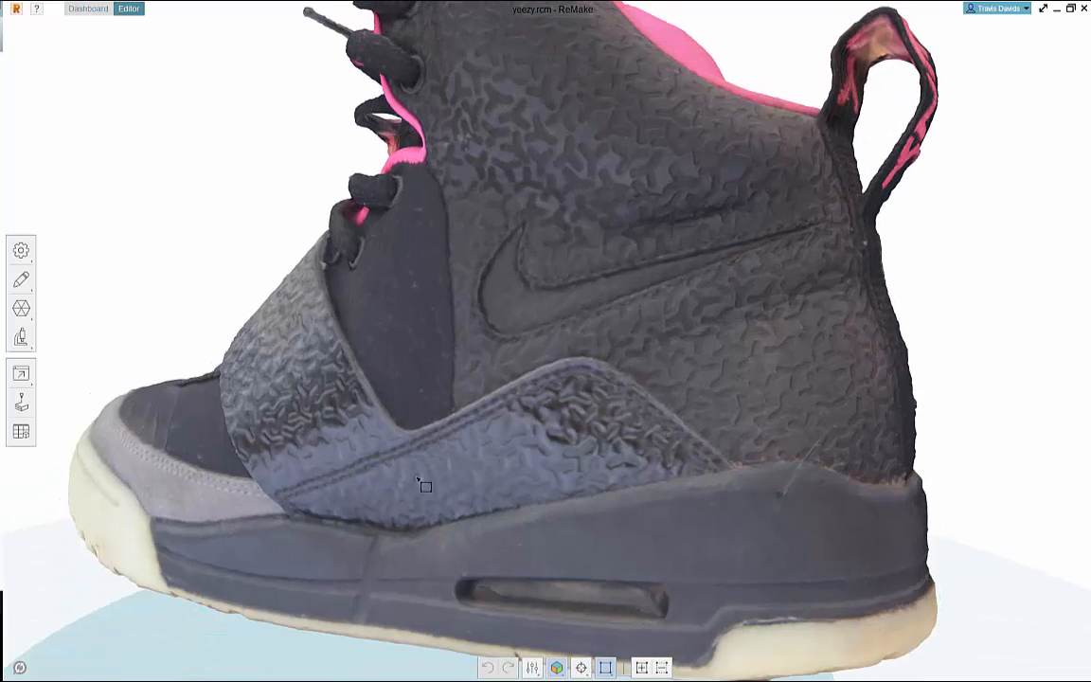
right_drag(225, 472, 549, 439)
scroll(584, 435, down, 5)
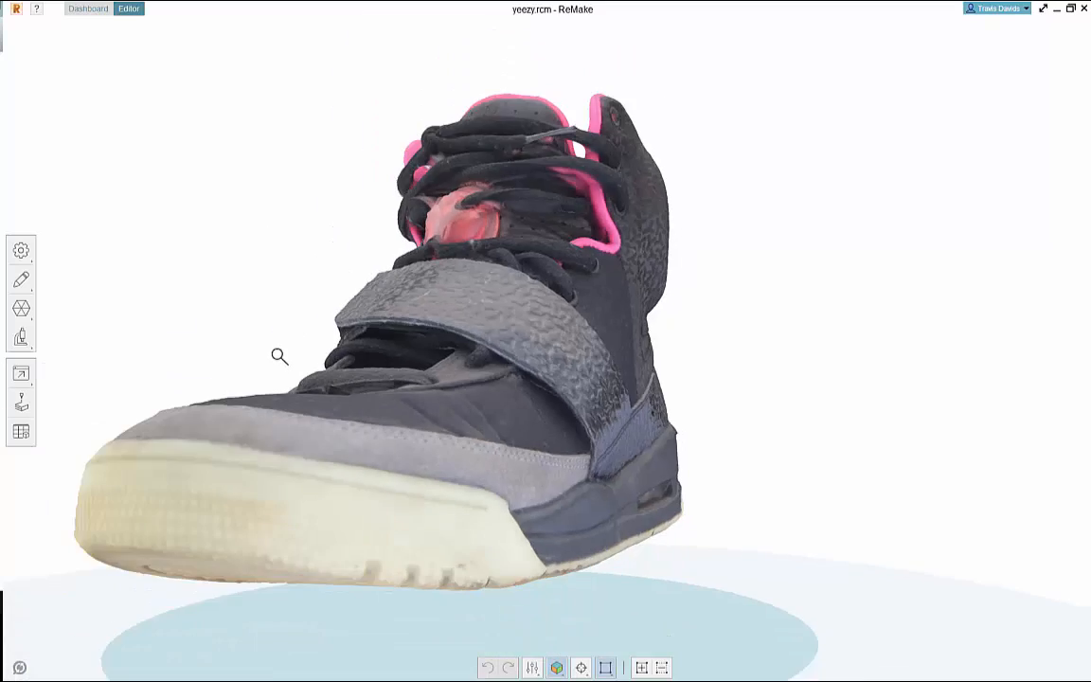
right_drag(278, 355, 757, 408)
scroll(464, 452, up, 5)
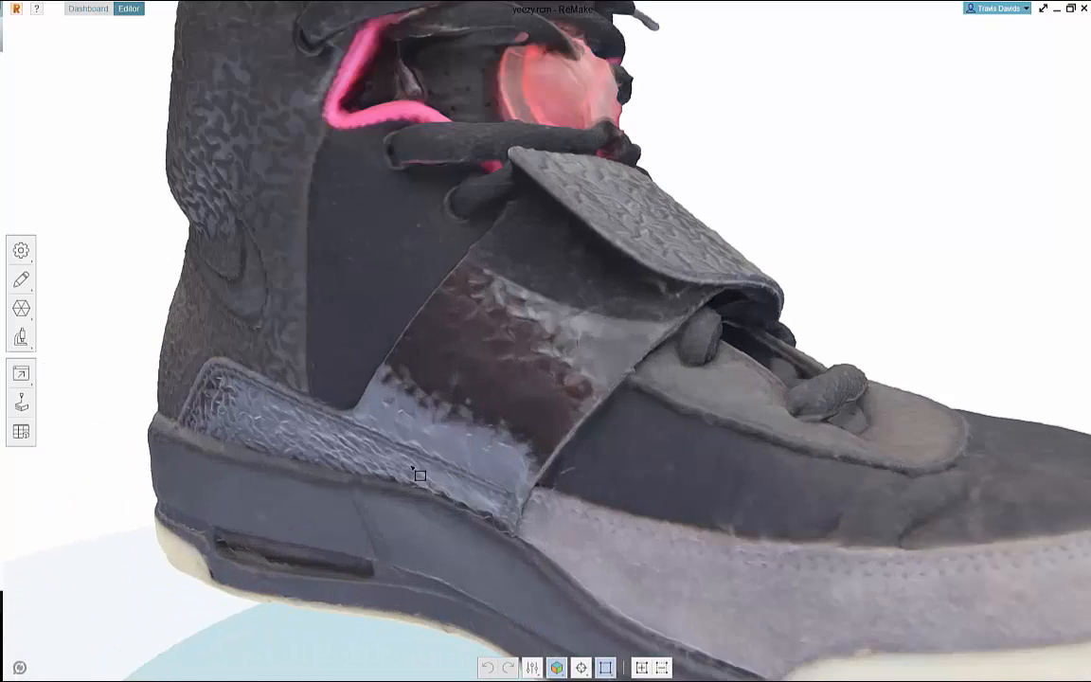
right_drag(414, 469, 469, 432)
scroll(538, 347, down, 2)
scroll(538, 348, down, 3)
scroll(446, 422, down, 2)
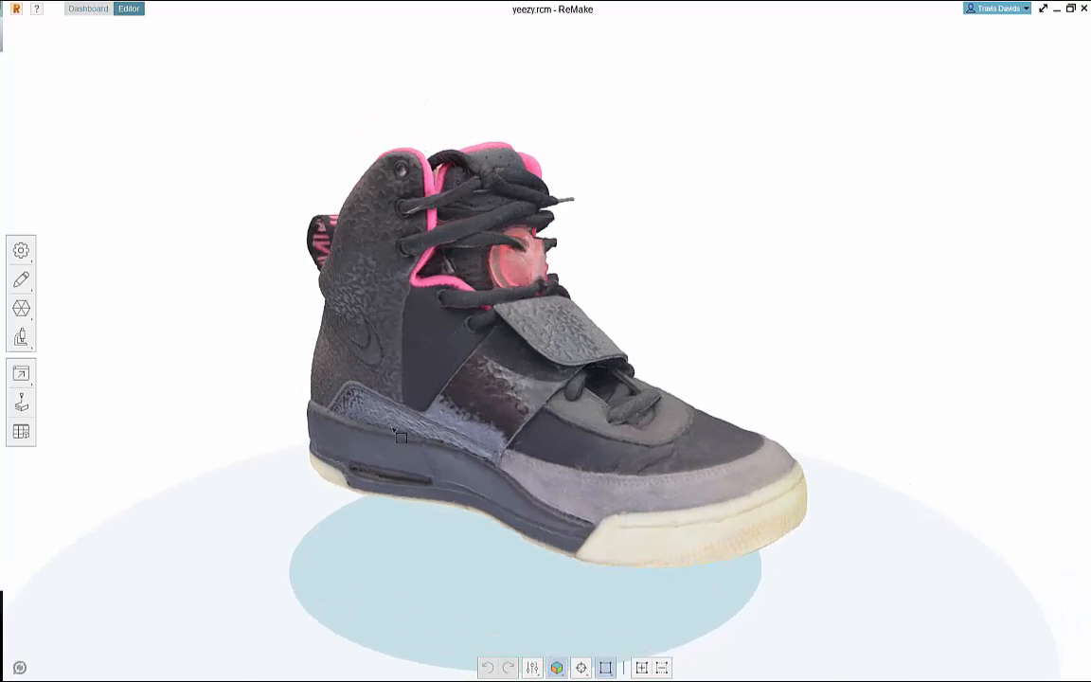
Look over the whole sneaker from a distance, from its heel, front and both sides.
right_drag(322, 455, 616, 450)
scroll(455, 422, down, 3)
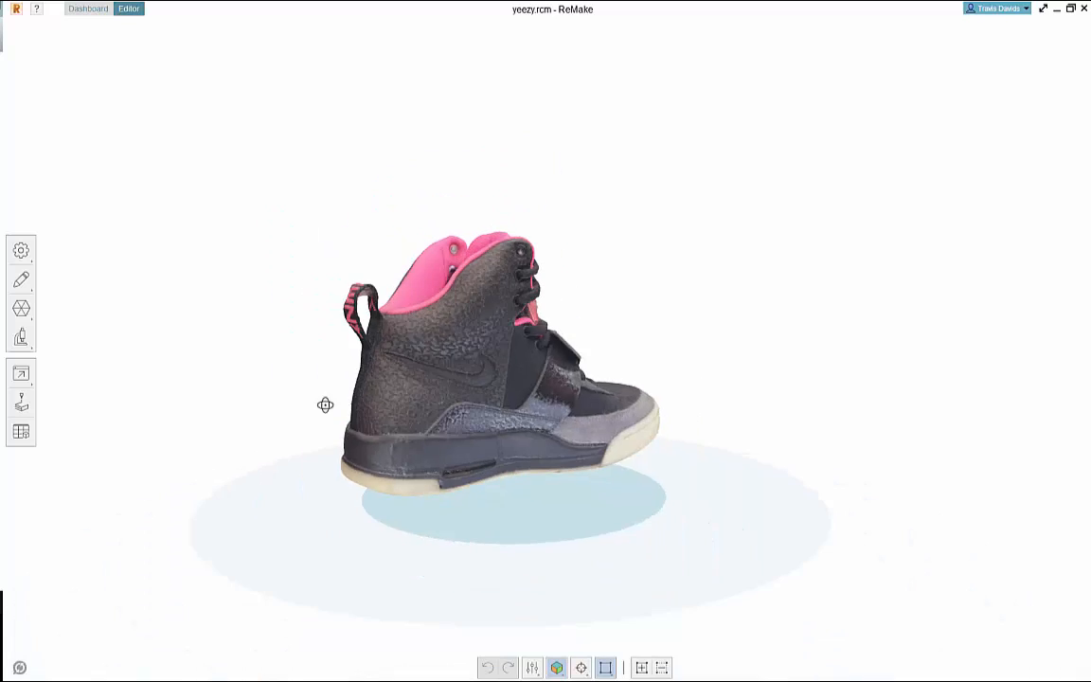
right_drag(324, 404, 803, 453)
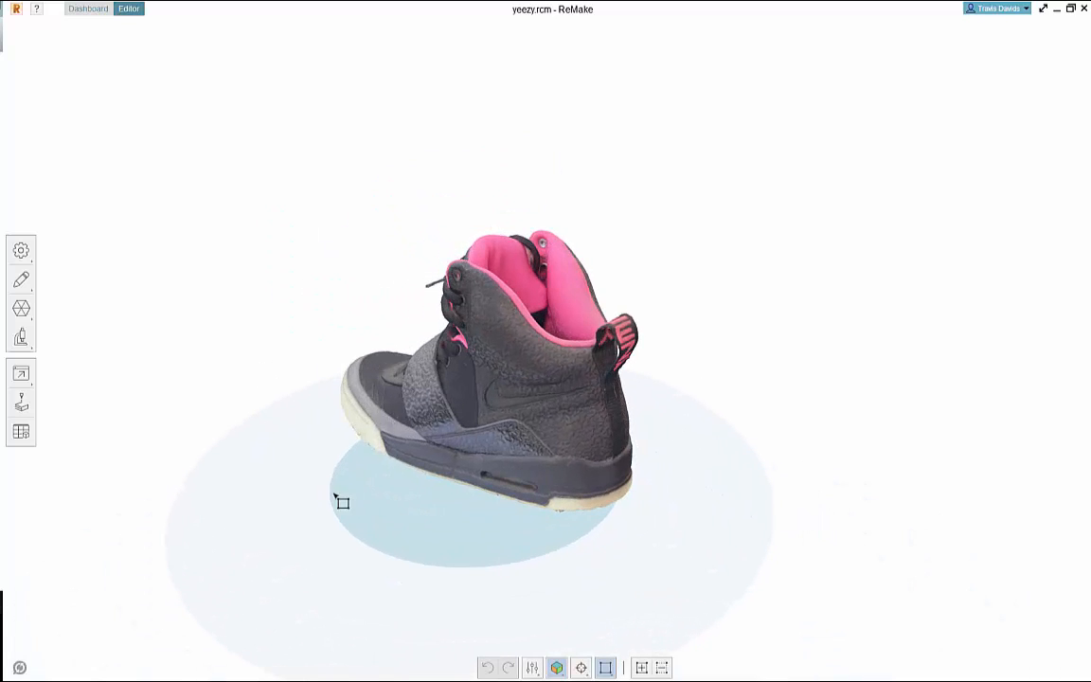
right_drag(341, 502, 594, 490)
right_drag(679, 462, 630, 431)
right_click(631, 431)
click(742, 304)
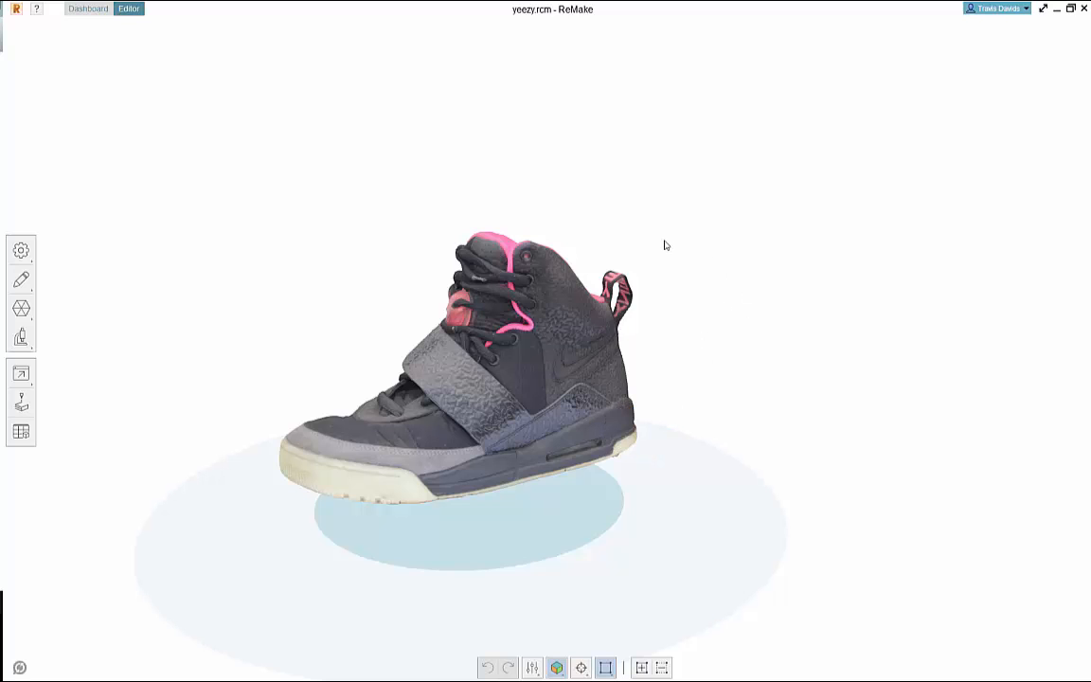
right_drag(663, 243, 466, 233)
right_drag(577, 236, 816, 251)
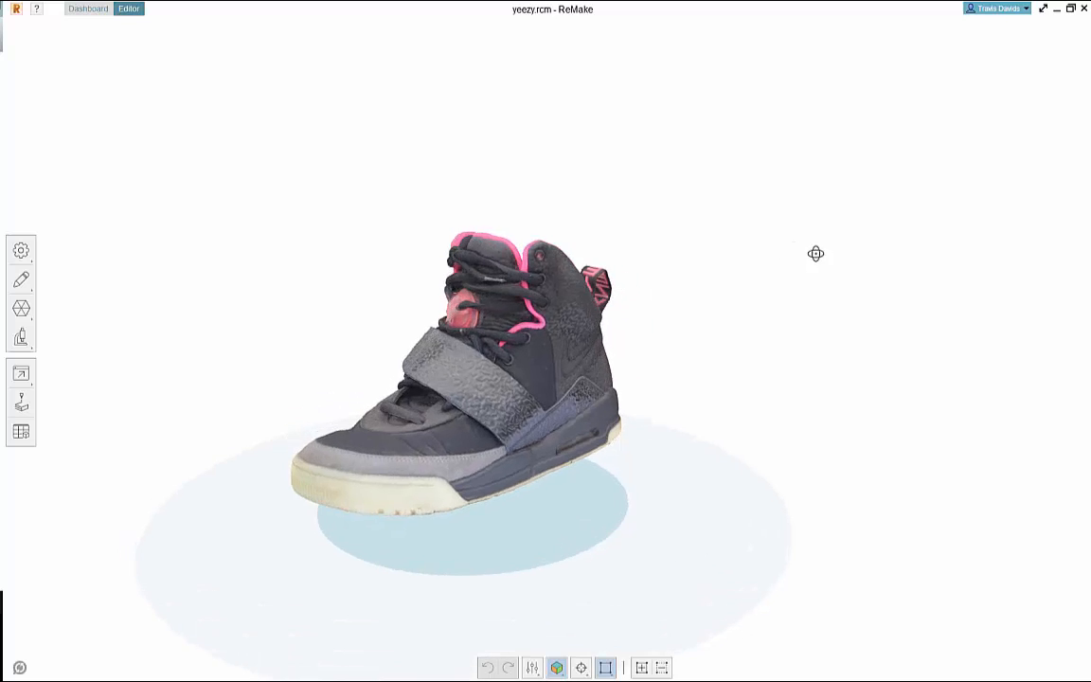
right_drag(353, 309, 343, 305)
middle_drag(324, 301, 354, 305)
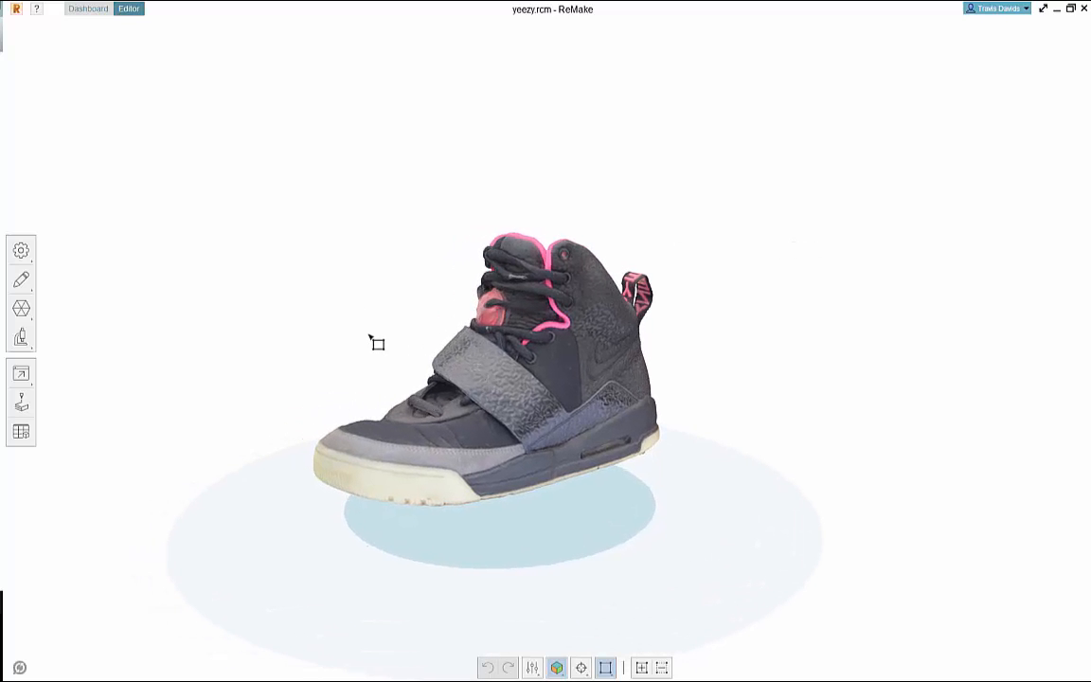
right_drag(370, 336, 232, 296)
right_drag(726, 304, 559, 313)
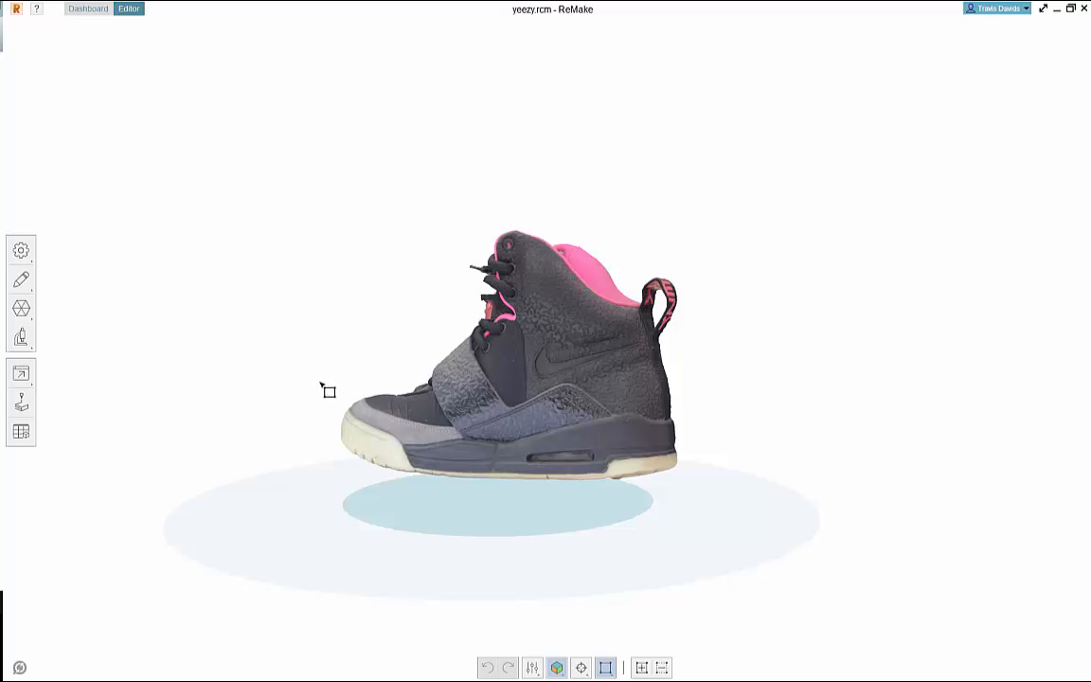
Start a quick model export of the sneaker and optimize it for 3ds Max - FBX.
click(21, 374)
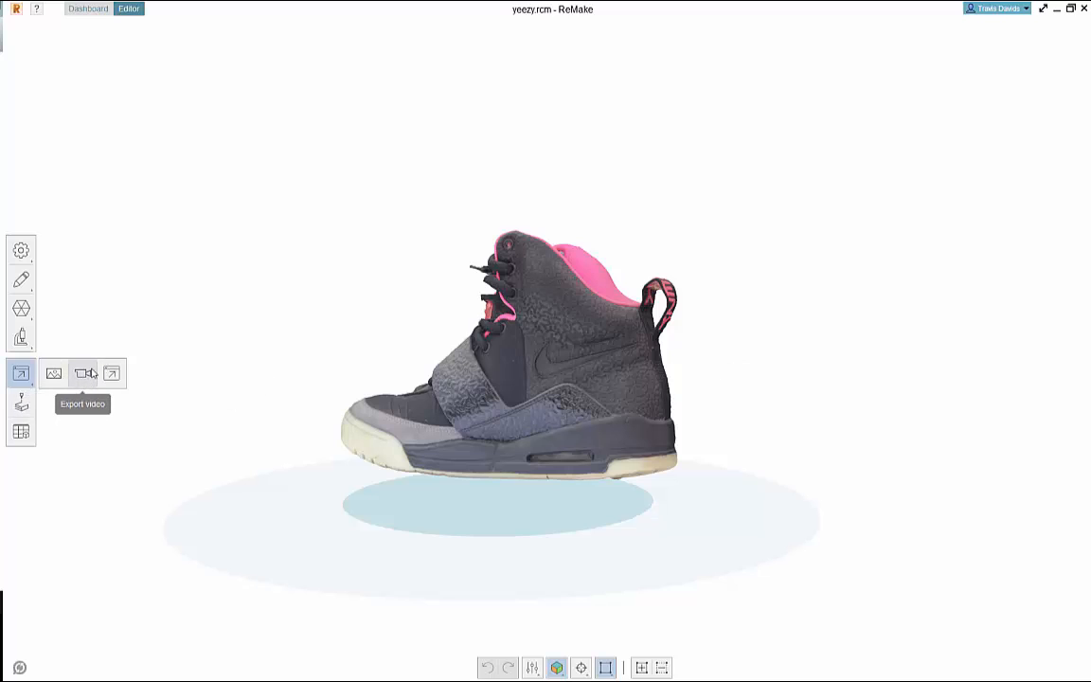
click(111, 374)
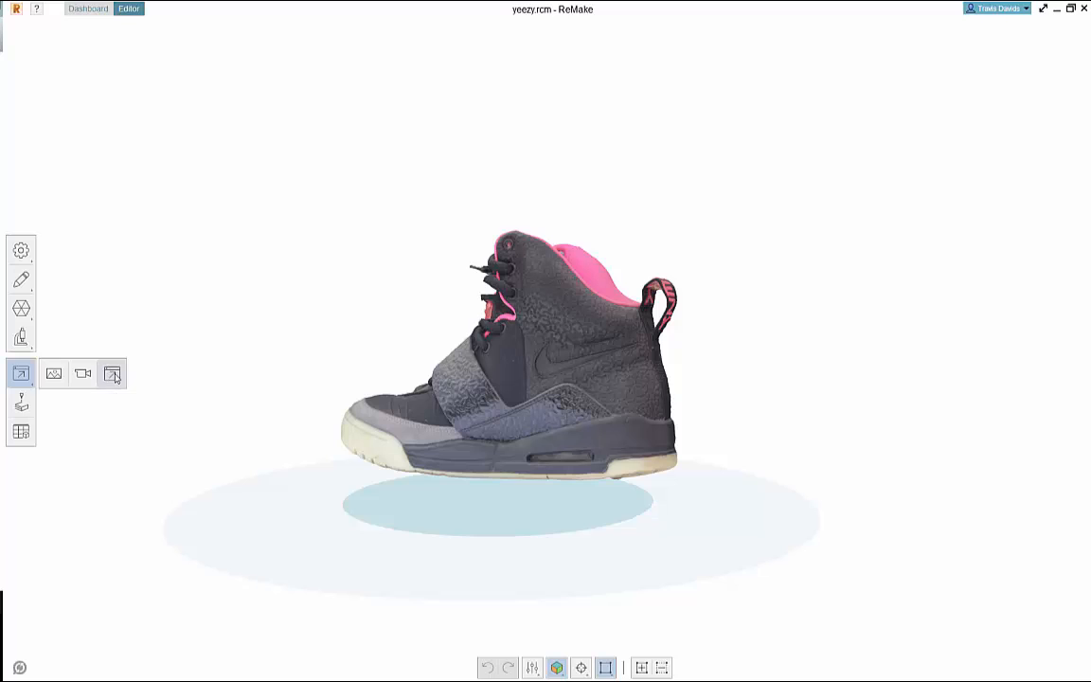
scroll(630, 374, up, 3)
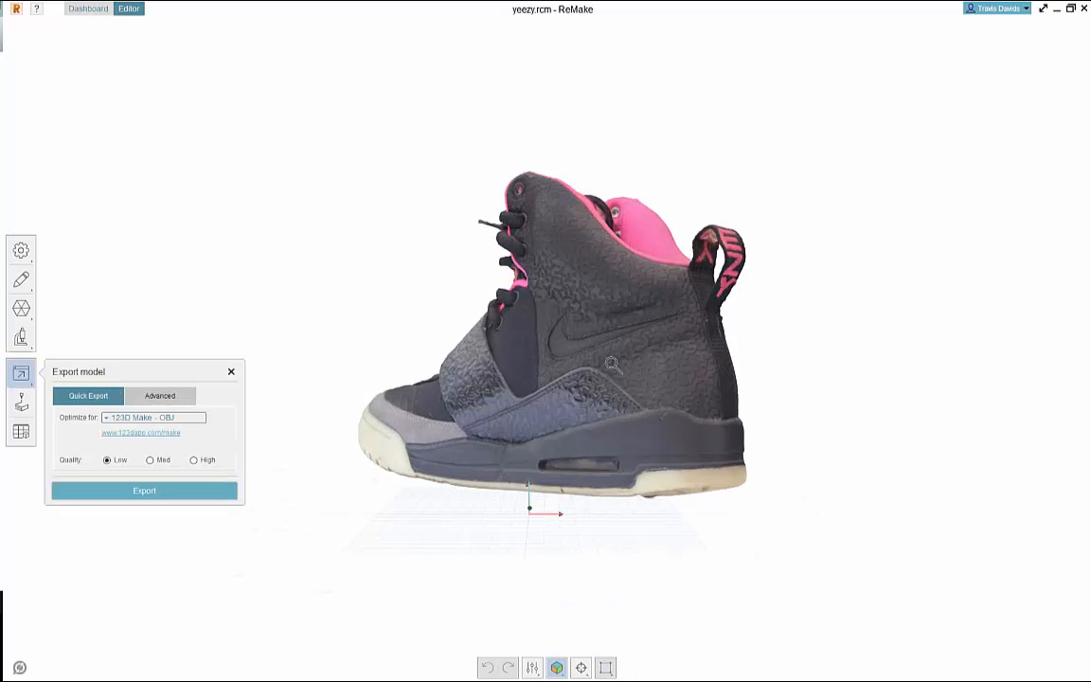
right_drag(362, 263, 255, 311)
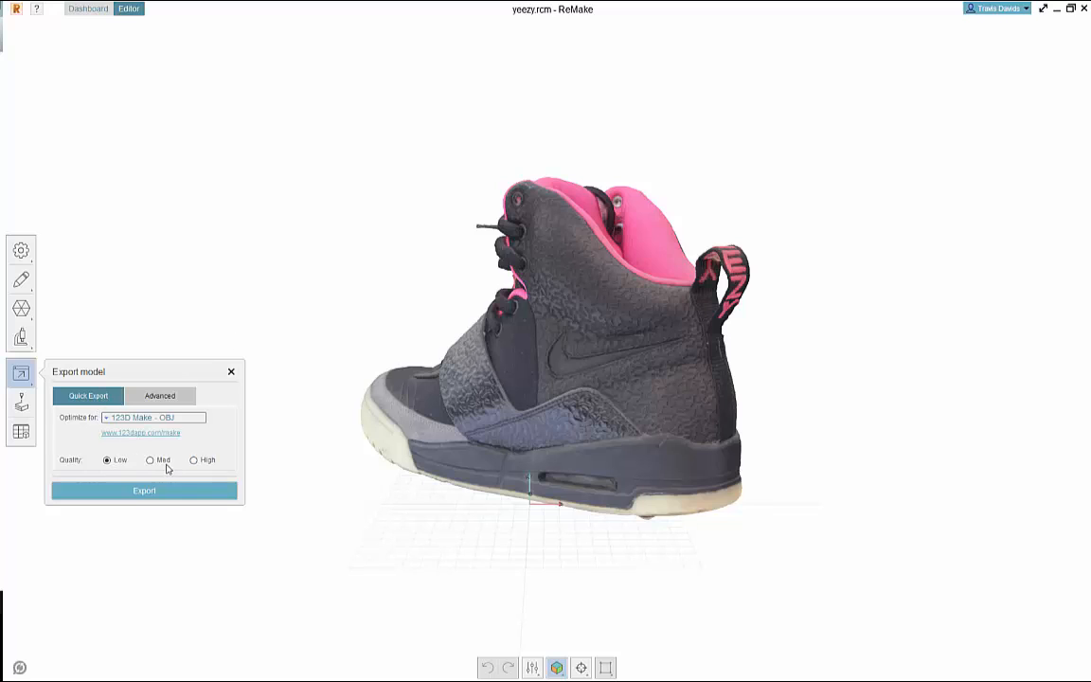
click(116, 418)
click(108, 421)
click(110, 422)
click(112, 422)
click(127, 425)
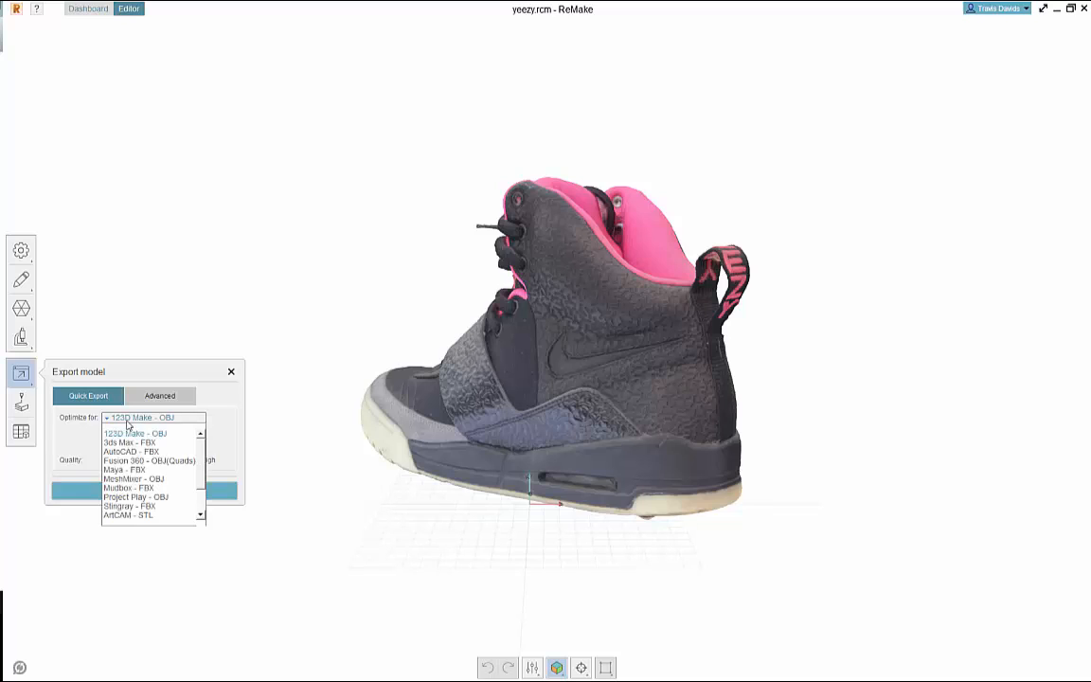
click(128, 443)
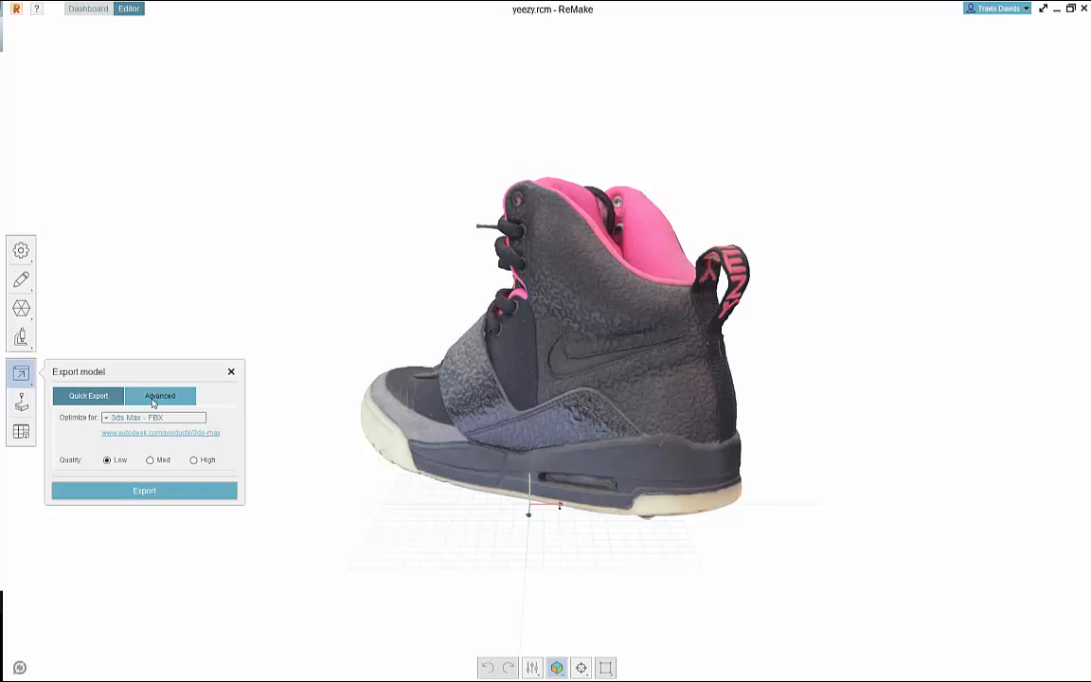
Switch to the advanced export settings, keeping the decimation at 0% and the textures on Rebake.
click(155, 402)
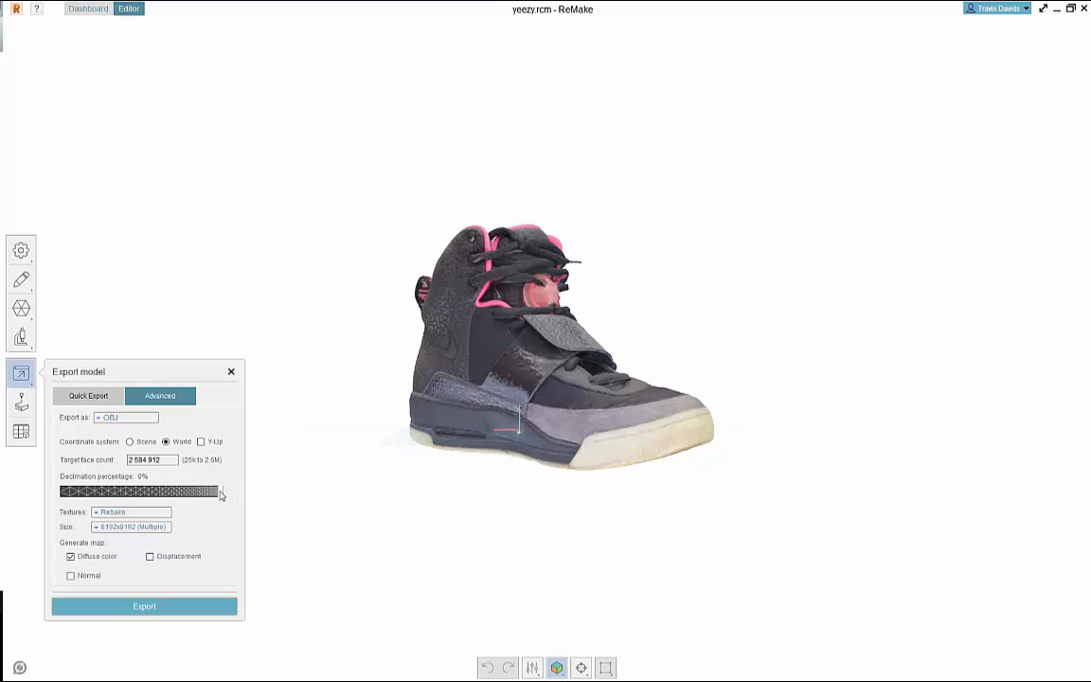
drag(220, 494, 243, 498)
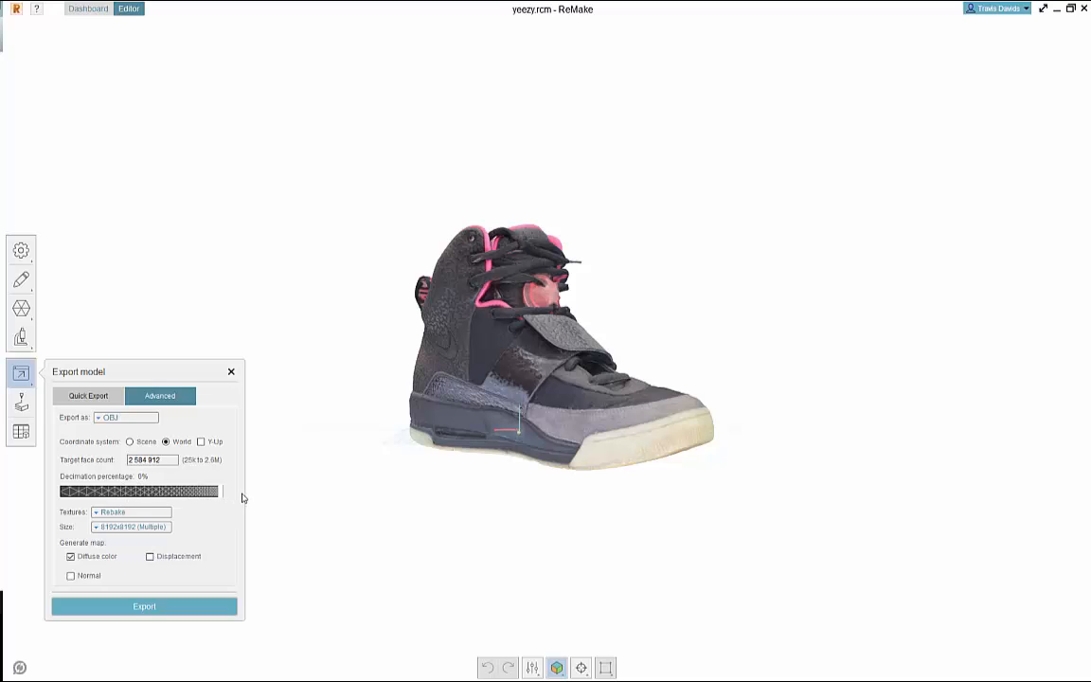
click(126, 513)
click(126, 516)
click(102, 518)
click(104, 526)
Examine the textured sneaker from its sides, front and heel before exporting it.
drag(363, 509, 553, 503)
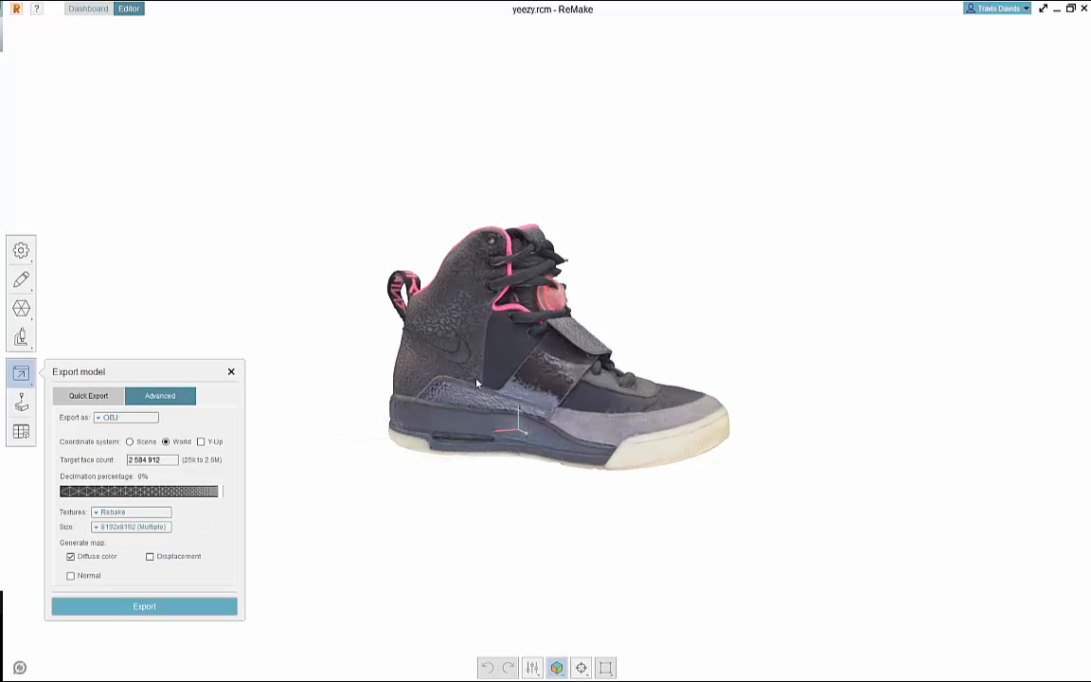
drag(471, 250, 568, 268)
drag(566, 311, 496, 331)
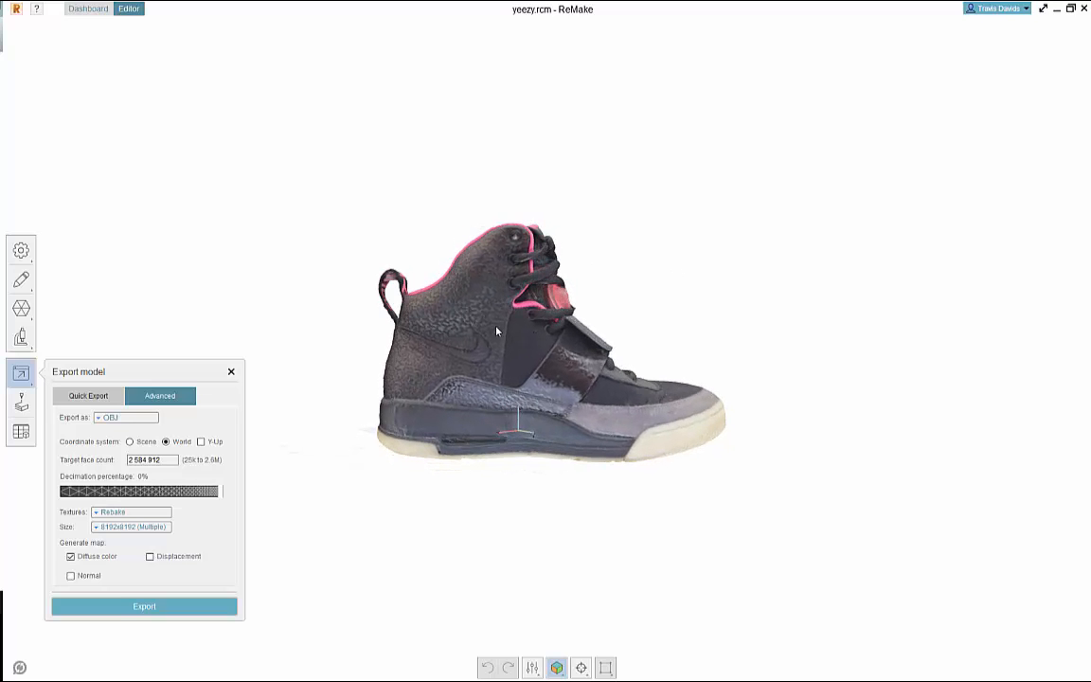
drag(694, 338, 285, 401)
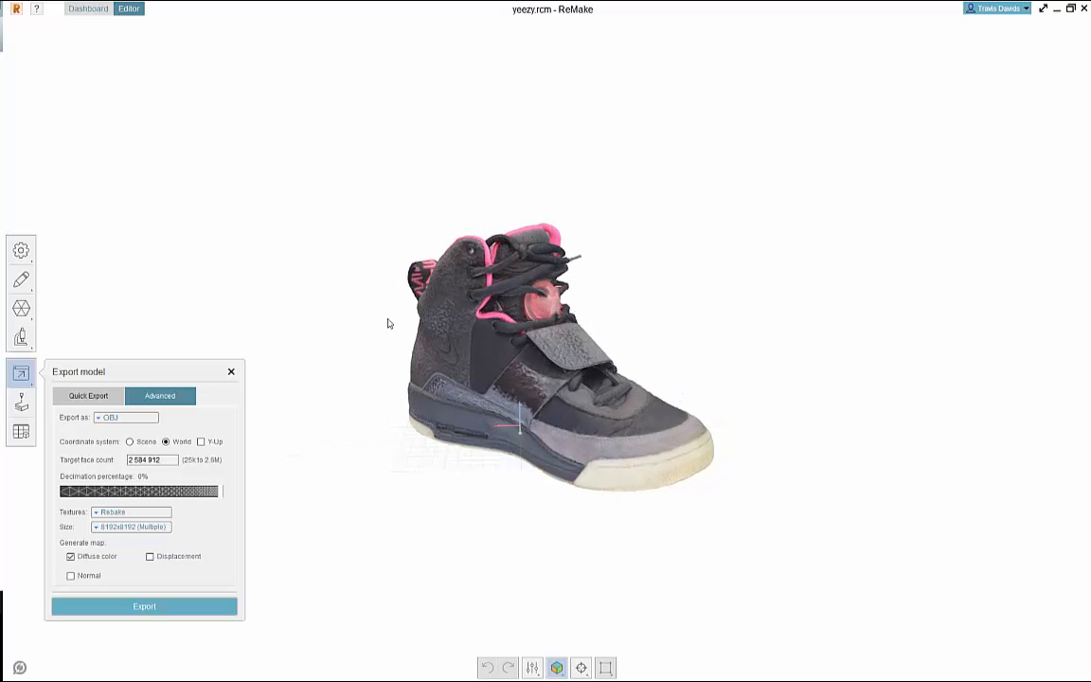
drag(387, 323, 243, 301)
drag(696, 309, 142, 275)
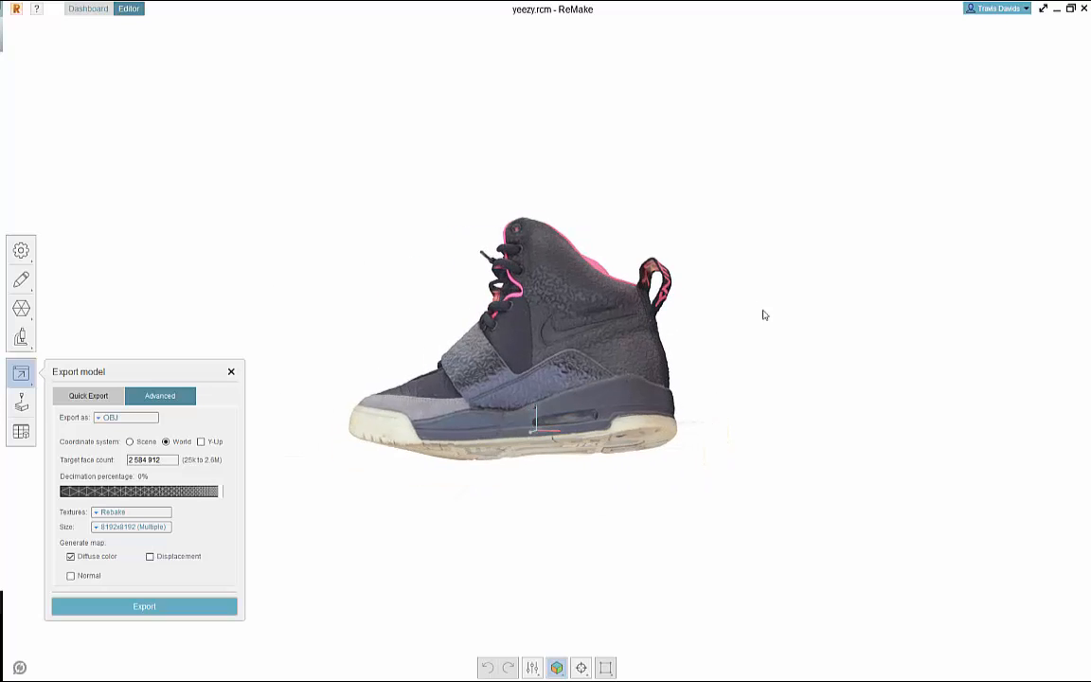
drag(764, 315, 718, 356)
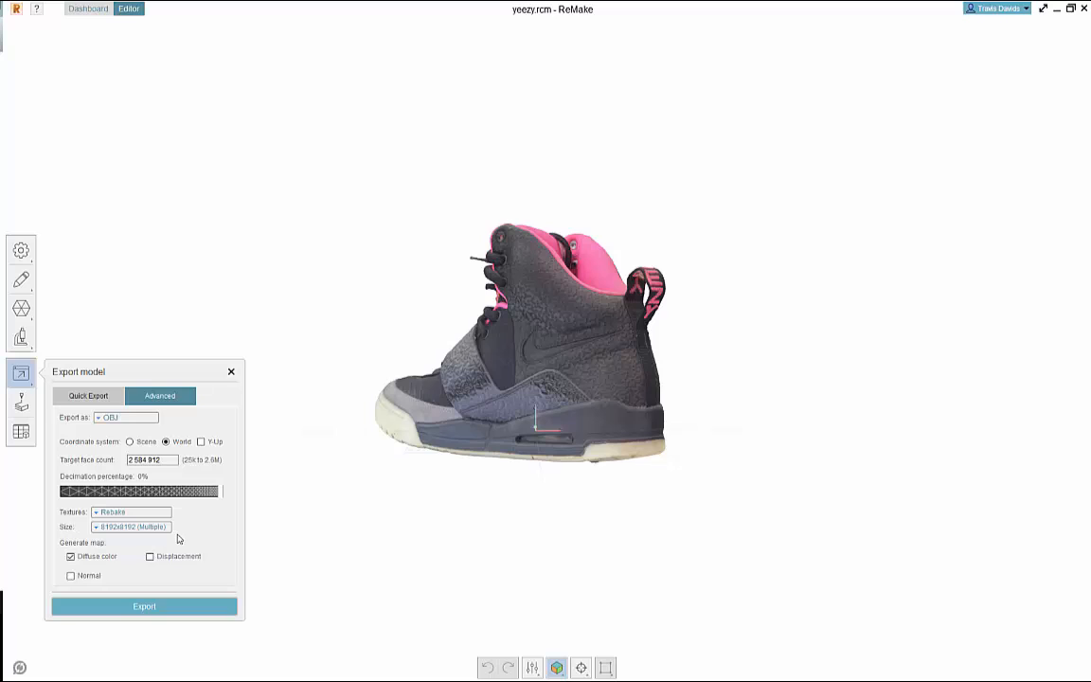
Set the OBJ export to 81% decimation with 4096x4096 rebaked textures and include a normal map.
click(106, 527)
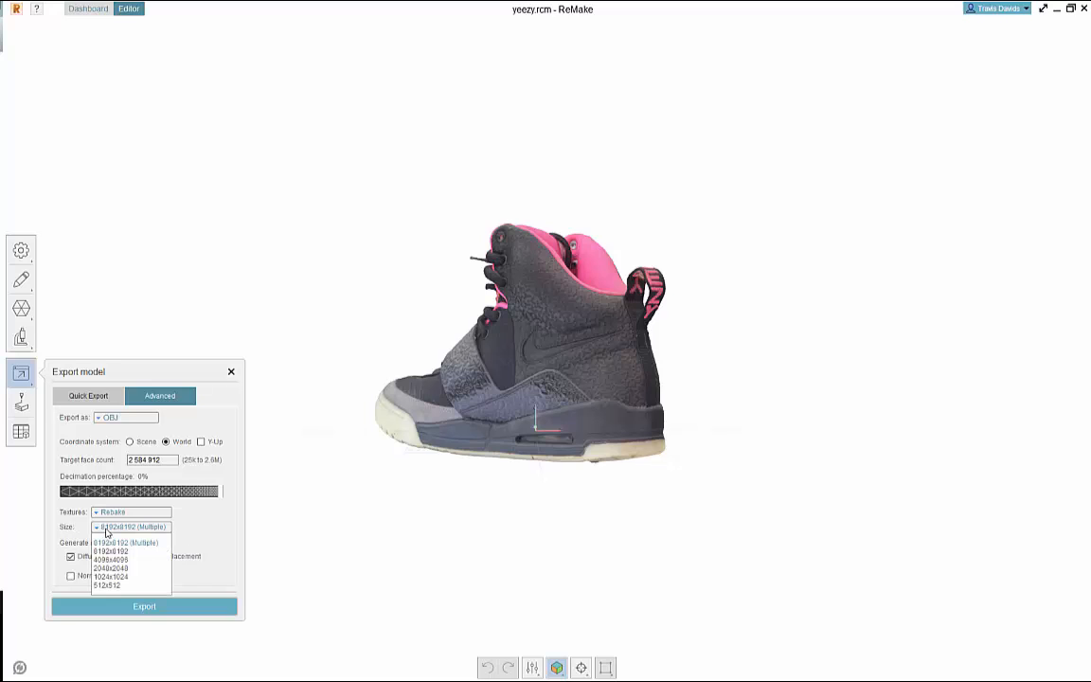
click(107, 528)
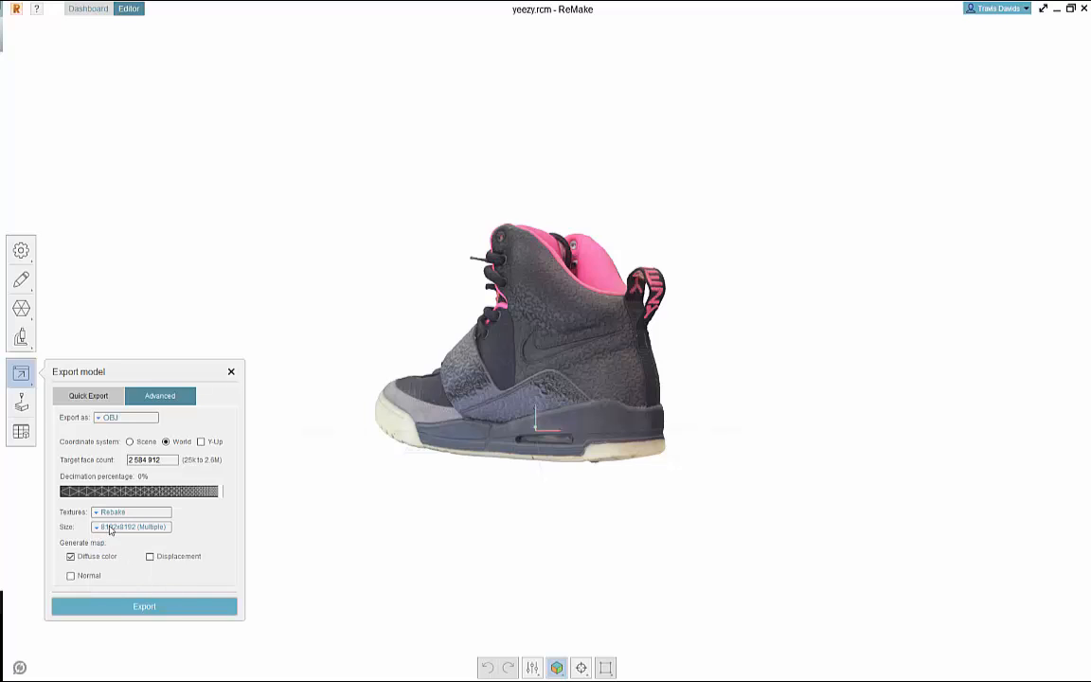
scroll(106, 532, down, 3)
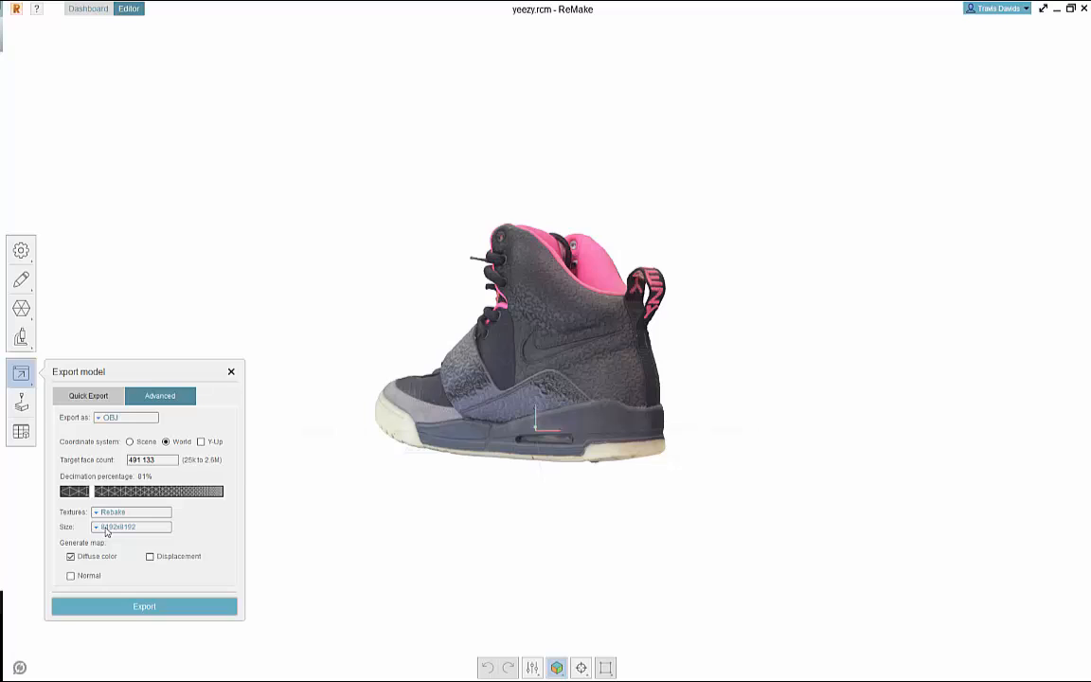
scroll(106, 532, down, 3)
scroll(107, 531, up, 1)
scroll(108, 533, up, 1)
drag(76, 492, 262, 494)
Start the OBJ export and cancel it at the destination folder choice.
click(145, 608)
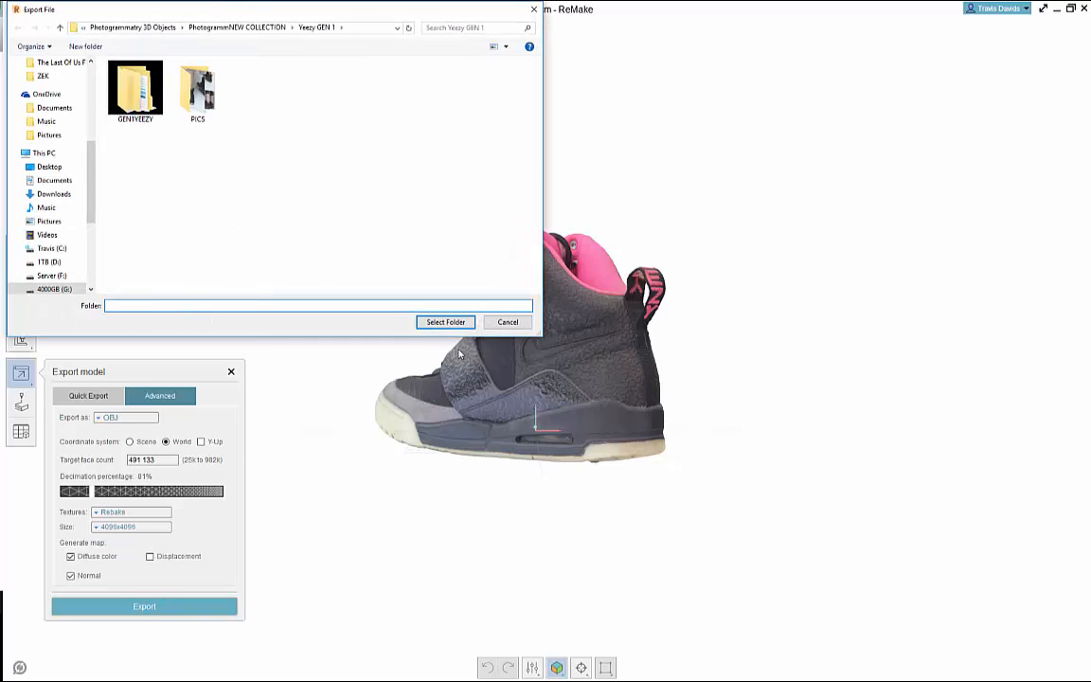
click(514, 323)
mouse_move(394, 330)
mouse_down()
mouse_move(438, 337)
mouse_move(395, 327)
mouse_move(406, 345)
mouse_up()
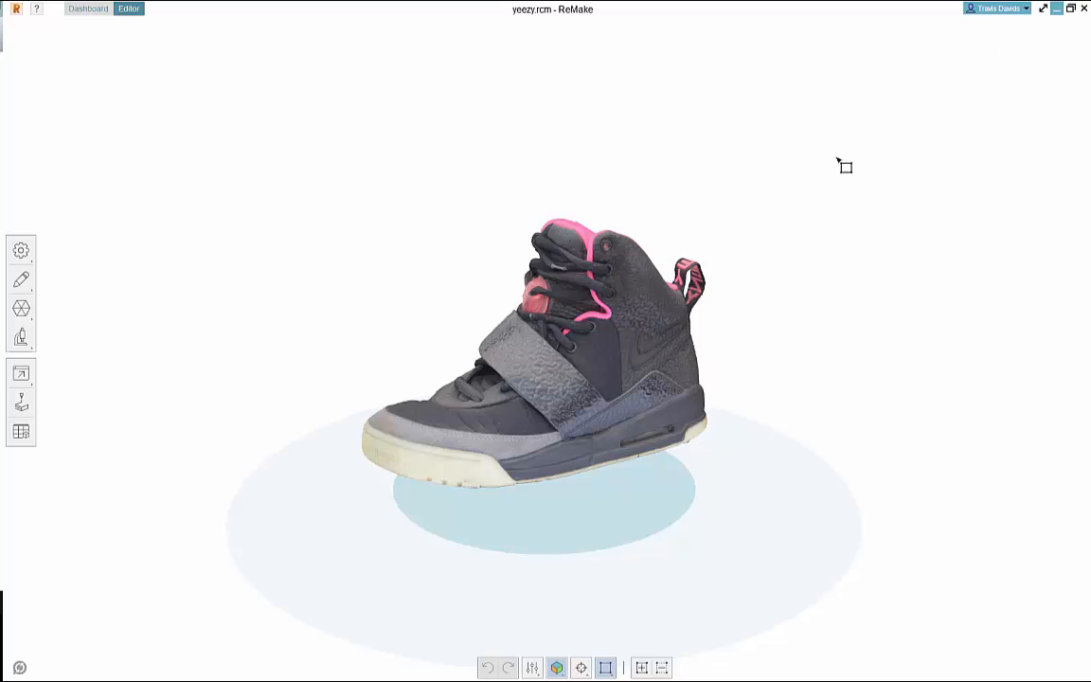
Look over the sneaker on its ground disc from the front and both sides.
right_drag(299, 330, 761, 356)
right_drag(466, 443, 614, 376)
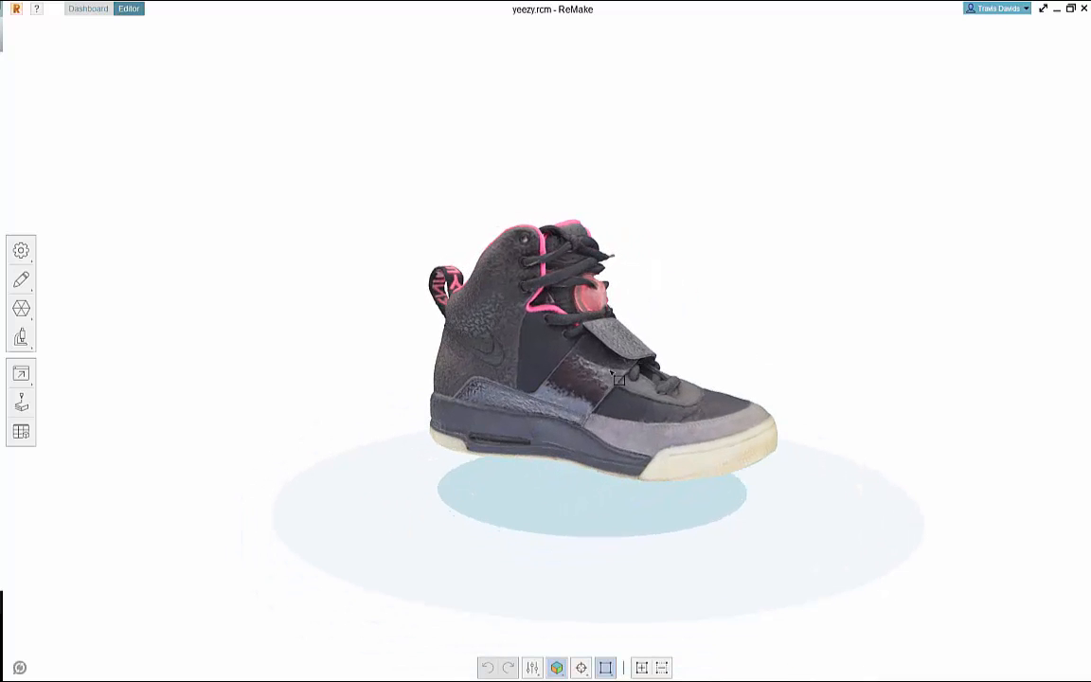
right_drag(652, 302, 565, 414)
right_drag(434, 473, 618, 401)
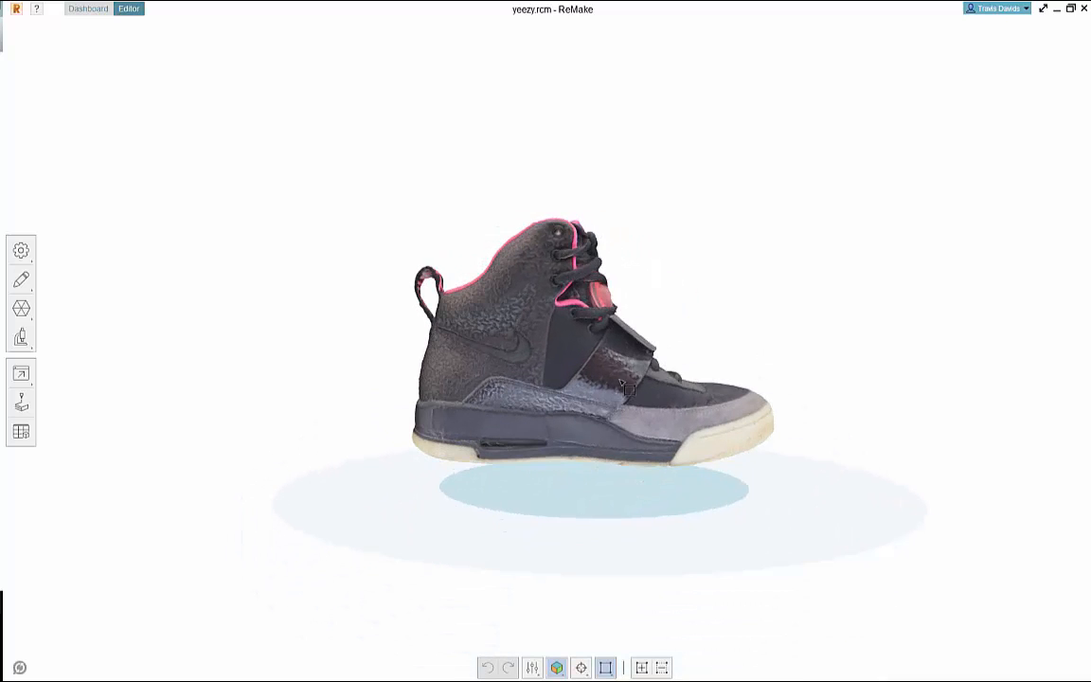
right_drag(717, 304, 629, 383)
right_drag(771, 321, 535, 308)
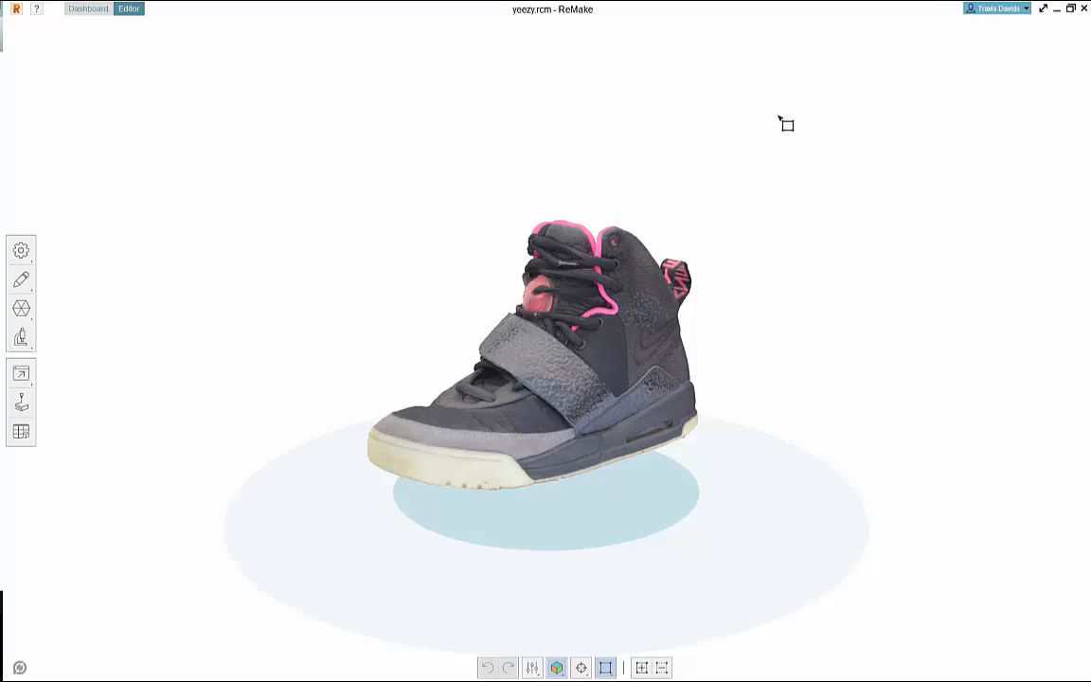
Switch to File Explorer and look through the source photos and the yeezy.rcm file in the Yeezy GEN 1 folder.
click(1057, 9)
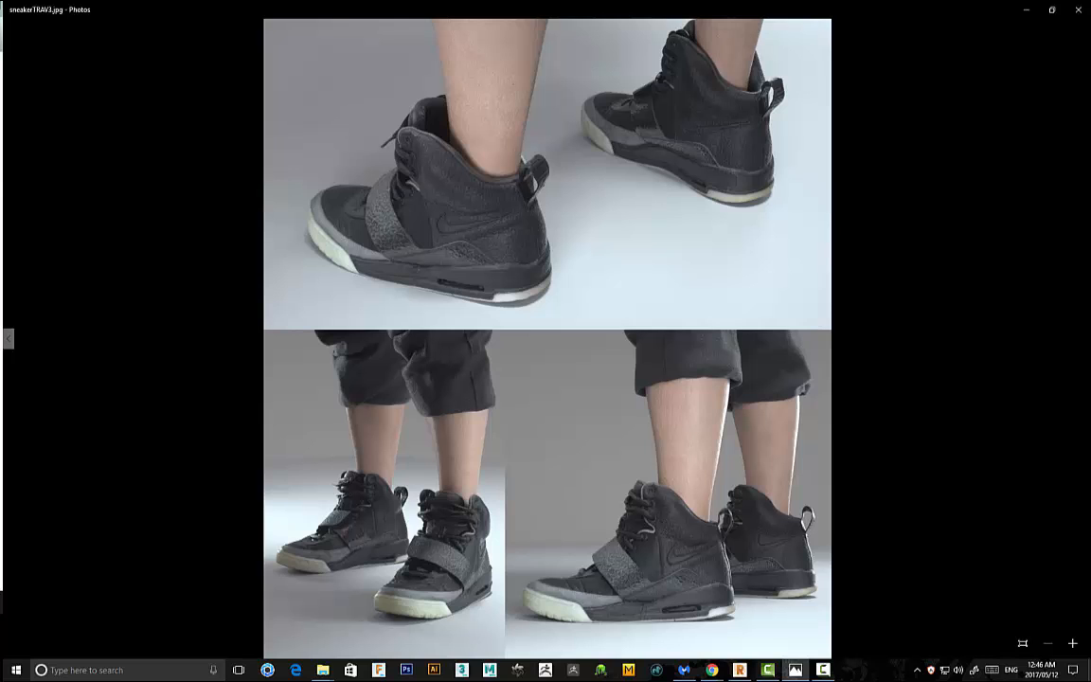
drag(0, 93, 576, 122)
click(398, 197)
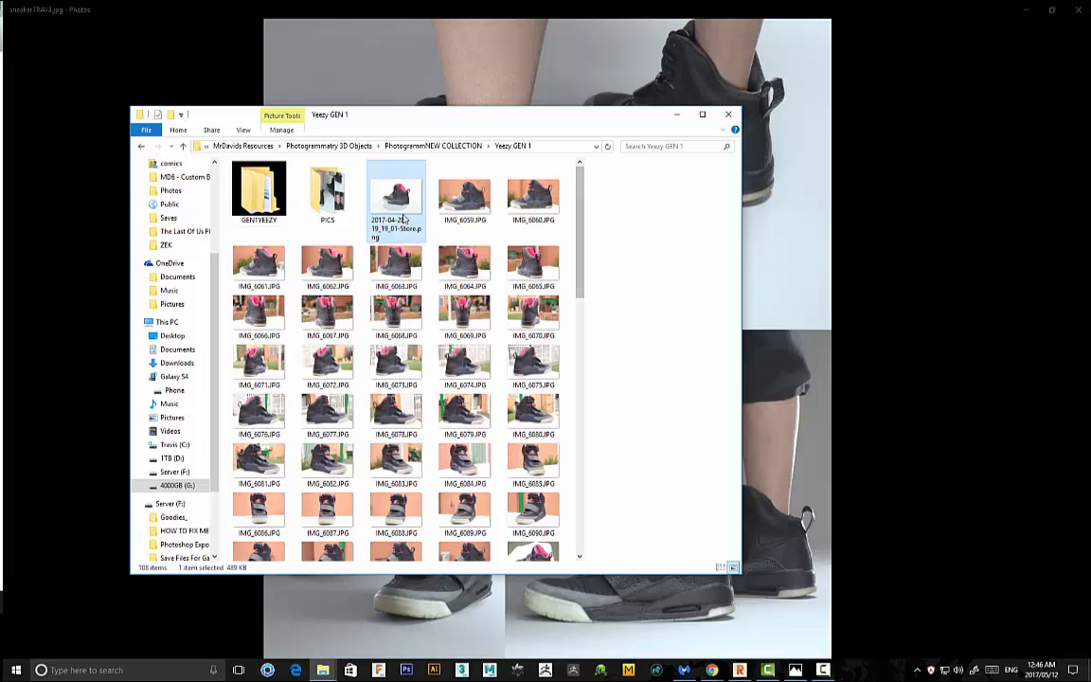
scroll(476, 282, down, 12)
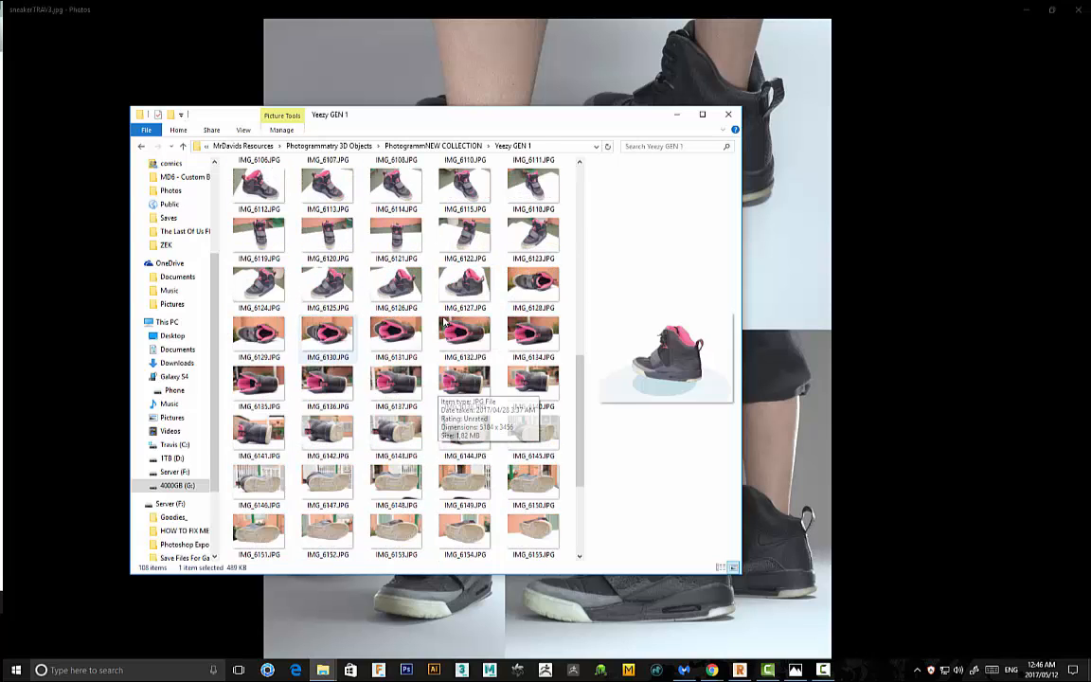
click(485, 509)
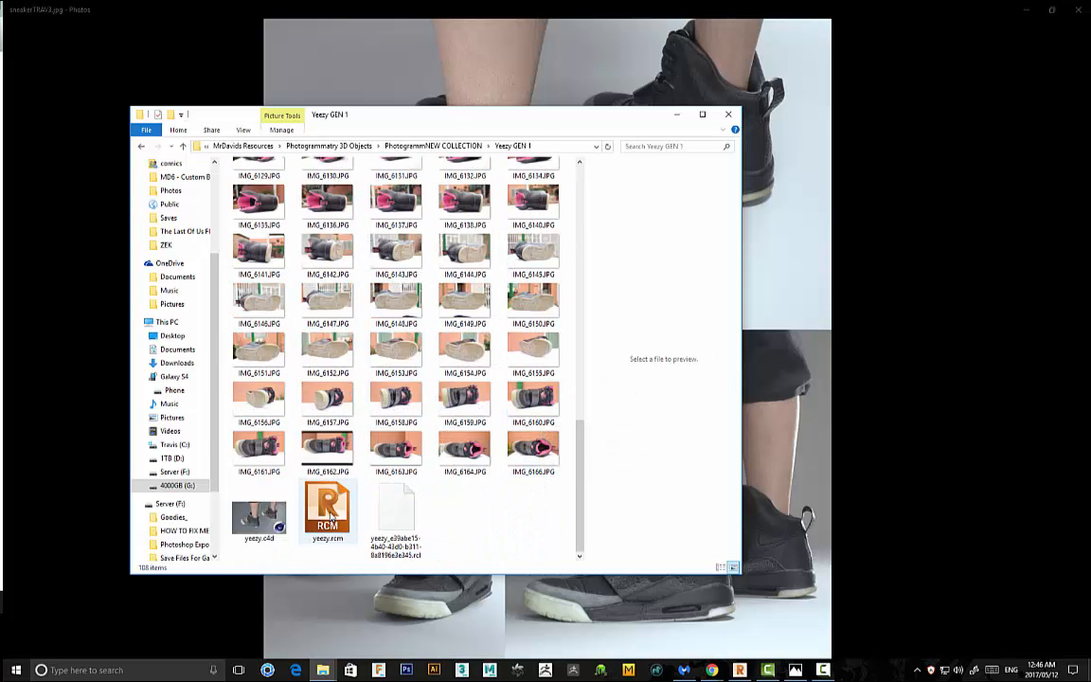
click(328, 514)
click(333, 561)
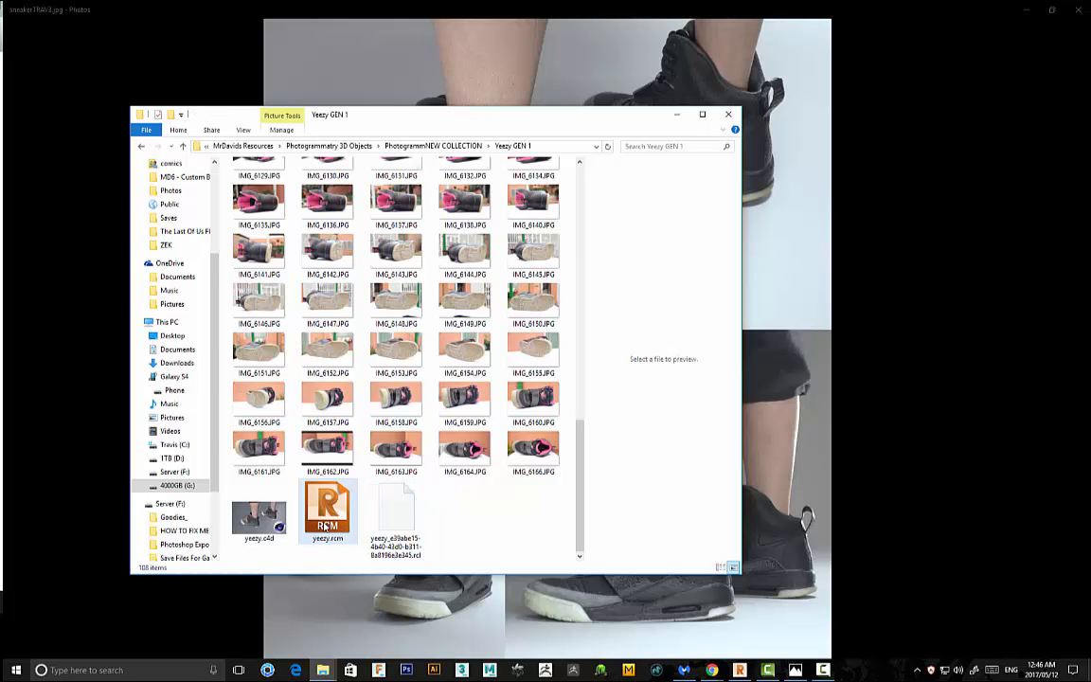
scroll(341, 455, up, 10)
Open the yeezy folder inside GEN1YEEZY and examine yeezy.obj and the Retopo_yeezy_baseTexBaked.jpg preview.
double_click(266, 192)
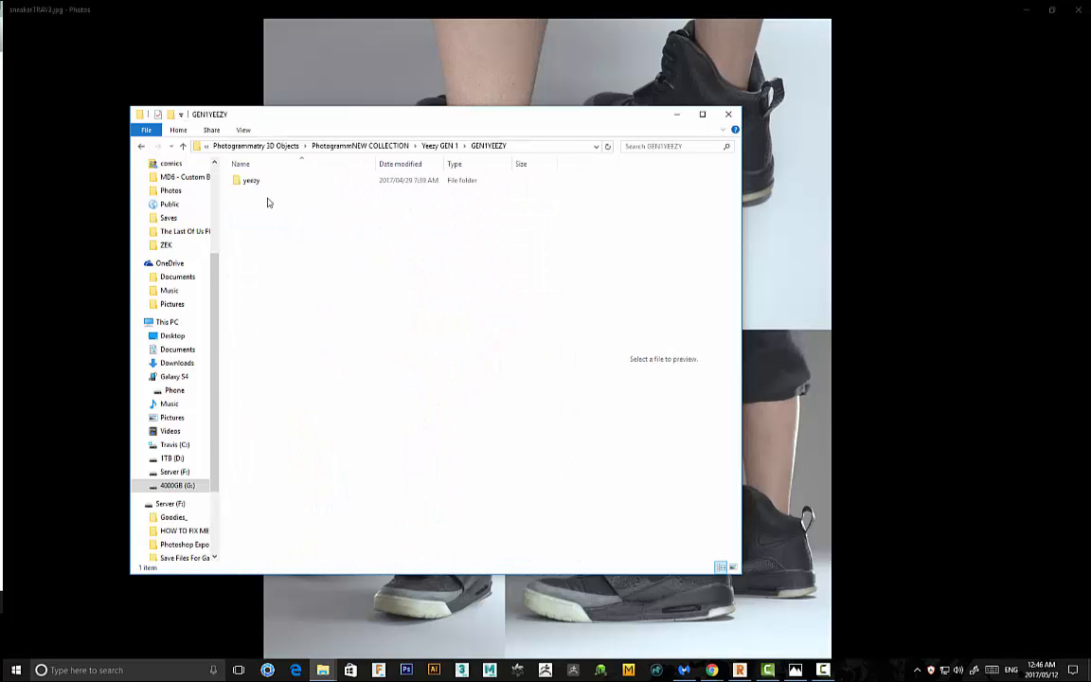
double_click(252, 180)
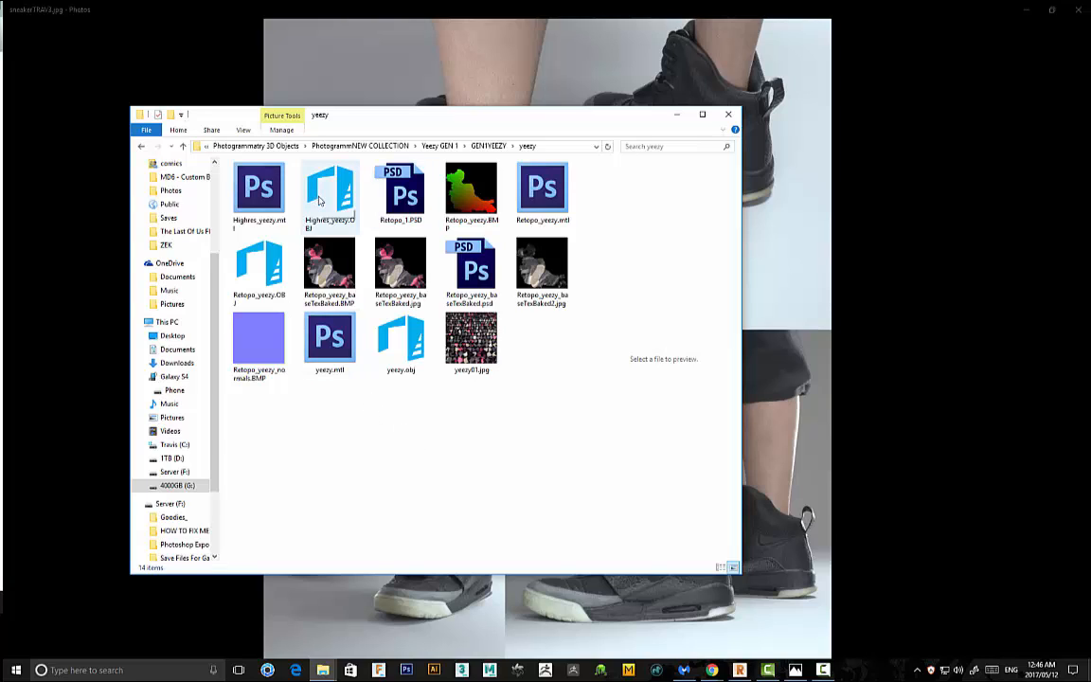
click(410, 335)
click(448, 419)
click(426, 349)
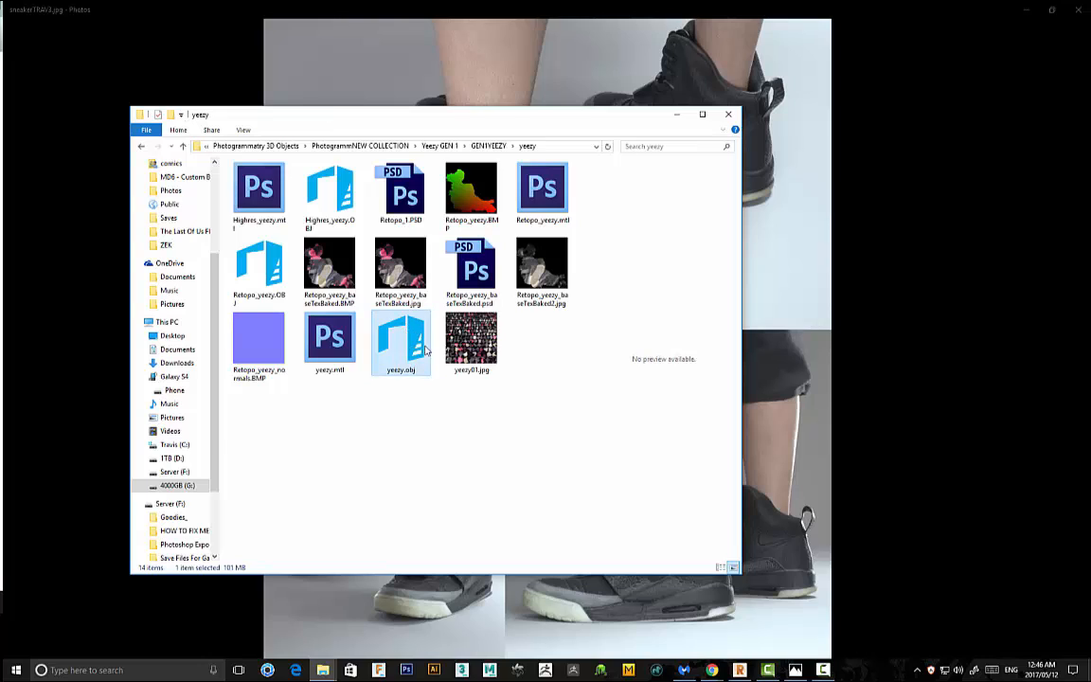
click(518, 354)
click(415, 360)
click(378, 422)
click(417, 366)
click(401, 268)
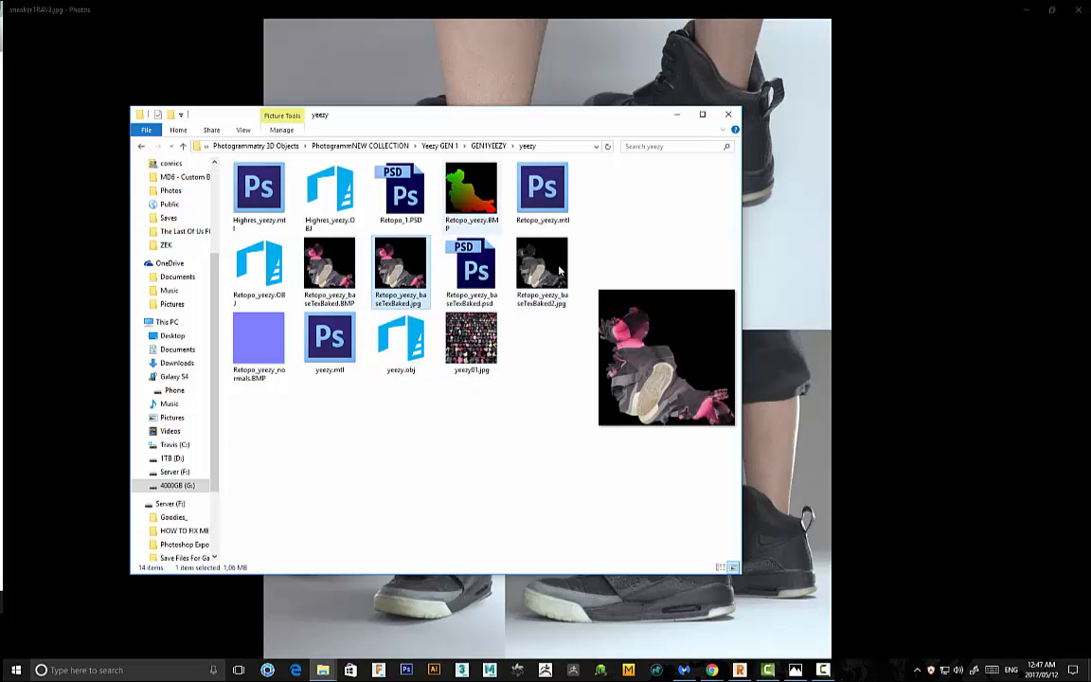
click(541, 395)
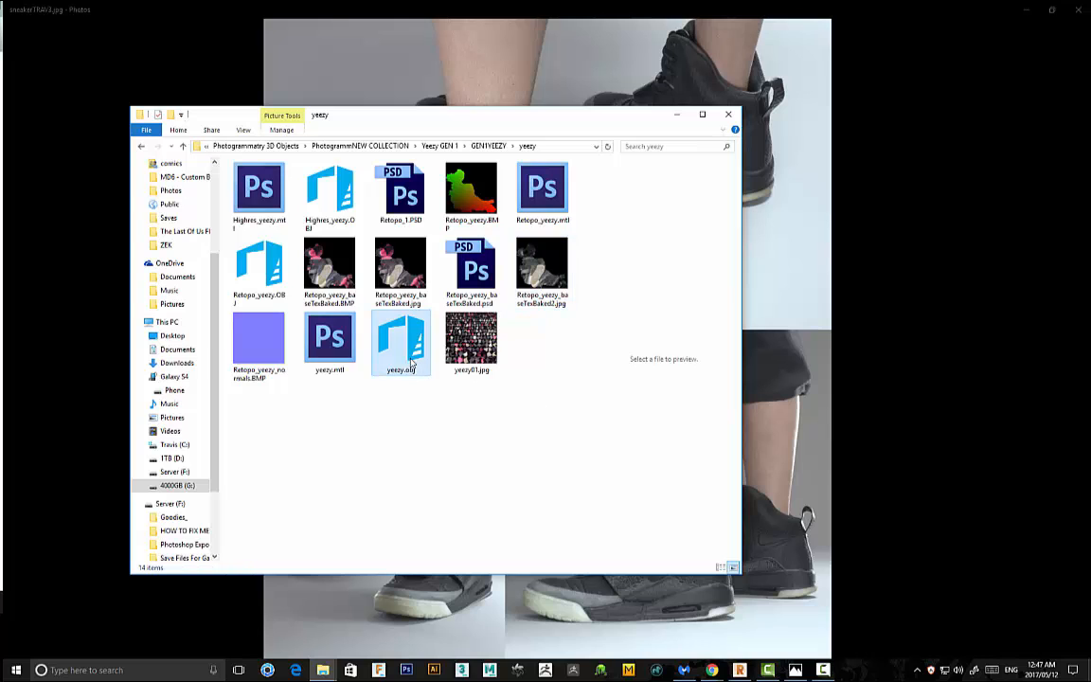
View the yeezy01.jpg texture at full screen and place its window beside the File Explorer window.
click(474, 343)
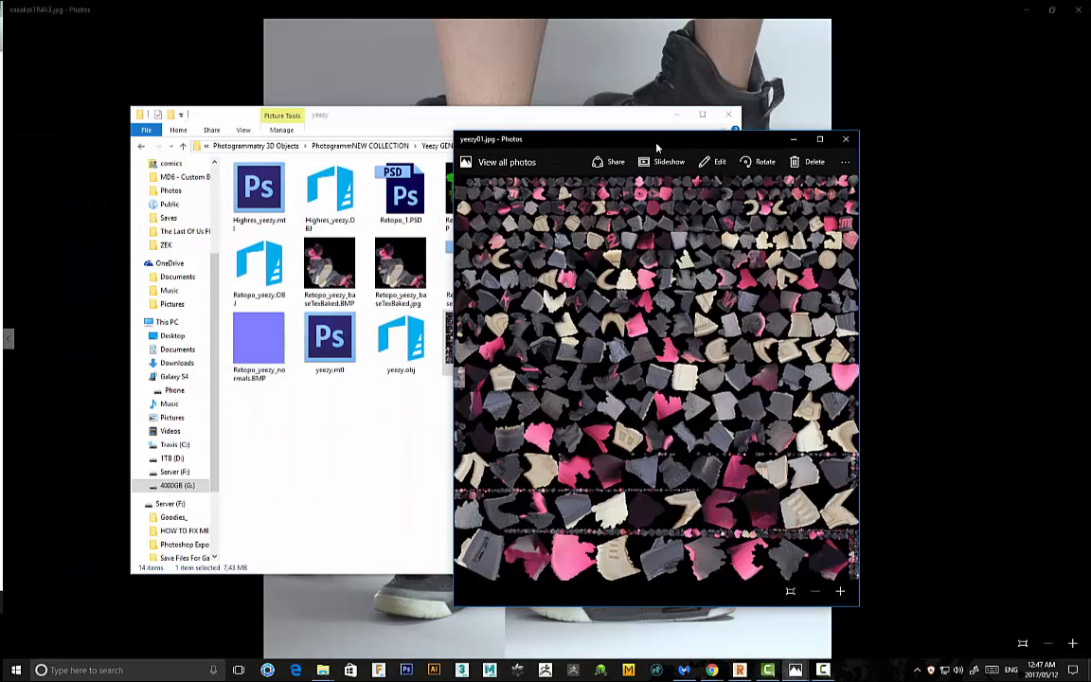
double_click(656, 145)
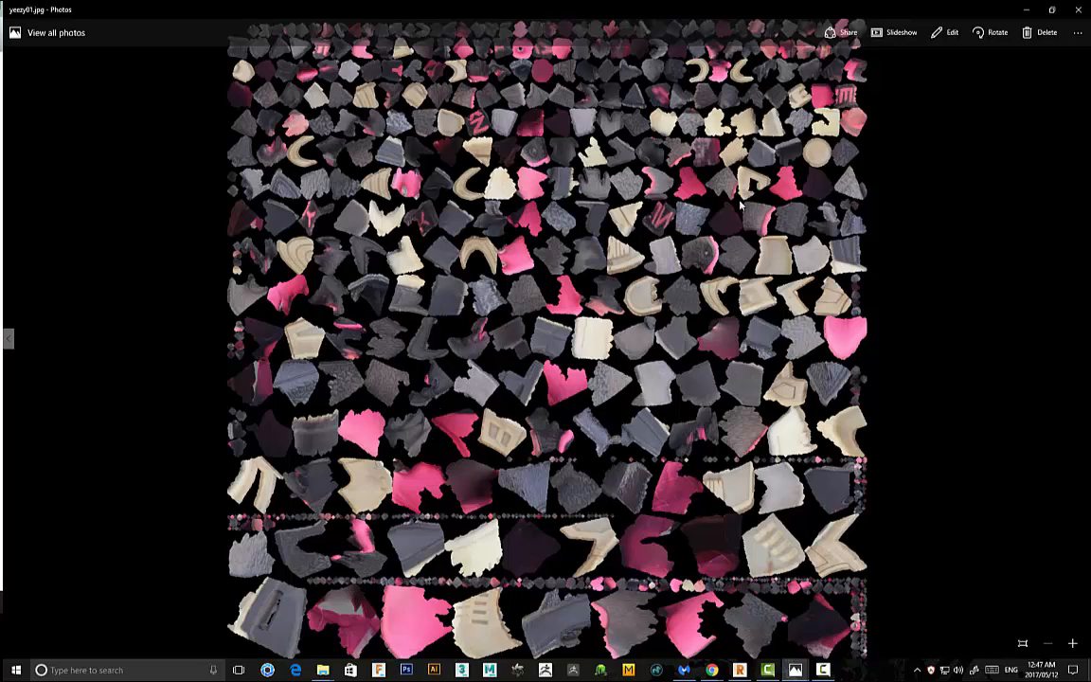
click(1054, 14)
drag(388, 118, 264, 111)
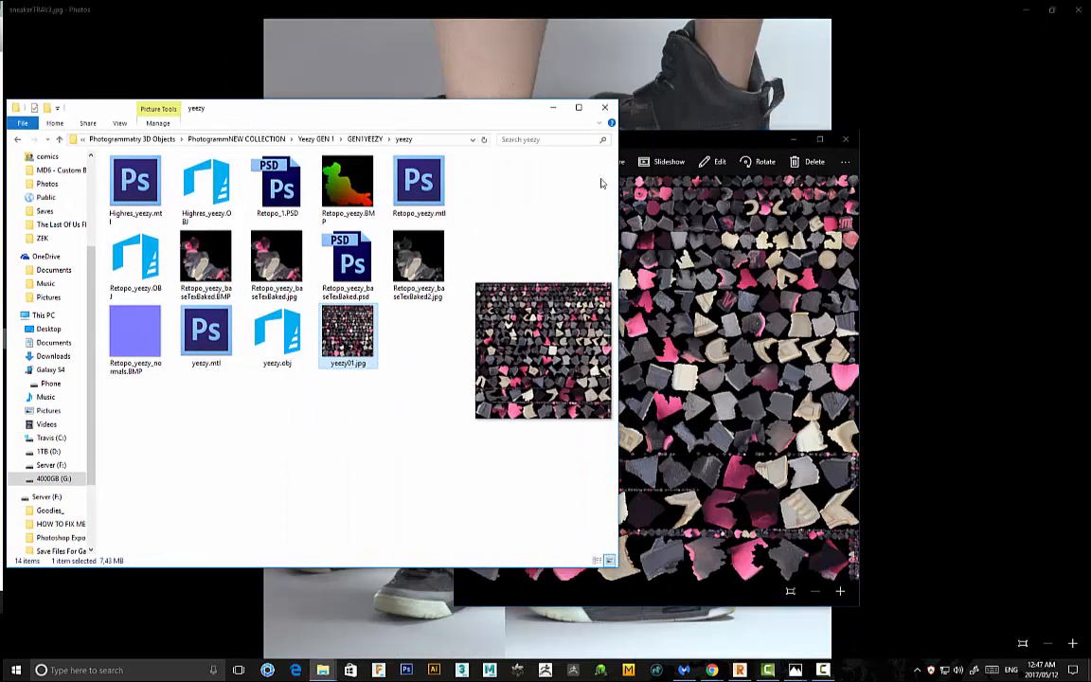
click(629, 178)
drag(588, 140, 796, 143)
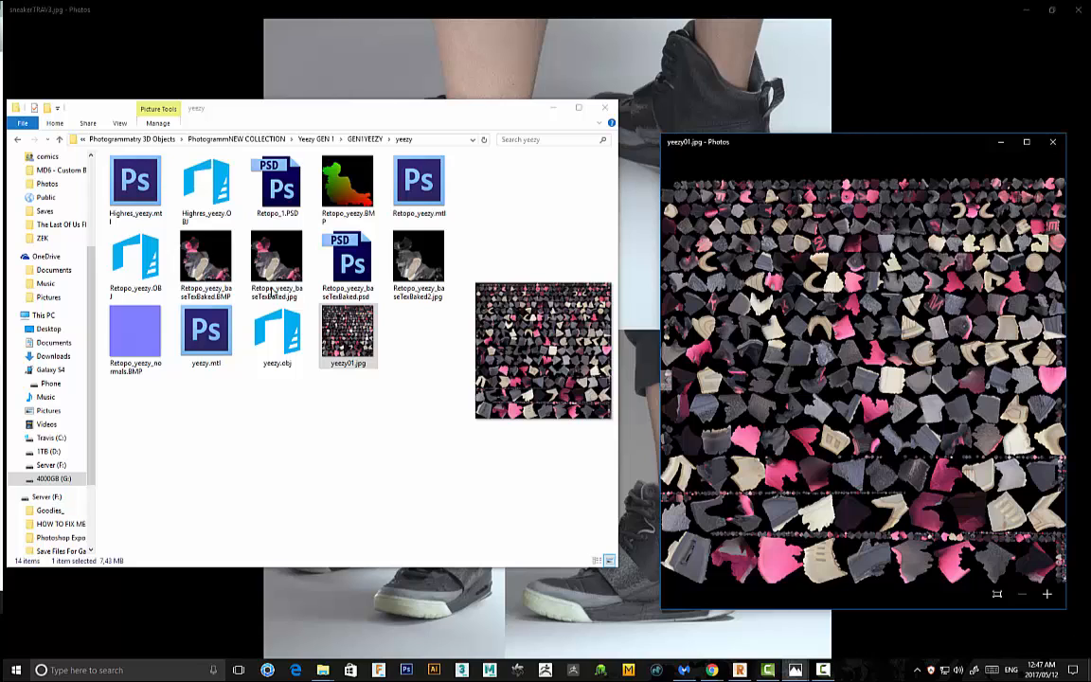
View Retopo_yeezy_baseTexBaked.jpg, close it, and open Retopo_yeezy_baseTexBaked2.jpg beside the yeezy01.jpg texture.
double_click(272, 253)
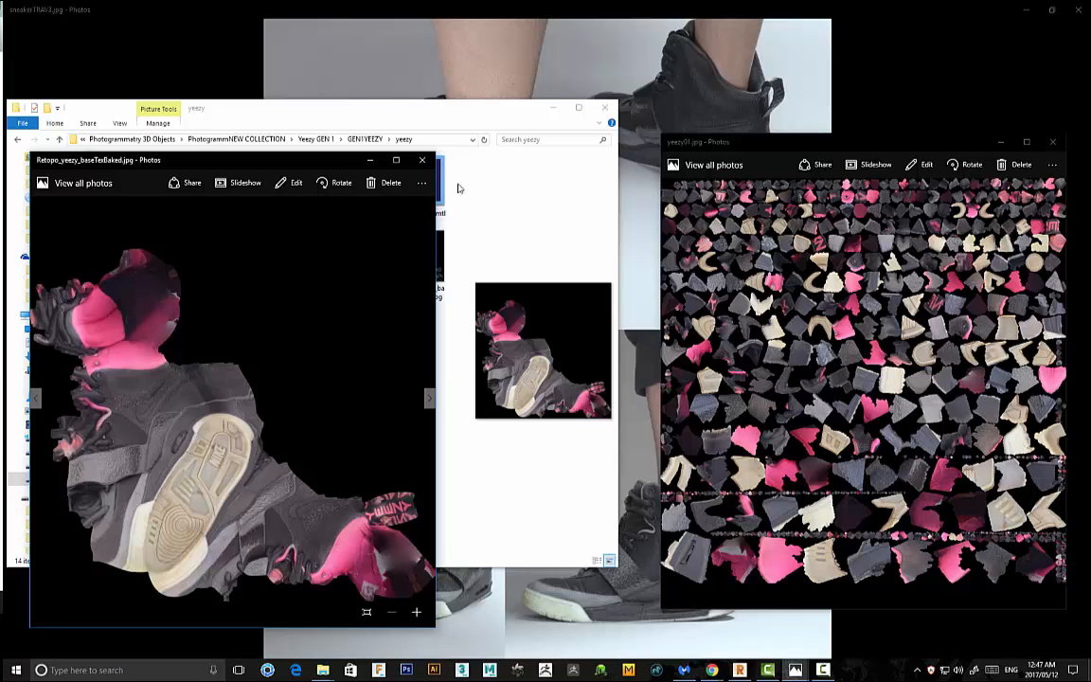
click(421, 160)
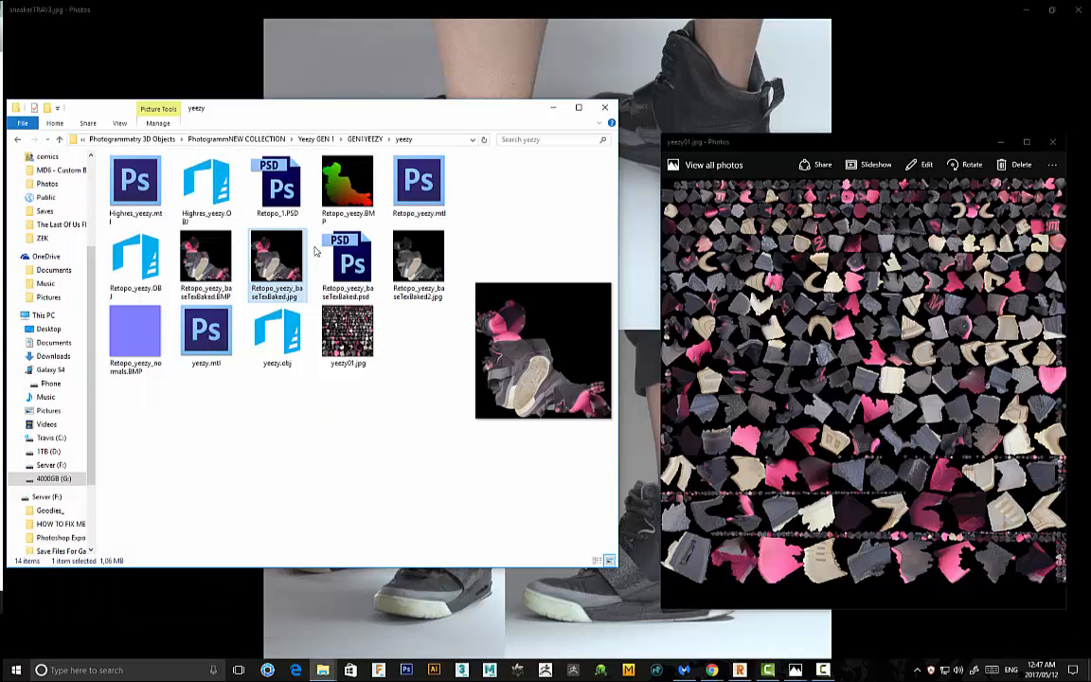
double_click(419, 254)
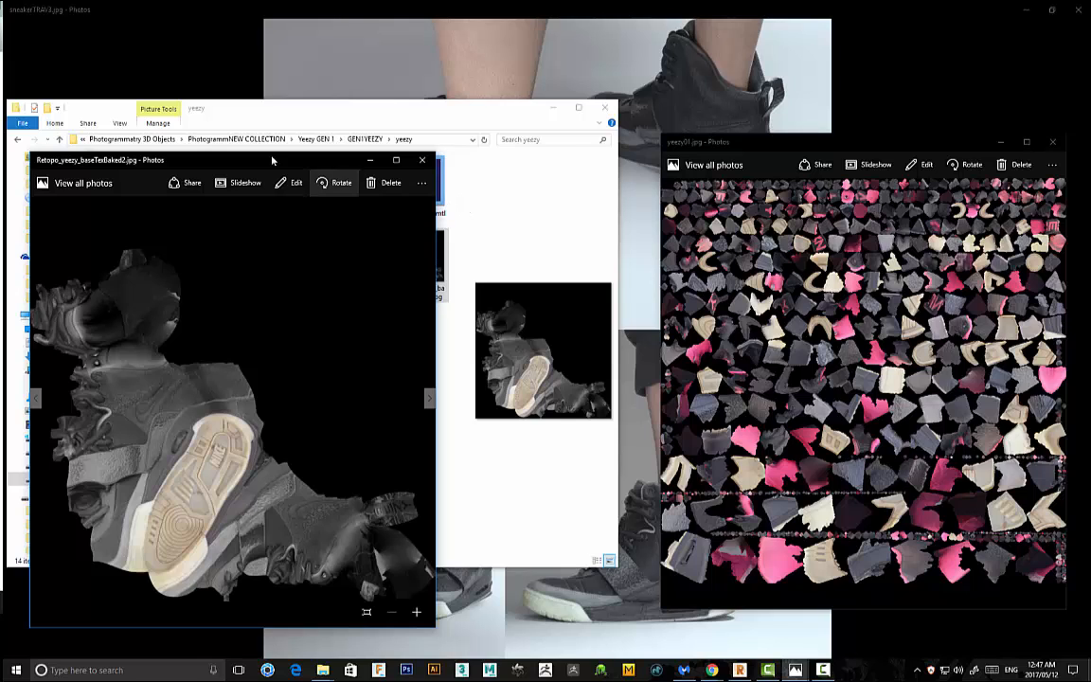
drag(285, 159, 510, 50)
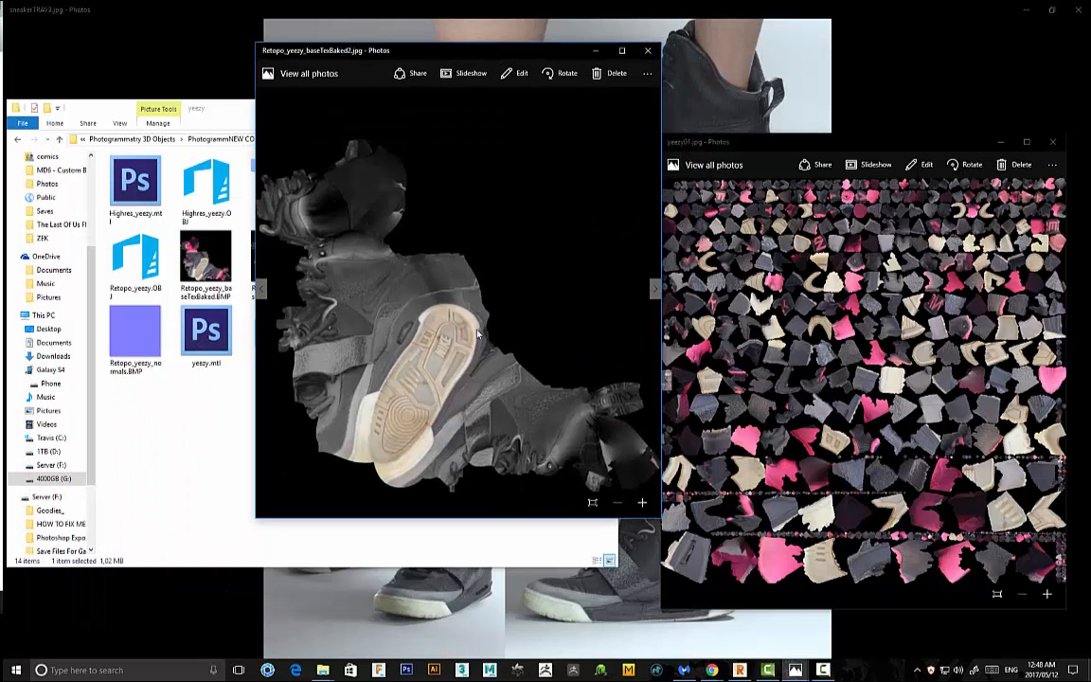
Compare the fragmented UV layout of yeezy01.jpg, viewed at full screen, with the retopologized layout in Retopo_yeezy_baseTexBaked2.jpg.
click(709, 199)
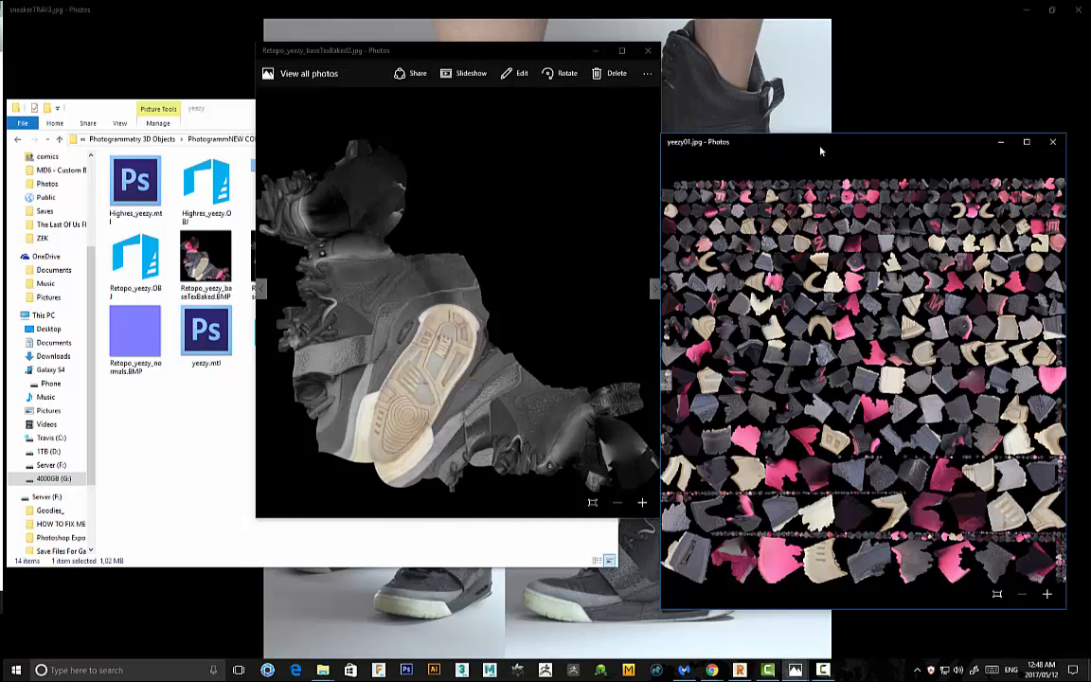
double_click(748, 141)
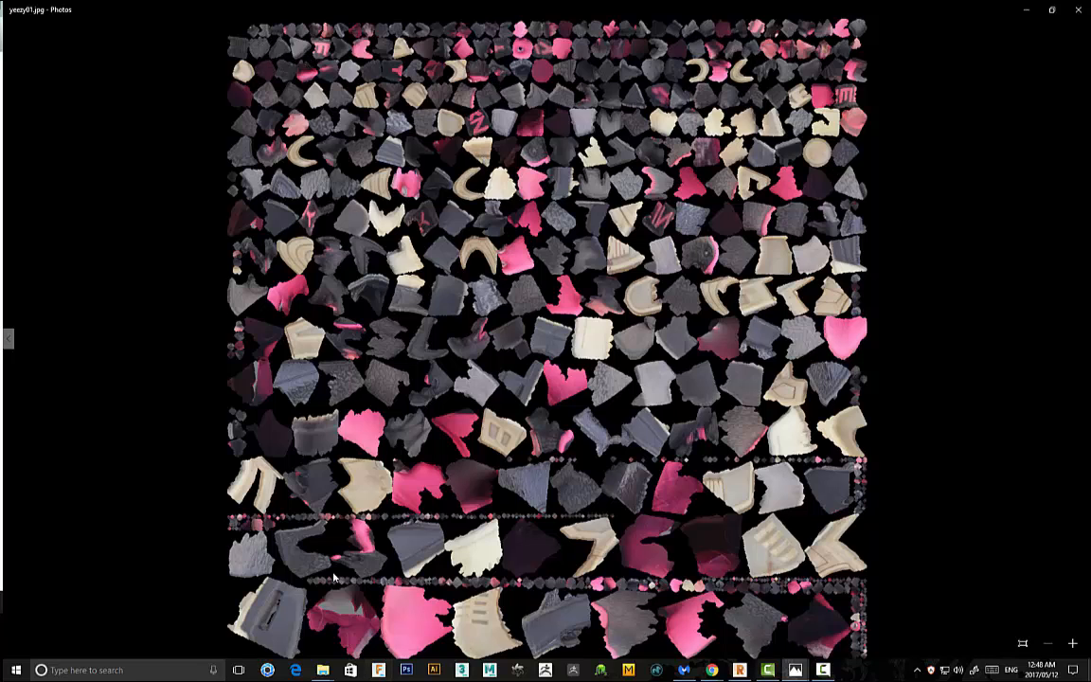
double_click(944, 14)
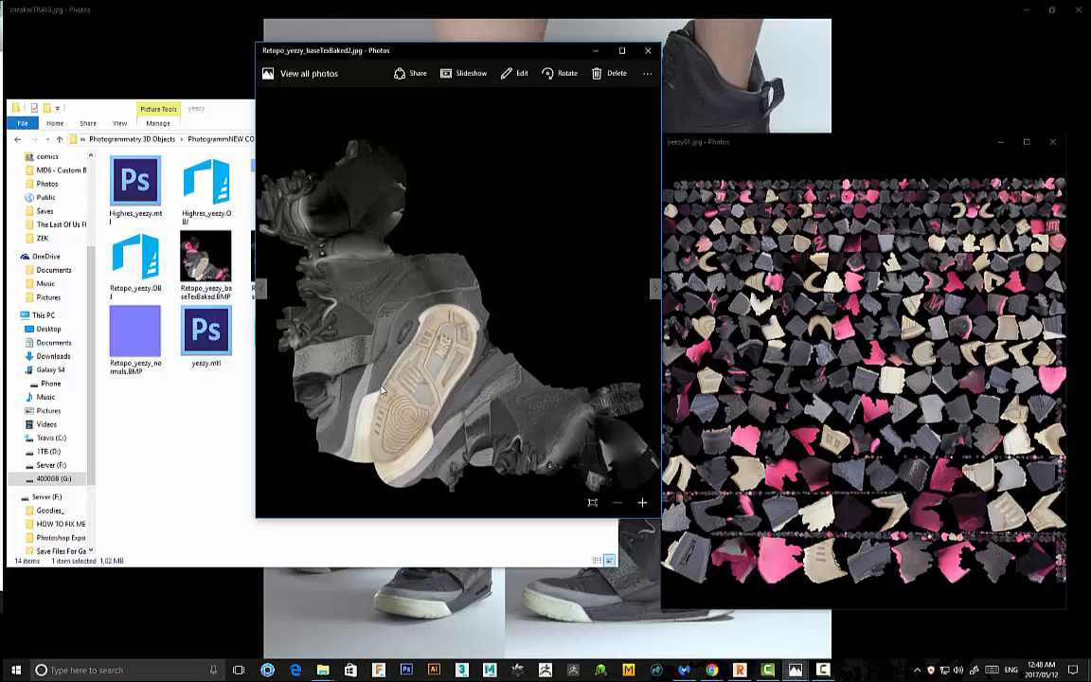
drag(462, 50, 440, 131)
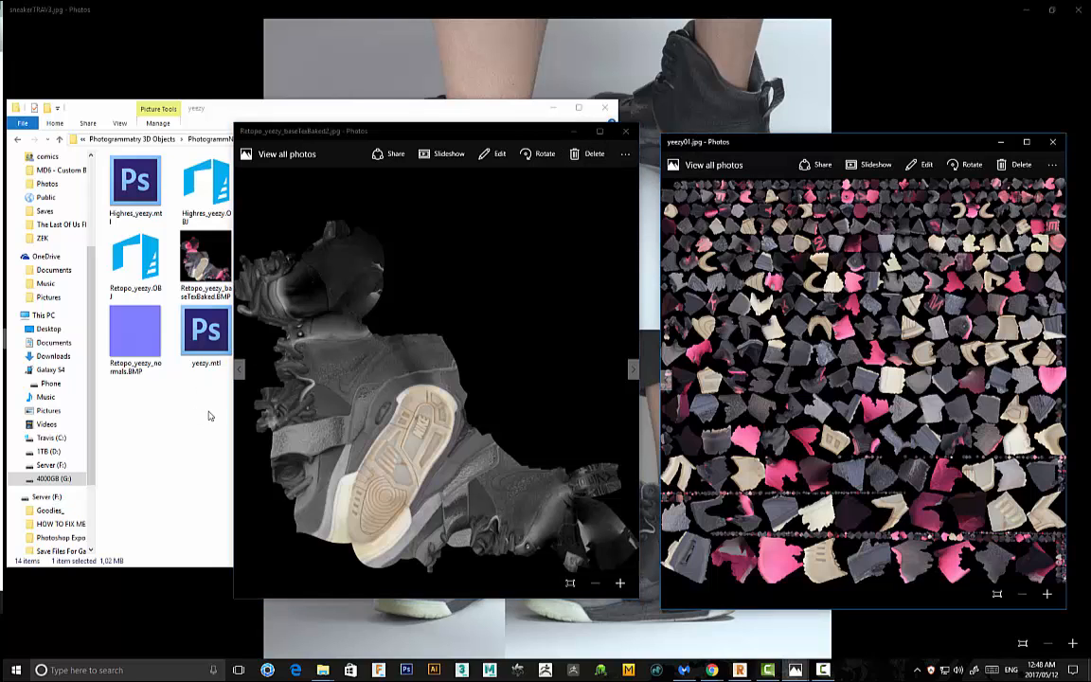
Point out the exported yeezy.mtl, yeezy.obj and yeezy01.jpg files in the yeezy folder.
click(210, 415)
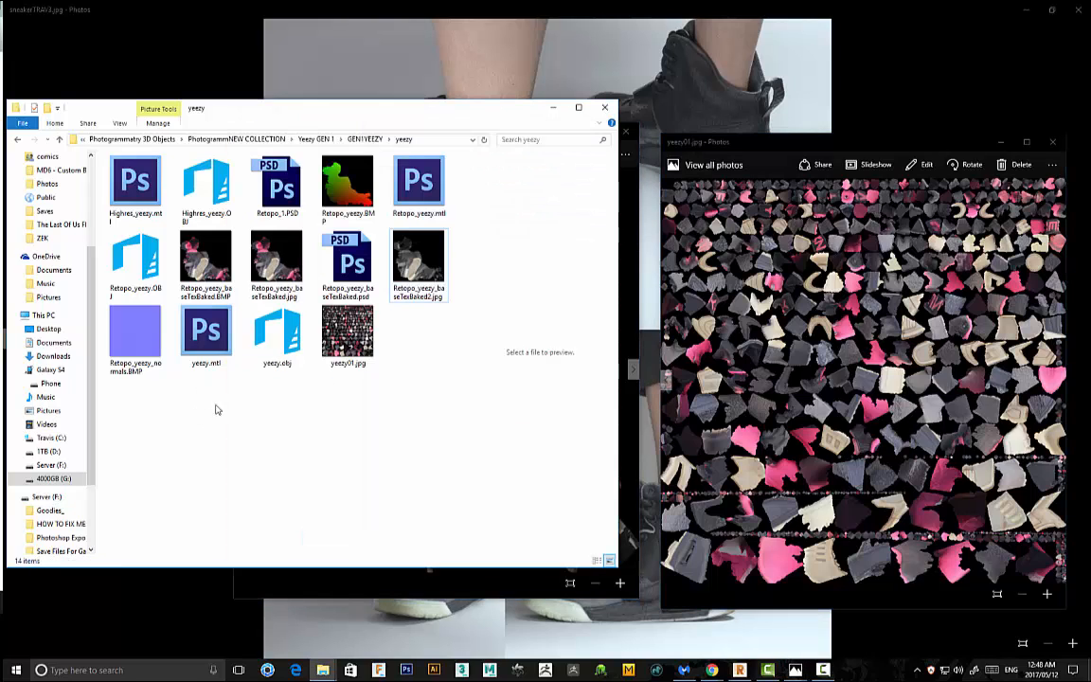
click(261, 353)
click(339, 347)
click(229, 350)
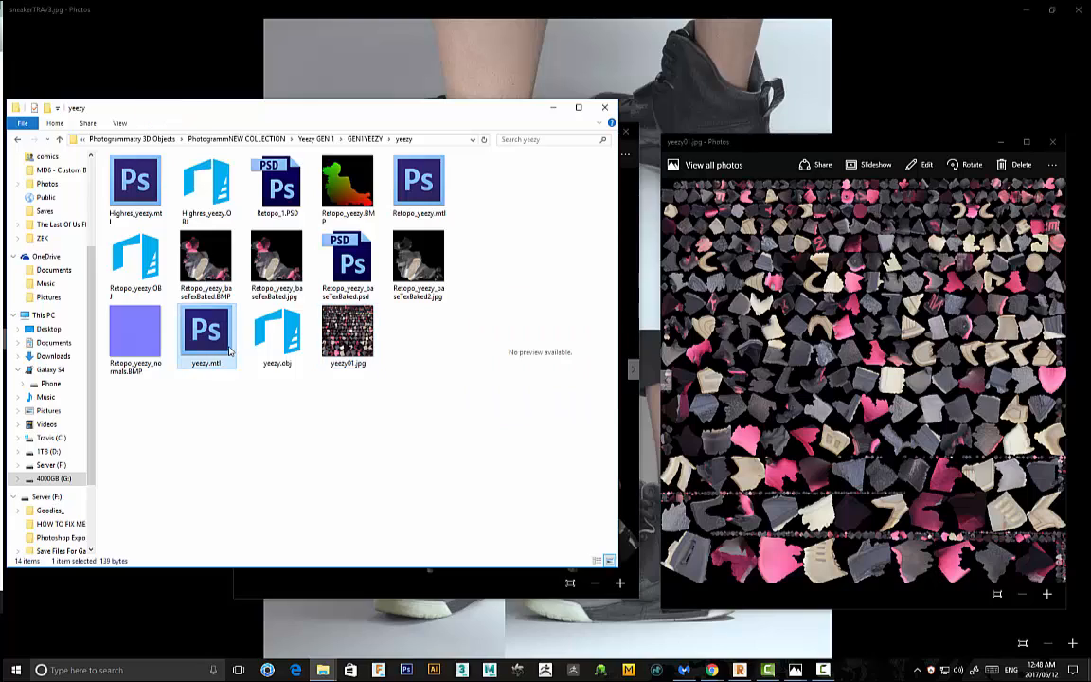
click(231, 415)
click(226, 358)
click(249, 372)
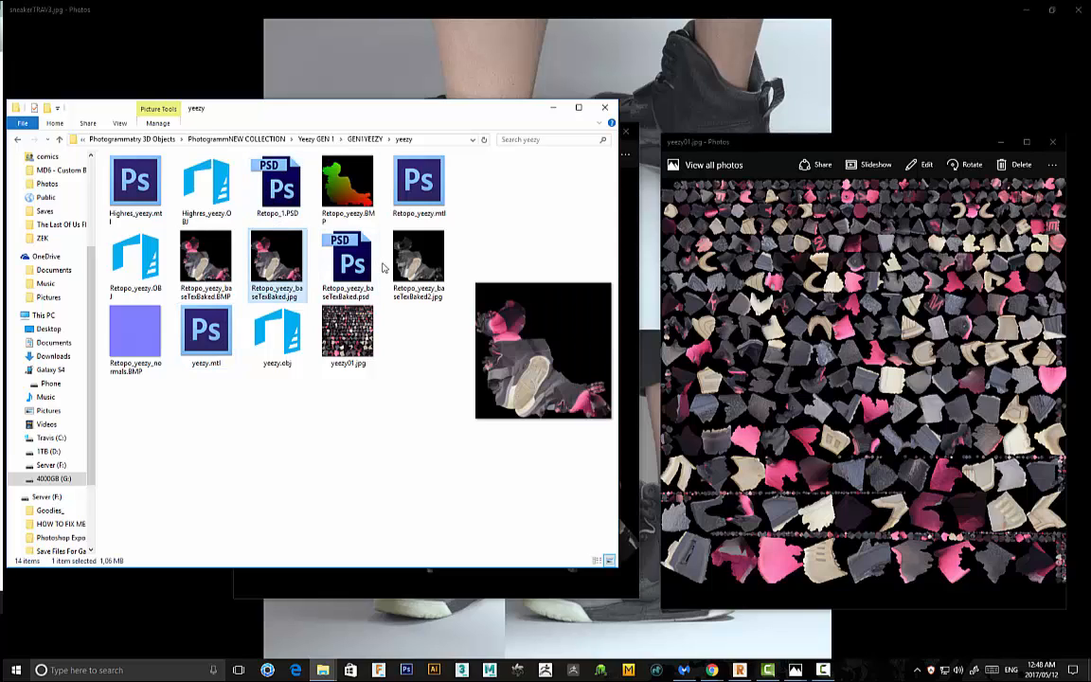
Point out the Retopo_yeezy.OBJ and Highres_yeezy.OBJ models among the files in the yeezy folder.
click(142, 268)
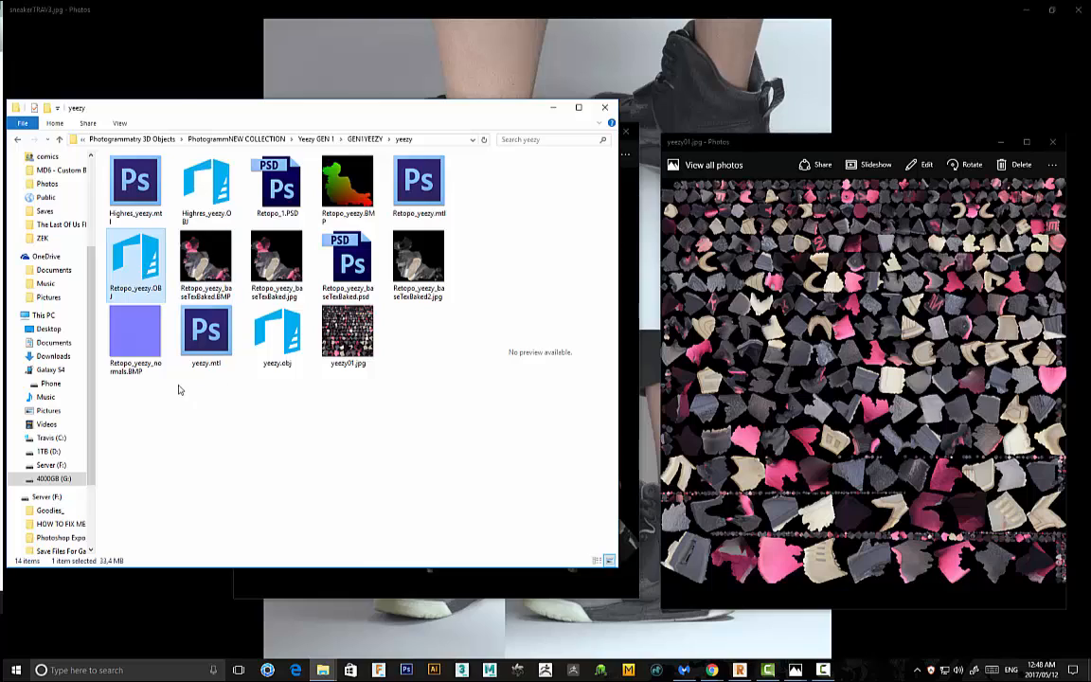
click(292, 384)
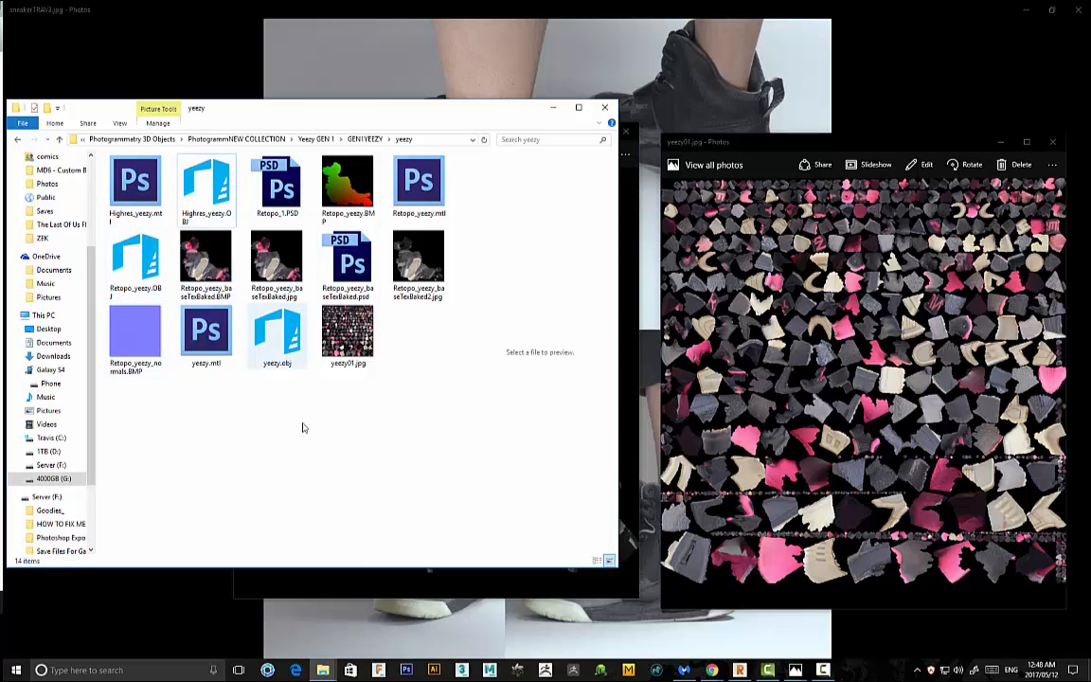
drag(396, 107, 0, 106)
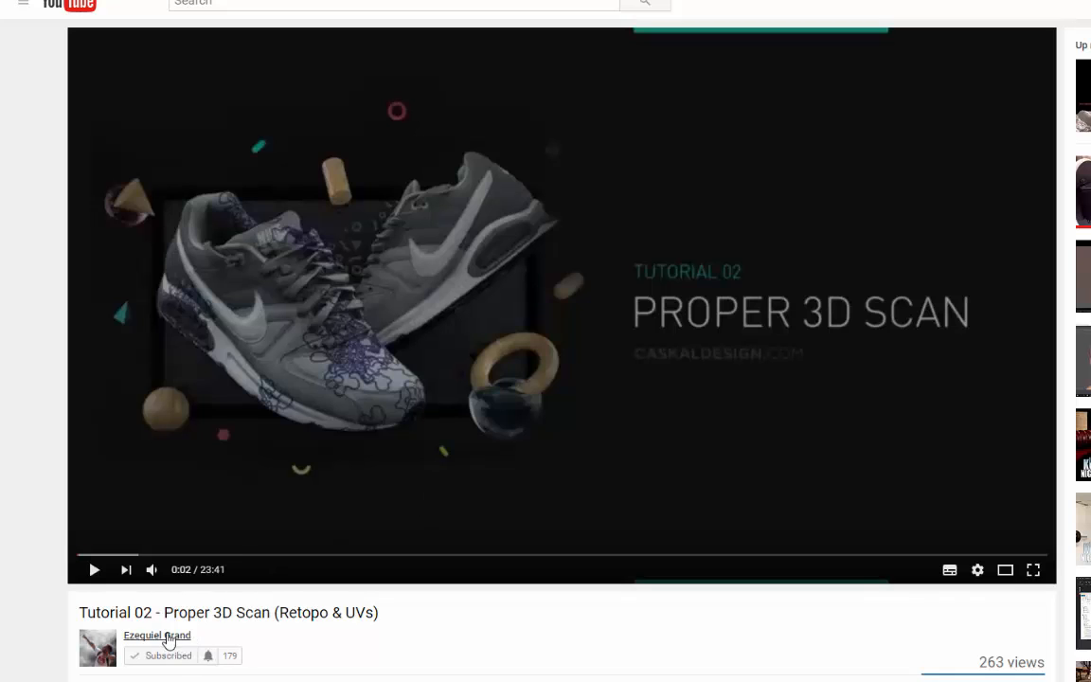
Review the YouTube page of "Tutorial 02 - Proper 3D Scan (Retopo & UVs)", including its channel and description.
scroll(330, 647, down, 1)
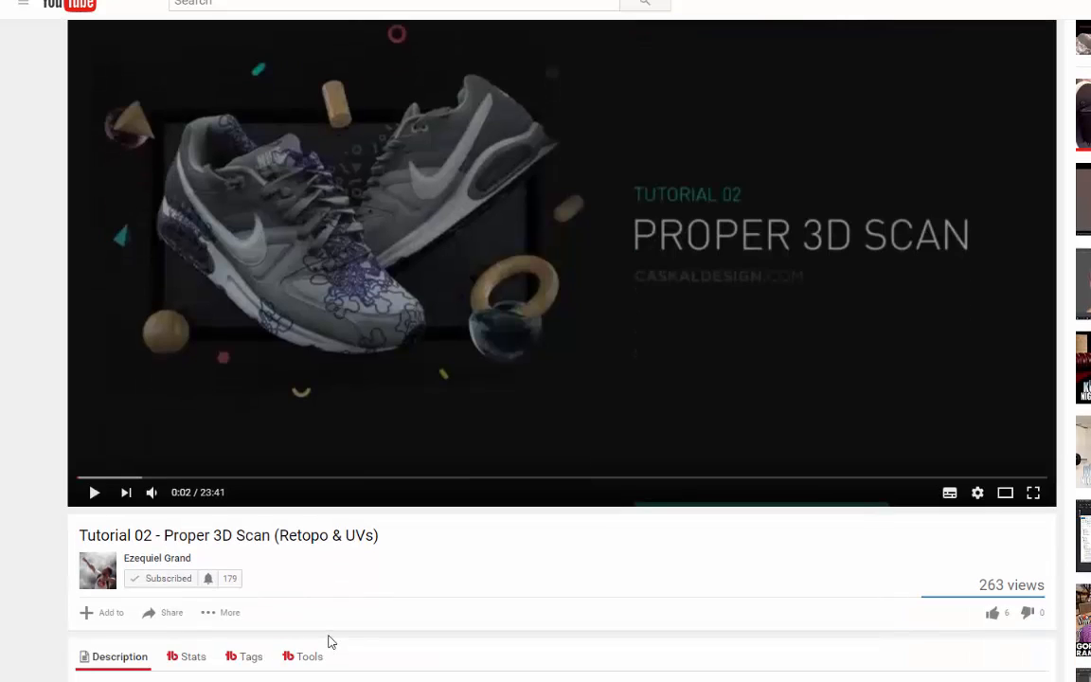
scroll(330, 642, up, 1)
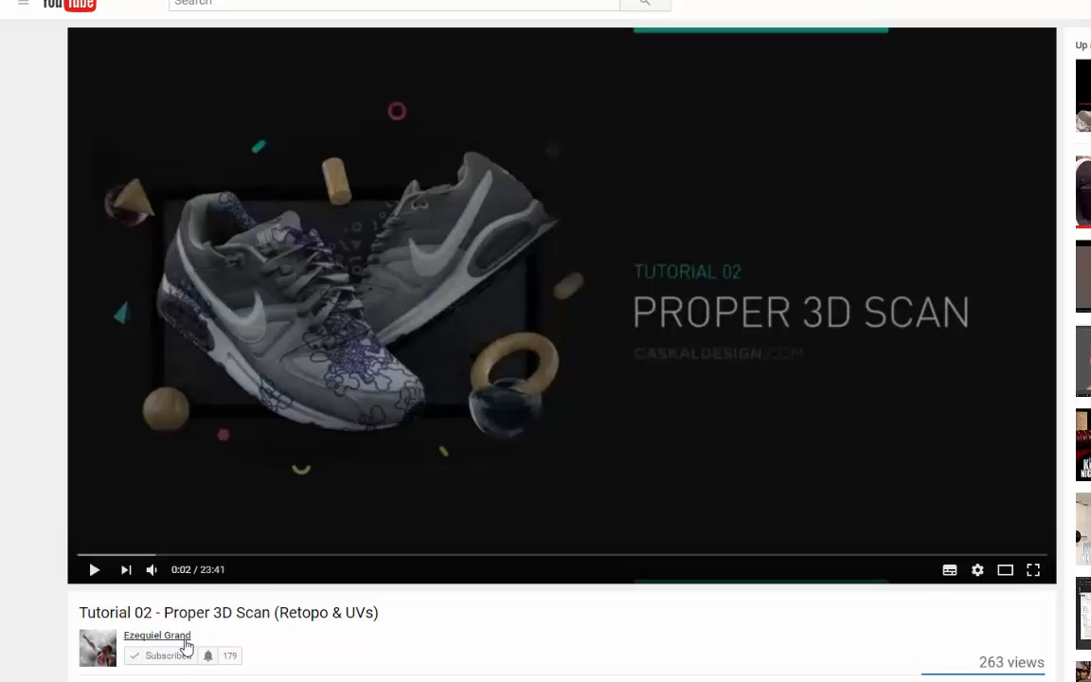
scroll(396, 645, down, 2)
scroll(446, 625, up, 2)
scroll(718, 572, down, 2)
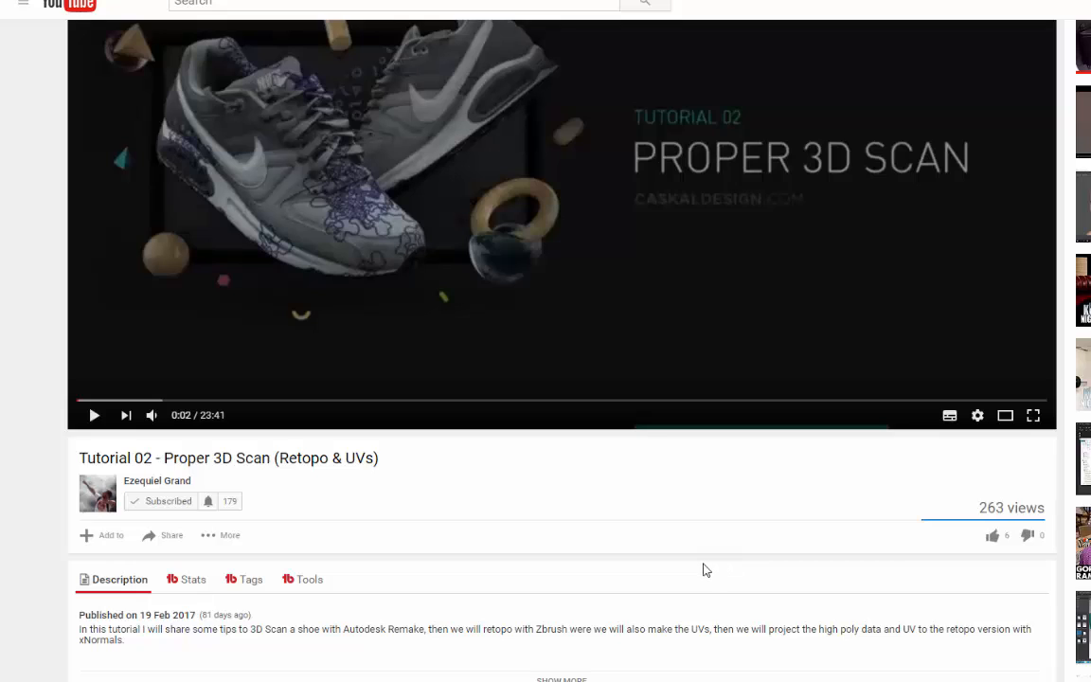
scroll(704, 570, up, 2)
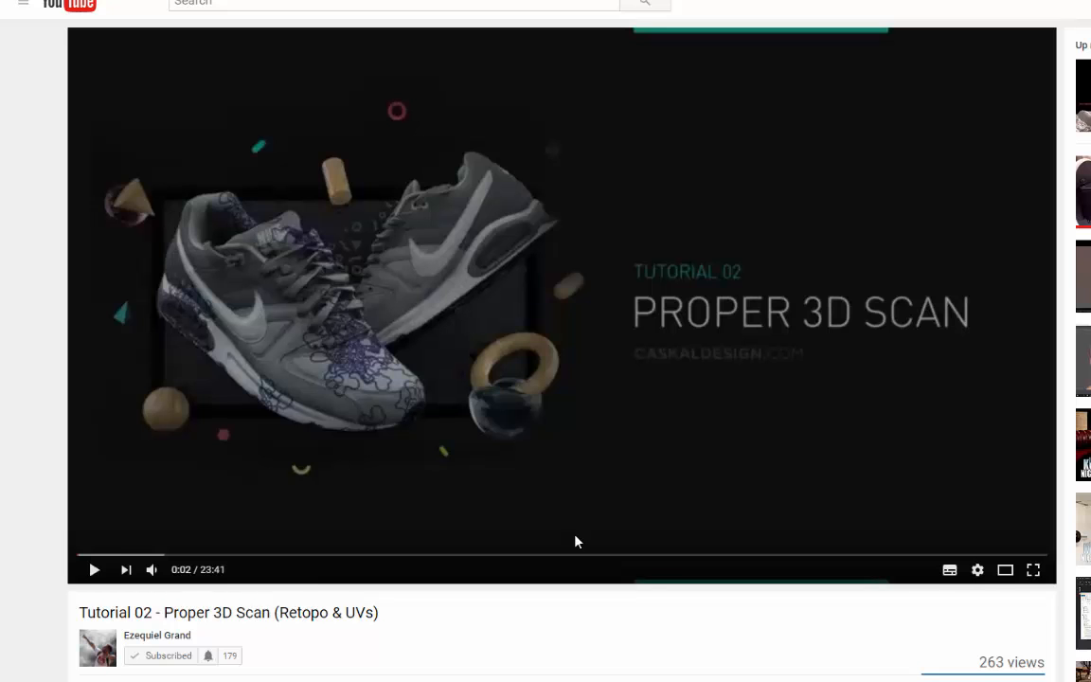
scroll(572, 541, down, 2)
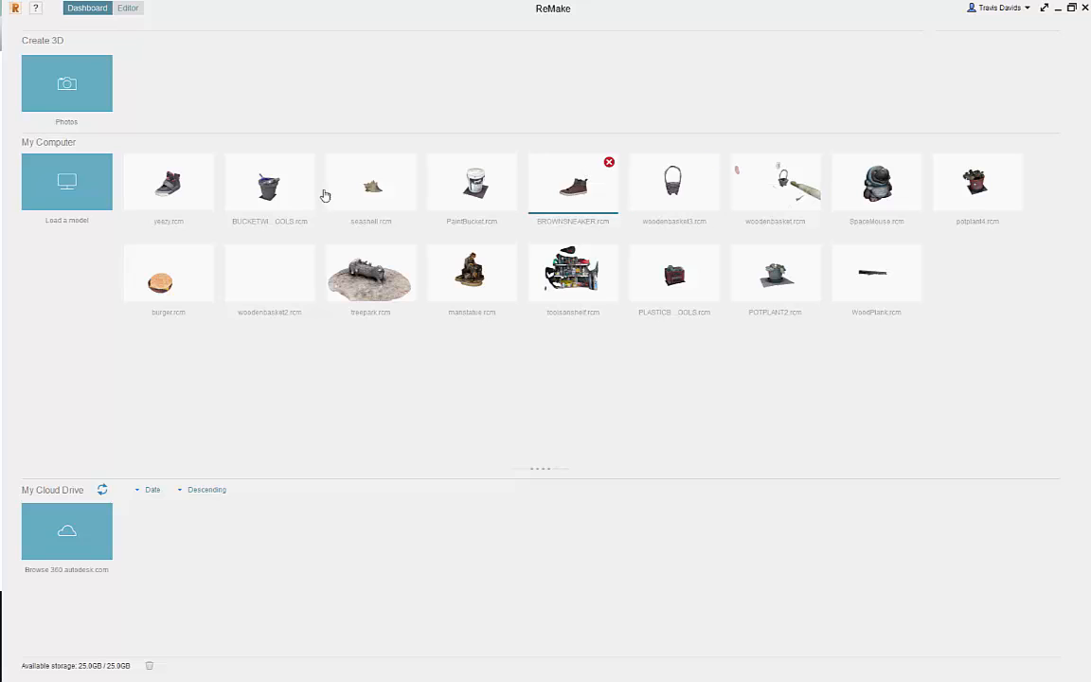
Open BROWNSNEAKER.rcm in ReMake and examine the sneaker scan from the side, front and heel.
click(573, 185)
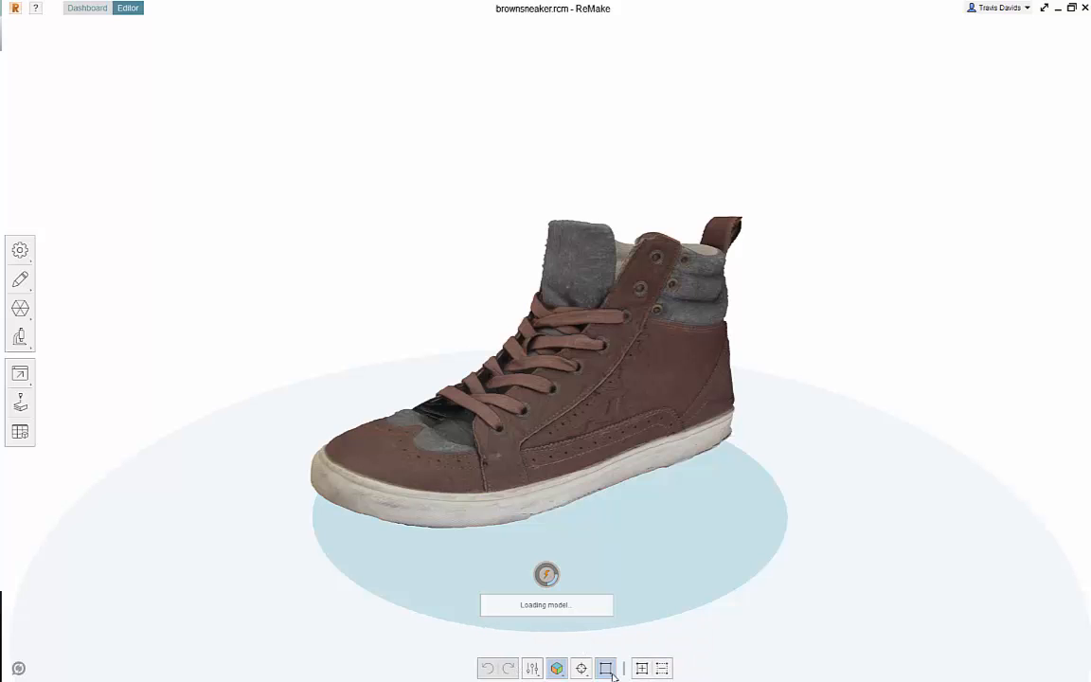
scroll(451, 414, down, 3)
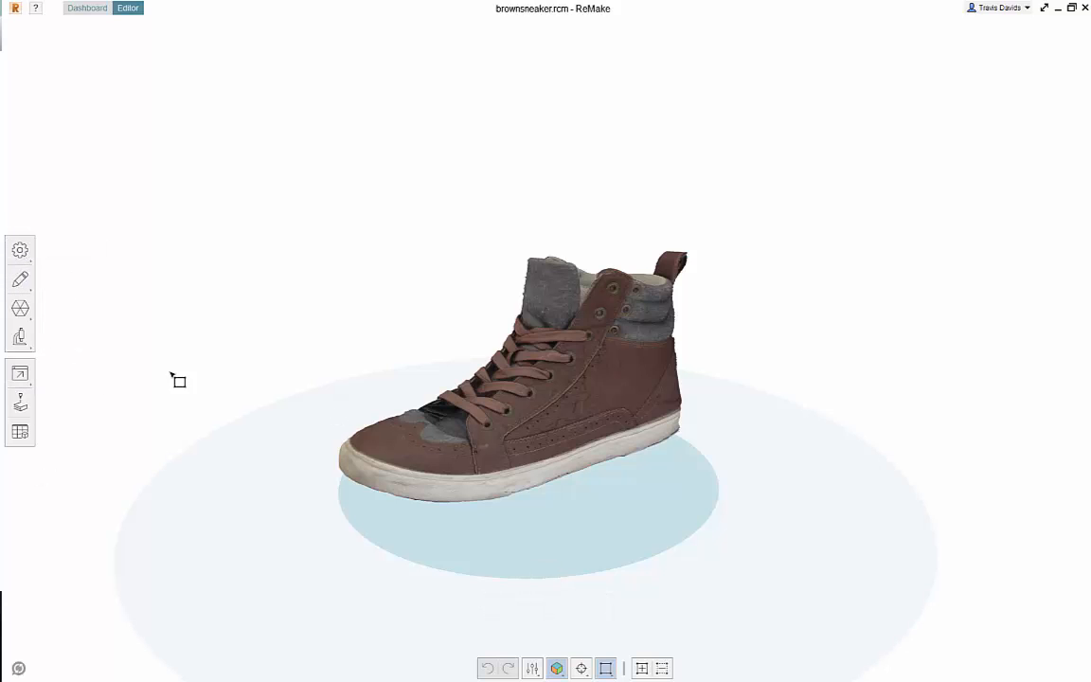
drag(397, 287, 189, 293)
right_drag(186, 288, 196, 296)
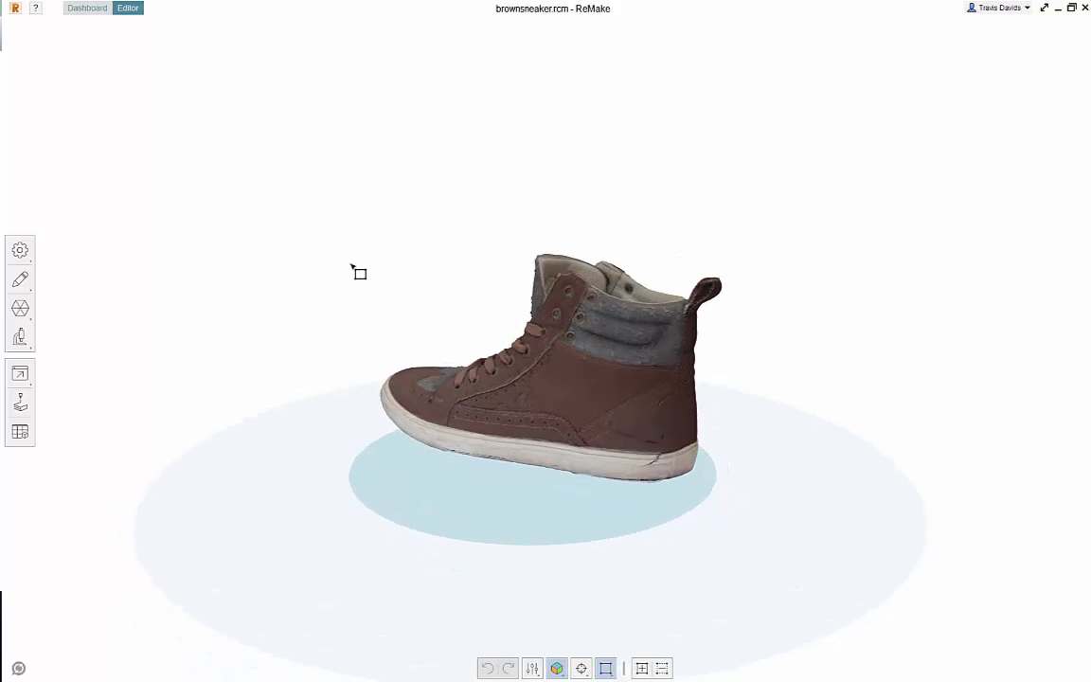
right_drag(379, 292, 577, 324)
drag(749, 293, 779, 296)
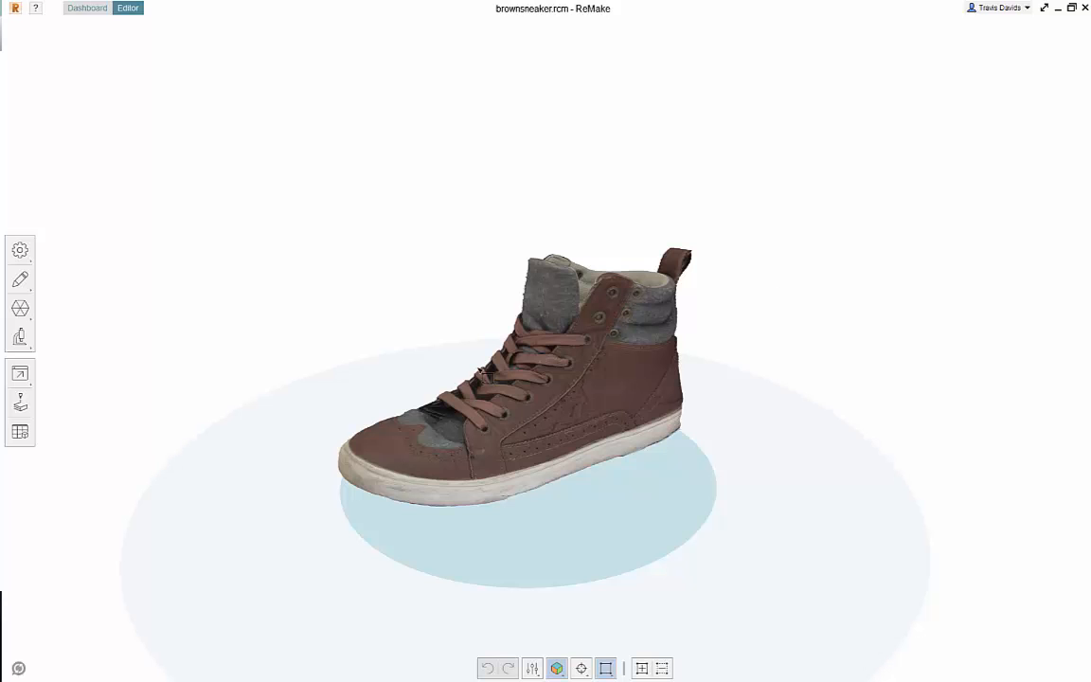
right_drag(402, 352, 905, 320)
right_drag(403, 452, 748, 472)
right_drag(357, 471, 755, 431)
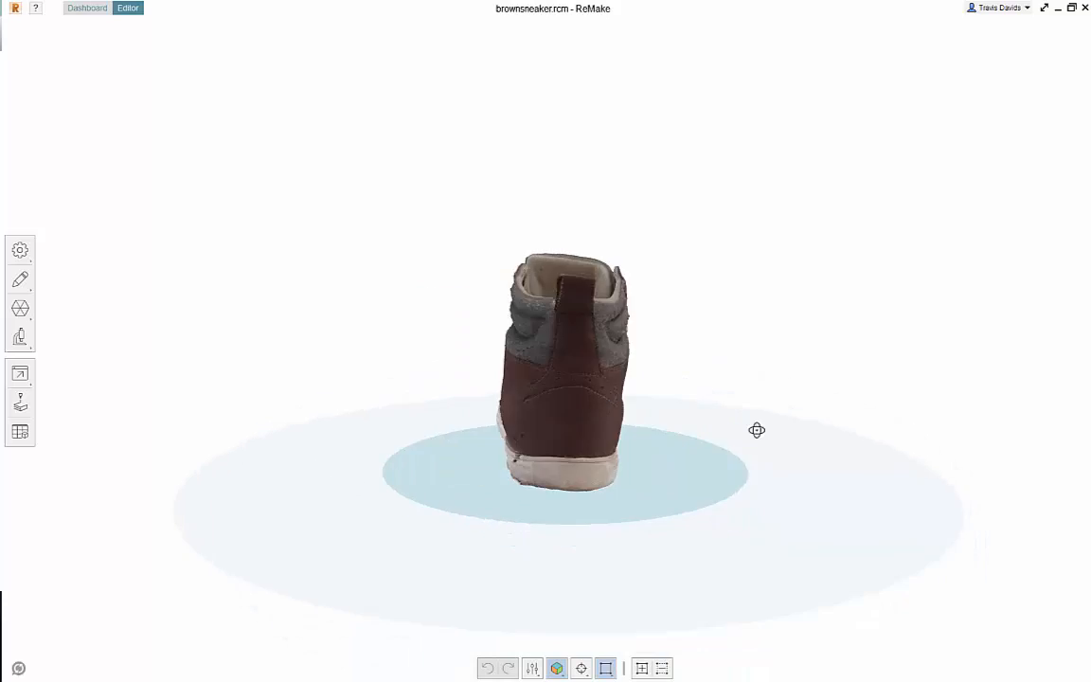
Close the brown sneaker model, then open treepark.rcm and examine the scanned tree trunk from several sides.
click(15, 7)
click(31, 45)
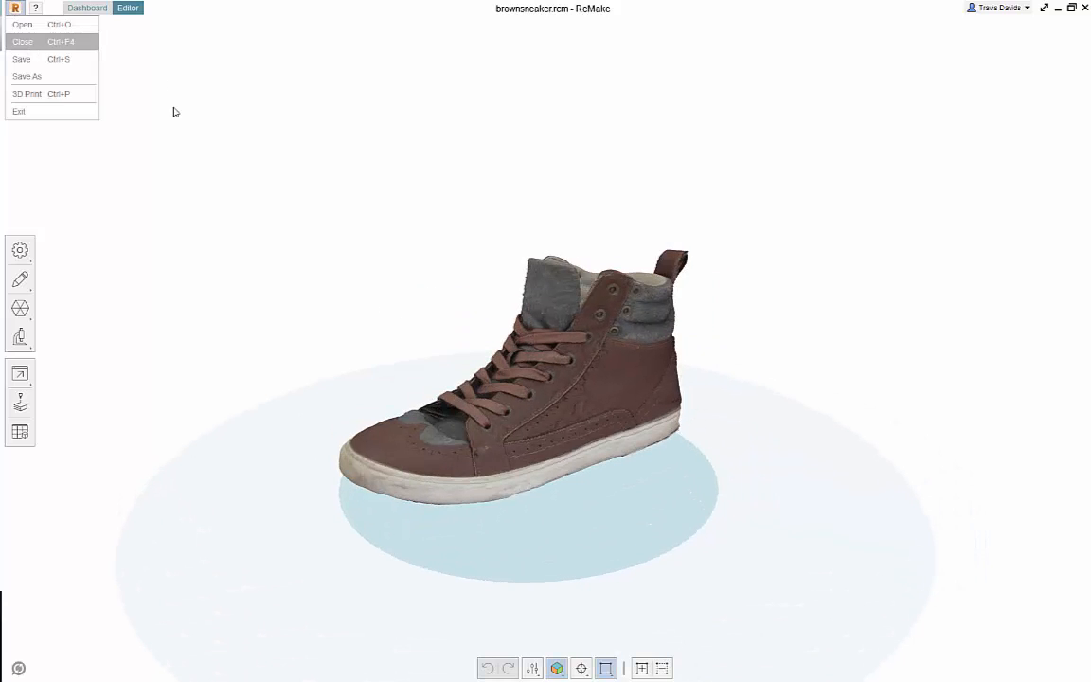
click(374, 277)
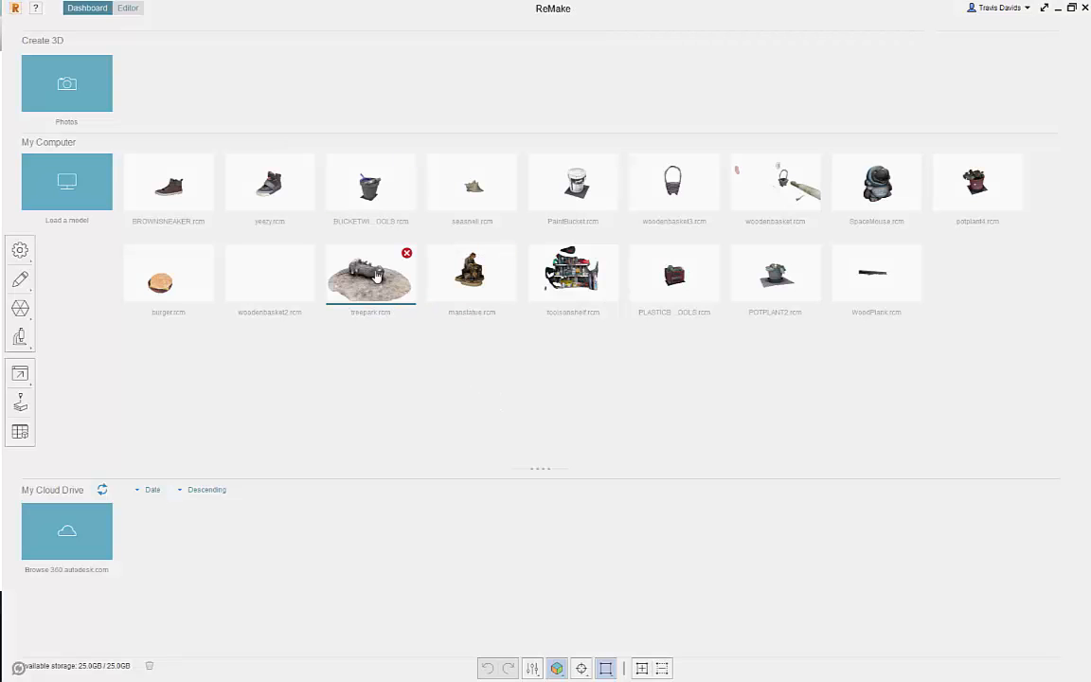
right_drag(383, 301, 550, 383)
scroll(728, 230, up, 5)
right_drag(726, 213, 506, 236)
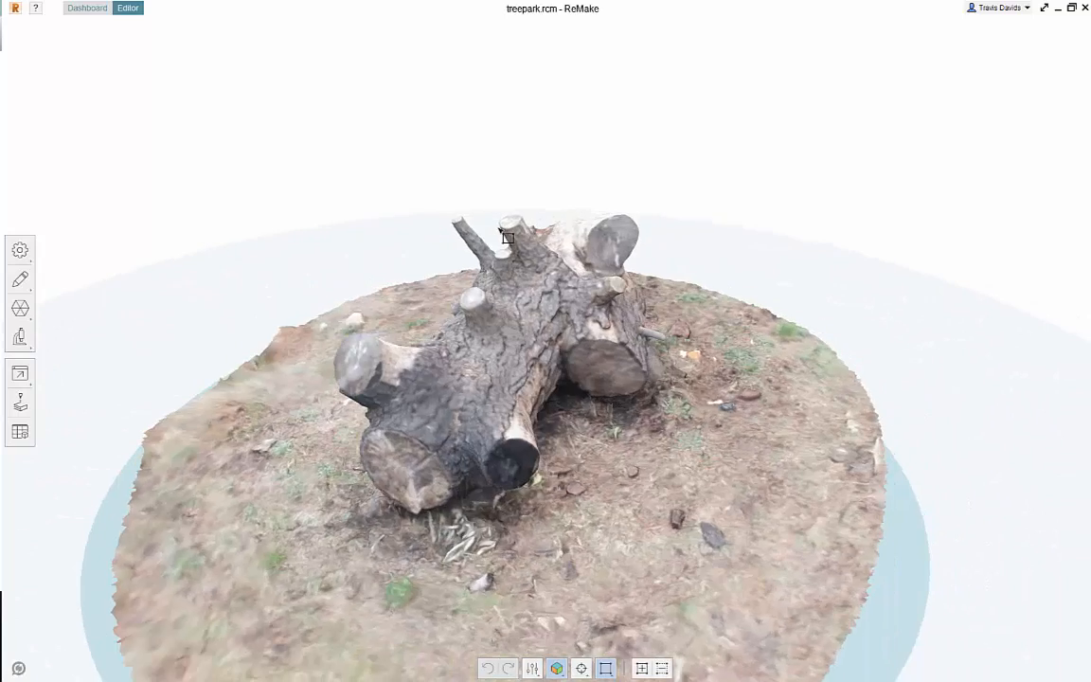
scroll(677, 200, down, 3)
right_drag(677, 200, 366, 195)
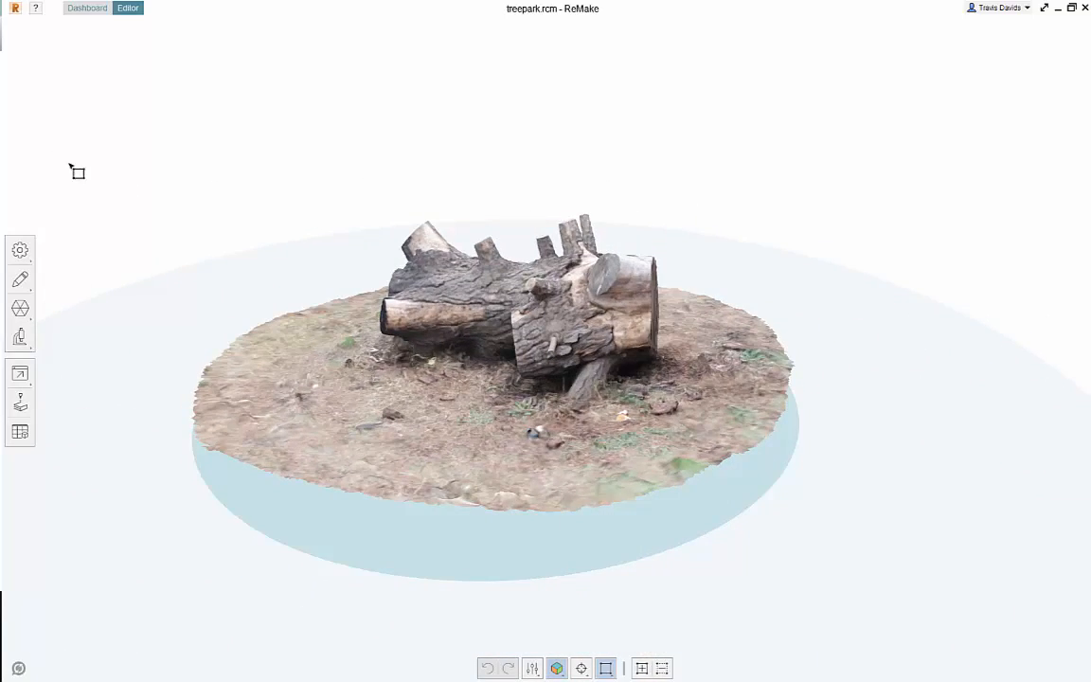